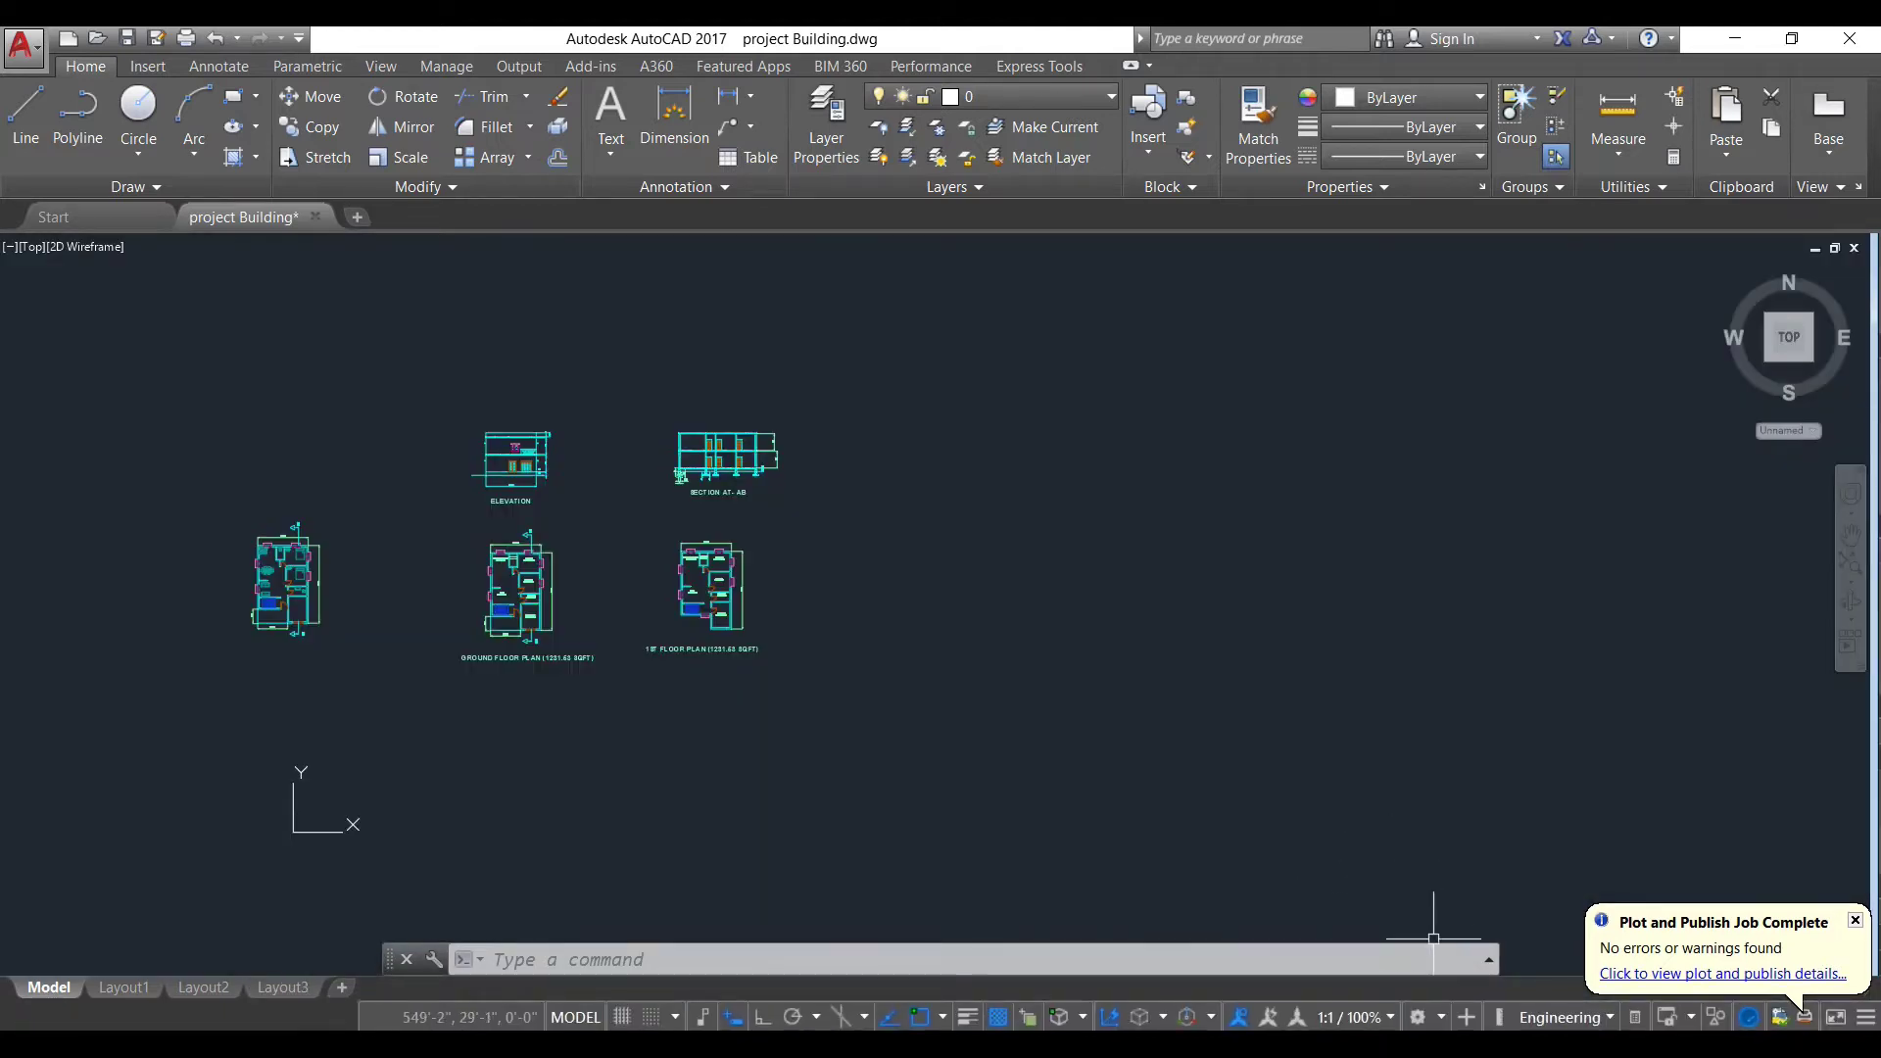
Step: Switch to the 3D Modeling workspace and set the view to SE Isometric
left_click(1418, 1017)
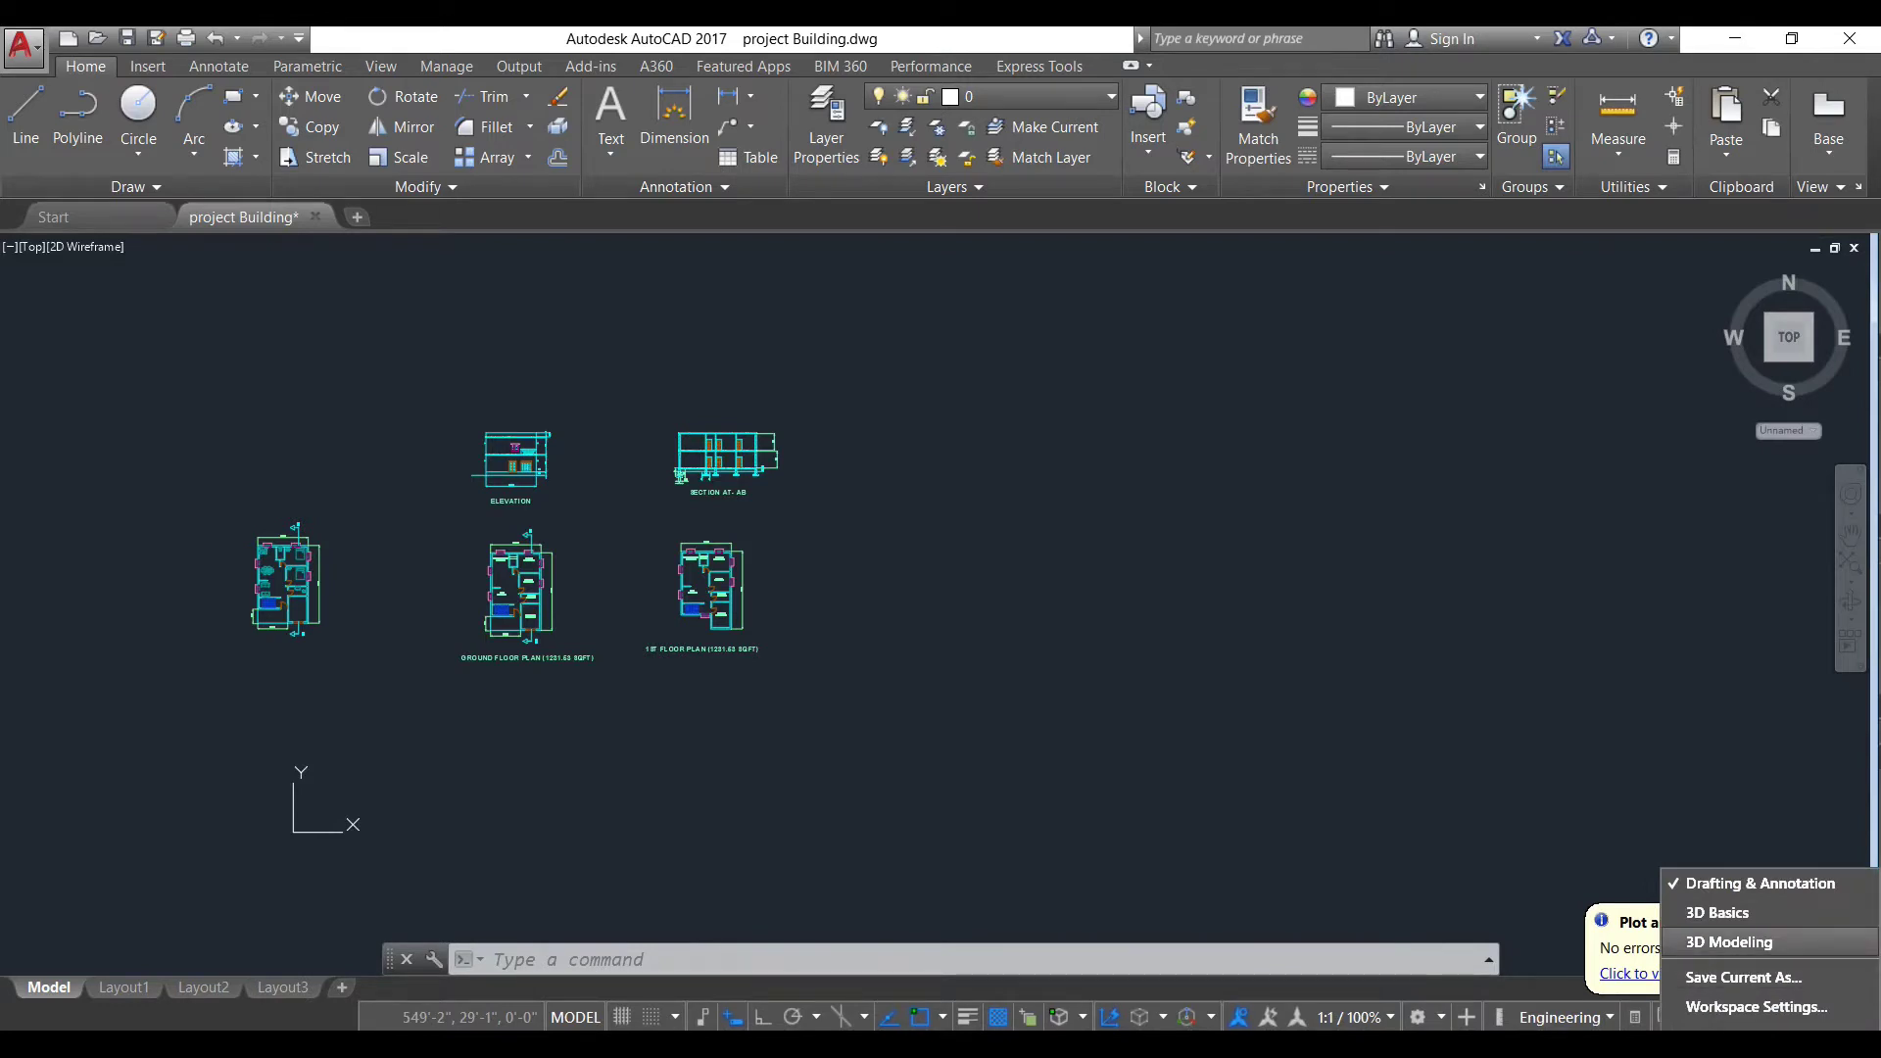
left_click(1729, 941)
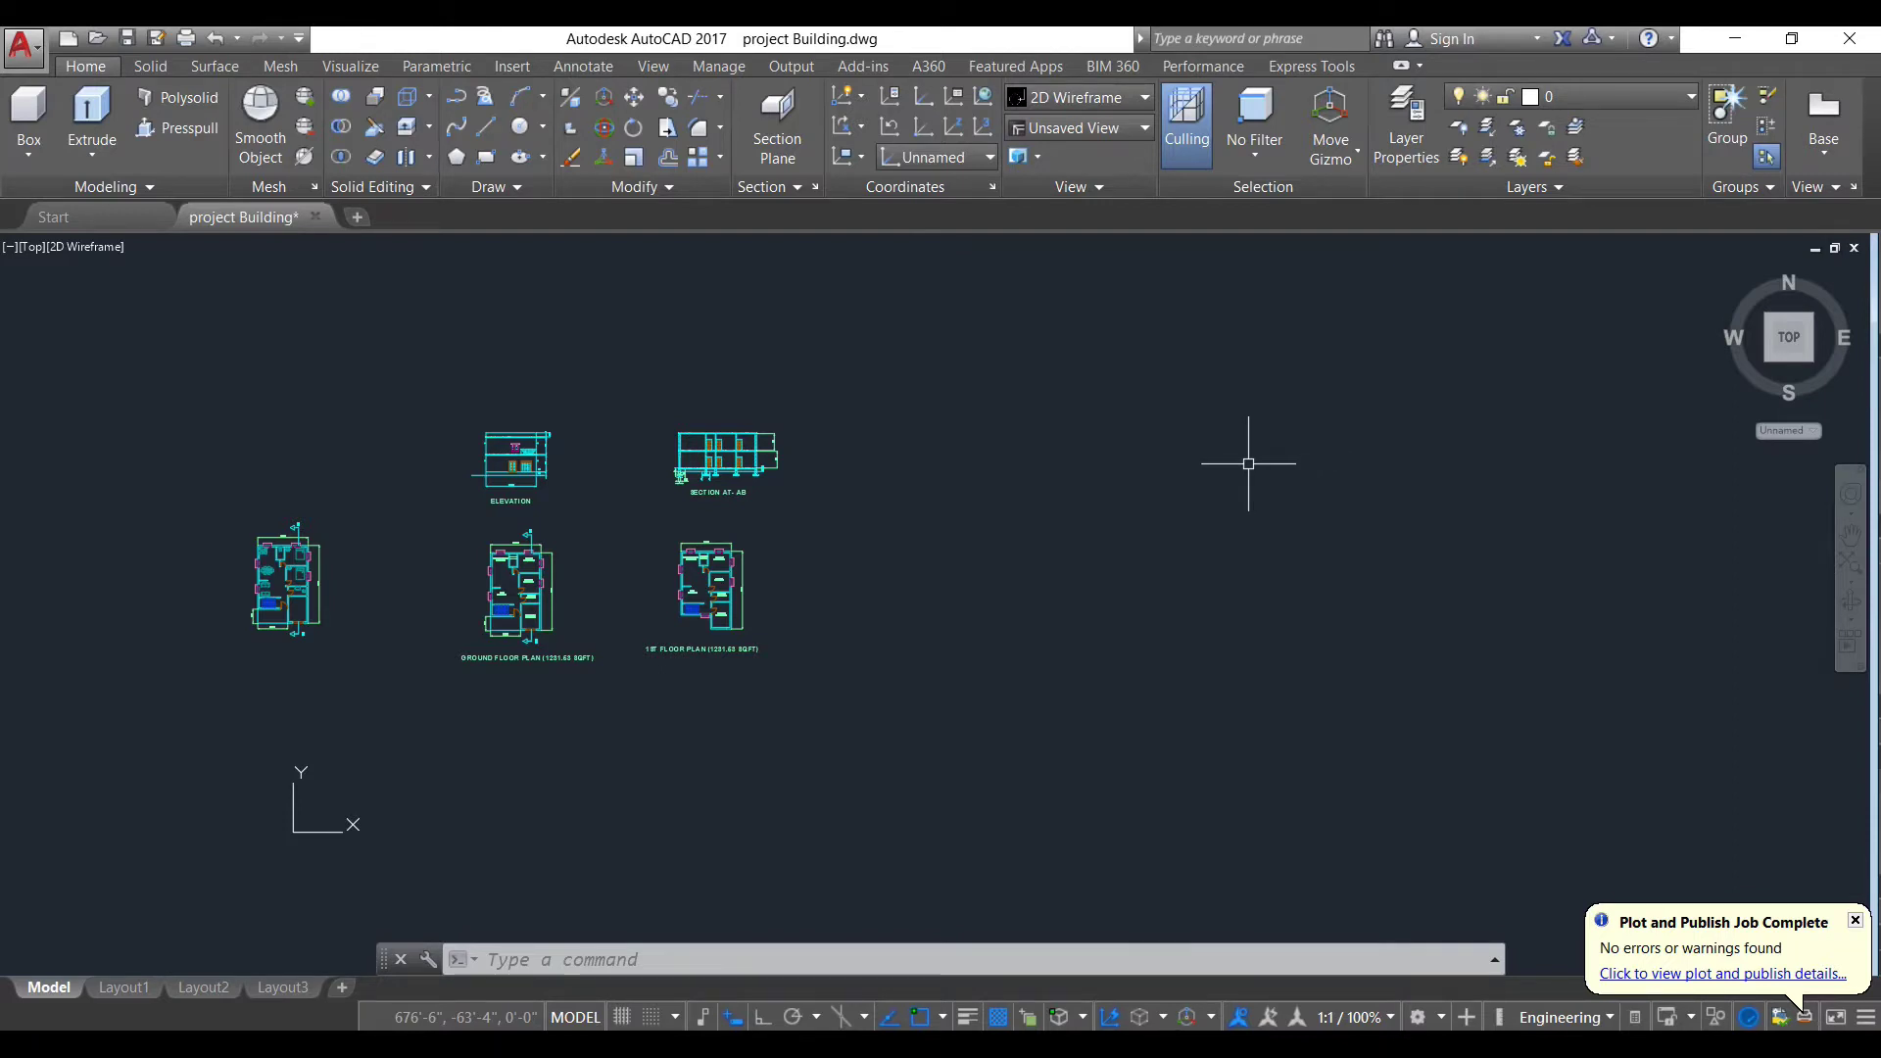
middle_click_drag(924, 480, 699, 530)
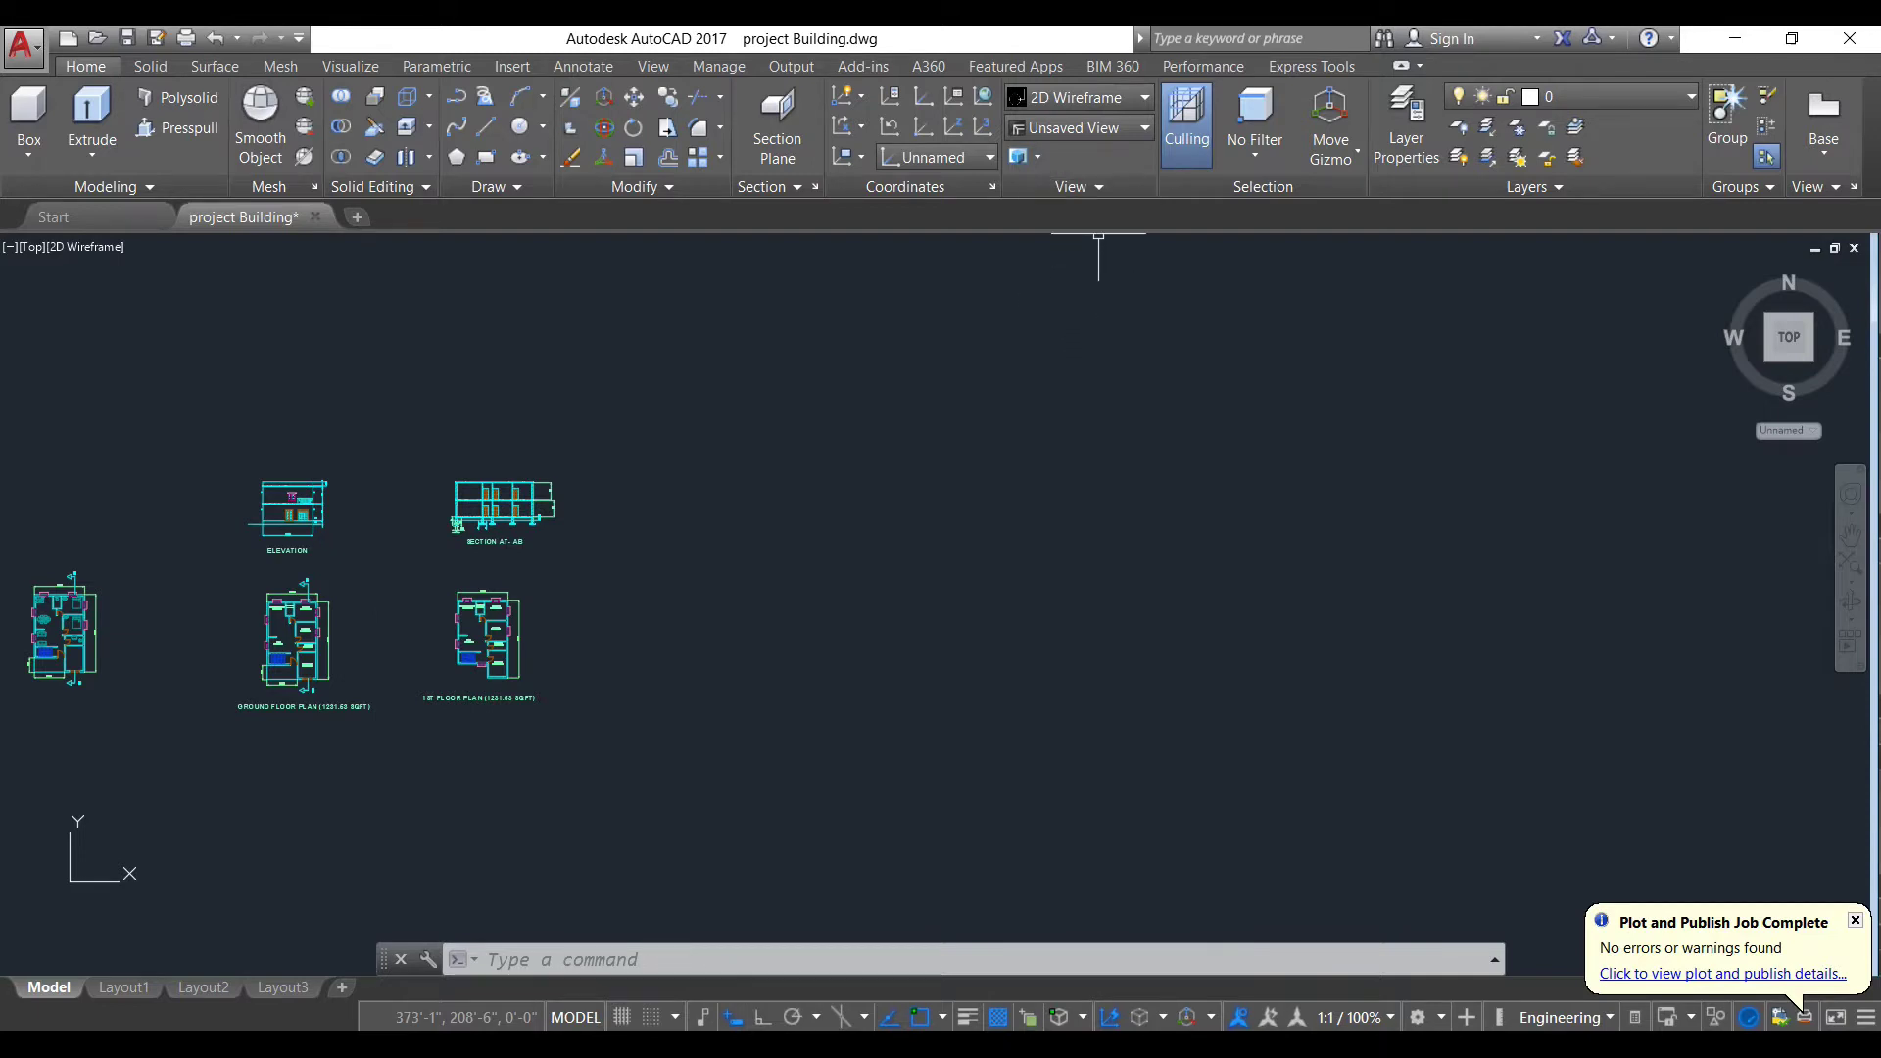
left_click(1077, 127)
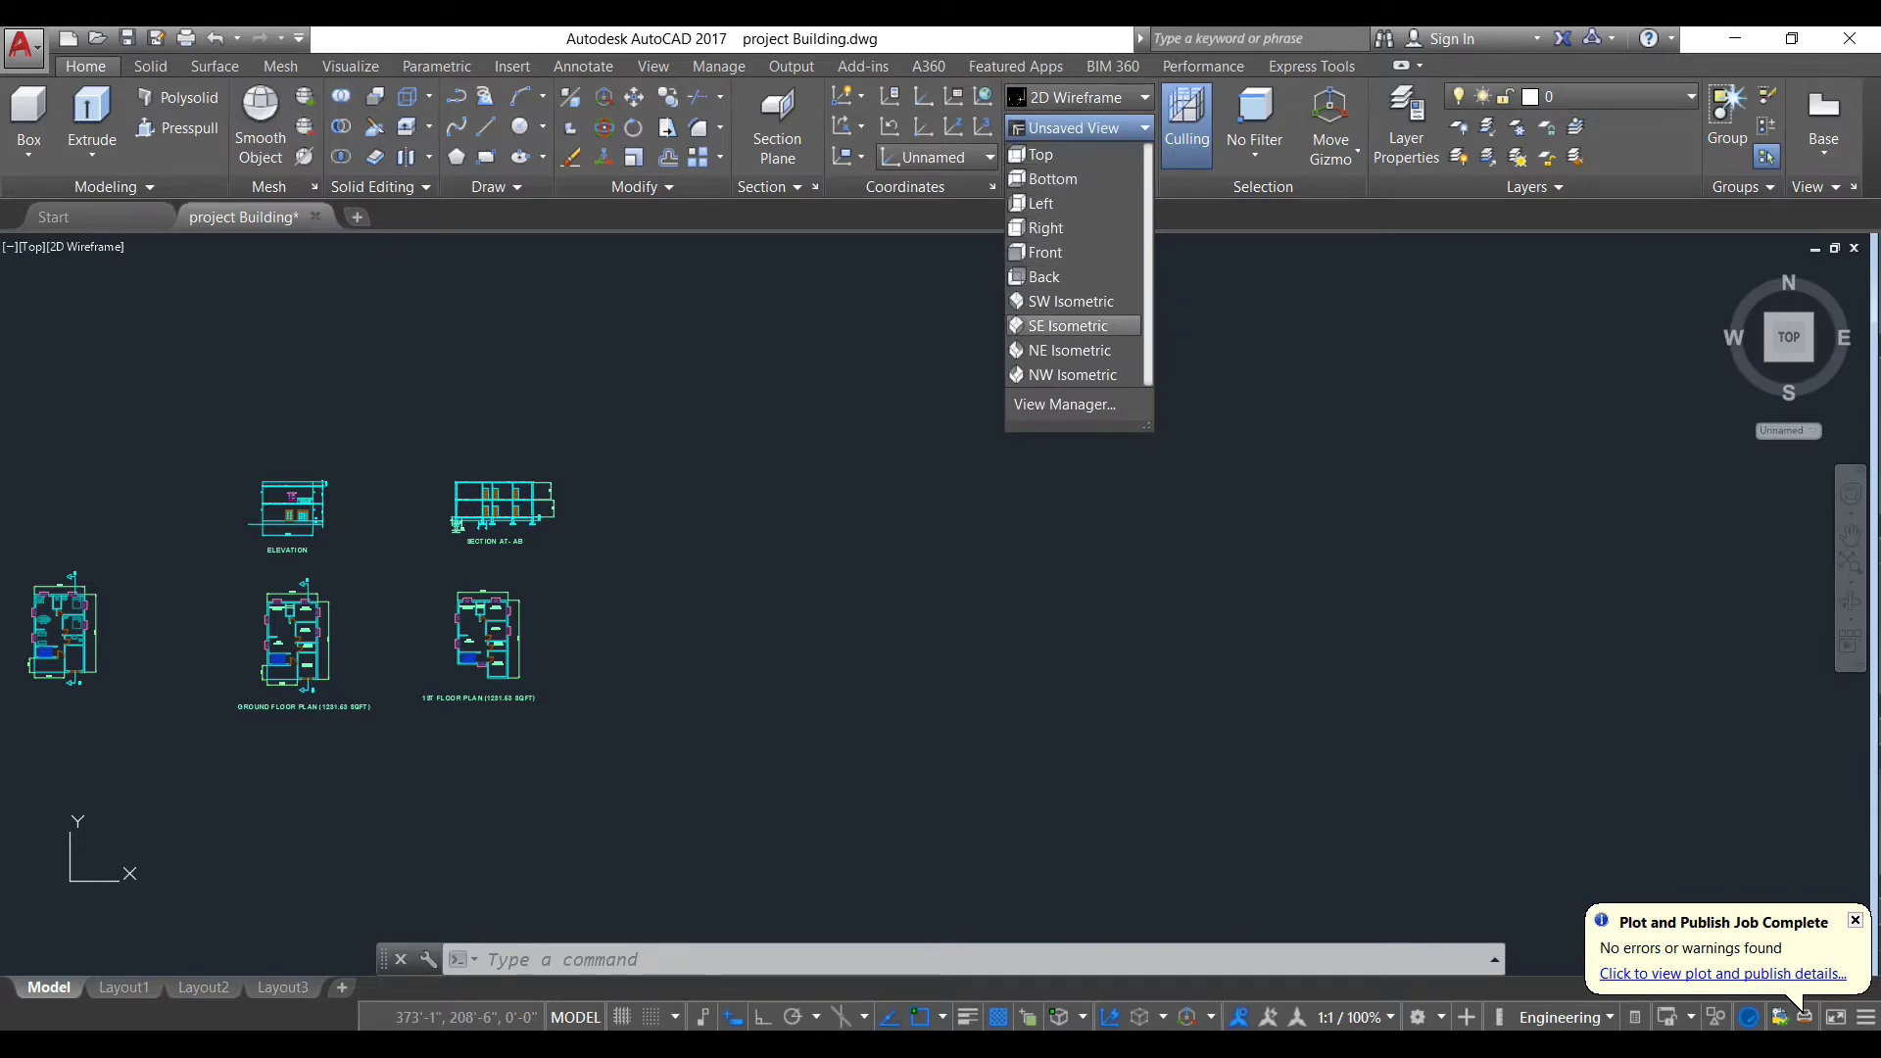
left_click(1068, 325)
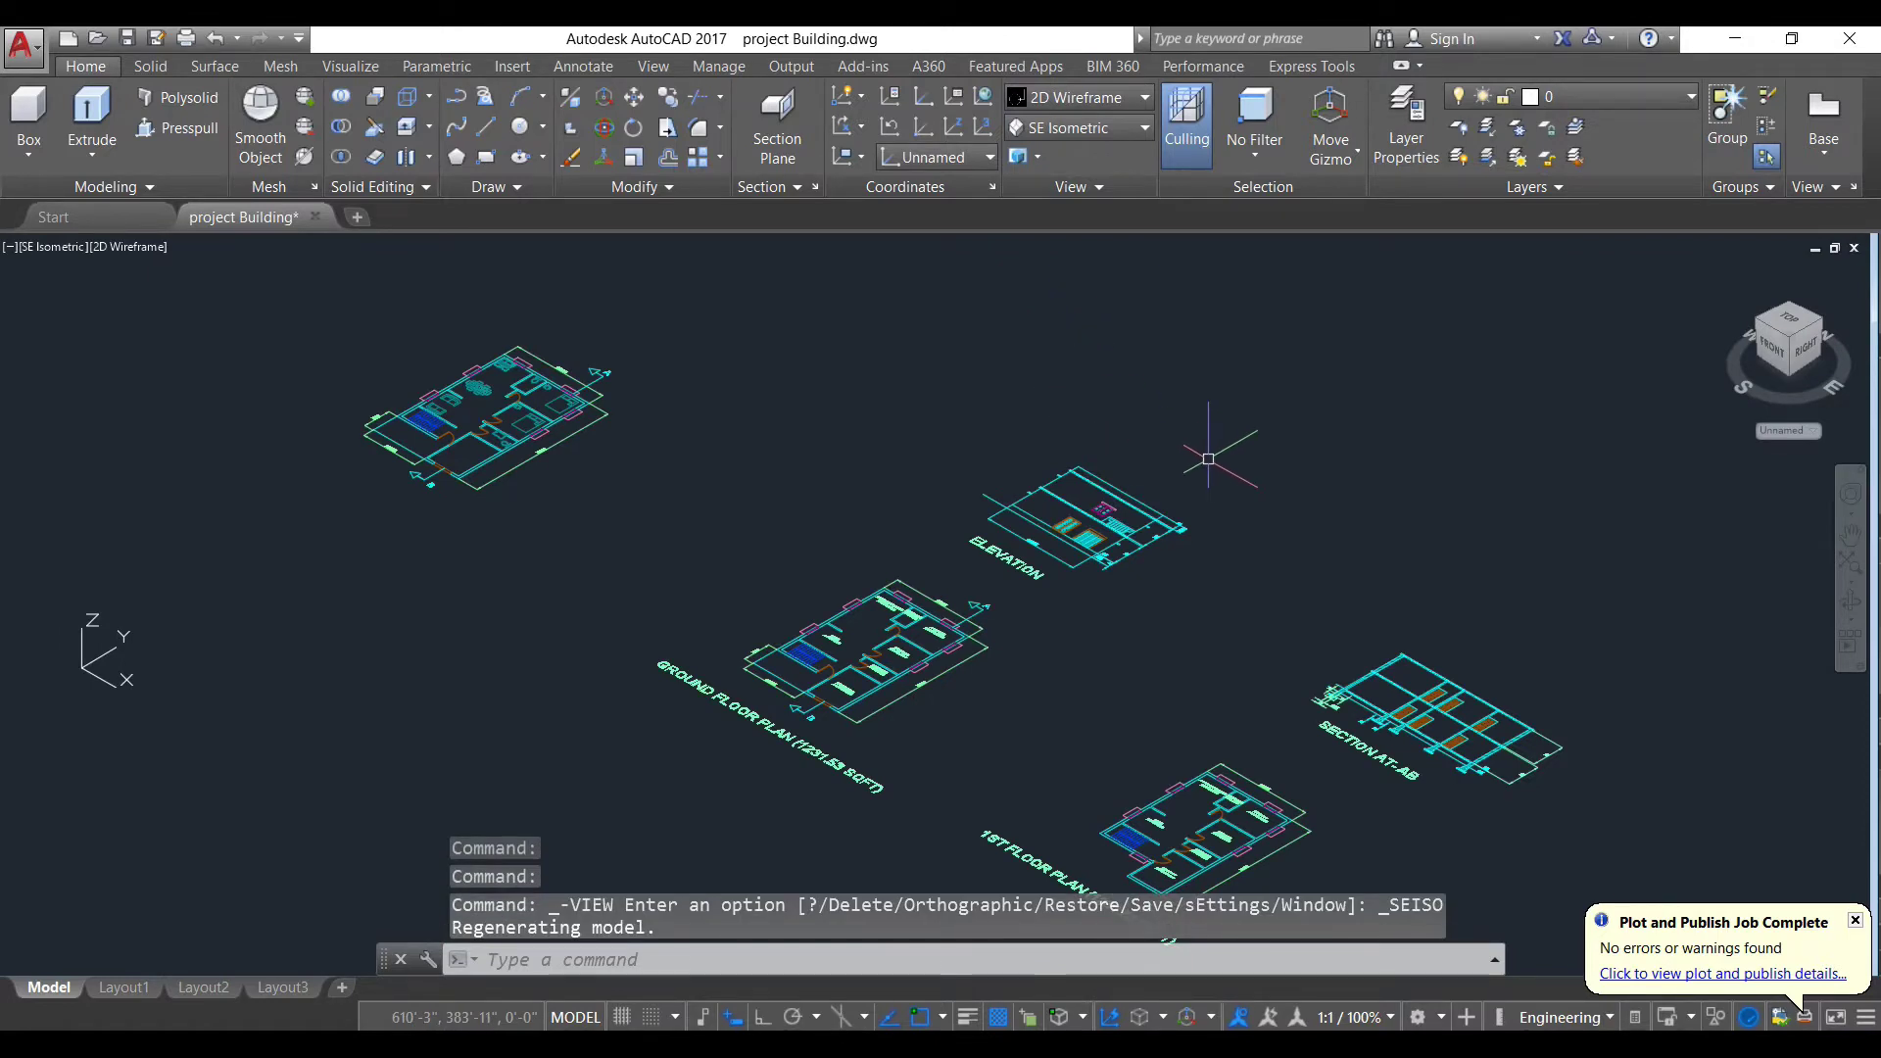
Step: Draw a rectangle with the Rectangle command in the empty space beyond the floor plans and section drawing
scroll(1288, 521, "down", 2)
middle_click_drag(1280, 520, 630, 538)
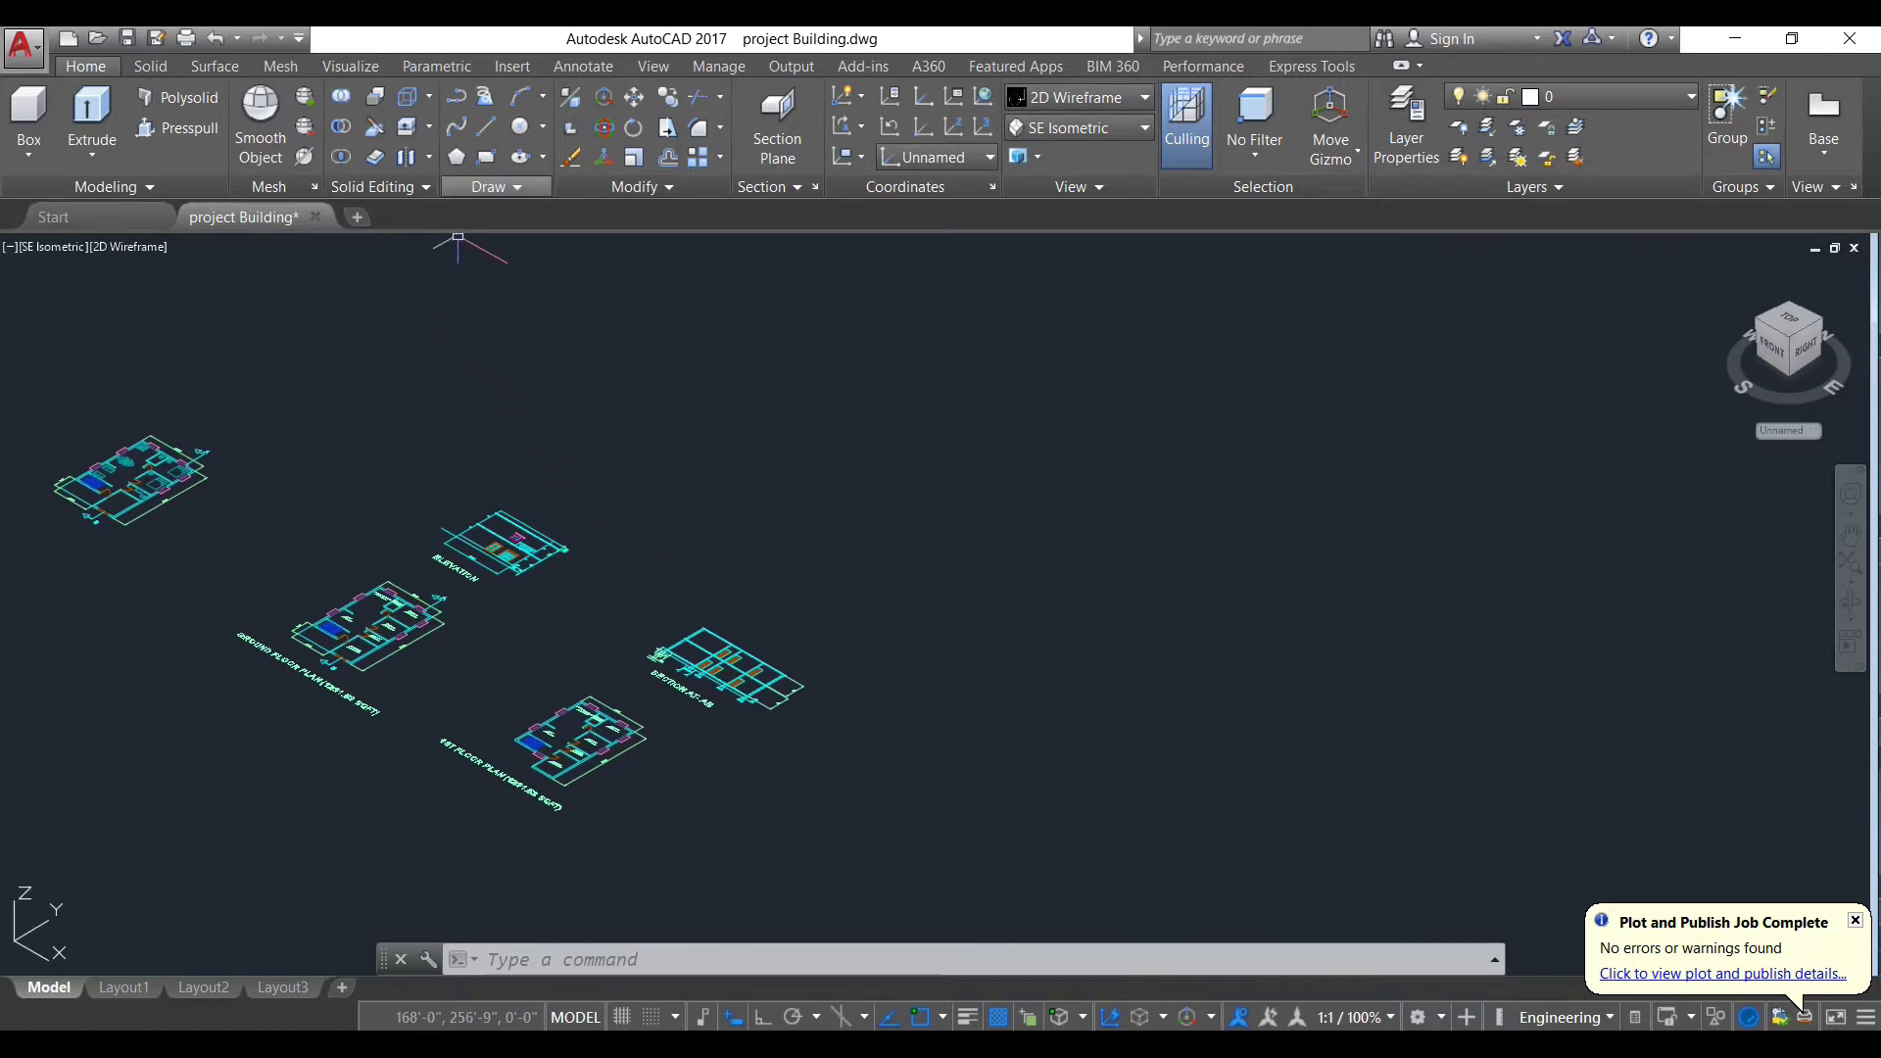
left_click(486, 157)
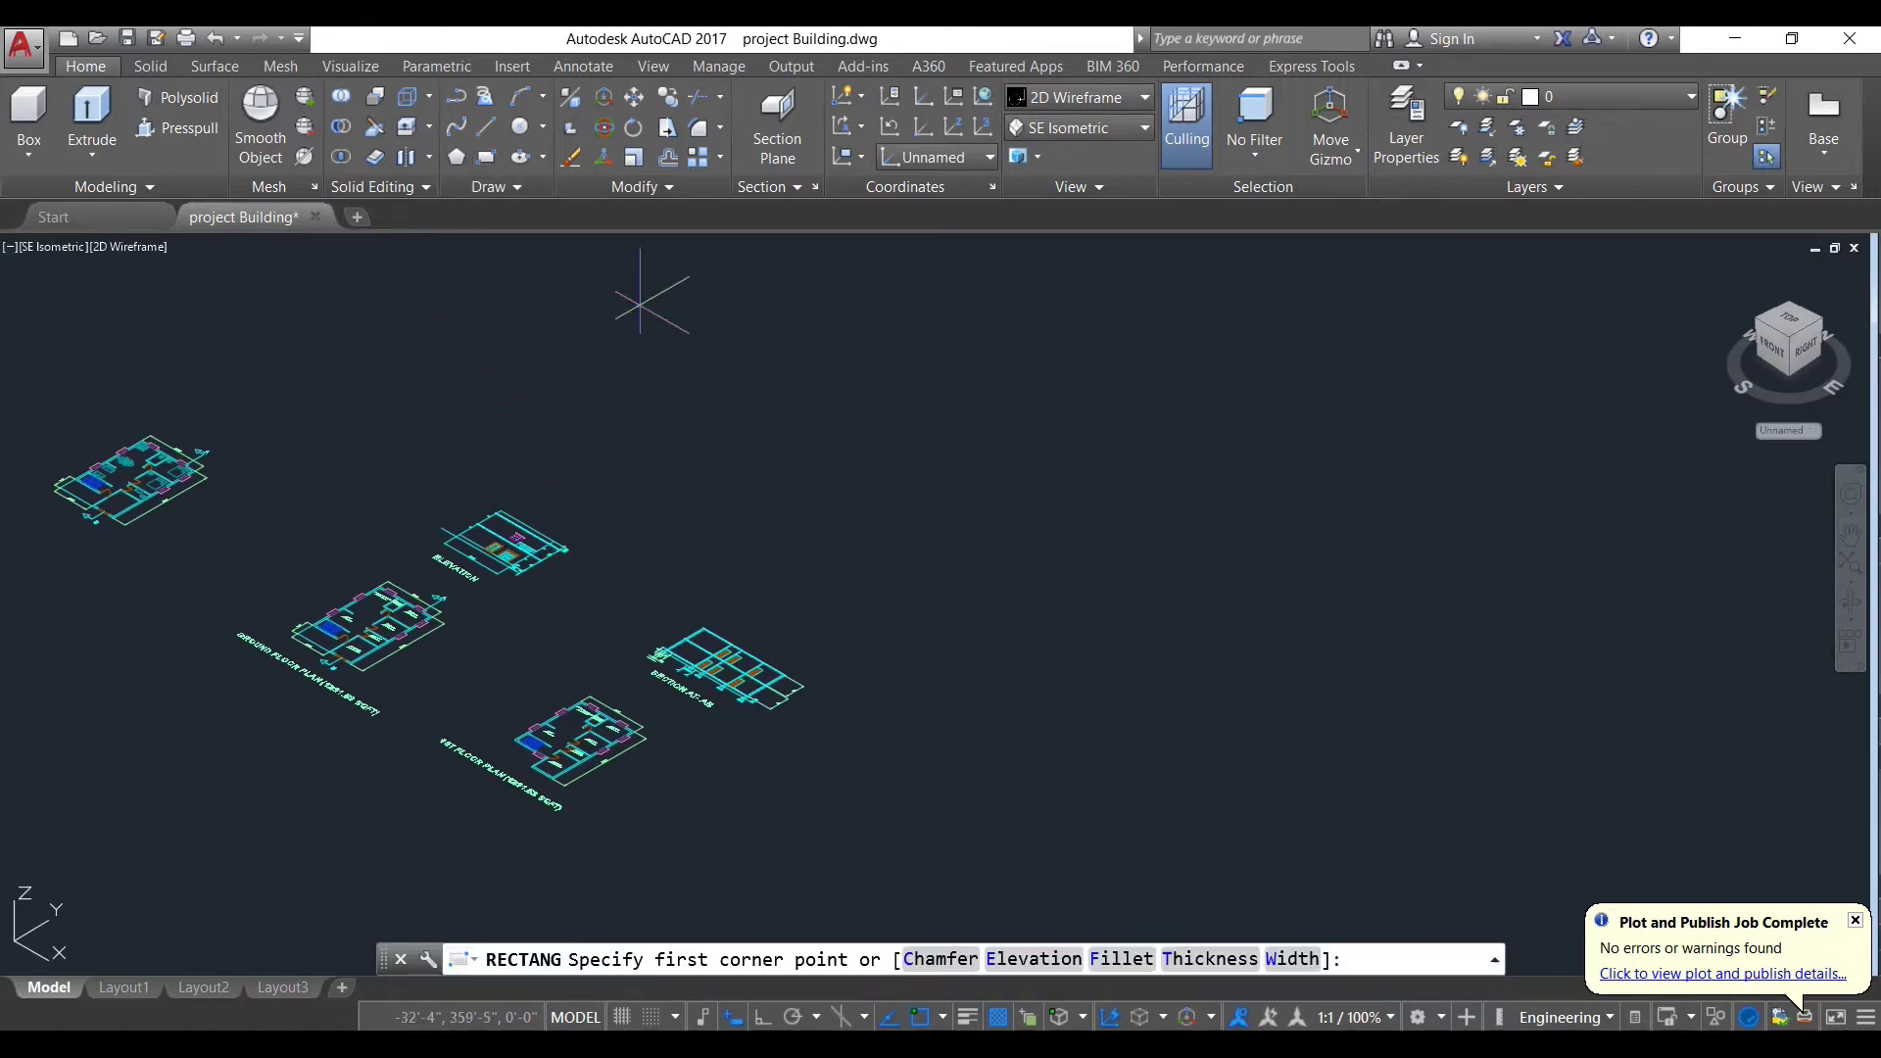
left_click(919, 523)
left_click(1060, 508)
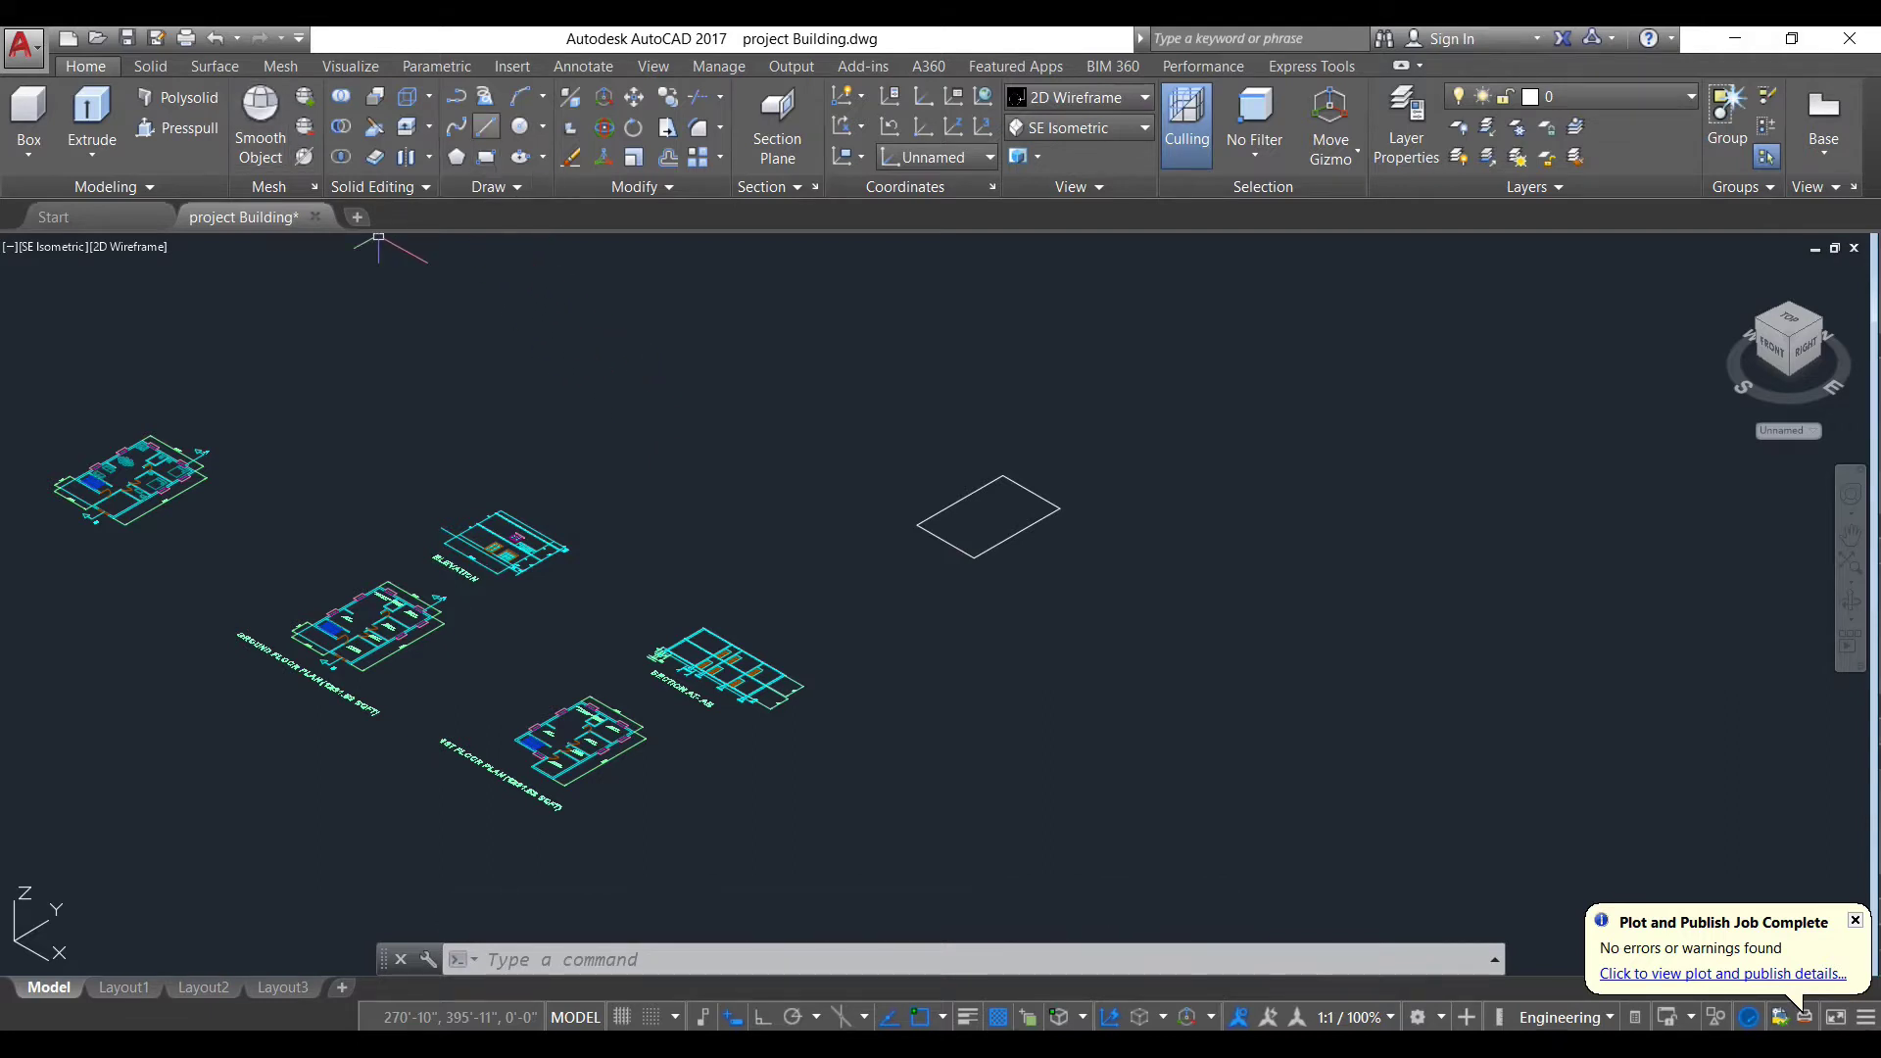
Step: With Ortho on, draw a second closed four-sided outline from separate lines beside the rectangle
left_click(486, 126)
left_click(1225, 568)
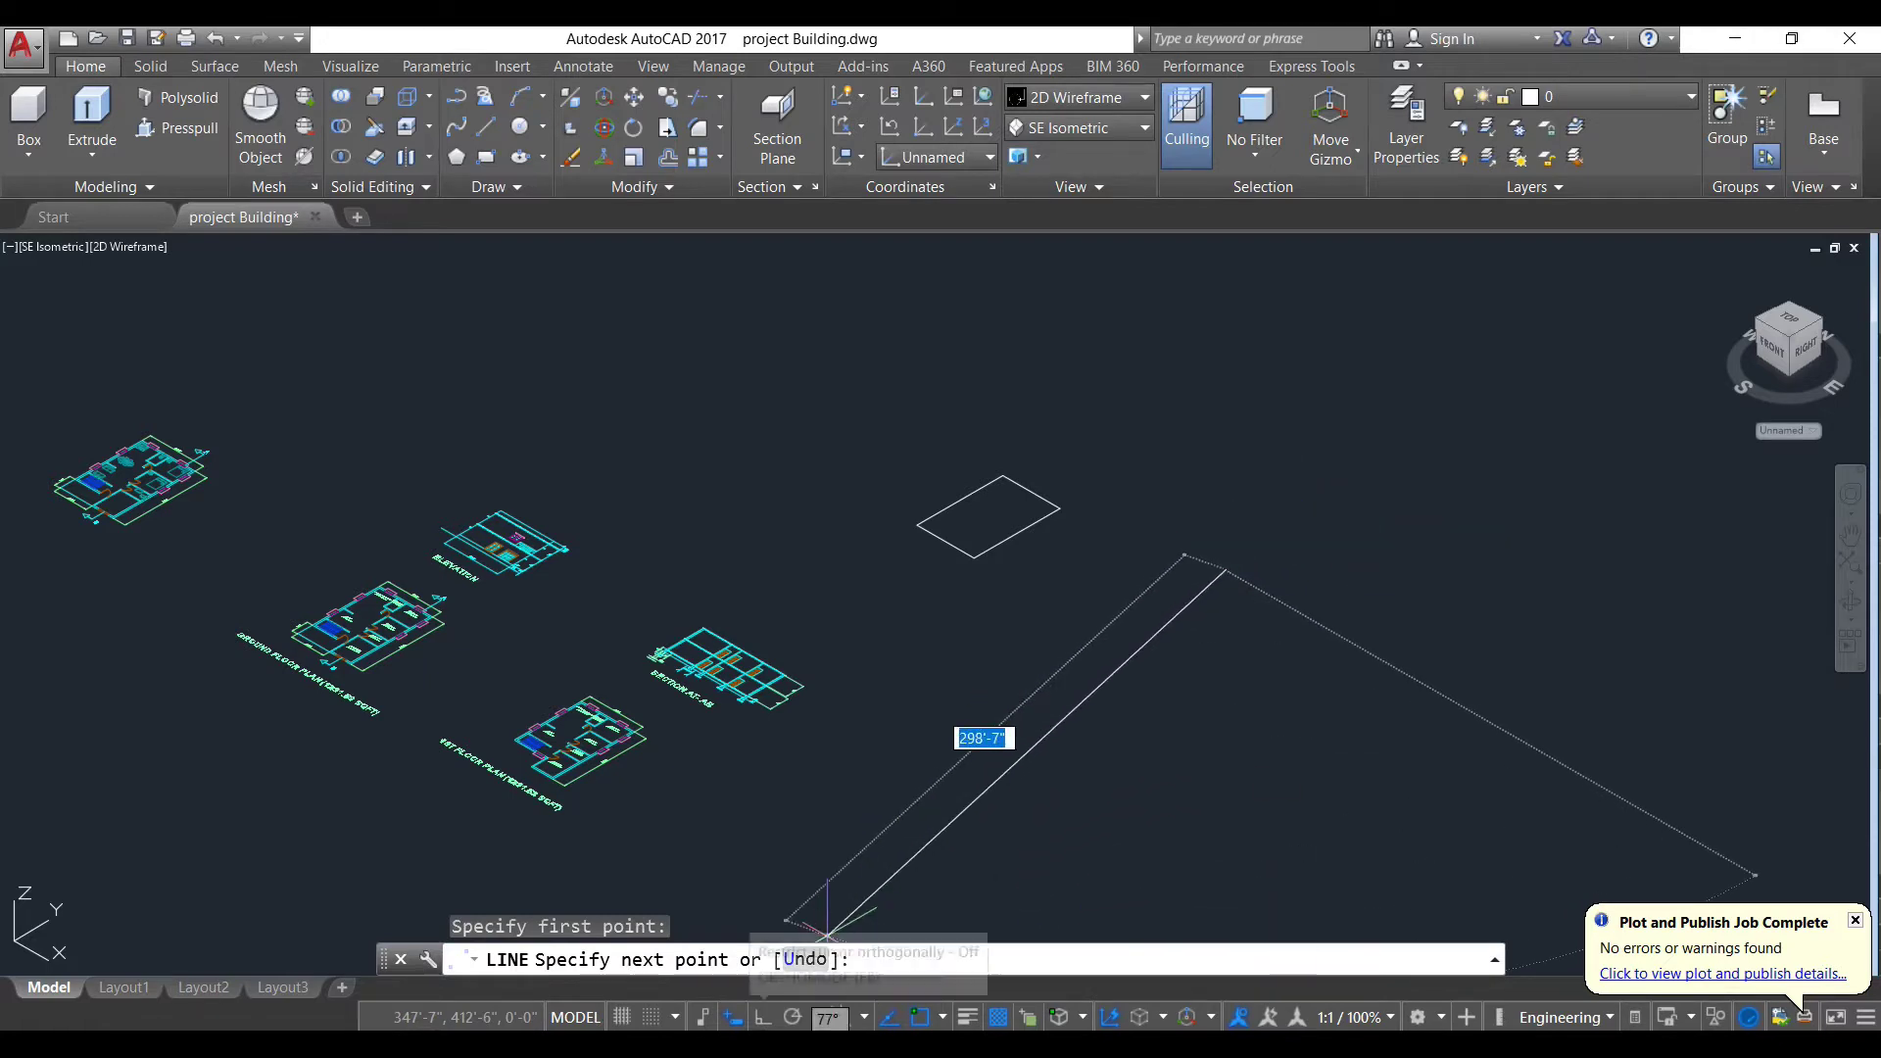
key("F8")
left_click(1264, 524)
left_click(1254, 500)
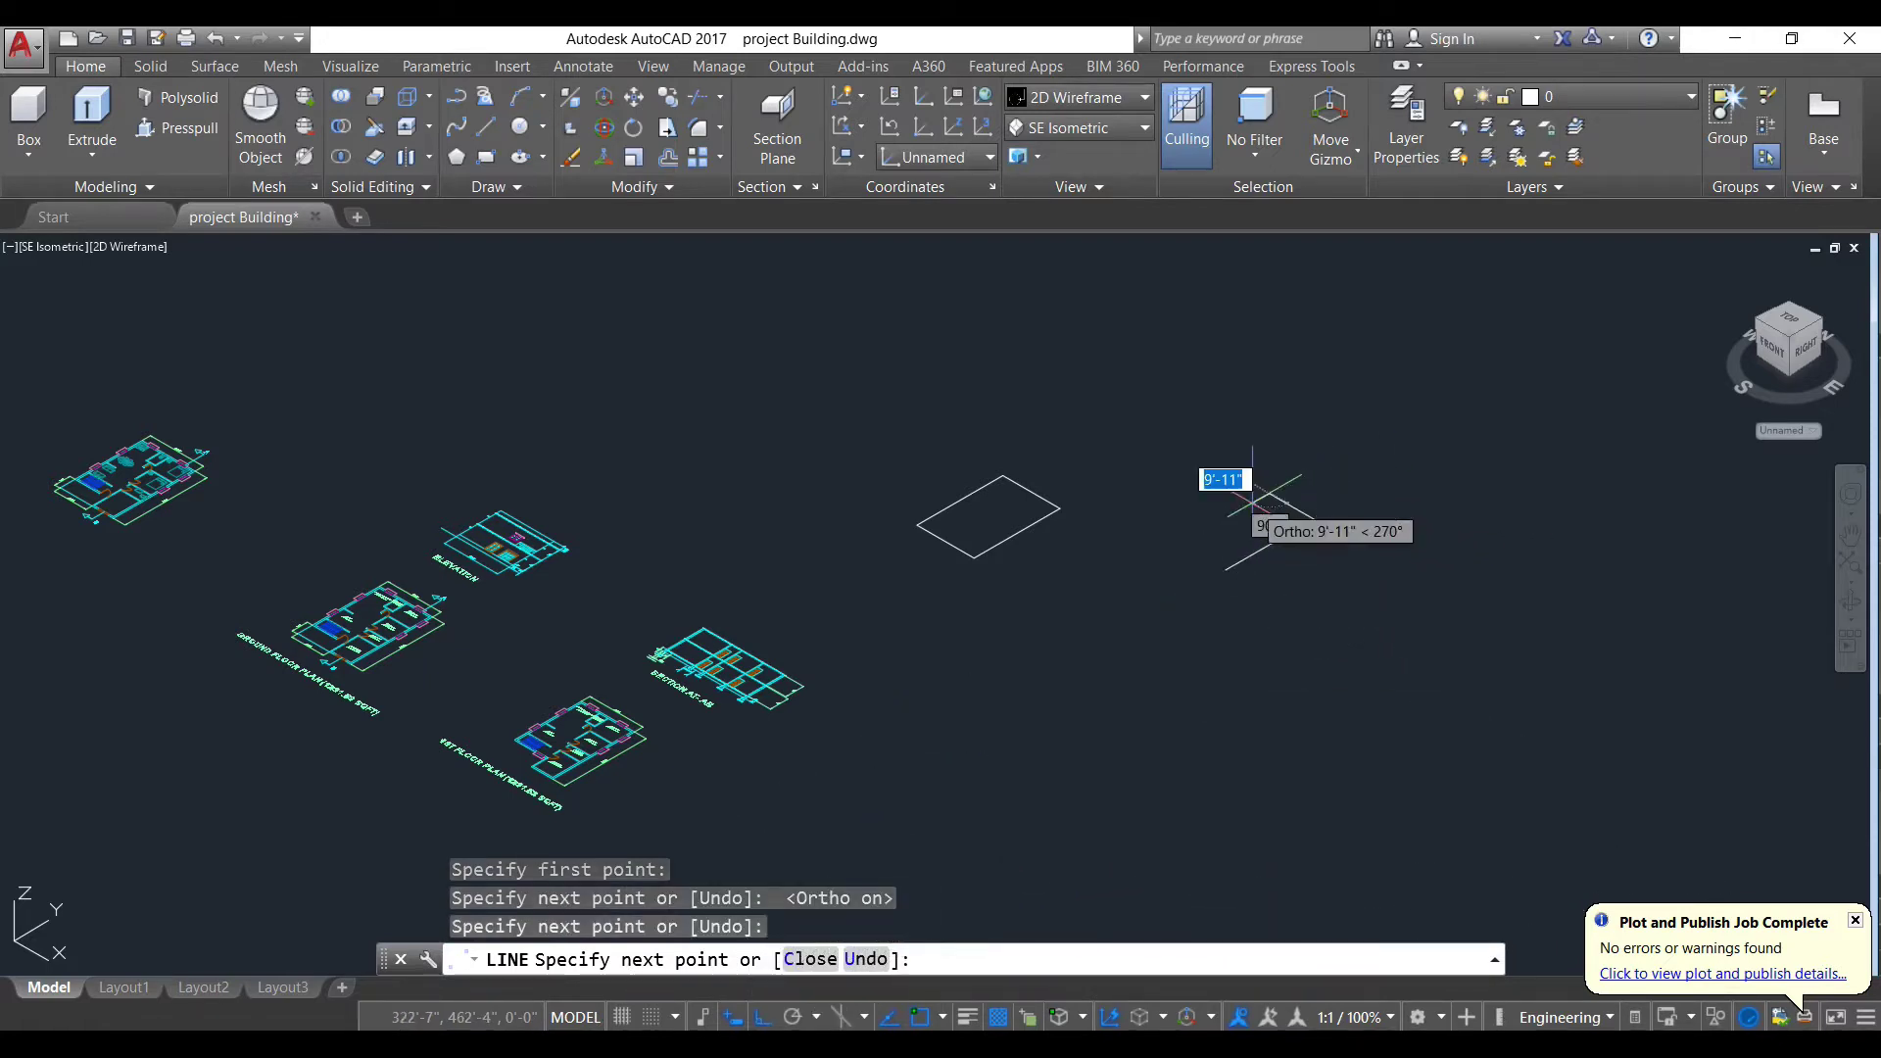
left_click(1210, 536)
left_click(1230, 538)
key("Return")
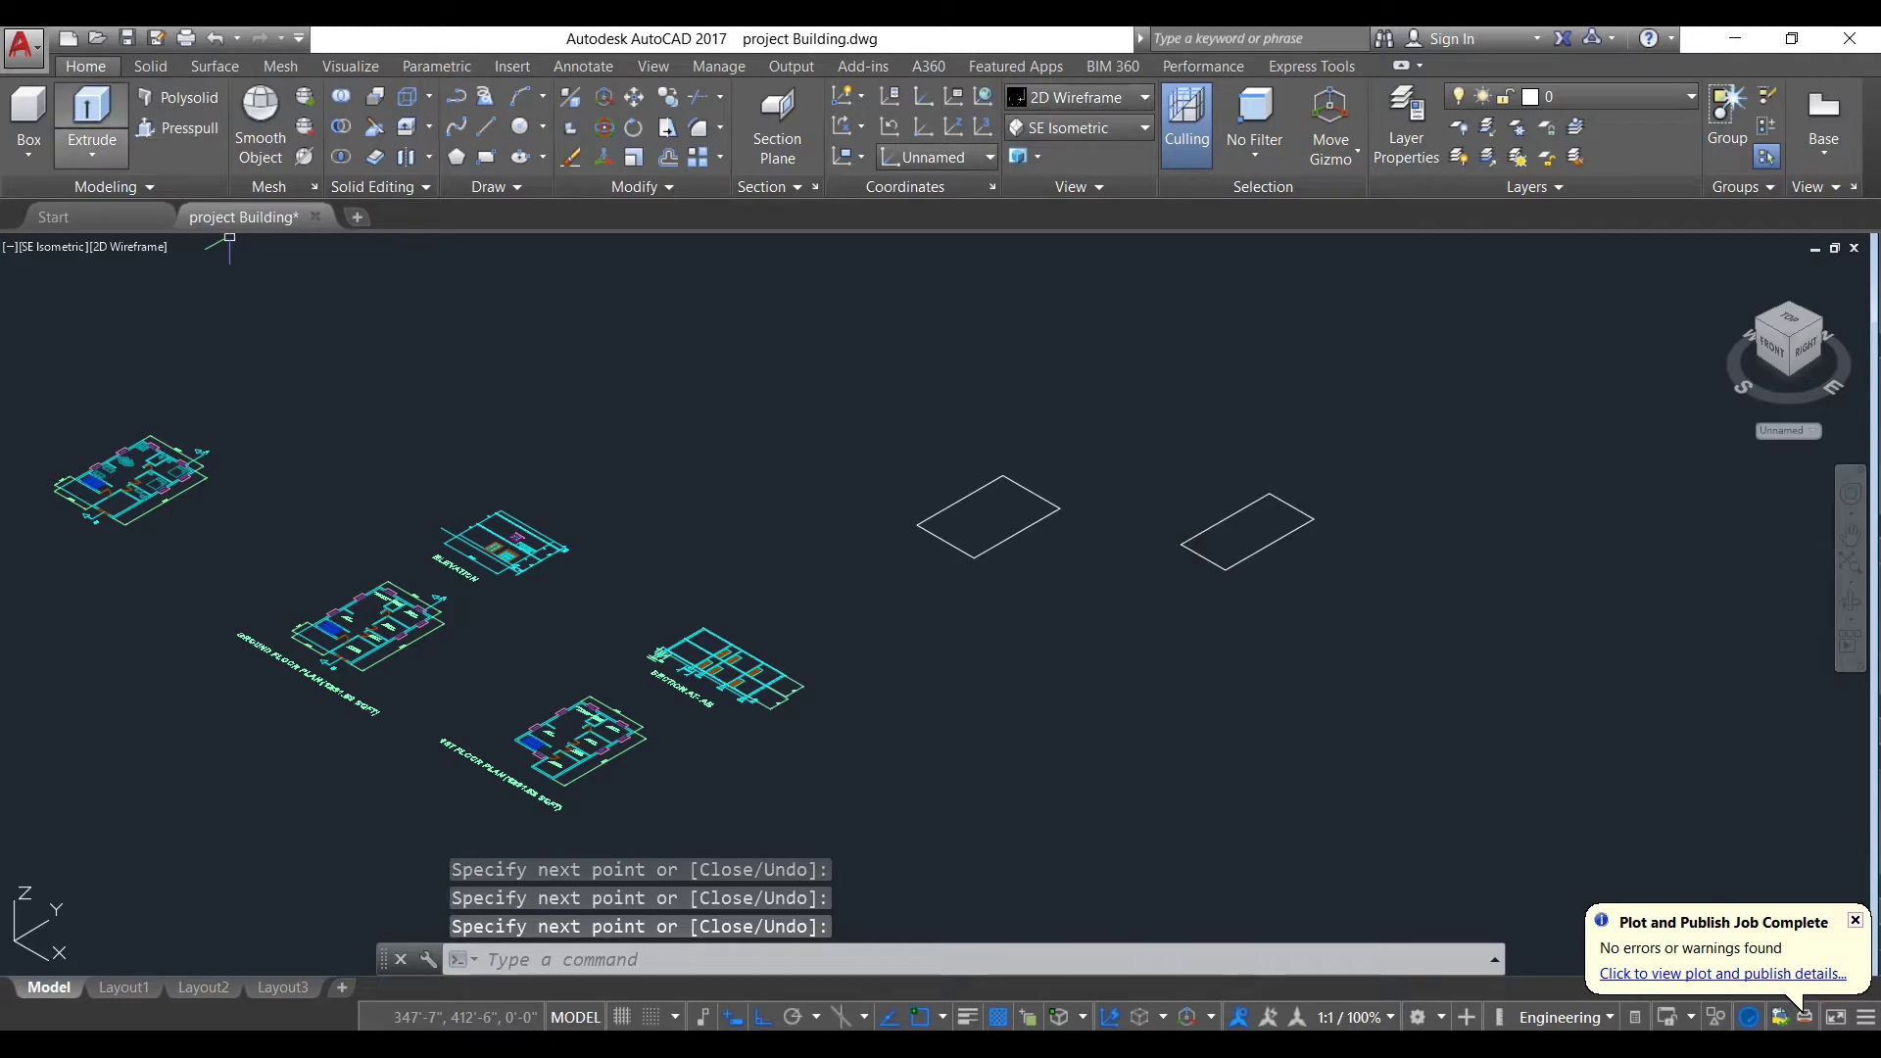
Step: Extrude the rectangle upward about 45'-11" and display the model in the Shaded visual style
left_click(92, 112)
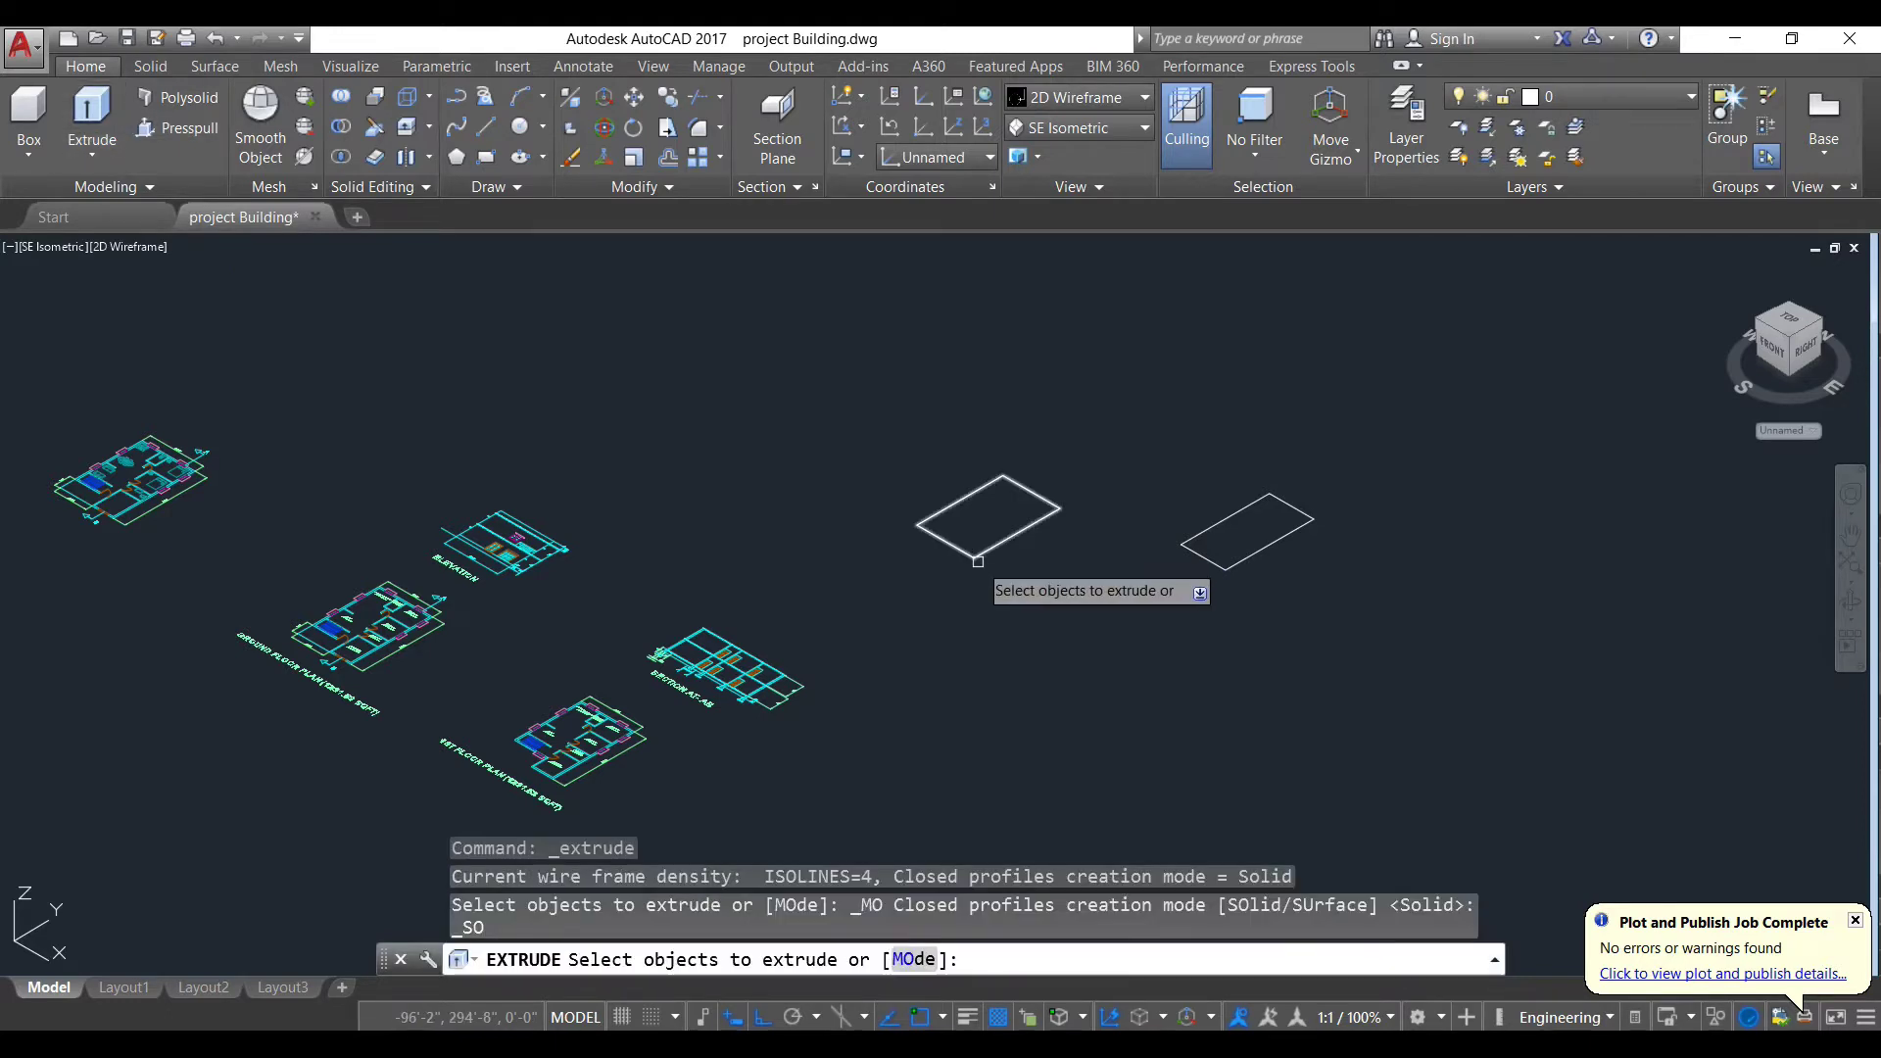
middle_click_drag(1023, 542, 955, 598)
left_click(910, 608)
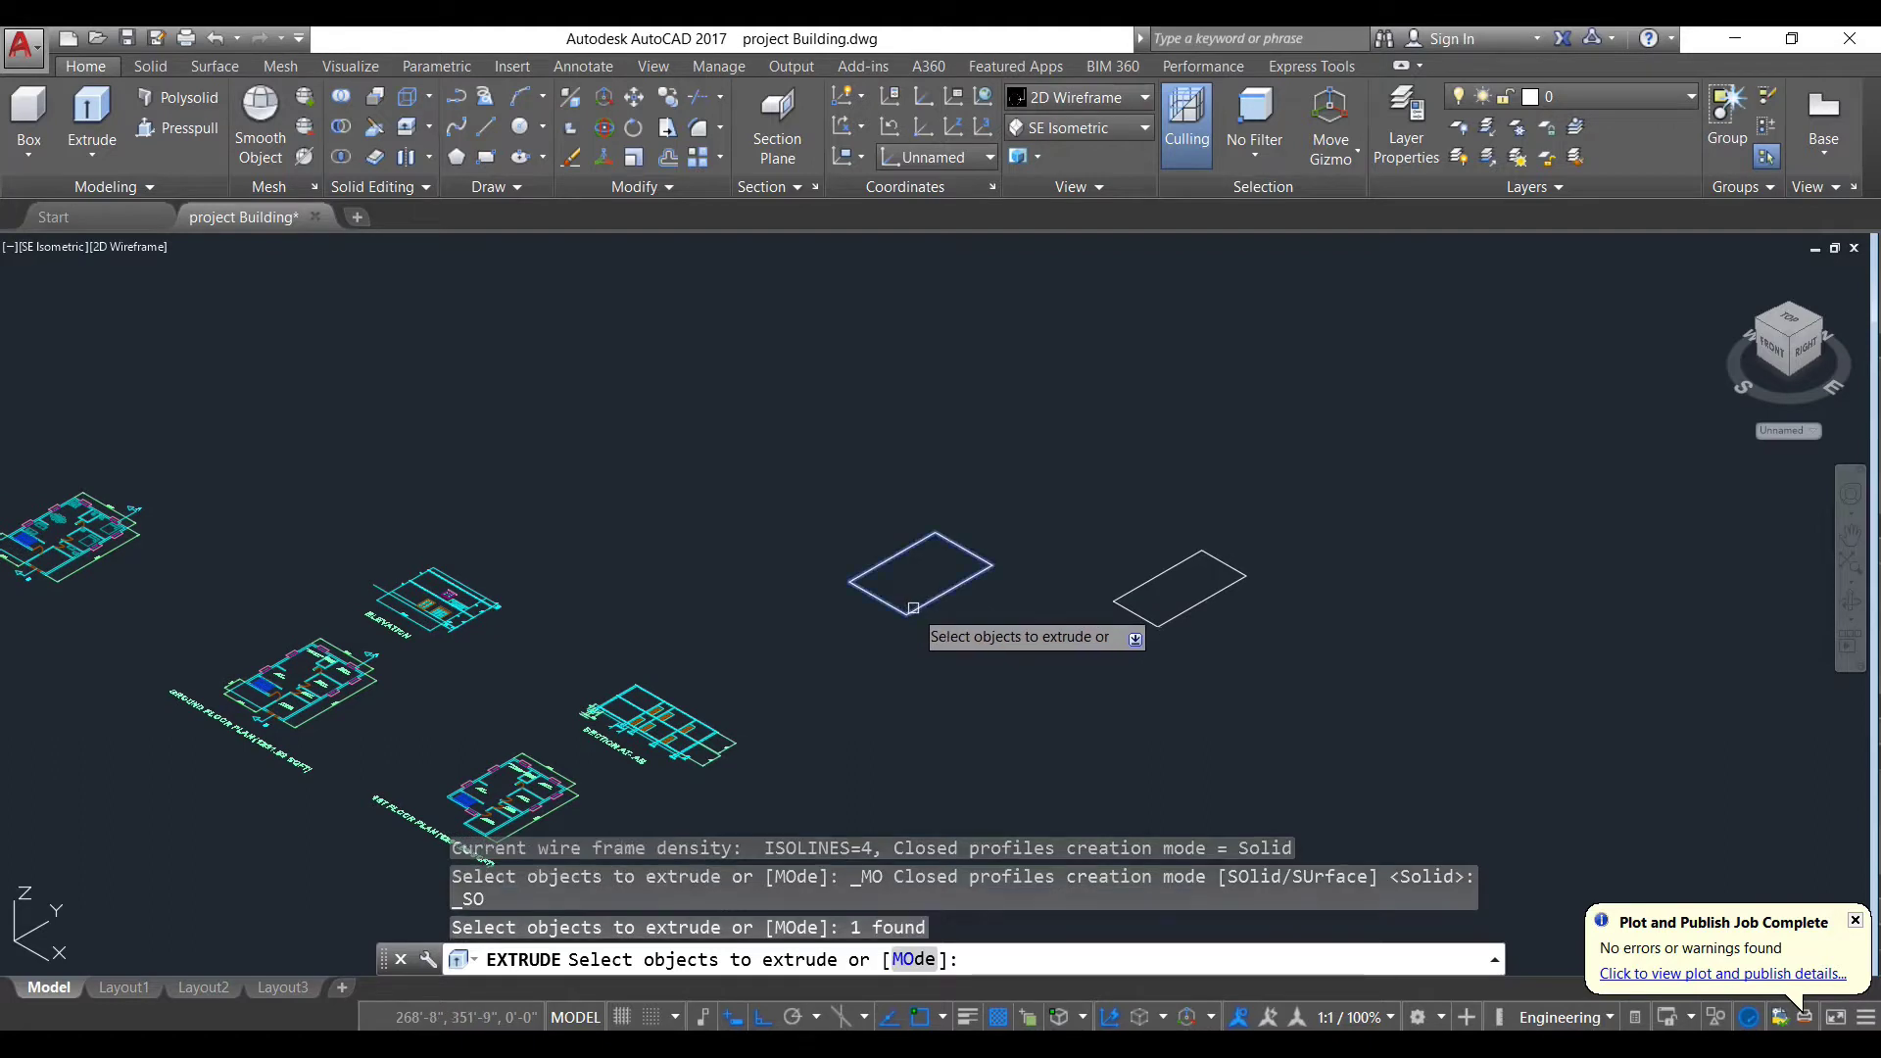
key("Return")
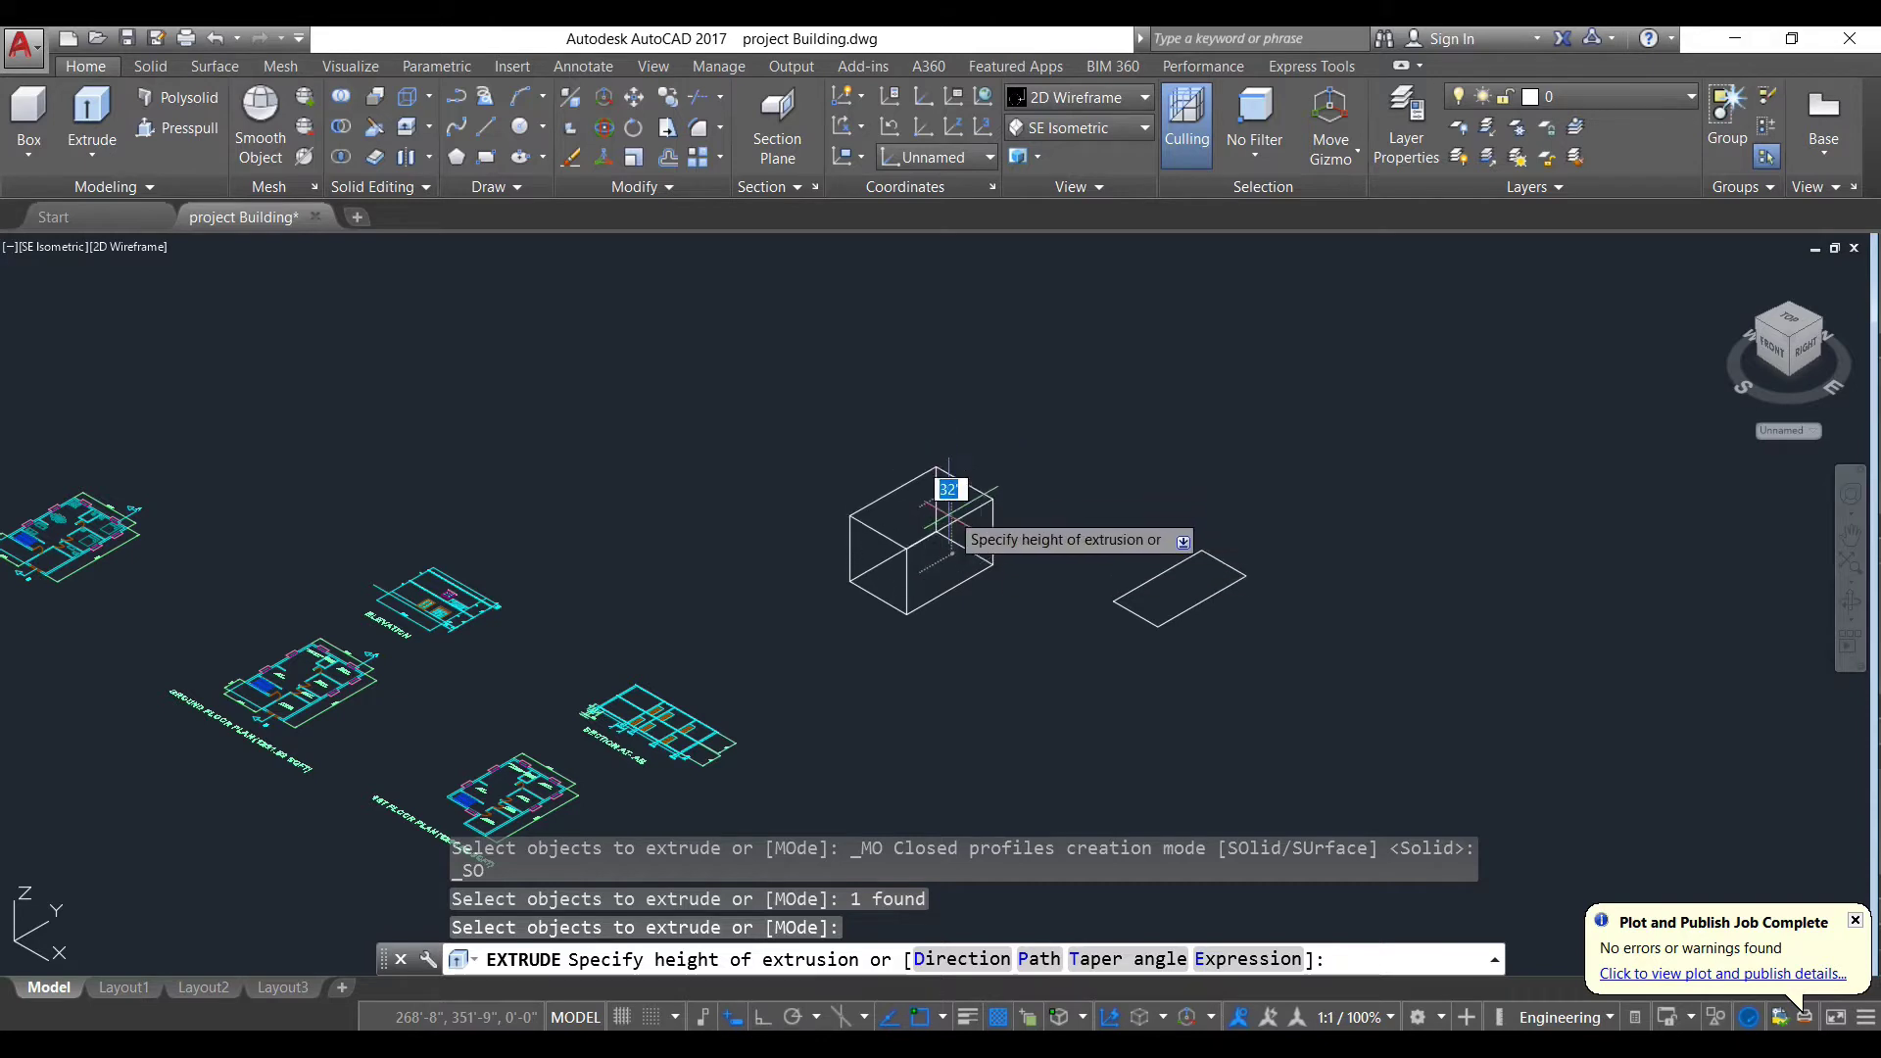
left_click(946, 466)
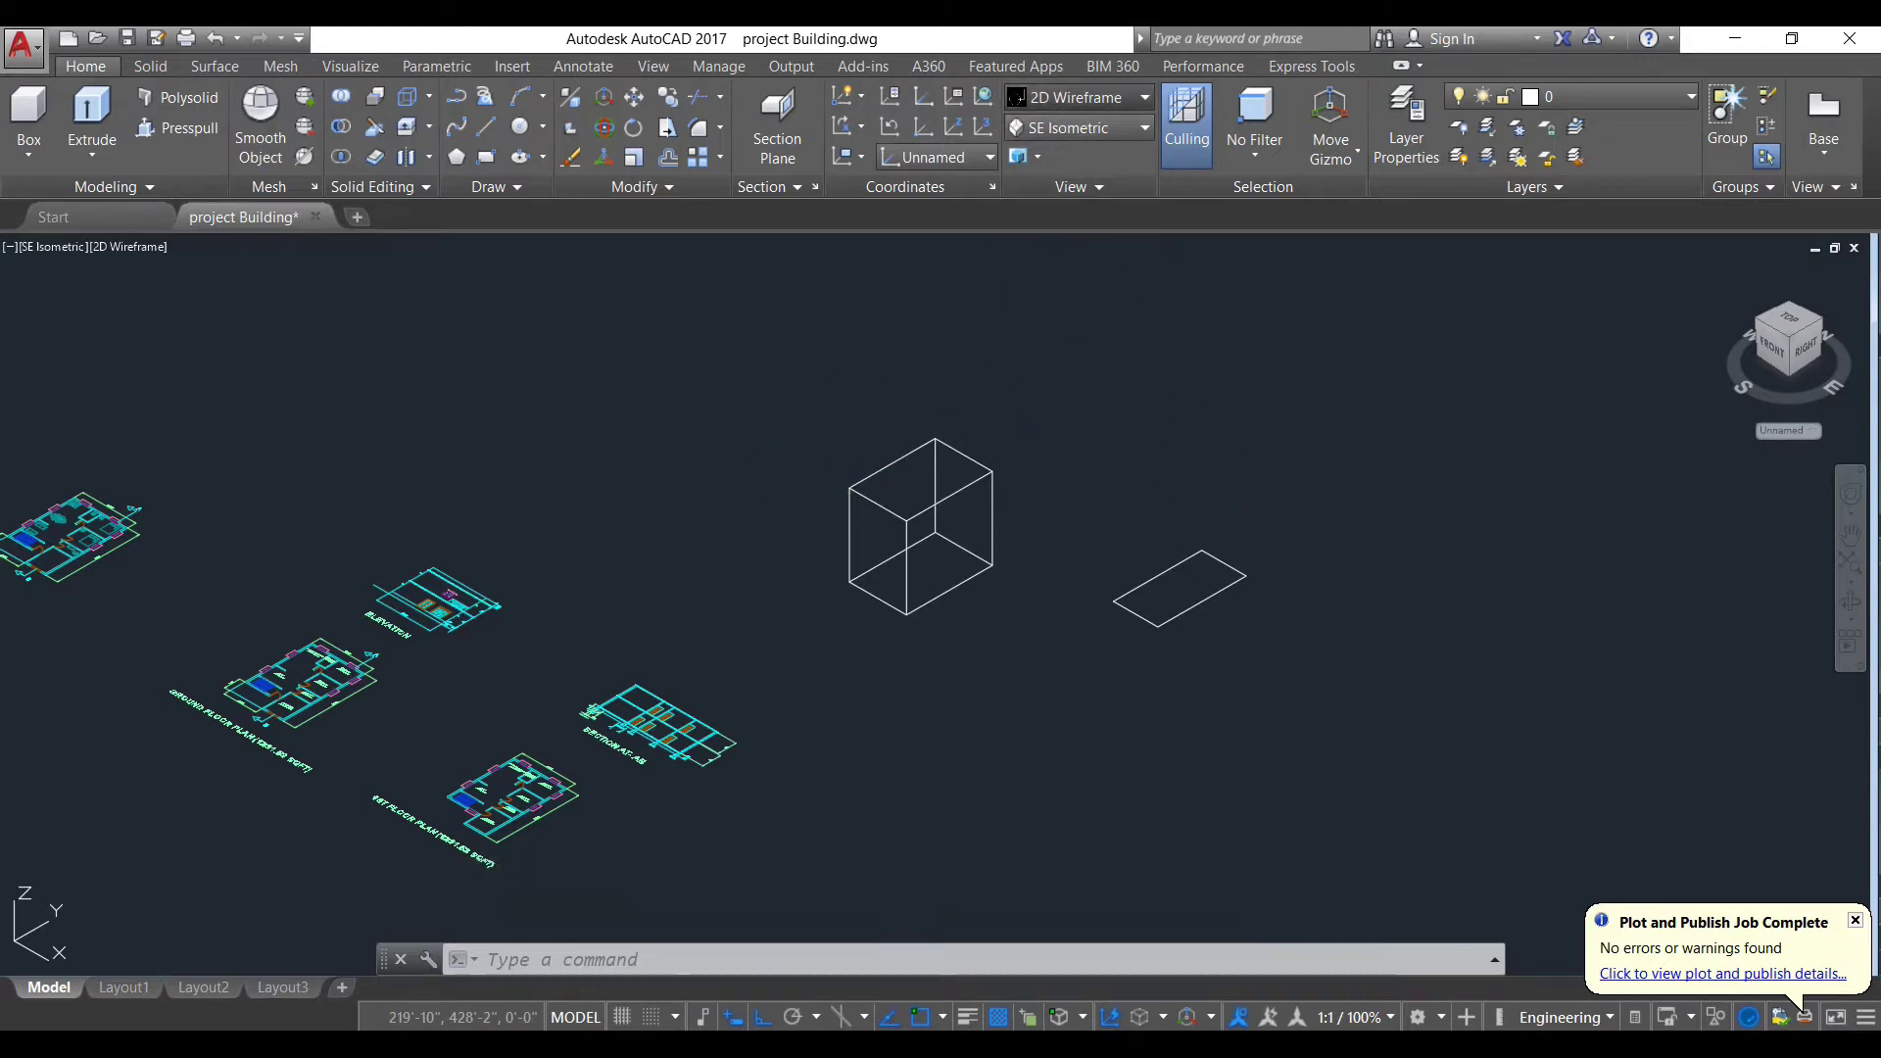
left_click(1076, 97)
key("Escape")
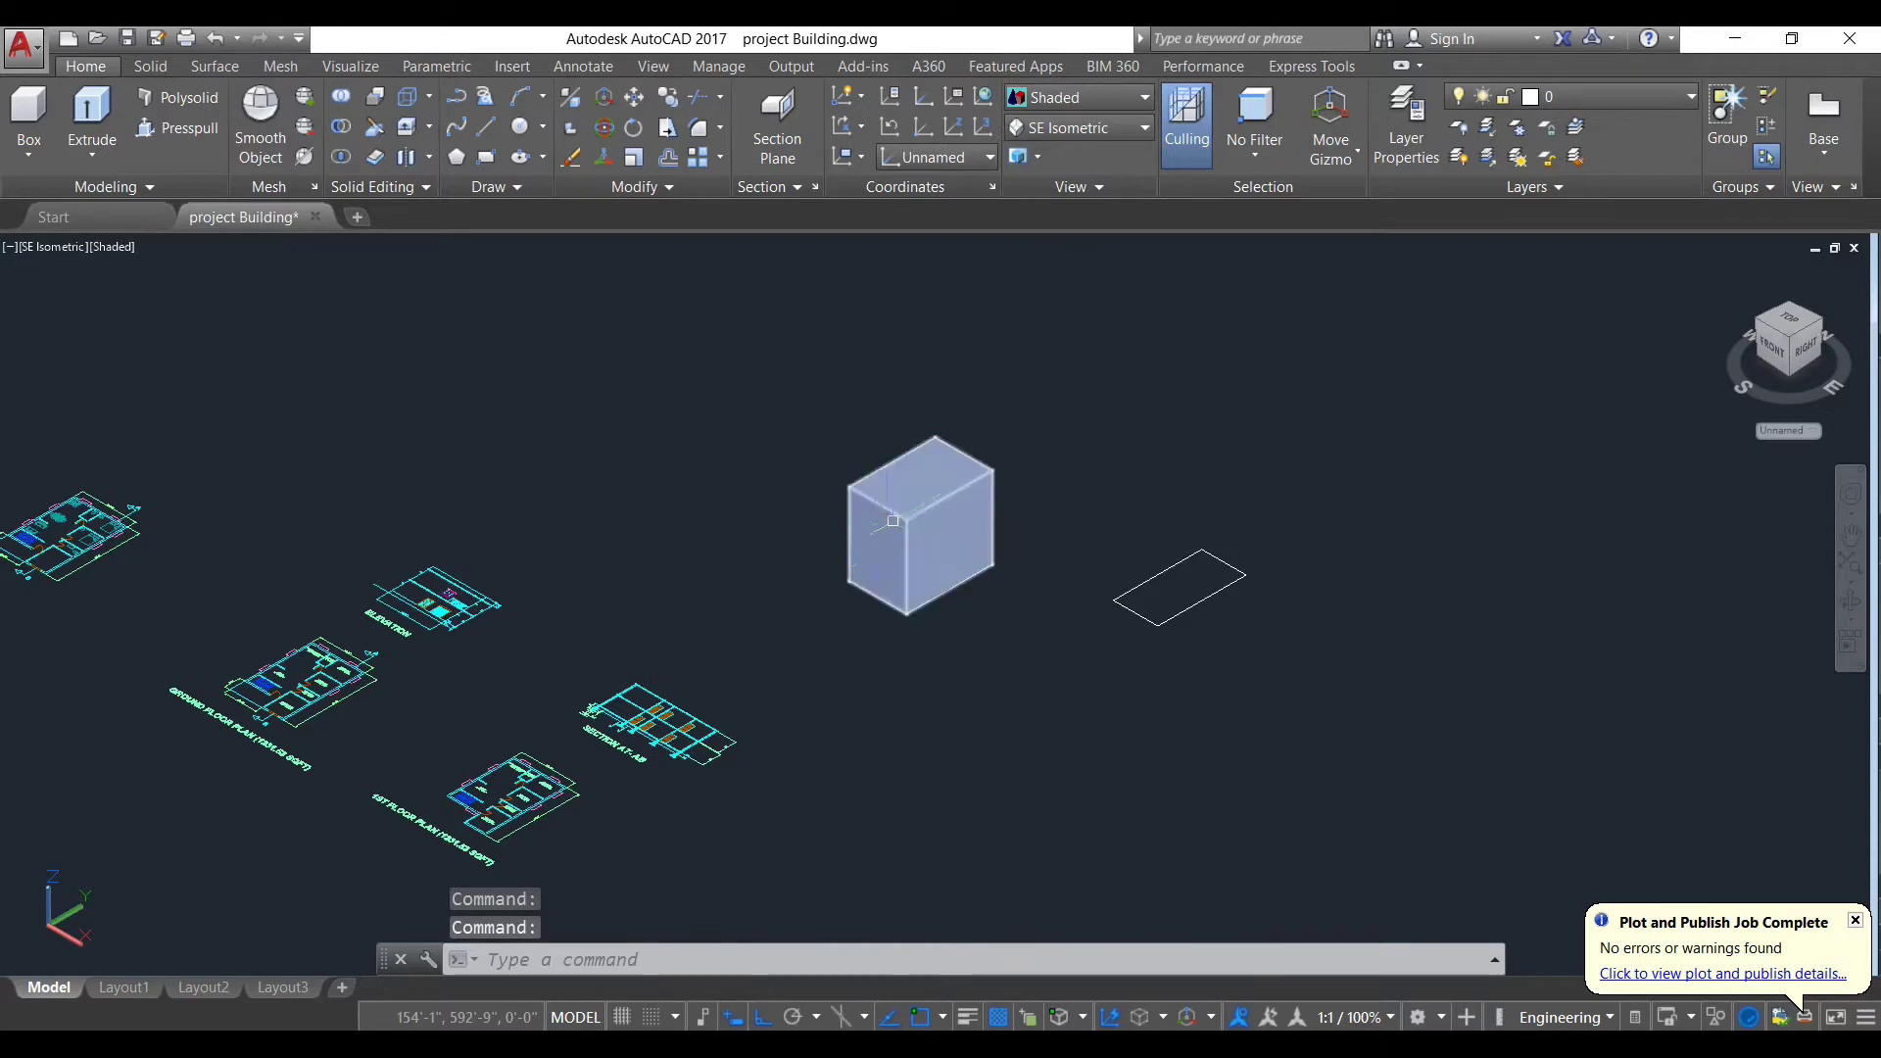
scroll(927, 520, "up", 2)
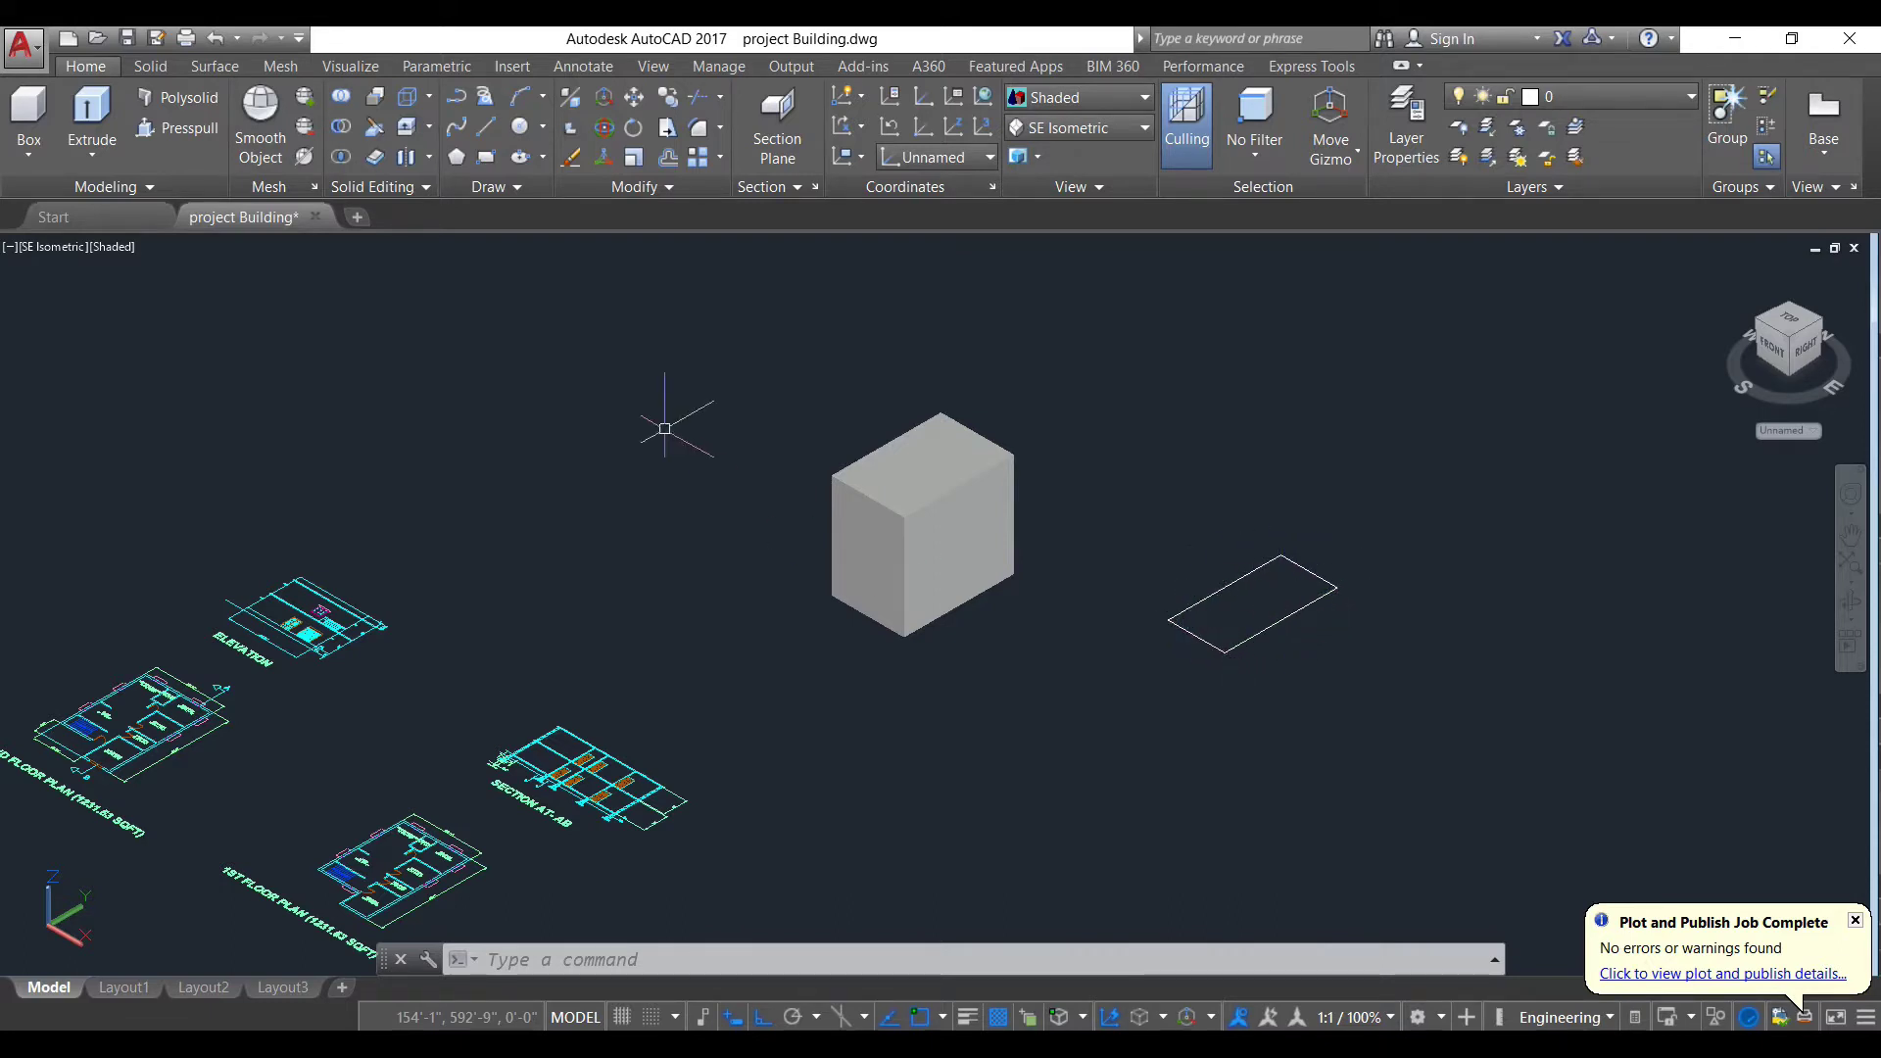
Step: Extrude all four separate lines of the second outline upward together
left_click(91, 113)
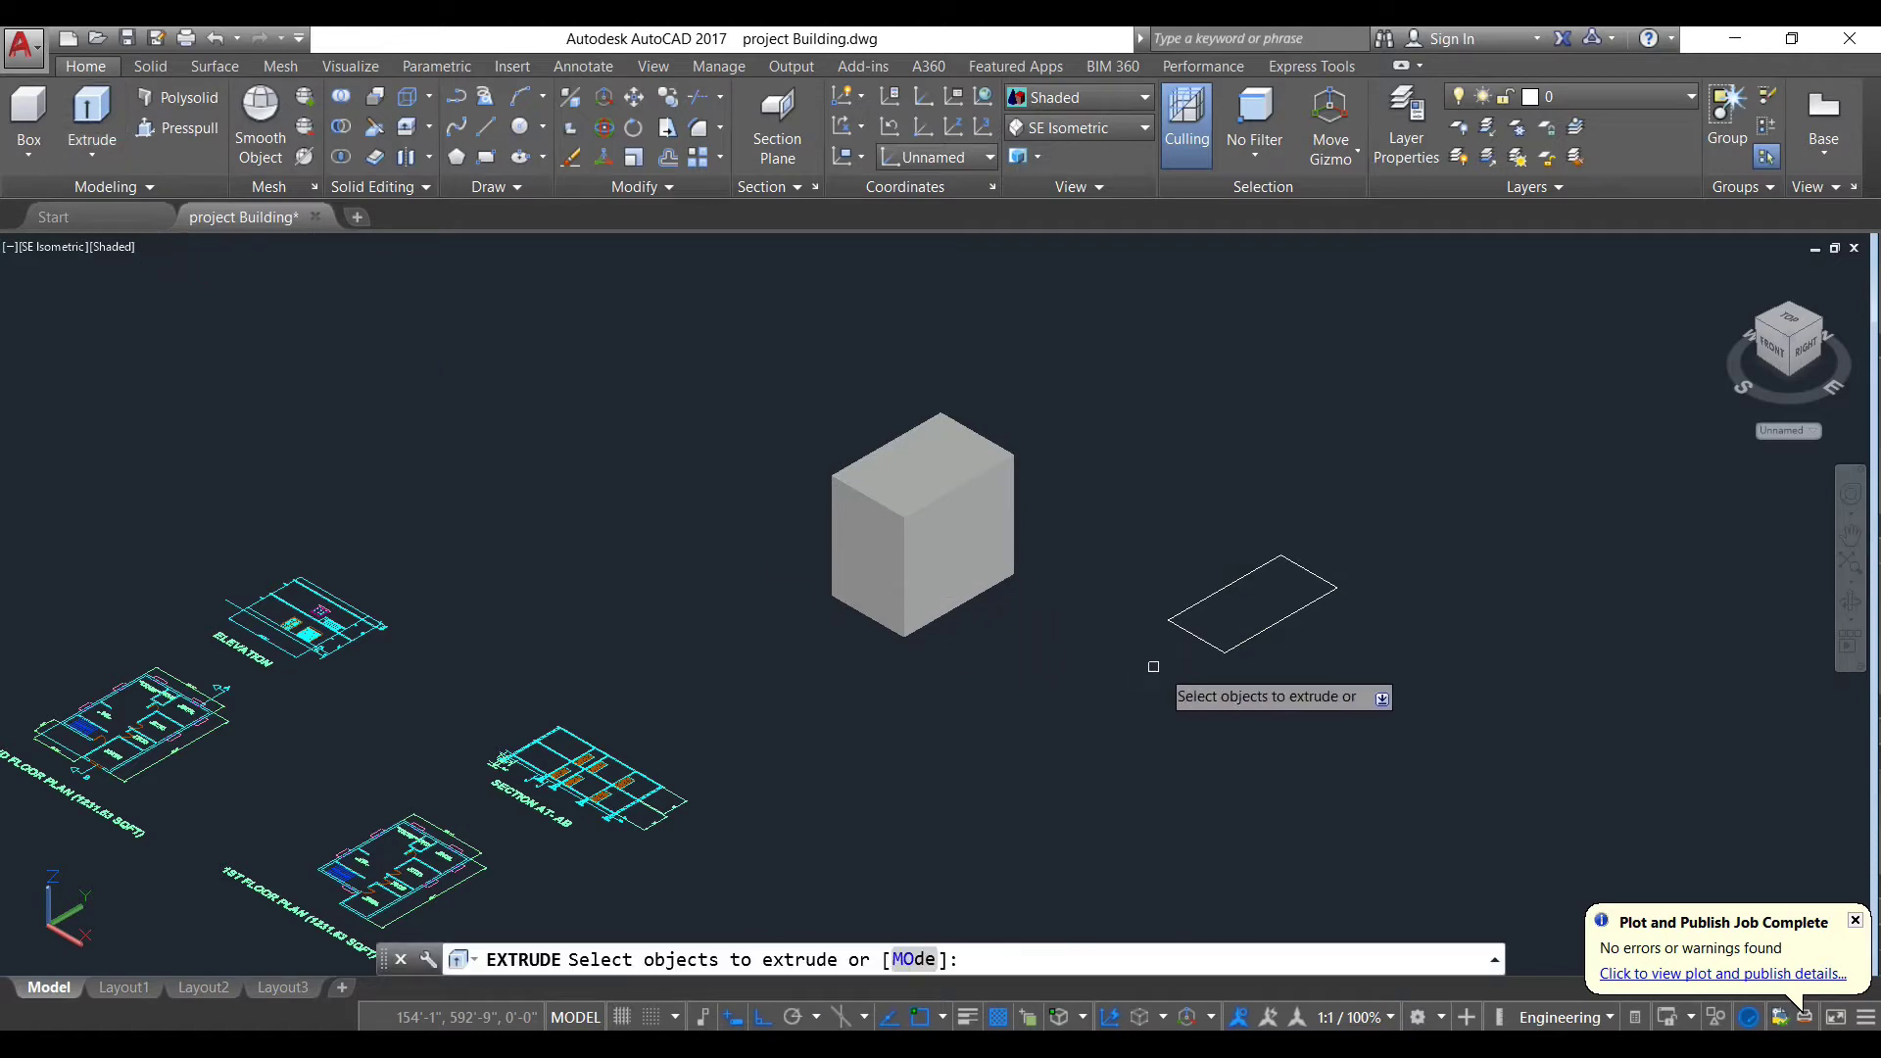
left_click(1229, 650)
left_click(1196, 636)
left_click(1215, 593)
left_click(1313, 571)
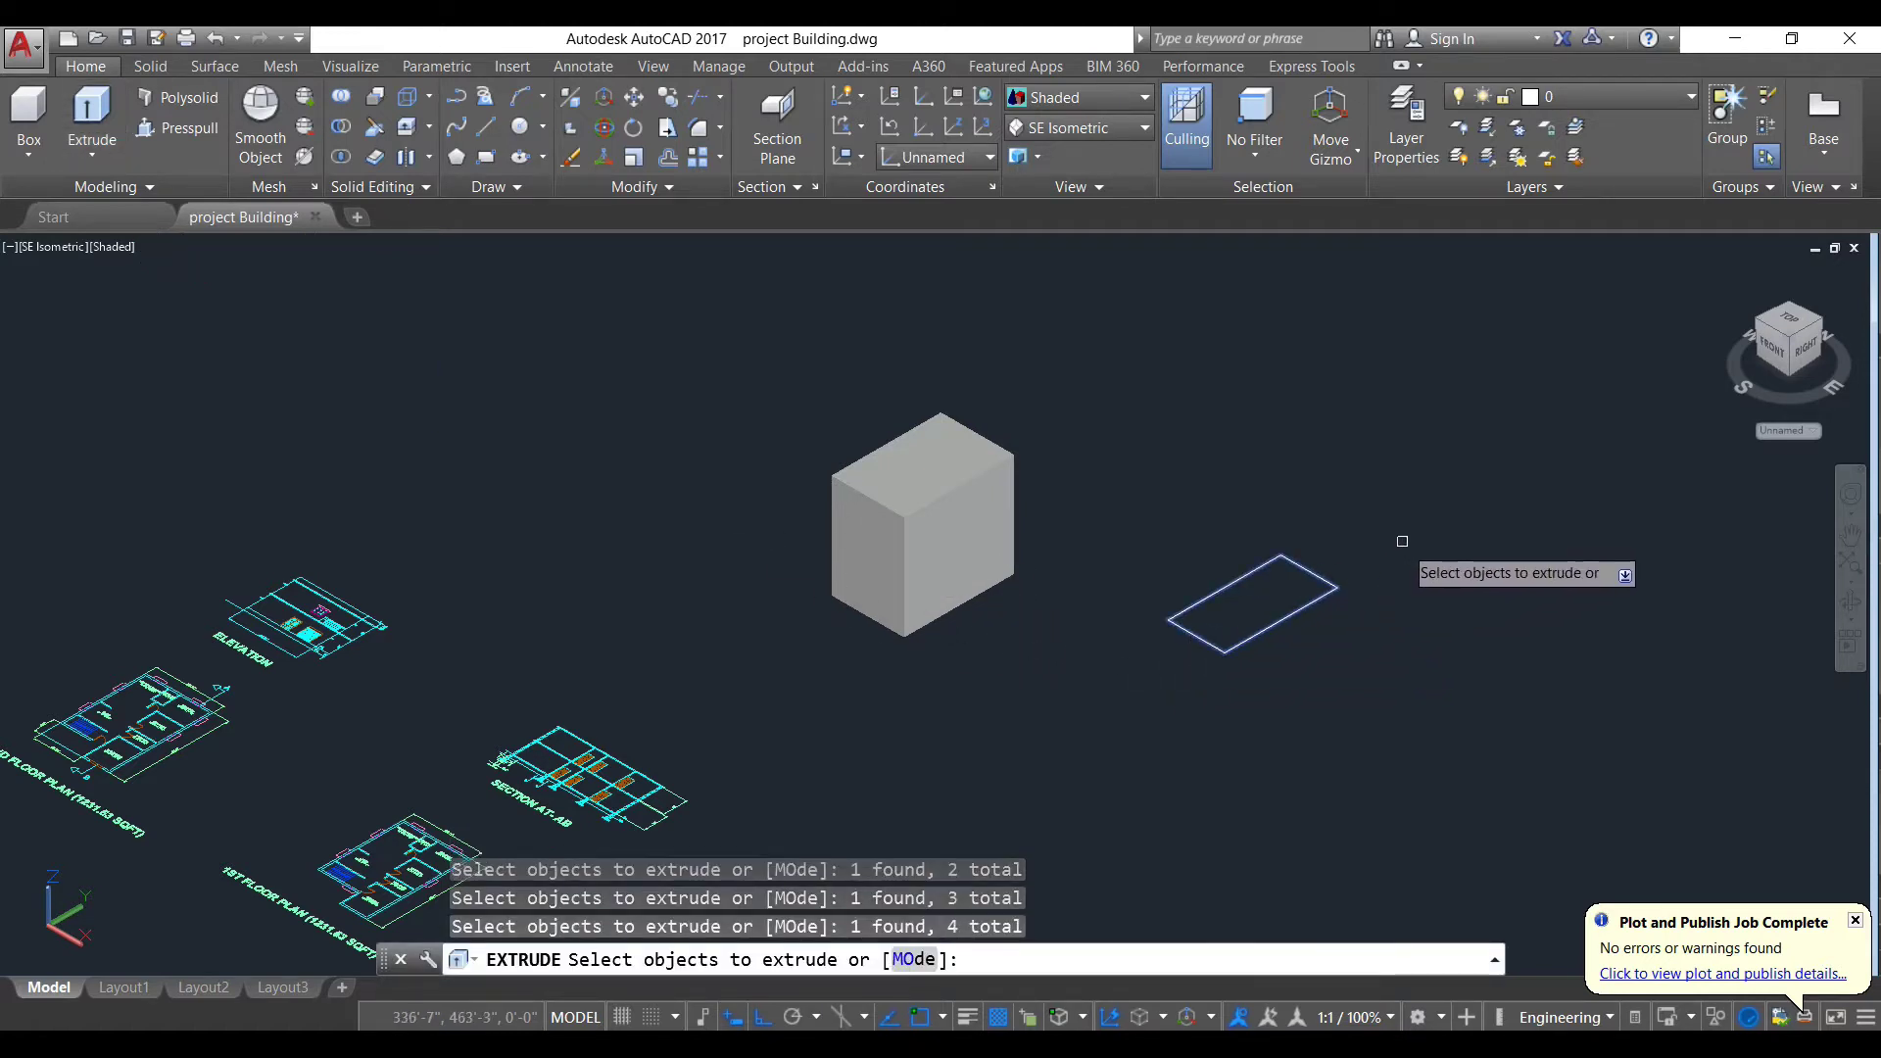
key("Return")
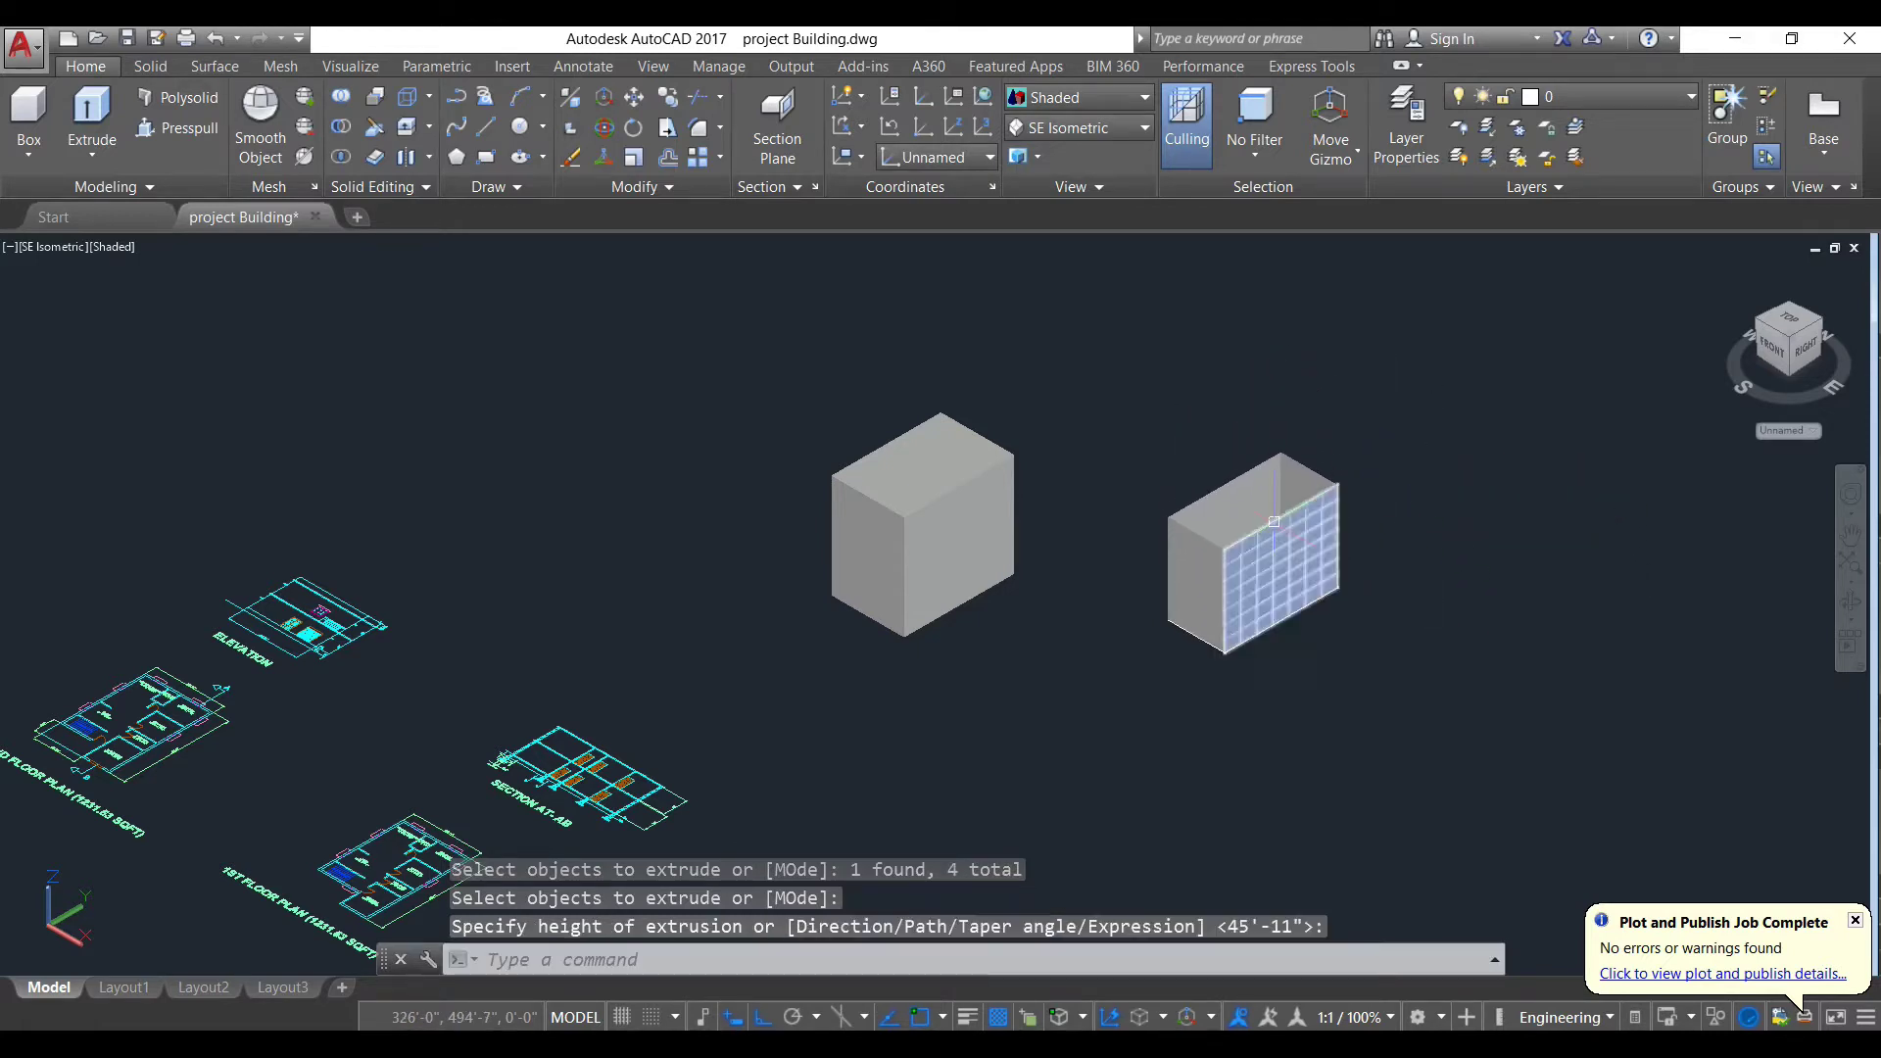
Step: Compare the object types of the two extrusions in their quick properties, and clear the selection
scroll(1273, 519, "up", 3)
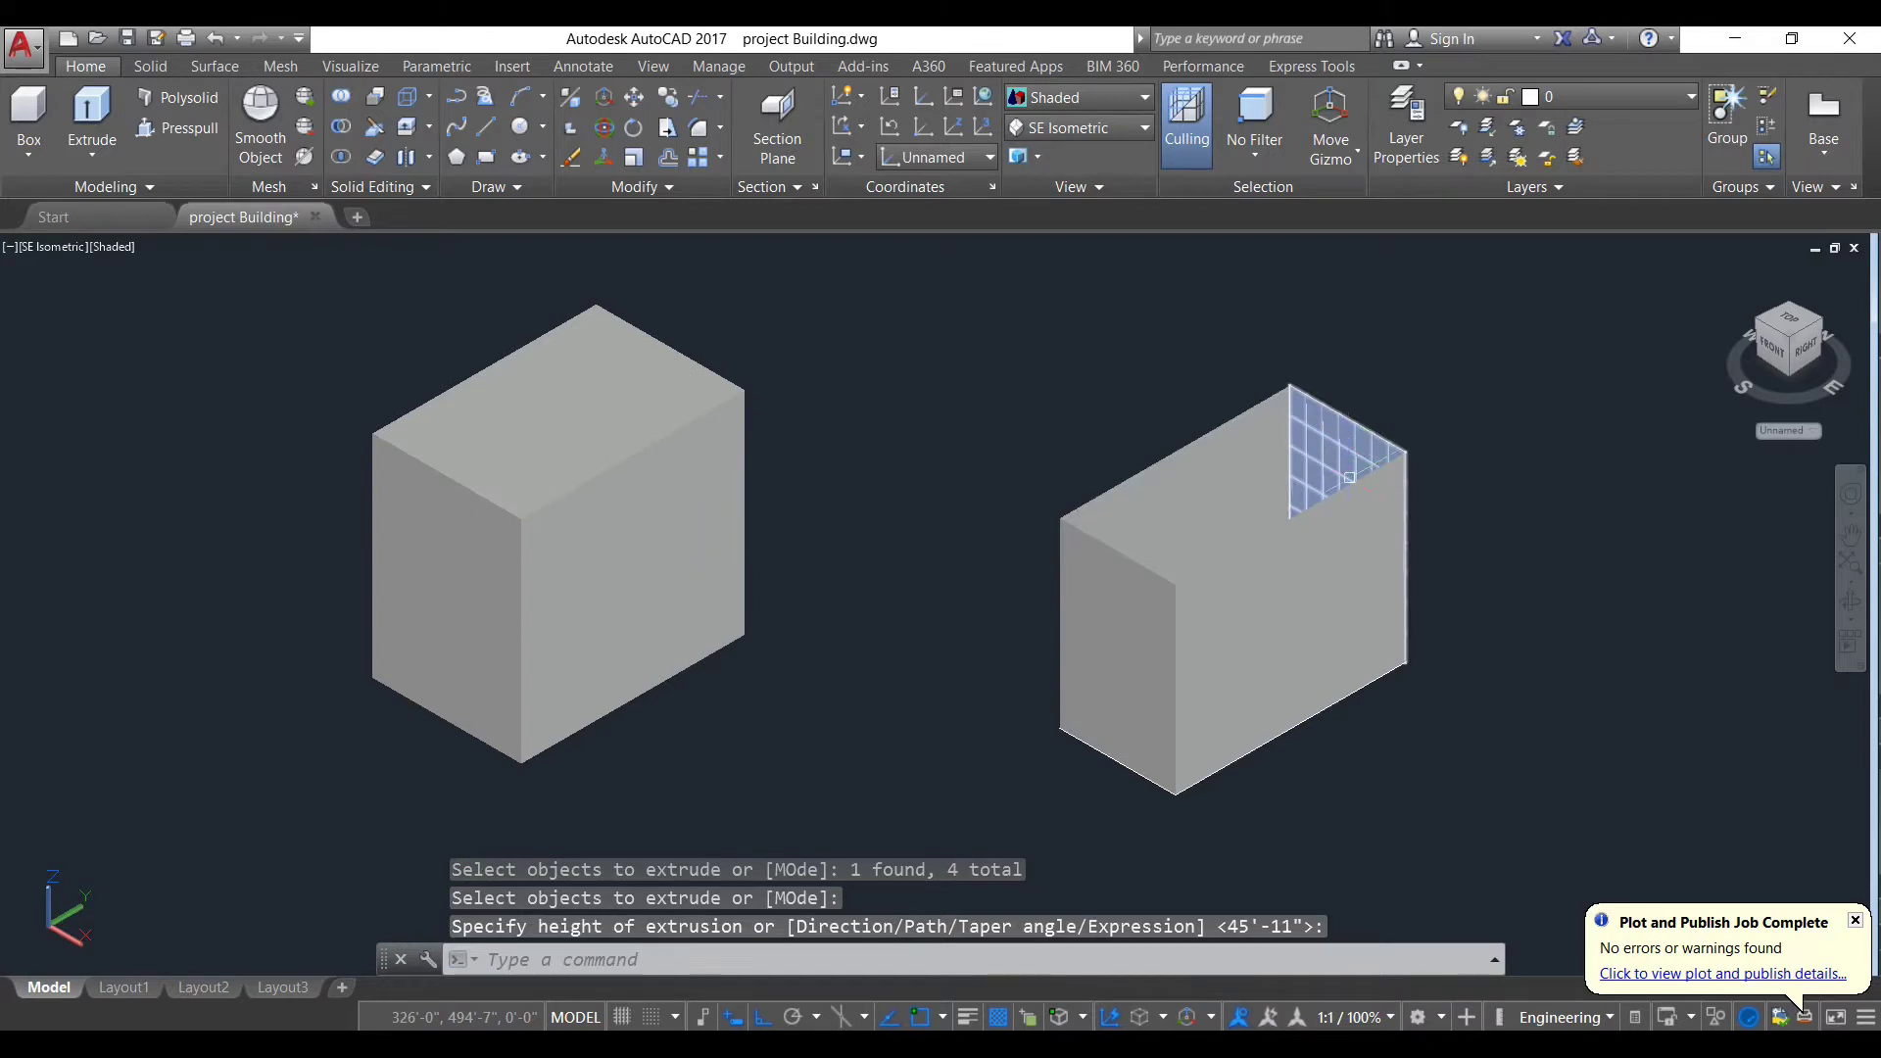
left_click(1202, 484)
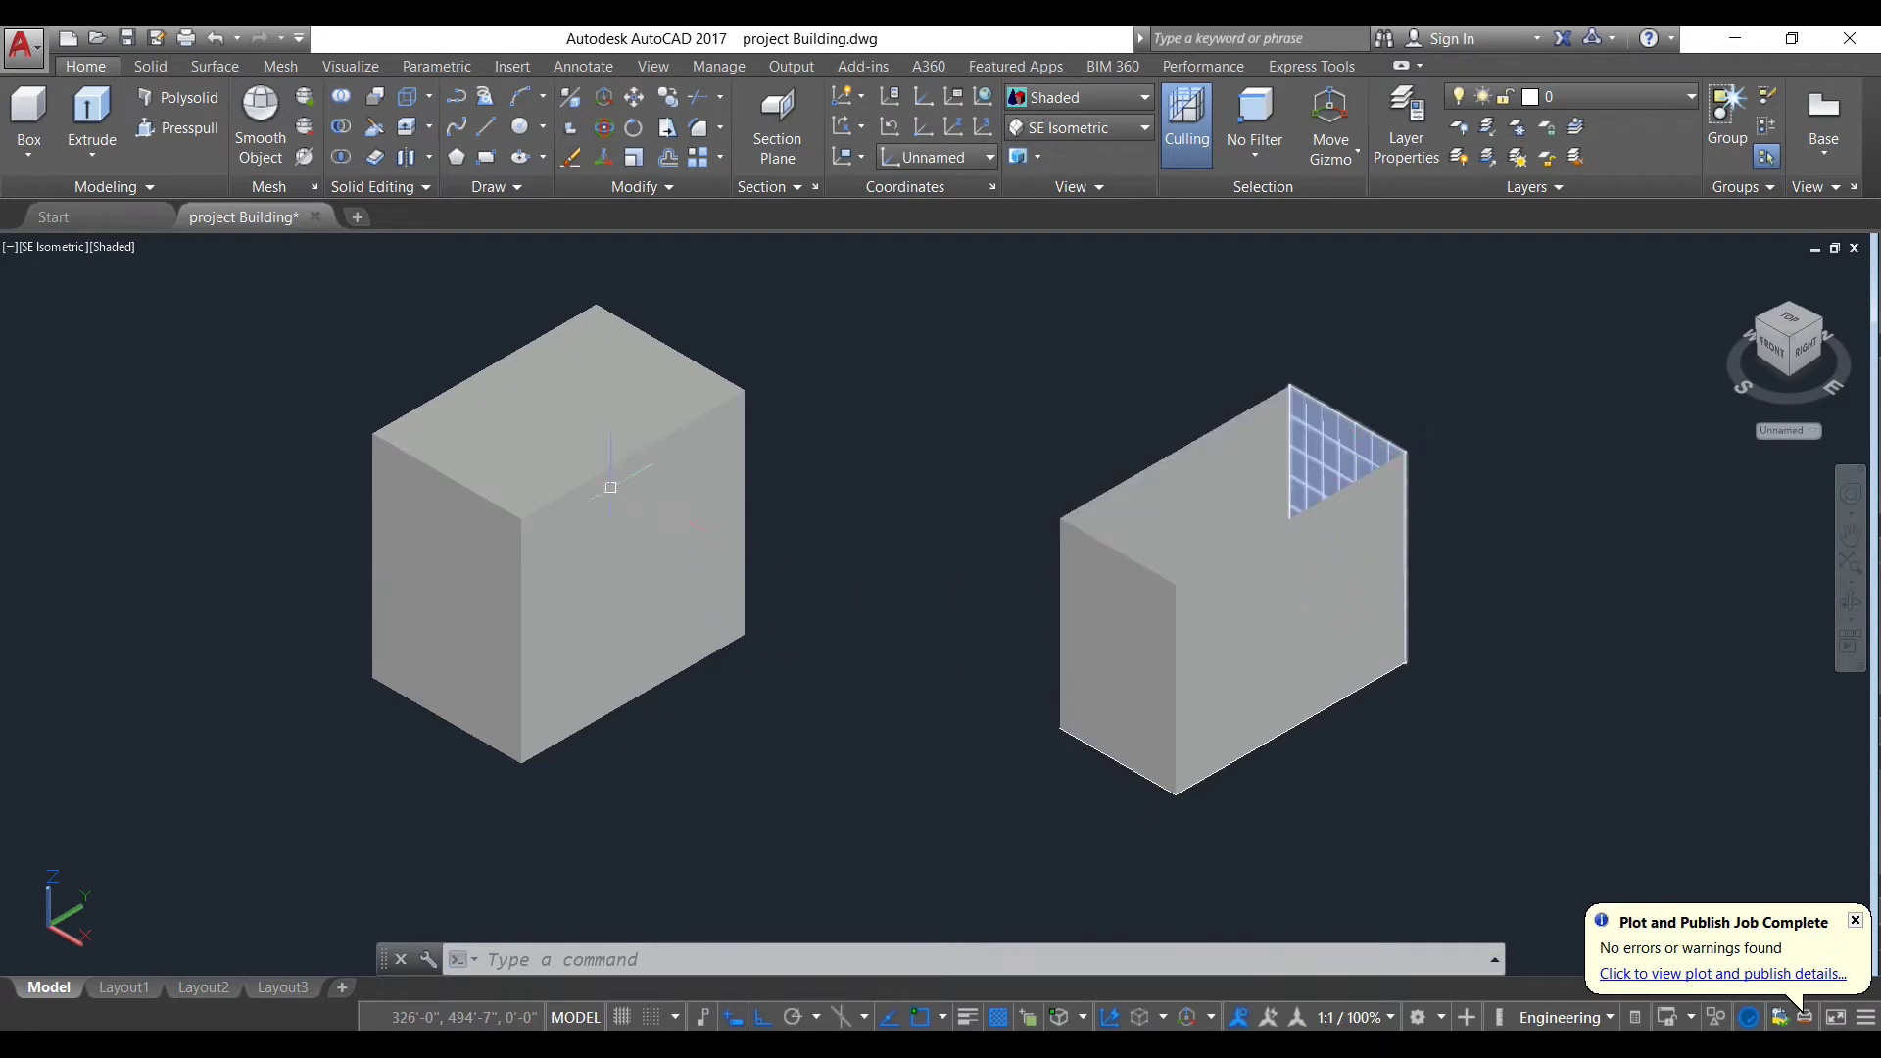
left_click(558, 492)
double_click(557, 492)
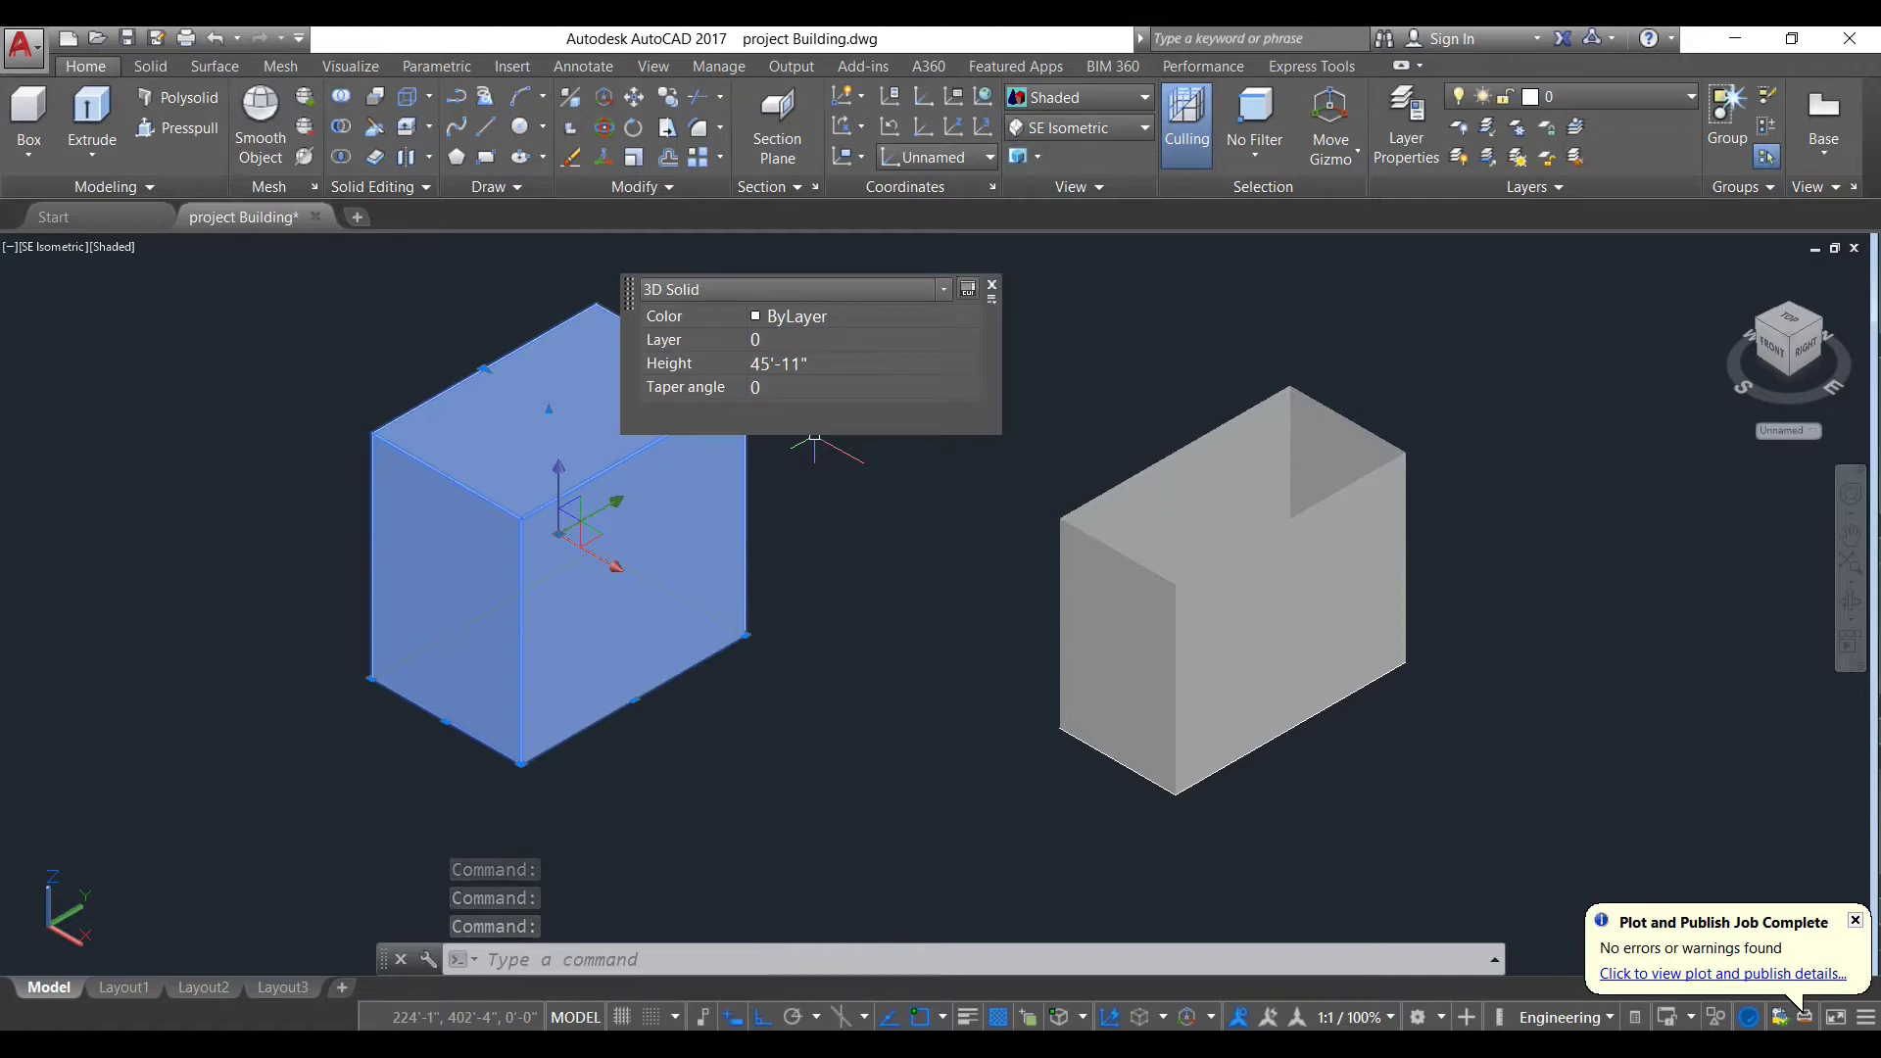
left_click(1313, 620)
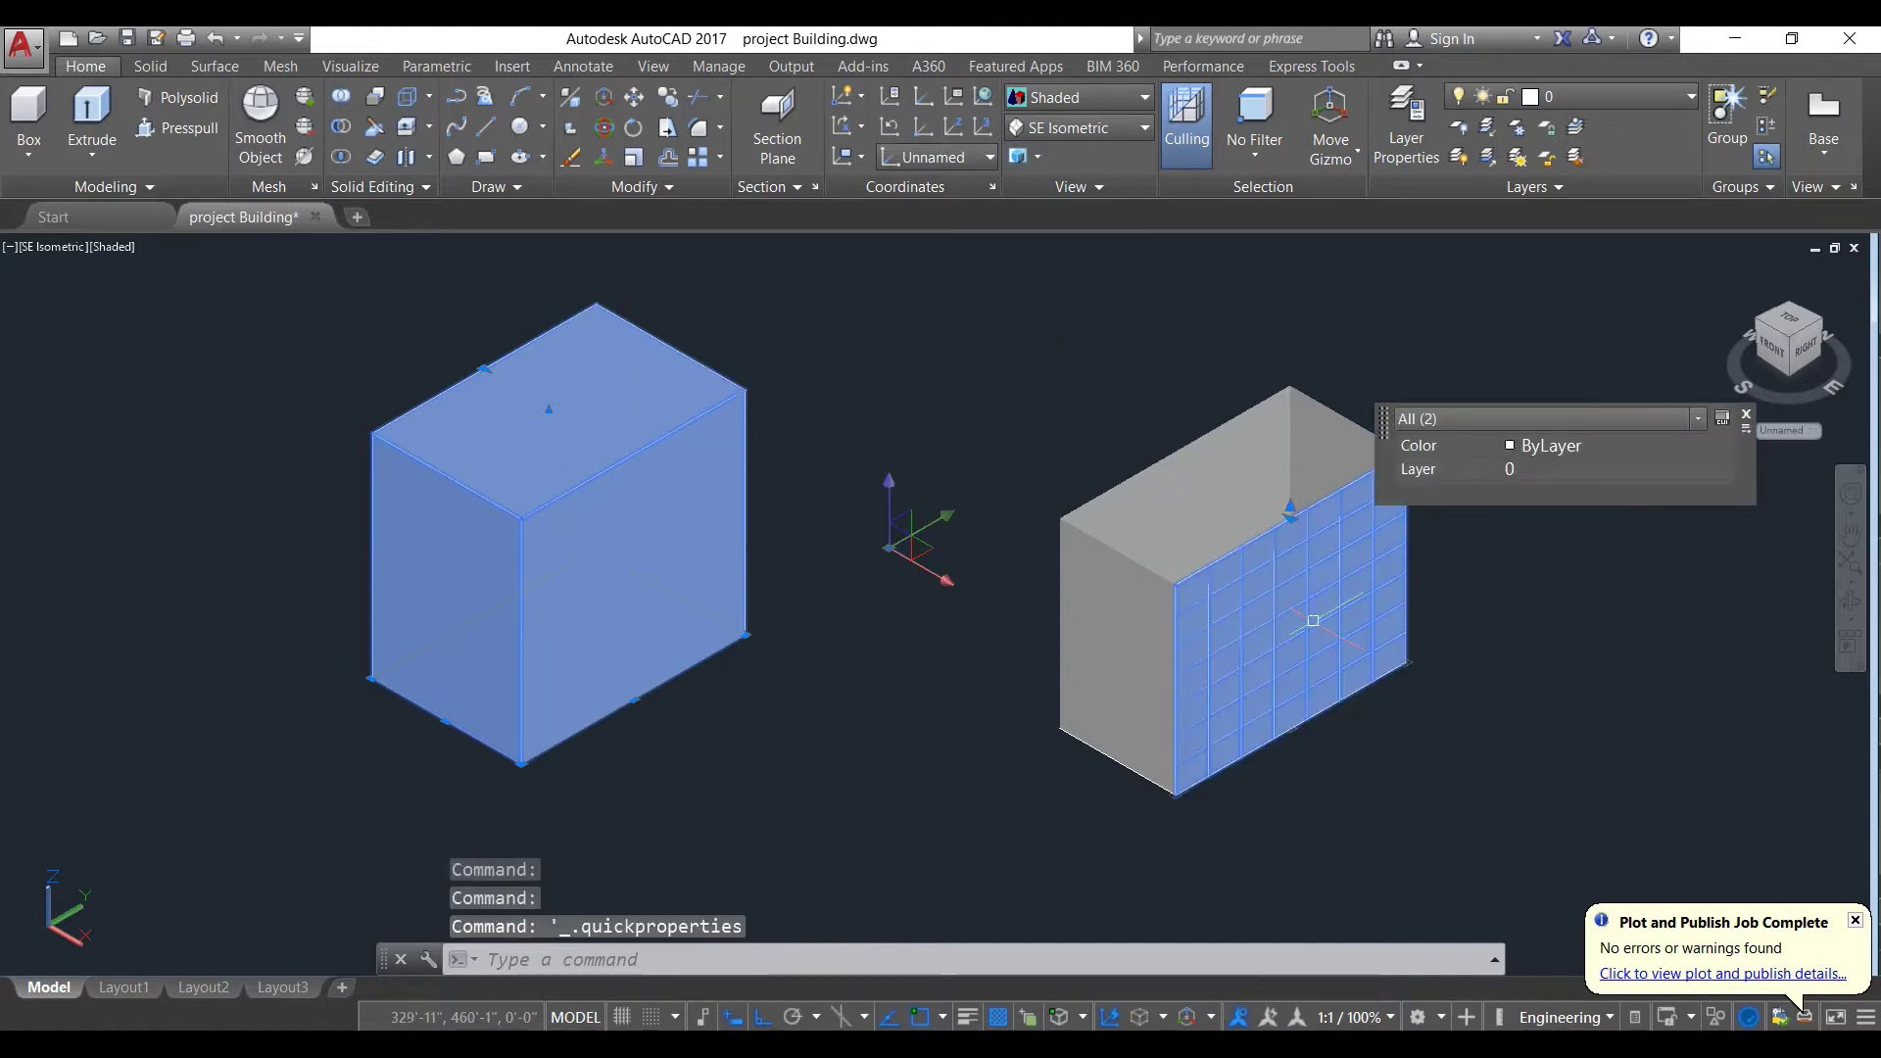
left_click(1698, 418)
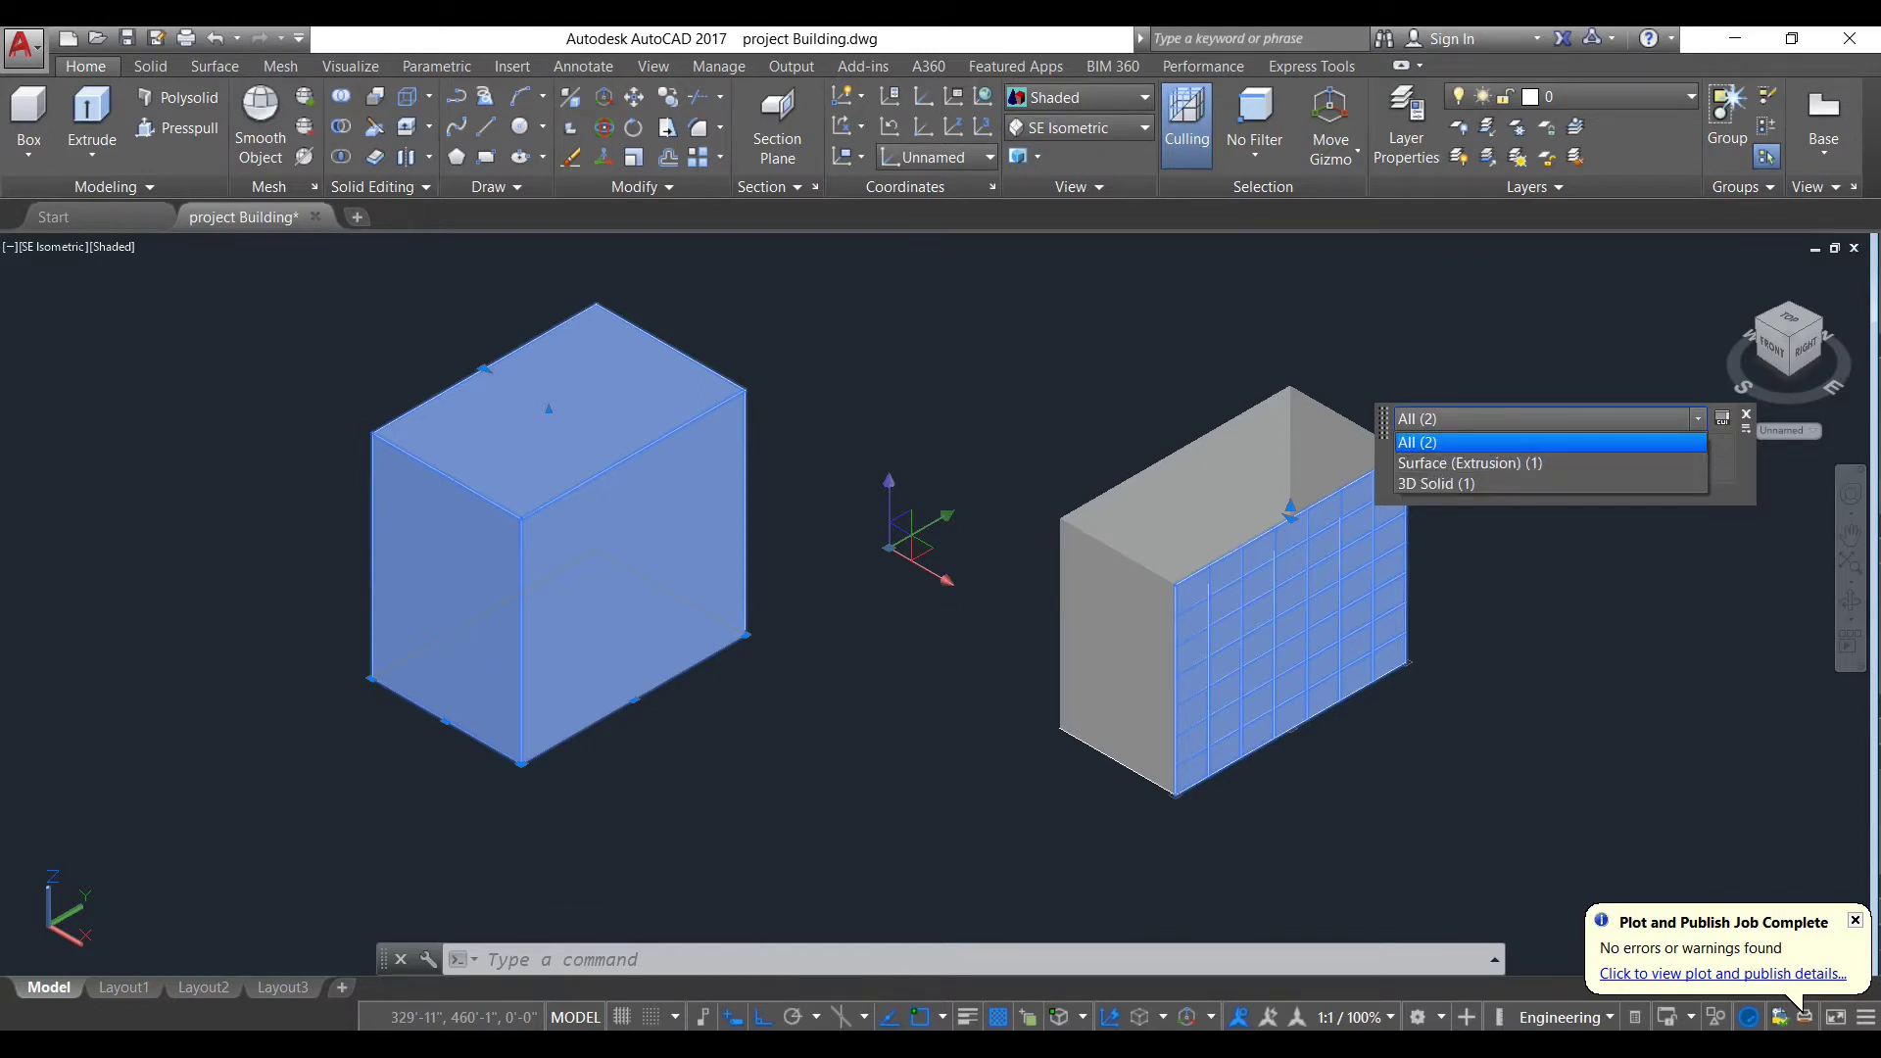
key("Escape")
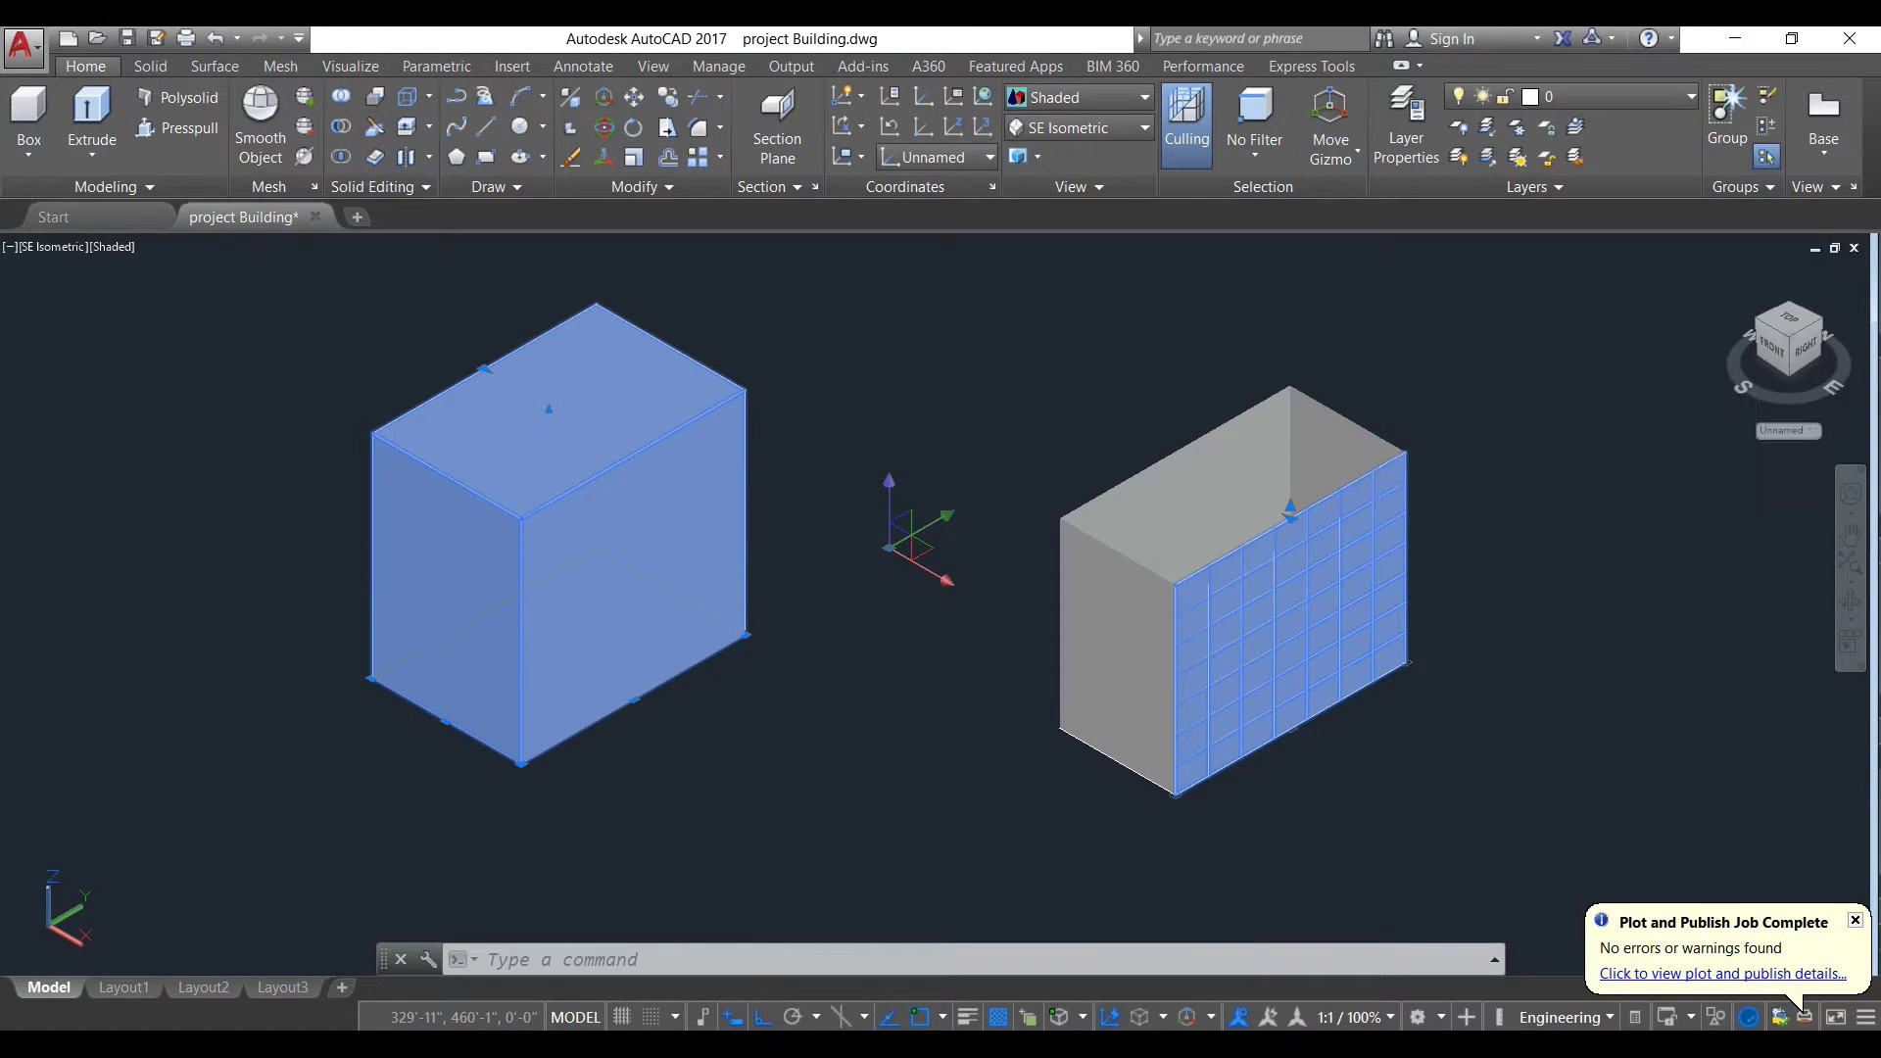
key("Escape")
Step: Undo both extrusions and the Shaded visual style, back to the two flat outlines
type("u")
key("Return")
type("u")
key("Return")
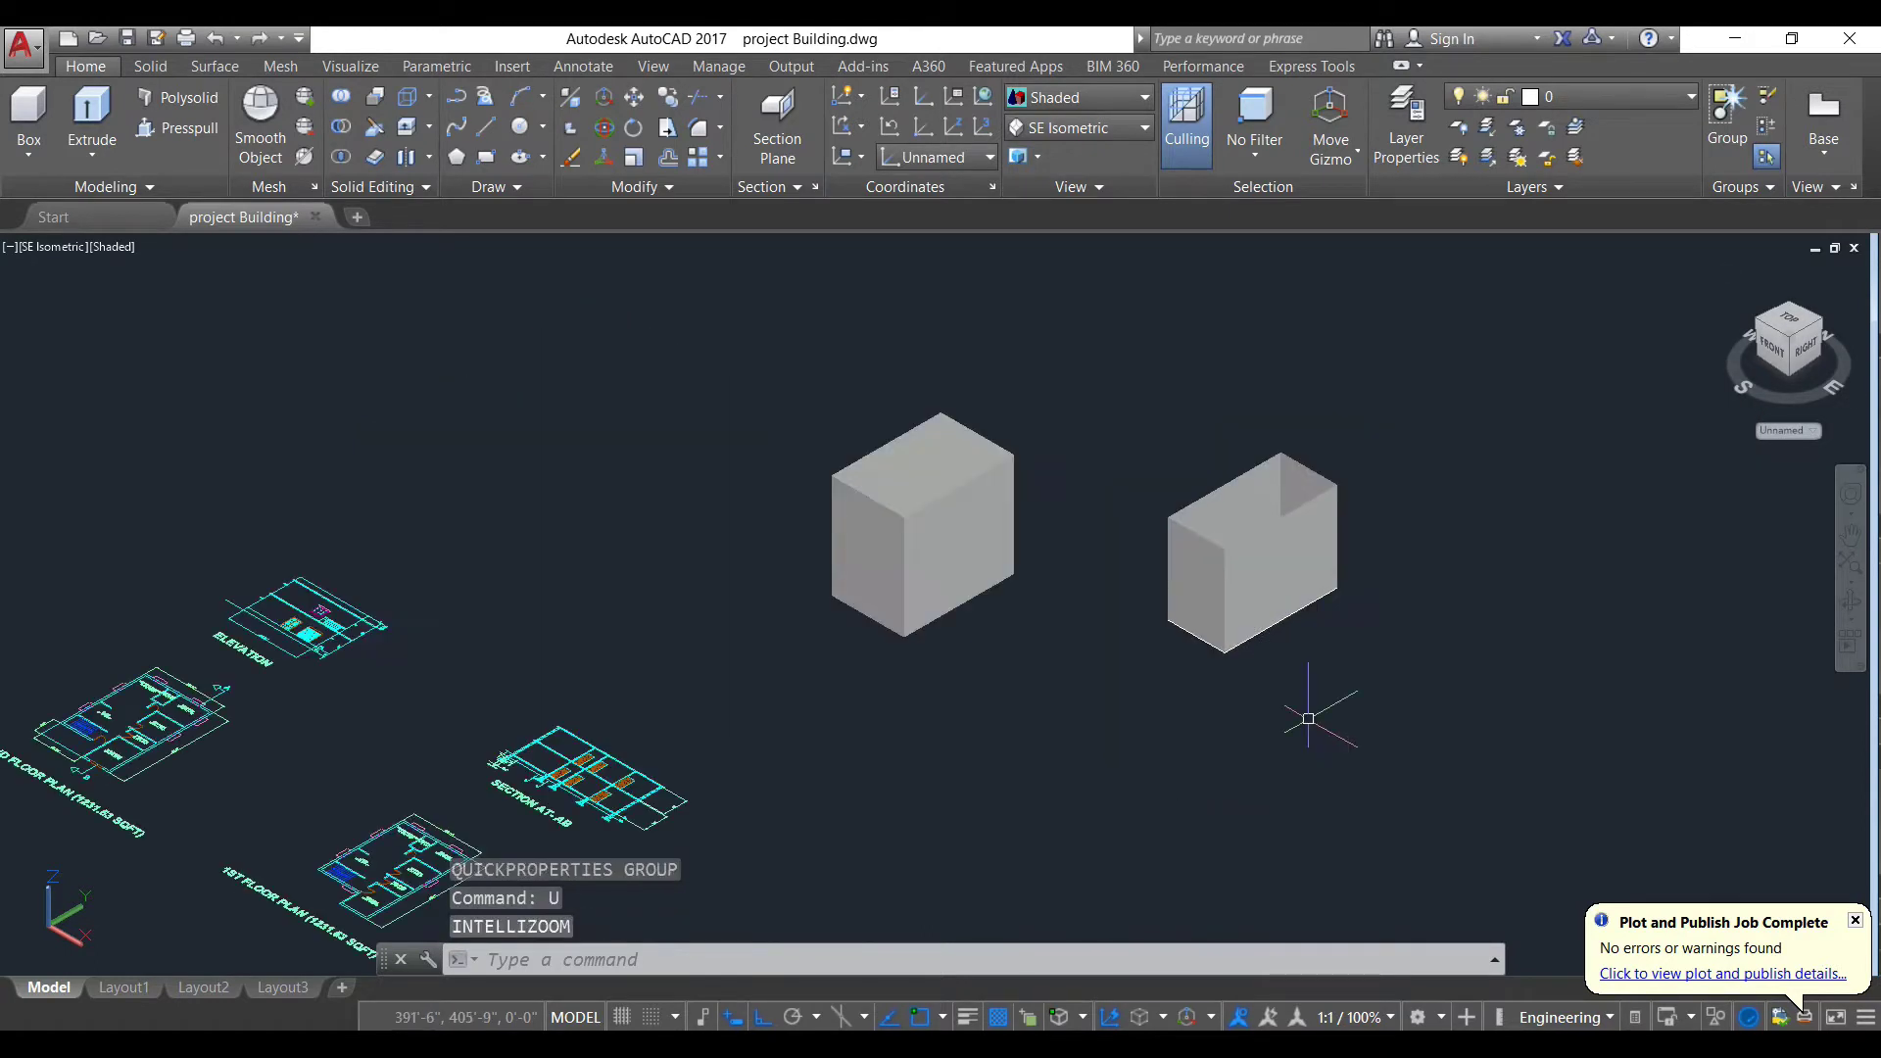
key("Return")
key("Return")
key("Return")
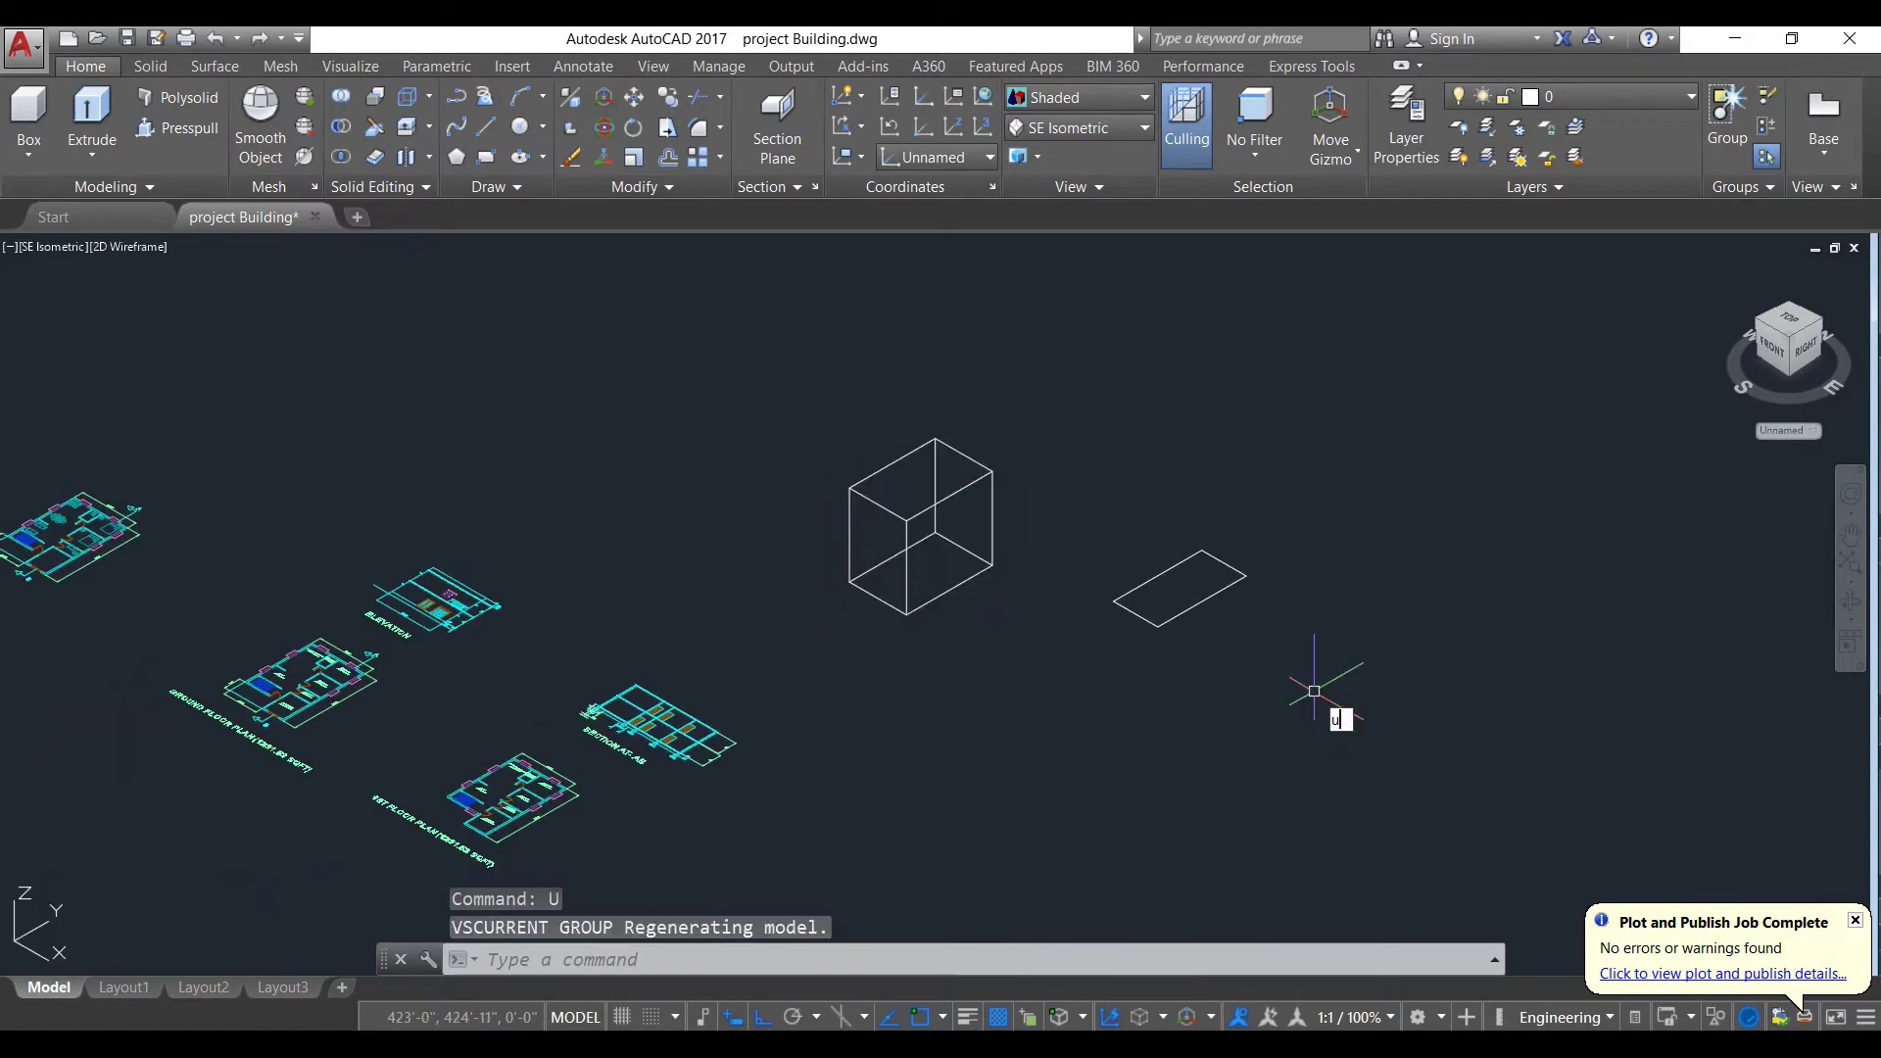
key("Return")
Step: Presspull the area bounded by the four separate lines upward into a box and apply the Shaded visual style
left_click(176, 128)
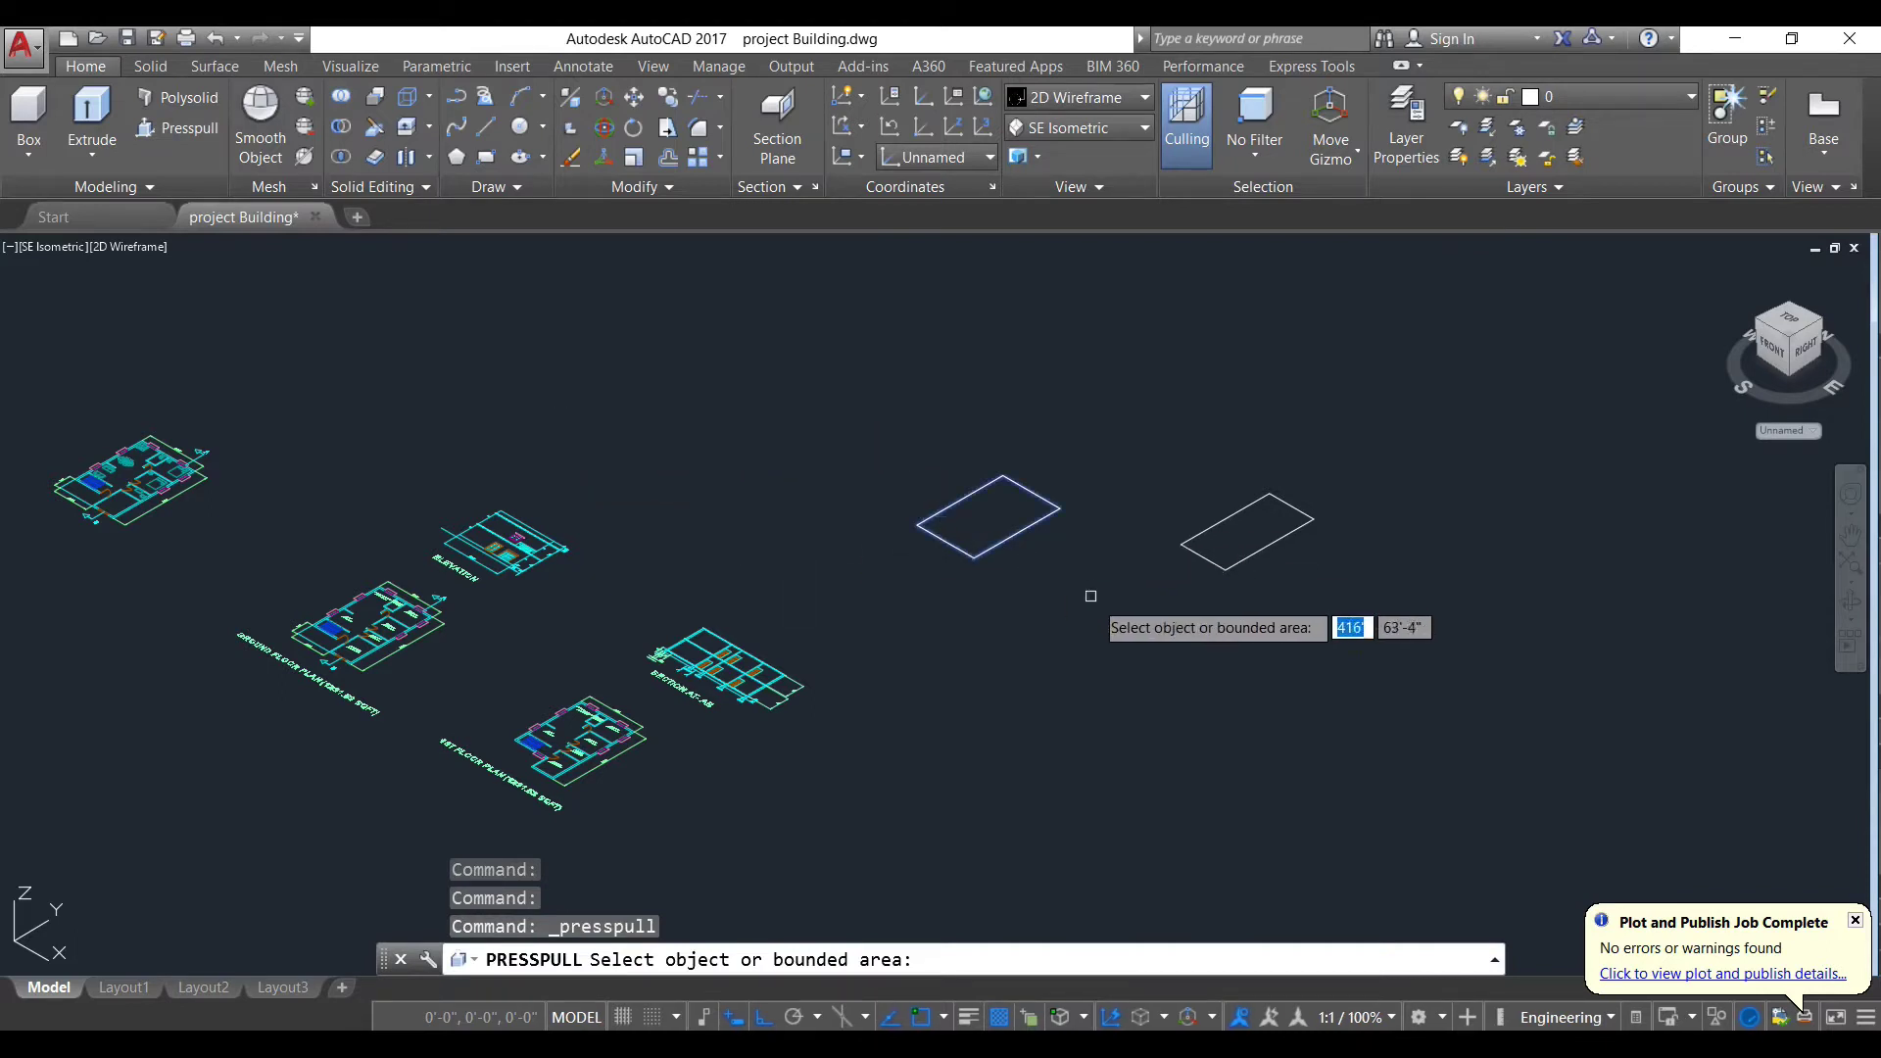
scroll(1242, 534, "up", 2)
middle_click_drag(1243, 534, 1072, 597)
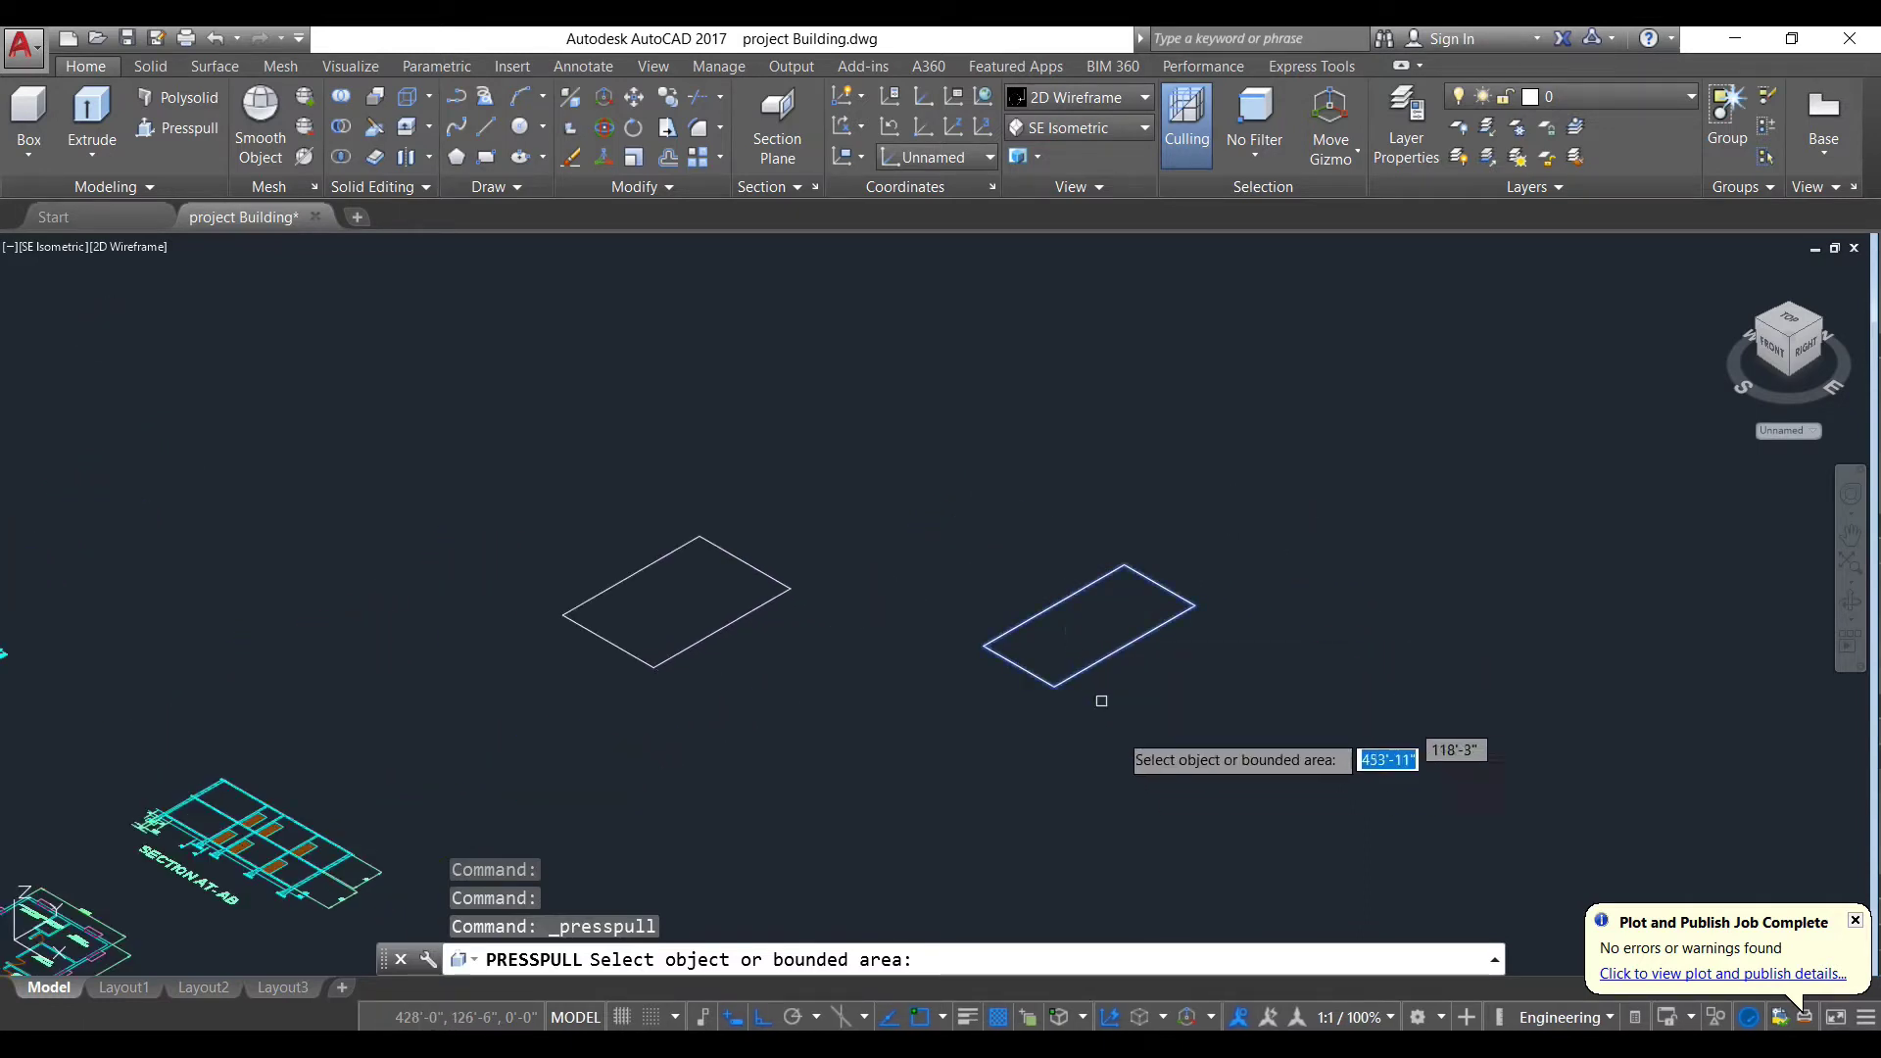
left_click(1098, 622)
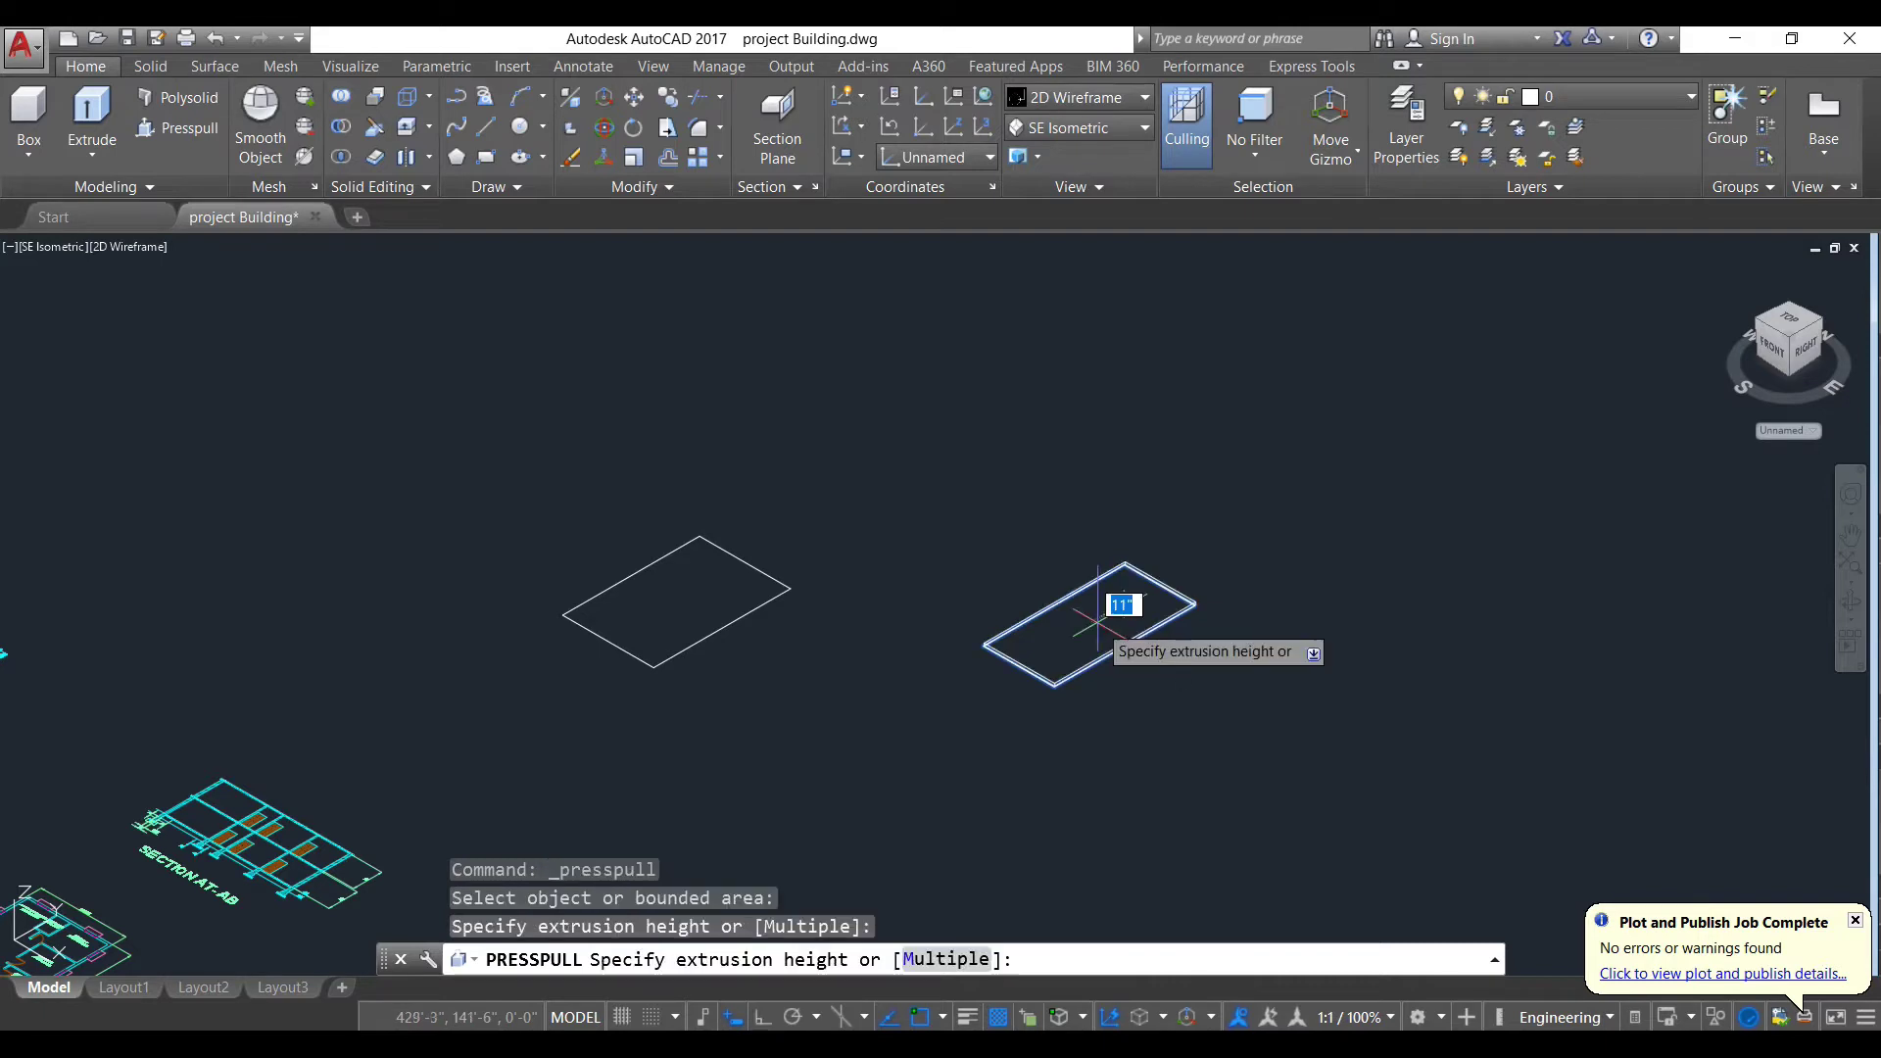
left_click(1105, 504)
key("Escape")
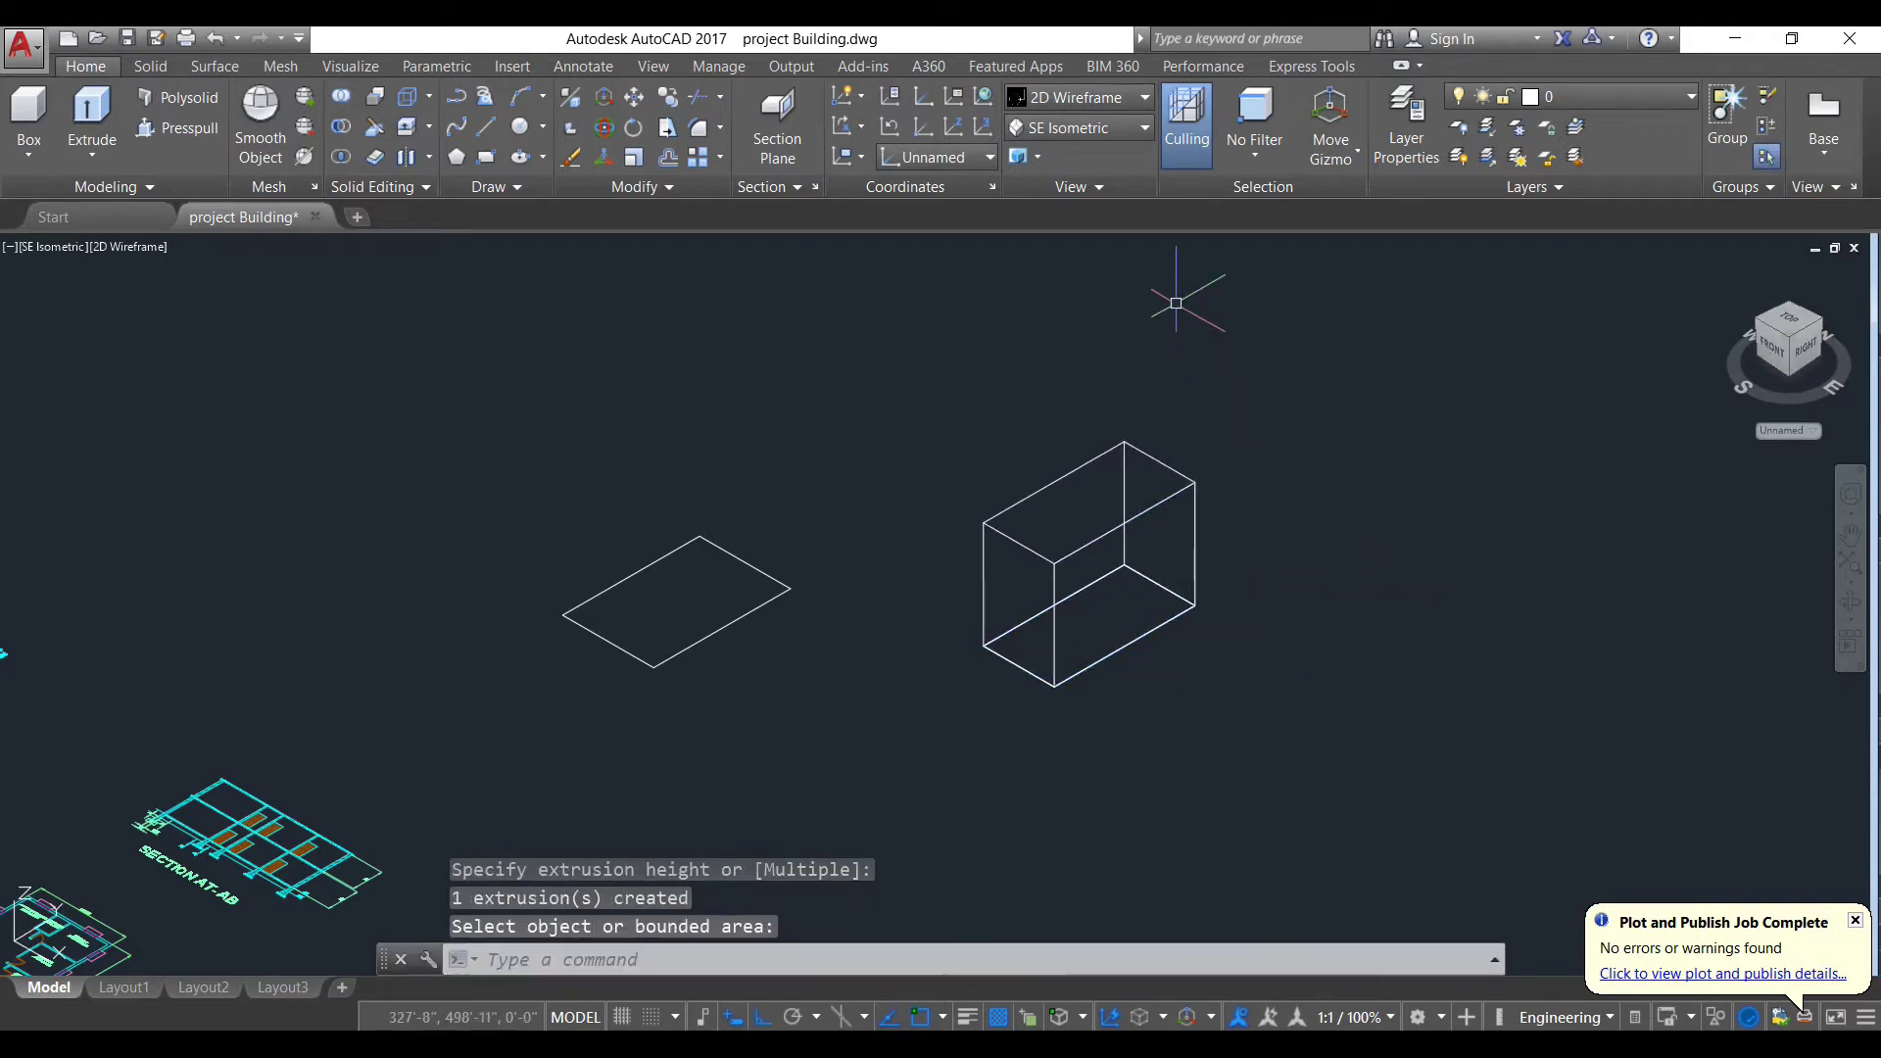
left_click(1078, 97)
left_click(1055, 240)
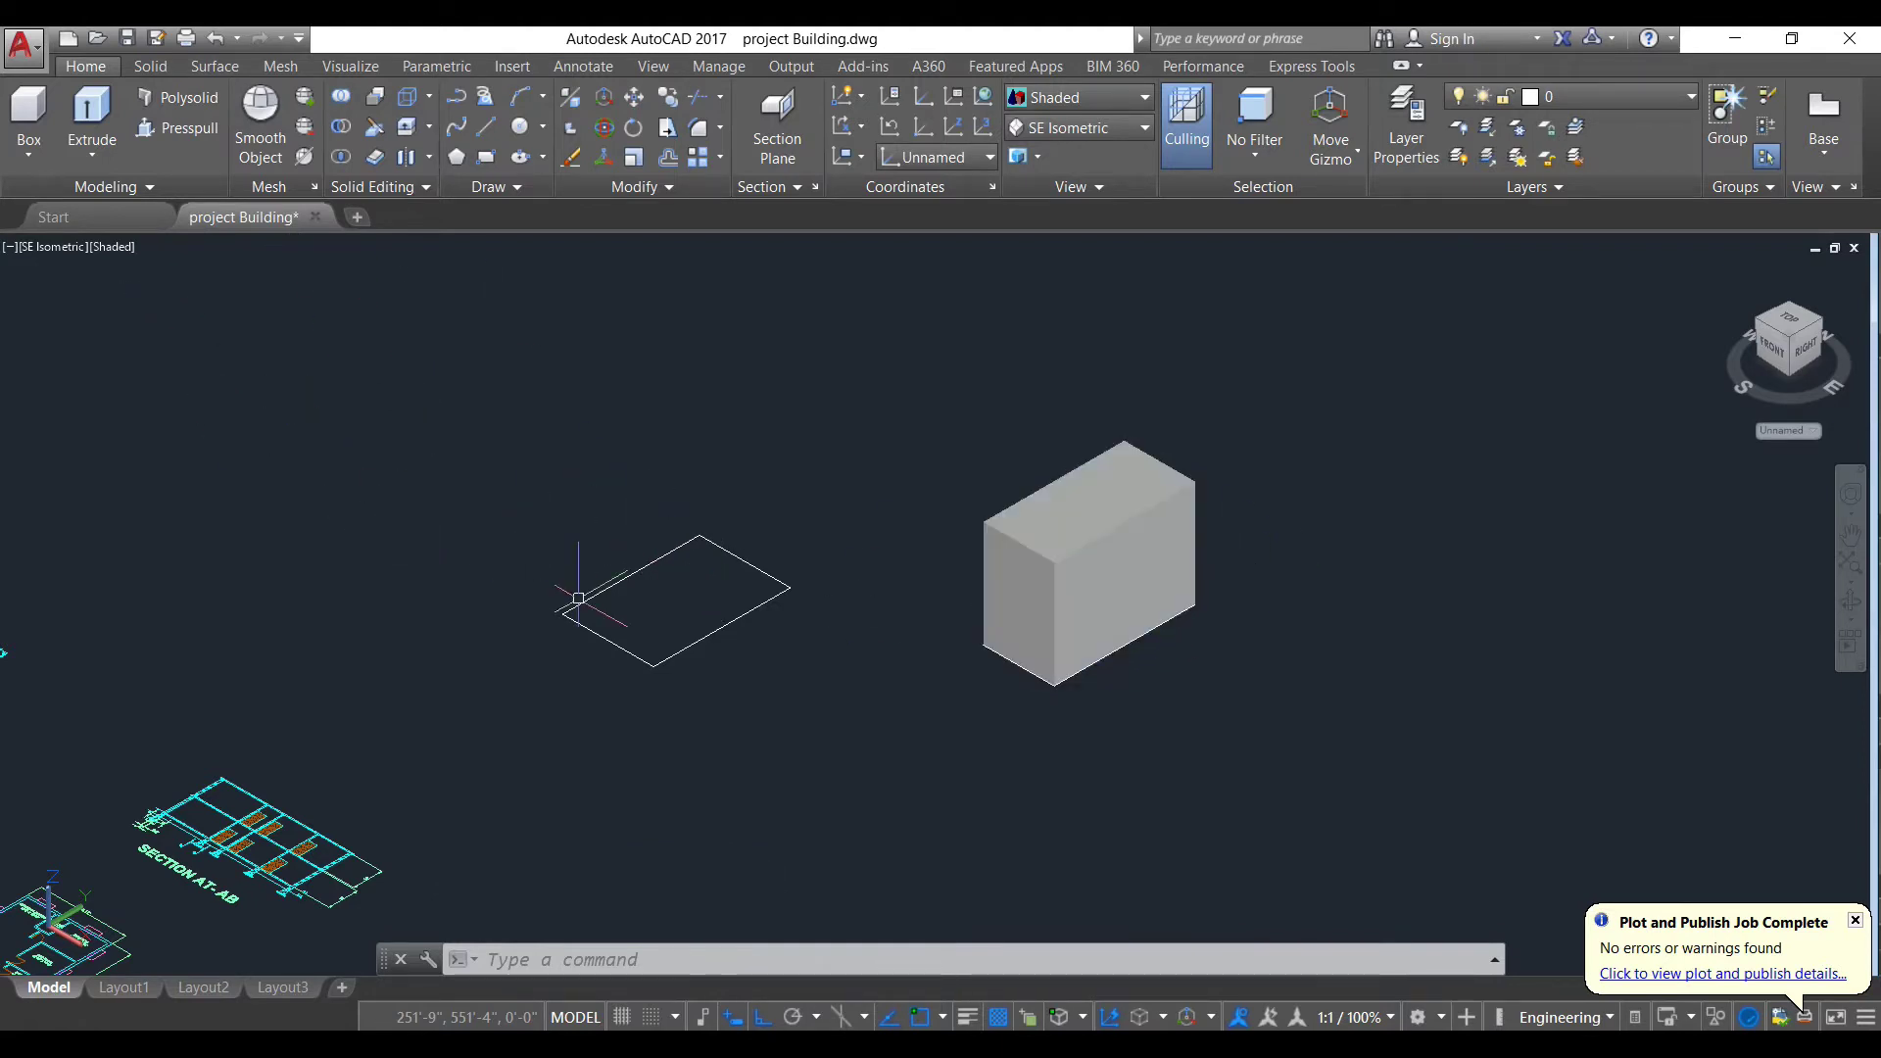
Step: Presspull the area inside the flat rectangle upward into a box taller than the neighbouring one
left_click(176, 128)
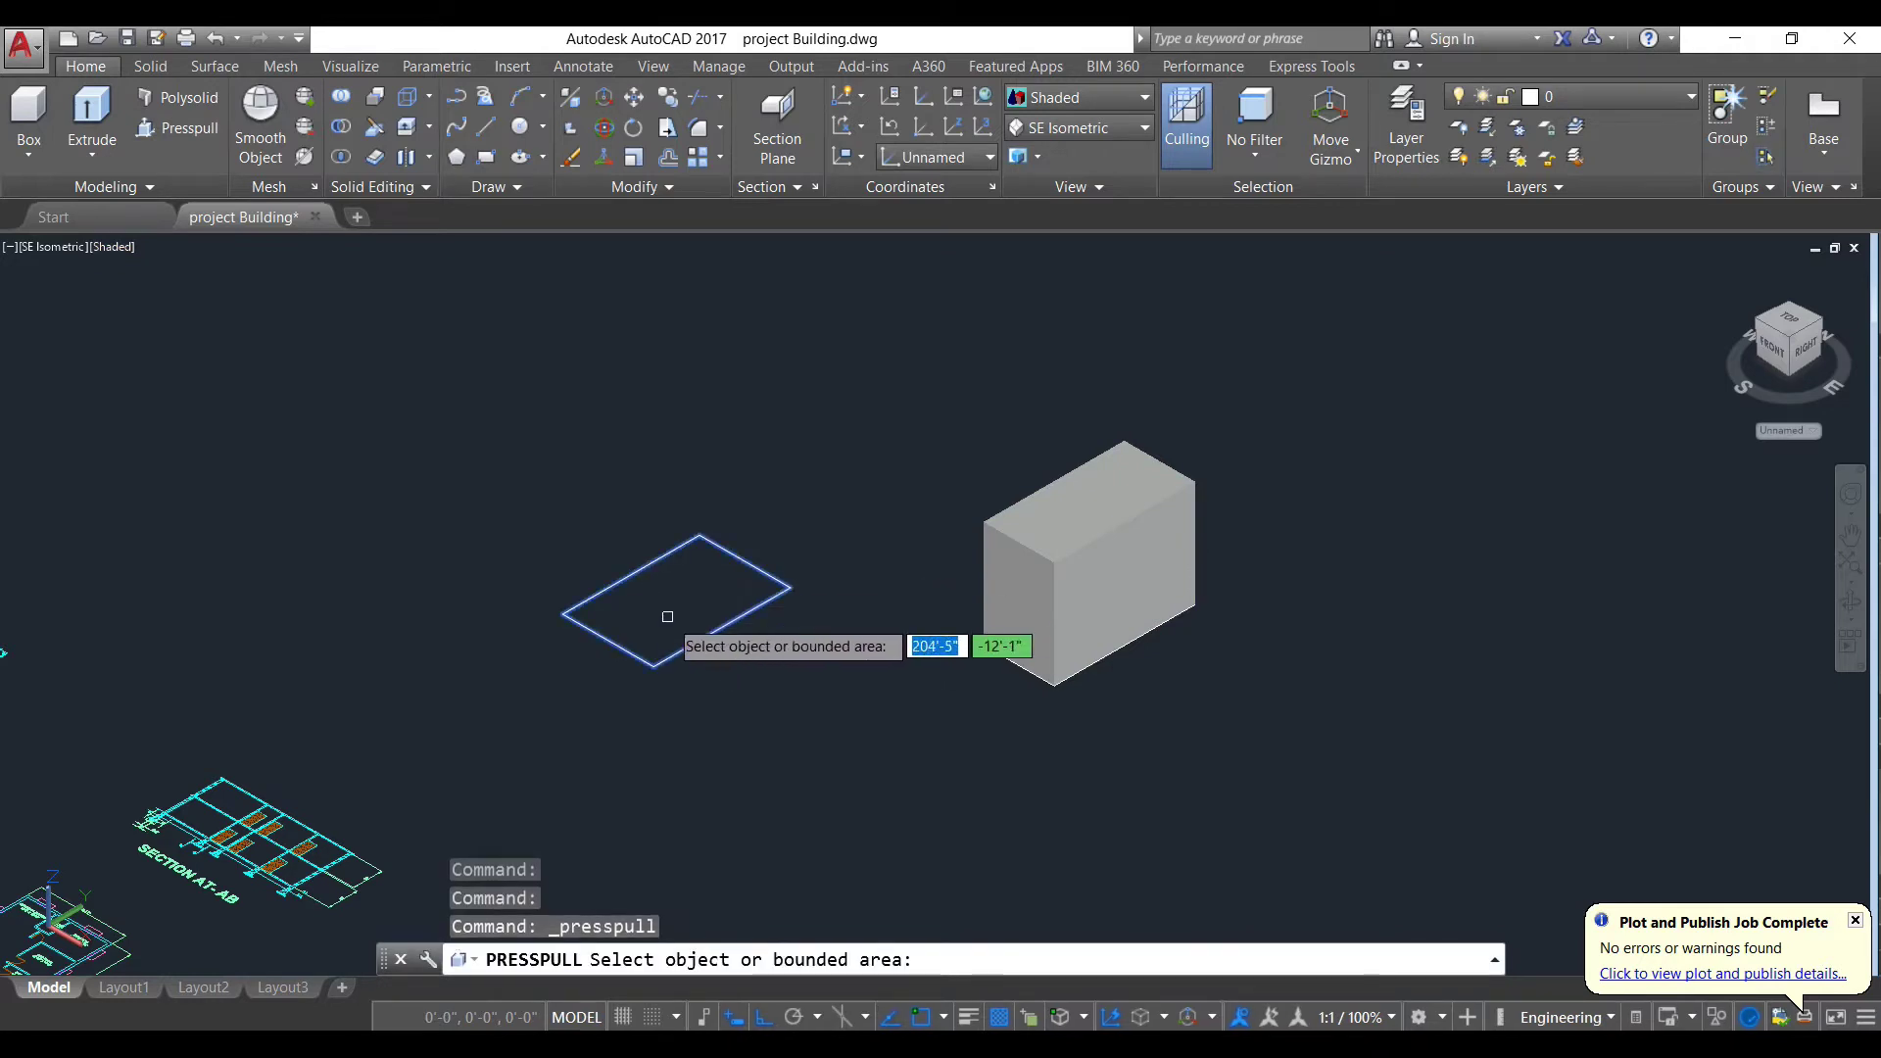
left_click(676, 613)
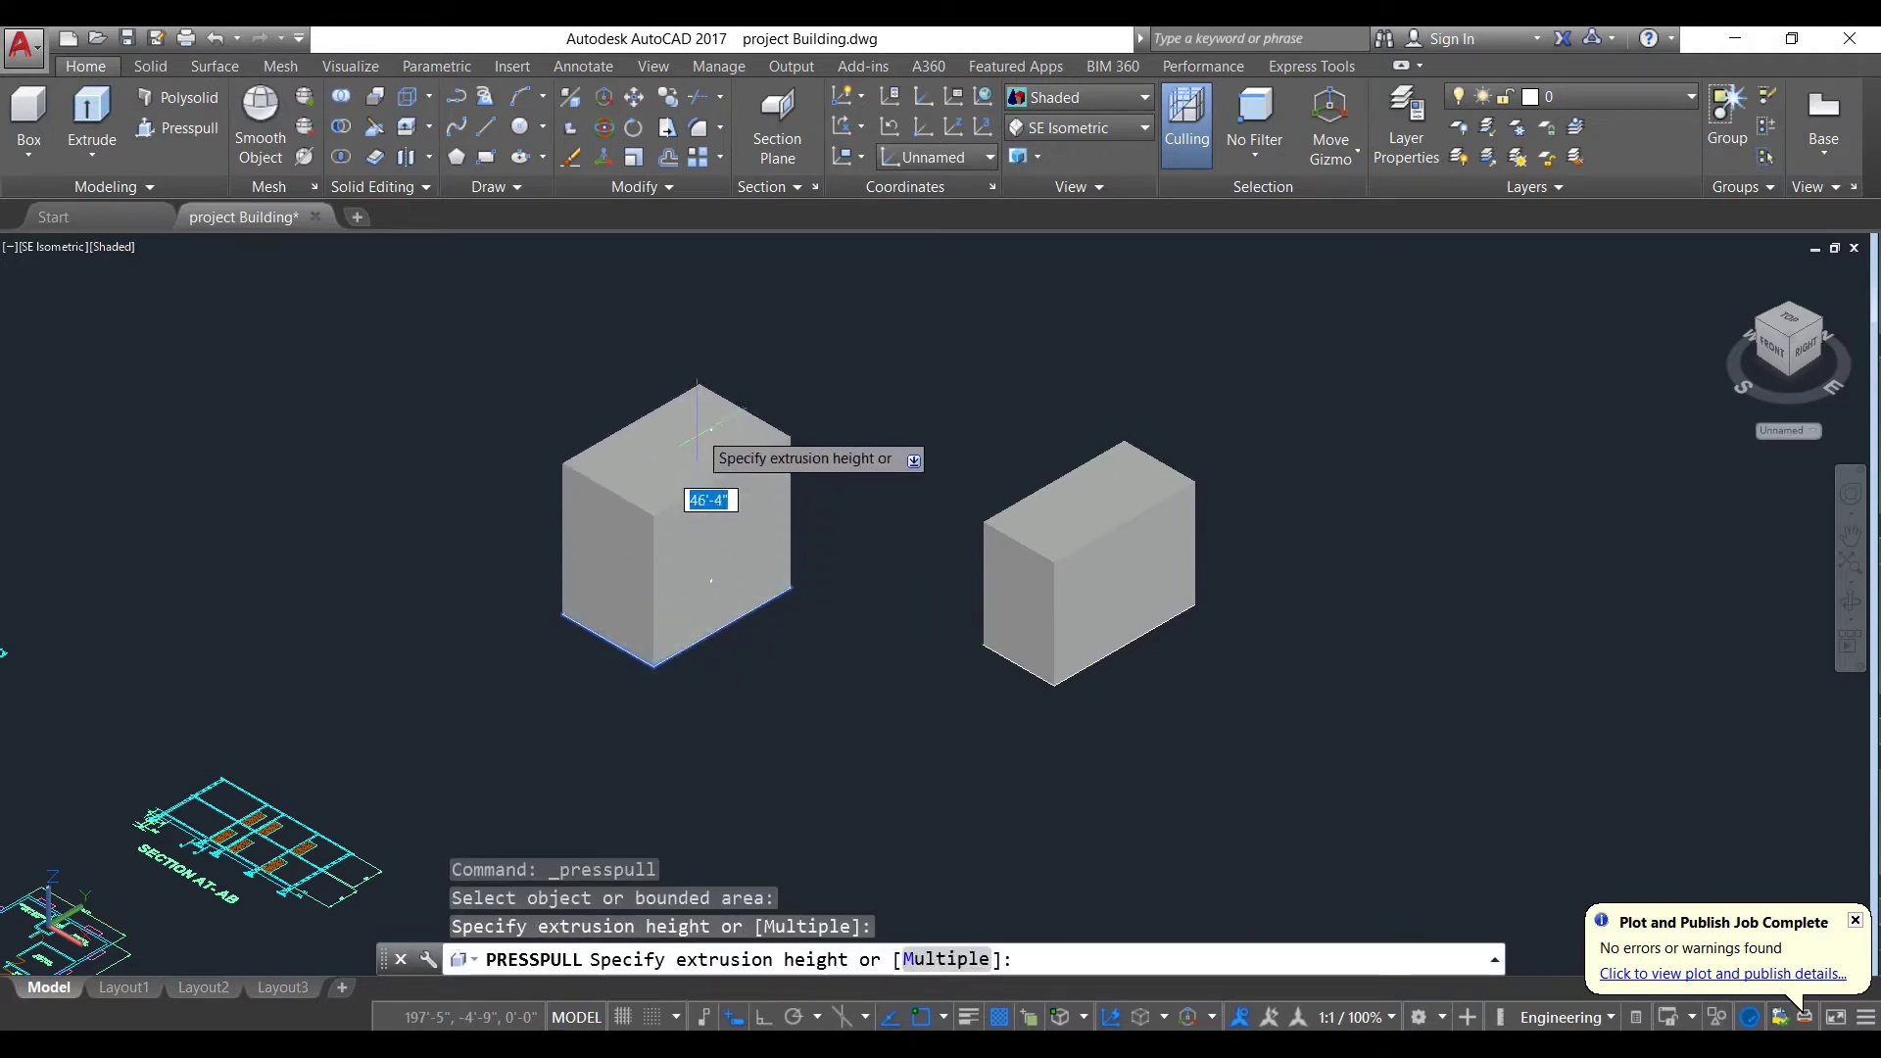
left_click(720, 455)
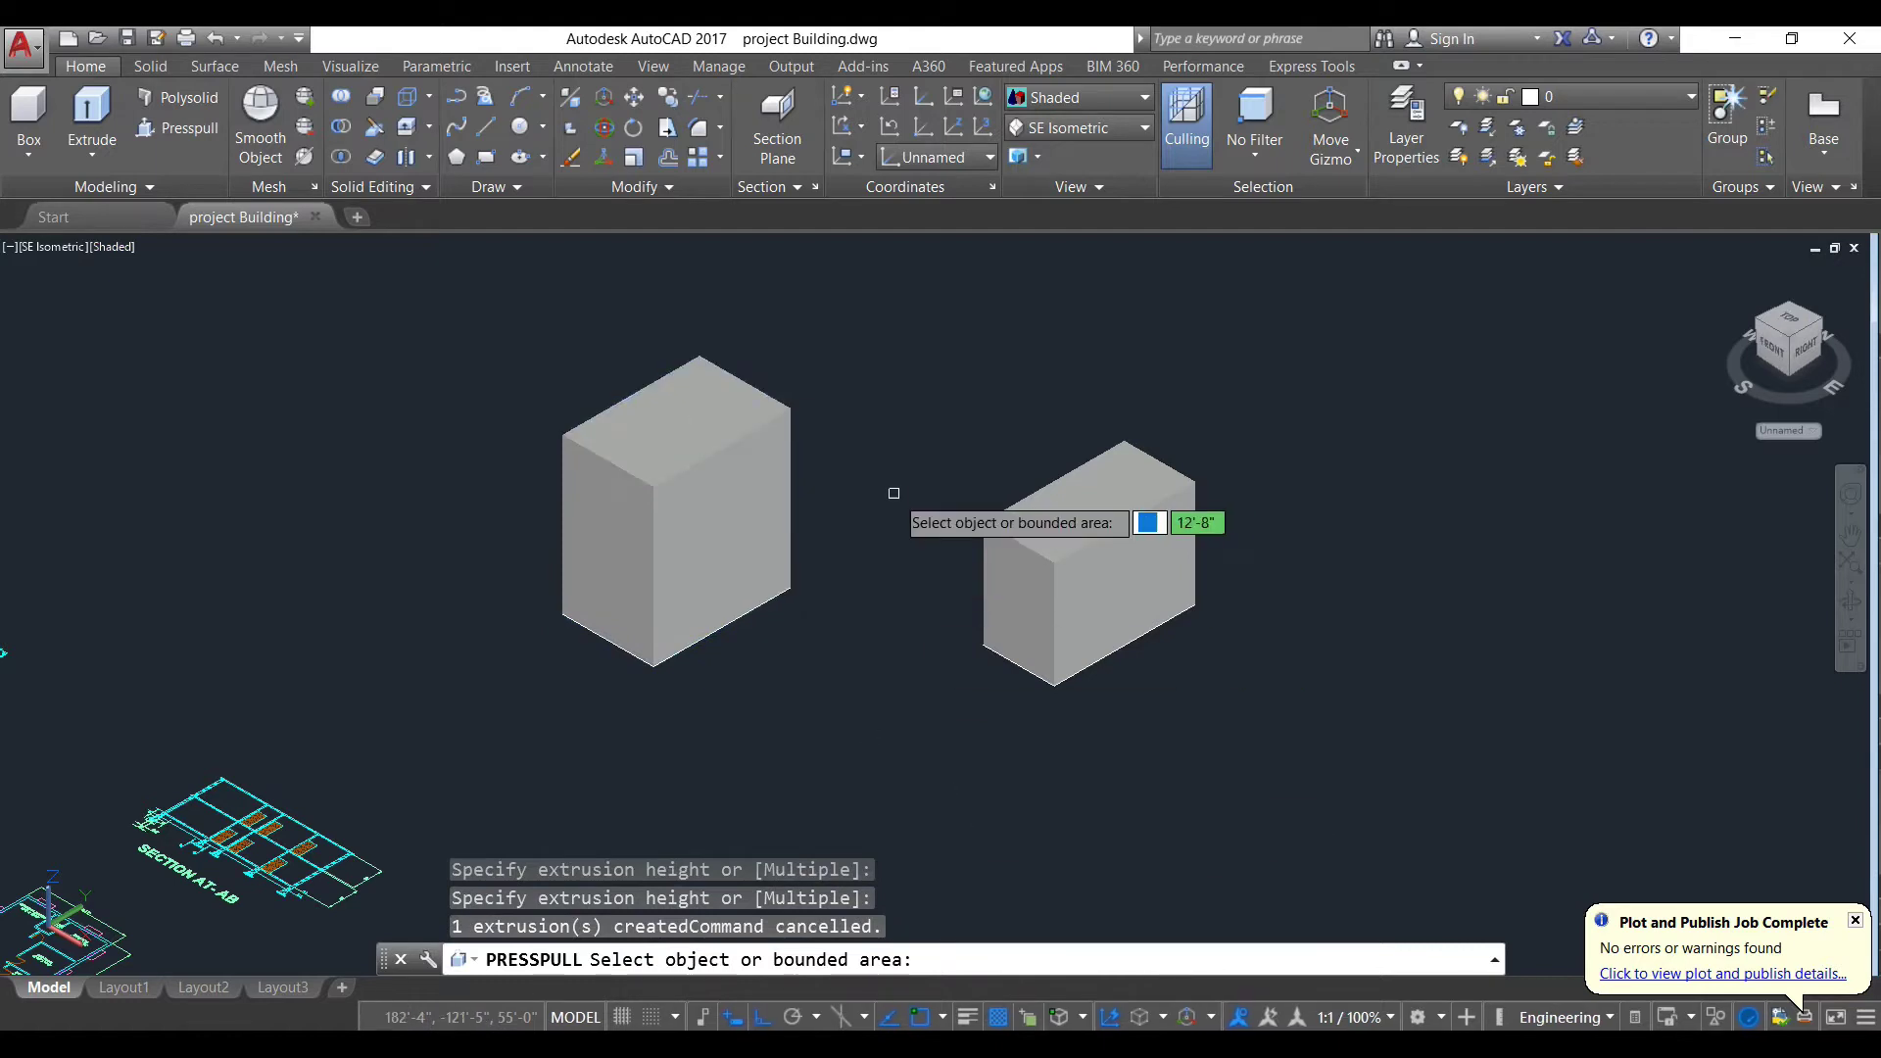
key("Return")
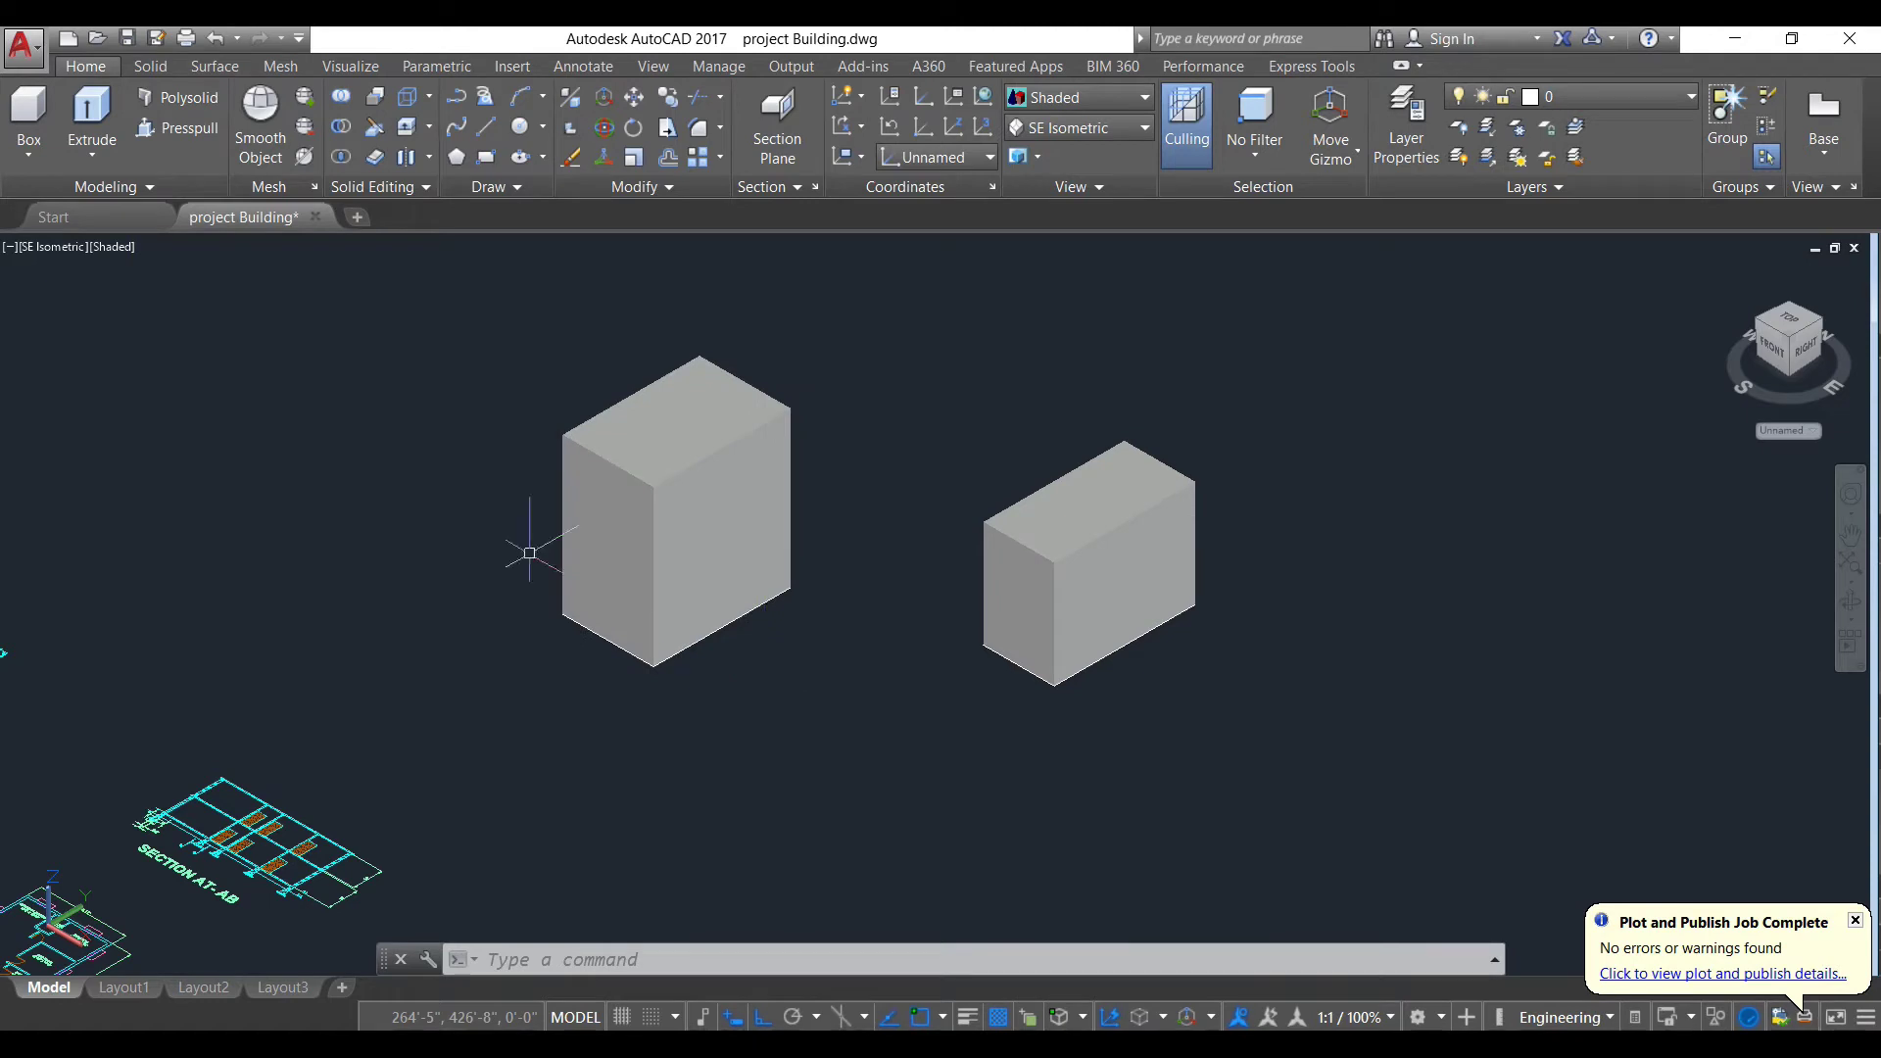
Step: Presspull the right-hand side face of the taller box outward to lengthen the solid
left_click(177, 127)
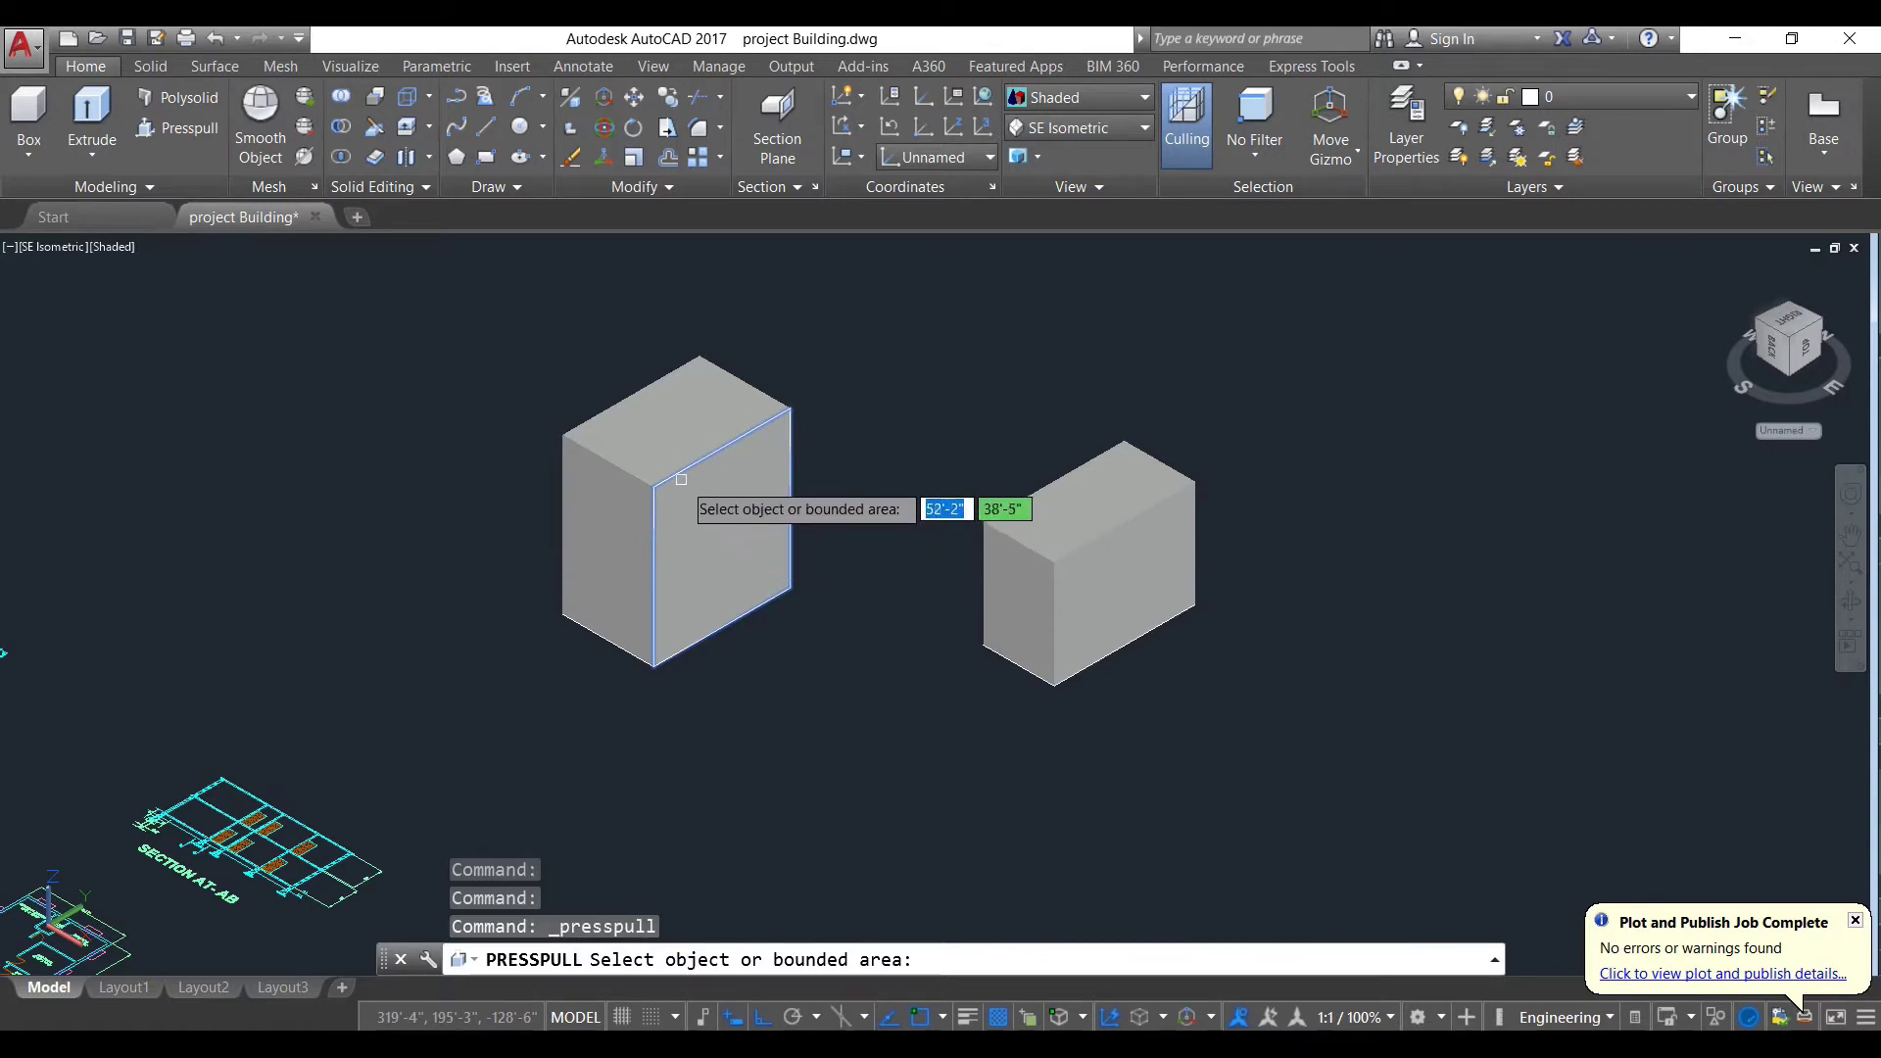
left_click(726, 521)
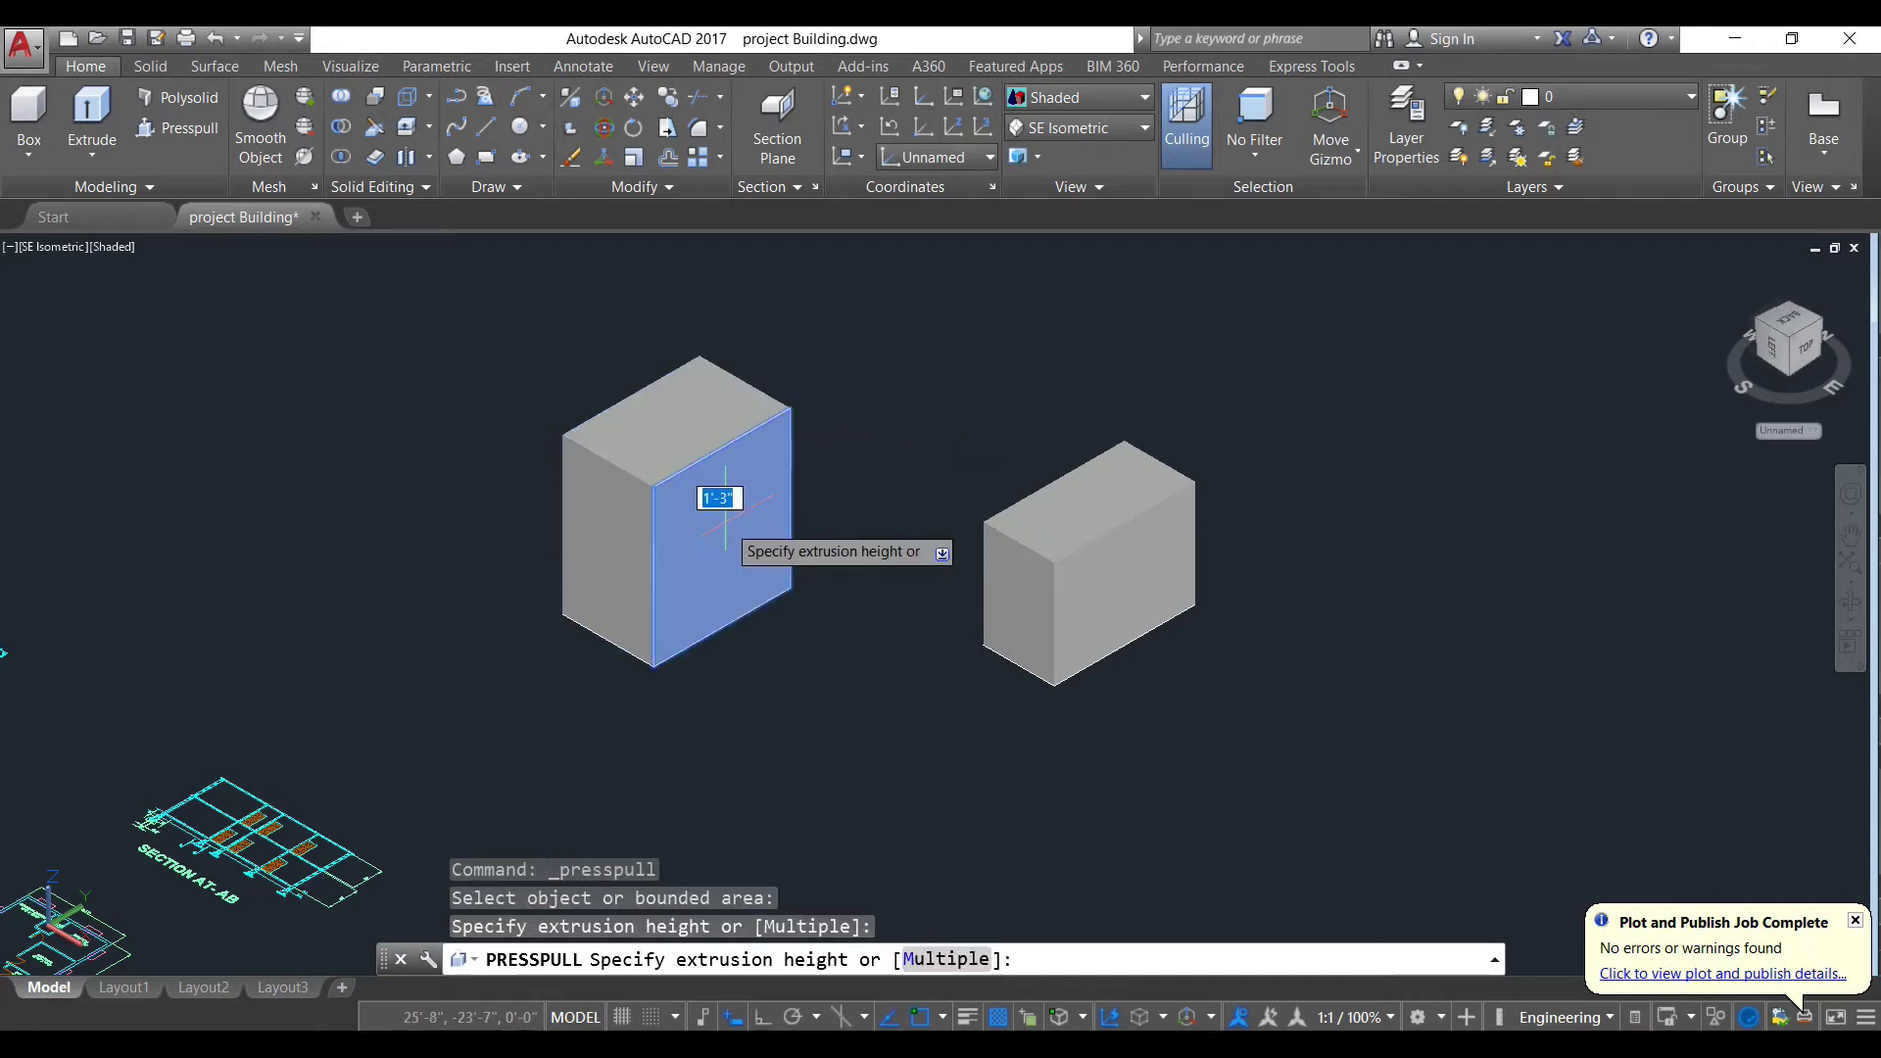
left_click(847, 593)
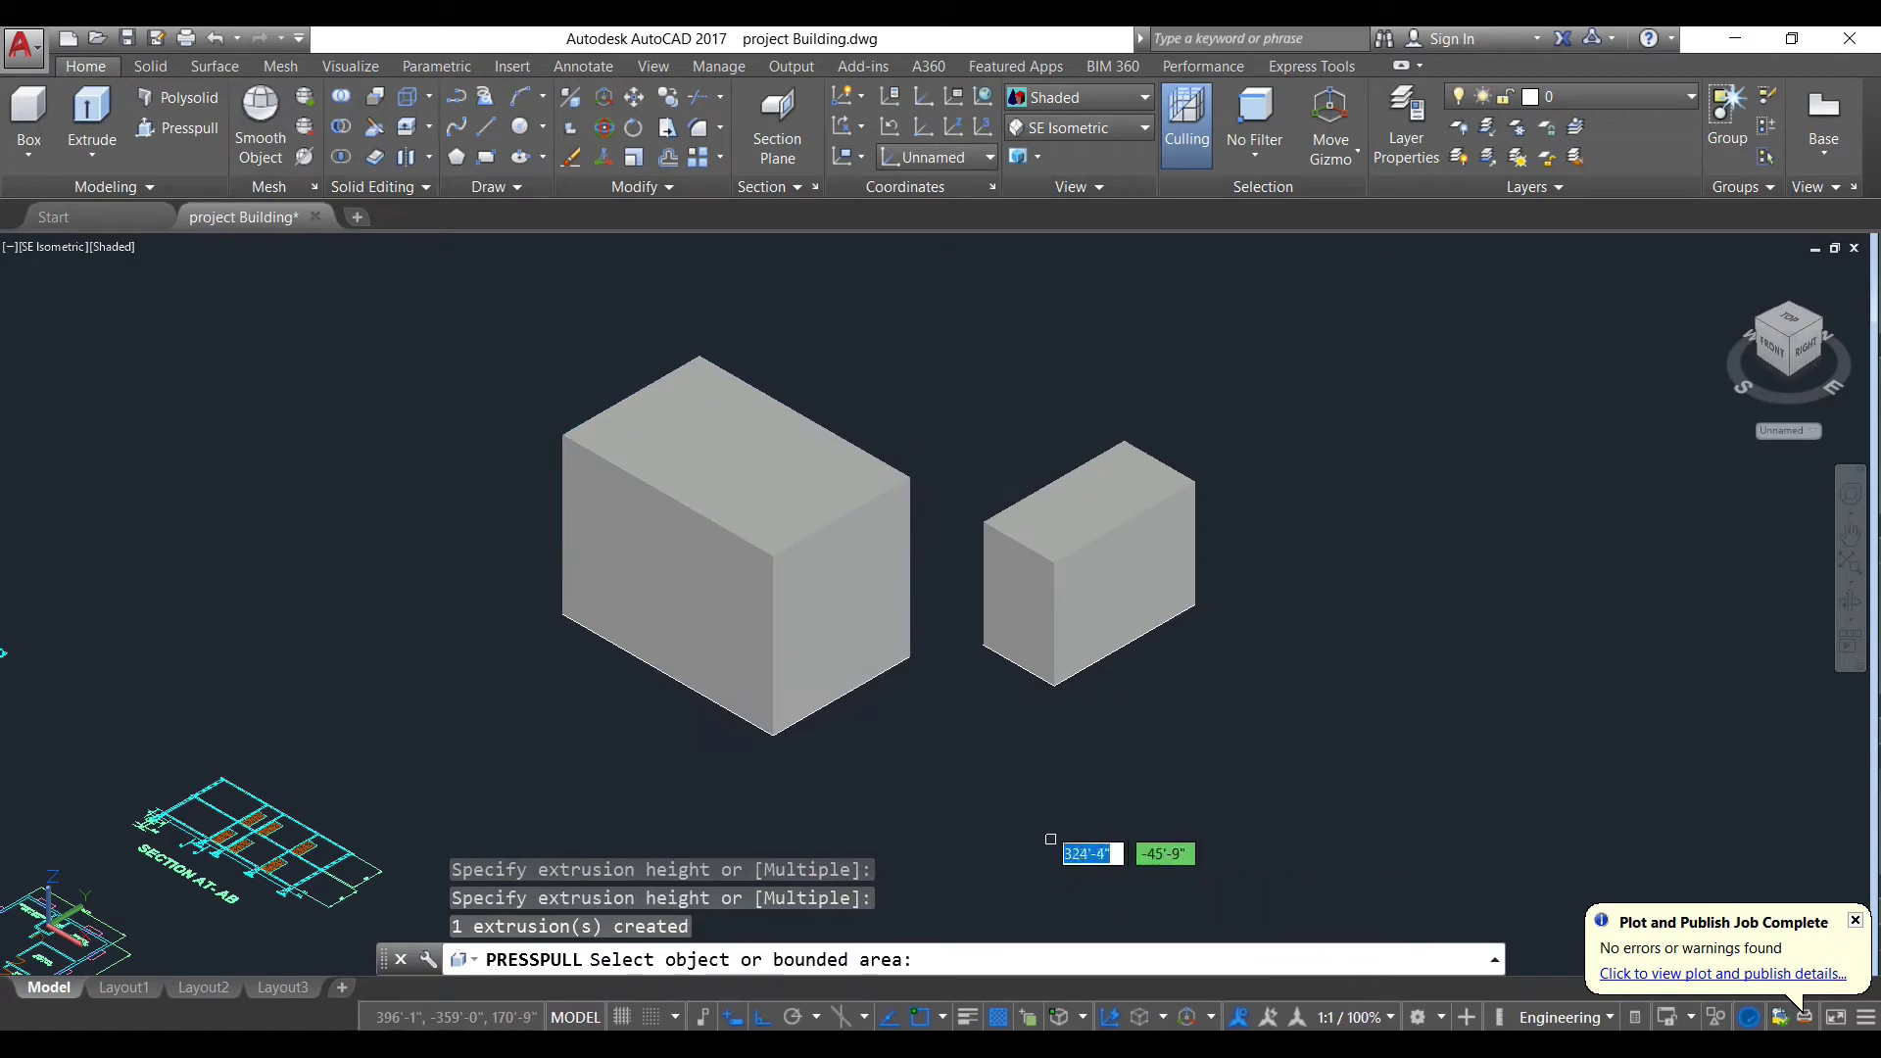
key("Return")
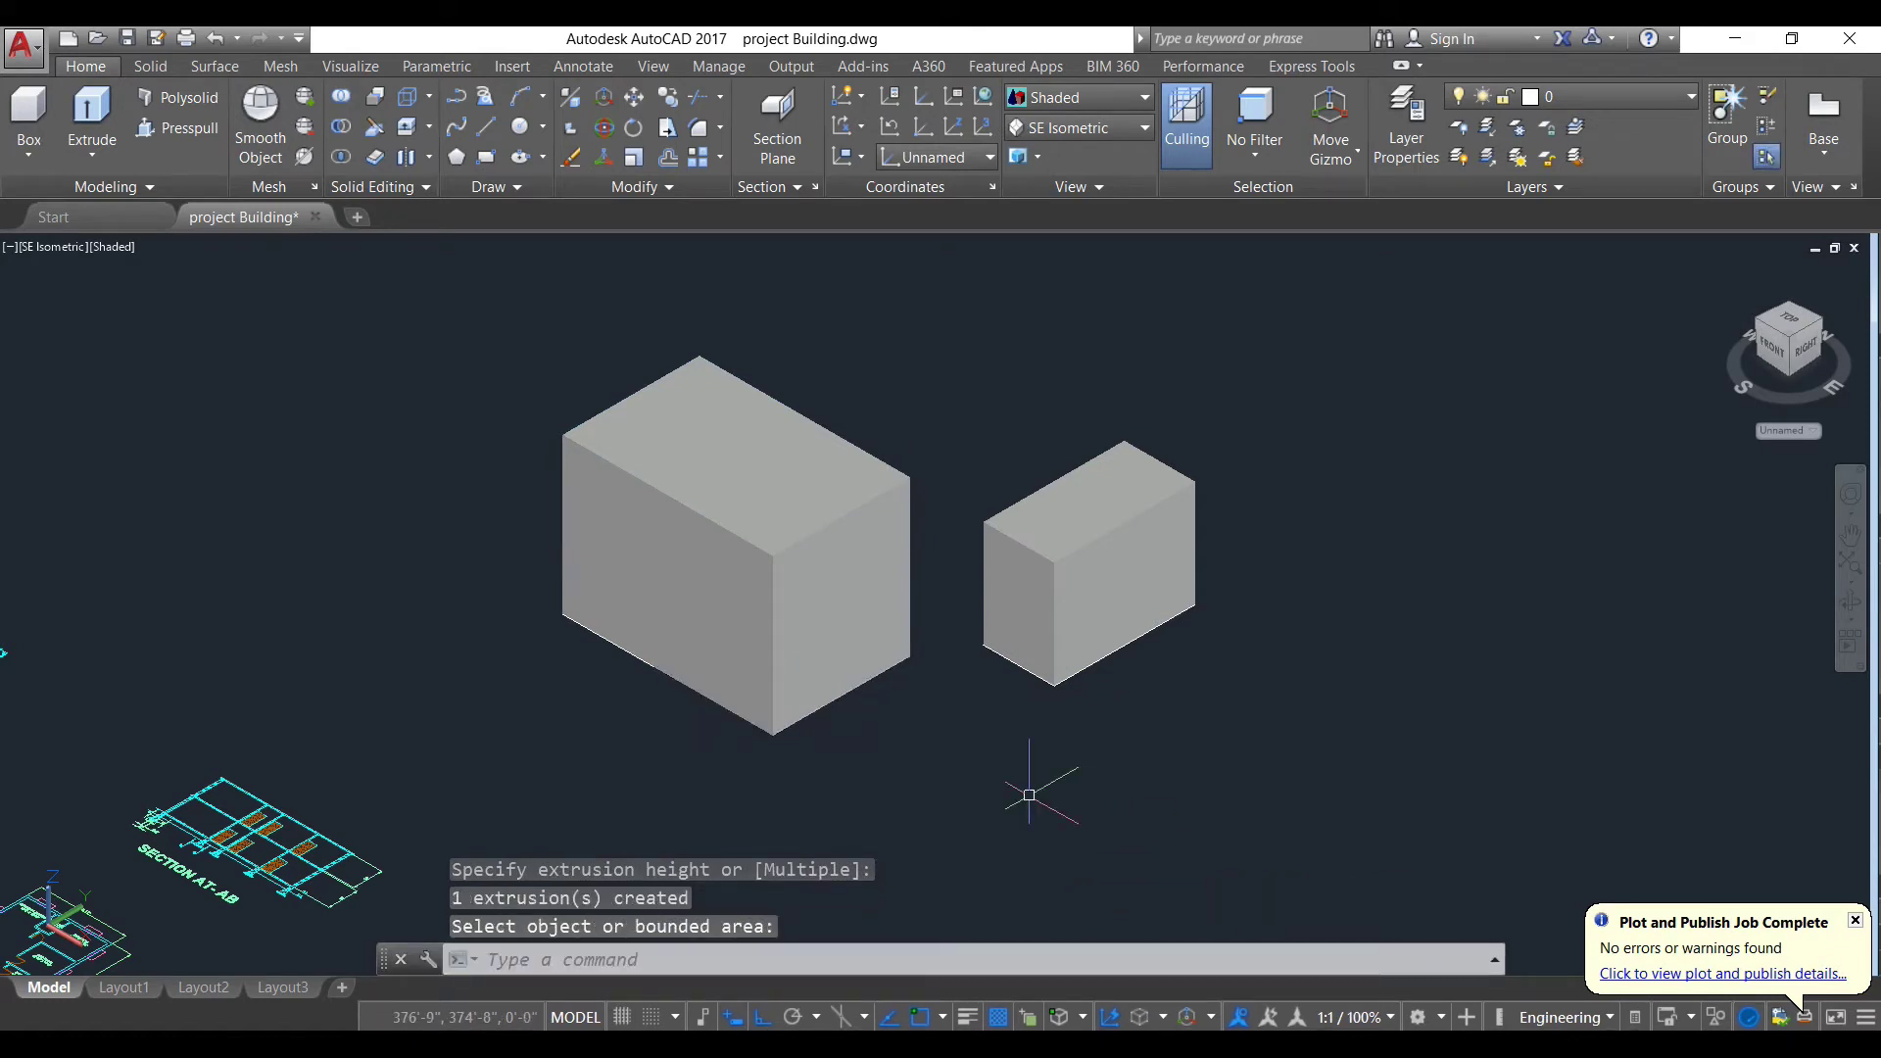
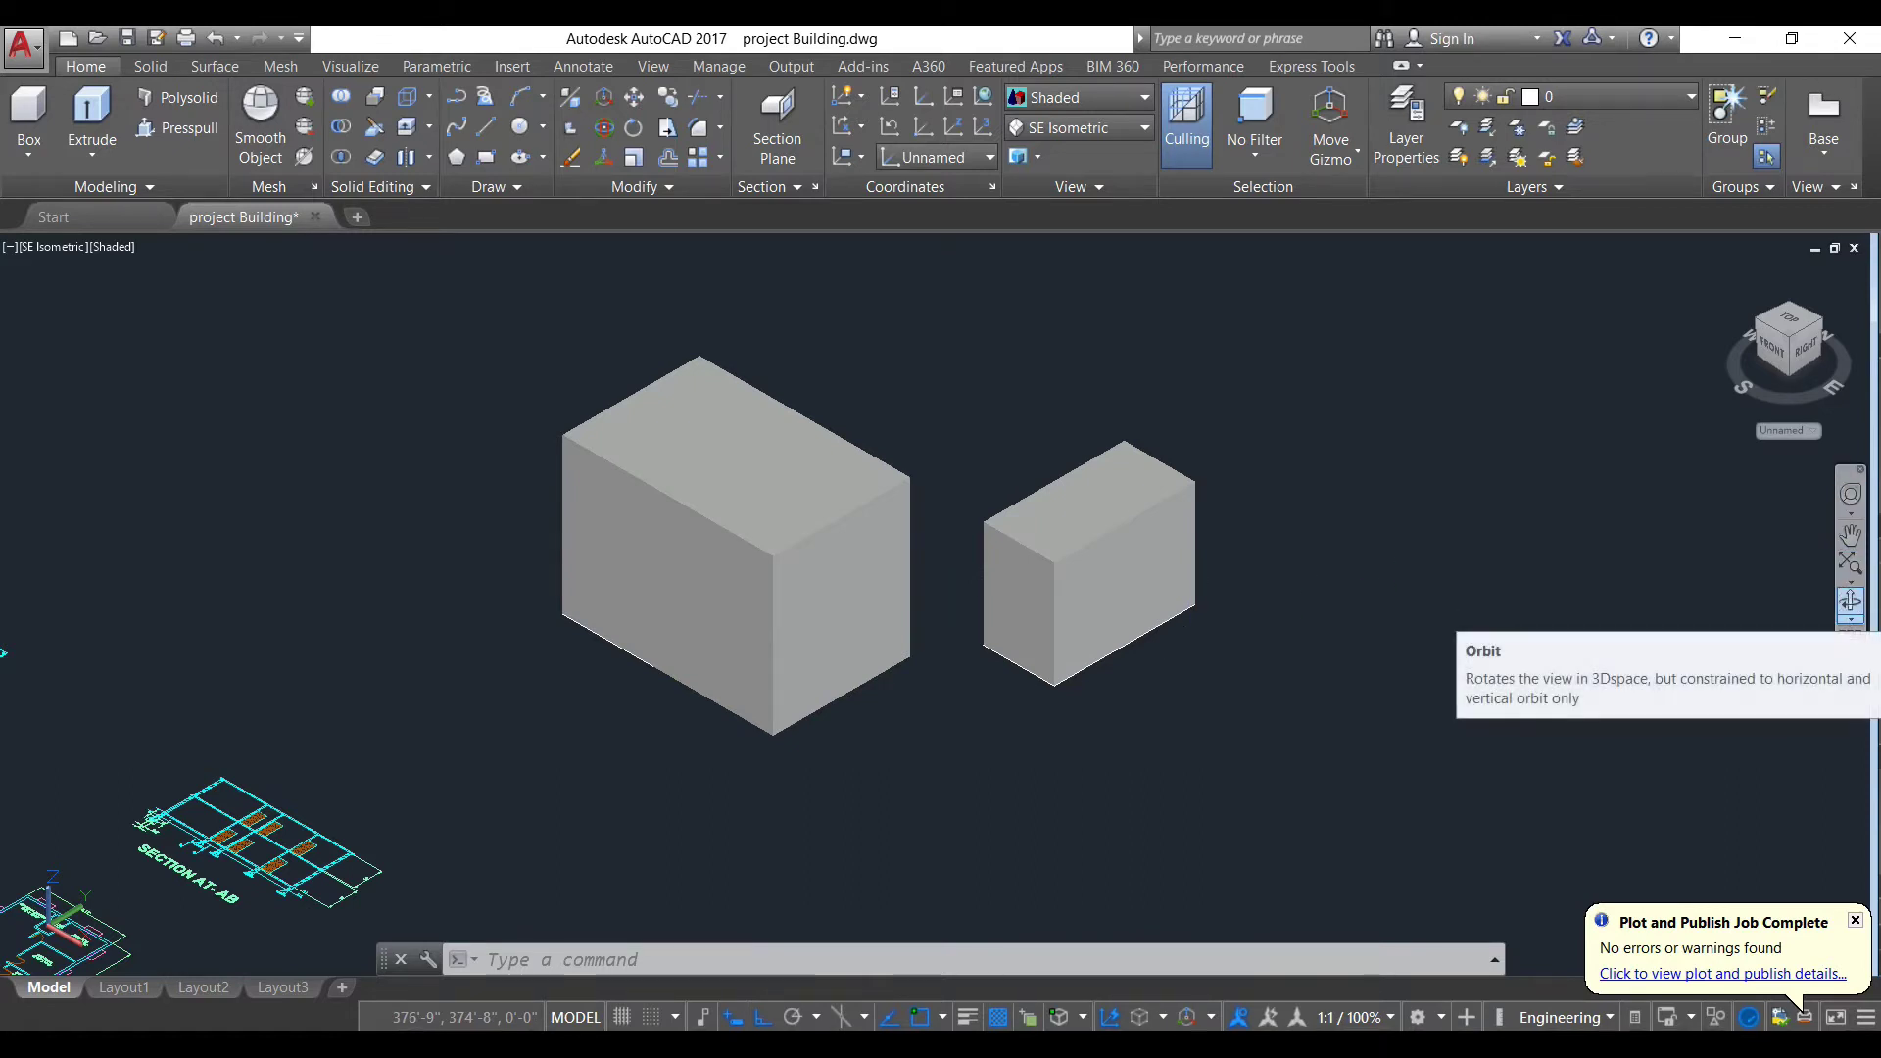
Step: Orbit the view around the two boxes with the constrained Orbit tool
left_click(1850, 600)
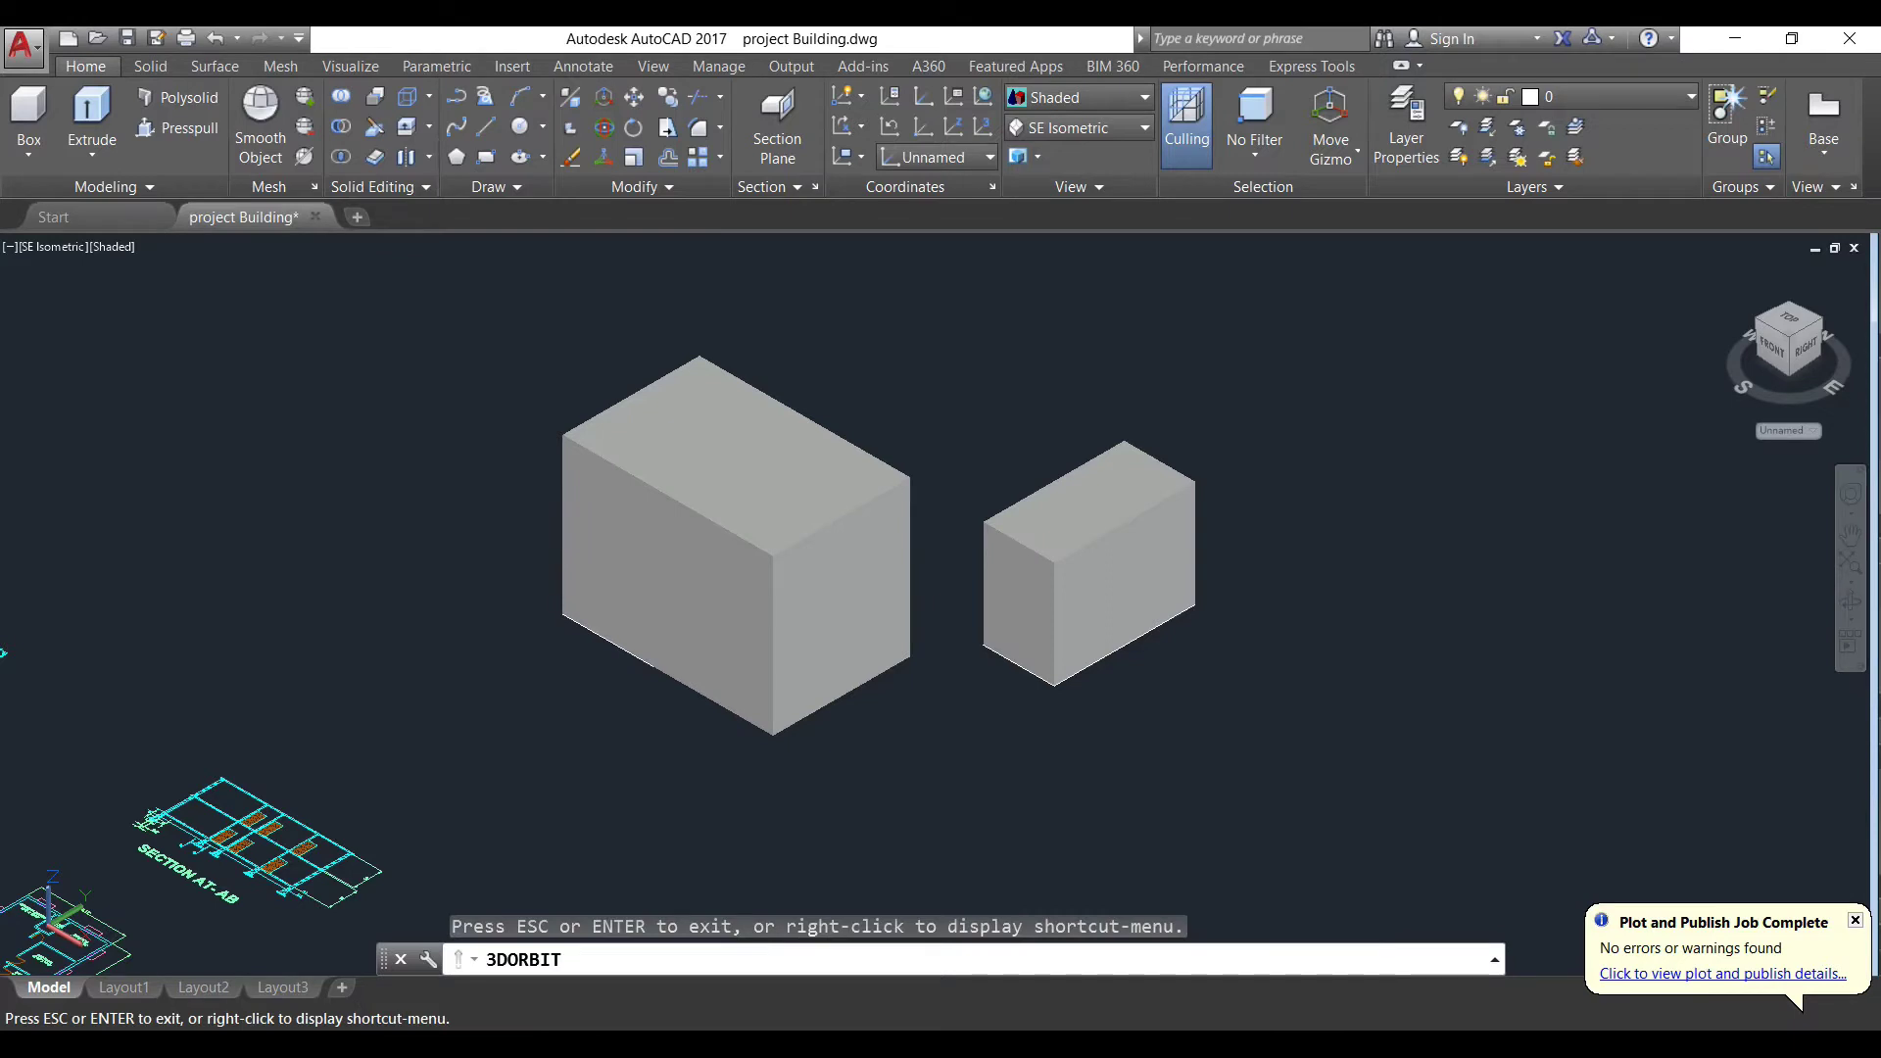
left_click_drag(941, 588, 925, 576)
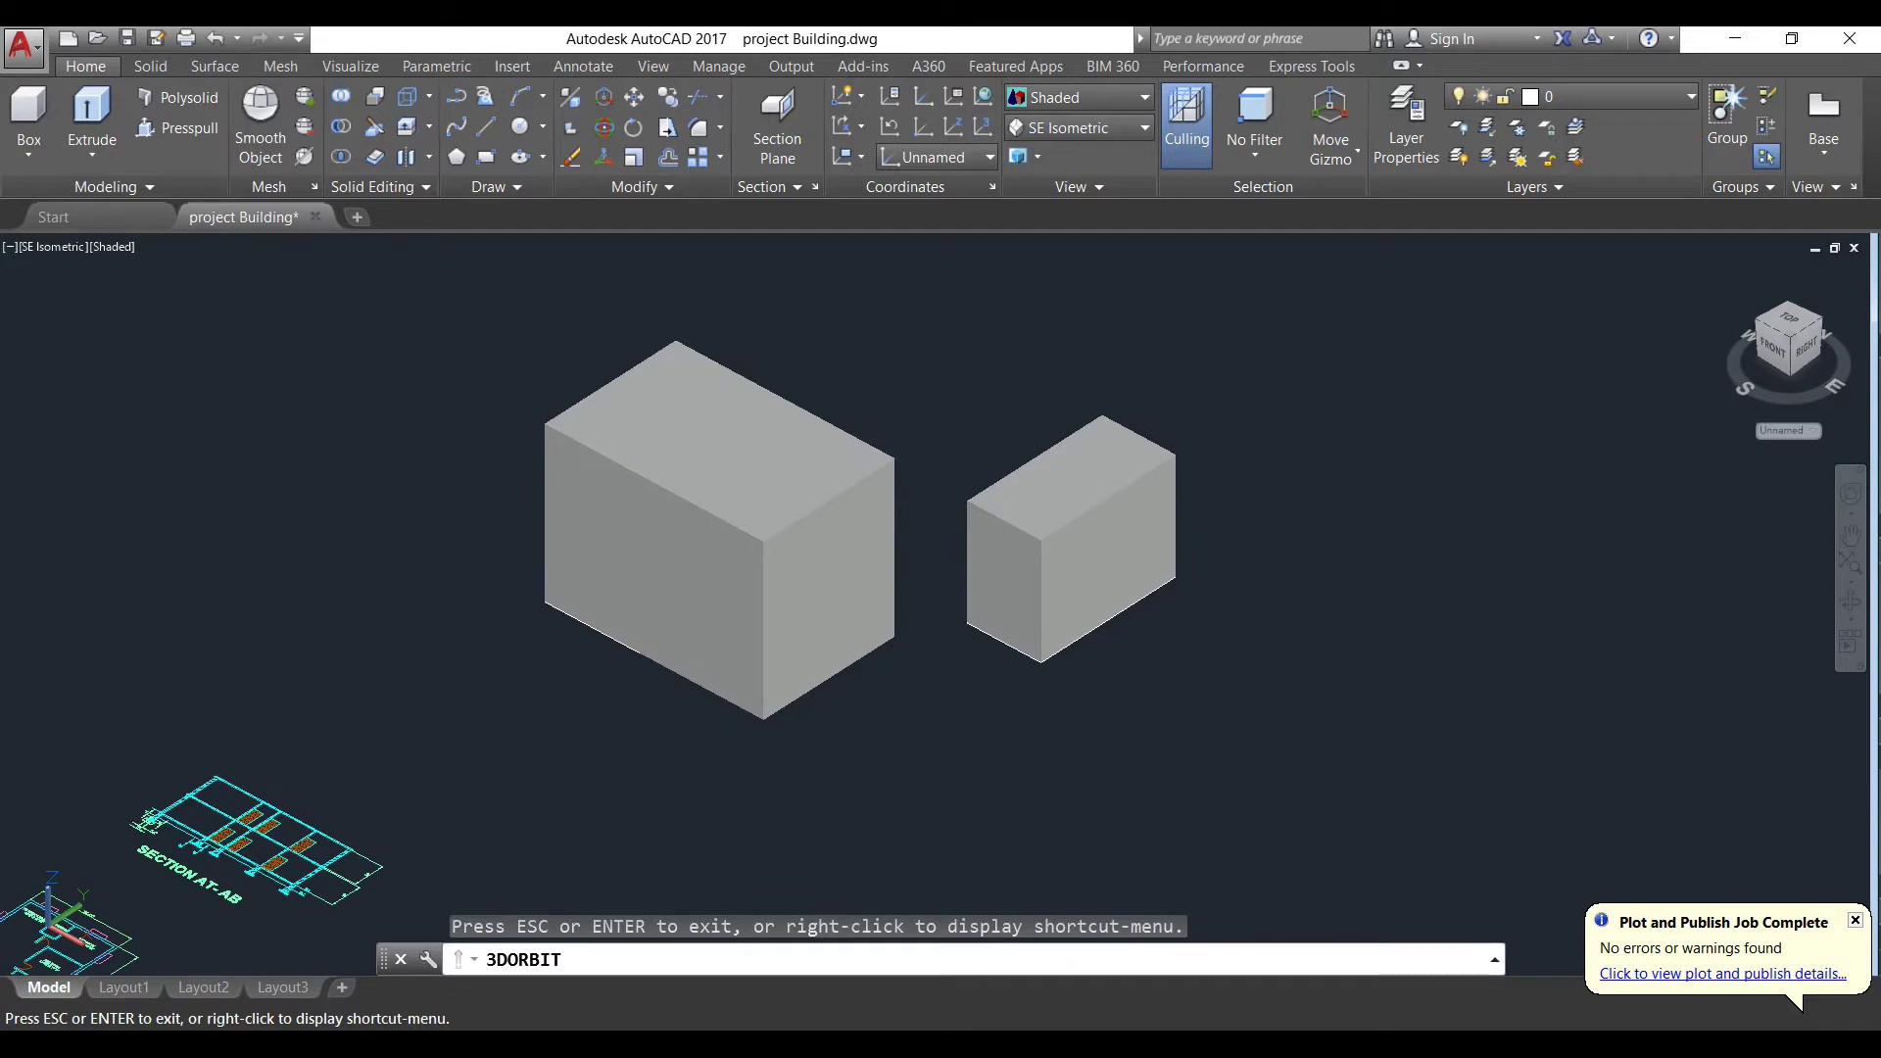
left_click_drag(925, 576, 921, 509)
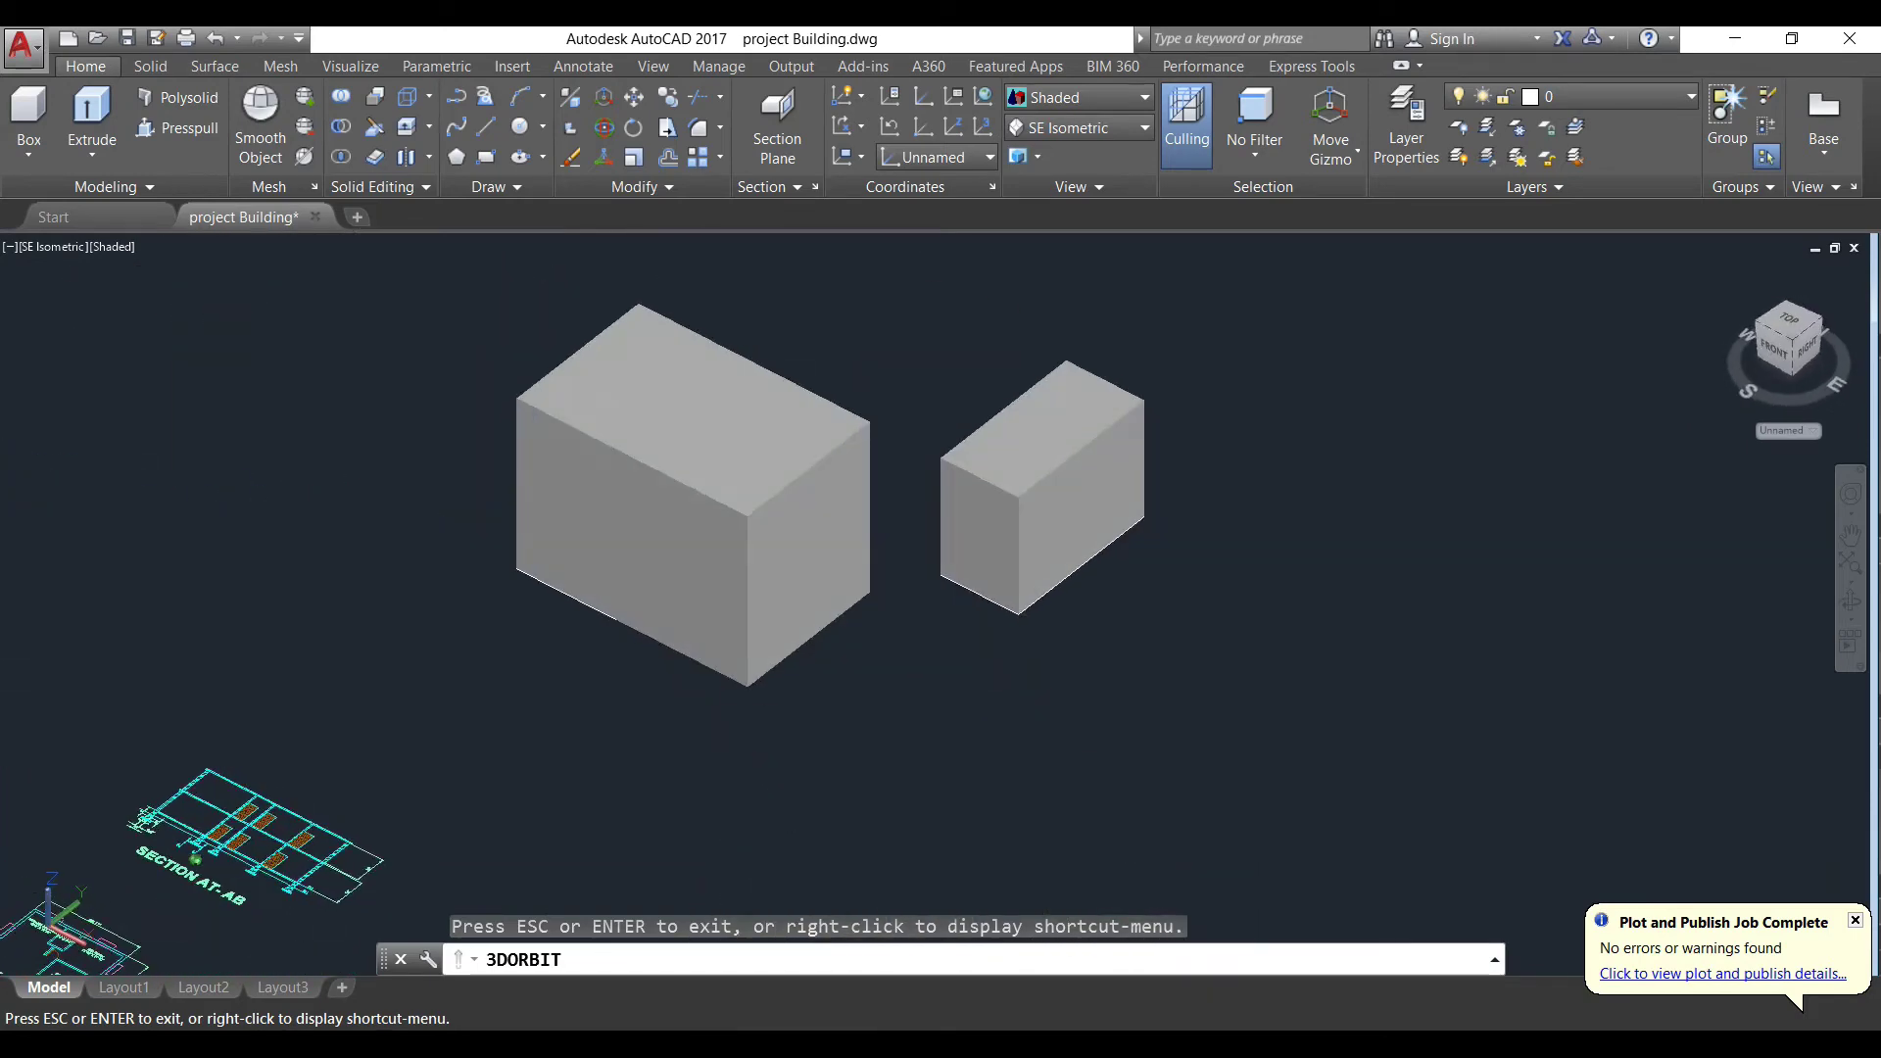
key("Escape")
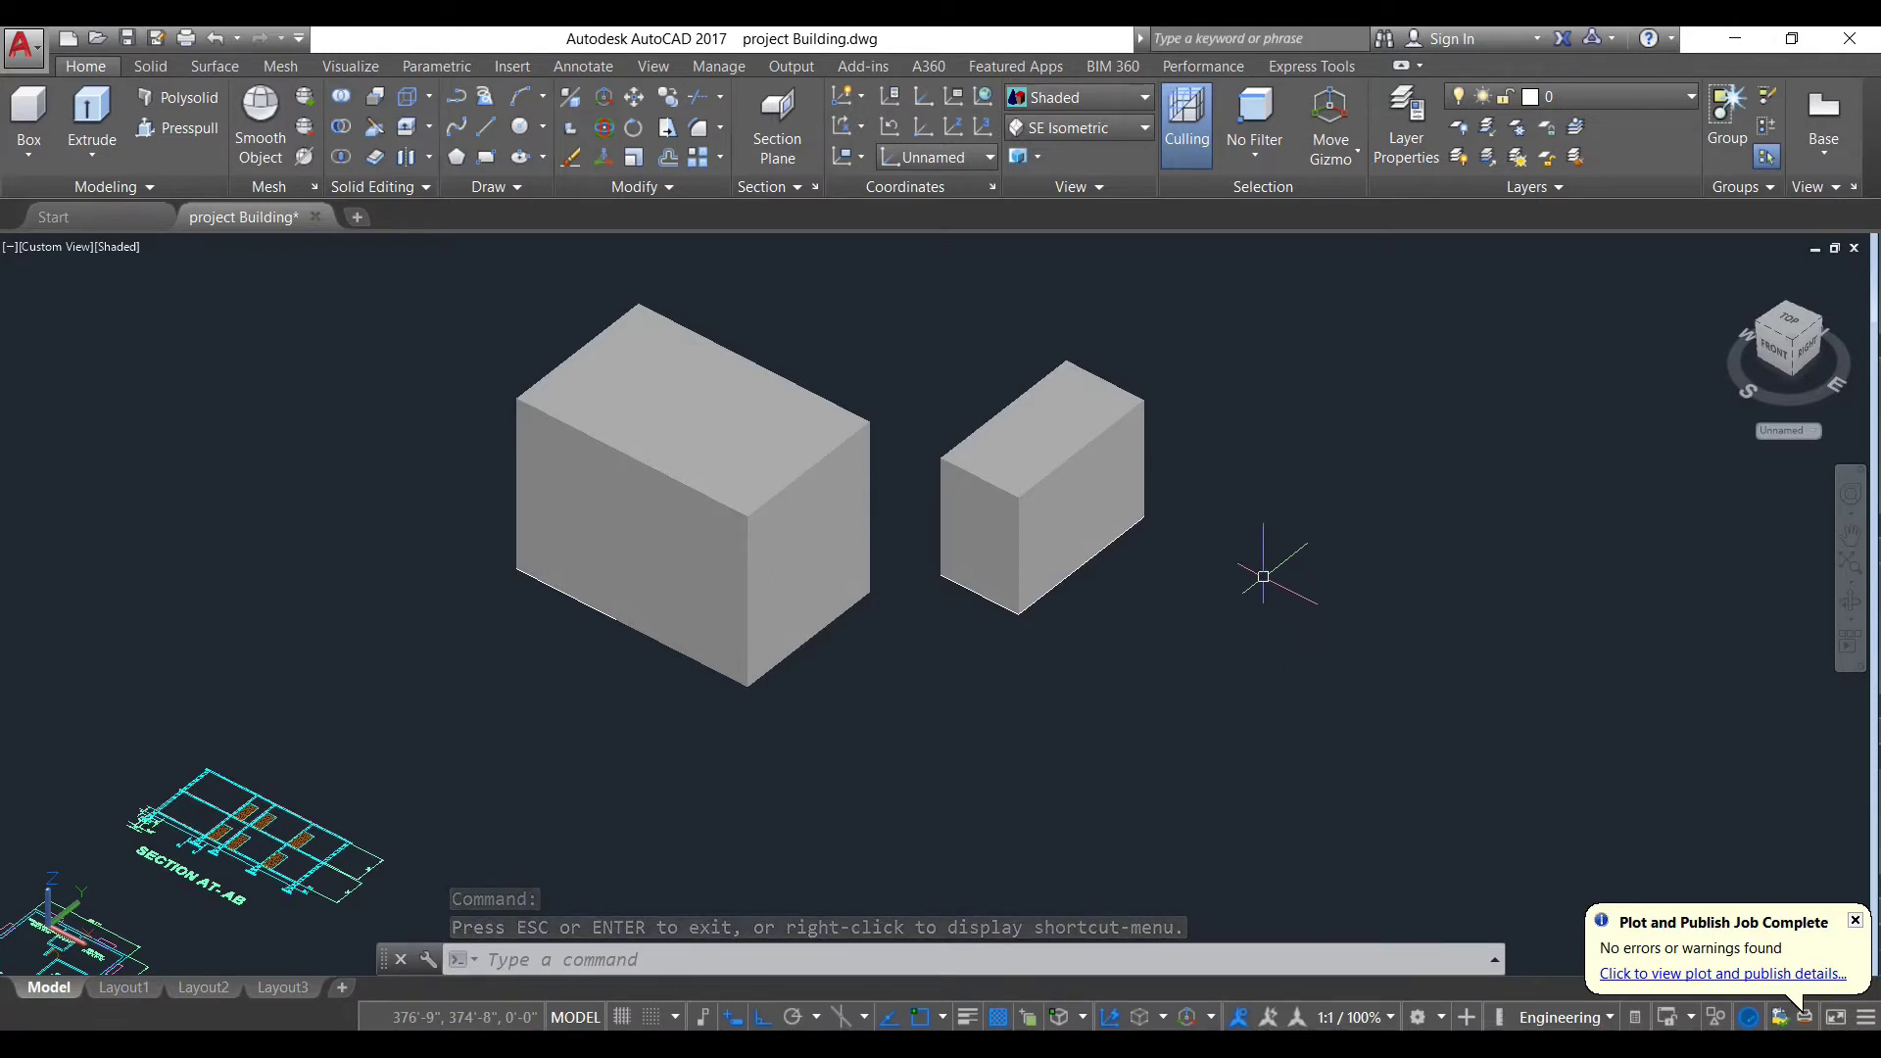
left_click_drag(1266, 572, 1323, 538)
key("alt")
mouse_move(1301, 606)
left_mouse_down()
mouse_move(1284, 550)
mouse_move(1247, 608)
mouse_move(1325, 594)
left_mouse_up()
key("space")
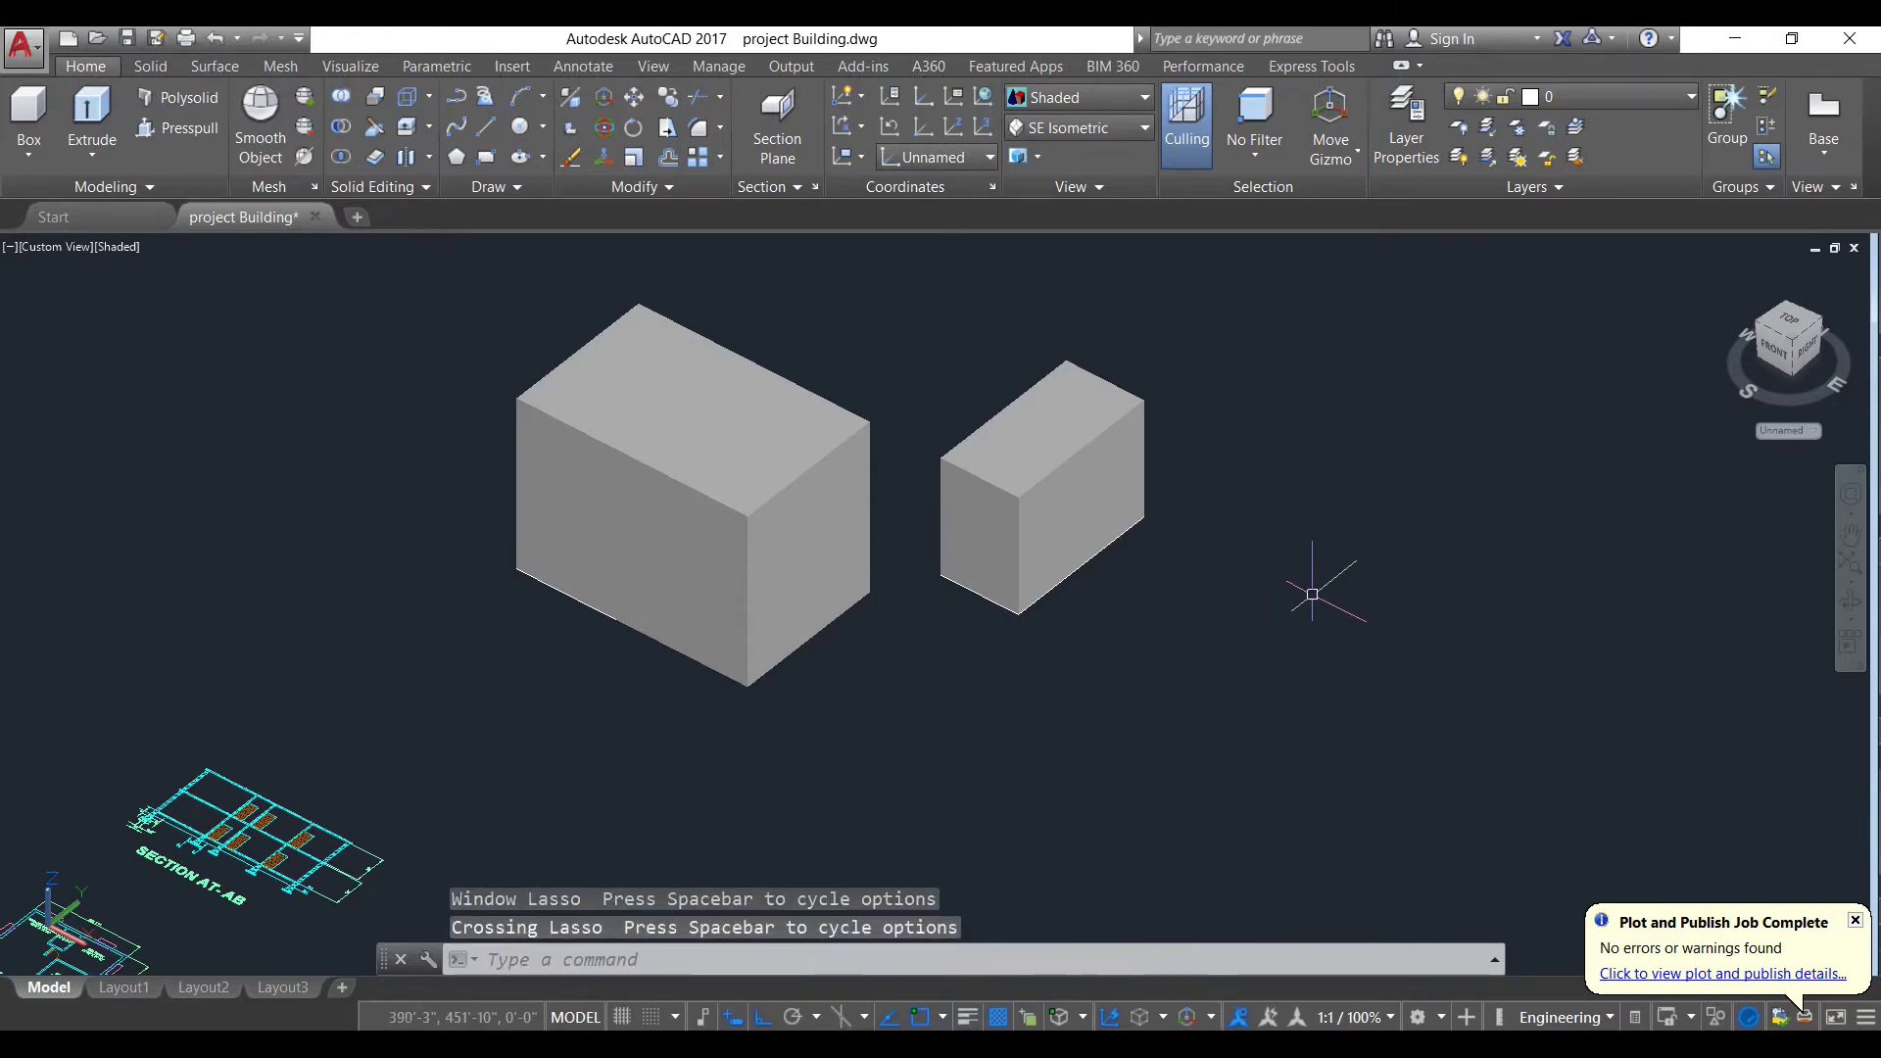
right_click(1297, 570)
key("Escape")
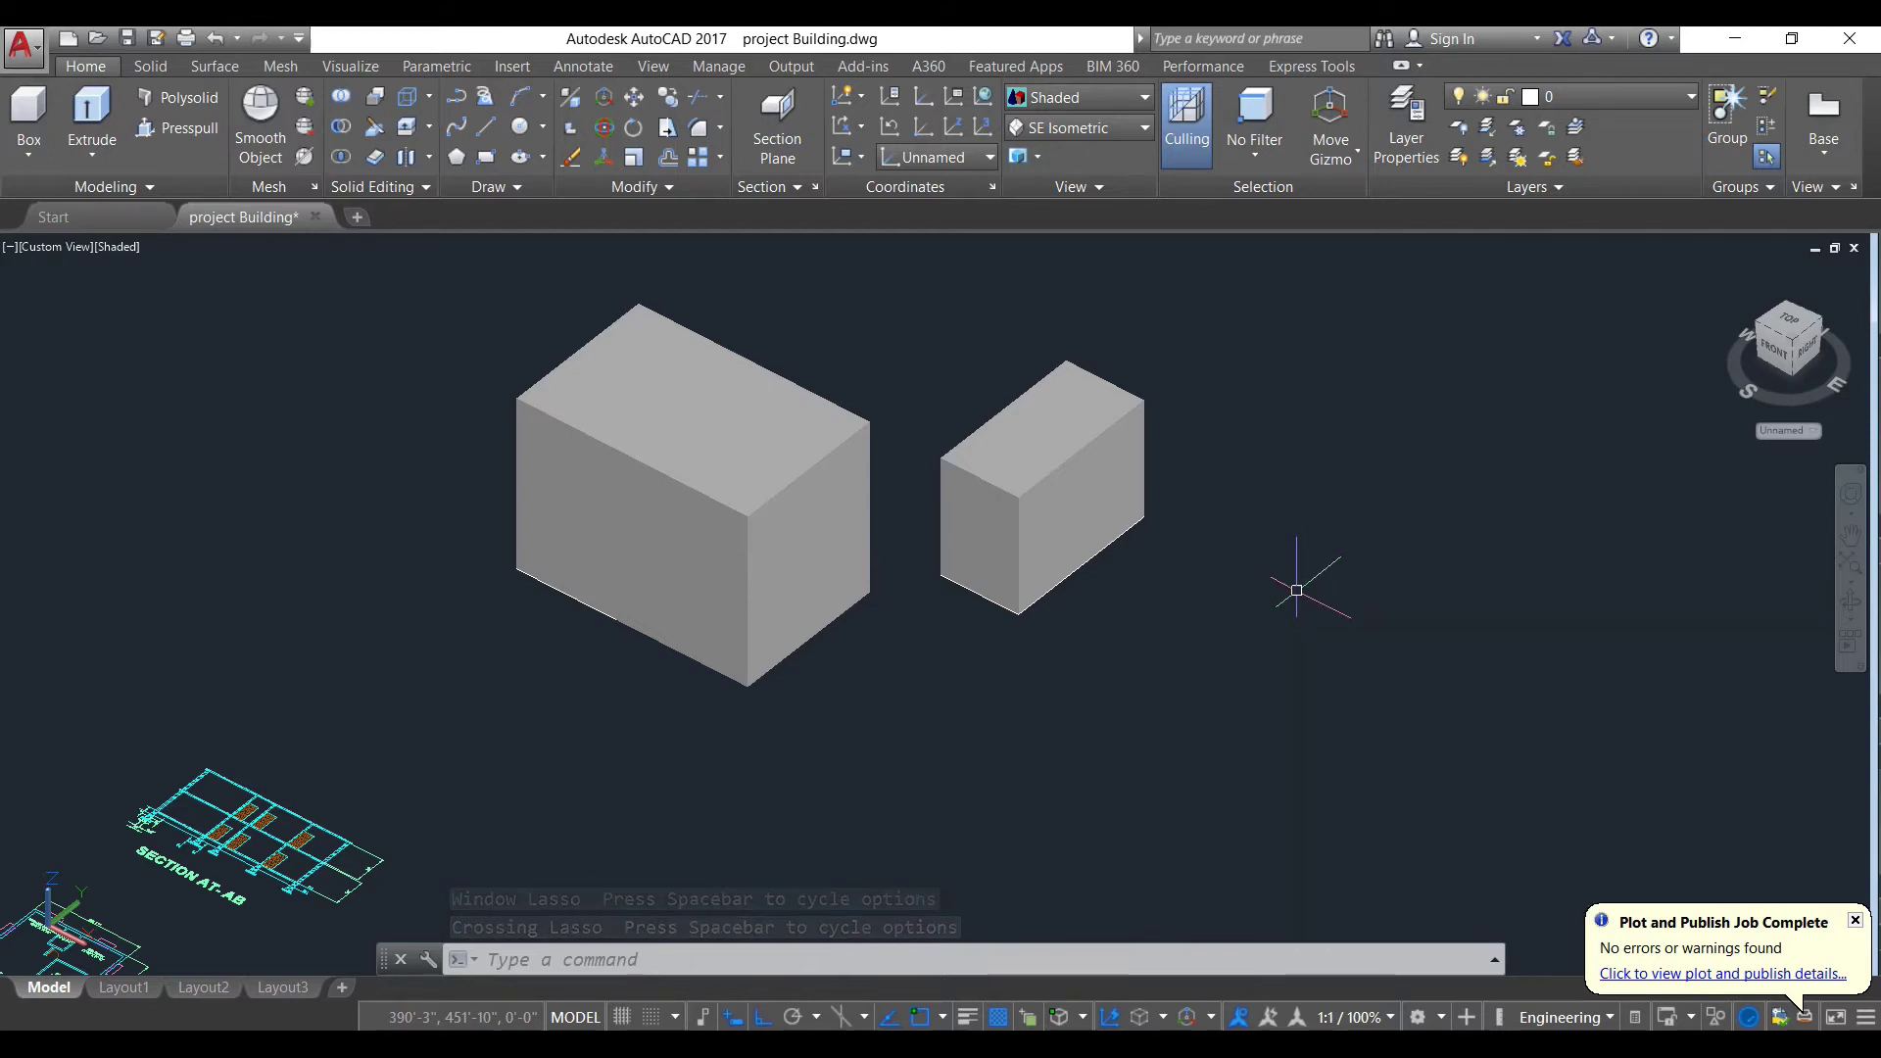
Step: Orbit freely around the boxes and the 2D plans without starting the Orbit tool
middle_click_drag(1296, 591, 1095, 673)
scroll(1336, 568, "down", 3)
scroll(1095, 673, "up", 3)
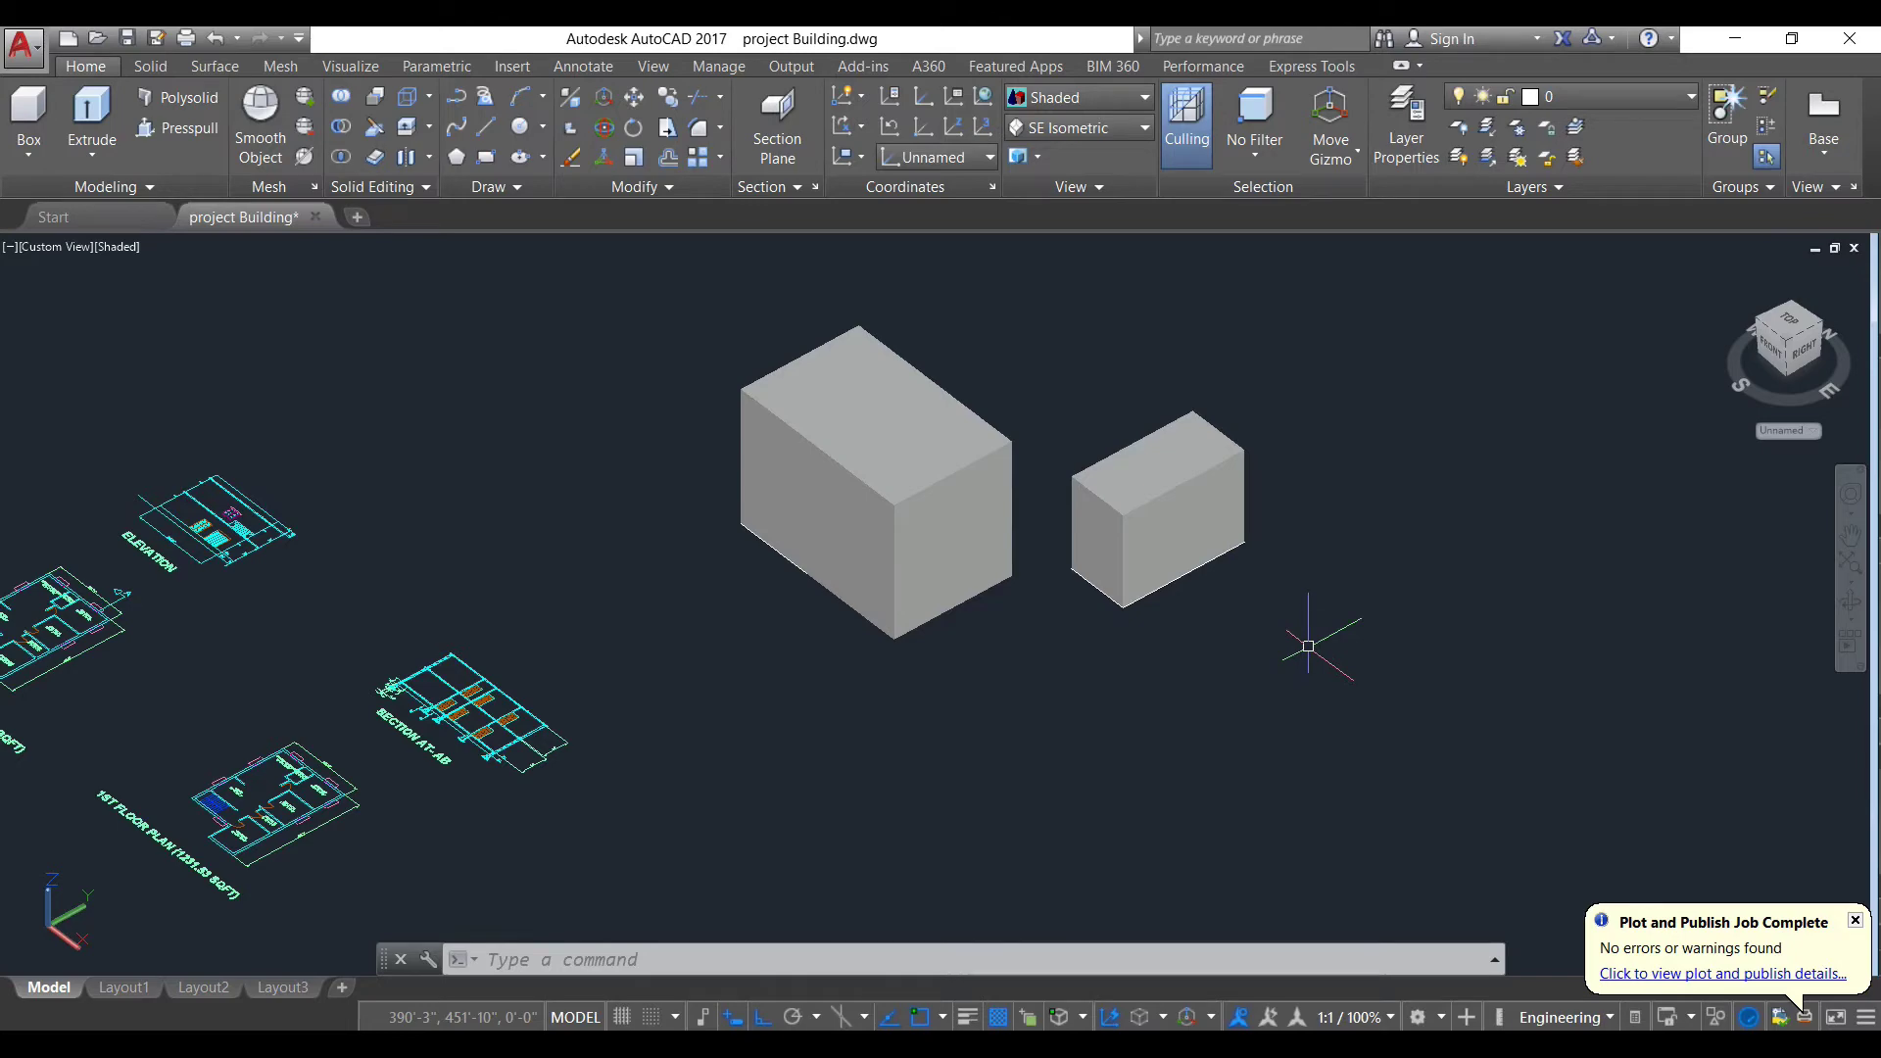
mouse_move(1308, 646)
middle_mouse_down("shift")
mouse_move(1176, 628)
mouse_move(1283, 637)
middle_mouse_up("shift")
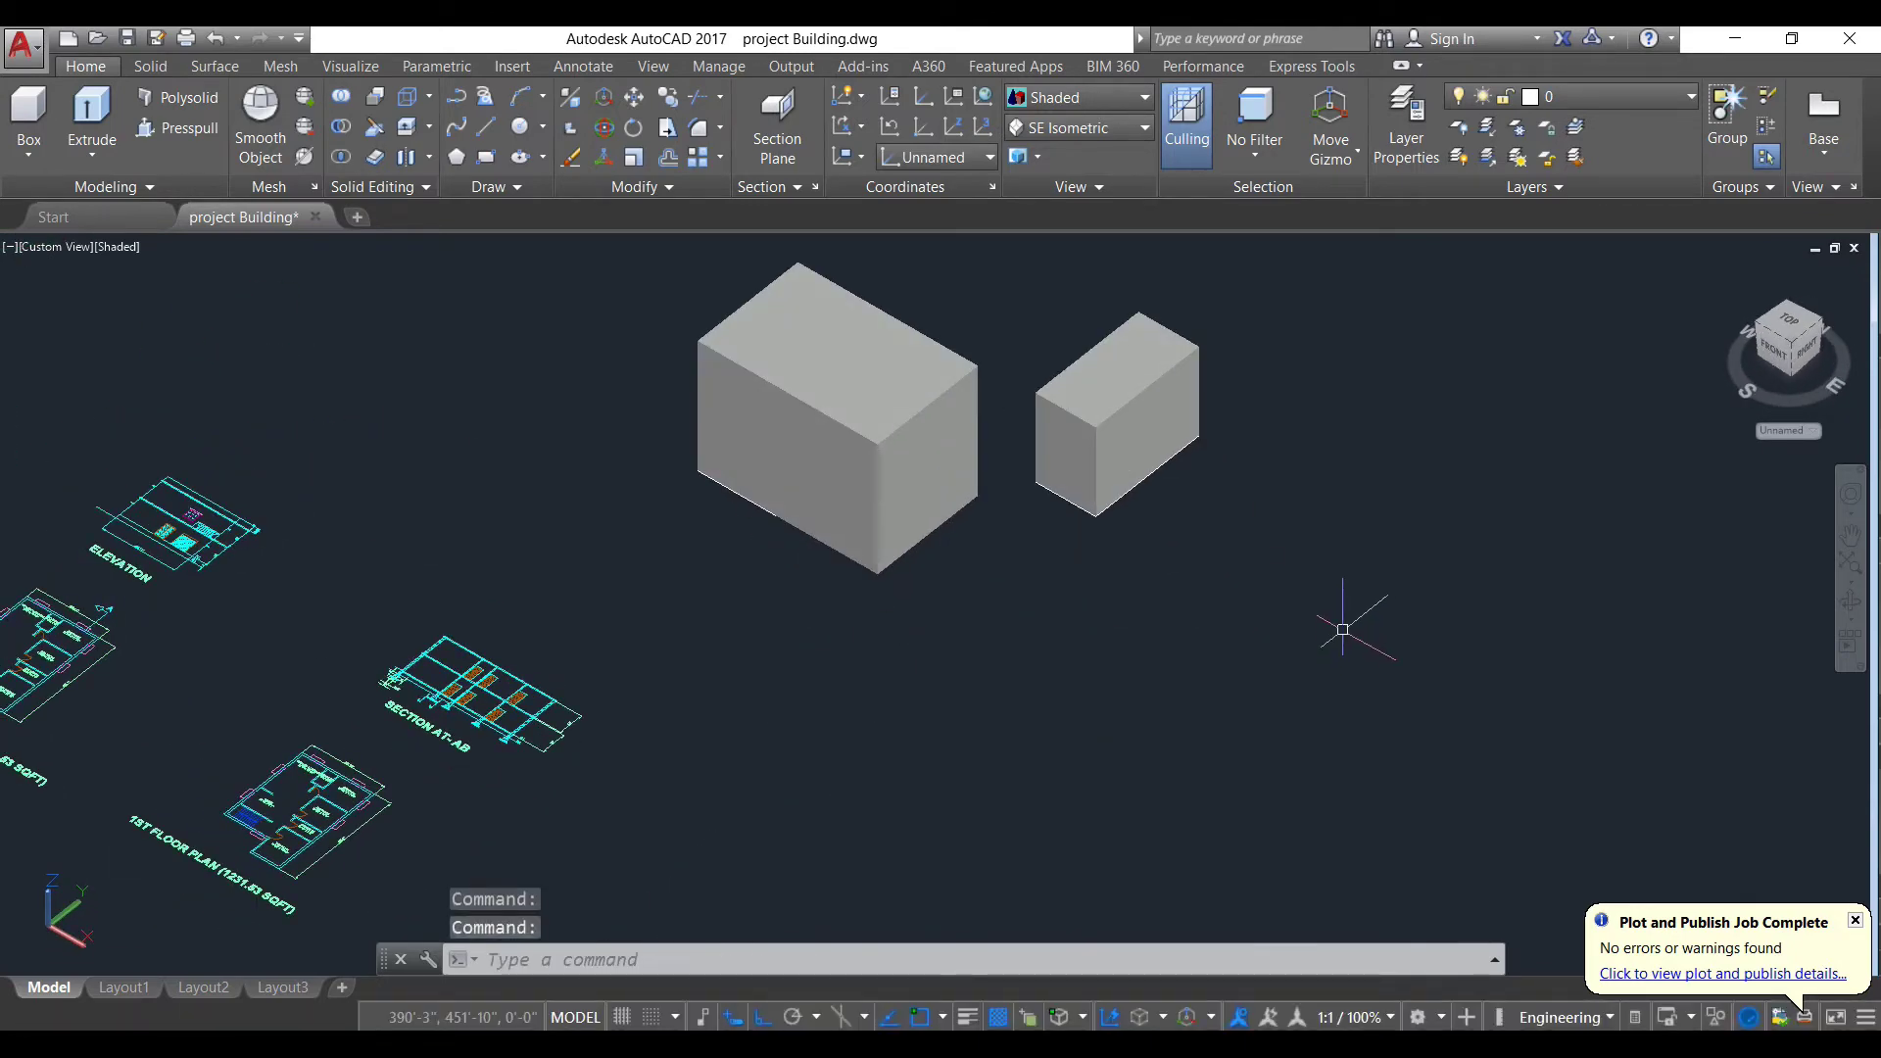
mouse_move(1341, 628)
middle_mouse_down("shift")
mouse_move(1341, 549)
mouse_move(1342, 637)
middle_mouse_up("shift")
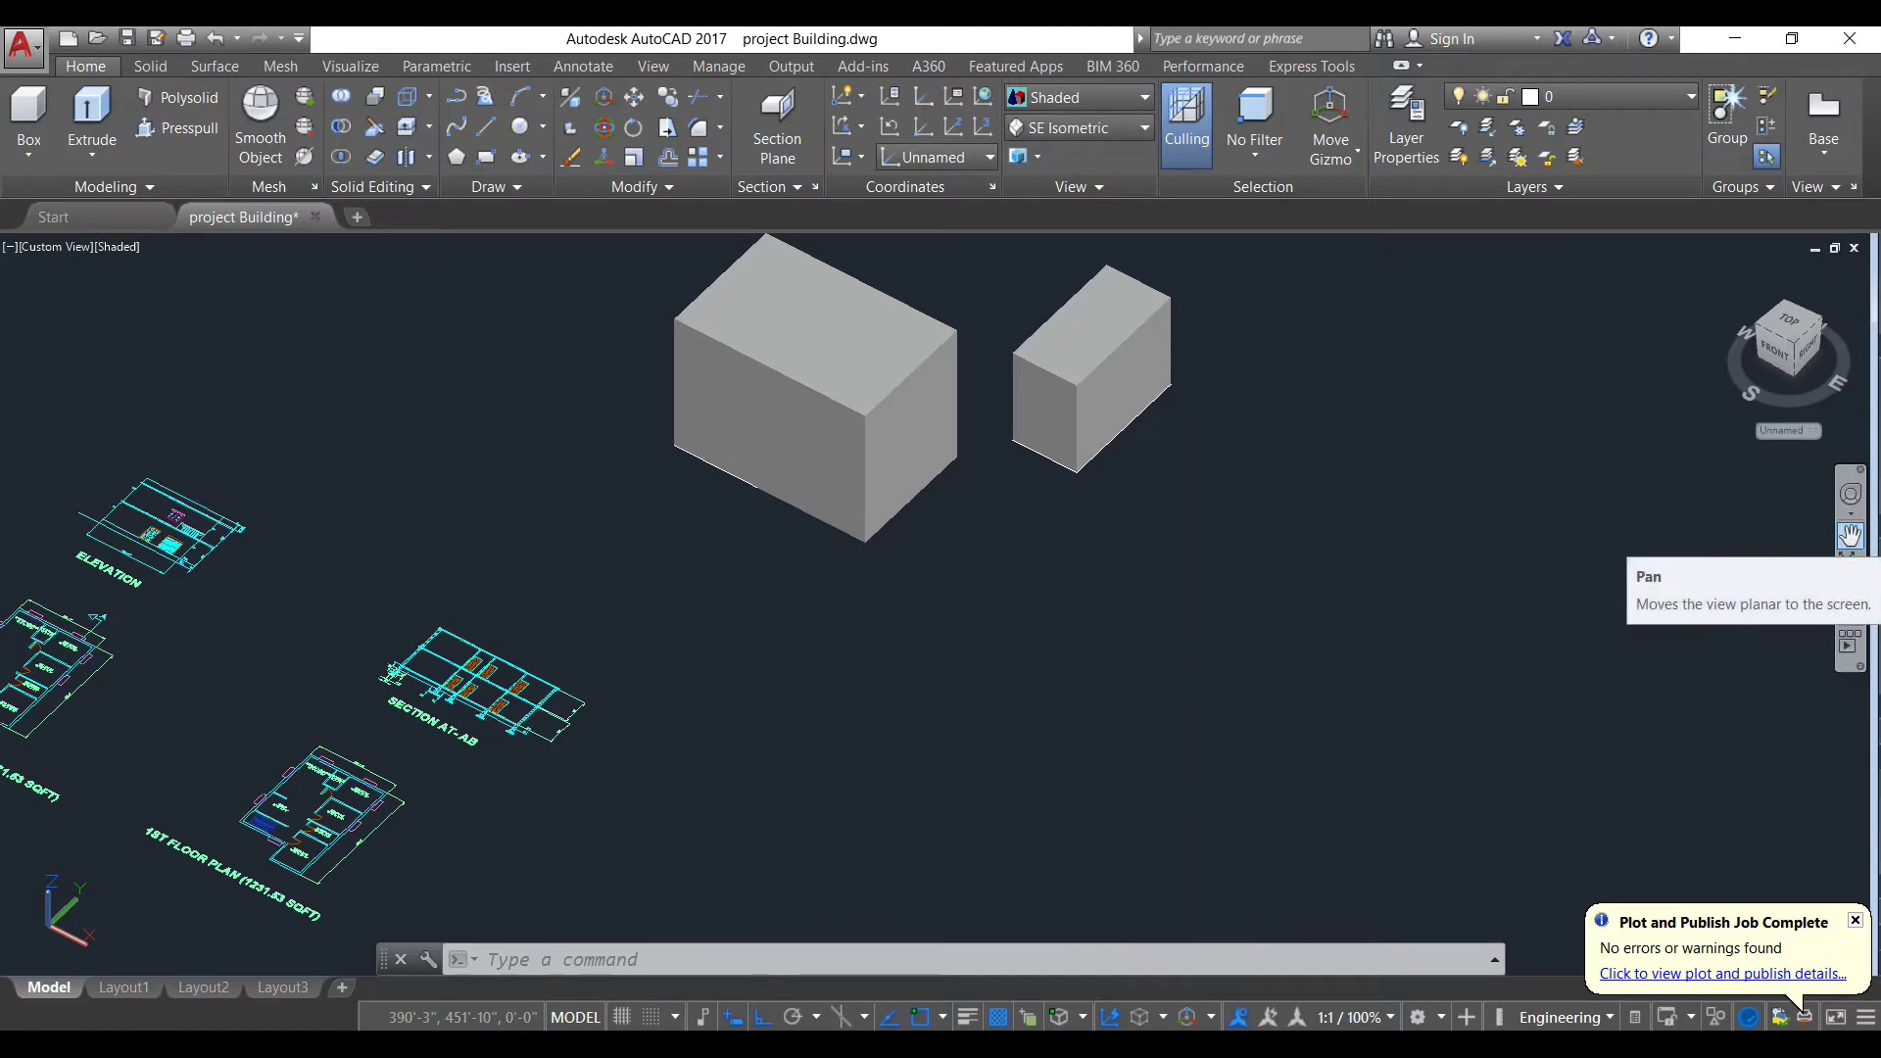
Step: Pan across the drawing with the Pan tool and zoom to its extents to frame the plans and both boxes
left_click(1850, 535)
left_click_drag(943, 595, 1091, 722)
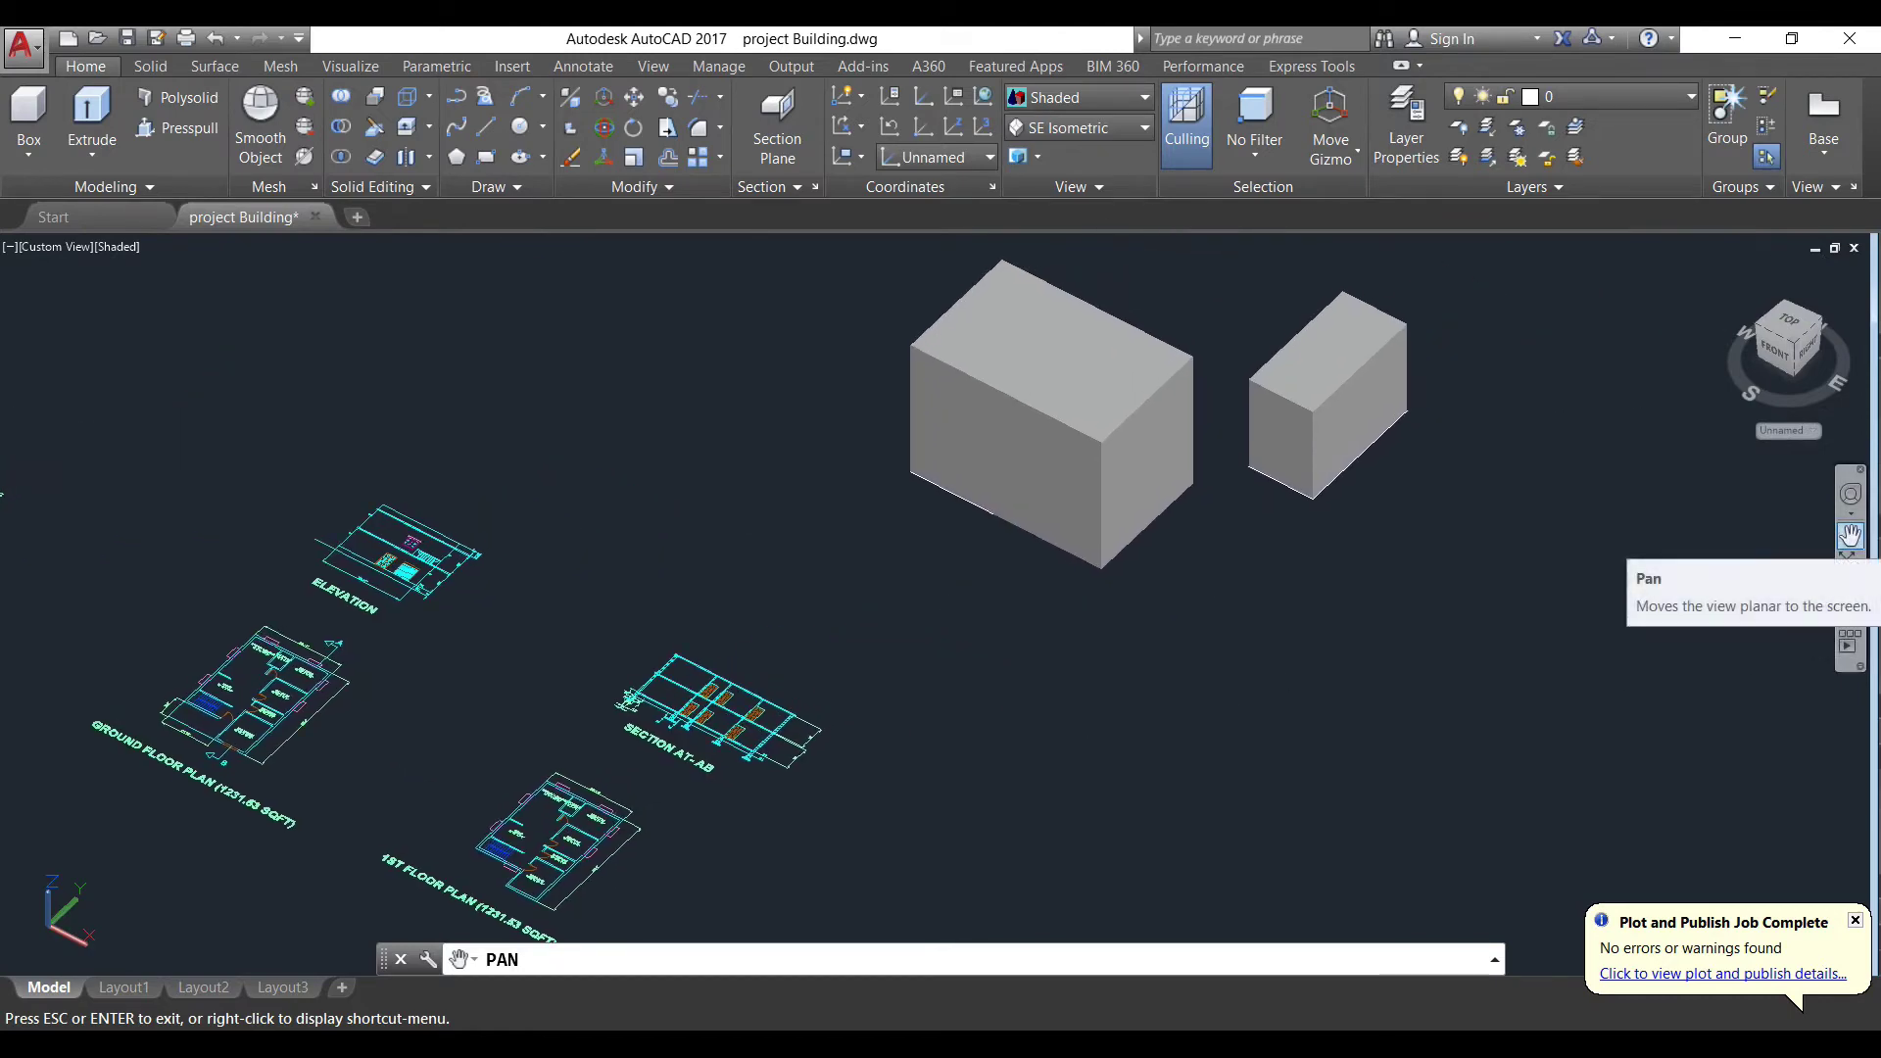
key("Escape")
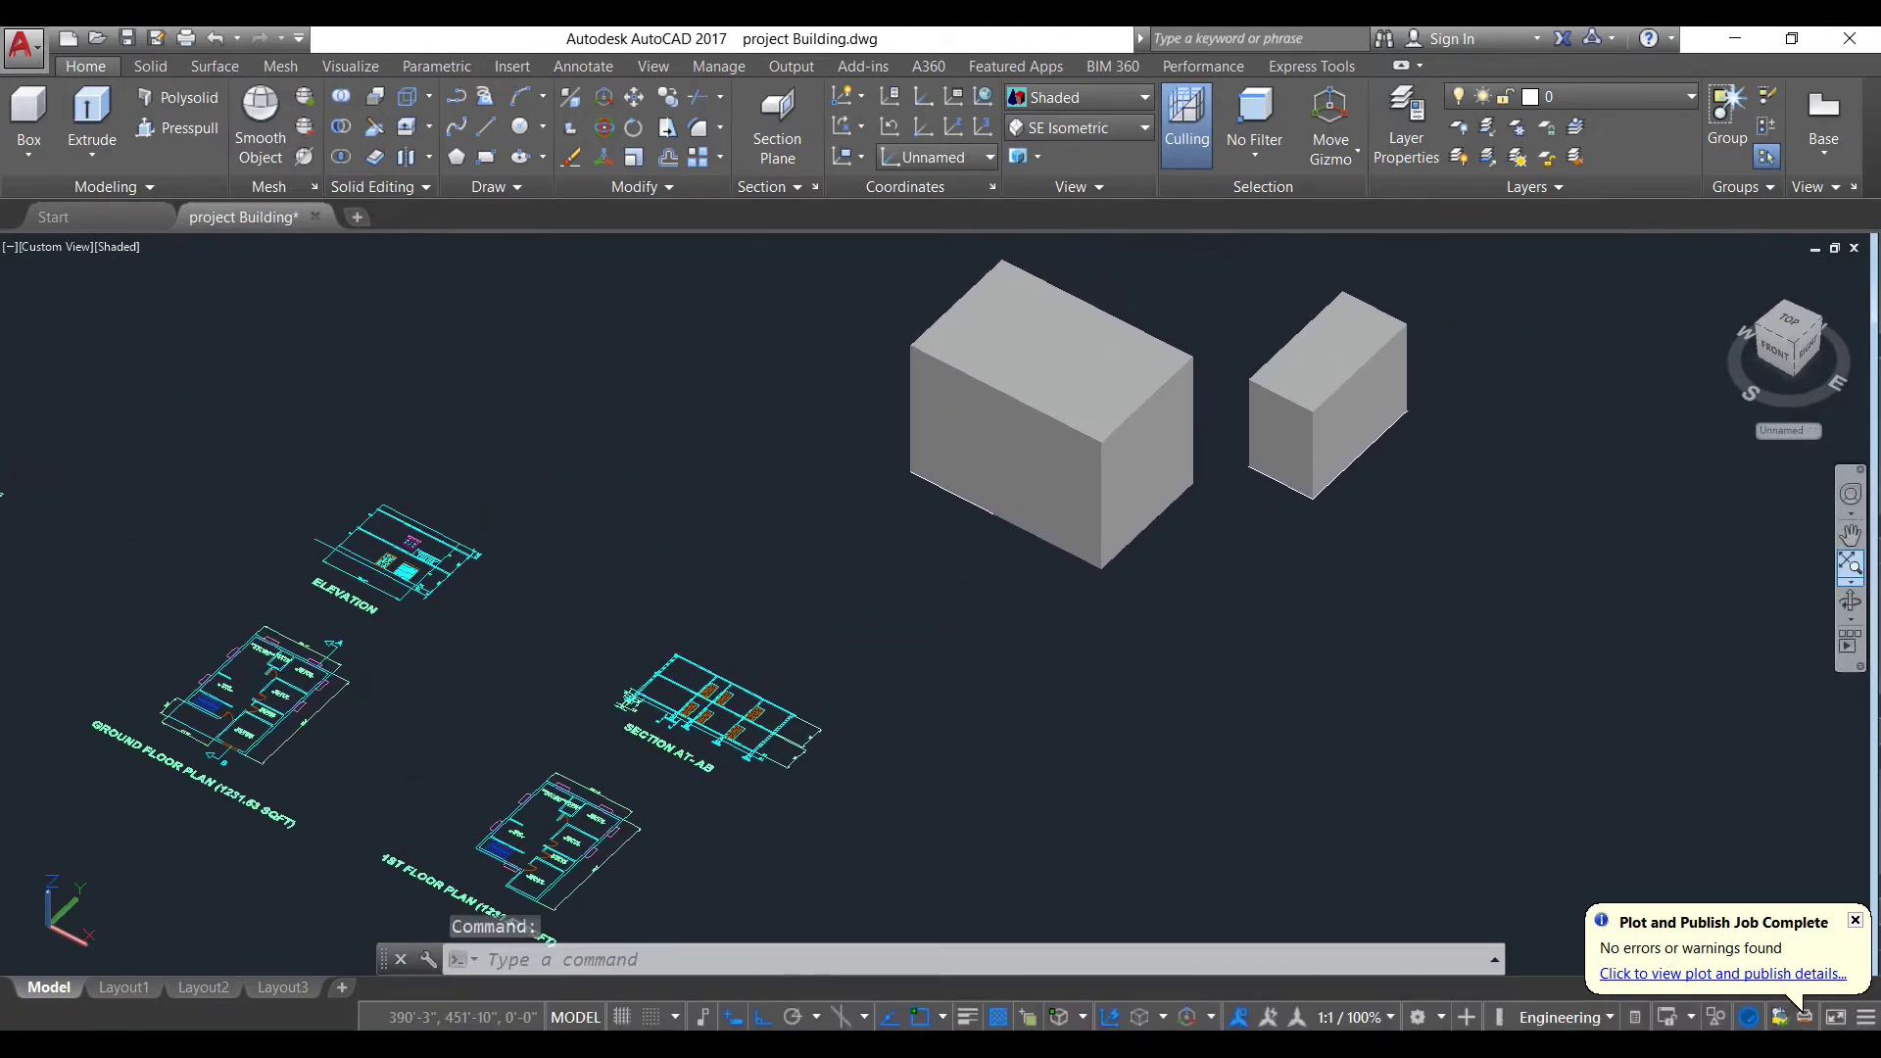
left_click(1850, 563)
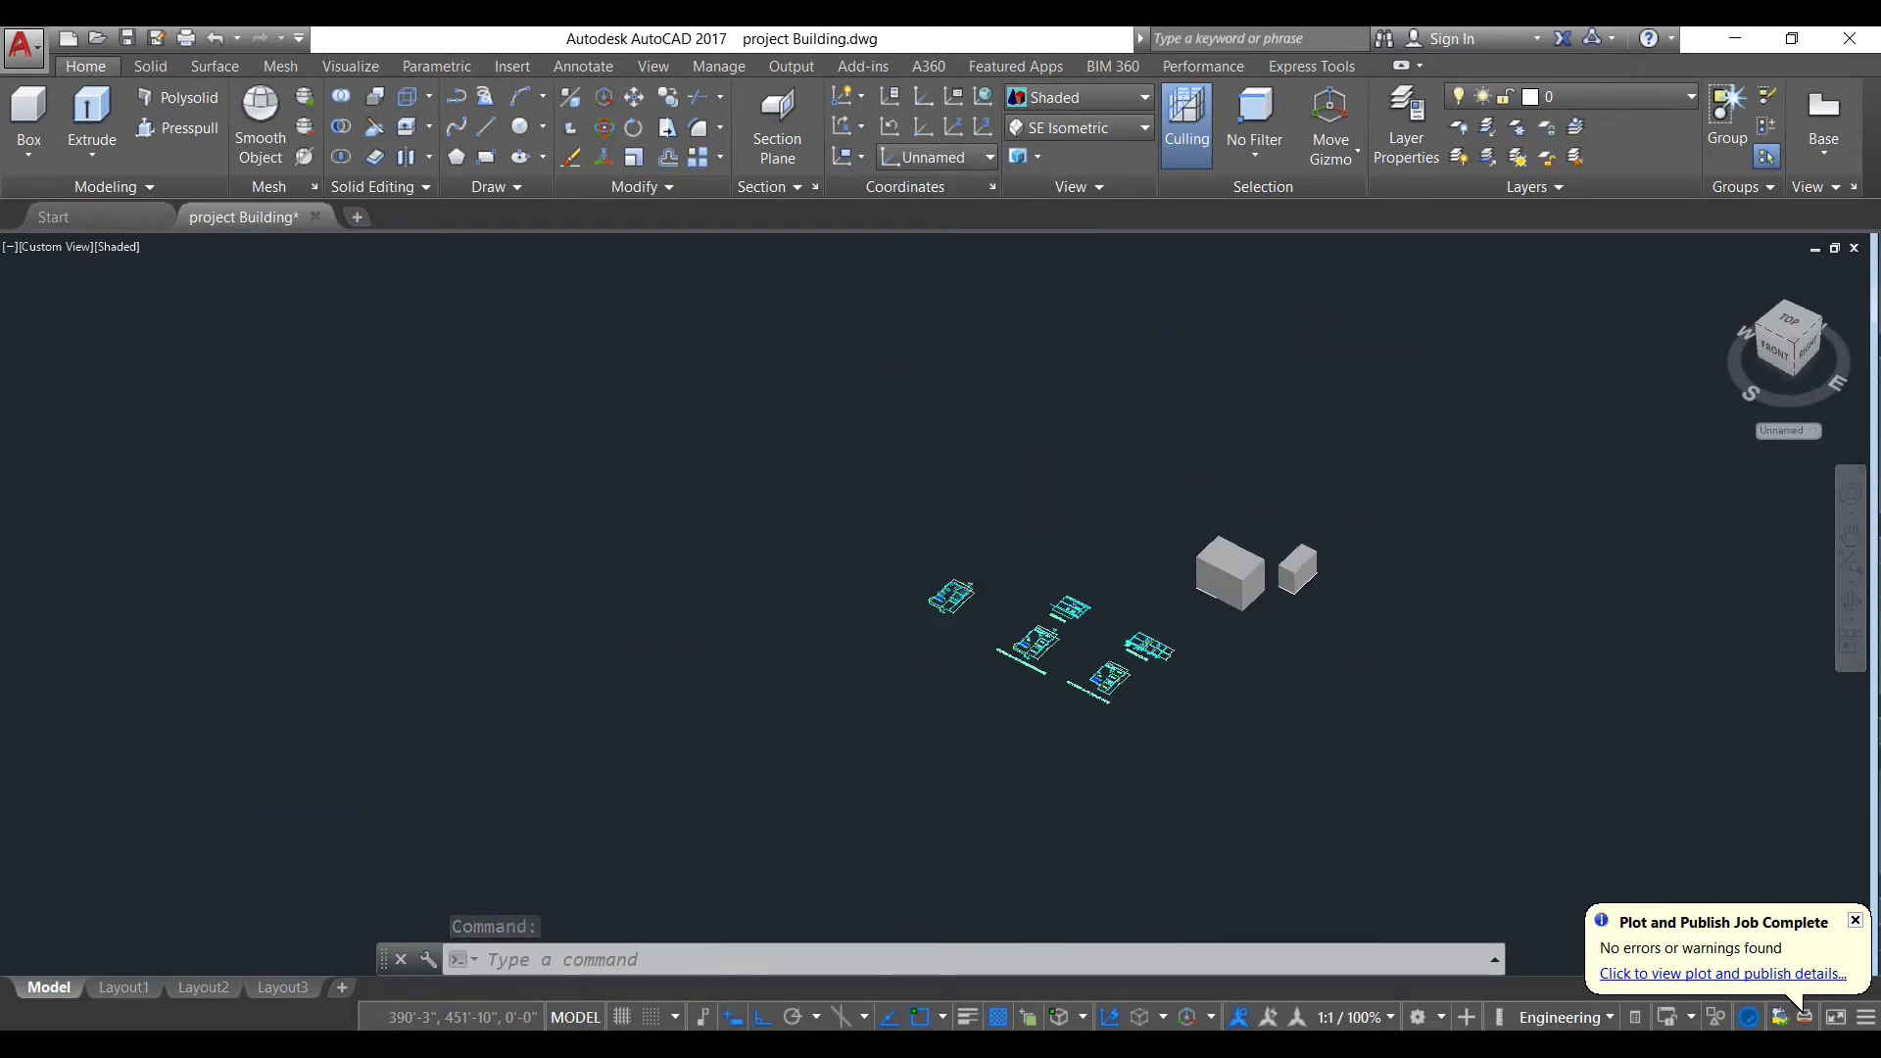
scroll(1362, 627, "down", 5)
scroll(1352, 628, "down", 3)
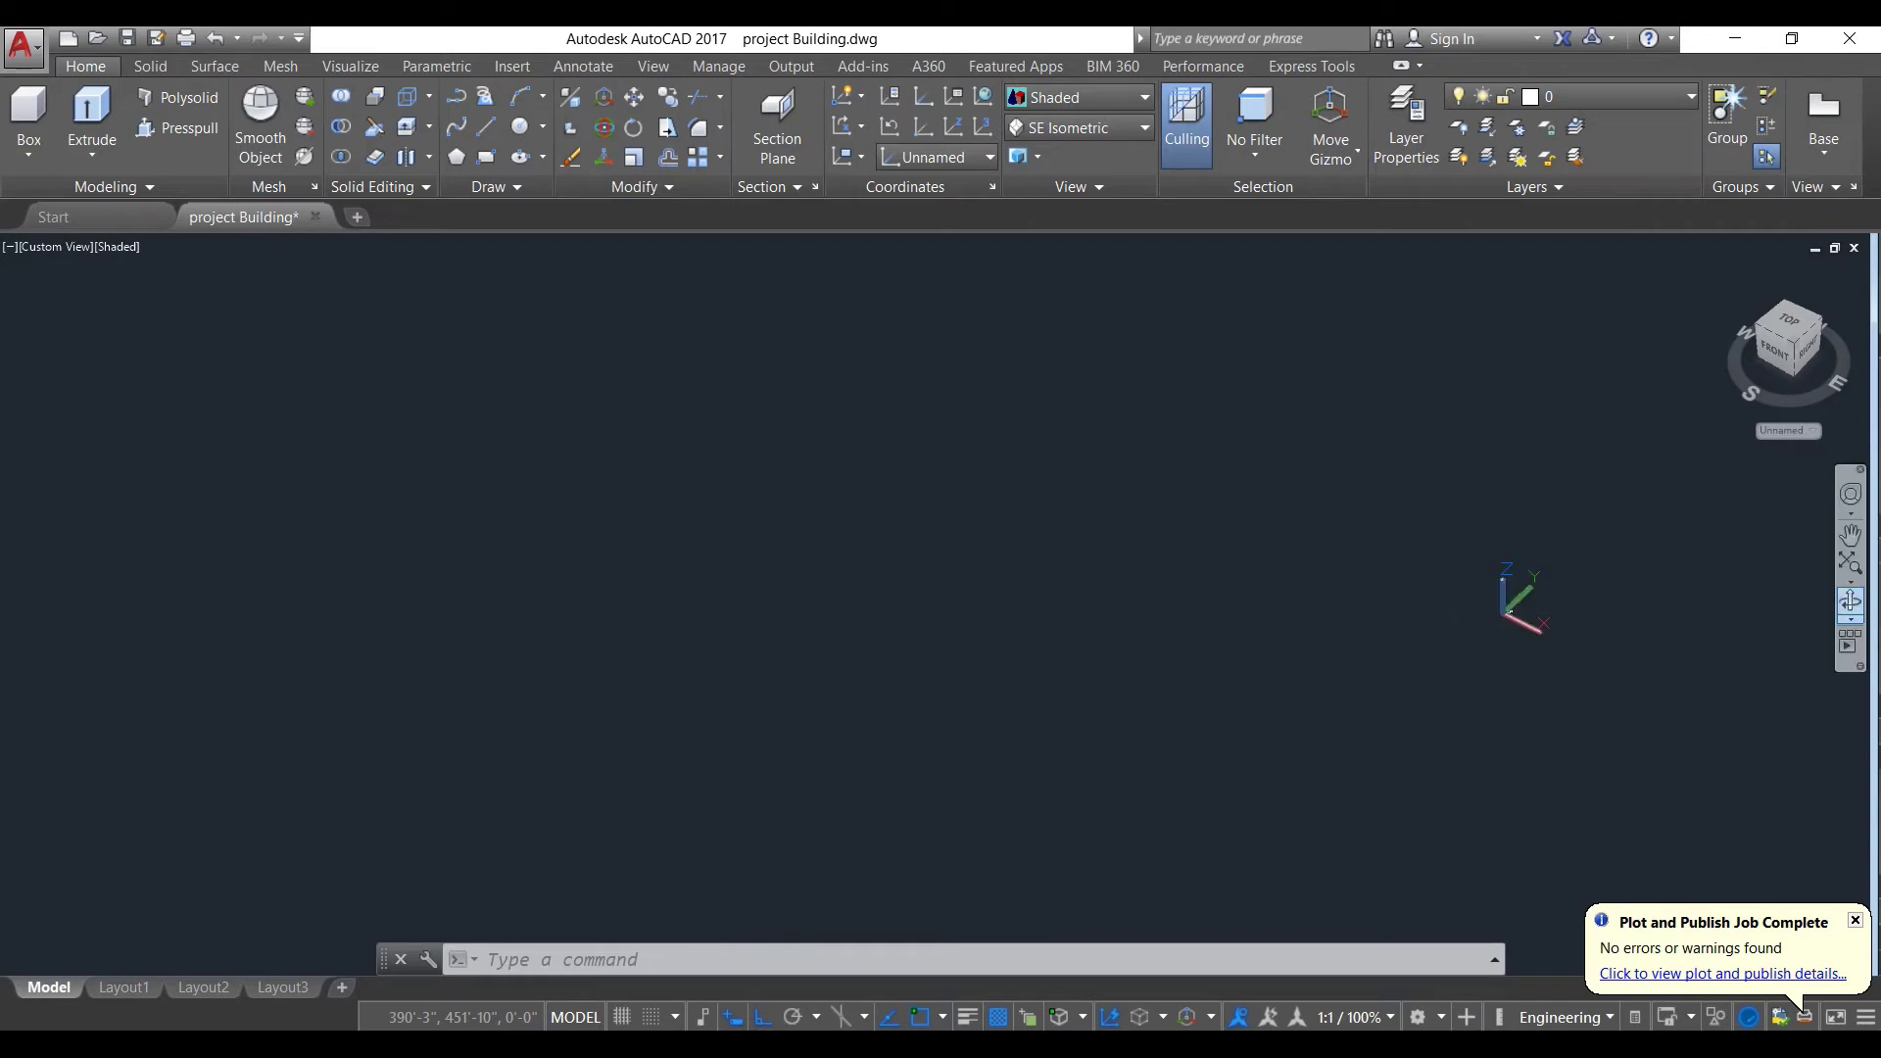
left_click(1850, 563)
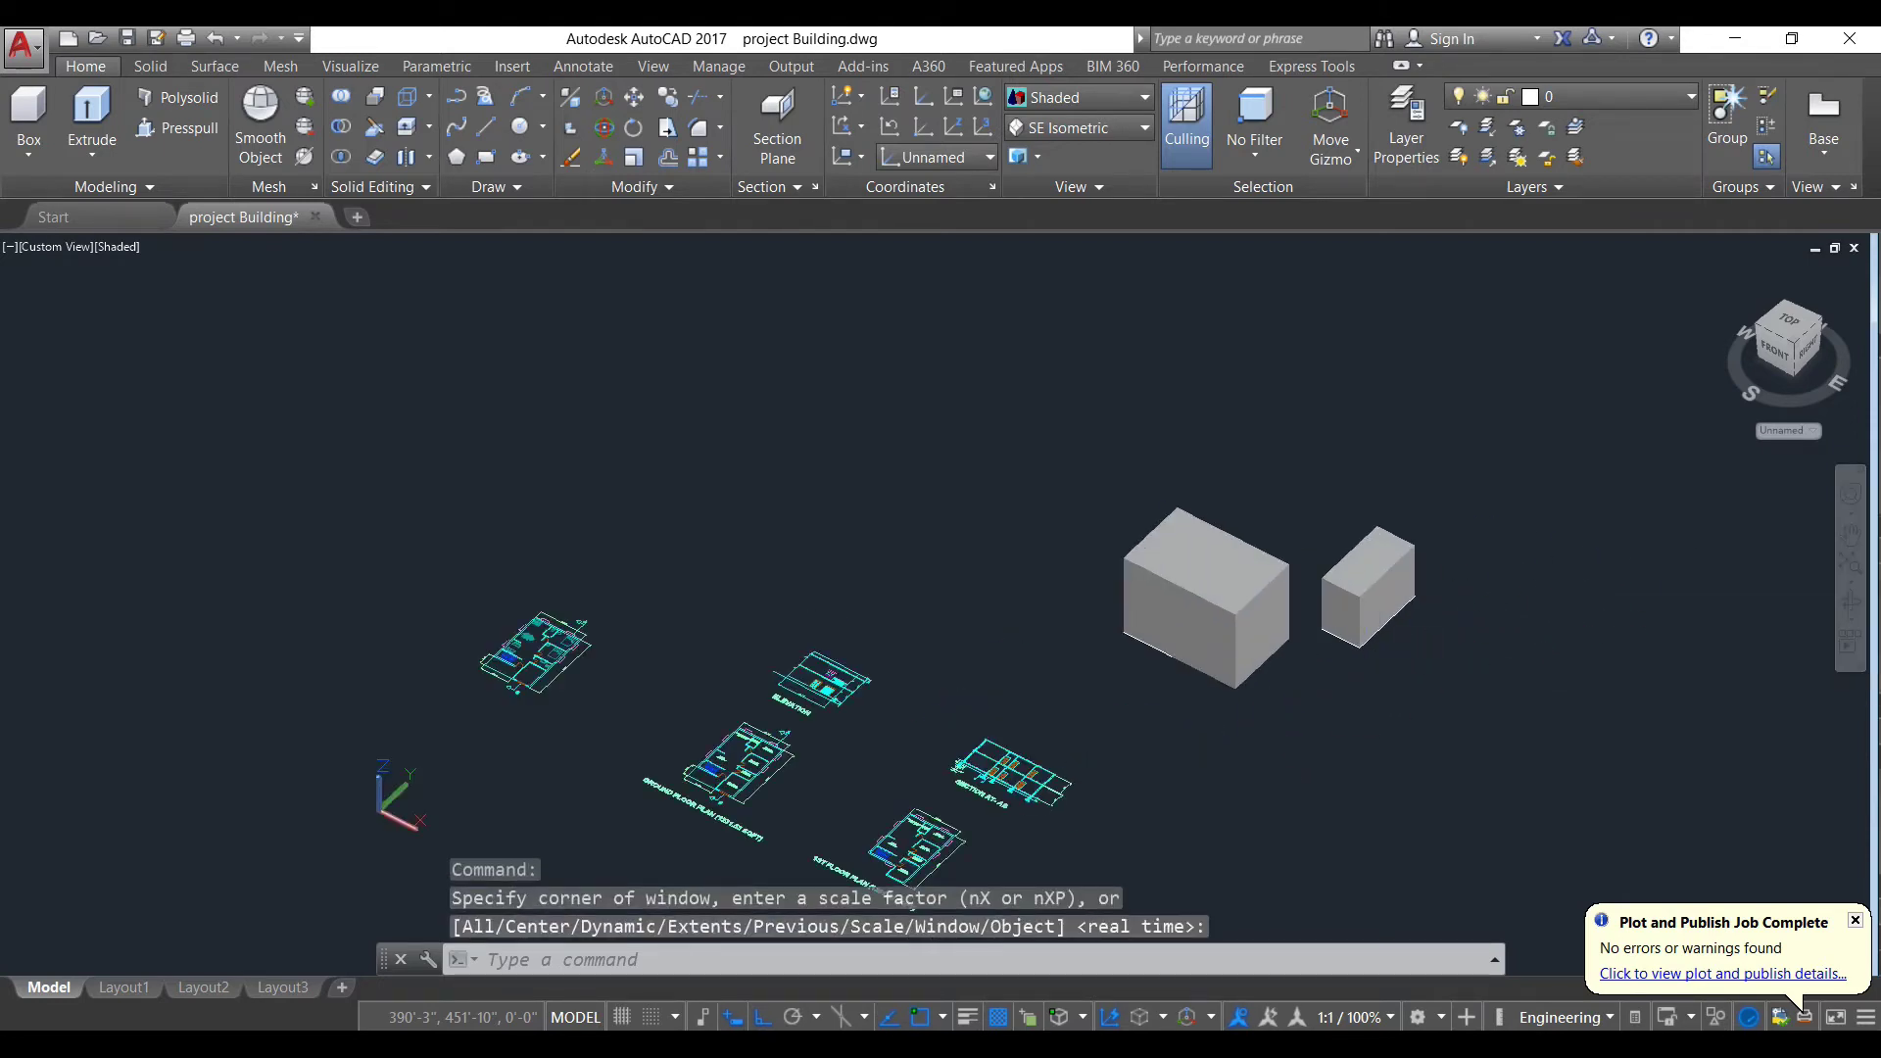
middle_click_drag(1219, 768, 1231, 674)
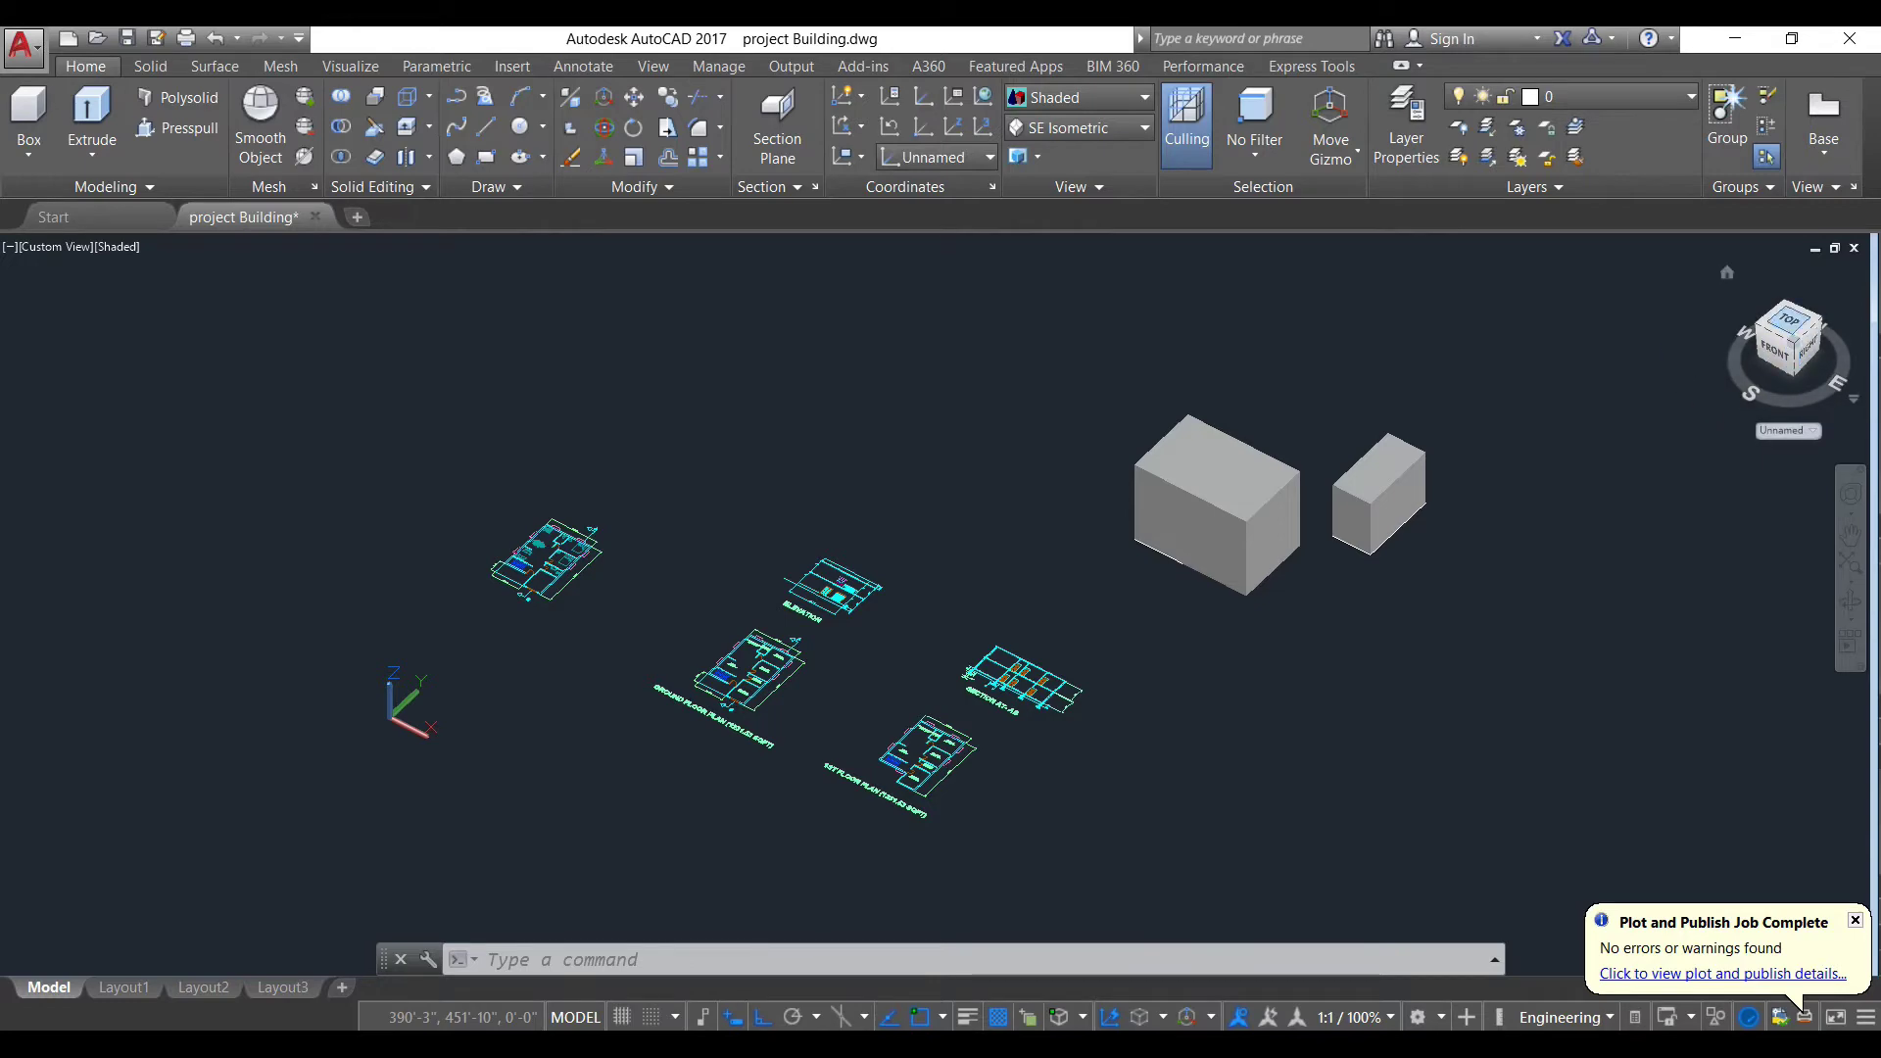
Step: View the model from the Top with the ViewCube, and return to the SE Isometric view framing the two boxes
left_click(1789, 321)
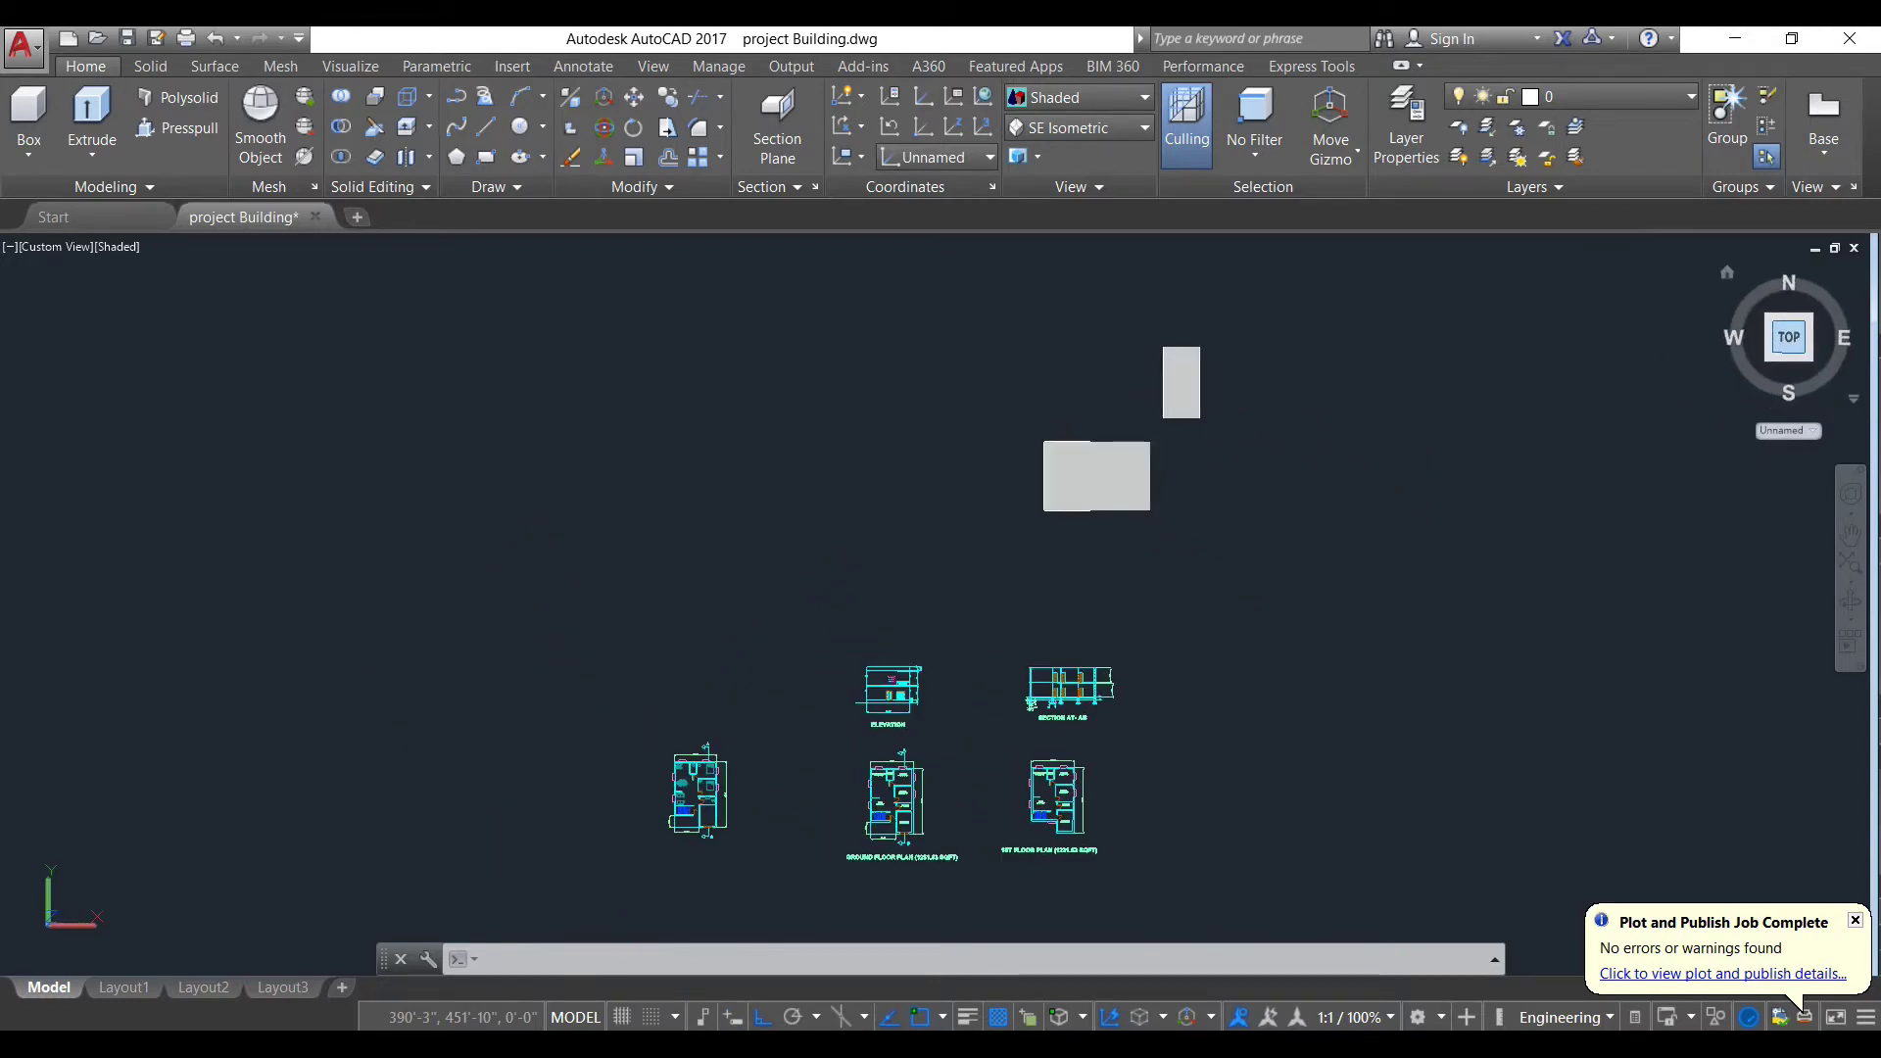
scroll(953, 756, "up", 2)
middle_click_drag(953, 756, 1007, 661)
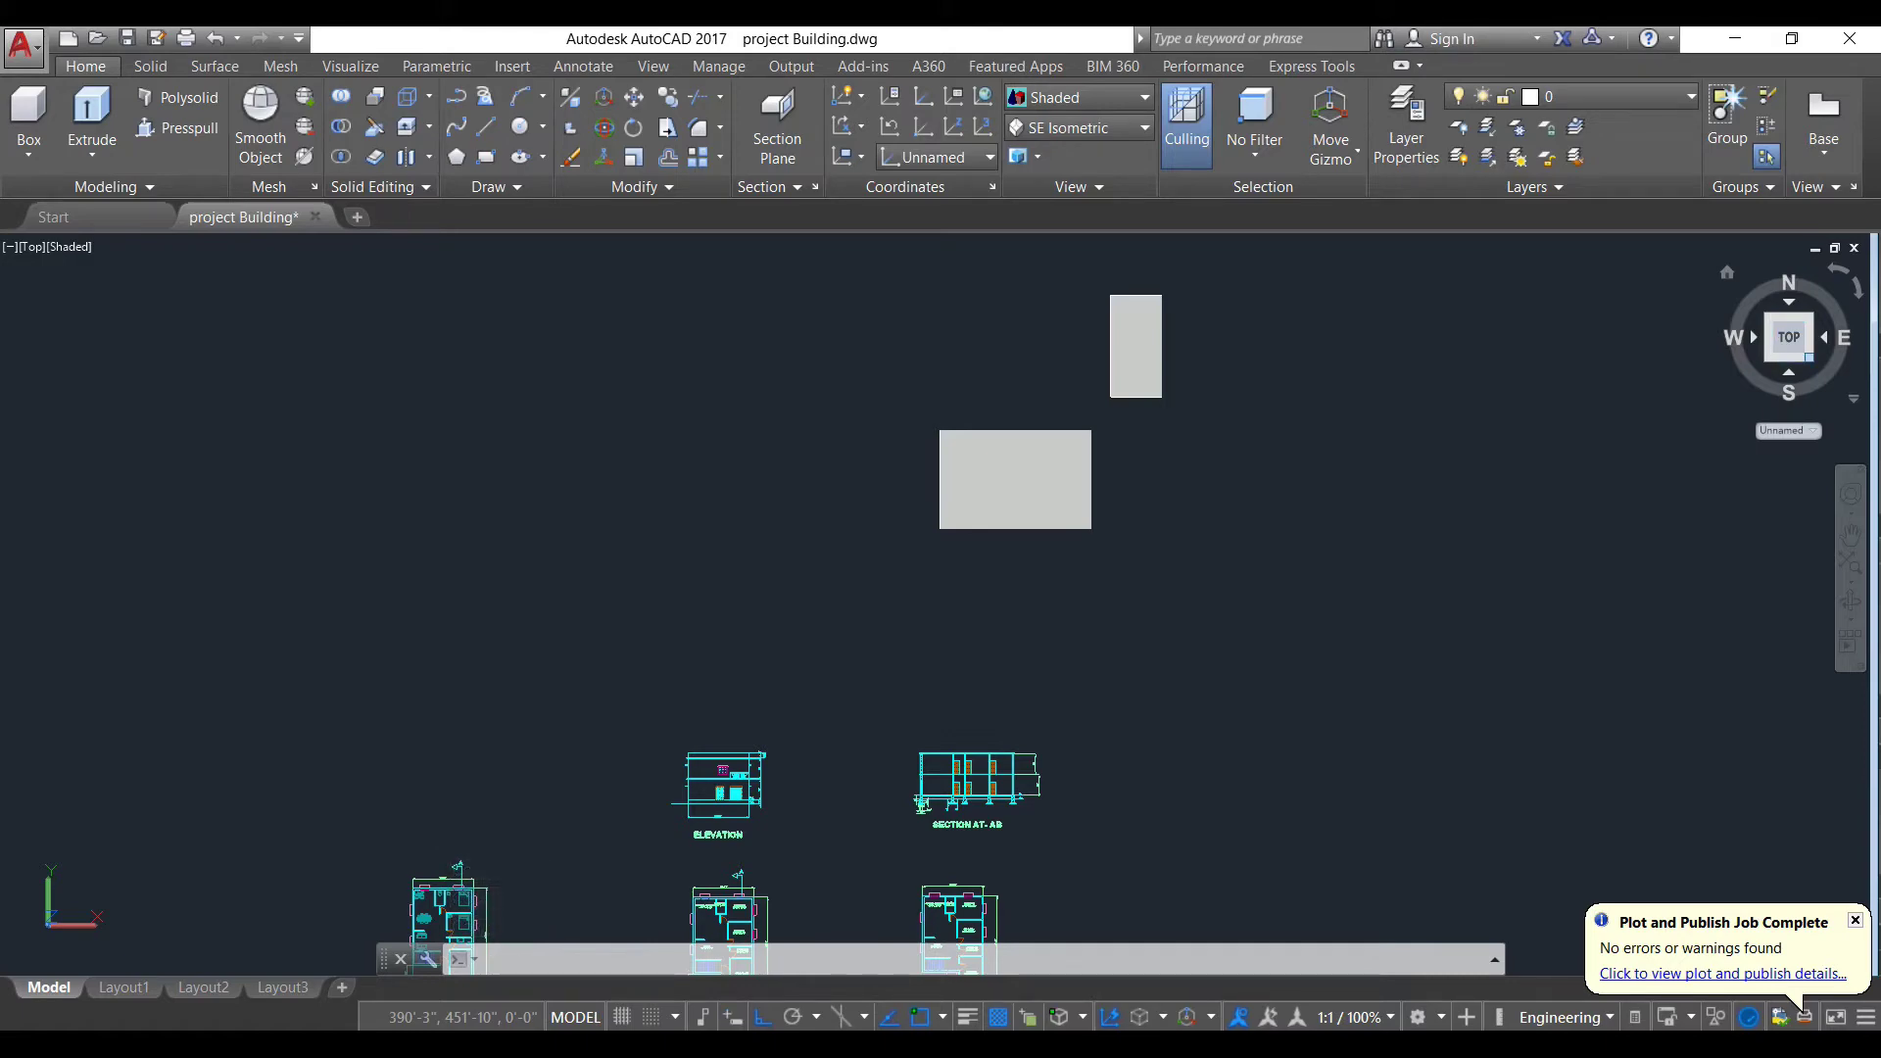
left_click(1810, 358)
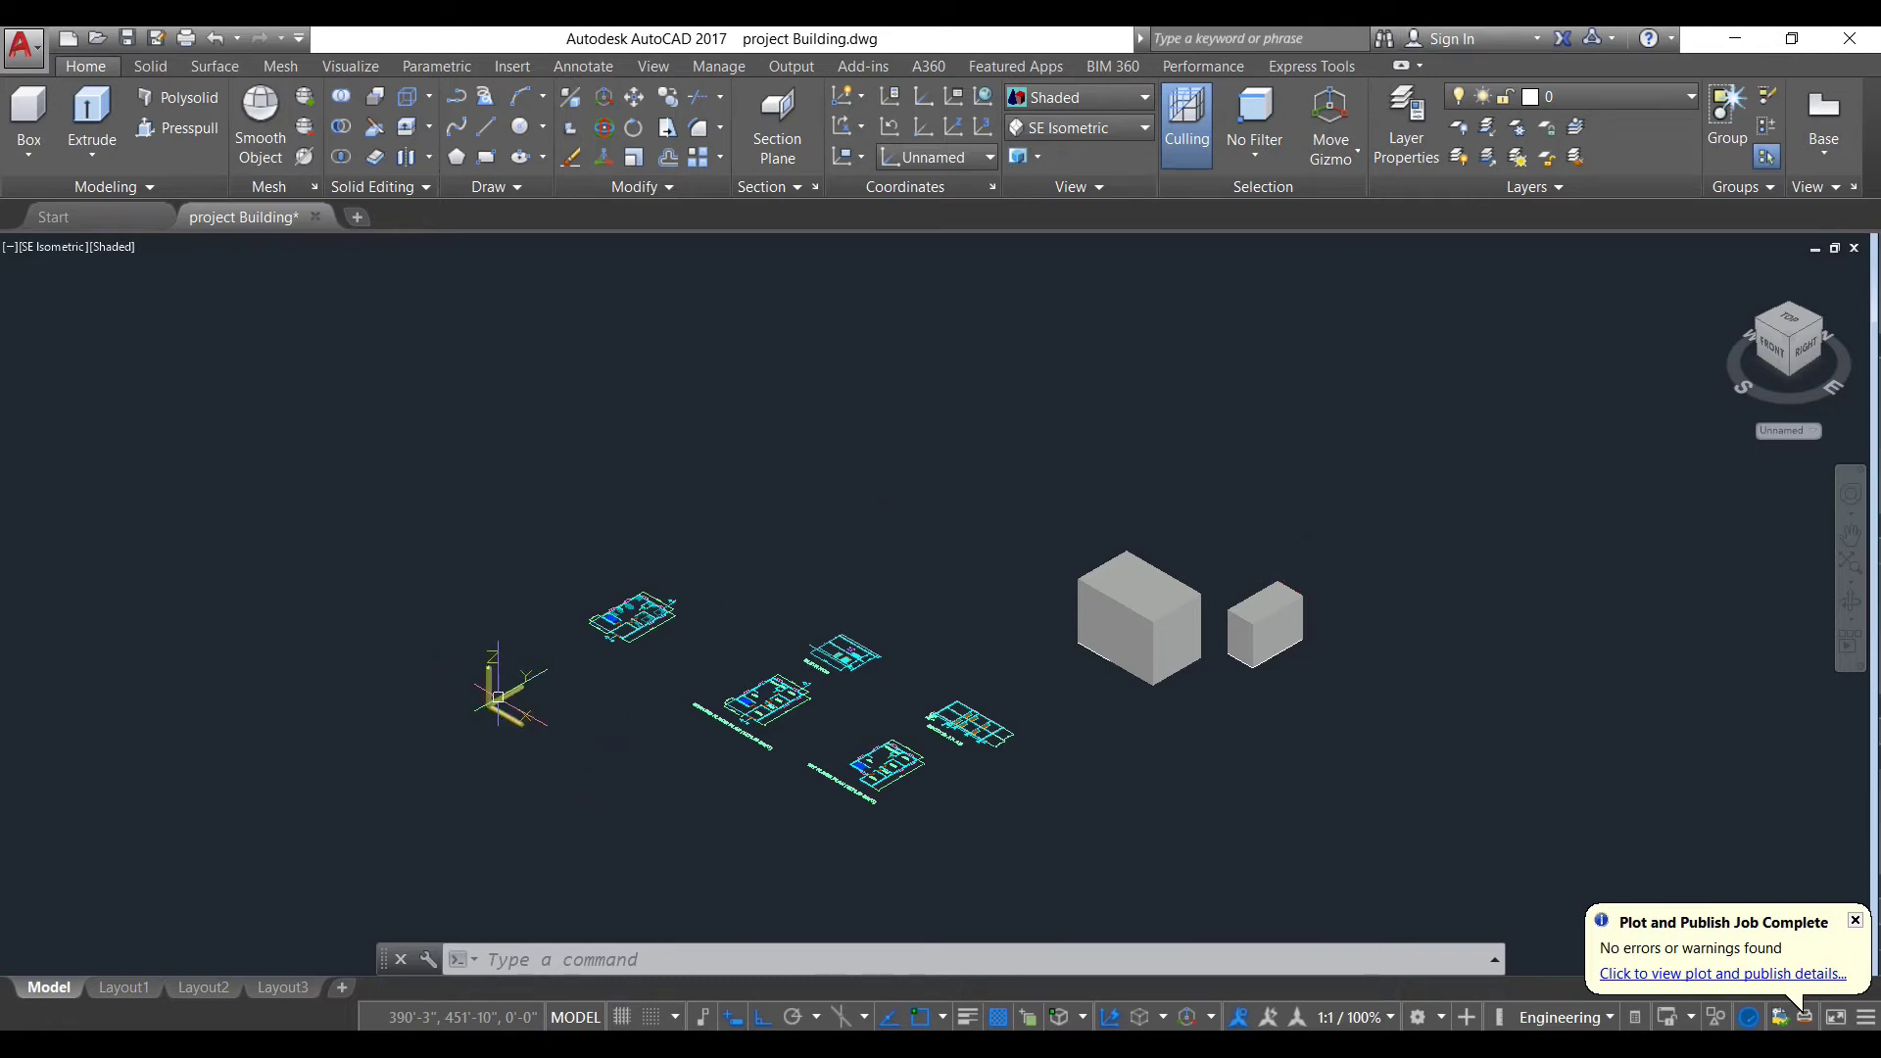
scroll(498, 698, "up", 2)
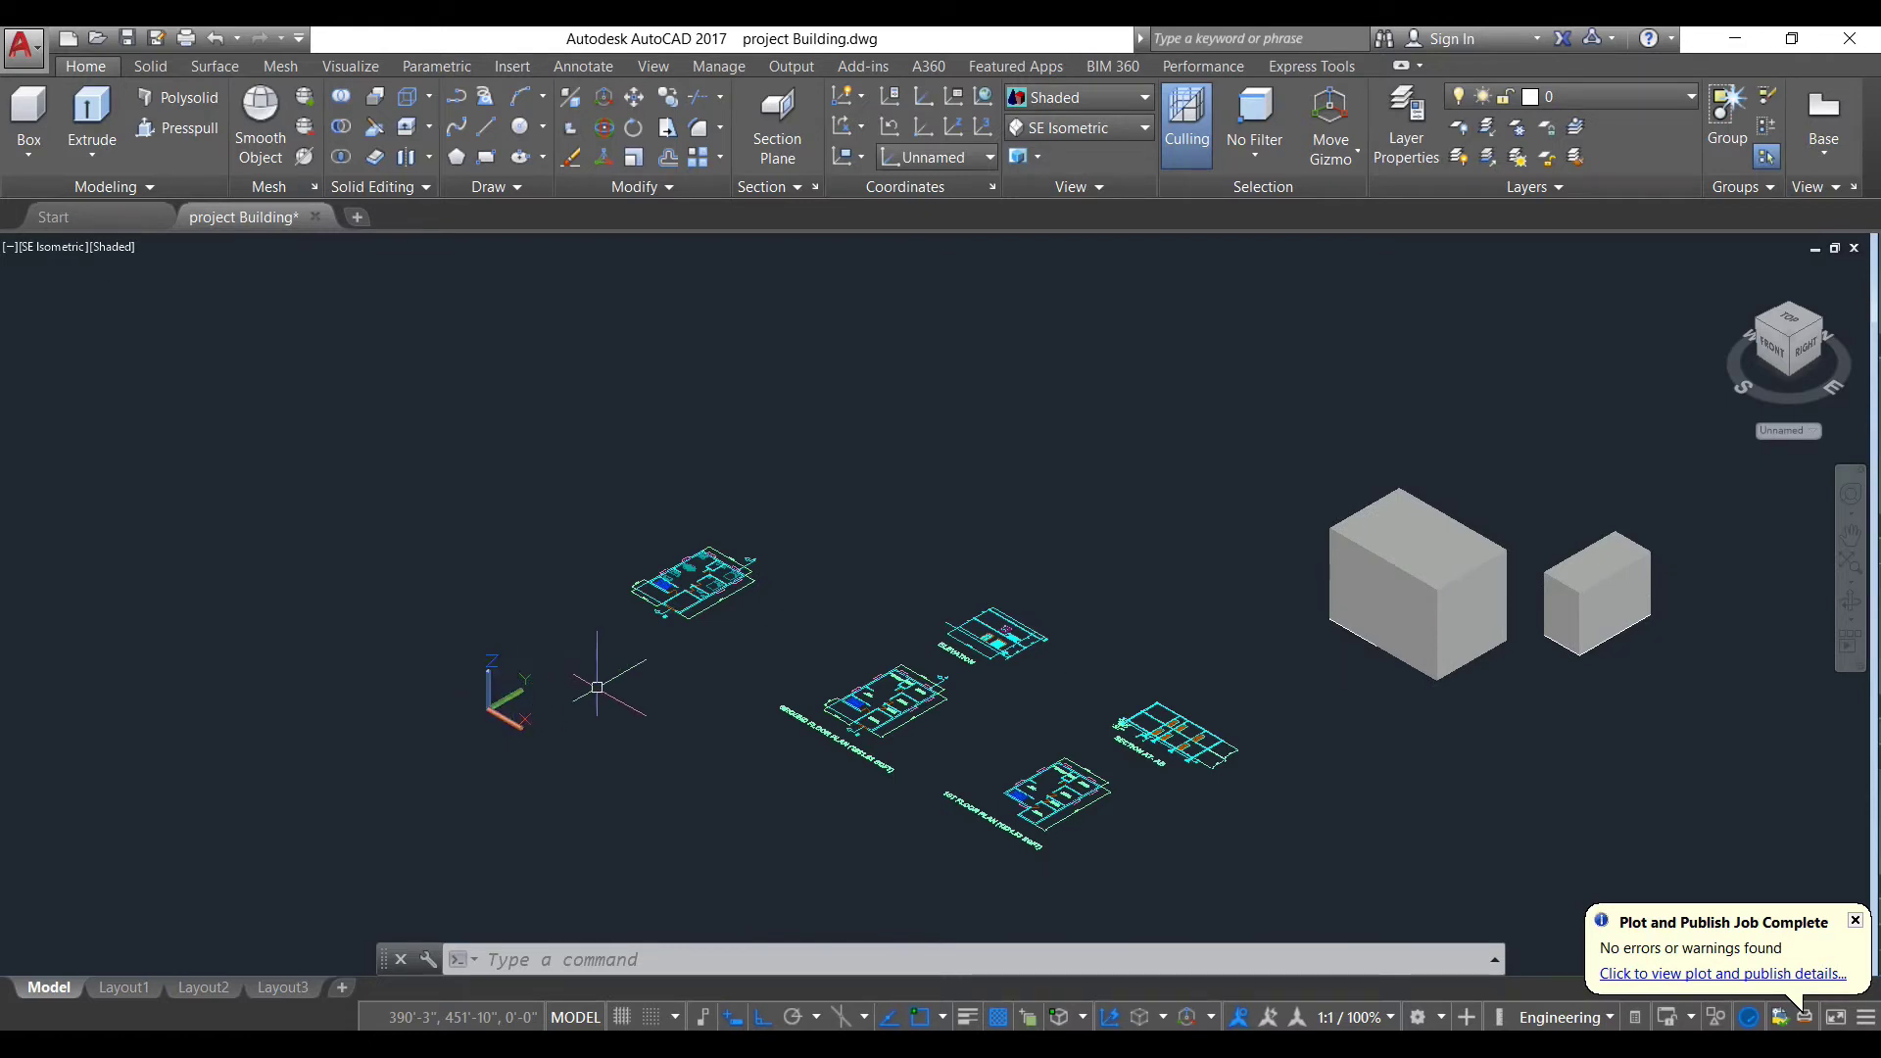
scroll(1372, 618, "down", 2)
middle_click_drag(1373, 617, 939, 554)
scroll(974, 506, "up", 3)
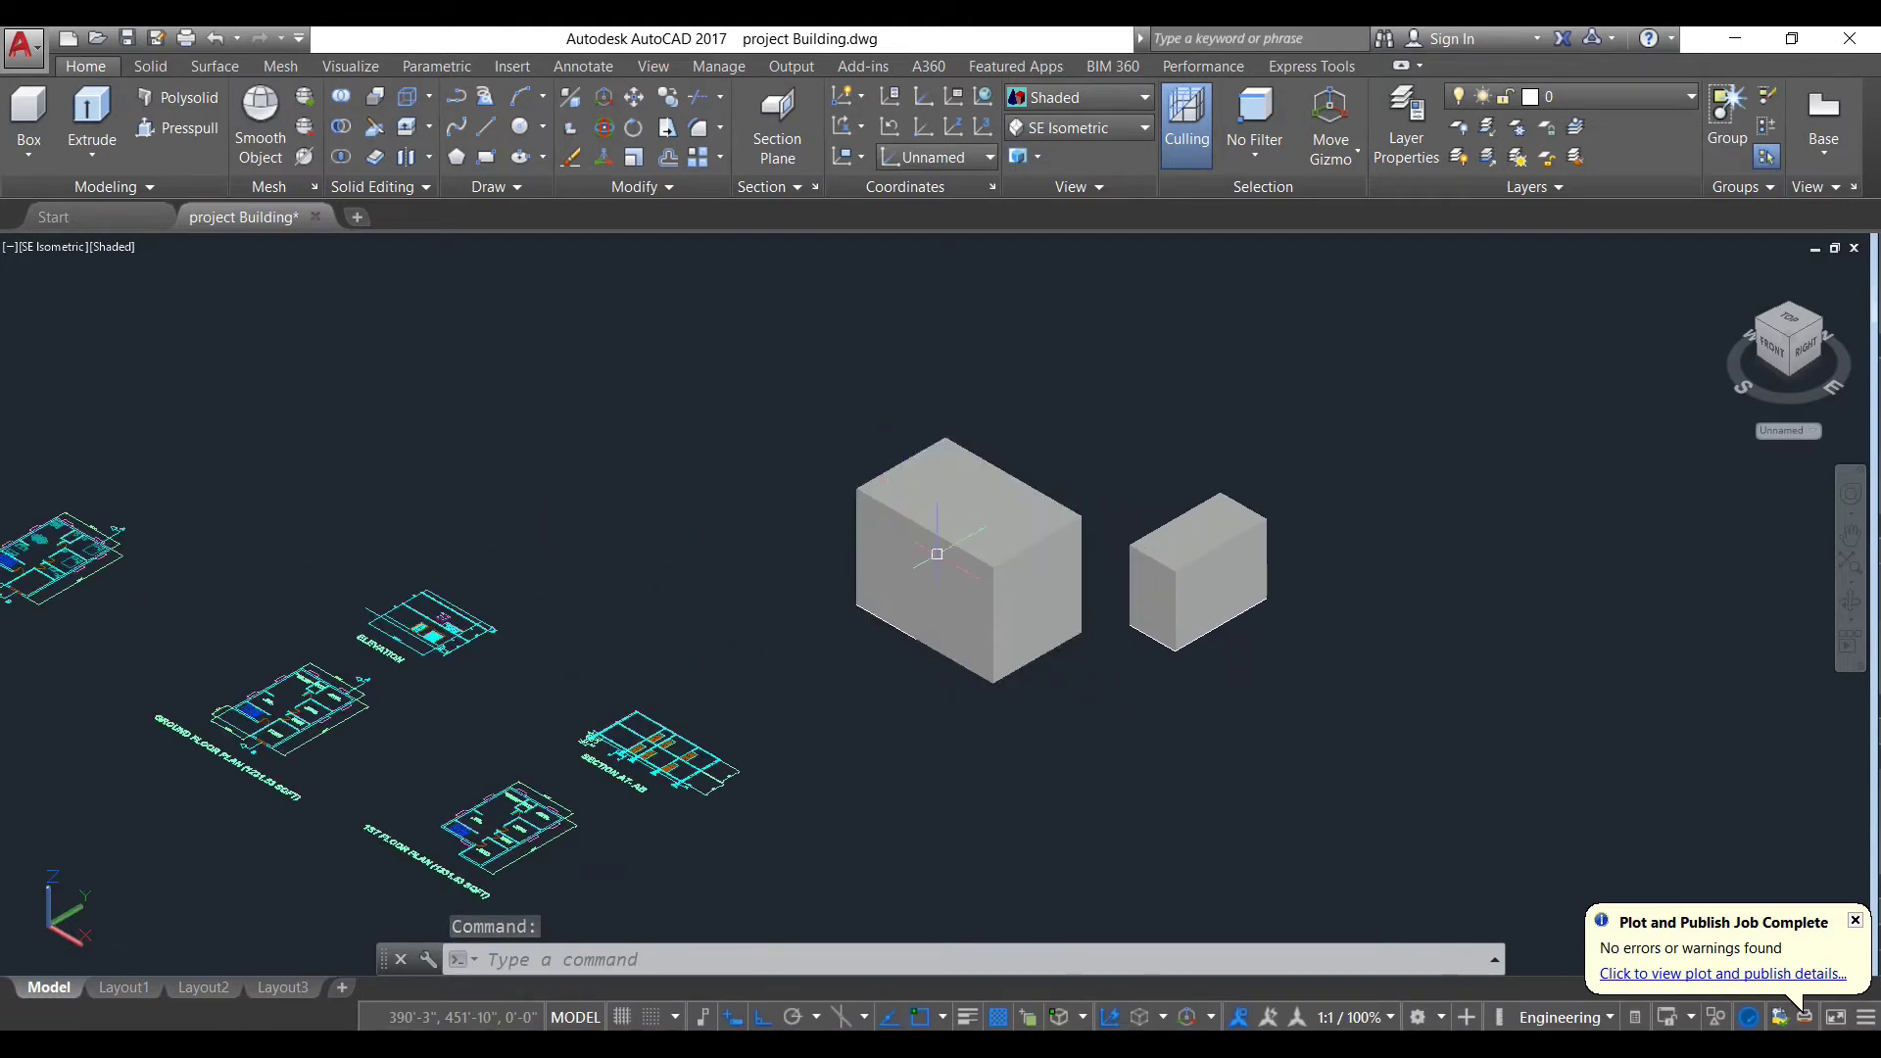
scroll(1017, 668, "up", 3)
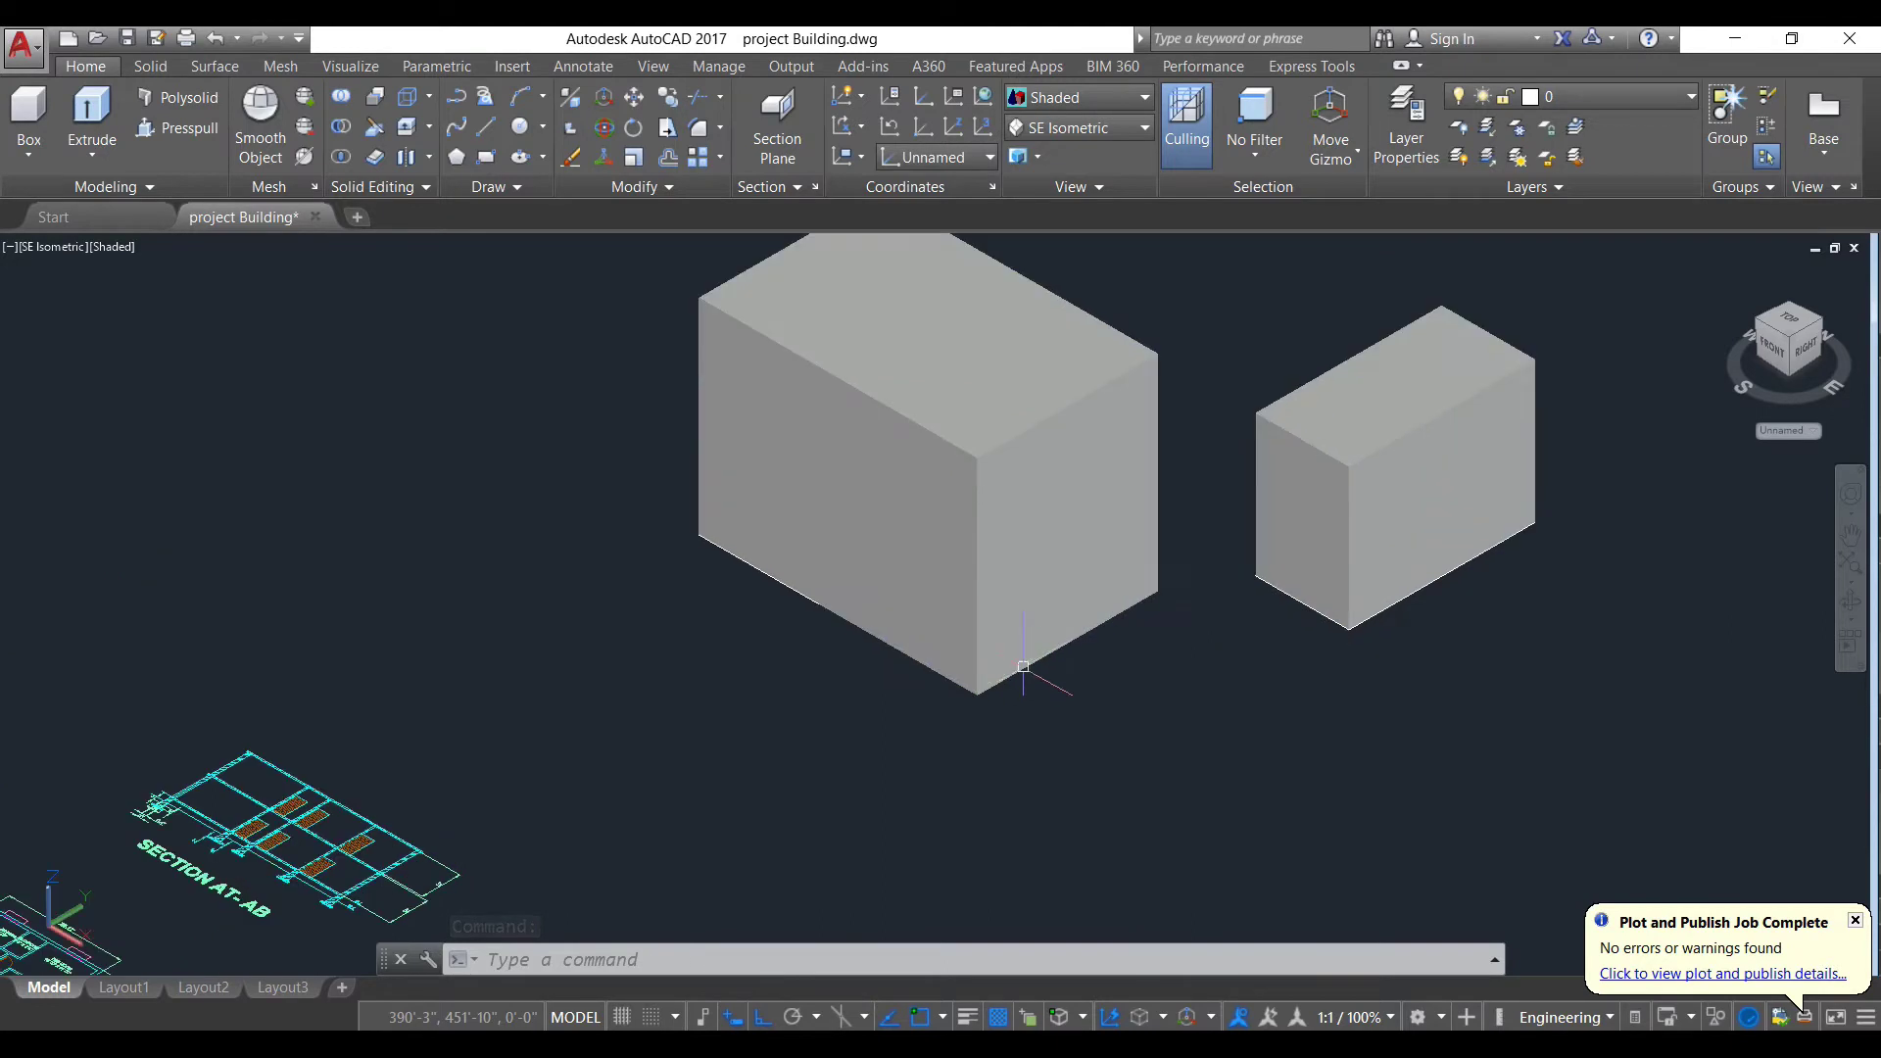
scroll(1072, 494, "down", 2)
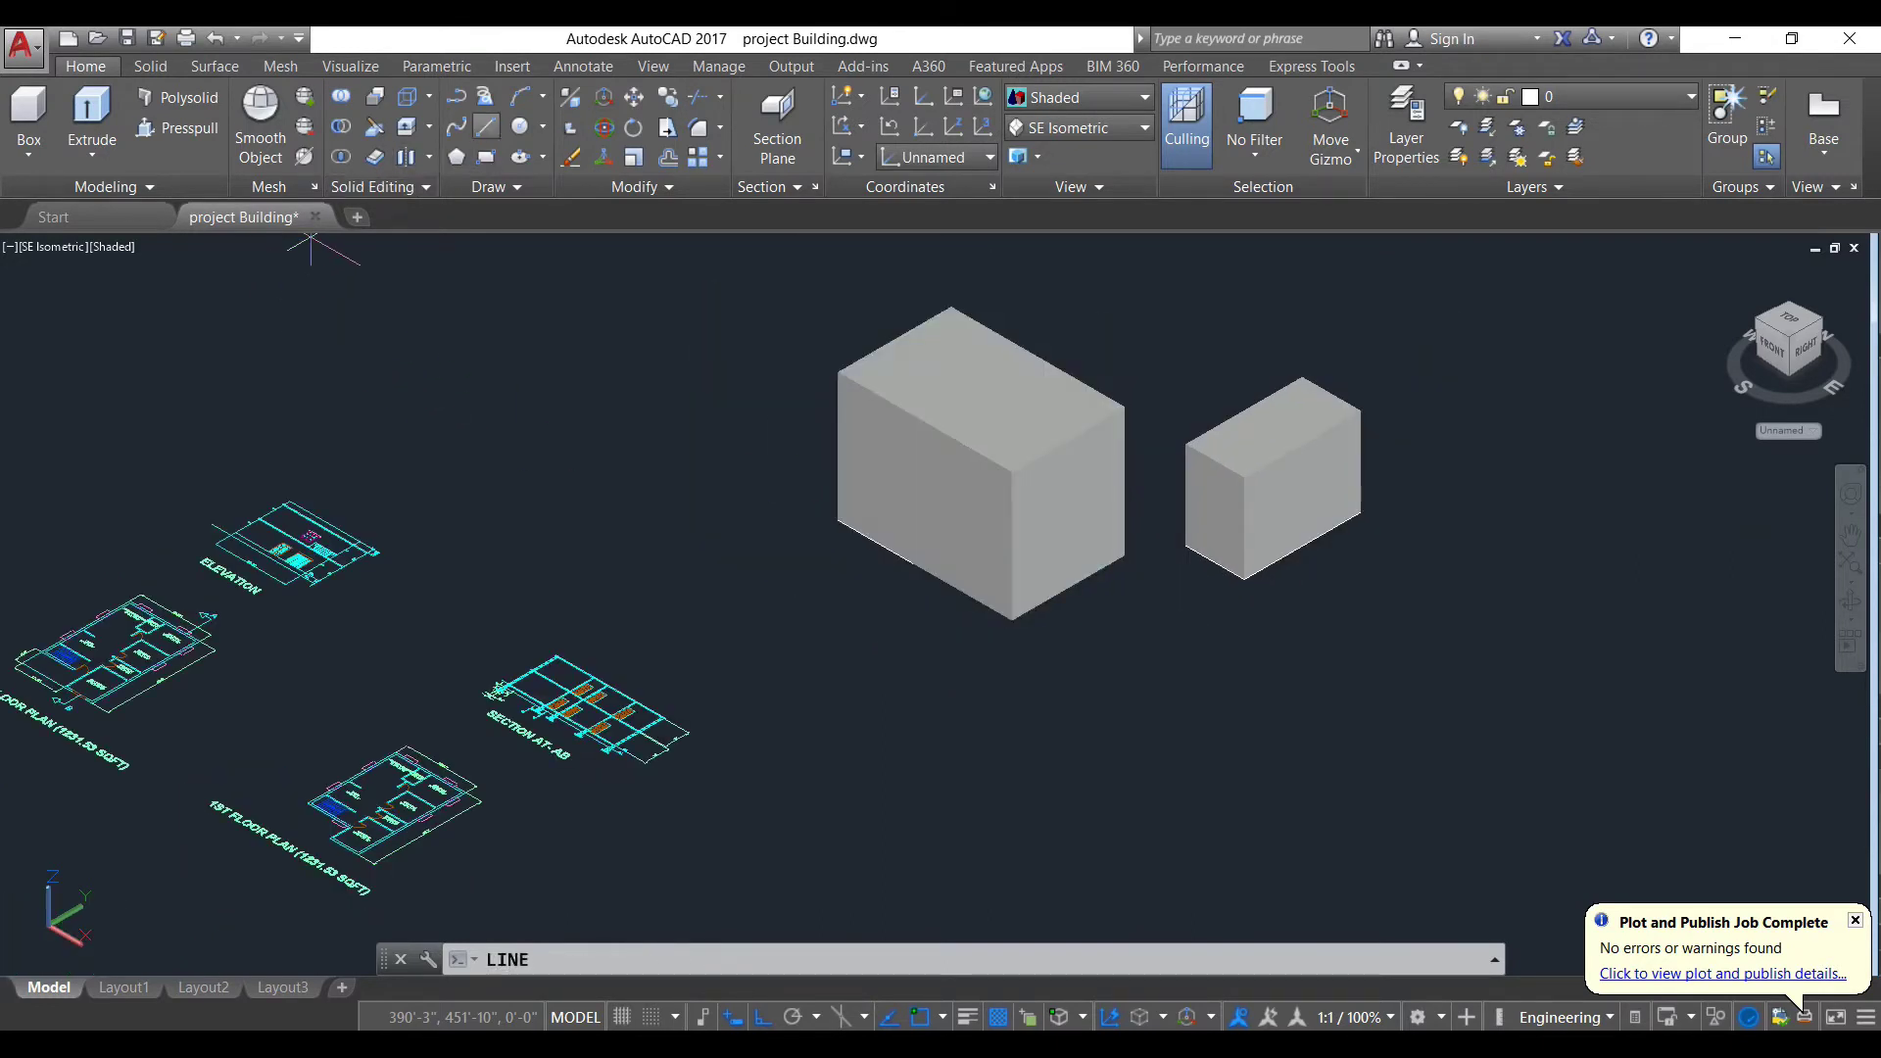
Step: Align the UCS to the large box's end face, with its origin at the lower near corner, X along the base edge and Y upward
key("Return")
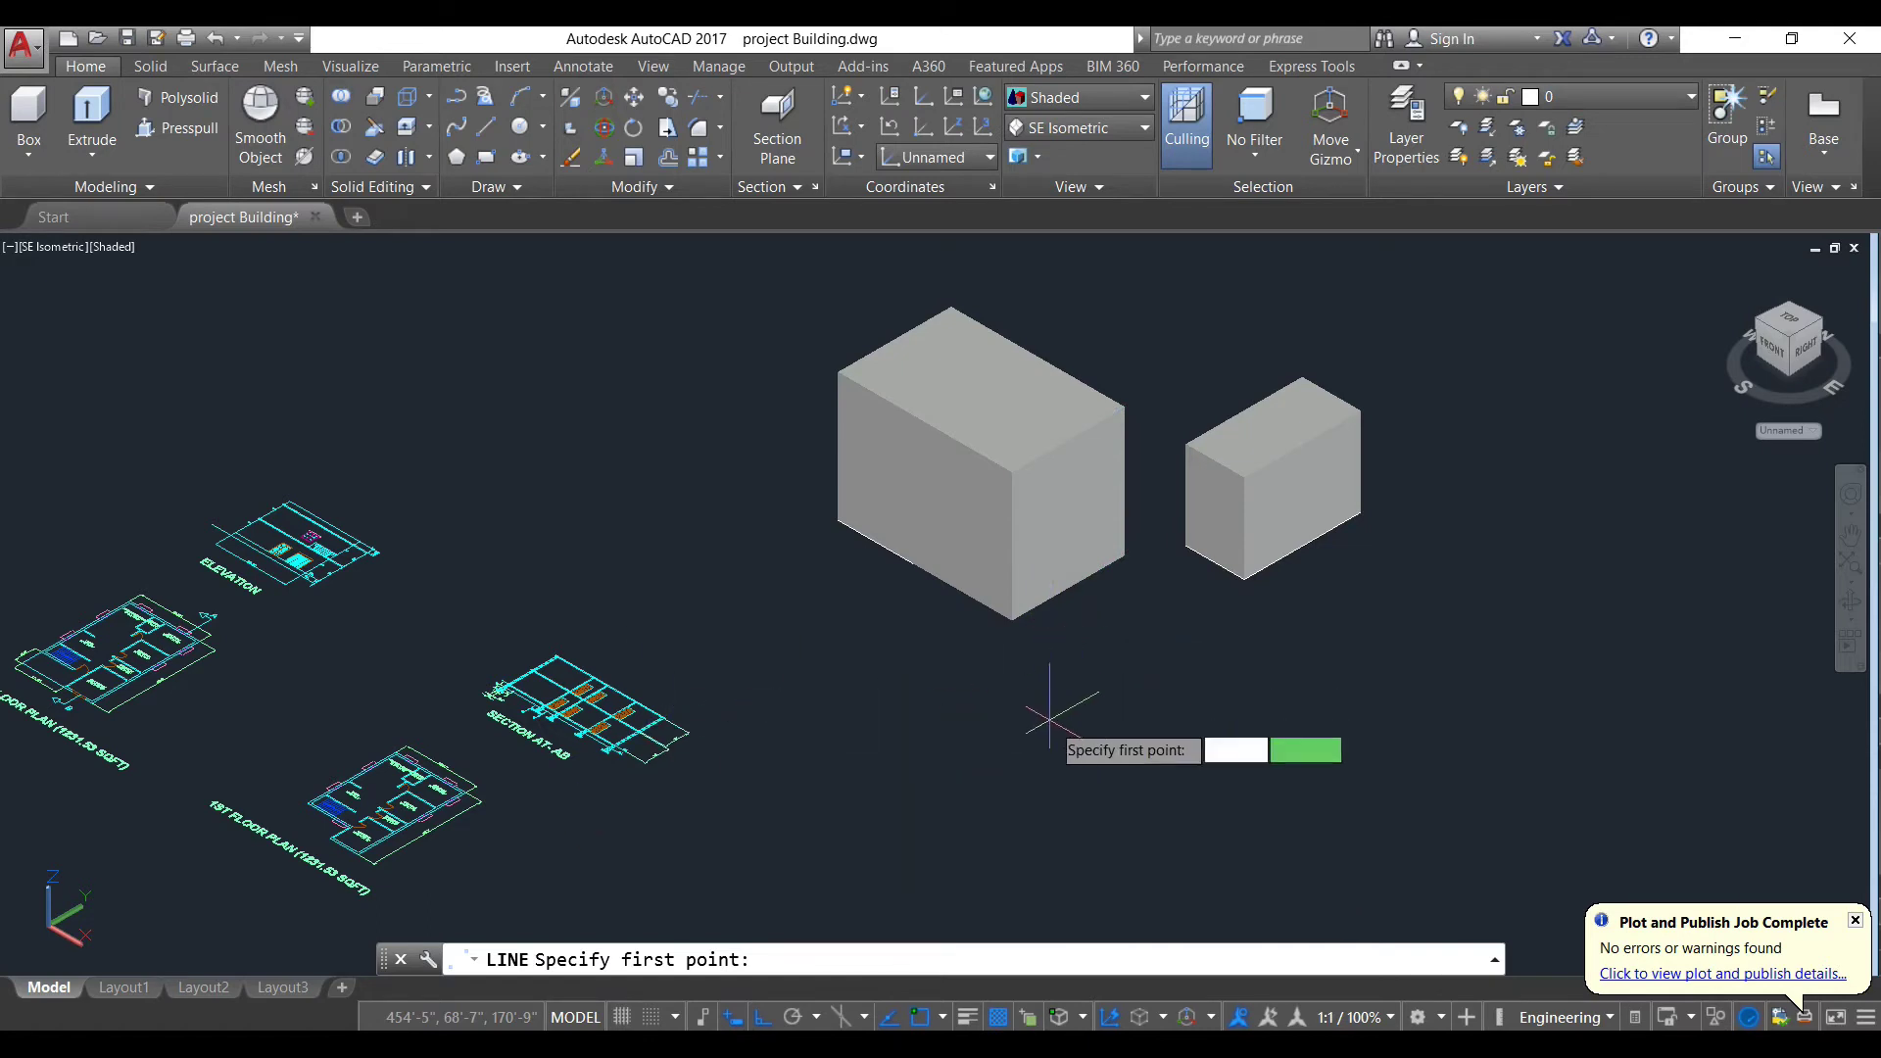
key("Escape")
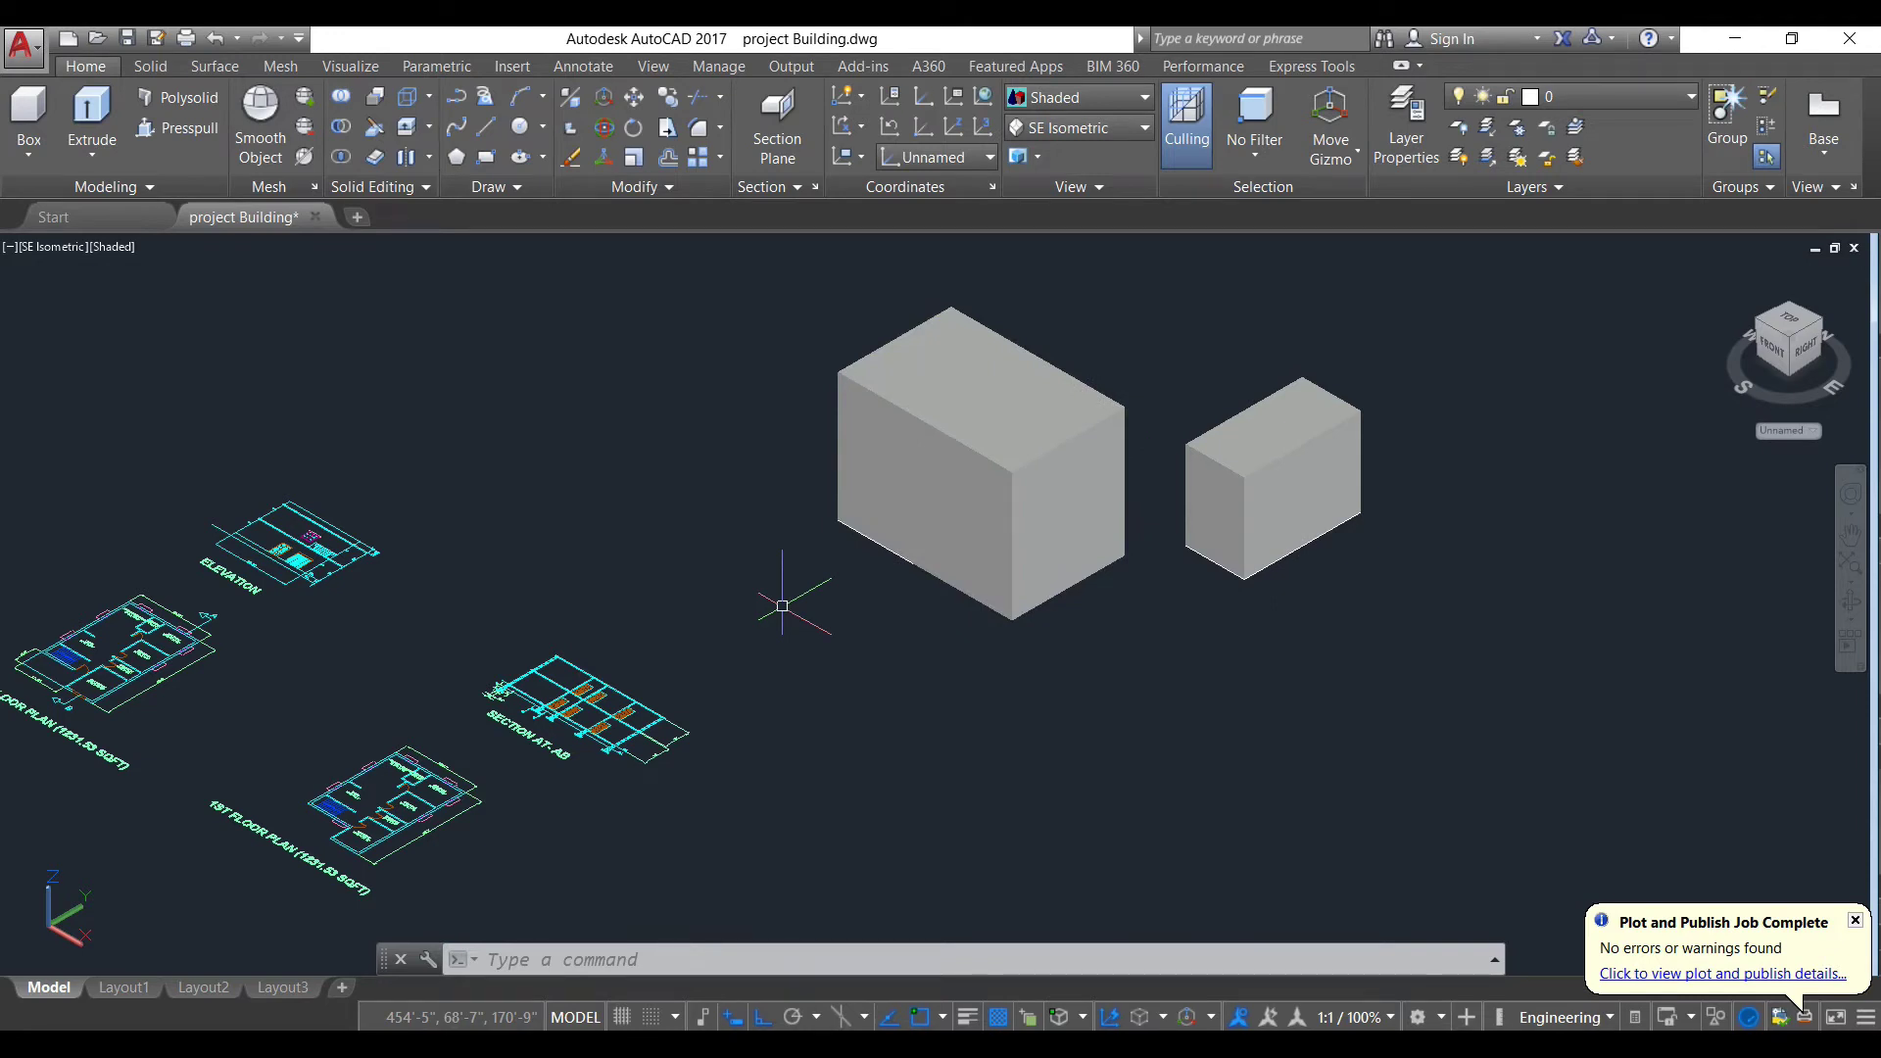
type("cs")
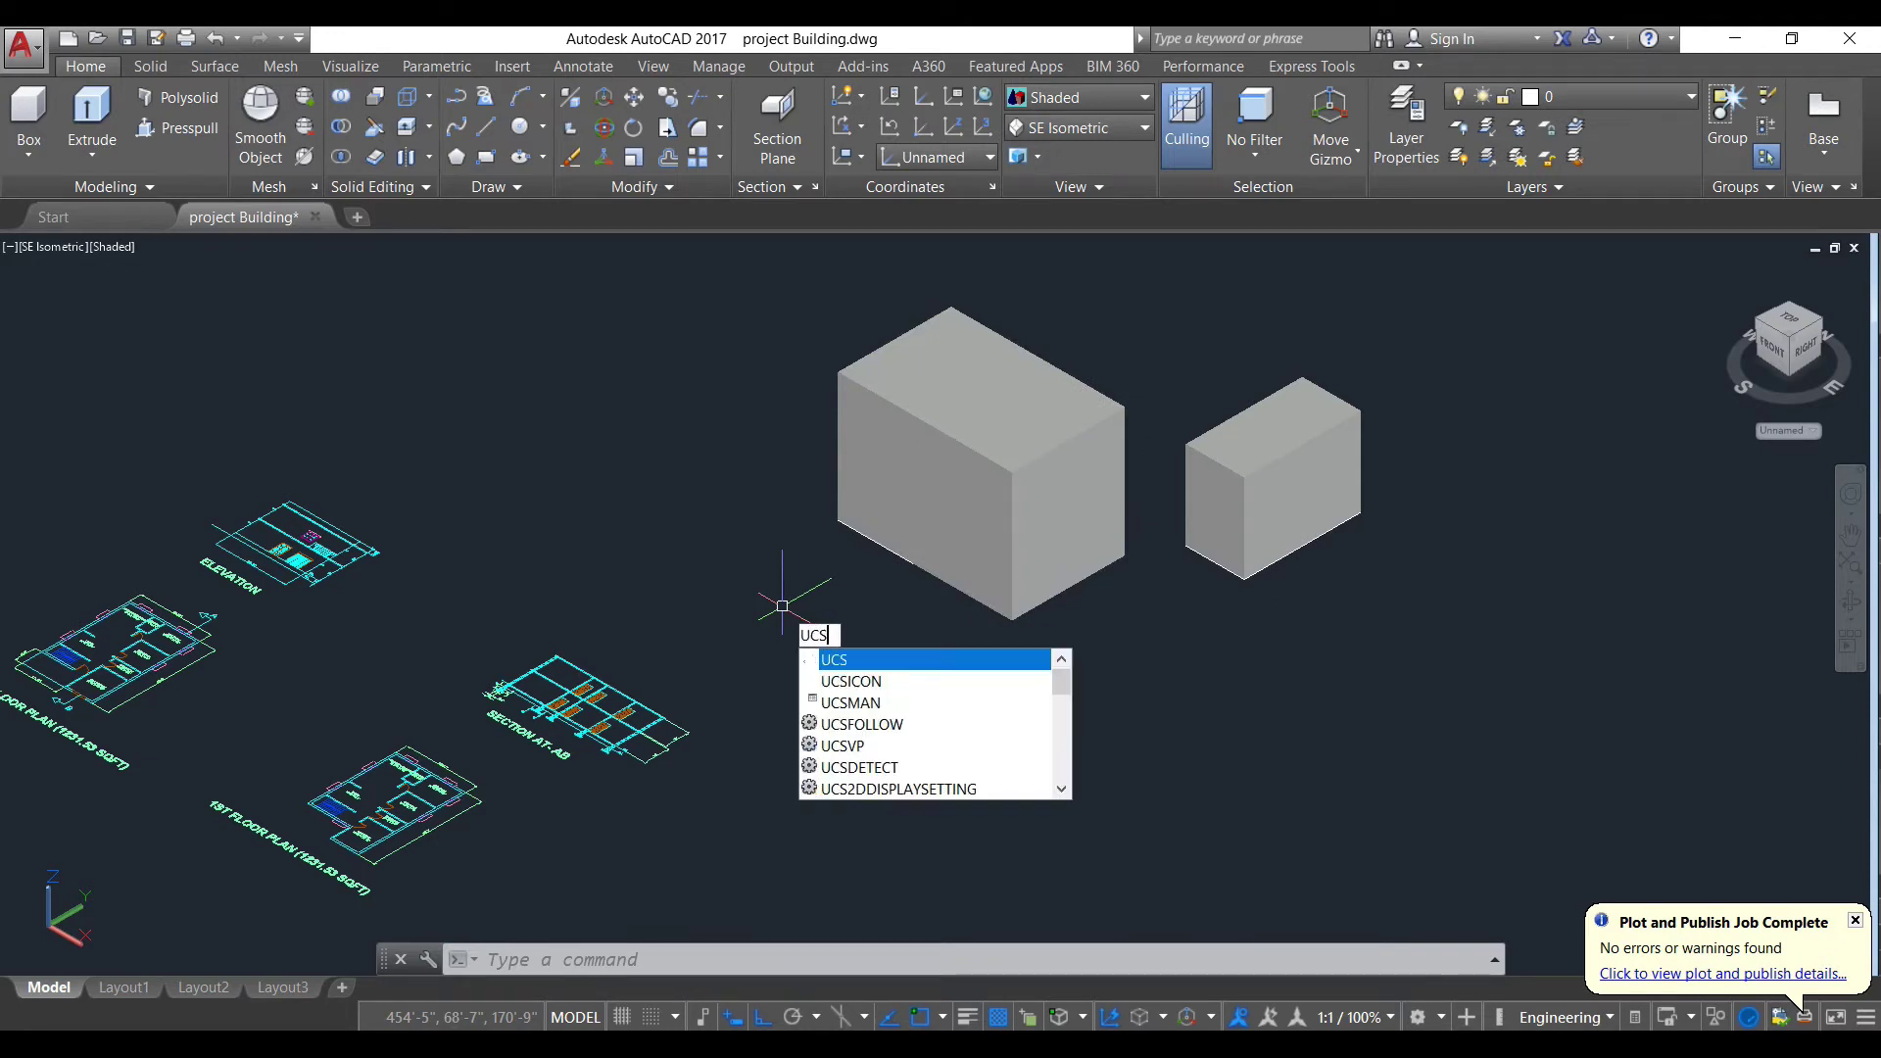
key("Return")
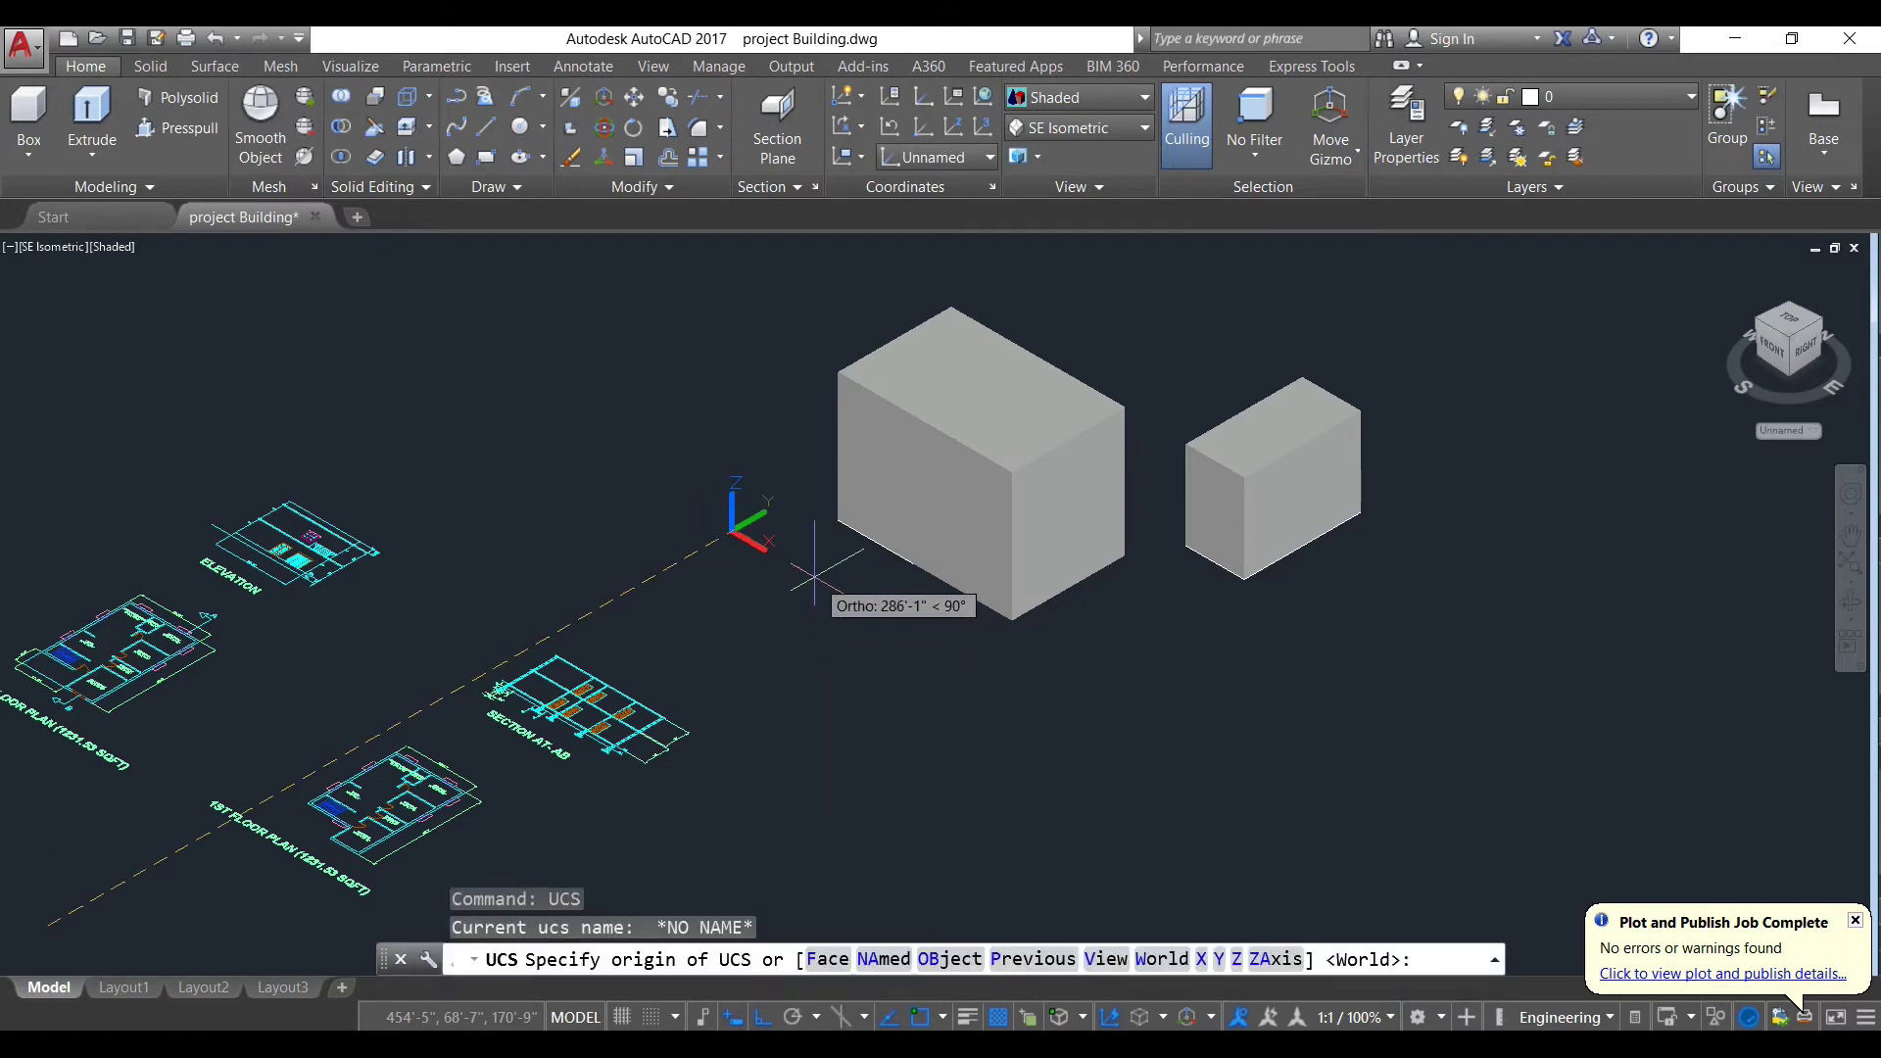
scroll(1017, 627, "up", 2)
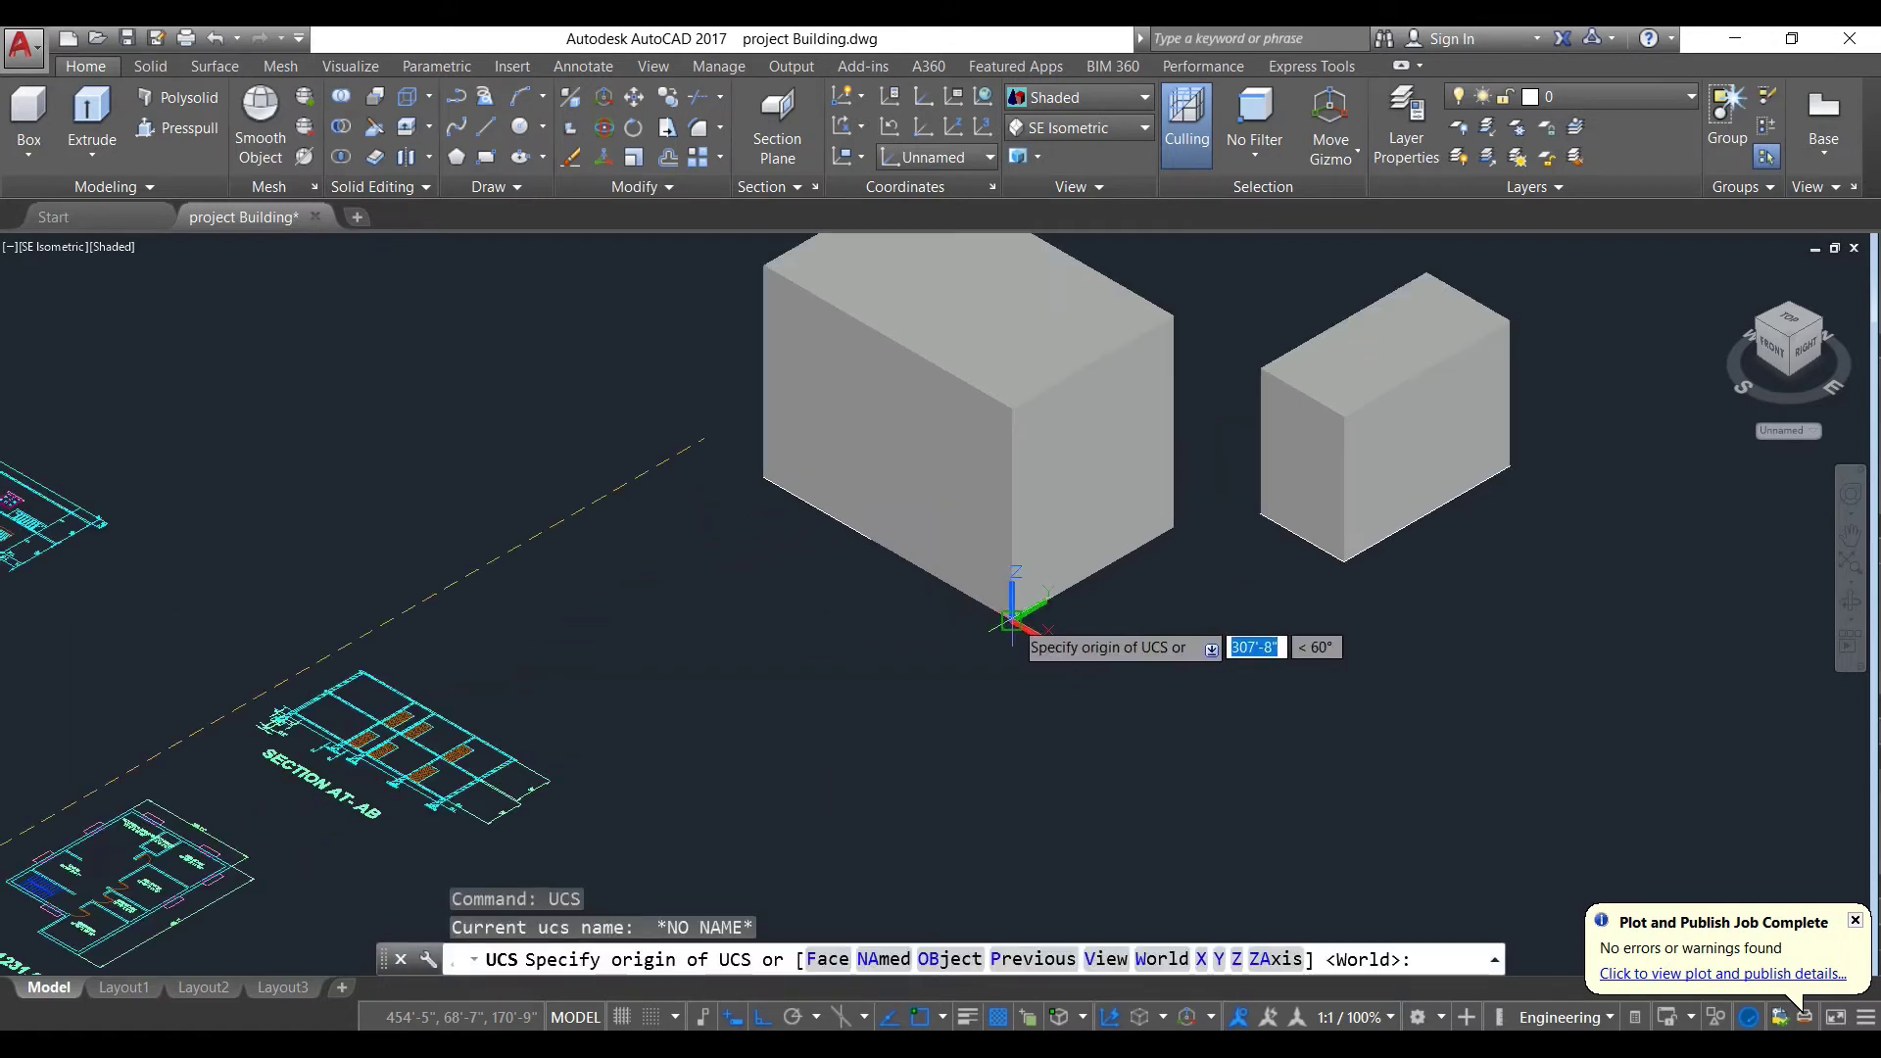
middle_click_drag(1019, 634, 872, 733)
left_click(871, 733)
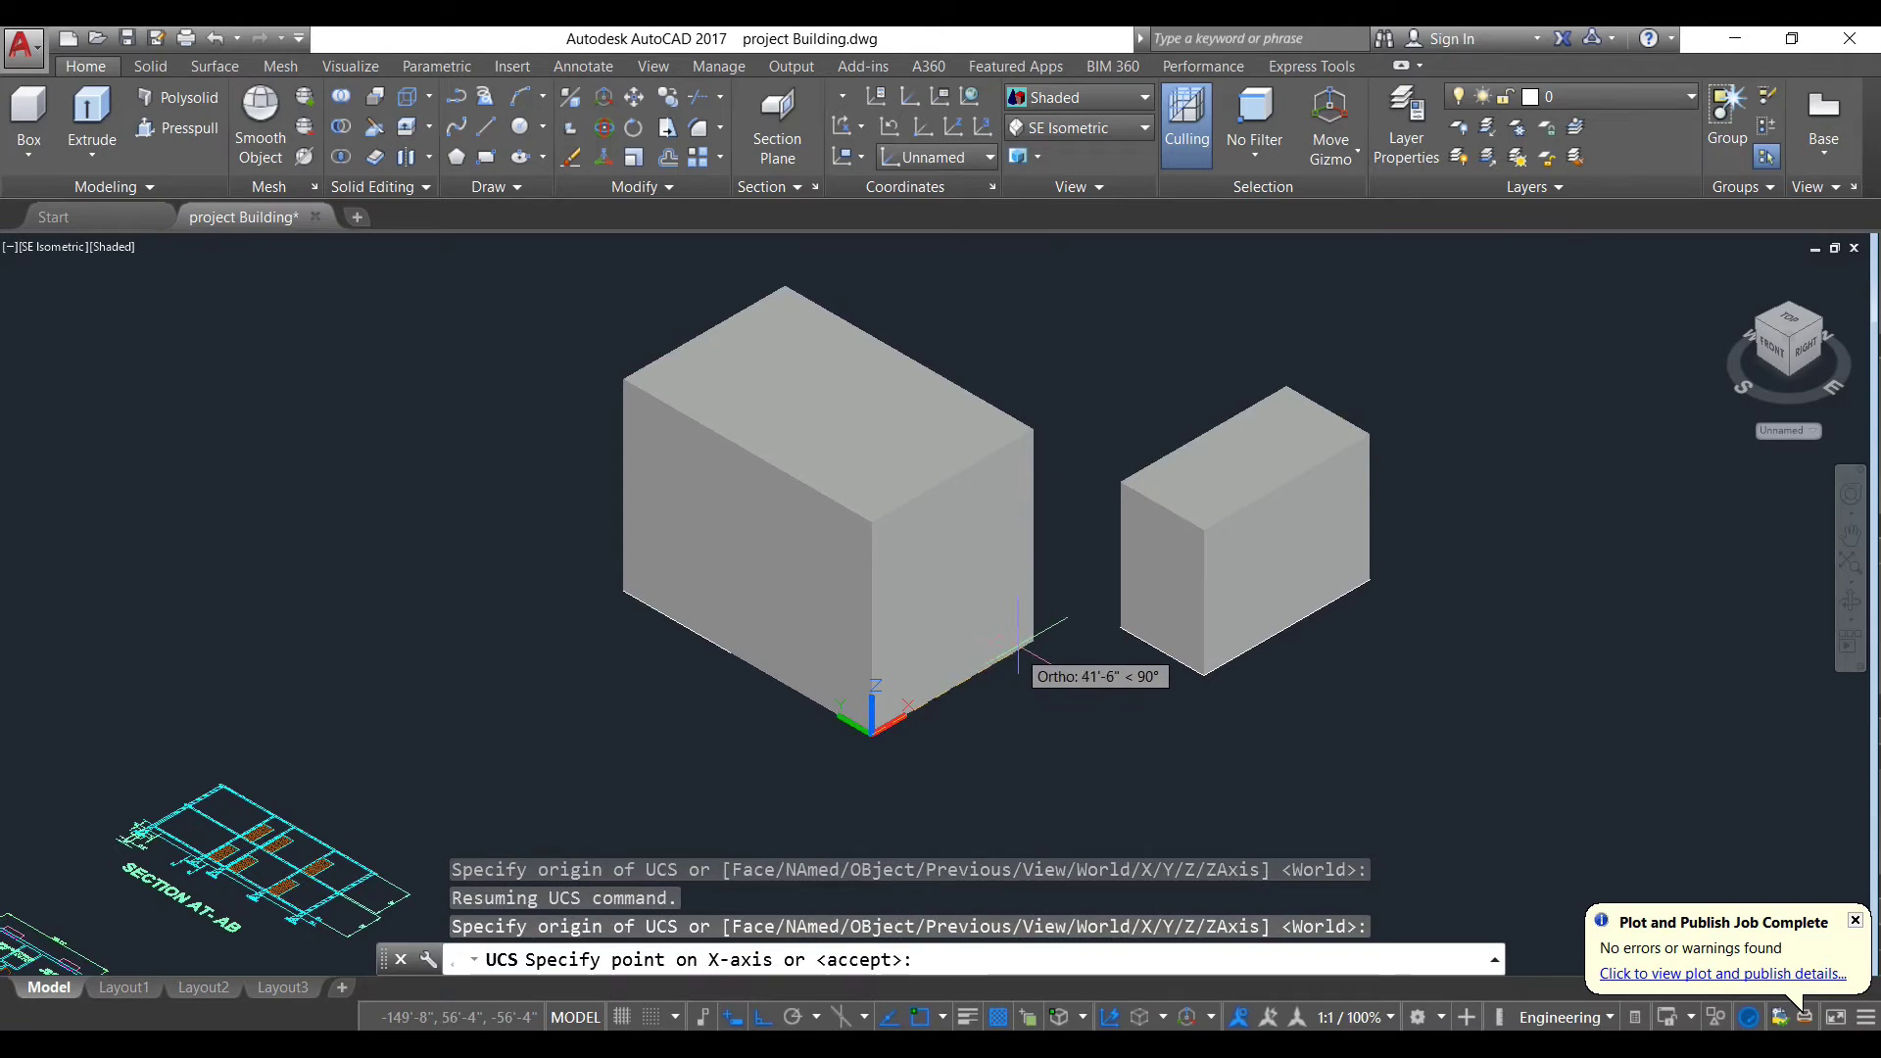
left_click(1034, 642)
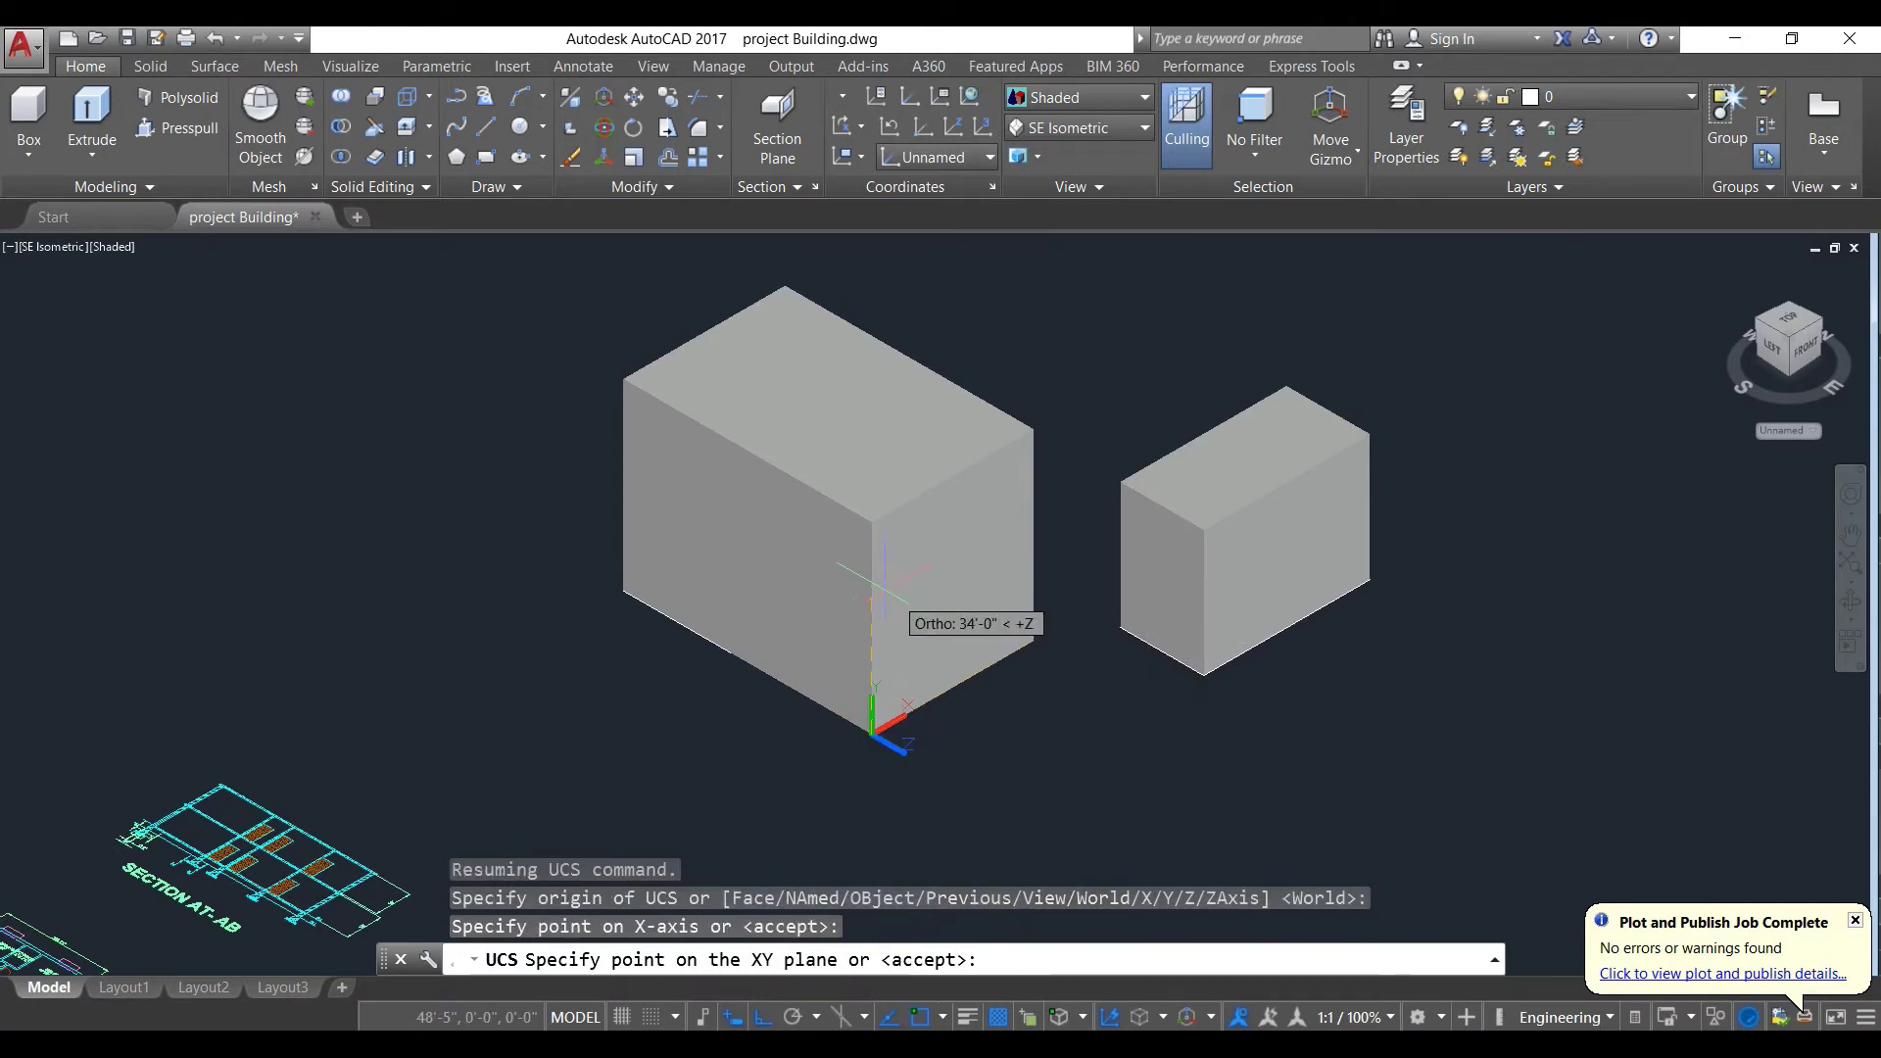
left_click(870, 525)
scroll(1025, 756, "down", 3)
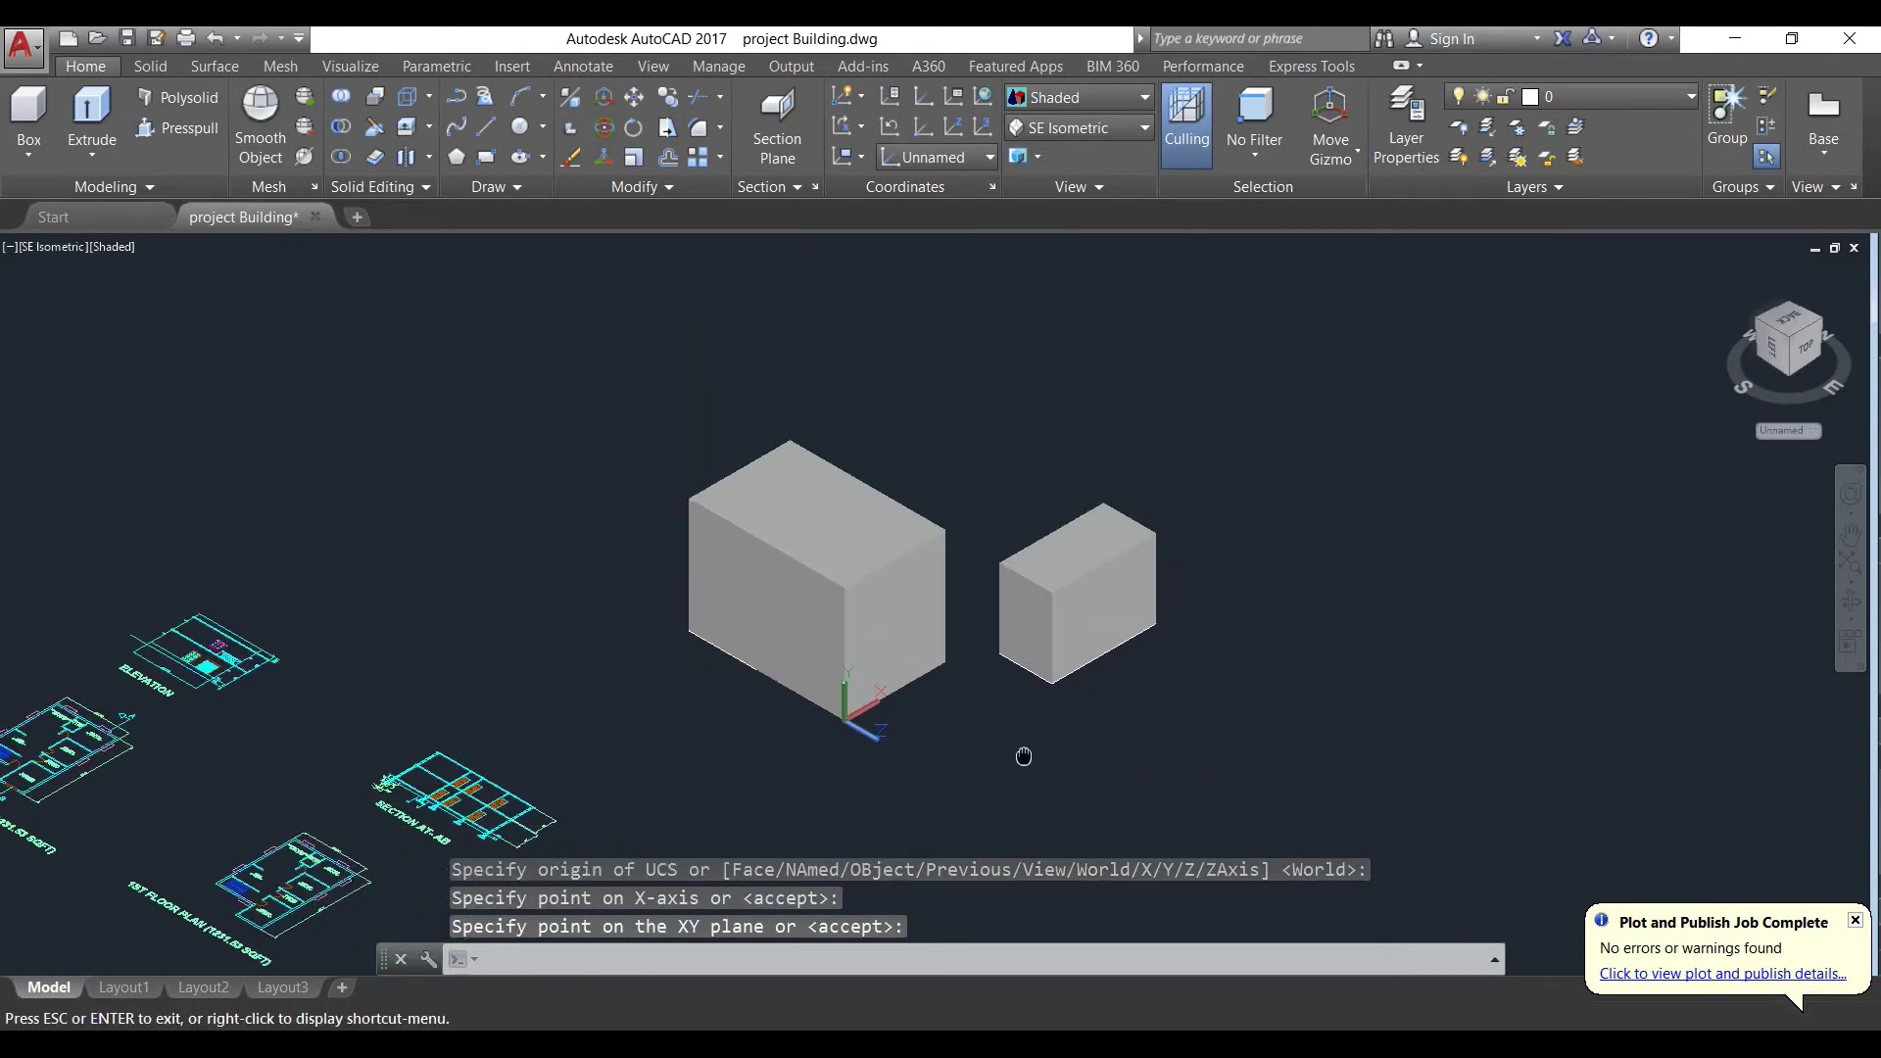
Step: Draw a diagonal line across the large box's end face, from its upper near corner to its lower far corner
scroll(971, 734, "up", 2)
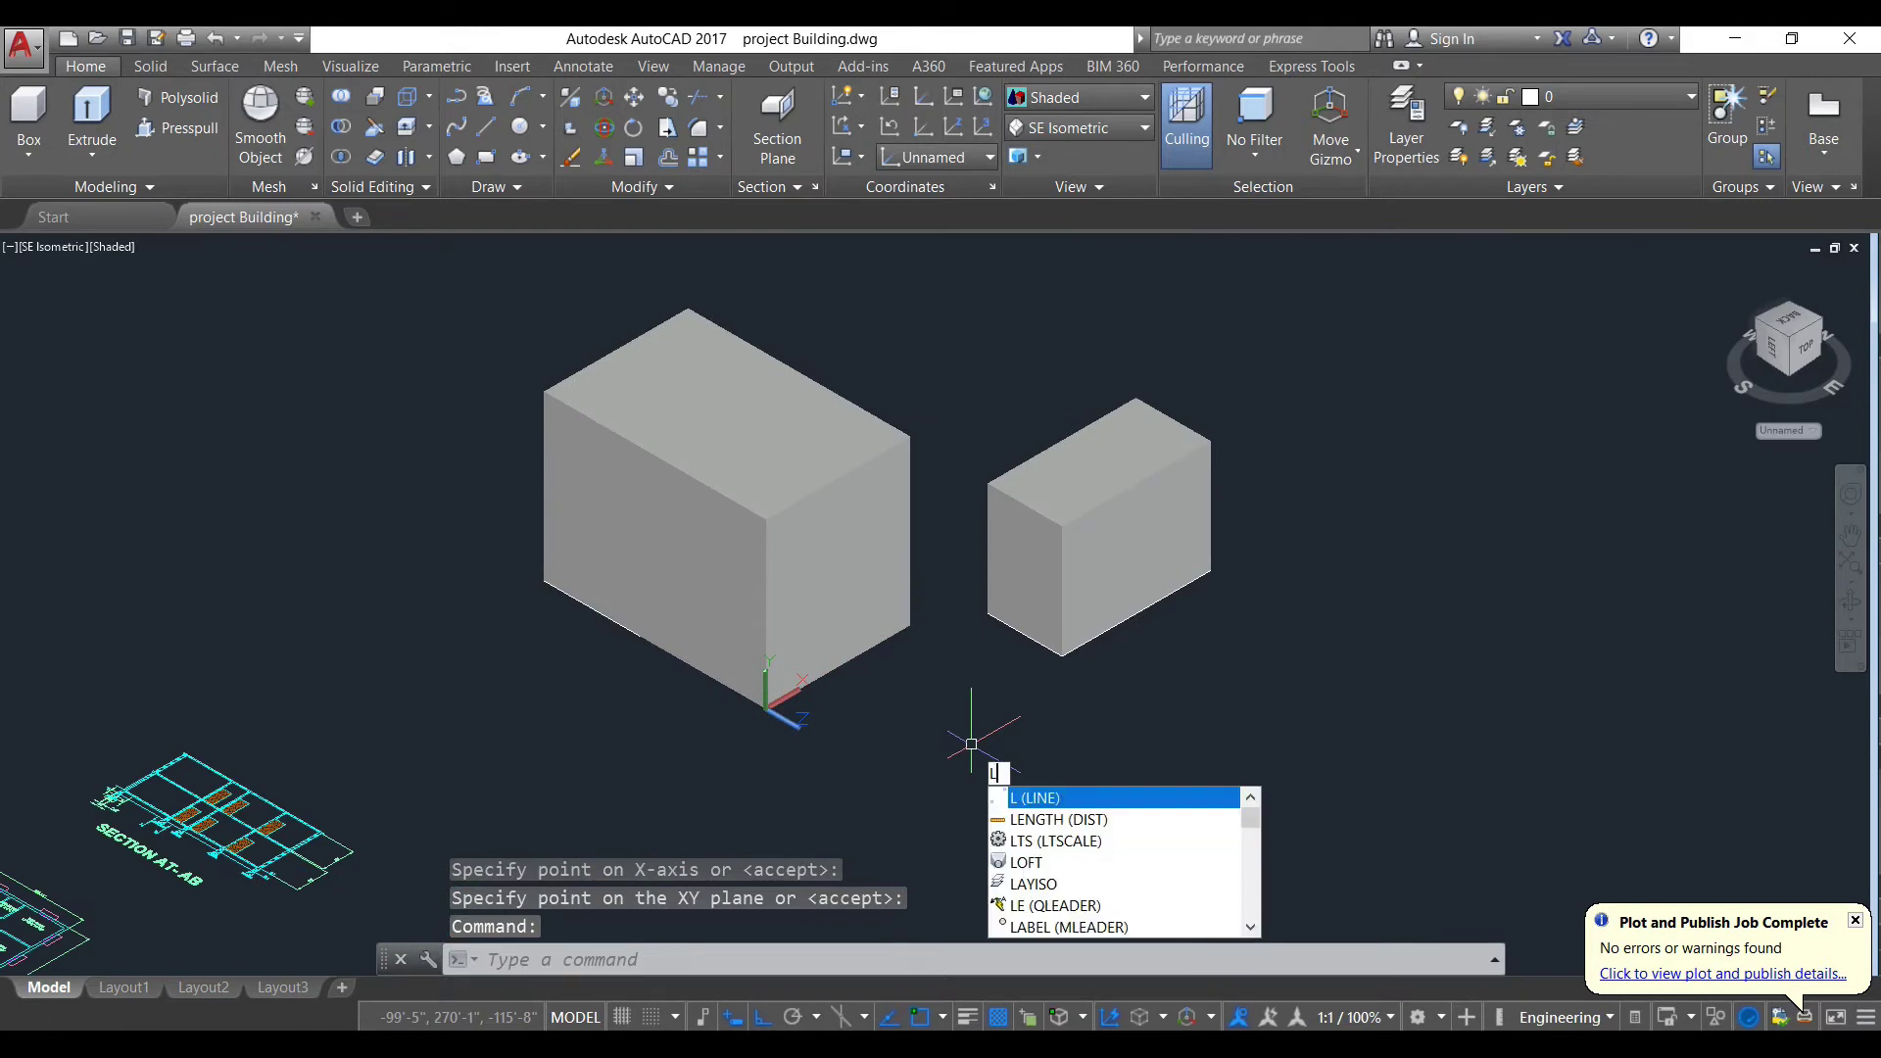
key("Return")
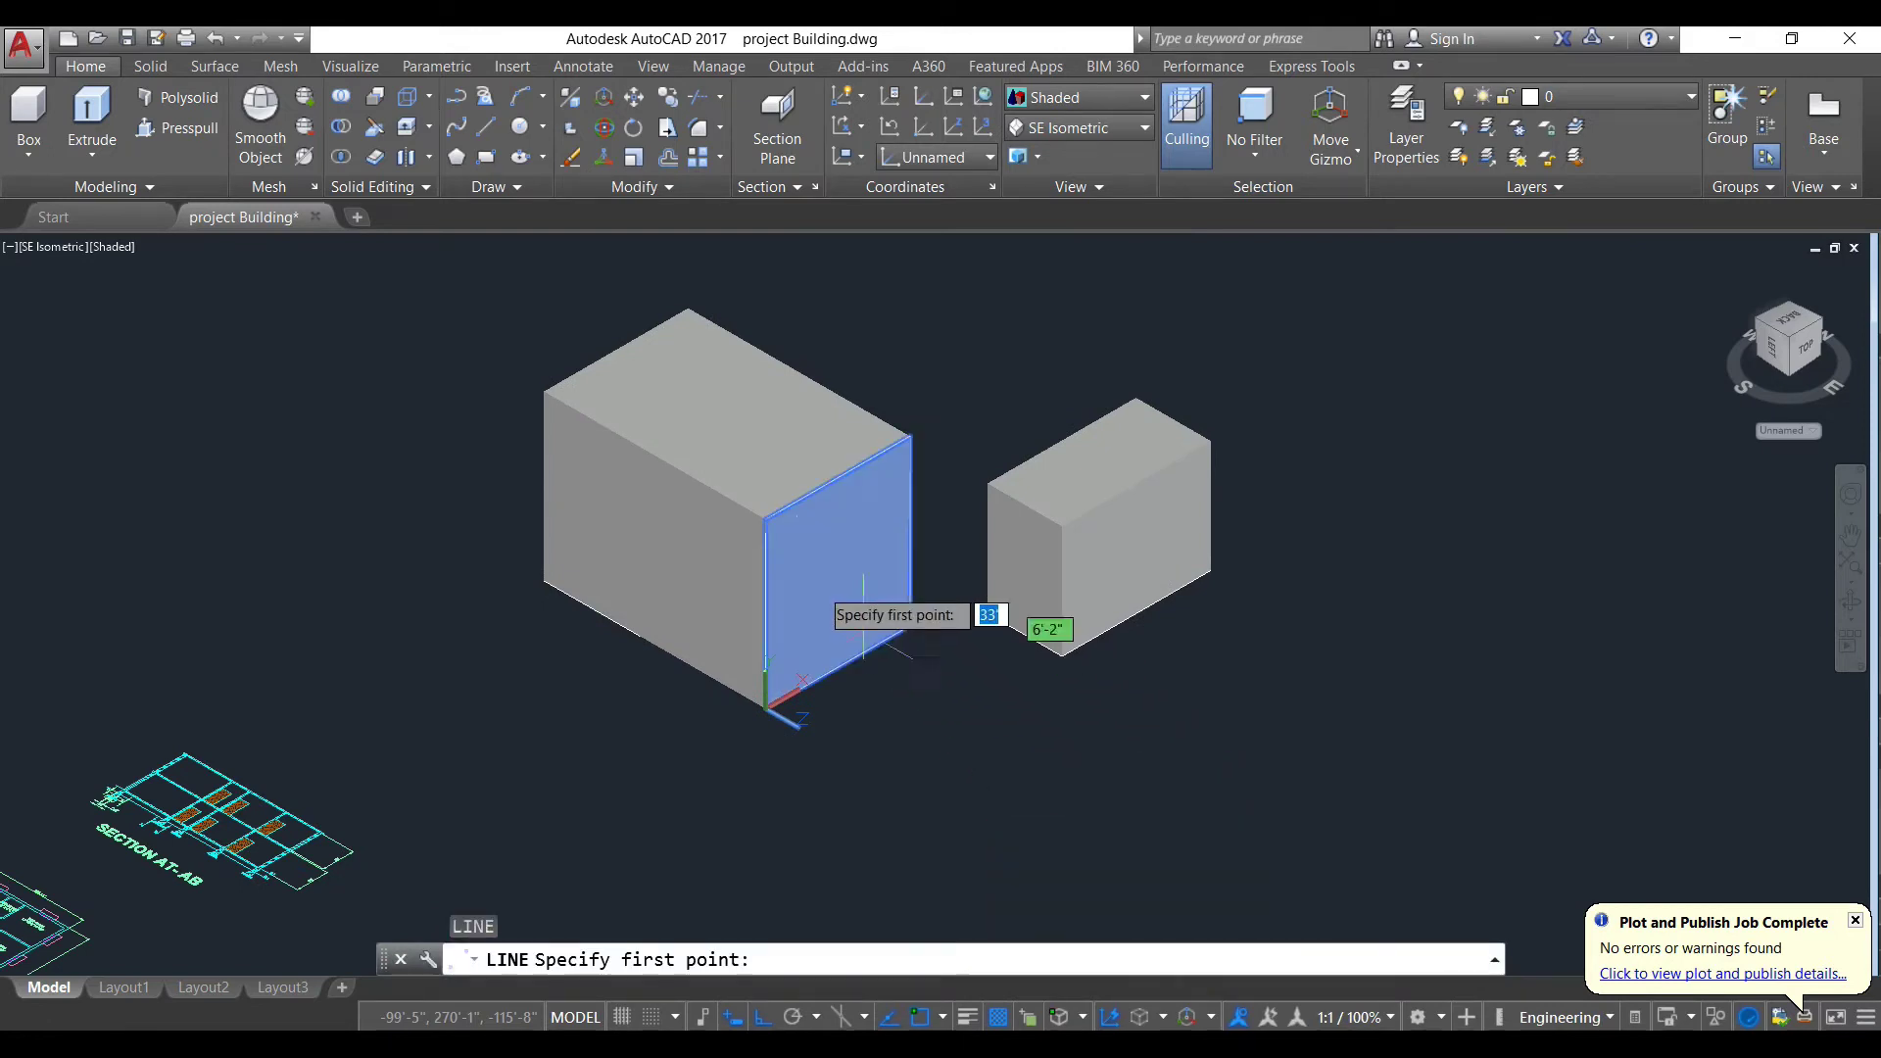
left_click(764, 520)
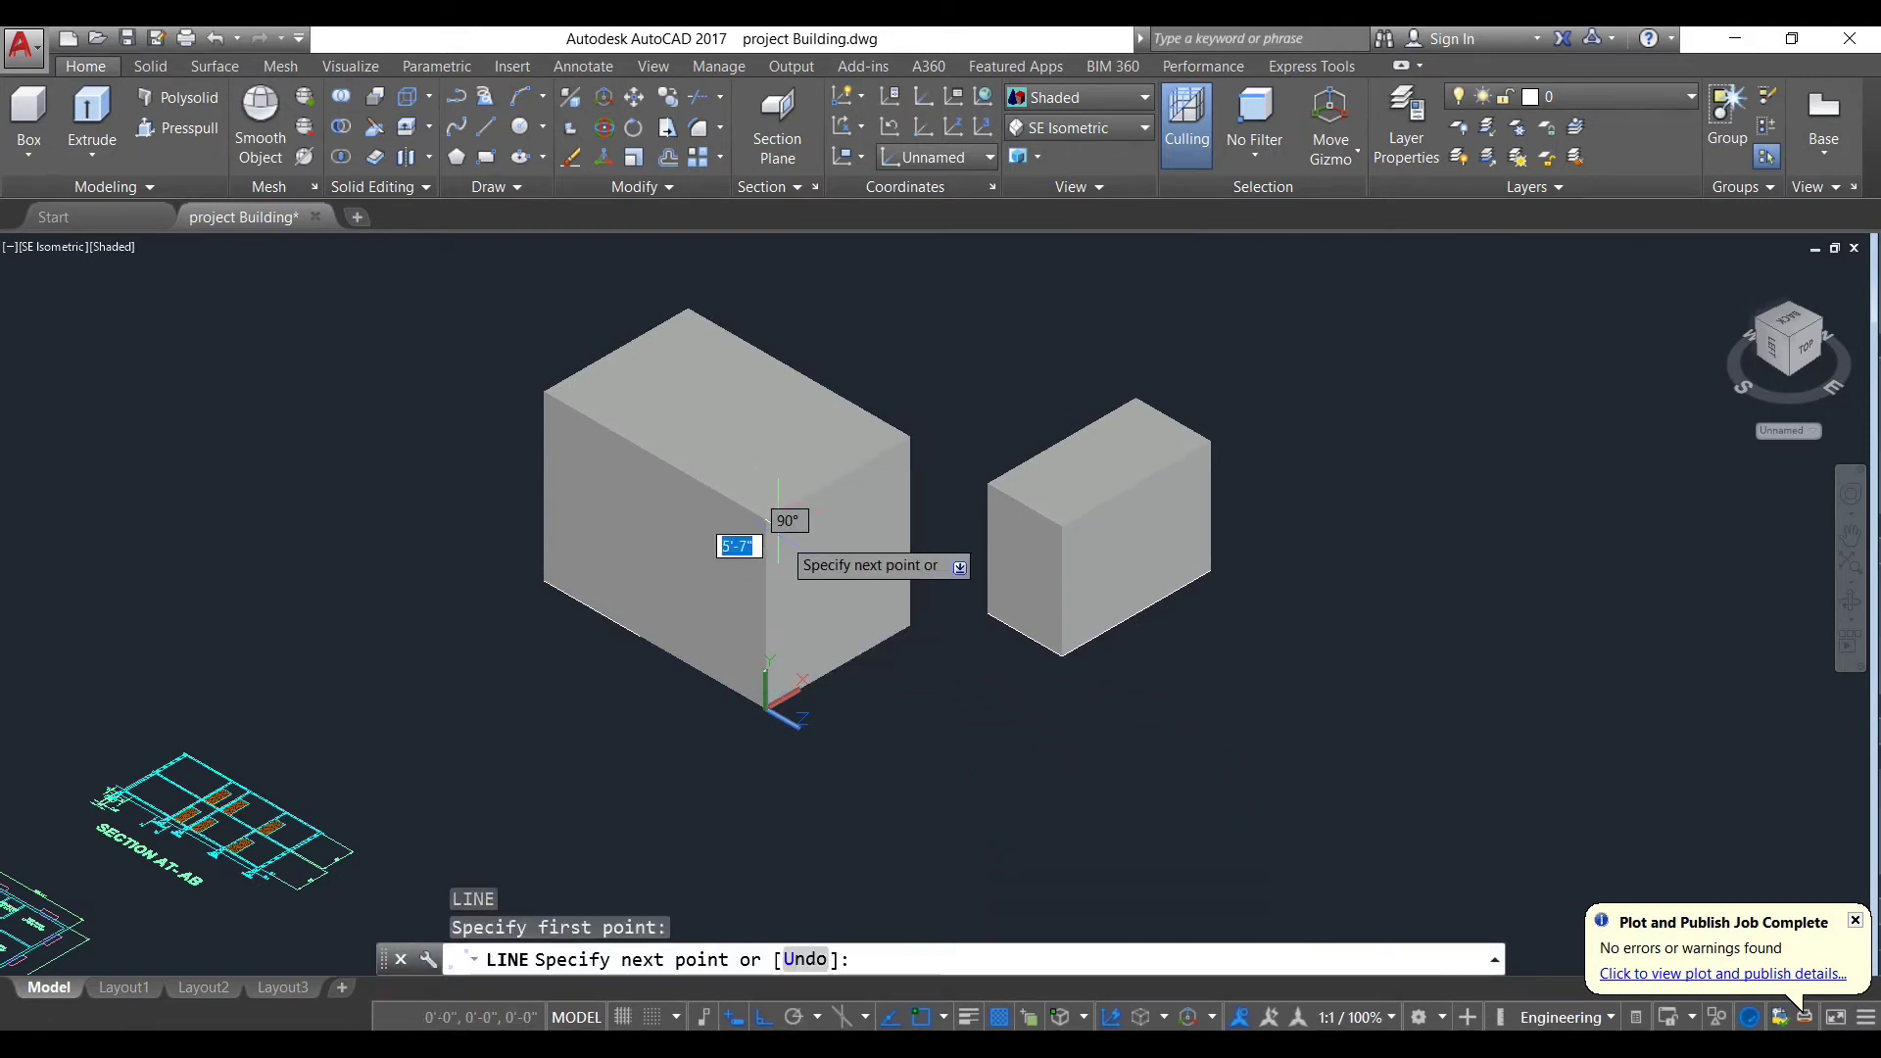
left_click(907, 624)
key("Escape")
middle_click_drag(966, 743, 1023, 730, "shift")
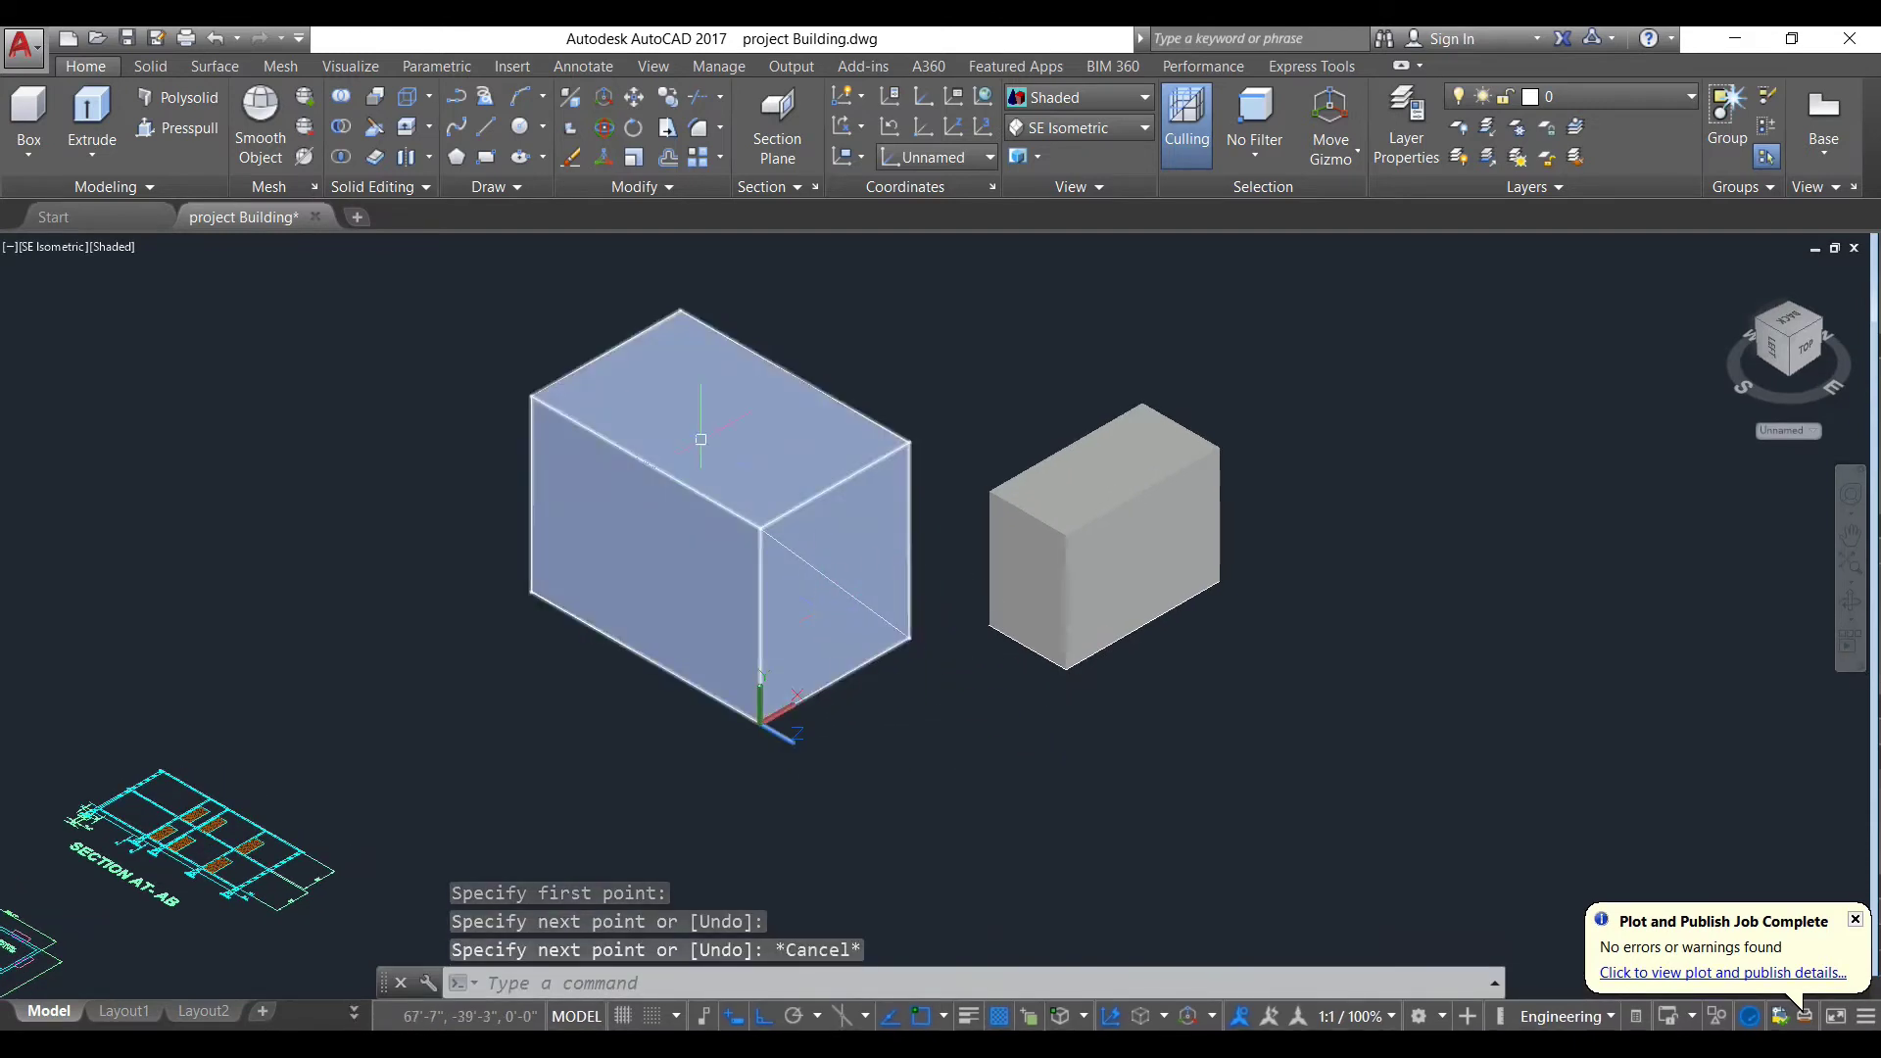
Step: Draw a rectangle about 36' by 25'-7" on the same face from its upper near corner, crossing the diagonal line
left_click(486, 157)
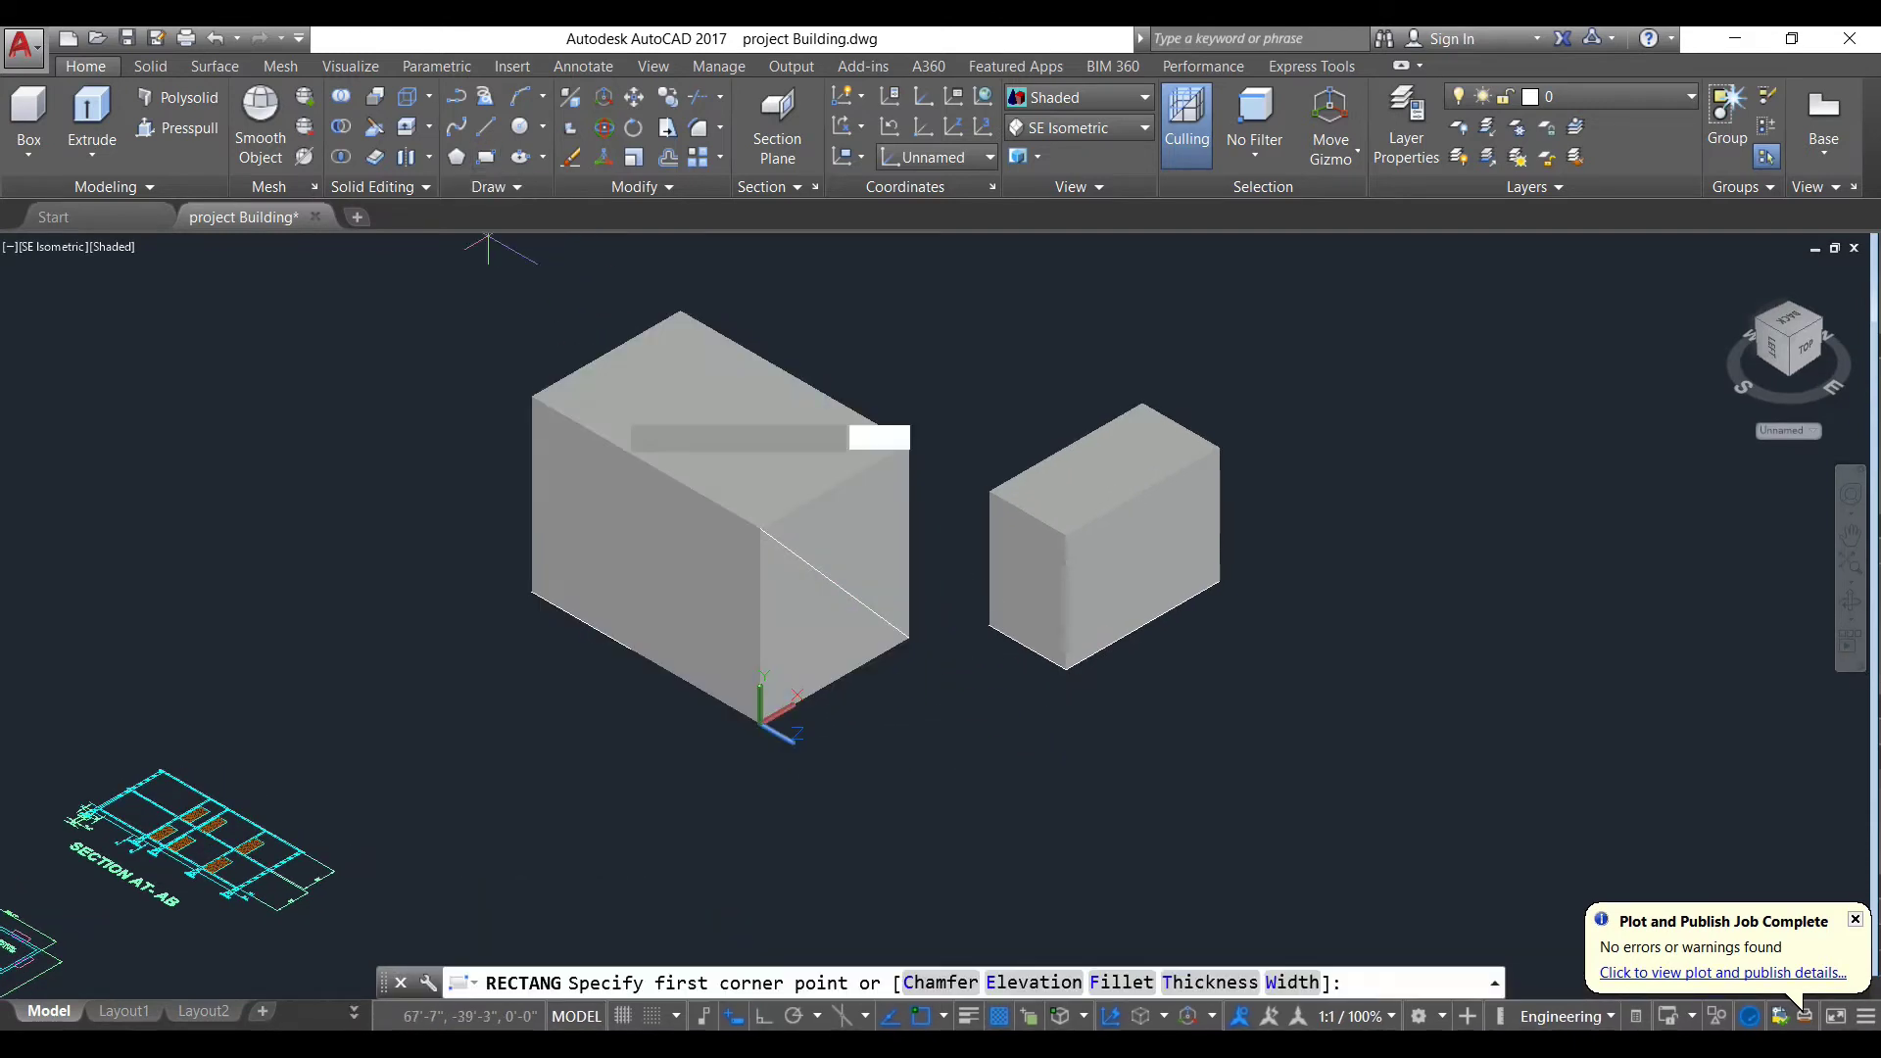
left_click(805, 546)
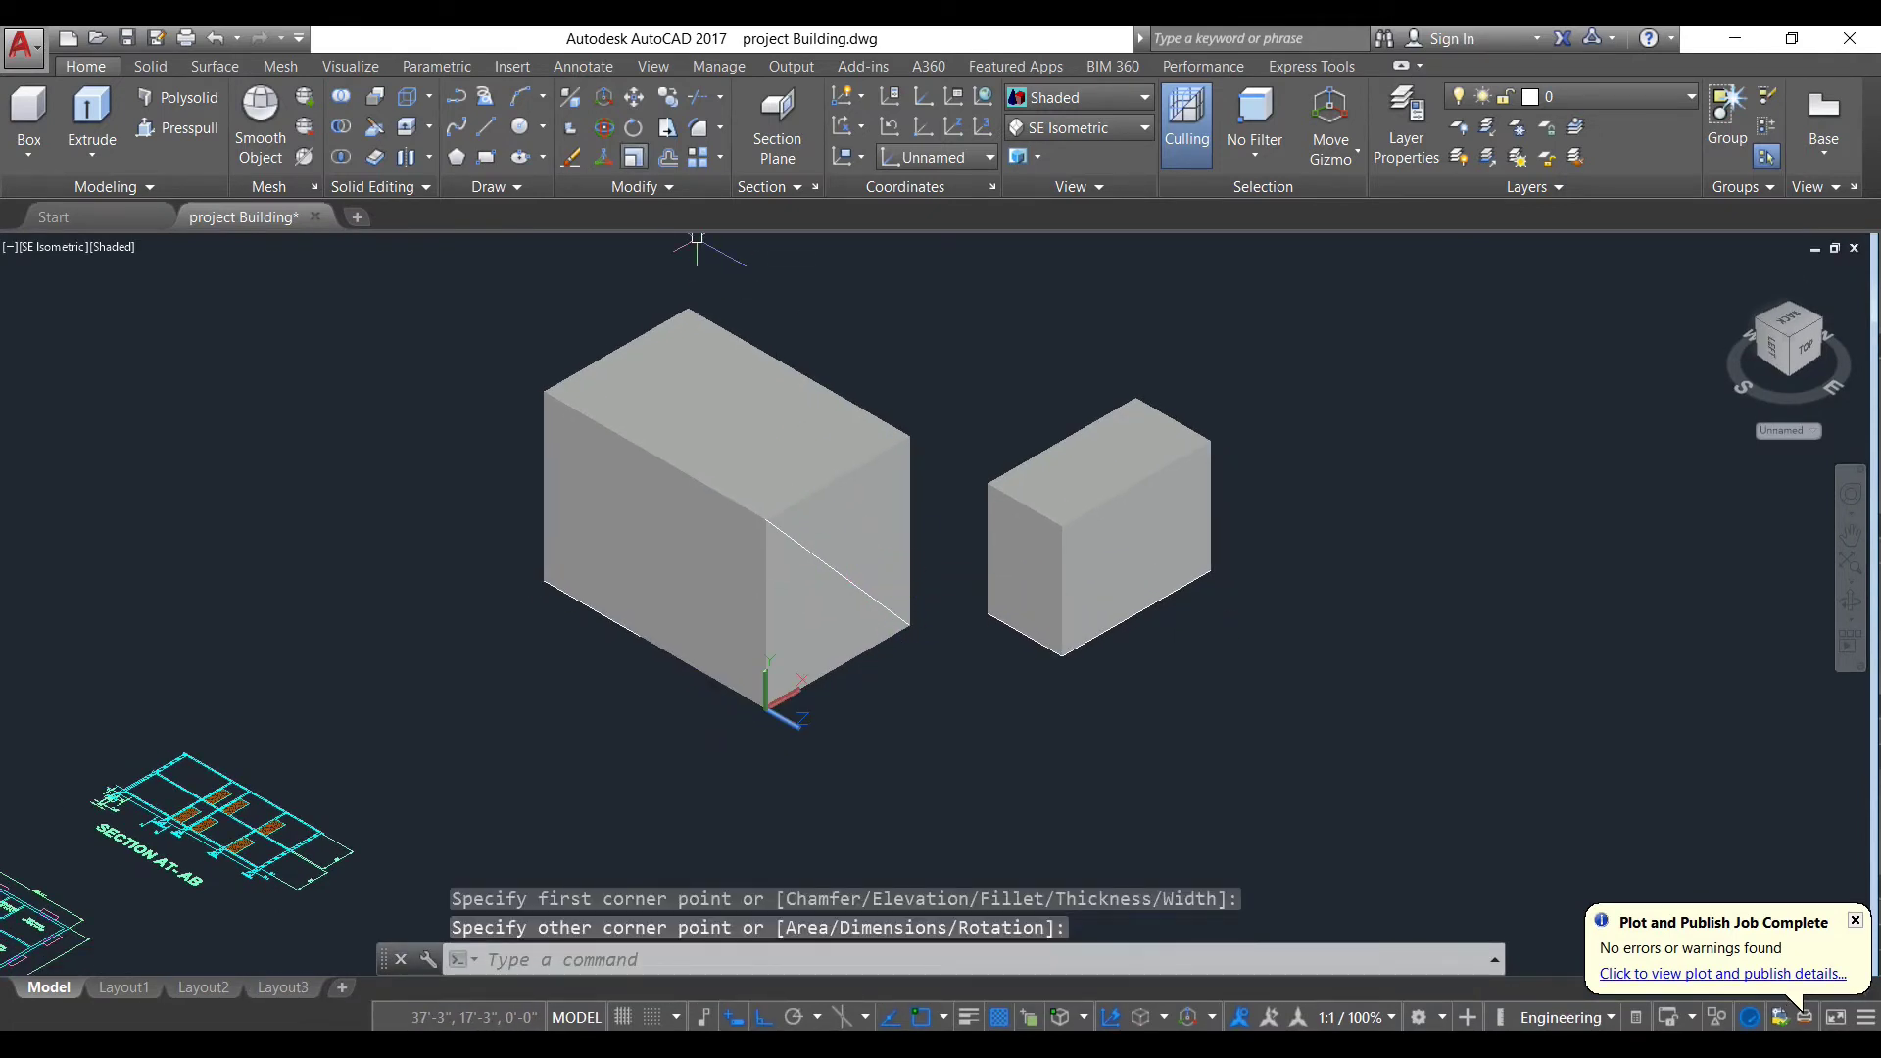
key("Return")
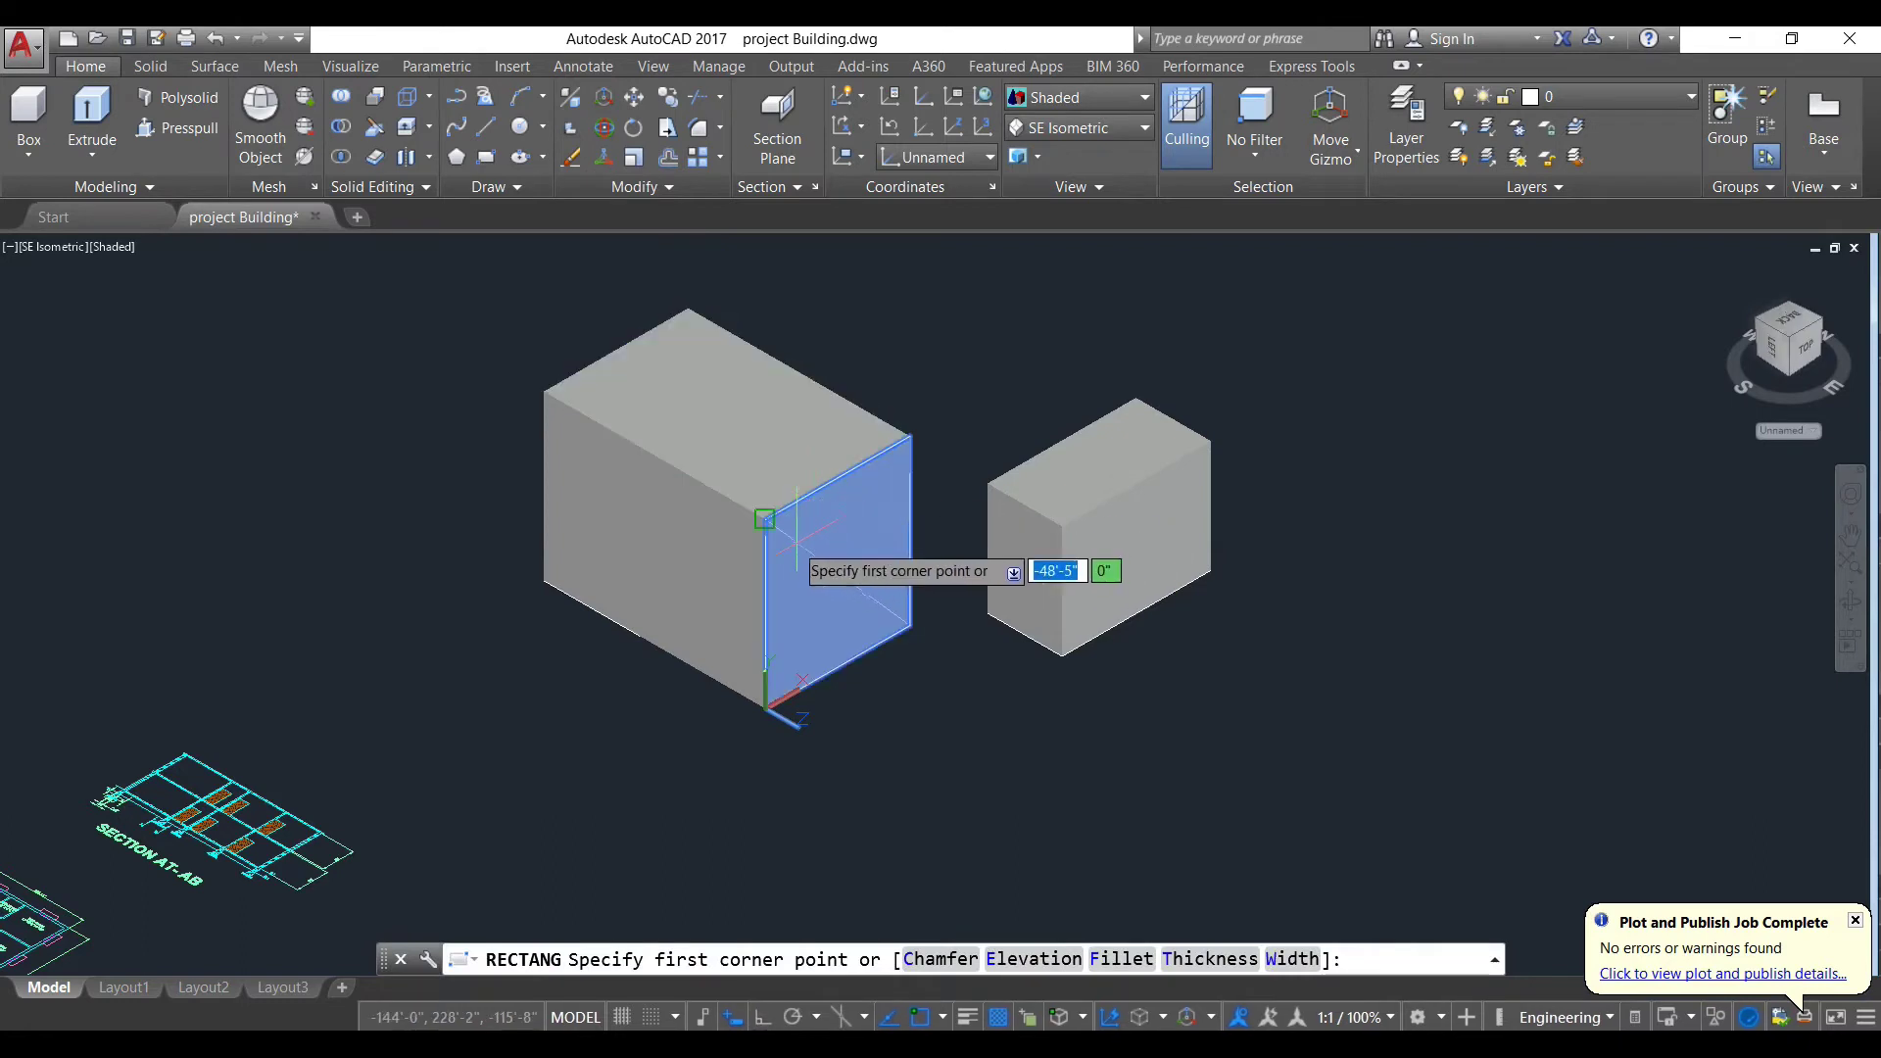
left_click(763, 522)
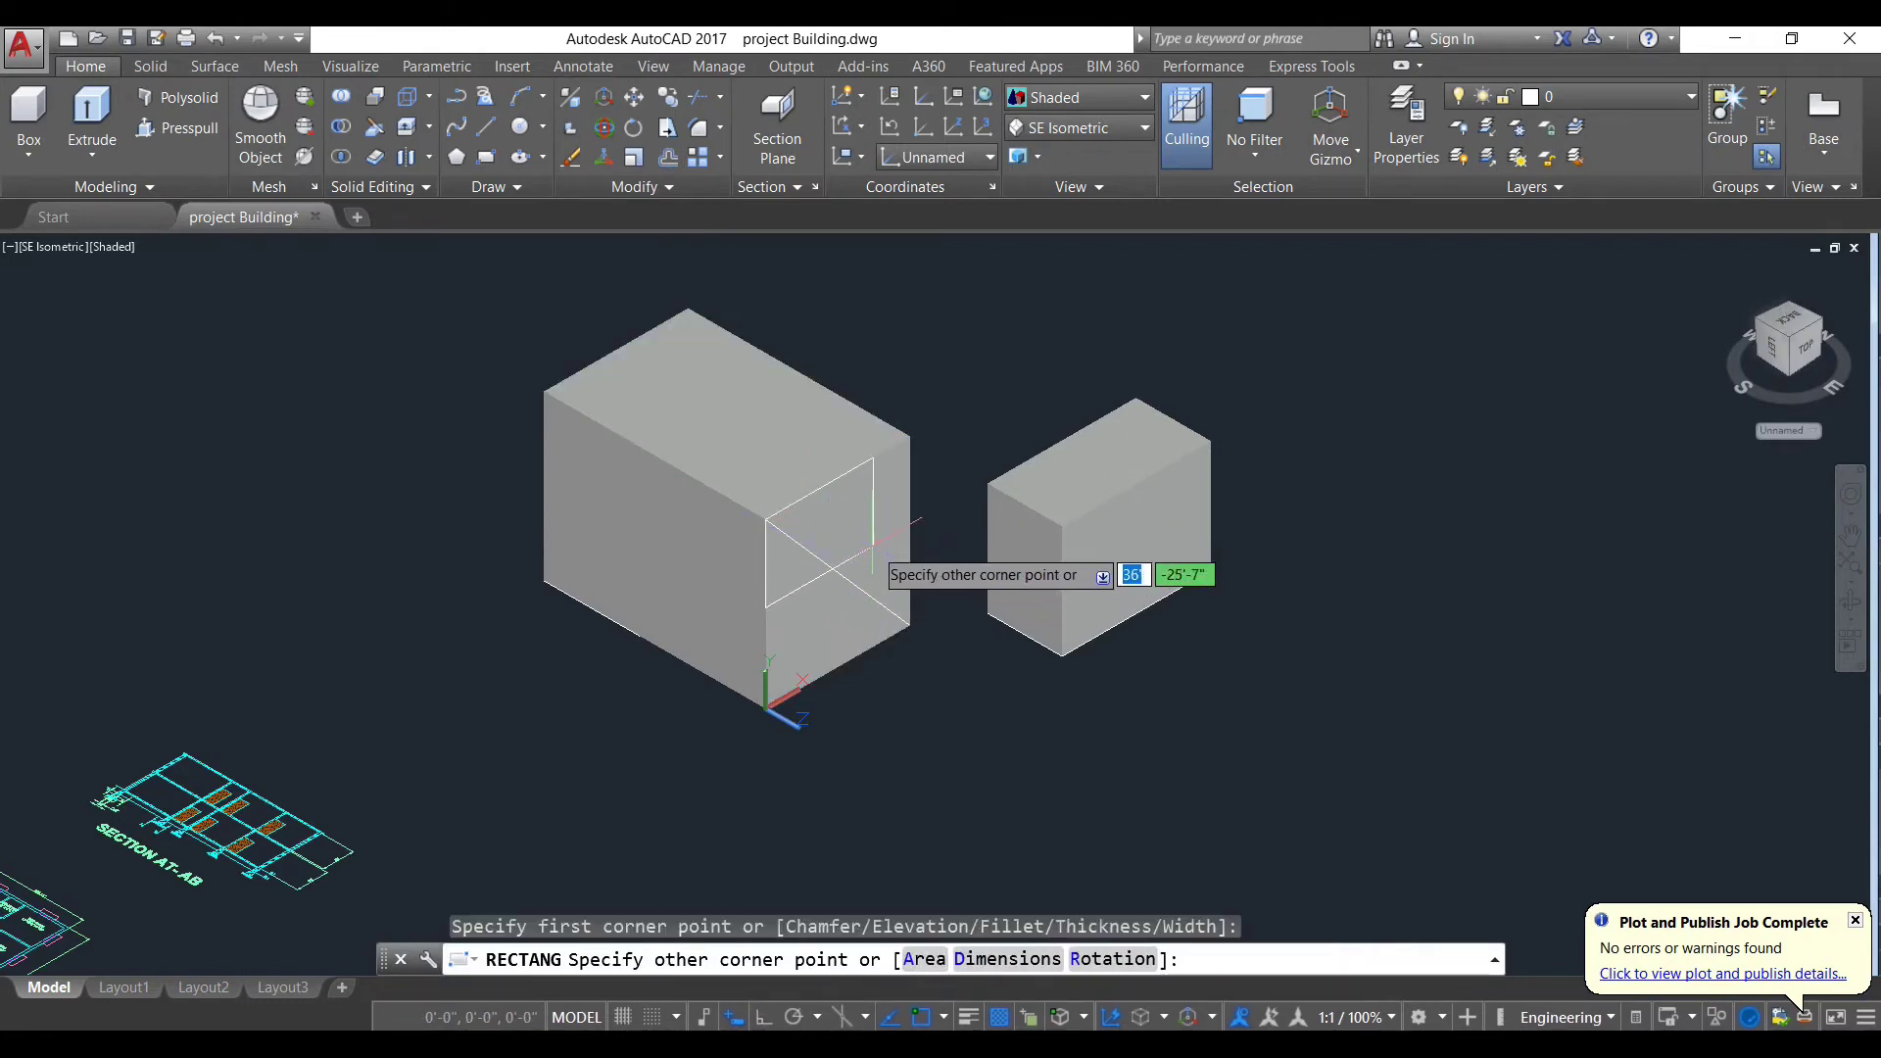
key("Escape")
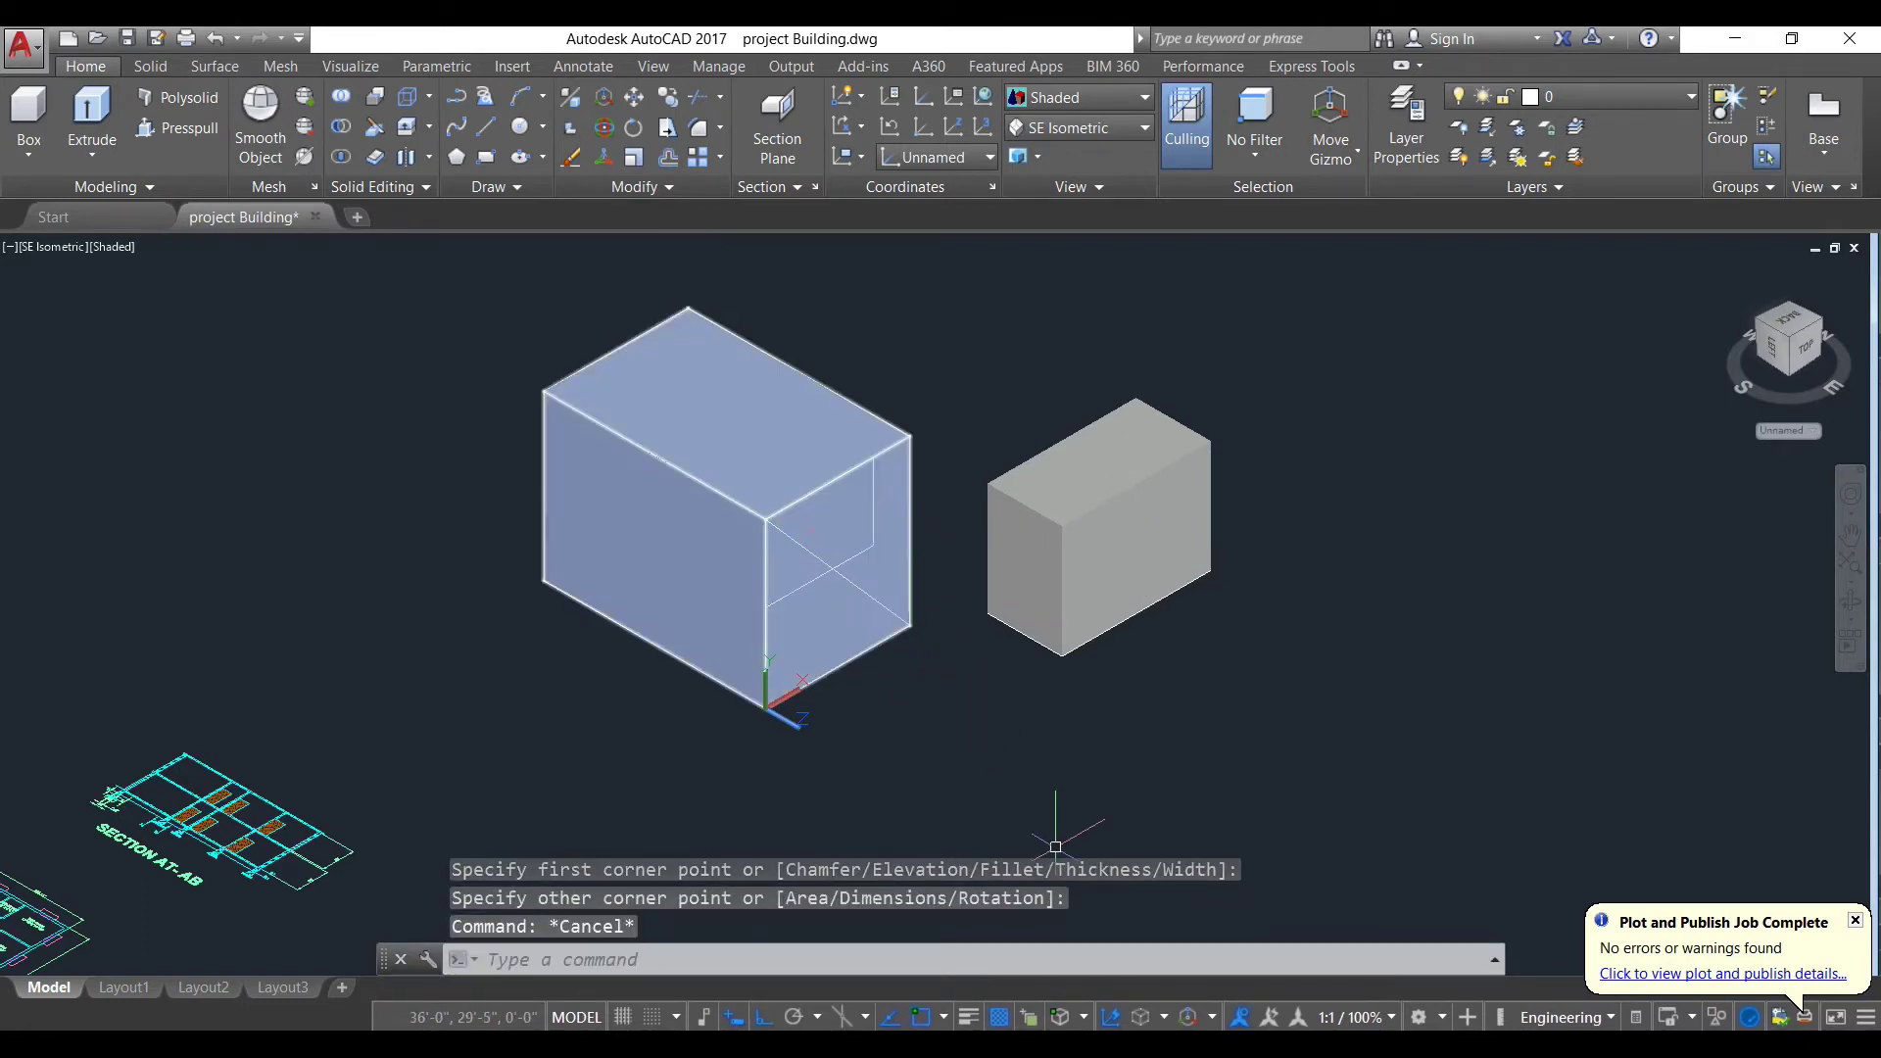
Step: Presspull the area above the diagonal inside the rectangle outward by about 147'-9", and inspect the solid from a lower angle
left_click(177, 127)
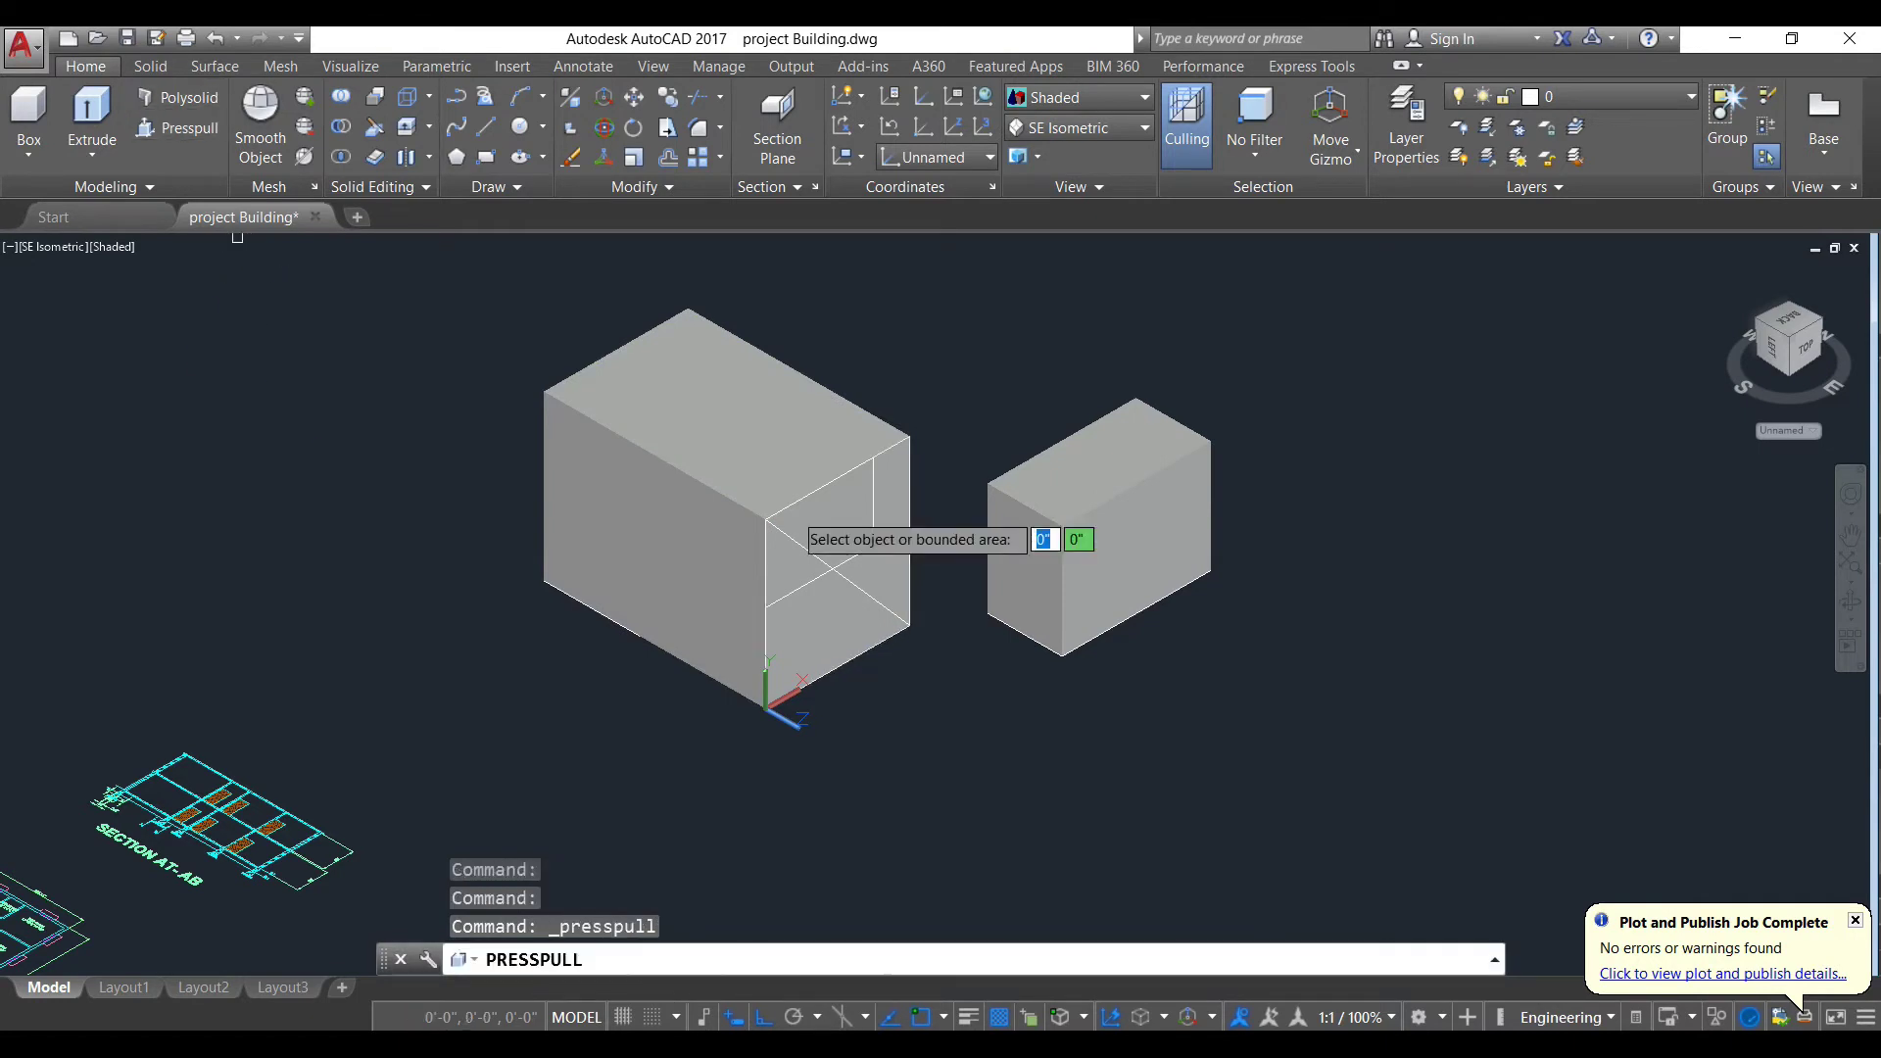
left_click(831, 509)
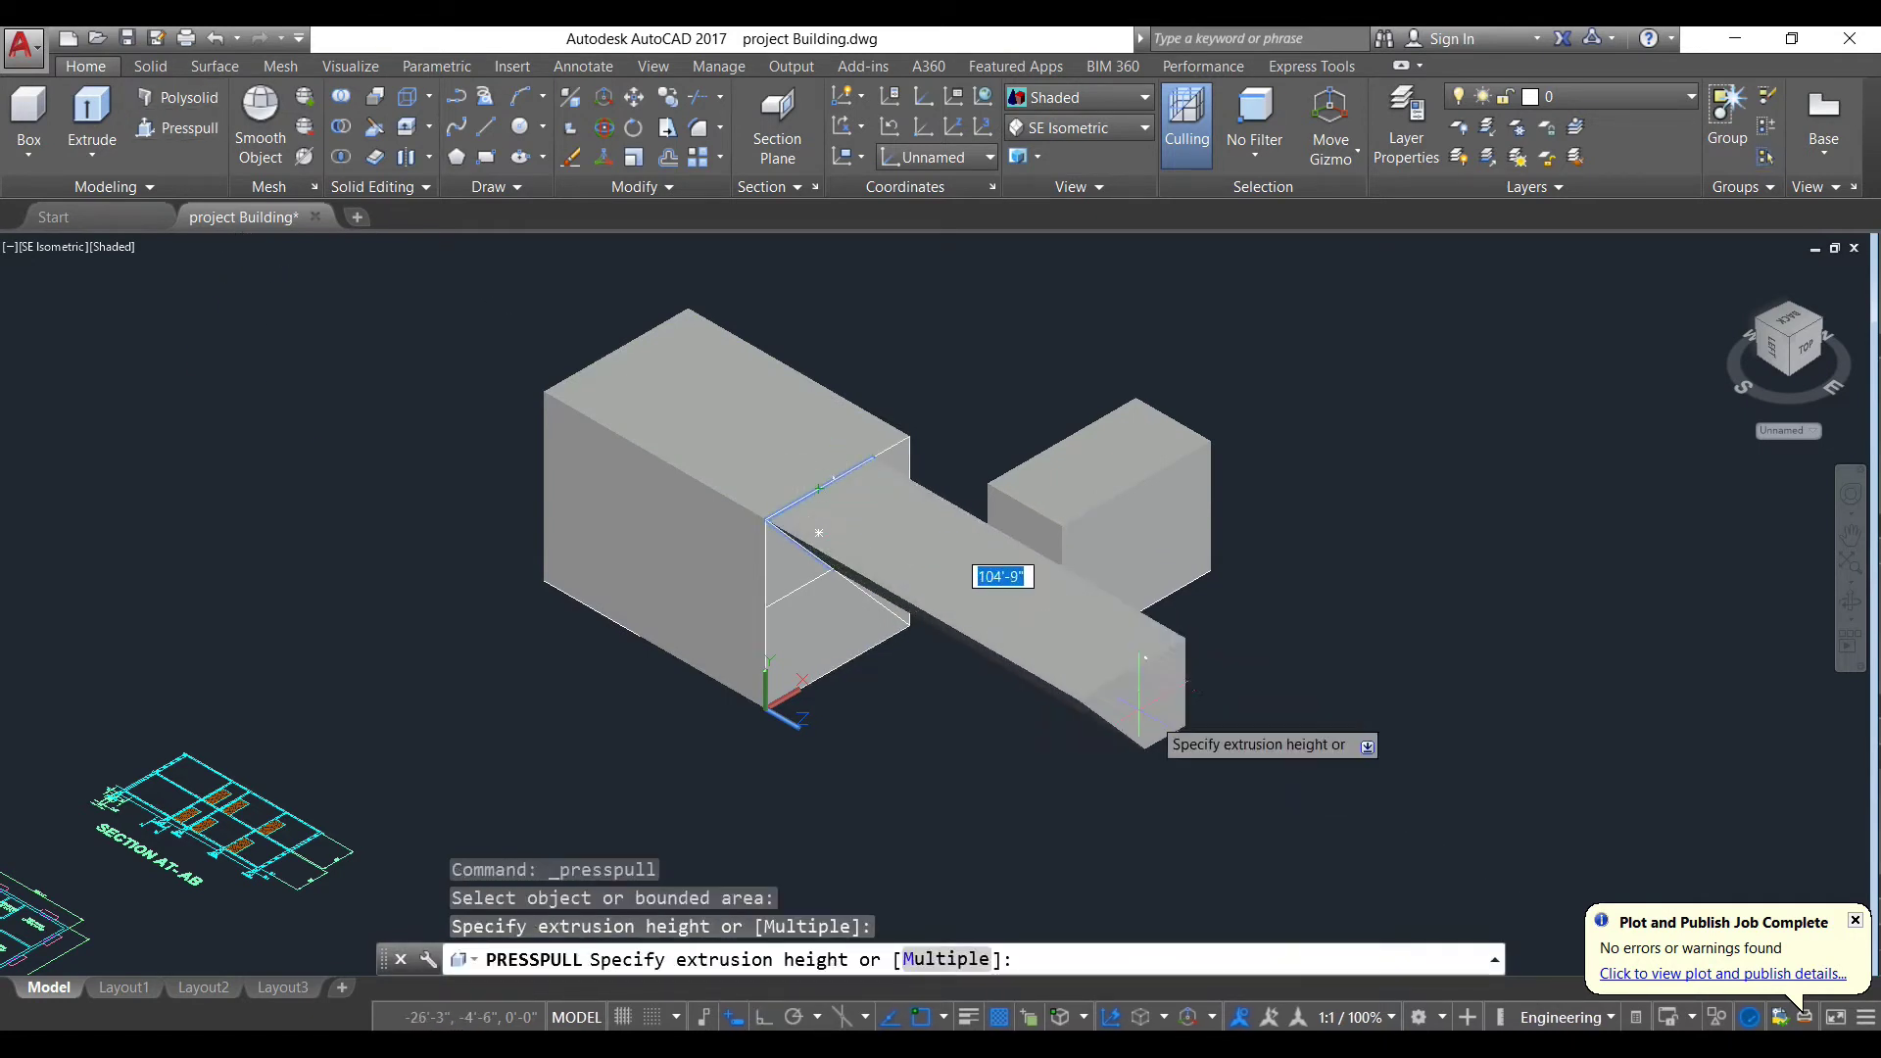
left_click(1303, 774)
scroll(1369, 704, "down", 2)
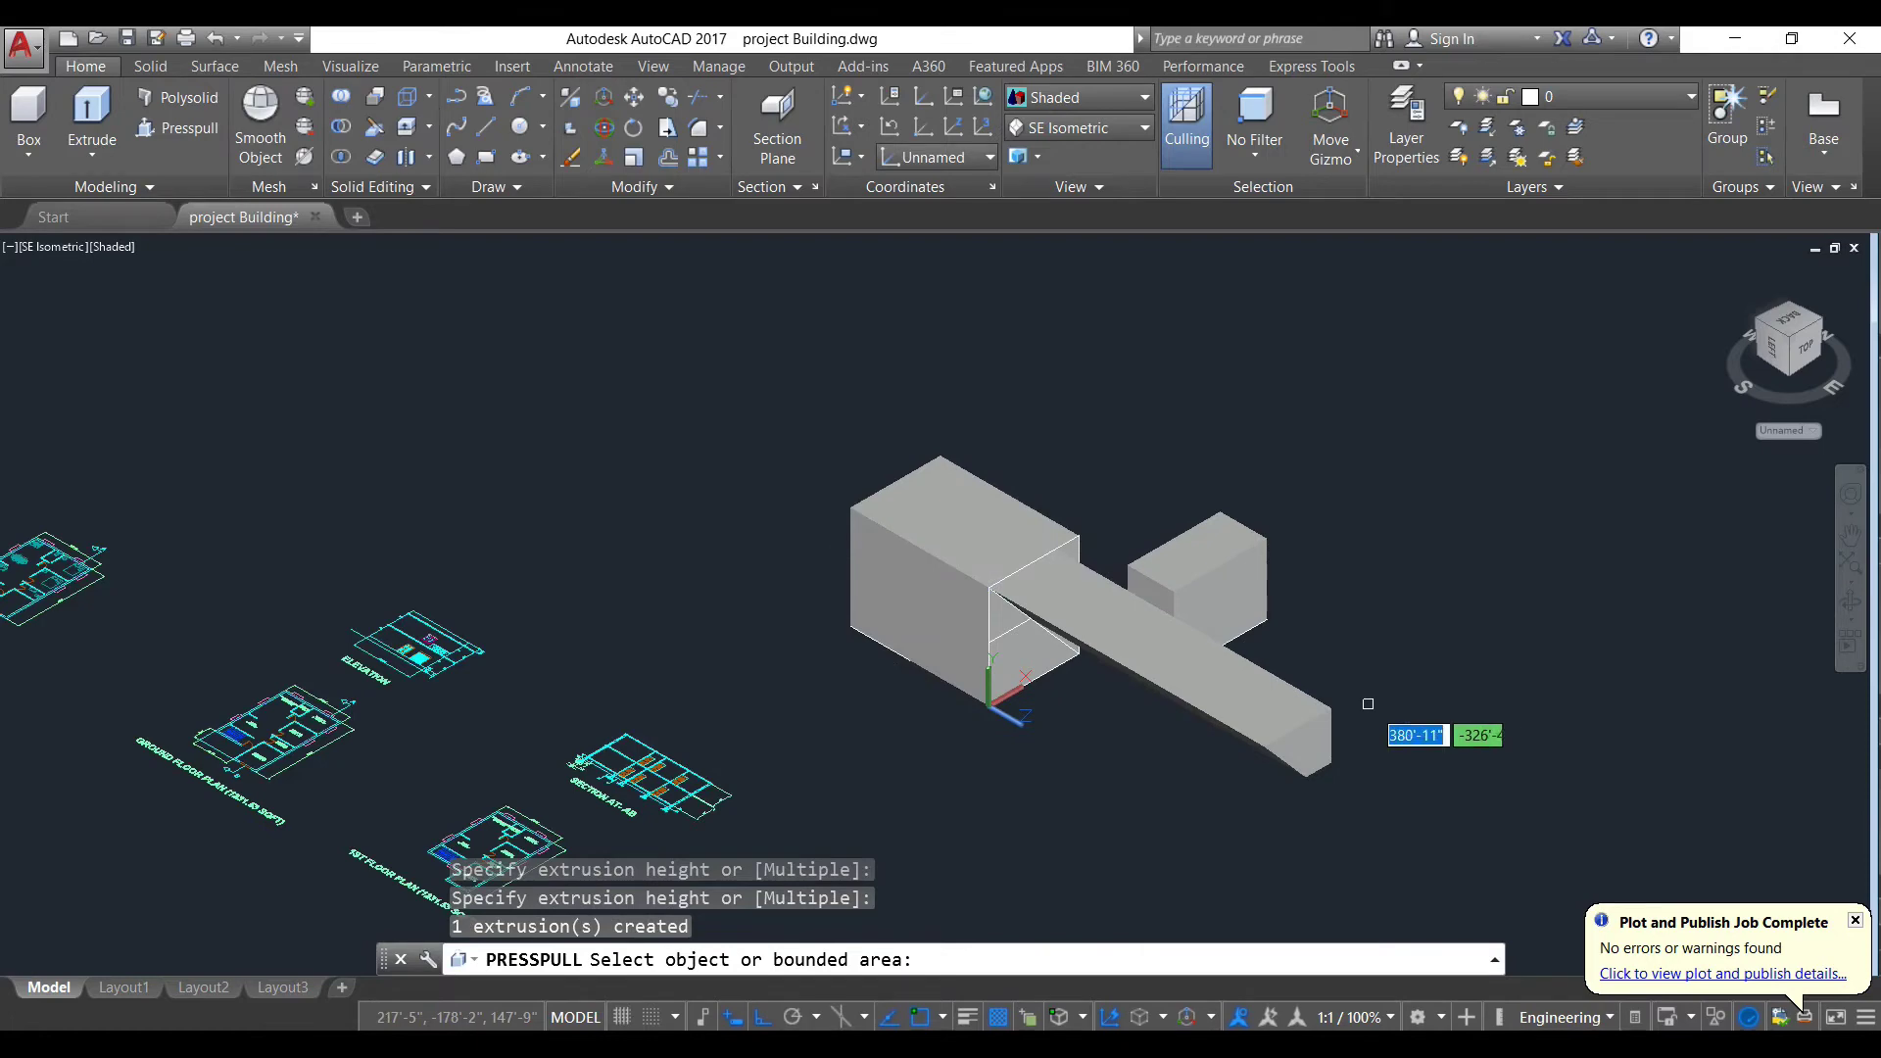
middle_click_drag(1407, 730, 1470, 666, "shift")
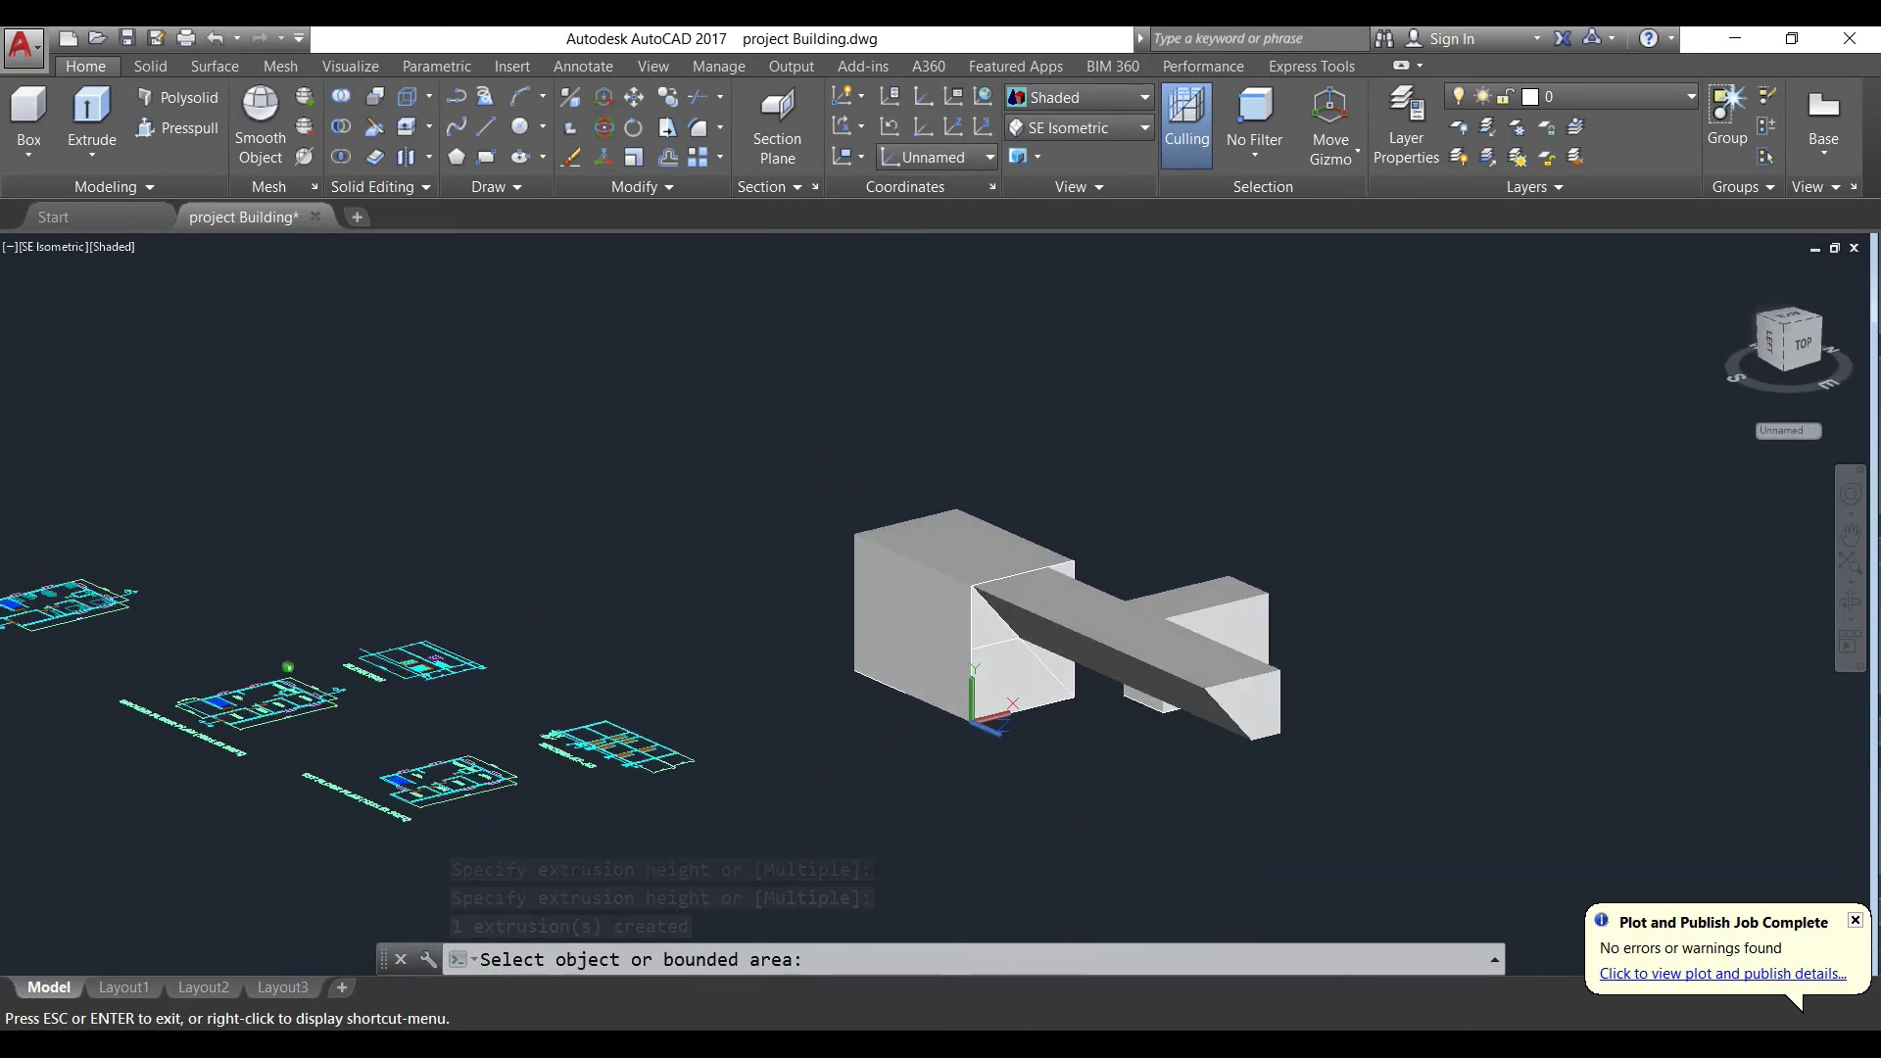
scroll(1378, 680, "down", 2)
scroll(1063, 730, "up", 5)
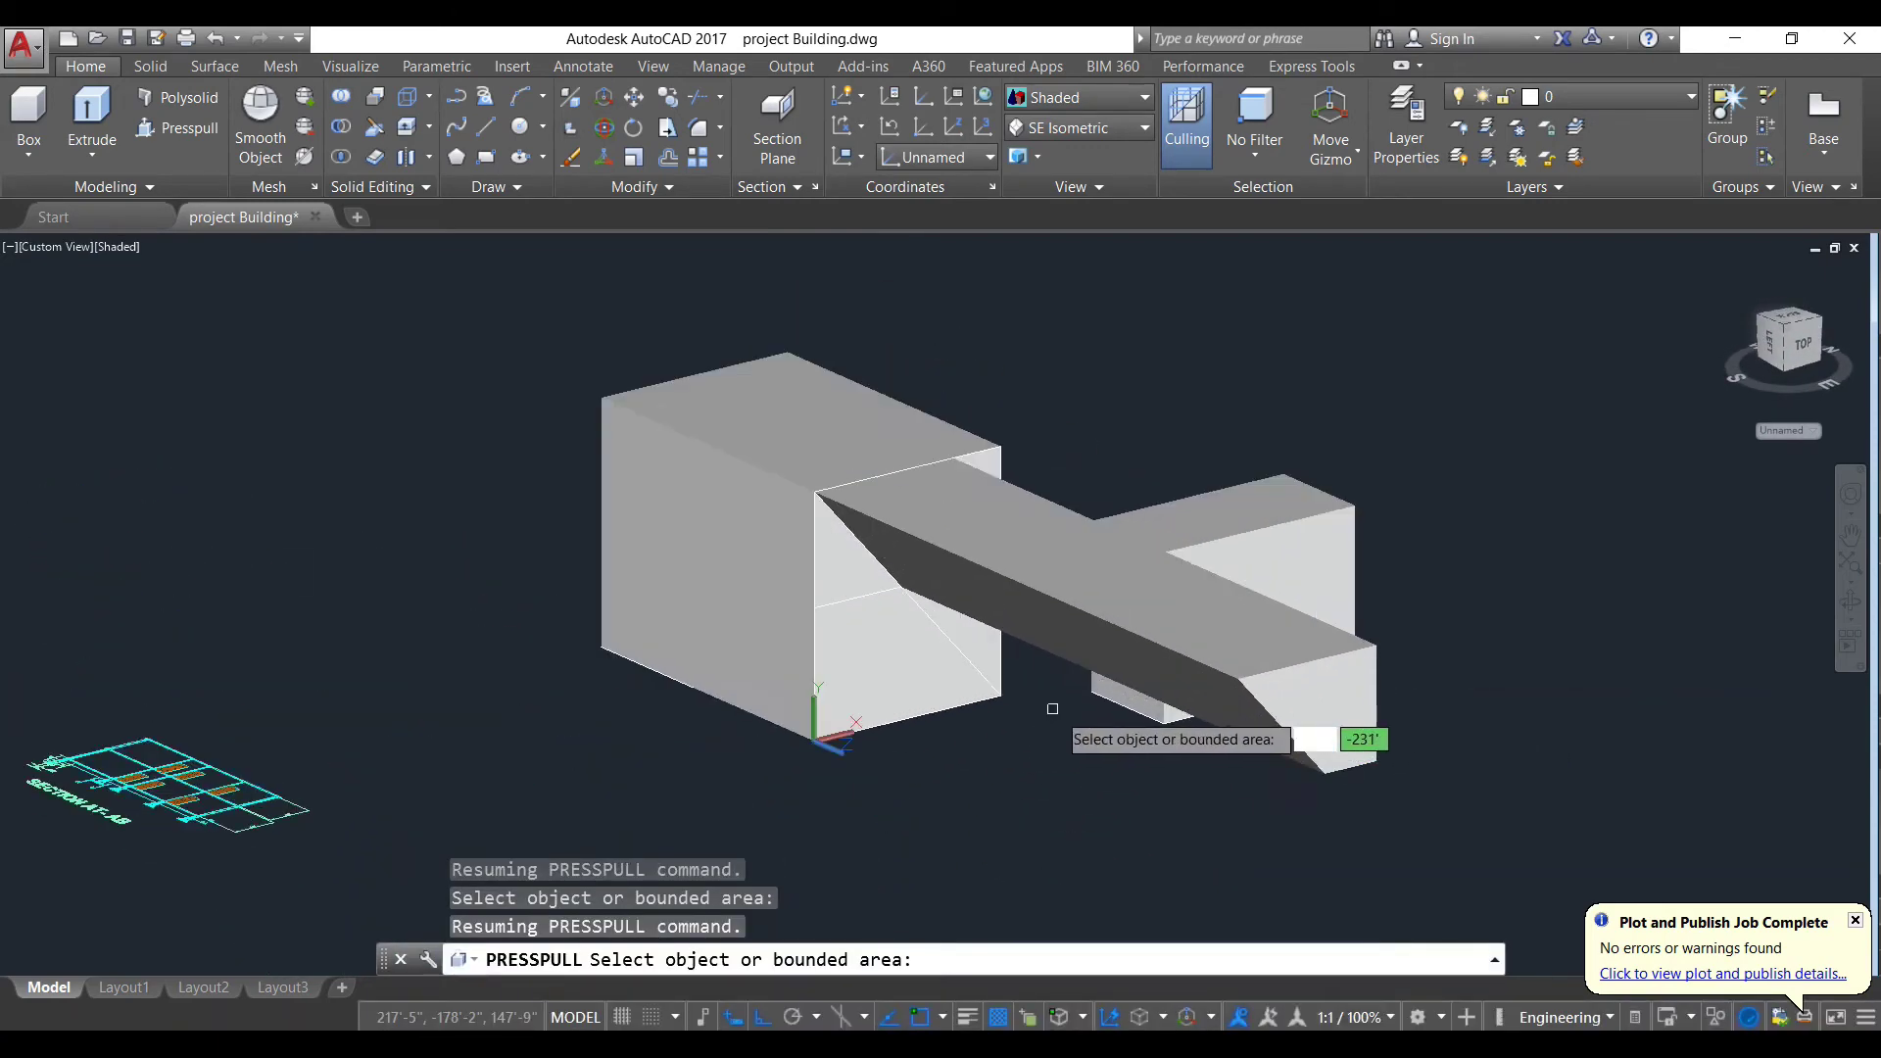
scroll(1051, 709, "down", 2)
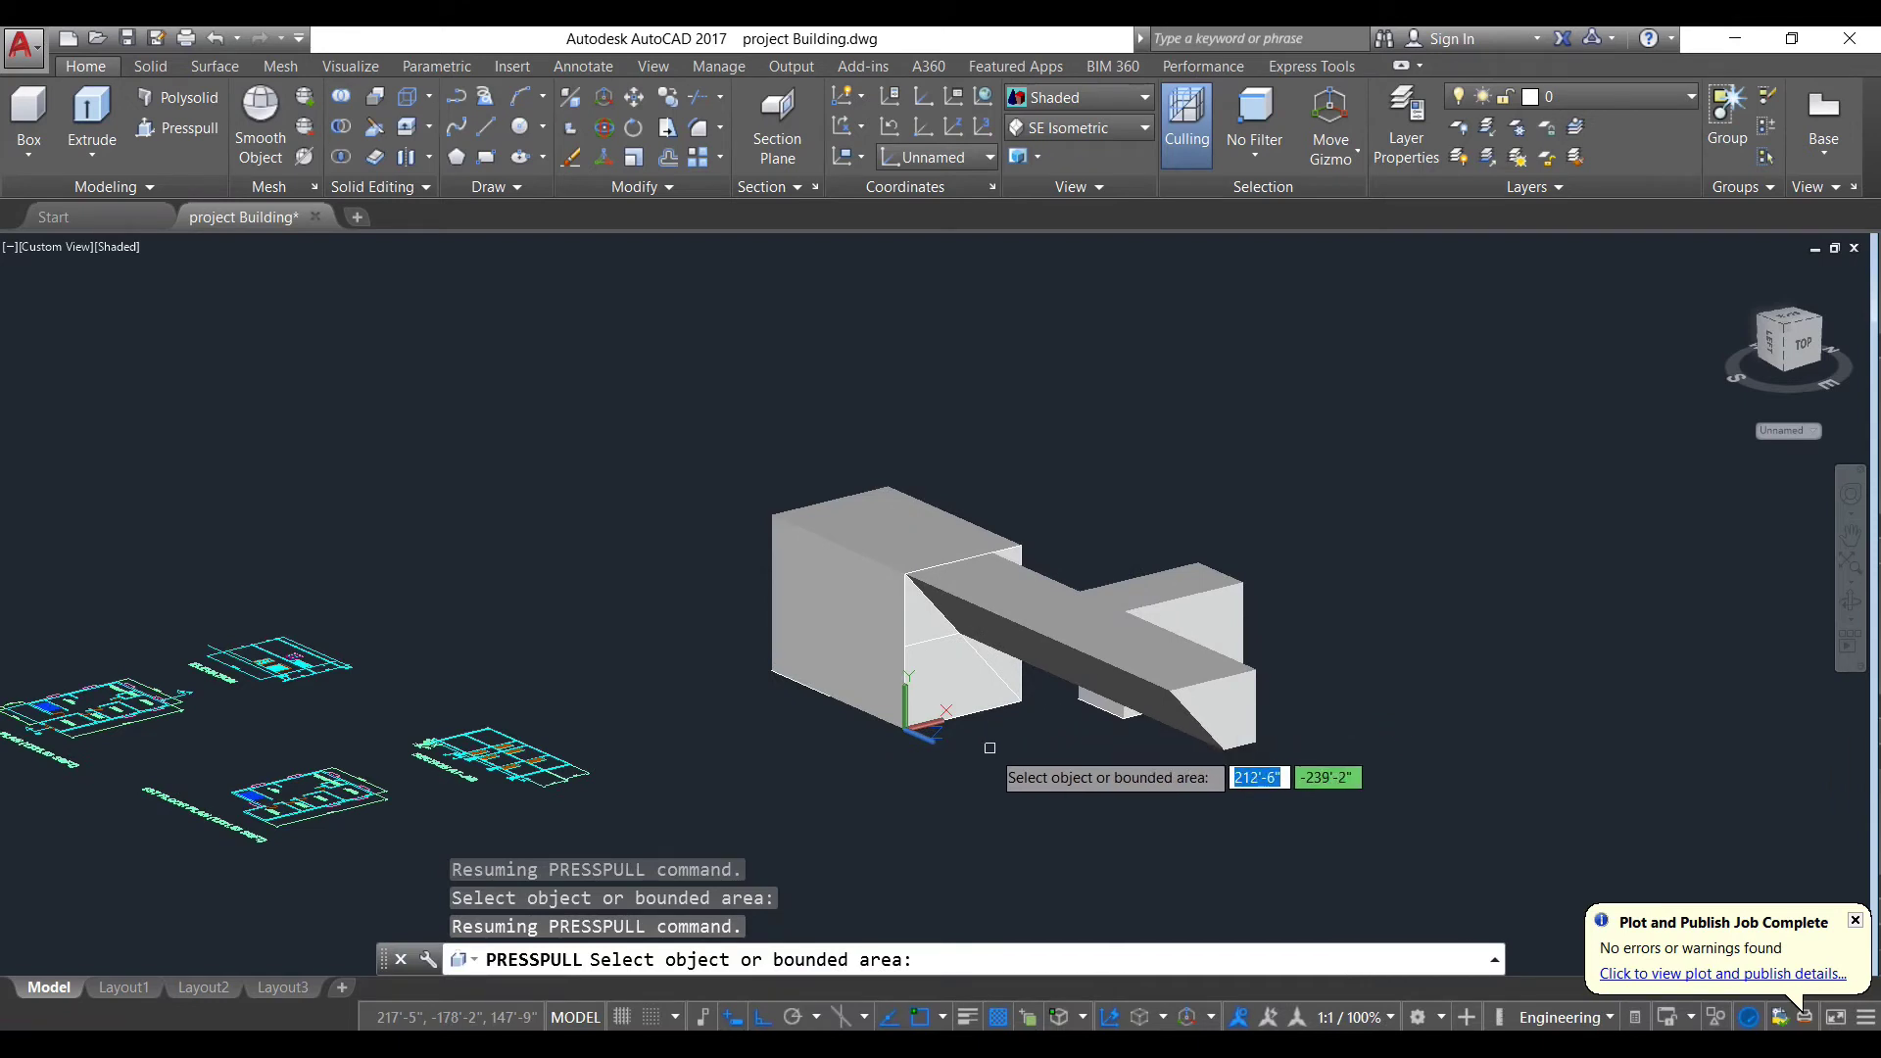
key("Return")
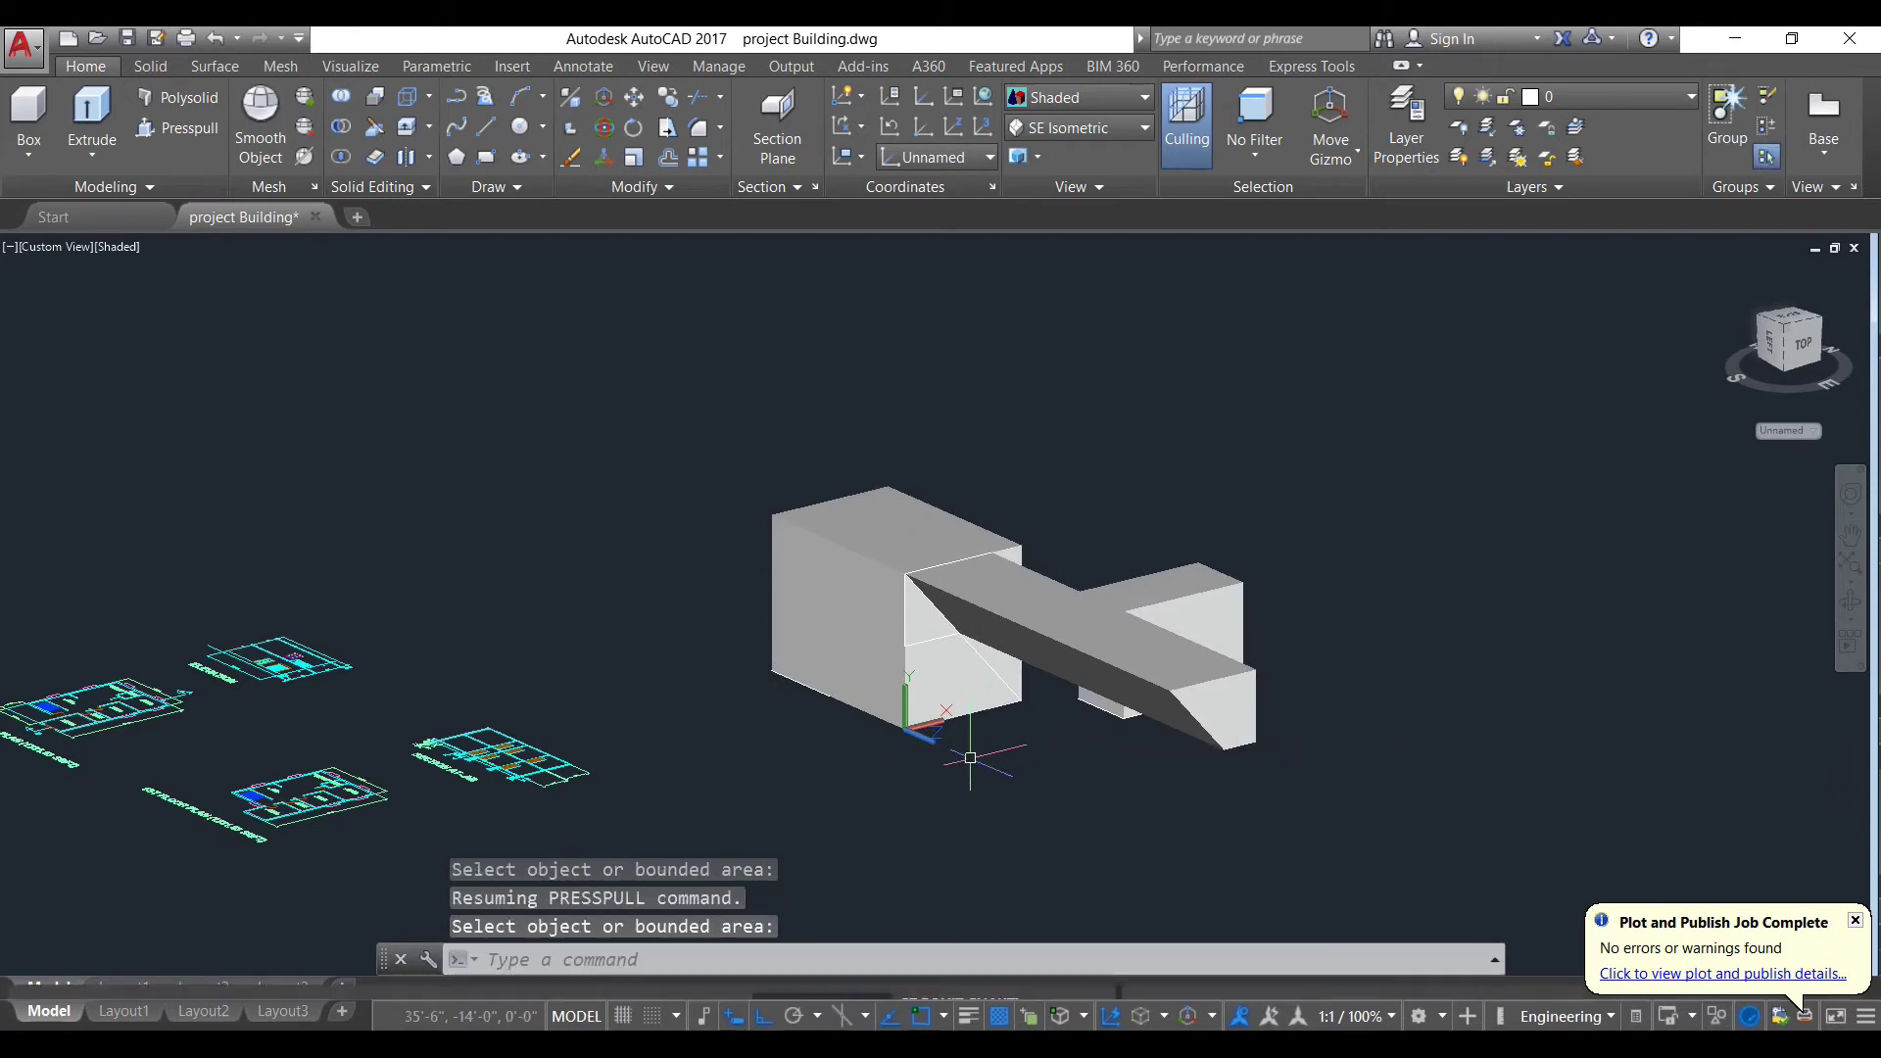
Step: Reset the UCS to World
type("UC")
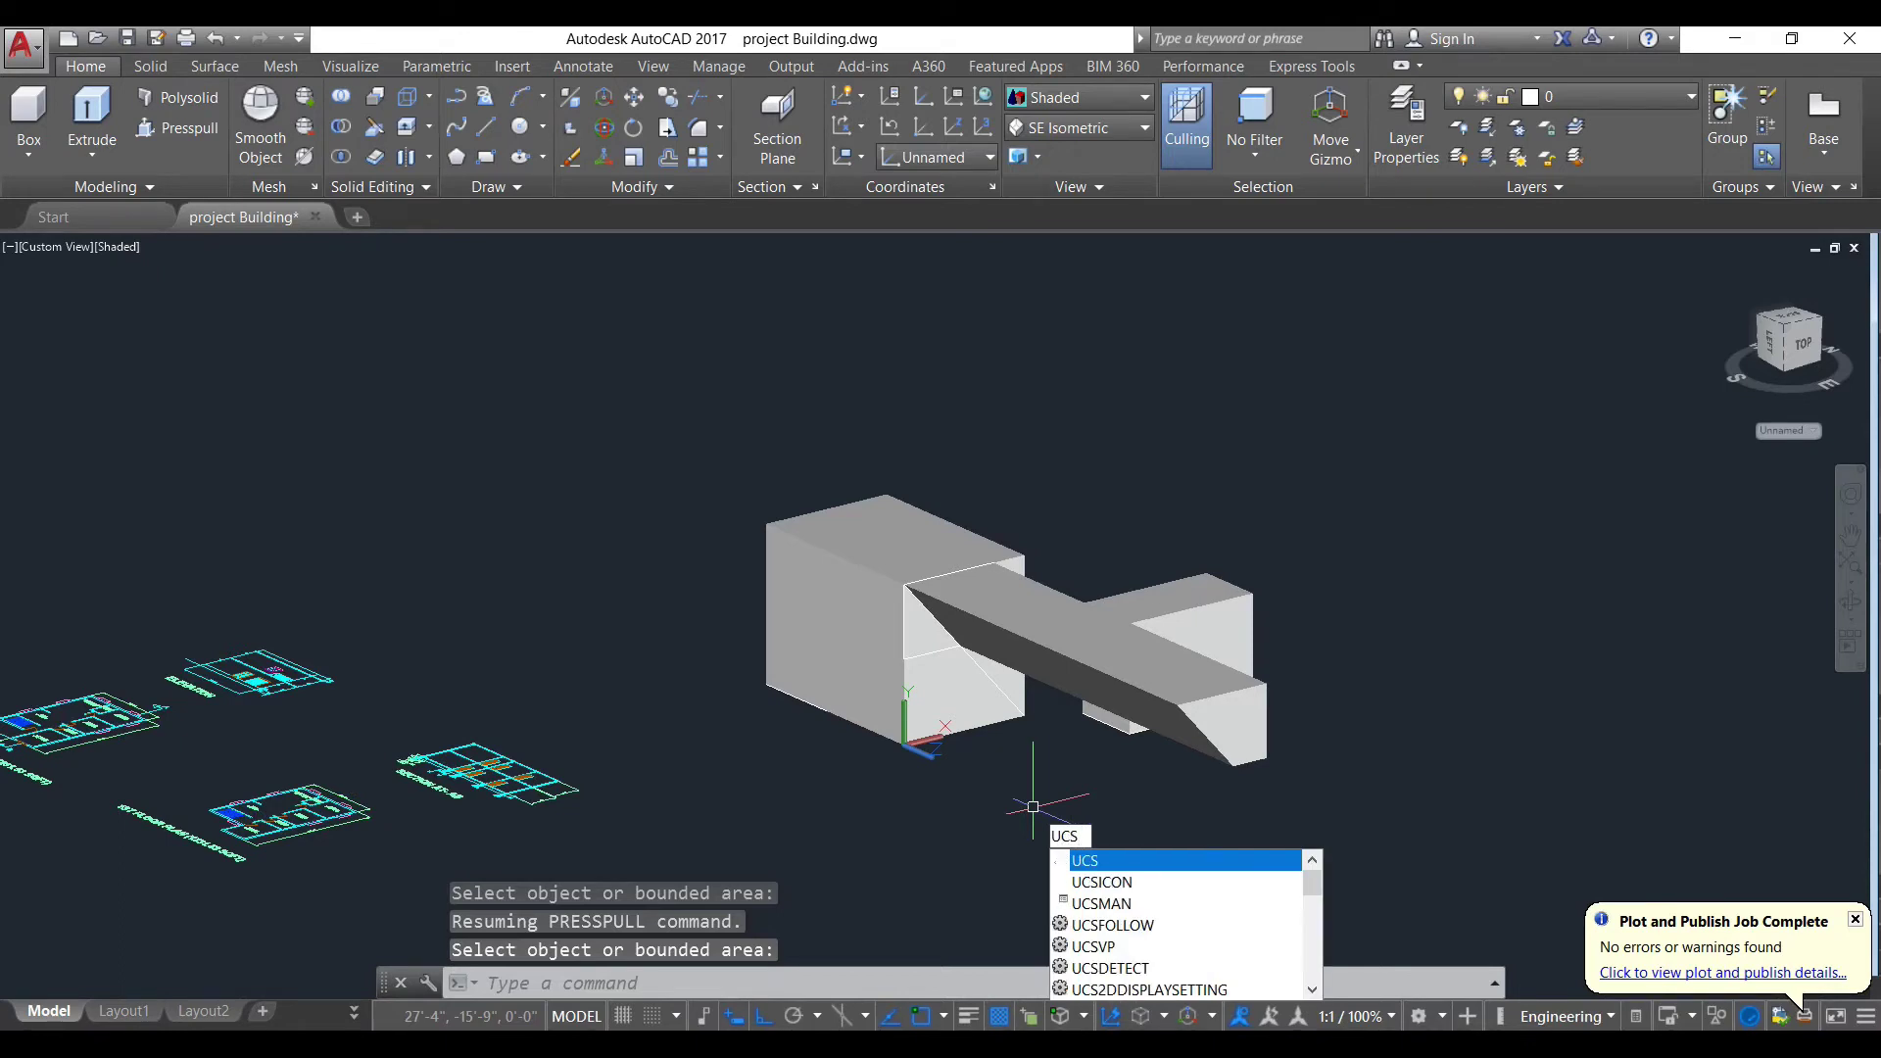
type("S")
key("Return")
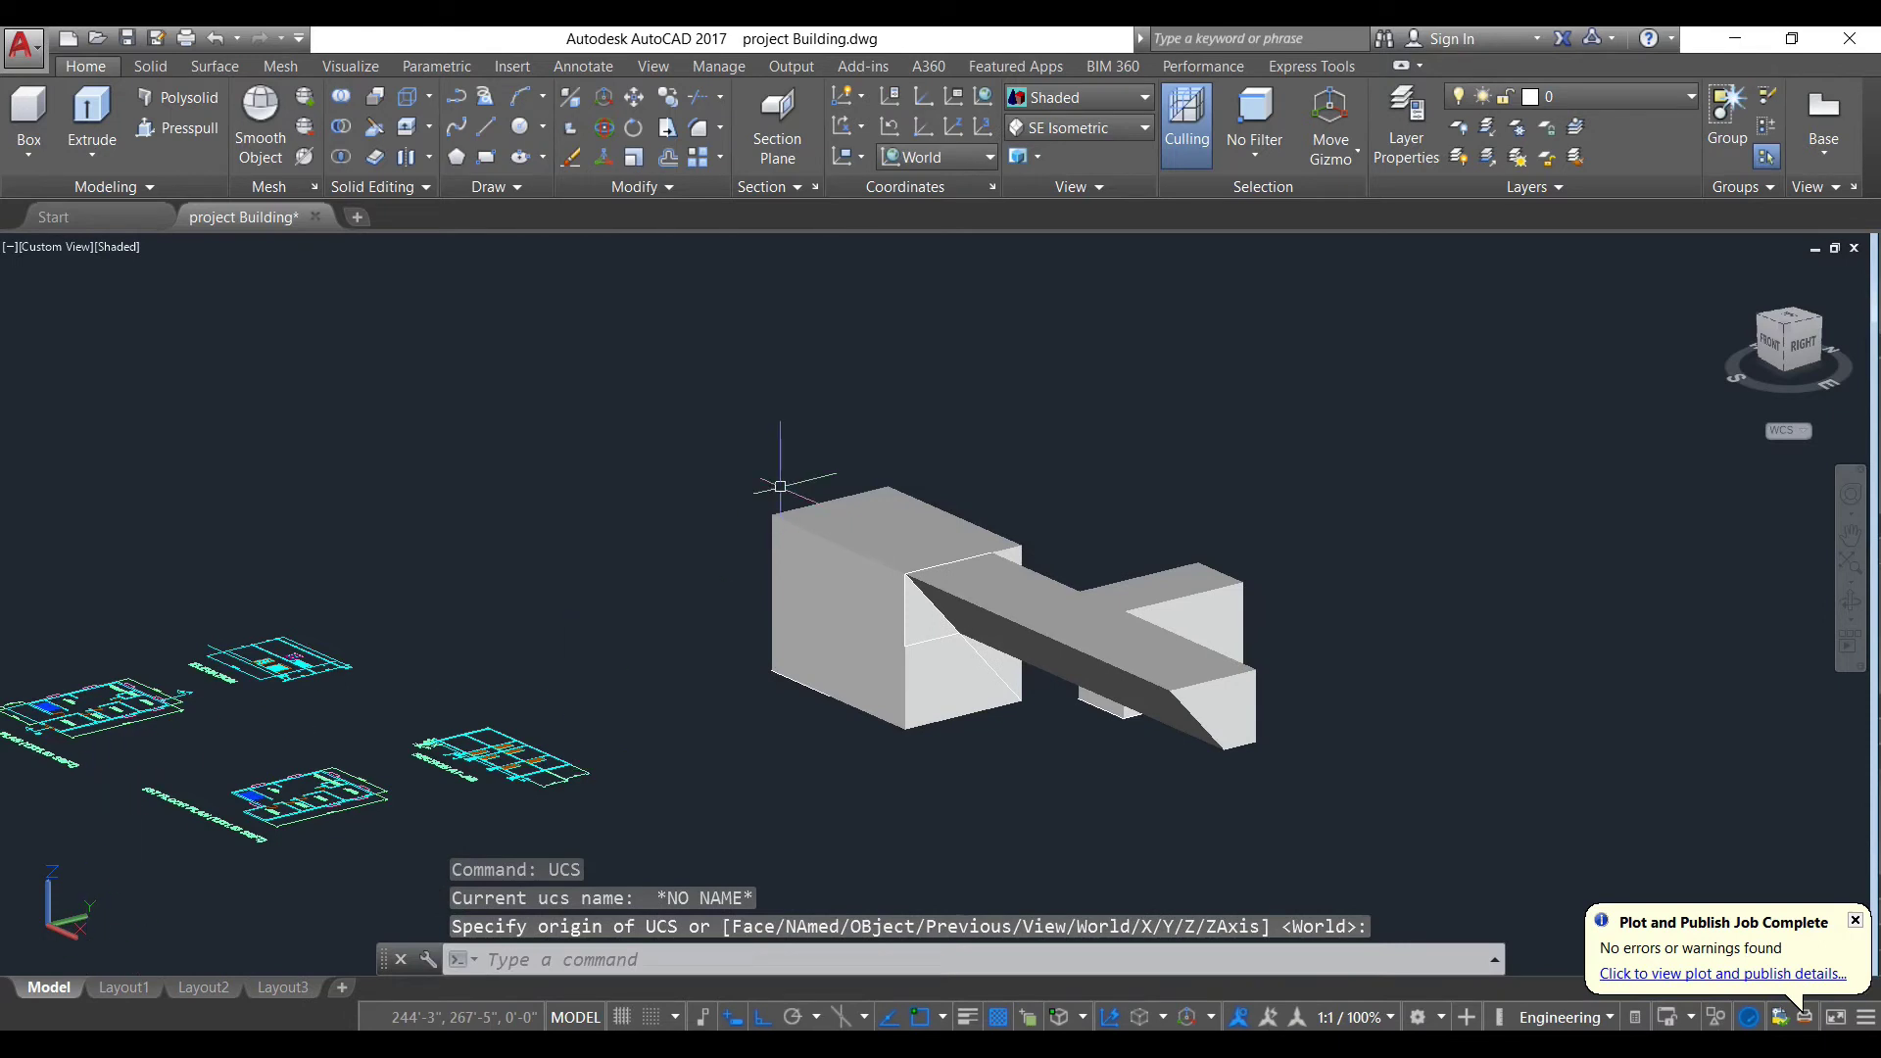
left_click(938, 157)
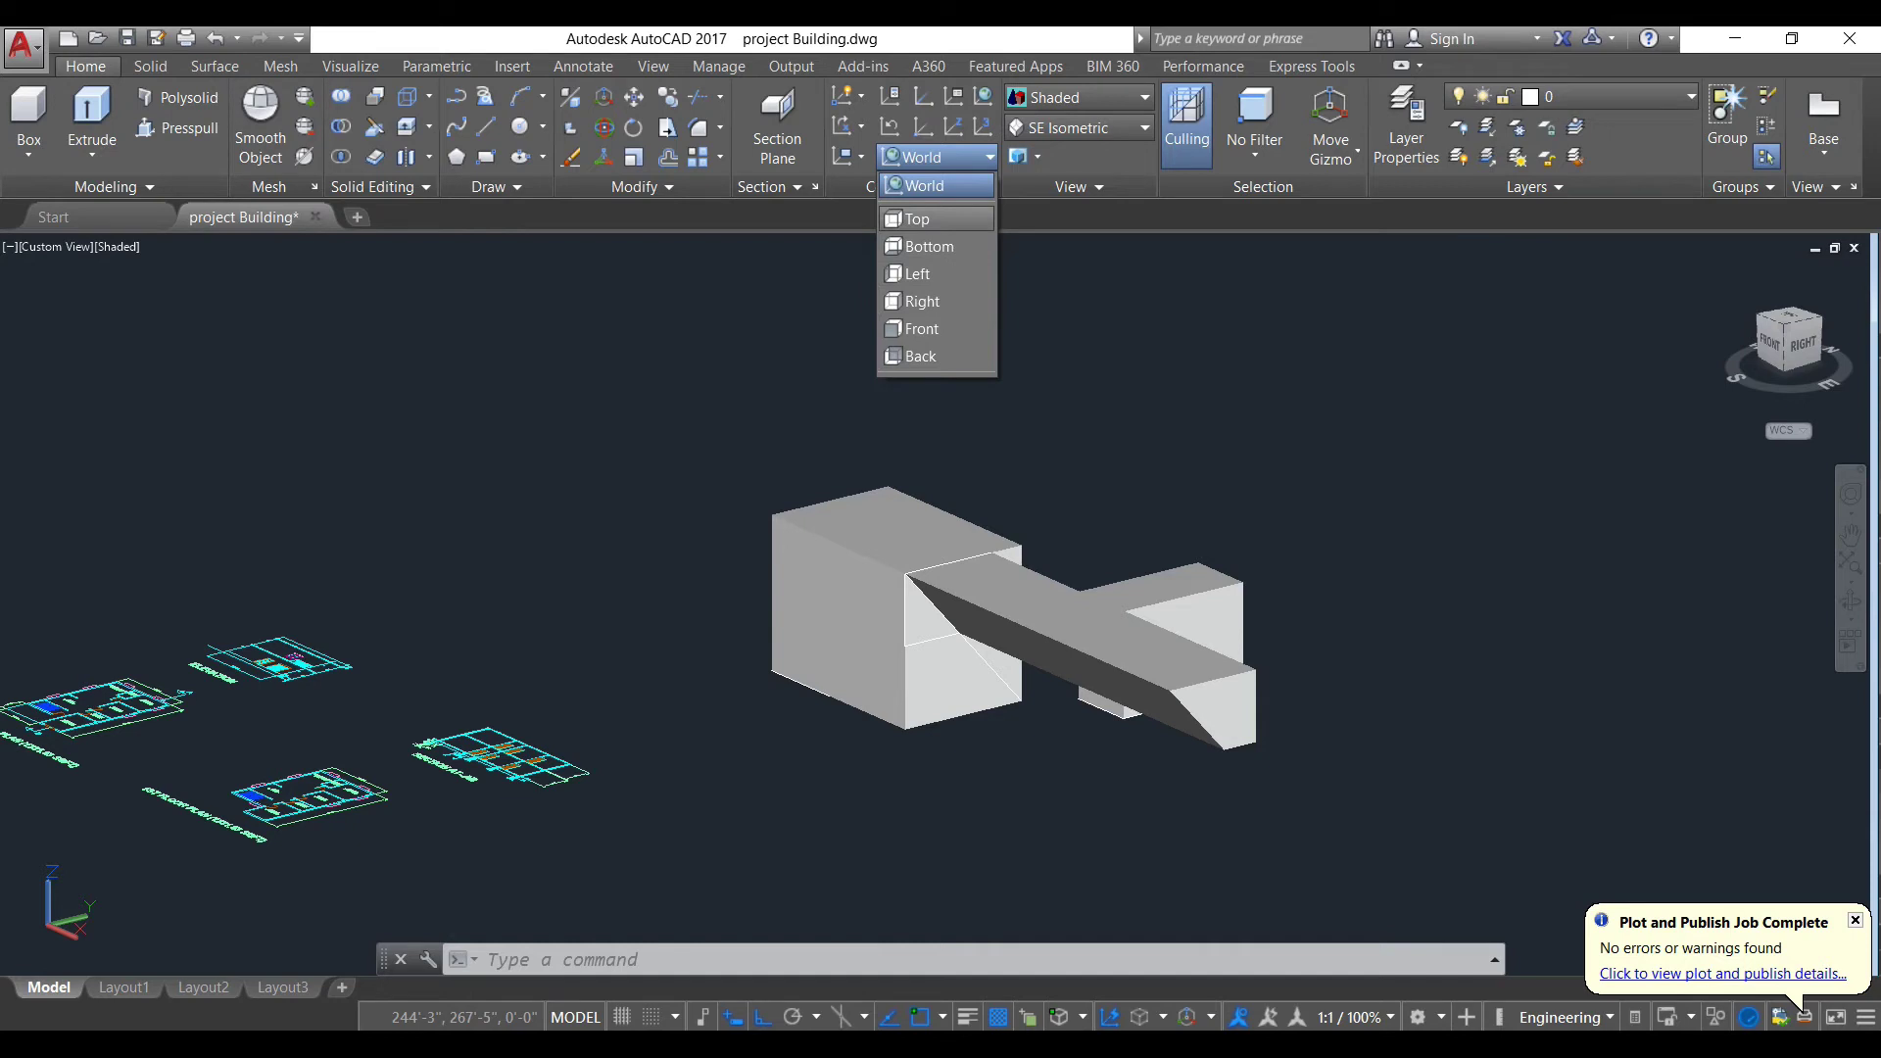
left_click(937, 185)
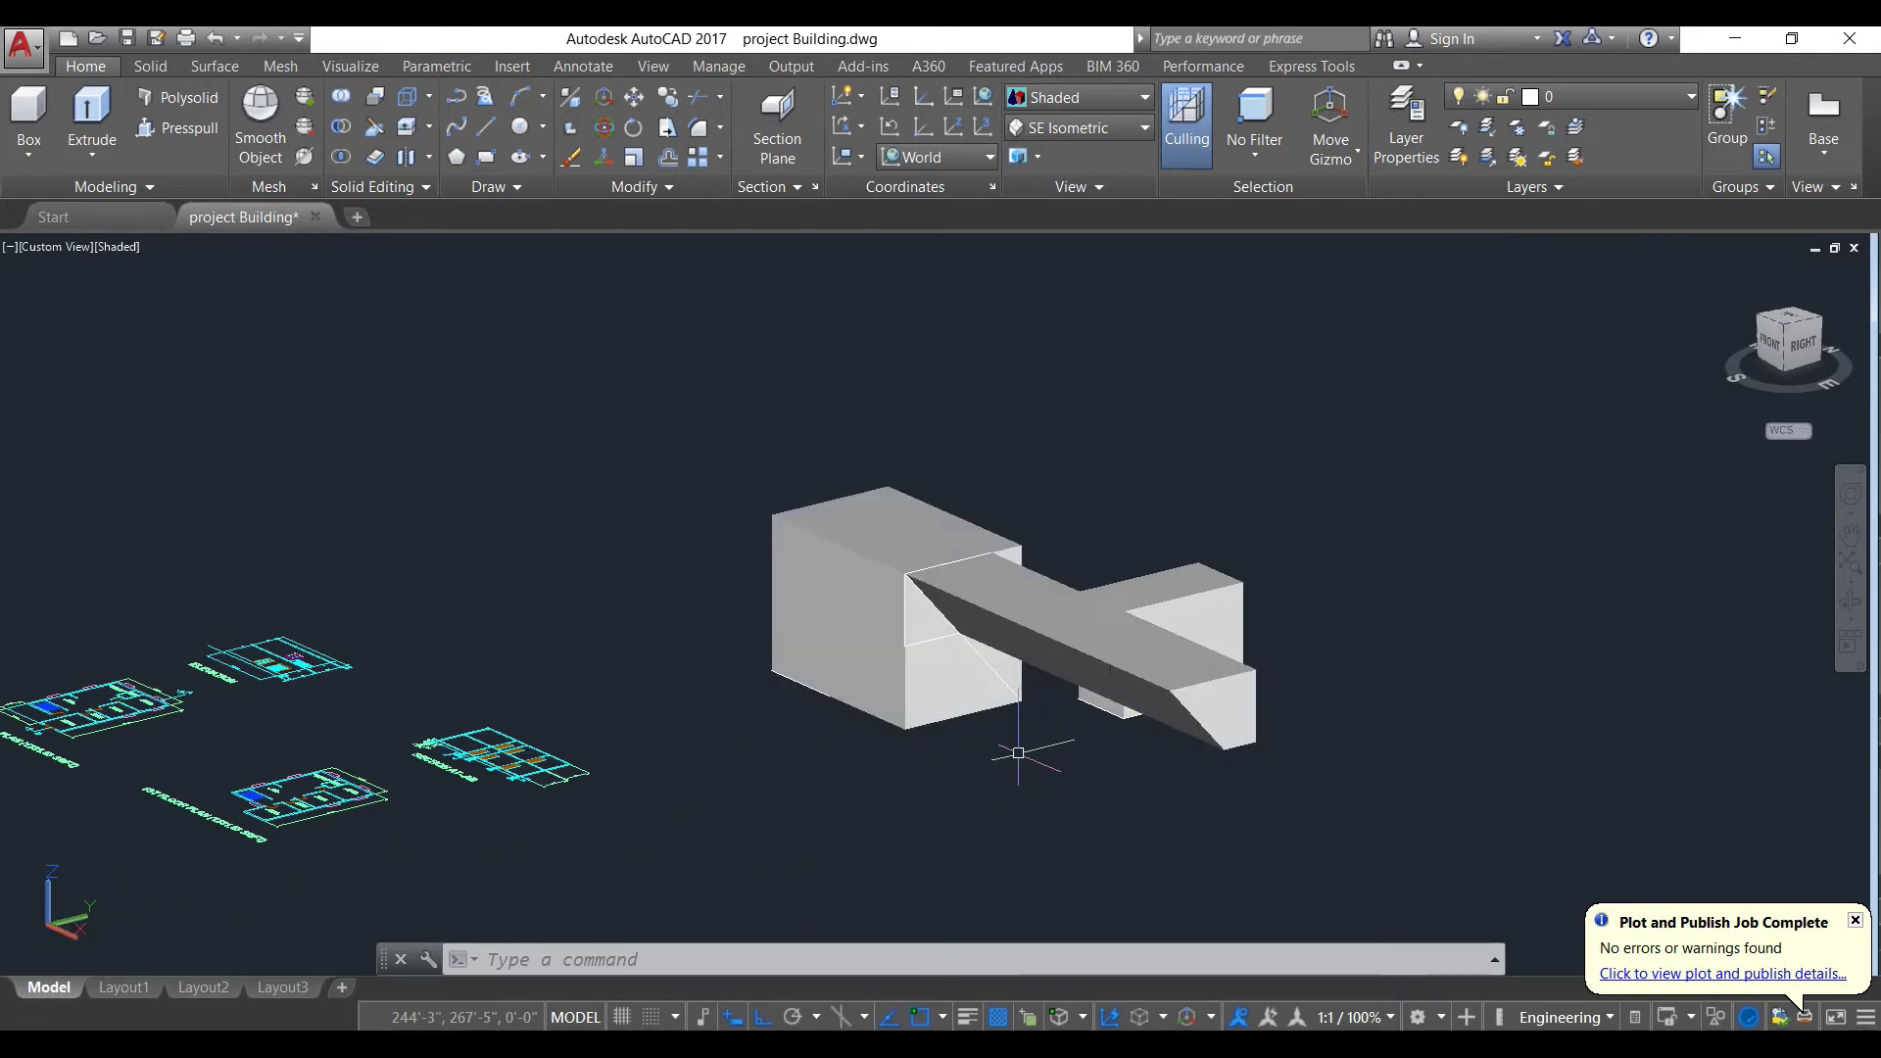
Step: Create a freehand solid box with the Box command in the empty space beyond the elevation drawing
mouse_move(891, 717)
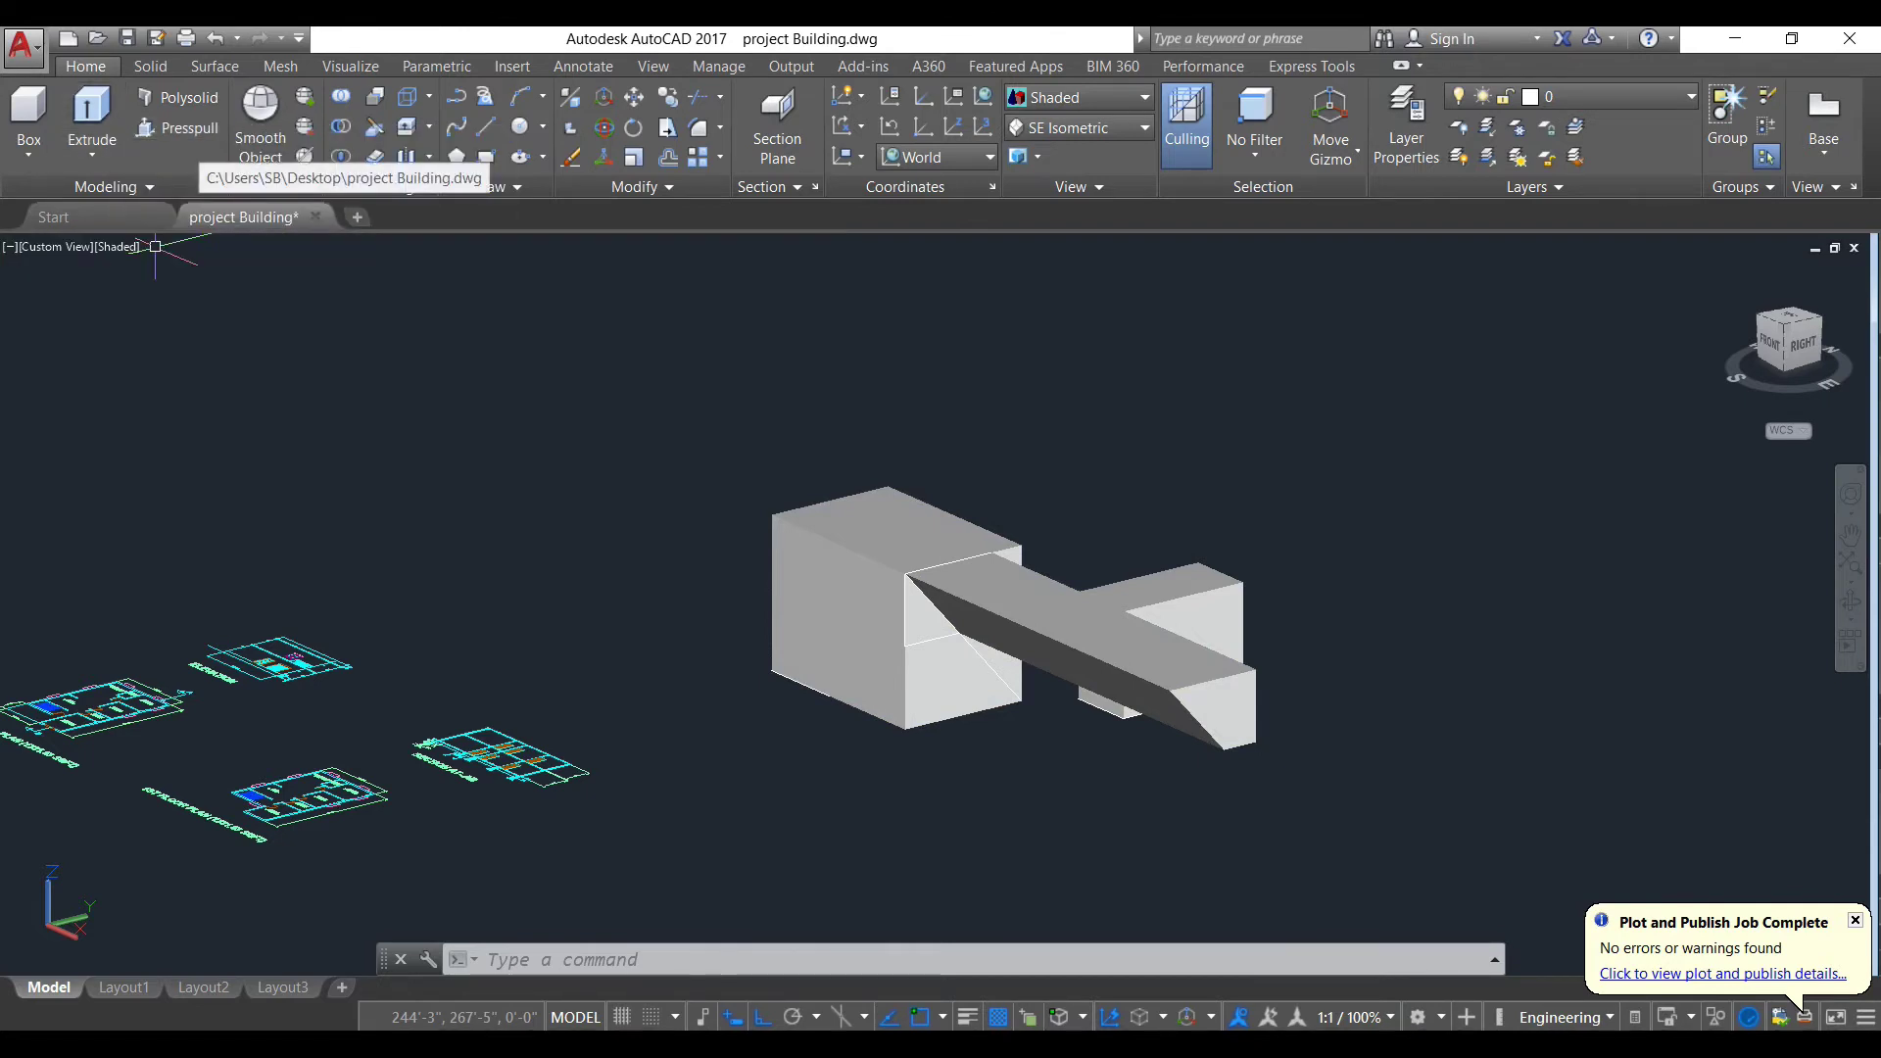
left_click(29, 154)
key("Escape")
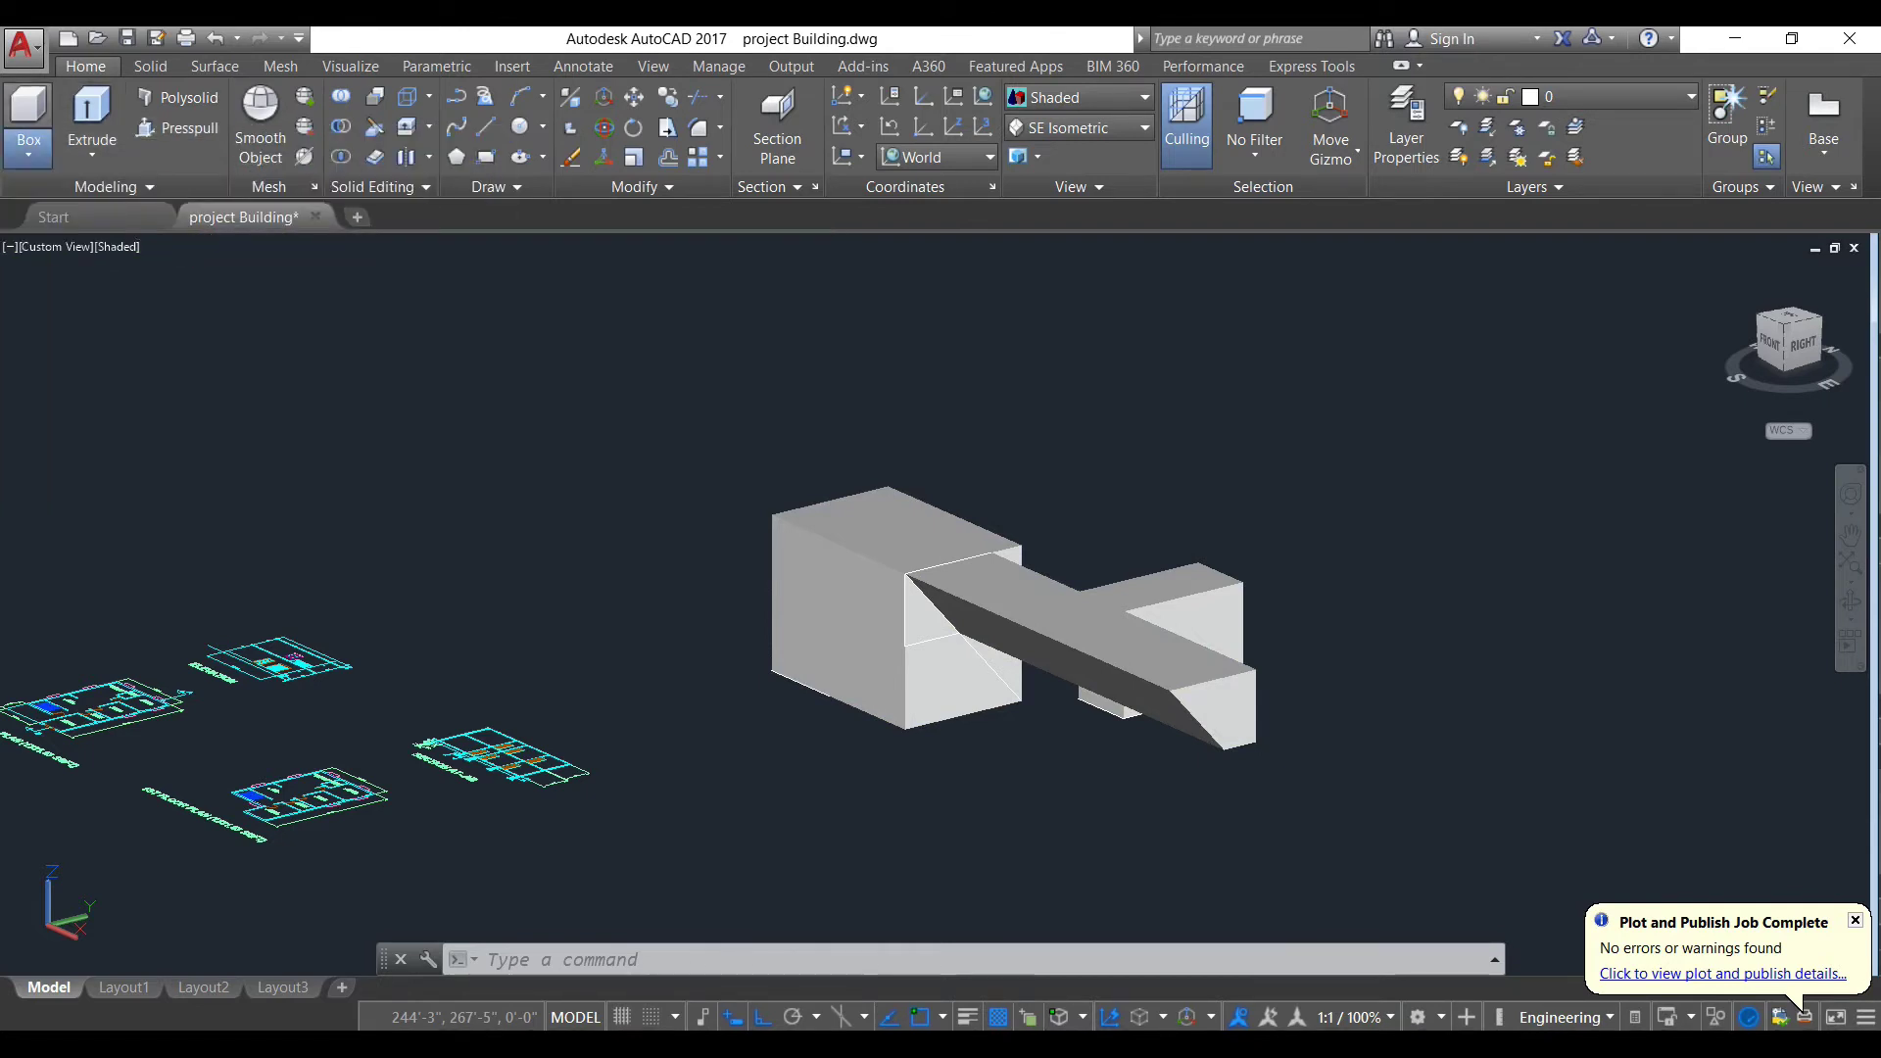
left_click(29, 110)
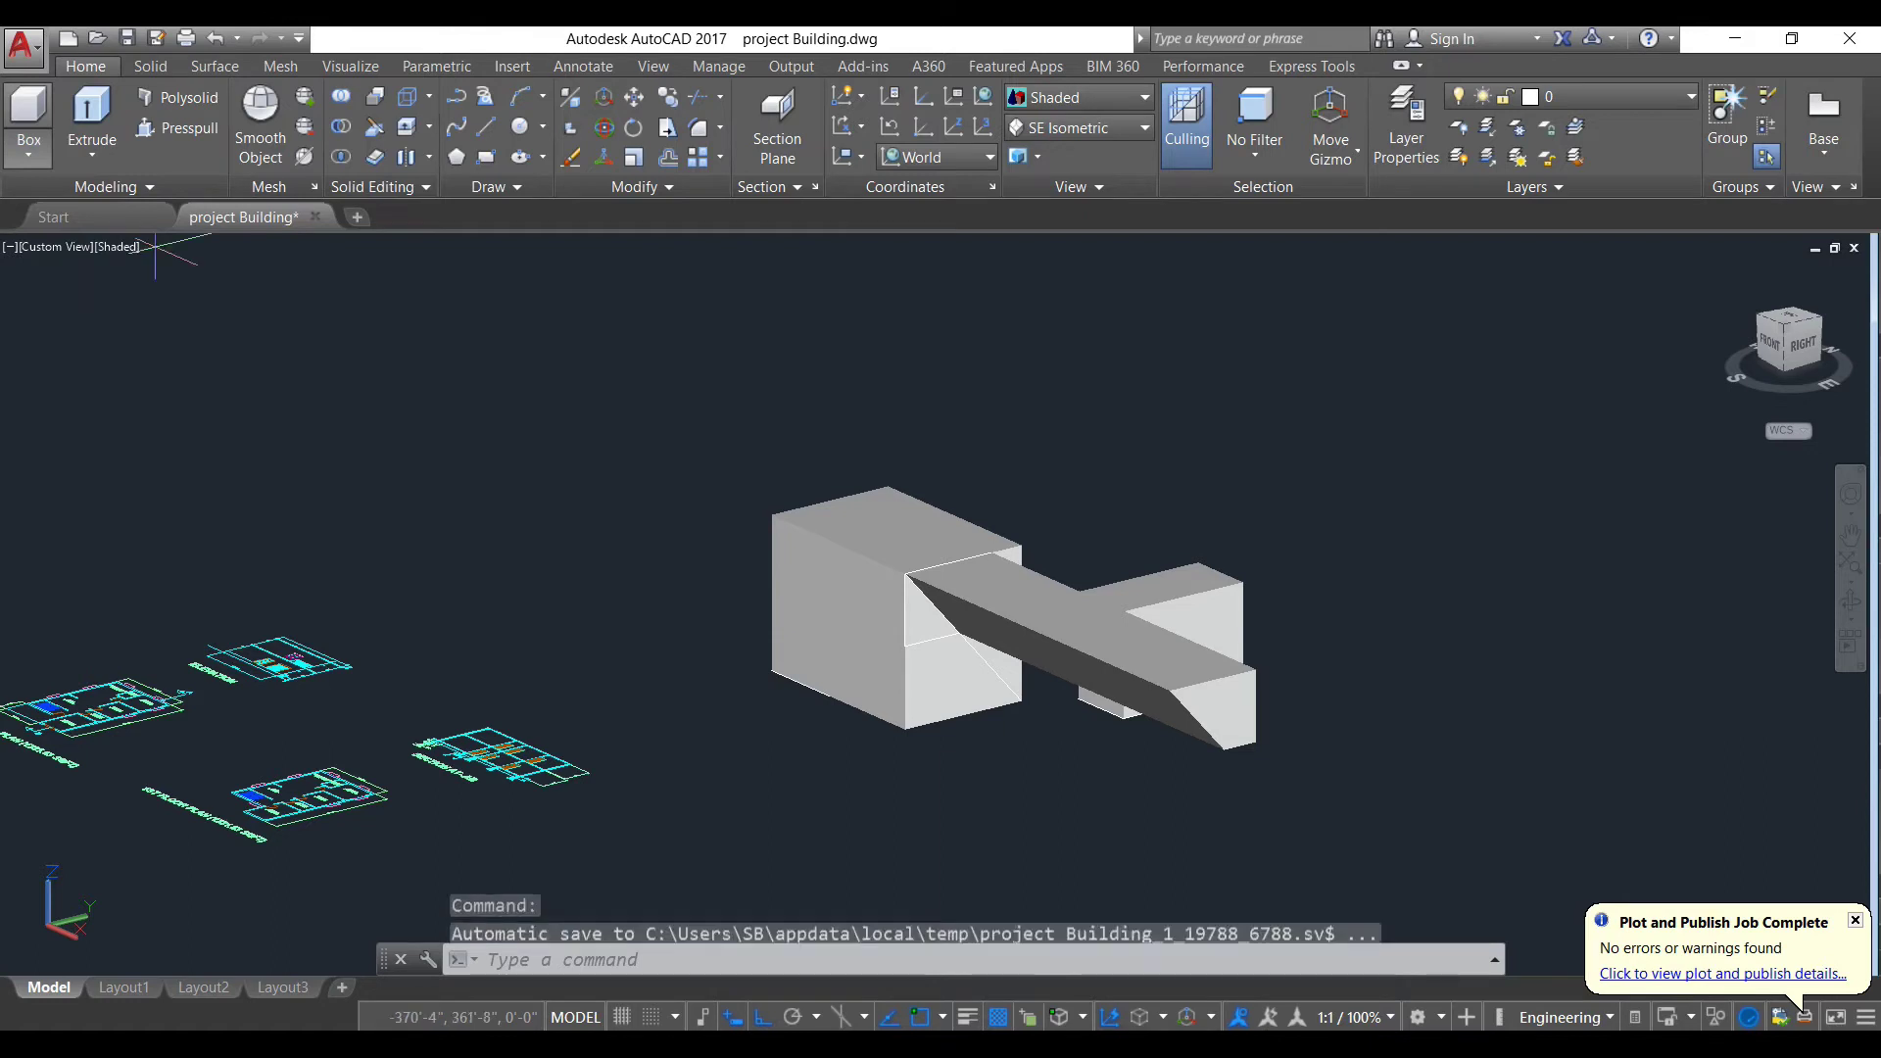
left_click(392, 471)
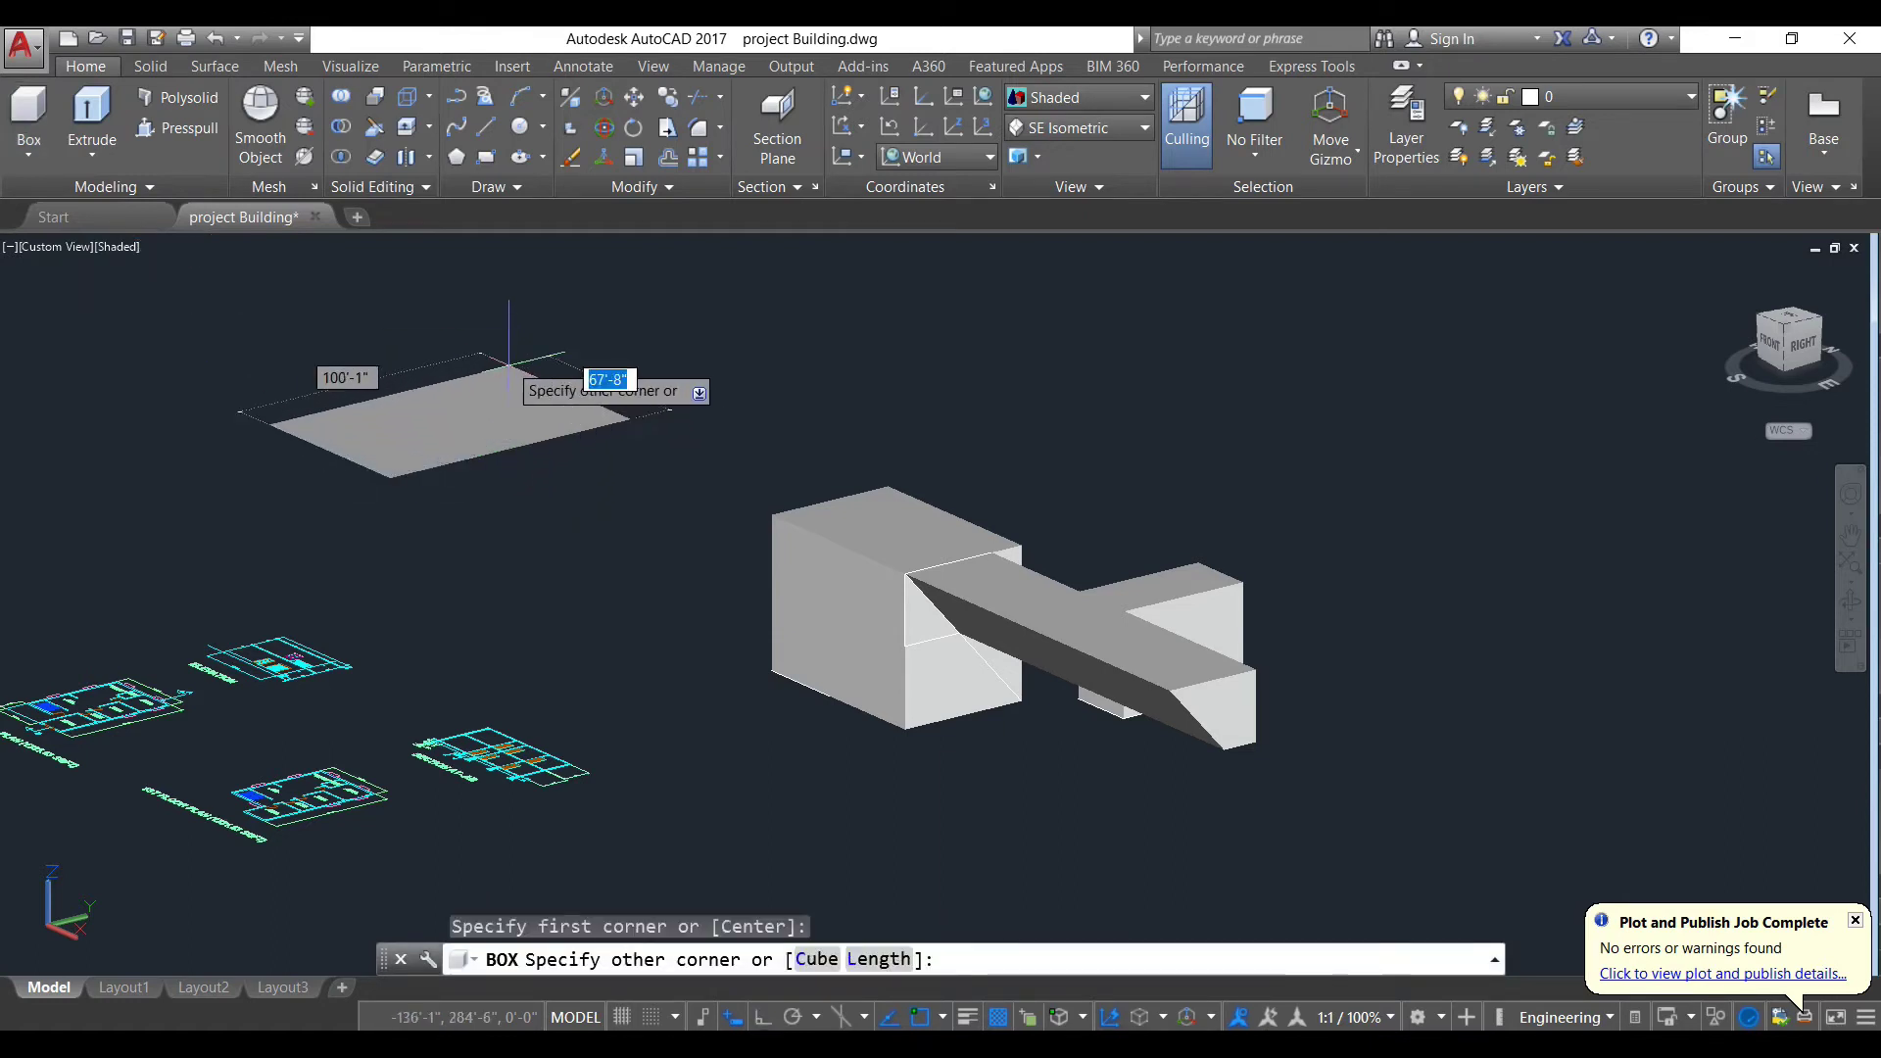
left_click(409, 380)
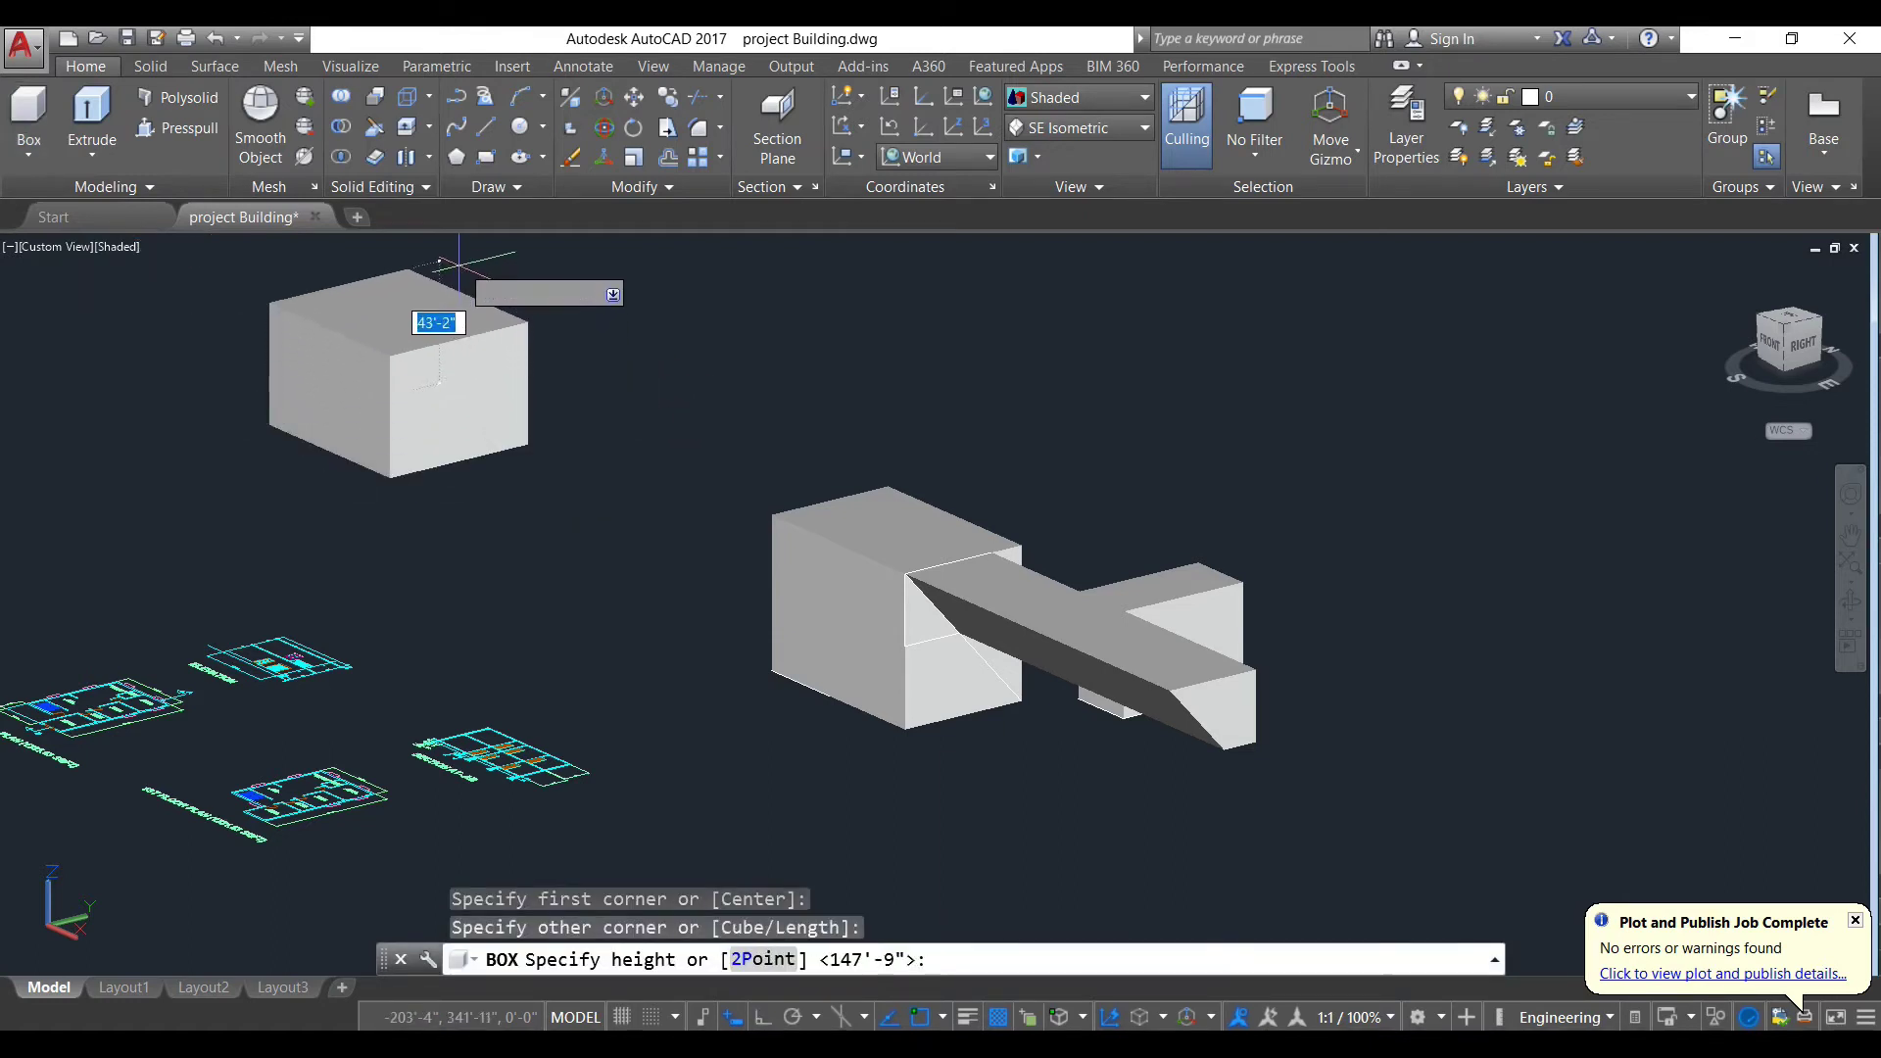
left_click(428, 250)
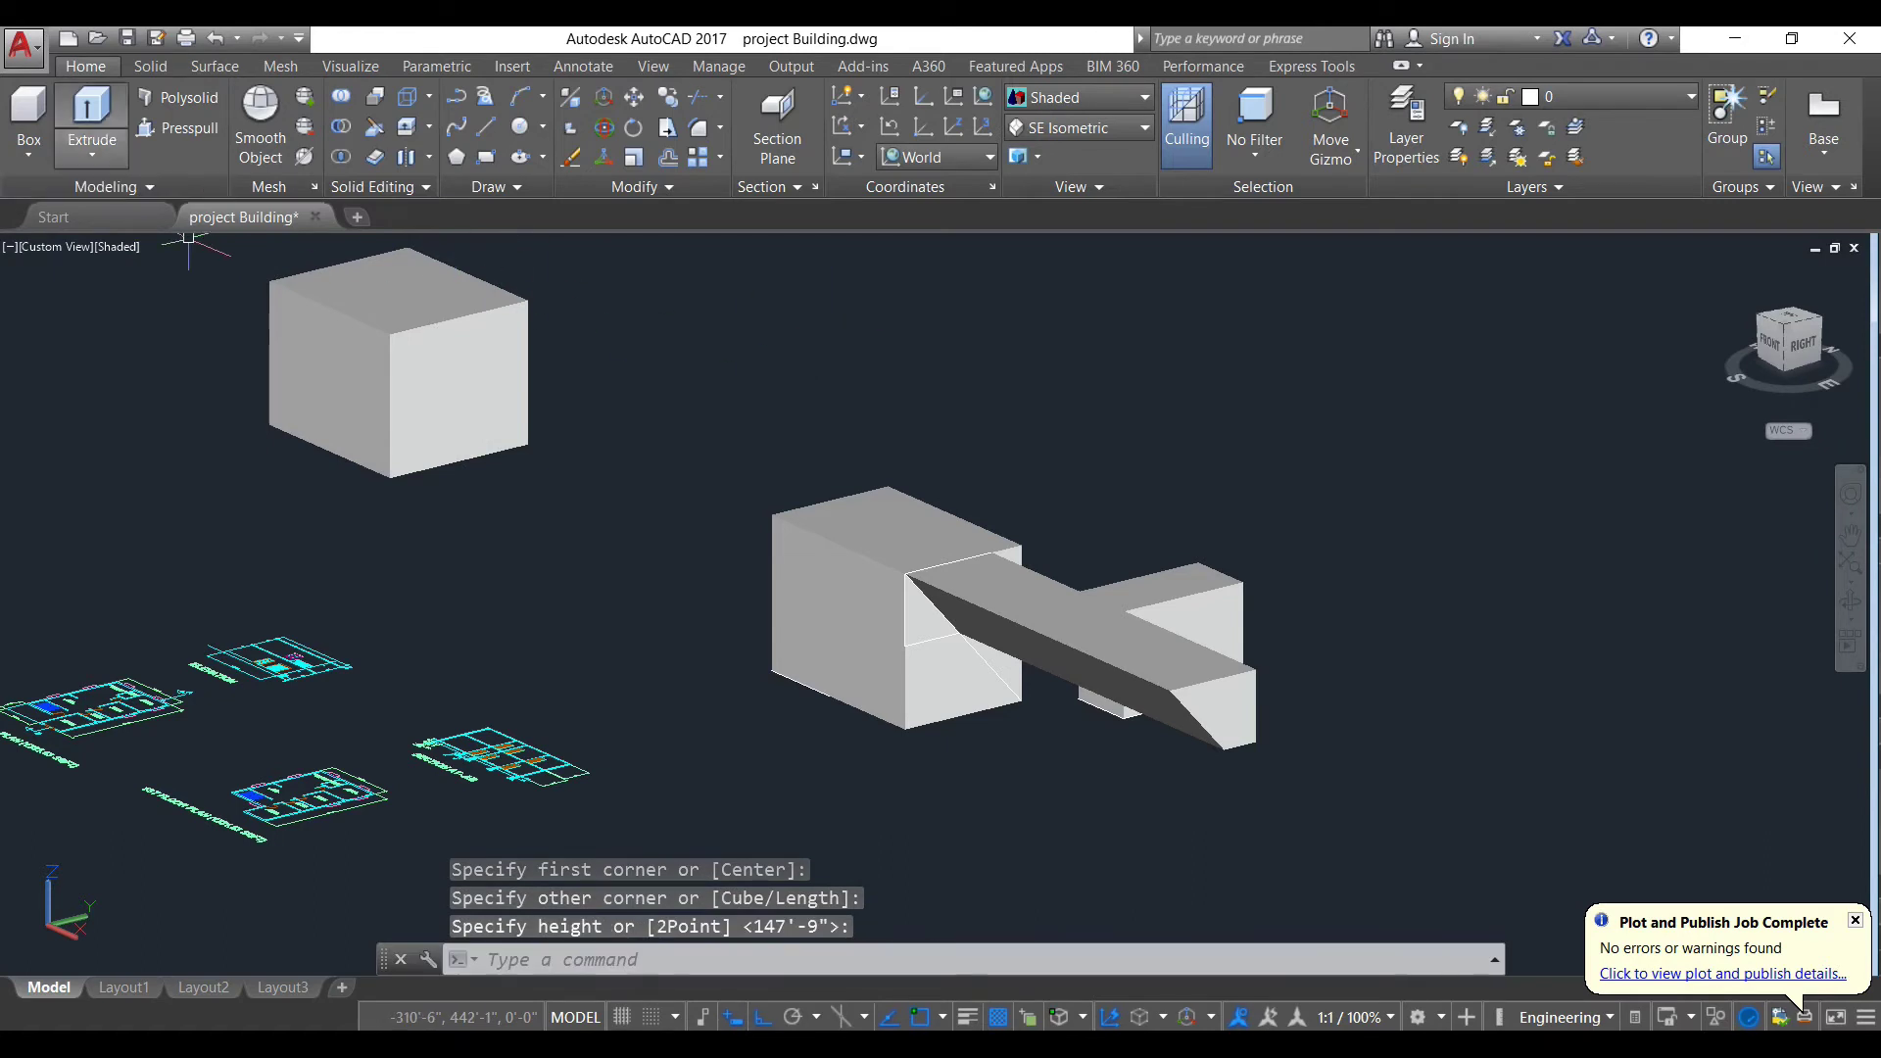
left_click(29, 154)
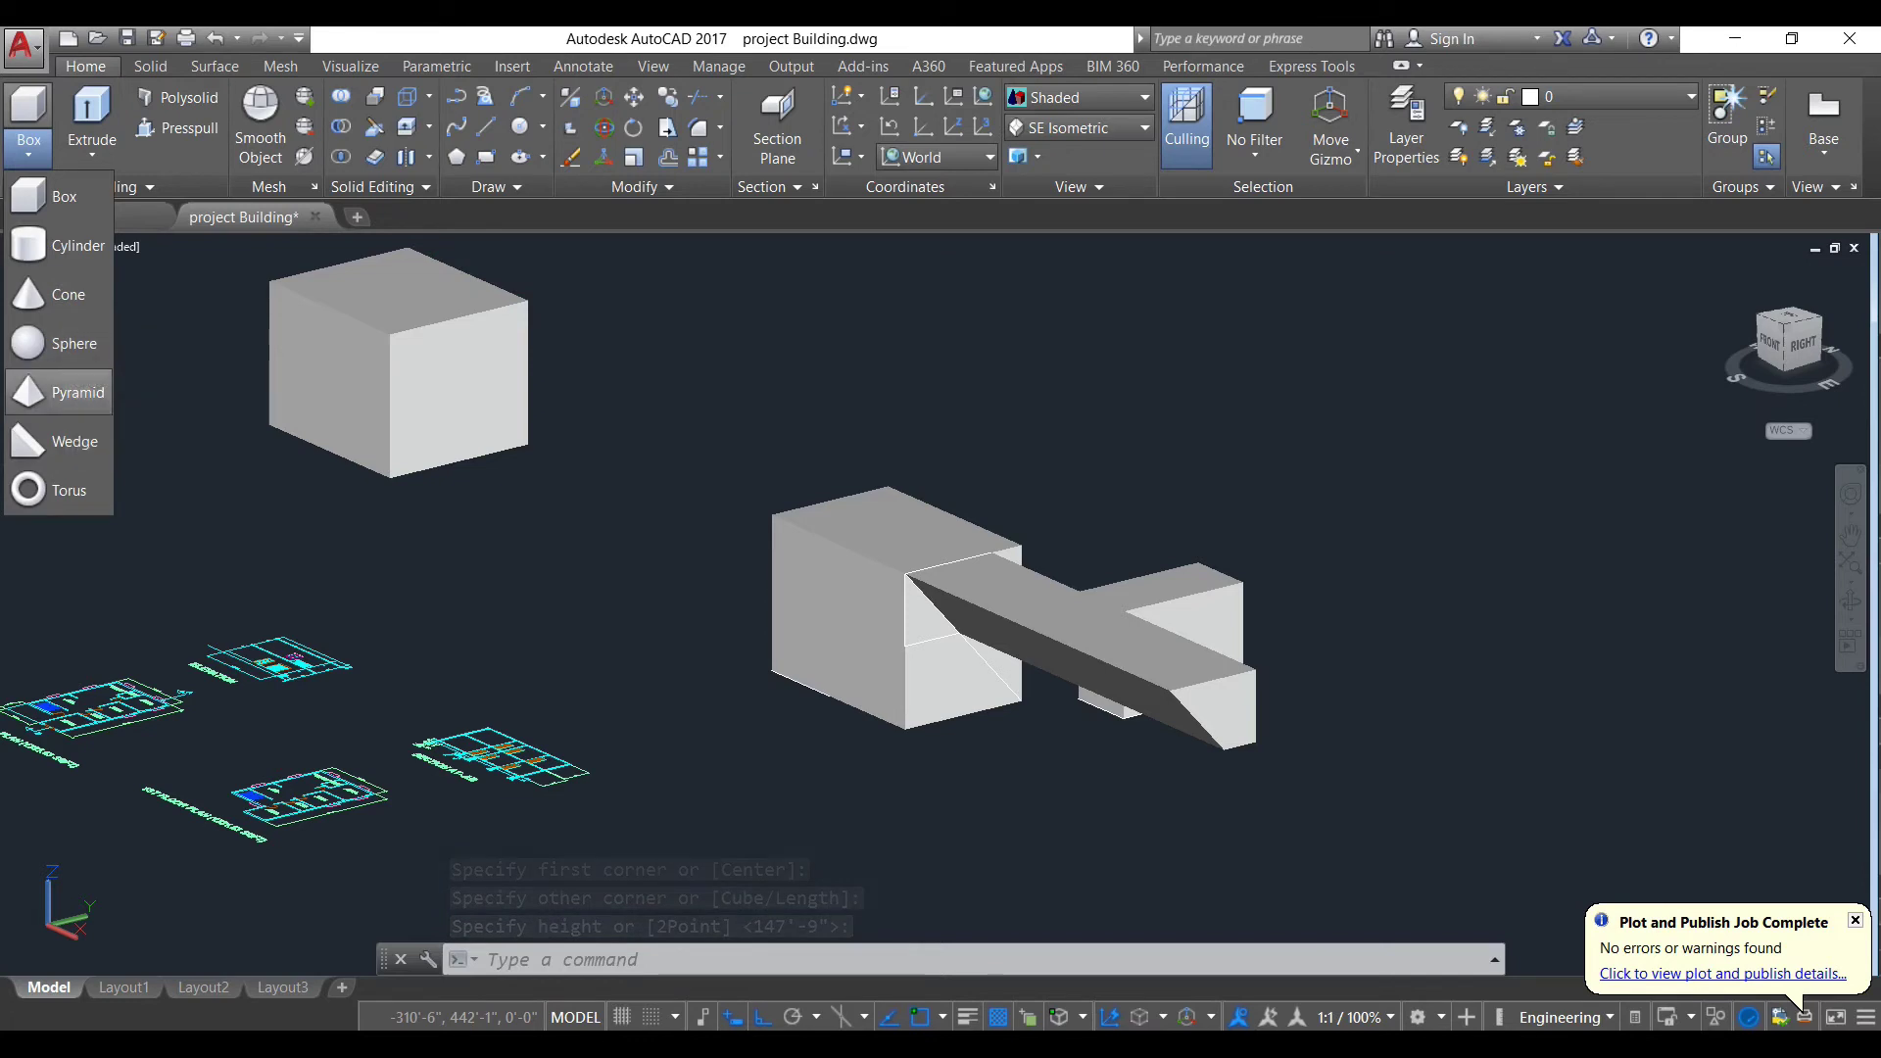
key("Escape")
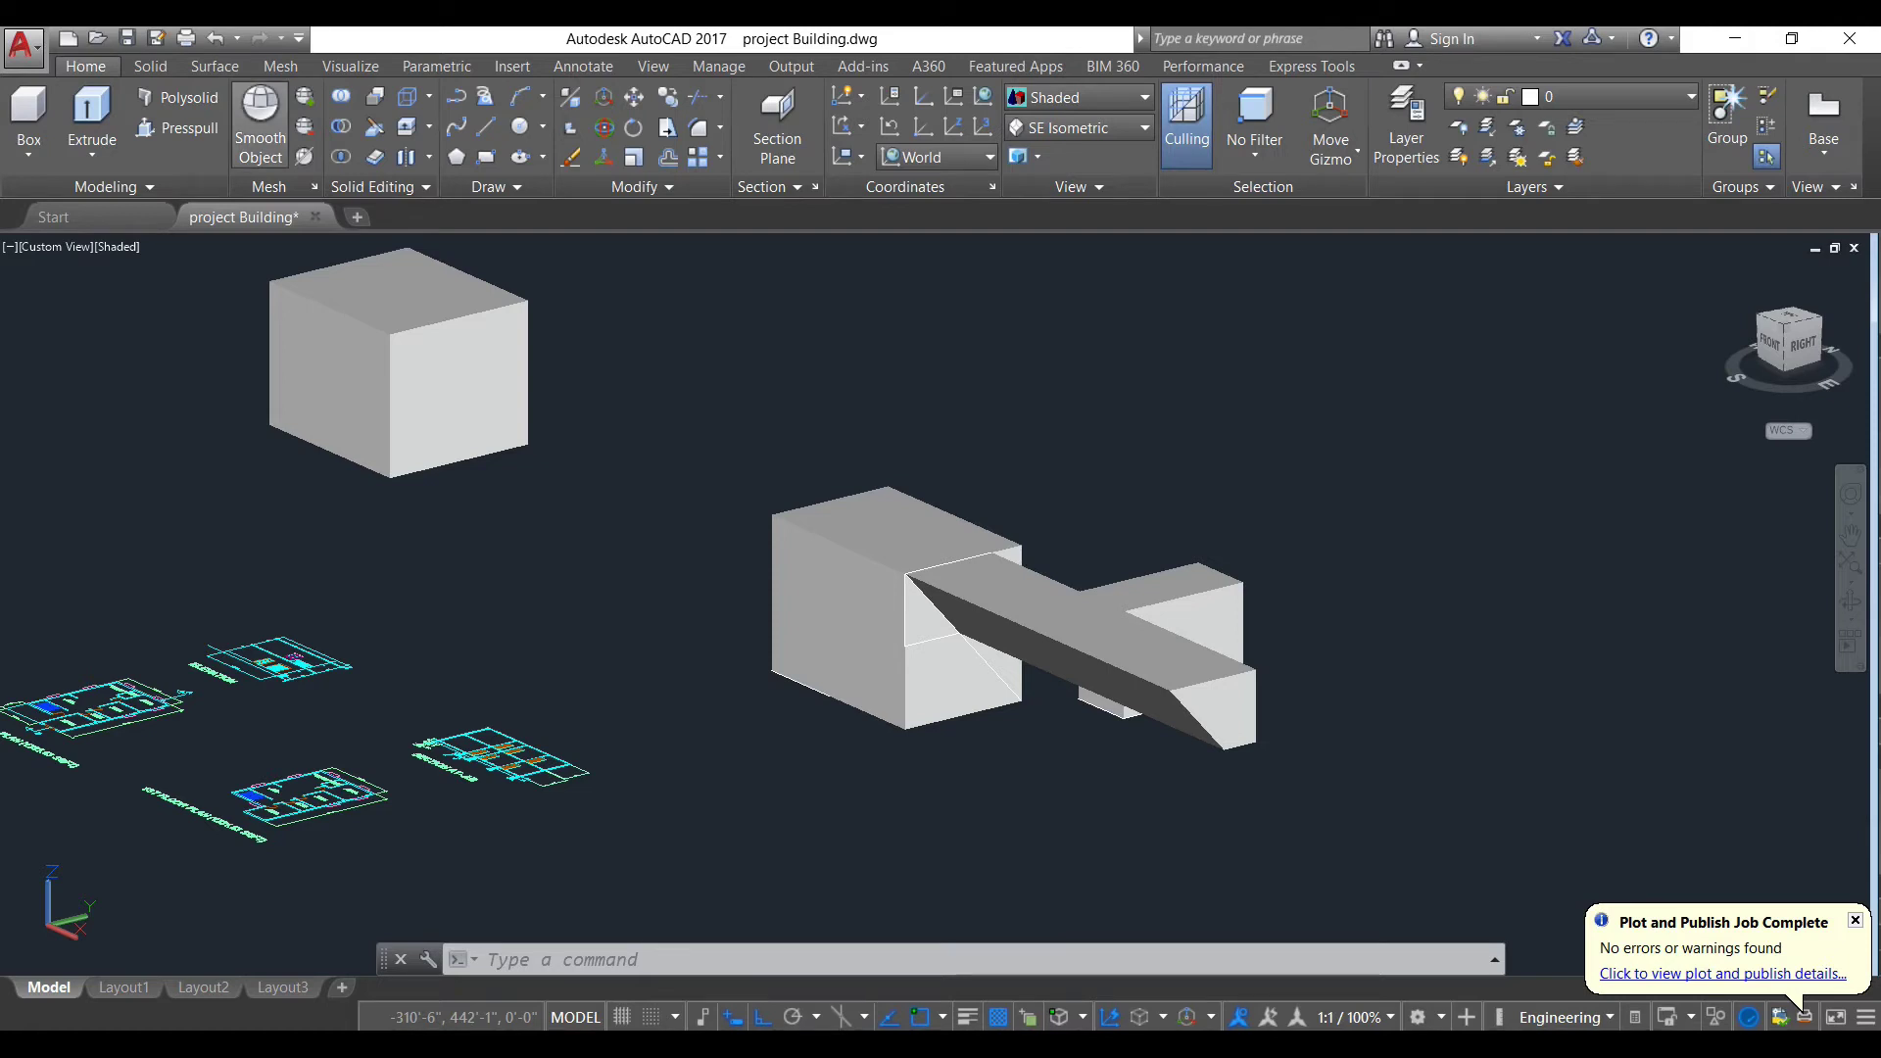
Step: Fillet the four edges around the right face of the separate freehand box with Fillet Edge at a 5" radius
left_click(150, 65)
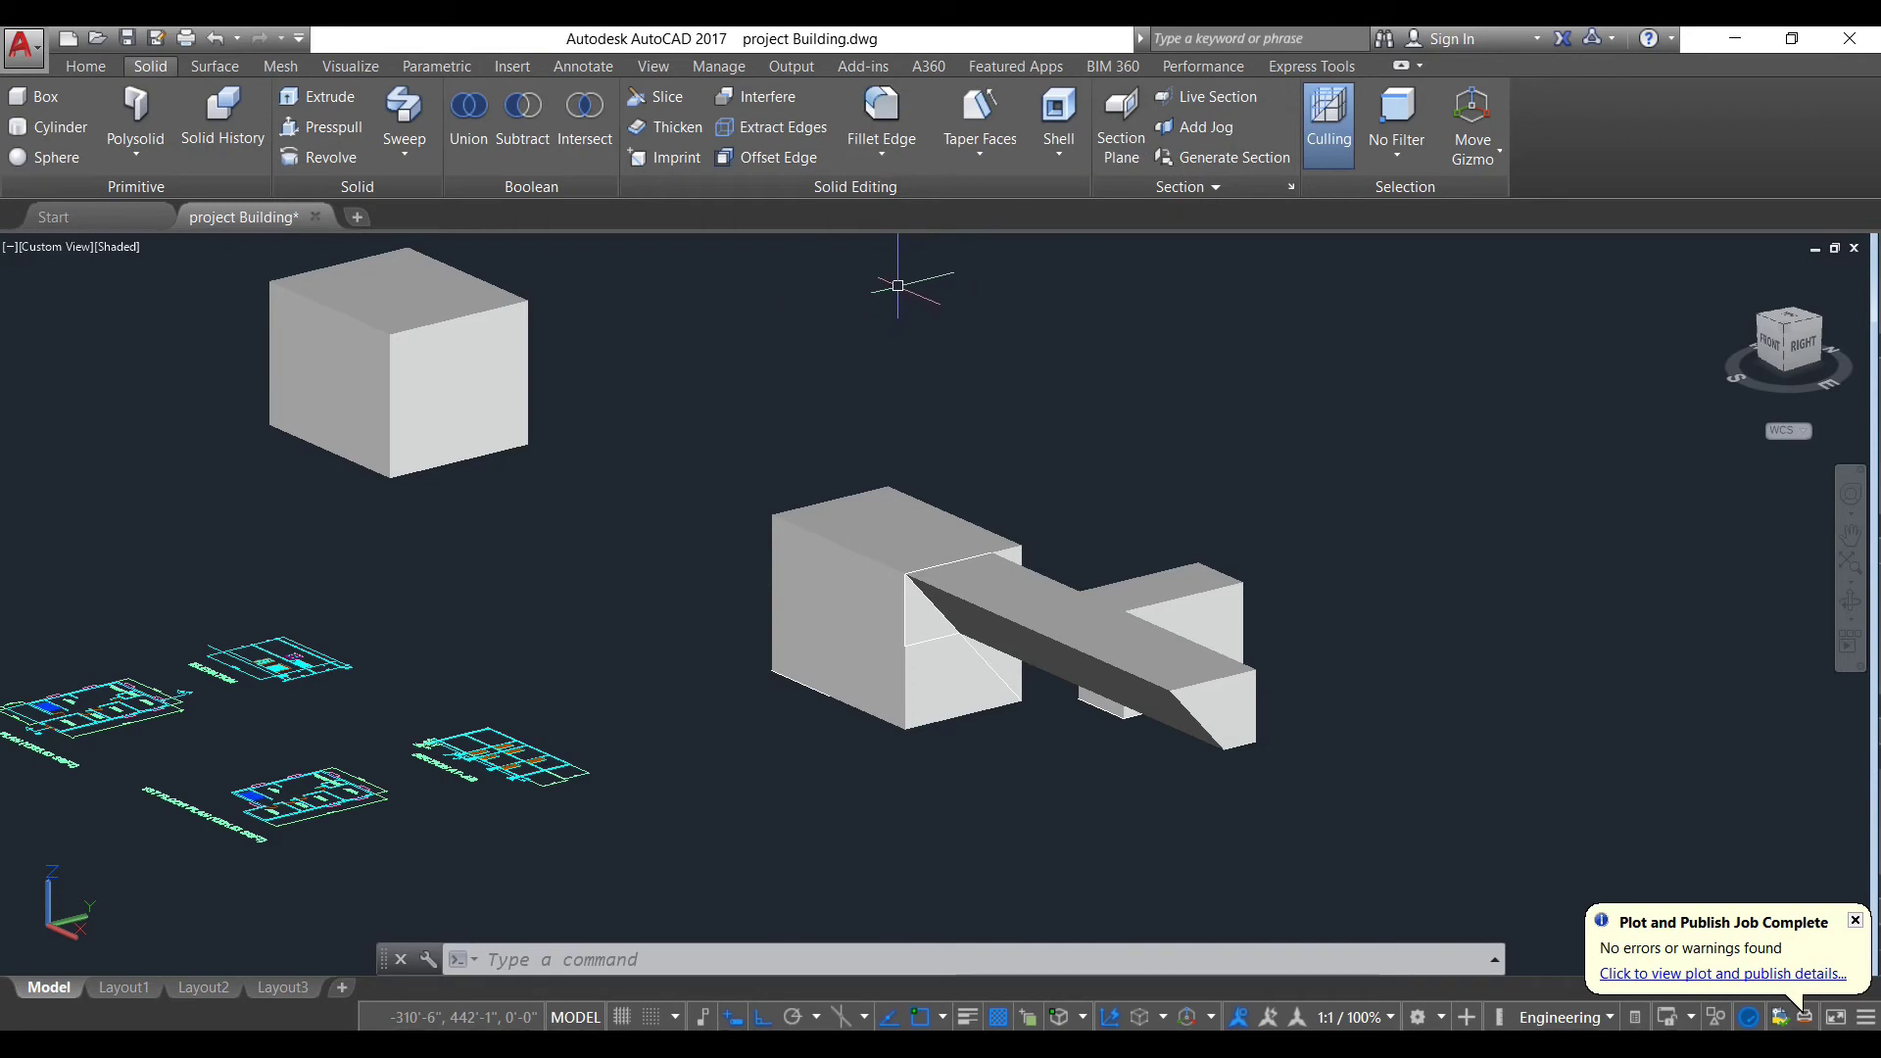
left_click(880, 116)
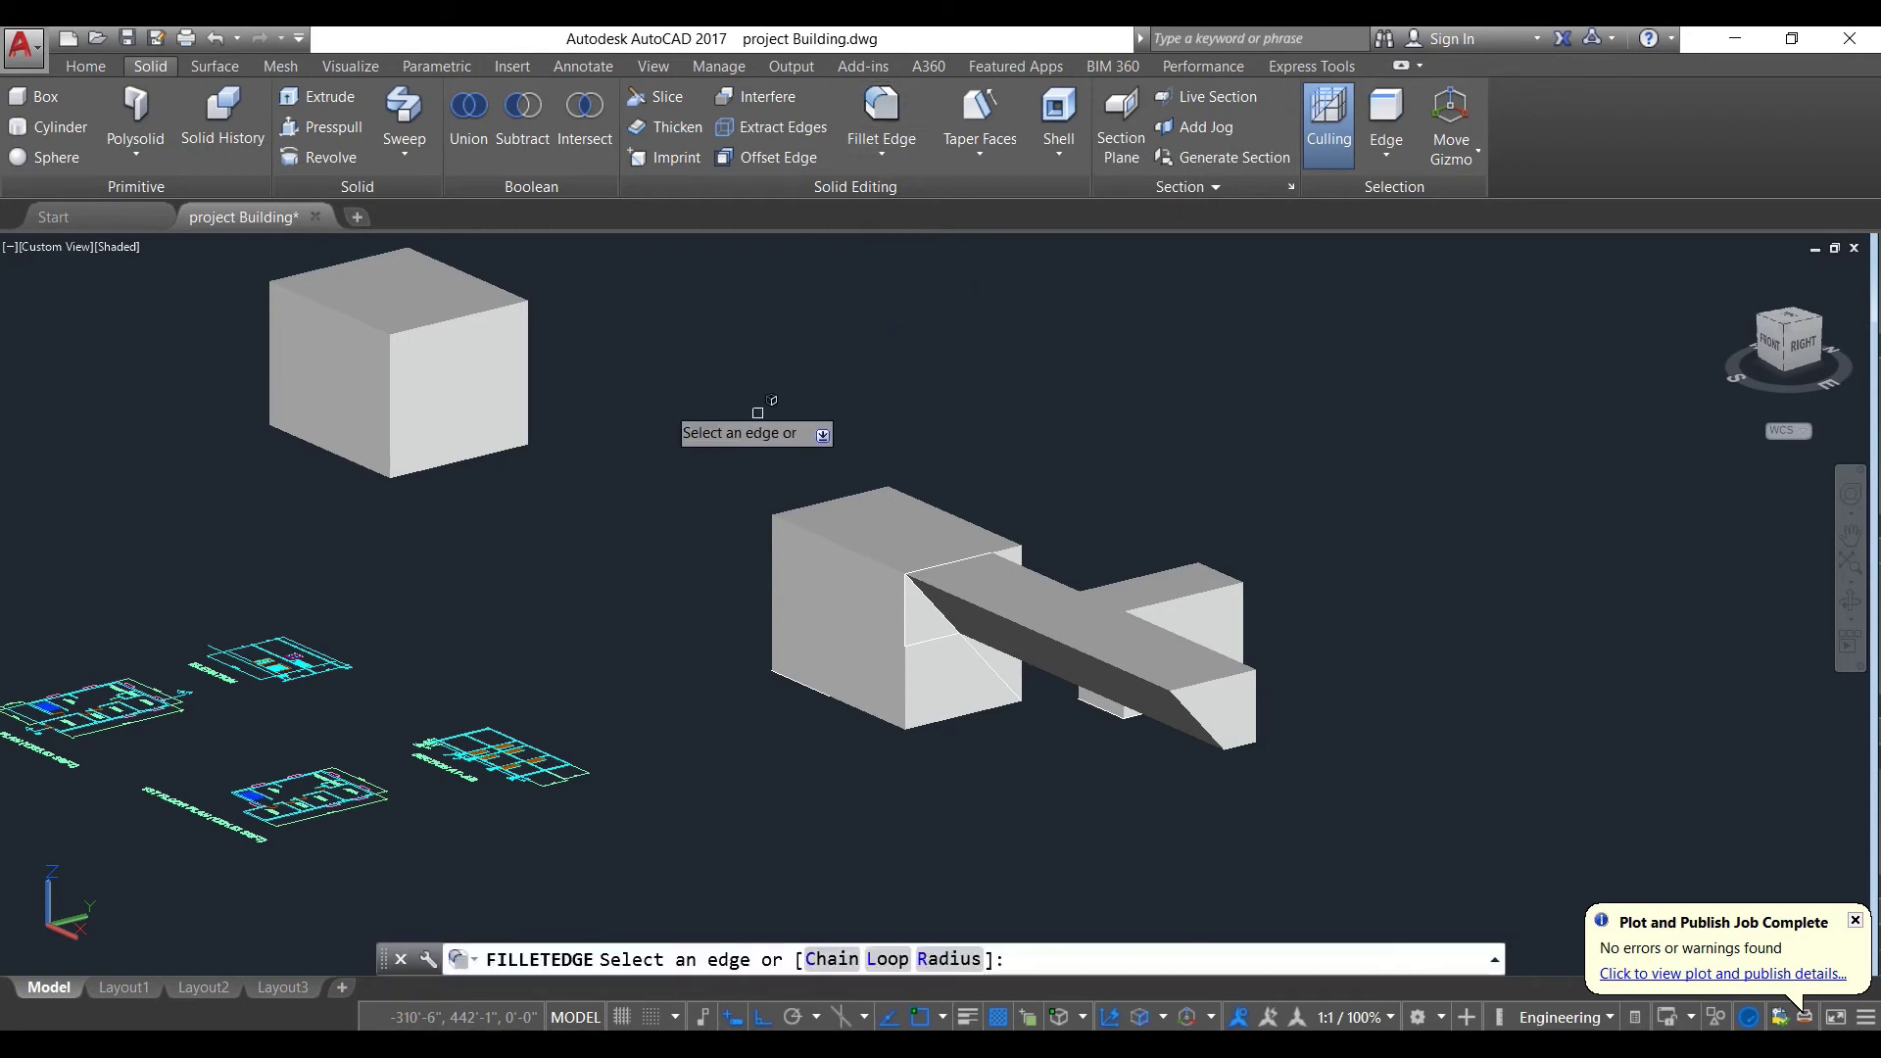
scroll(370, 366, "up", 5)
middle_click_drag(370, 366, 501, 531)
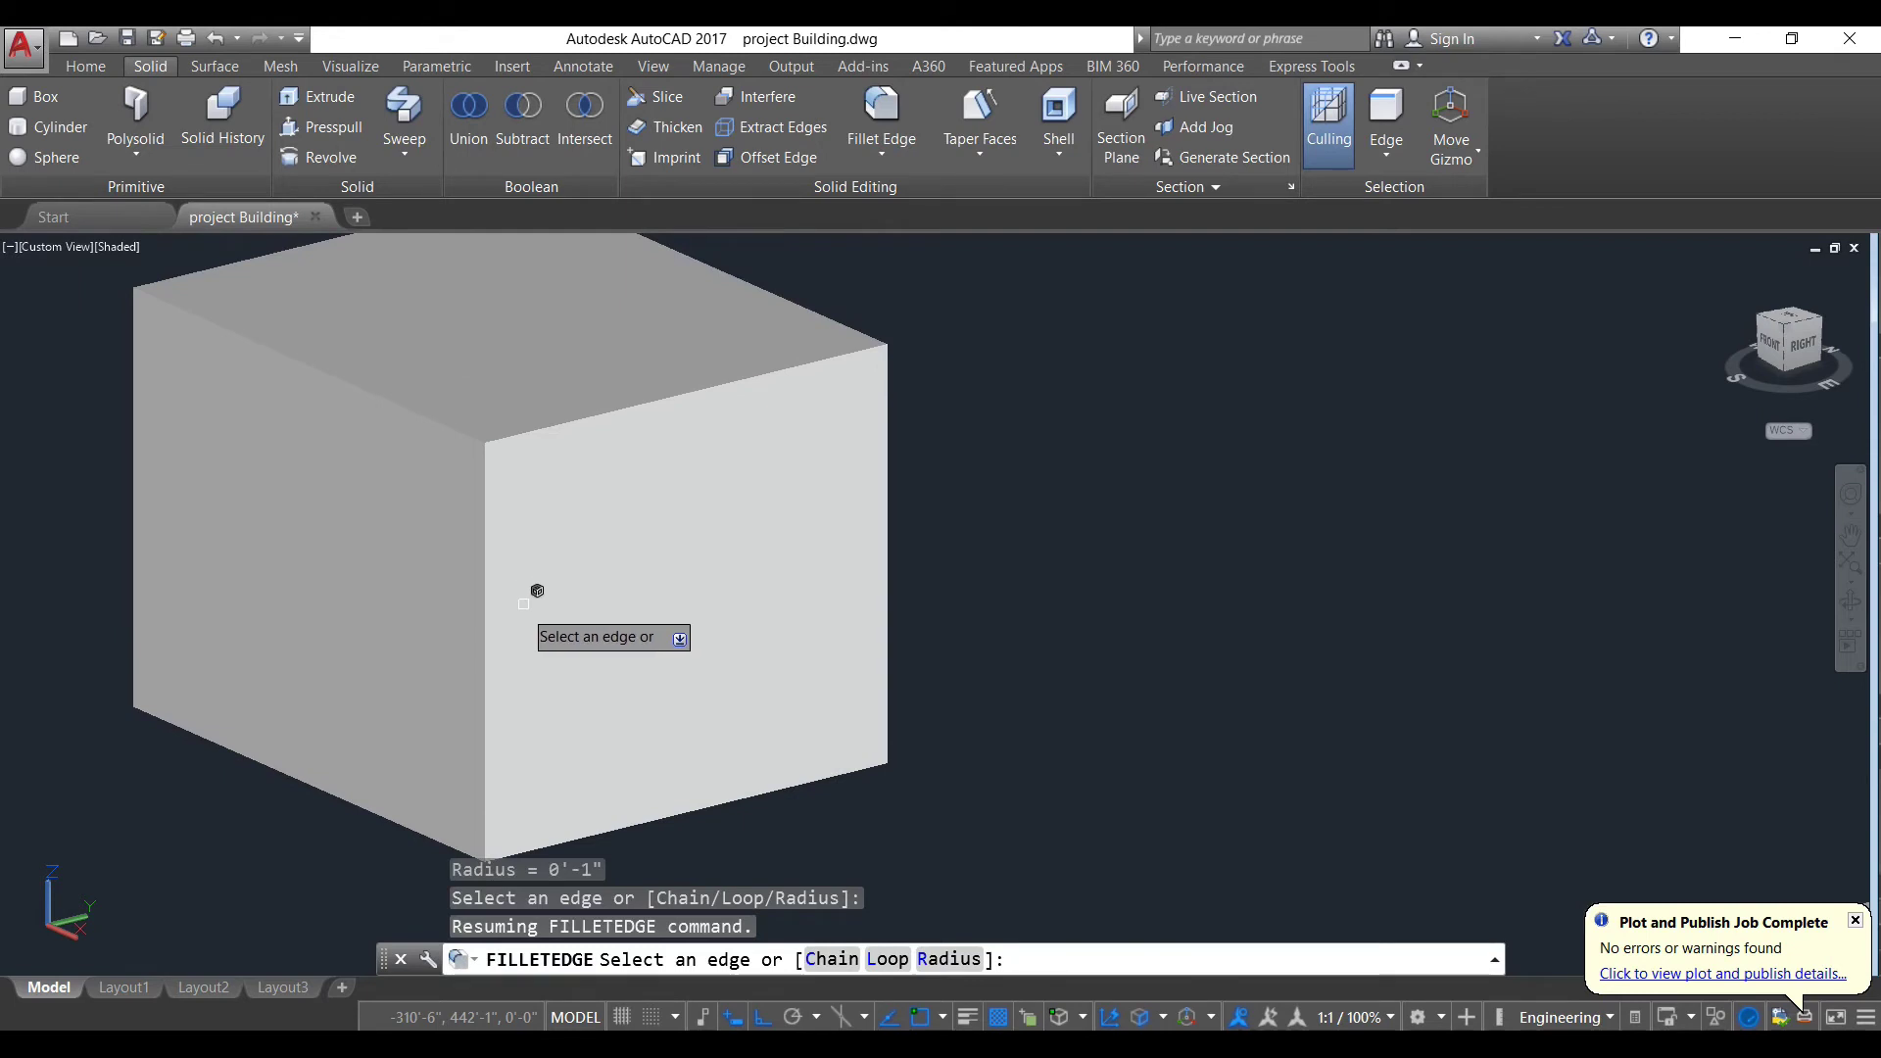
left_click(480, 632)
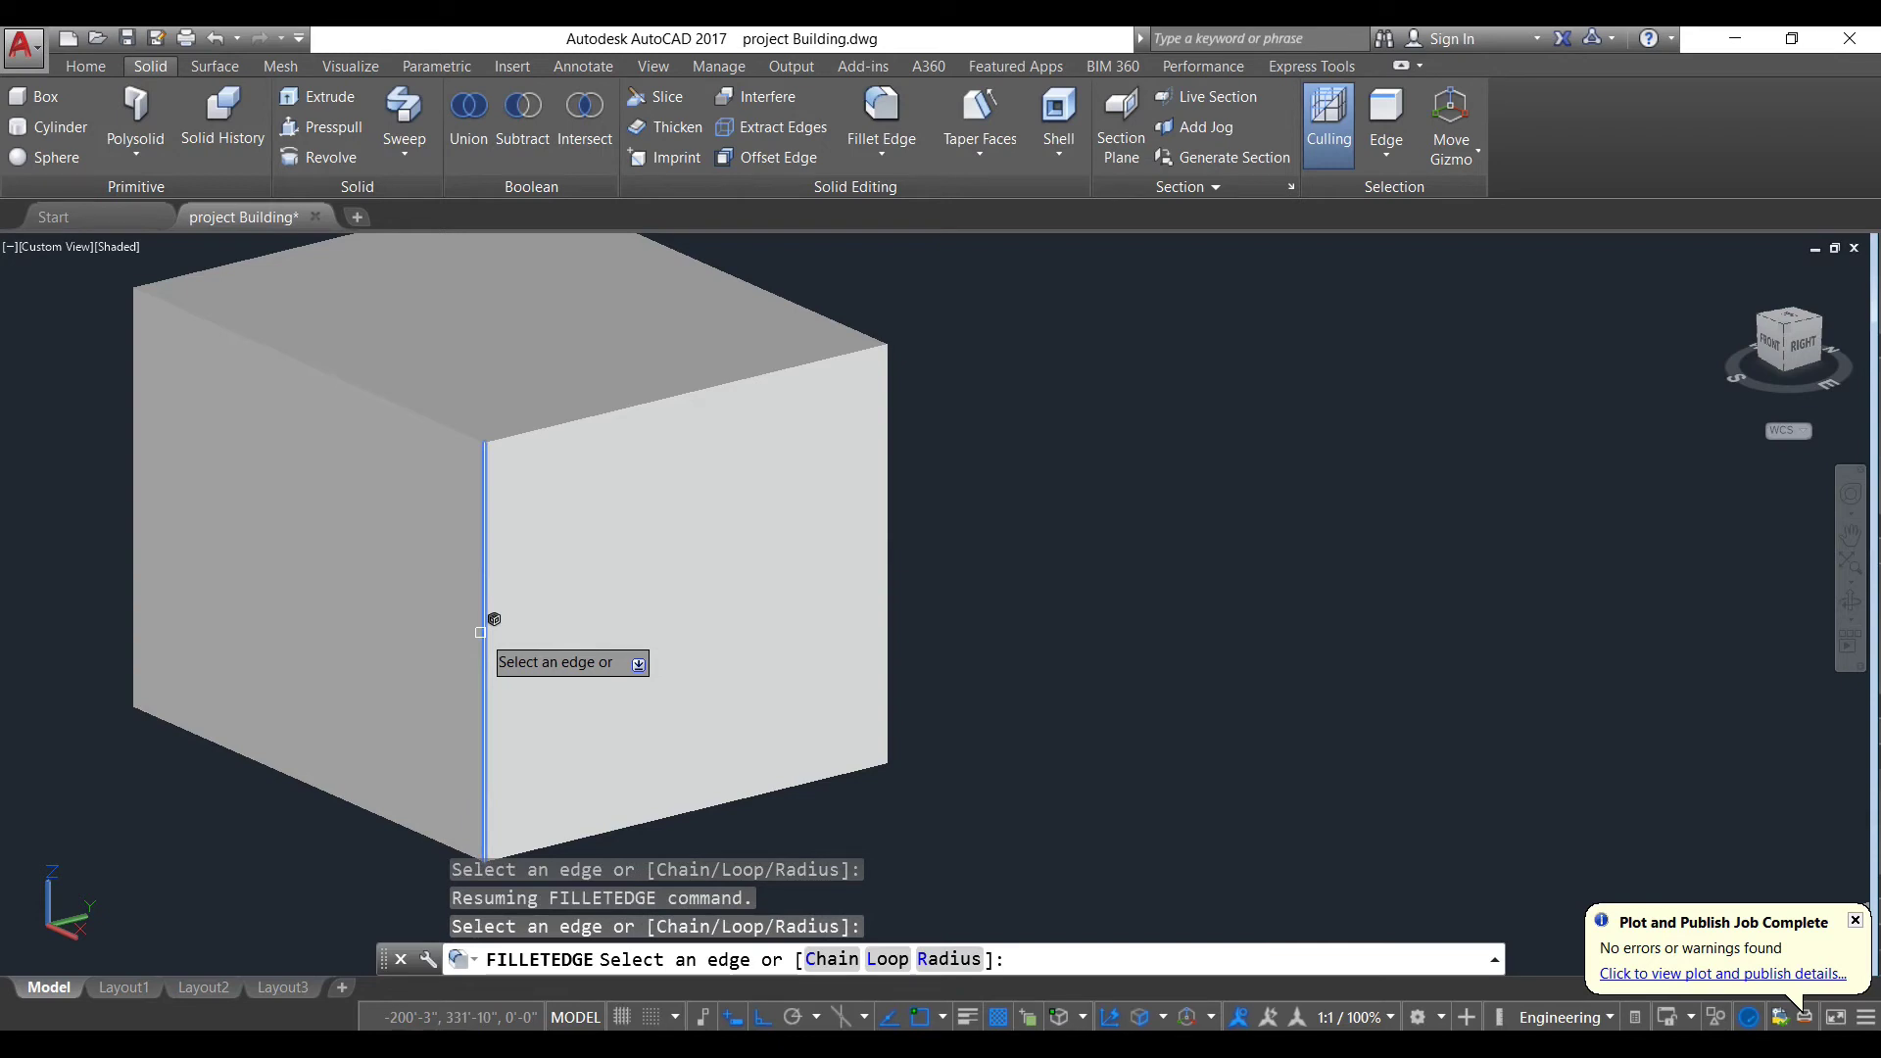
left_click(628, 410)
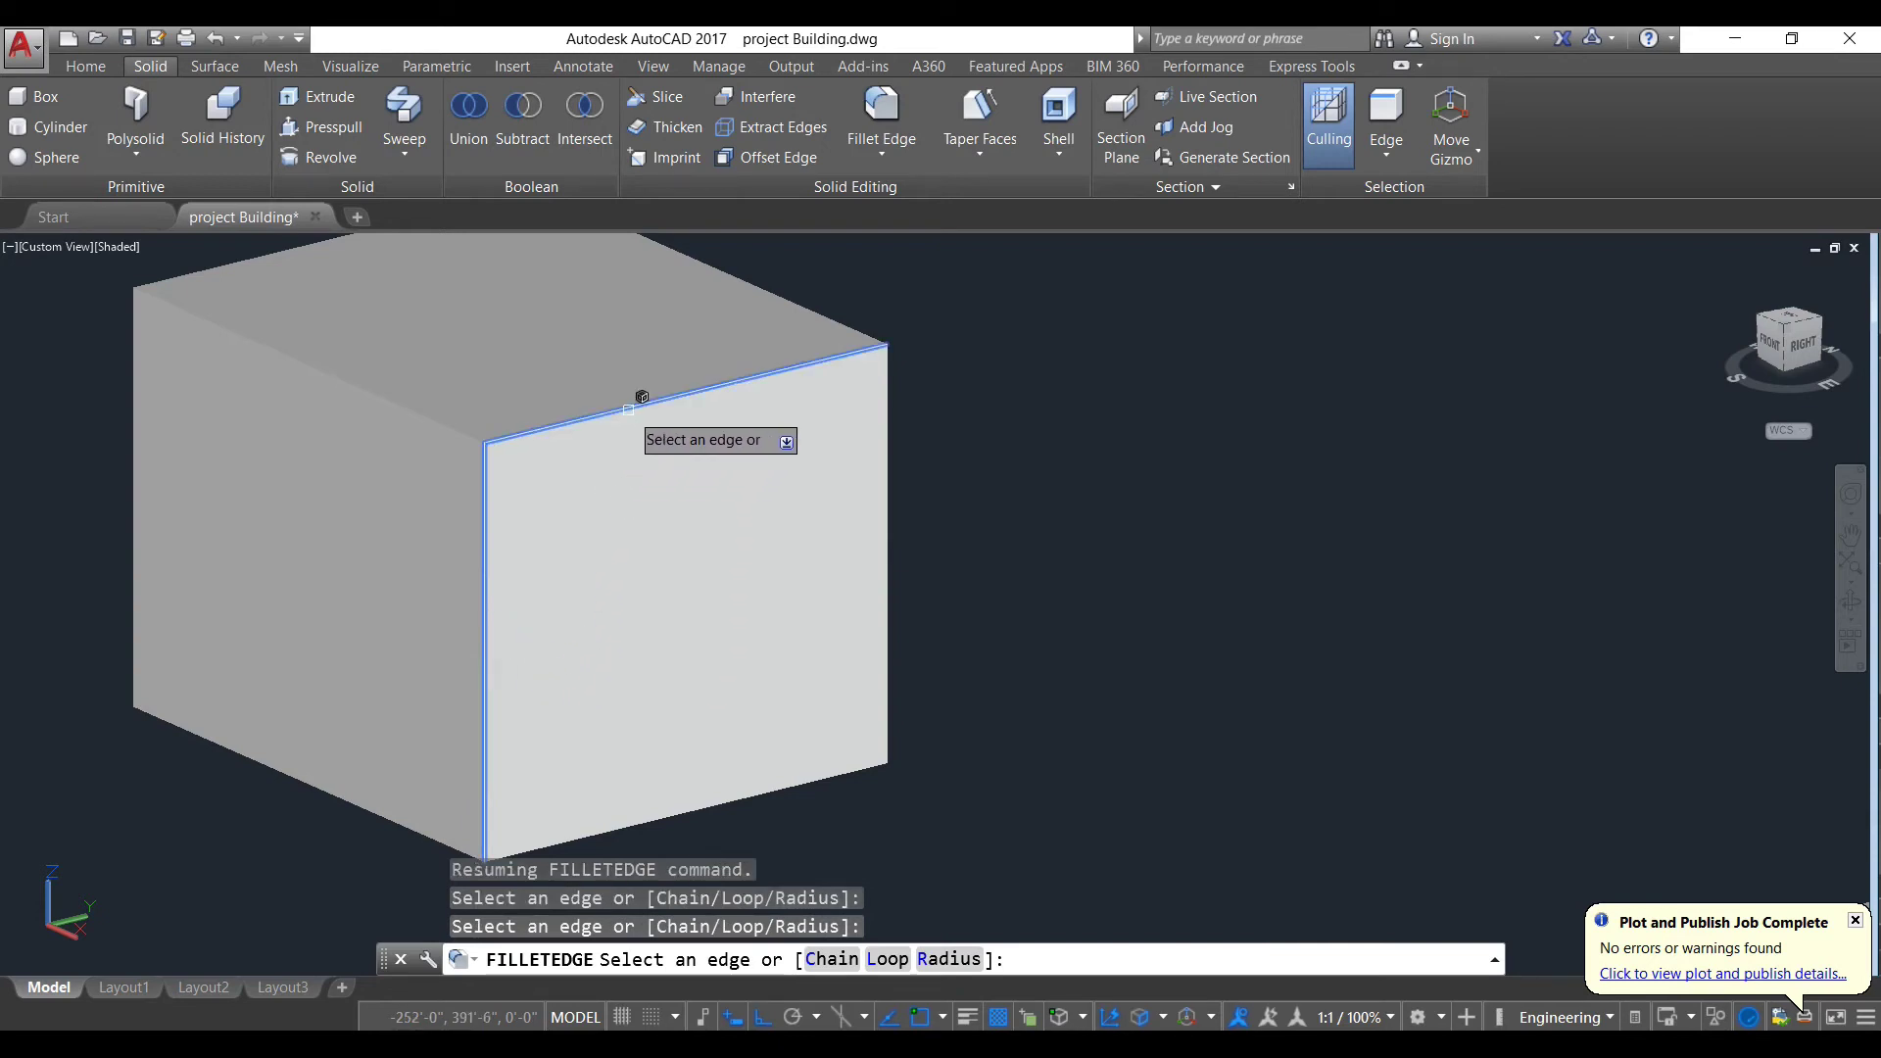
left_click(799, 787)
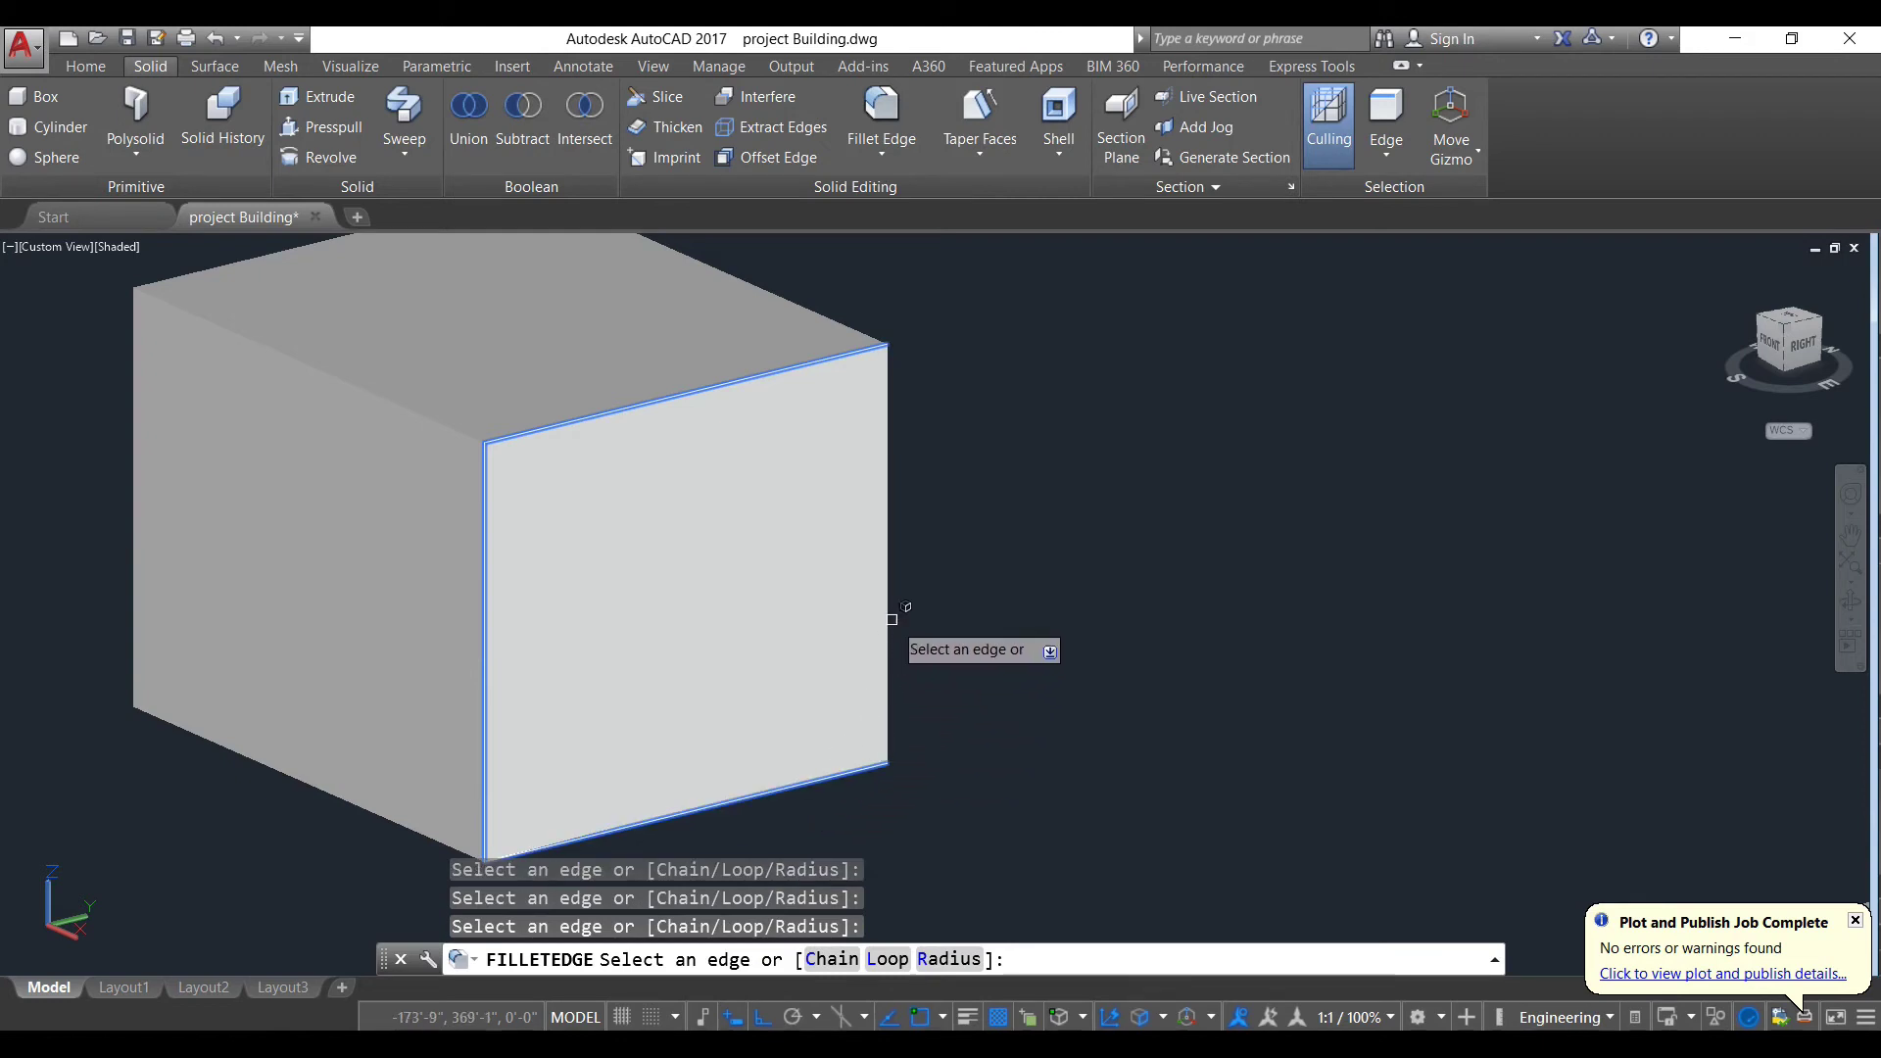
left_click(890, 620)
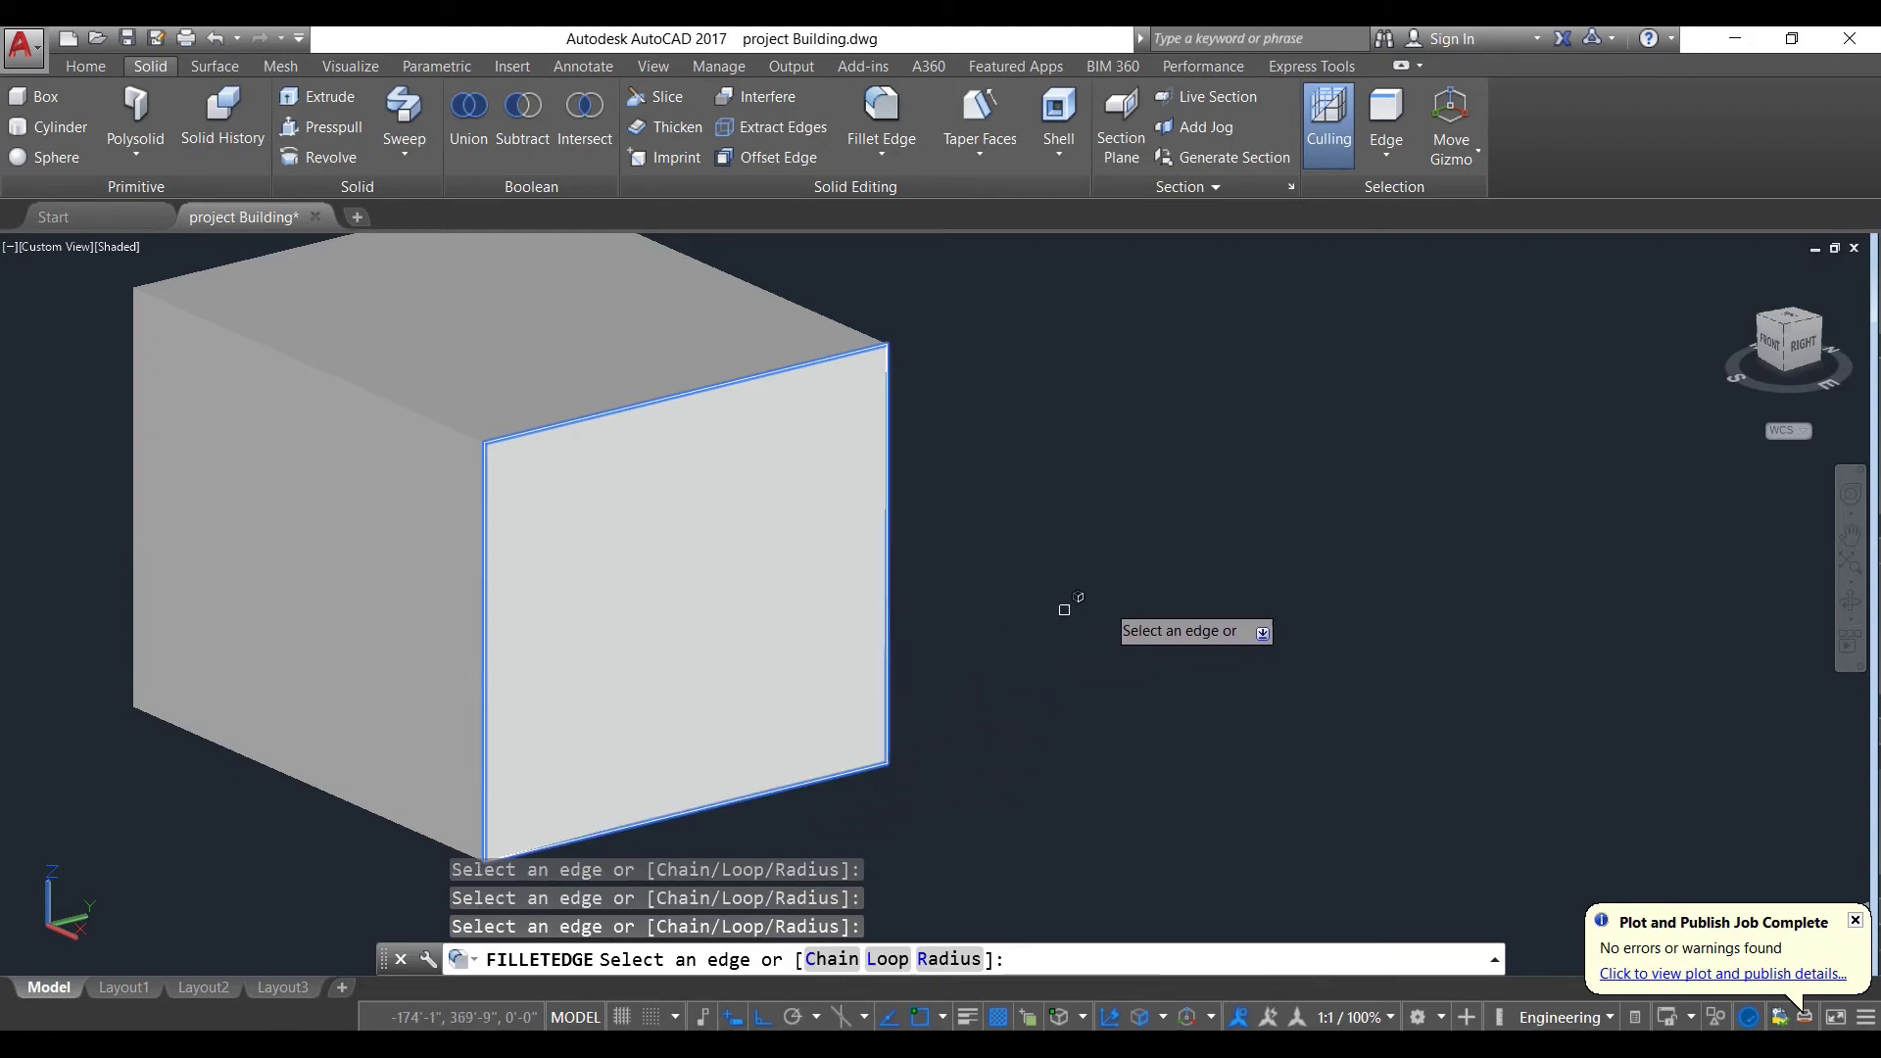
key("Return")
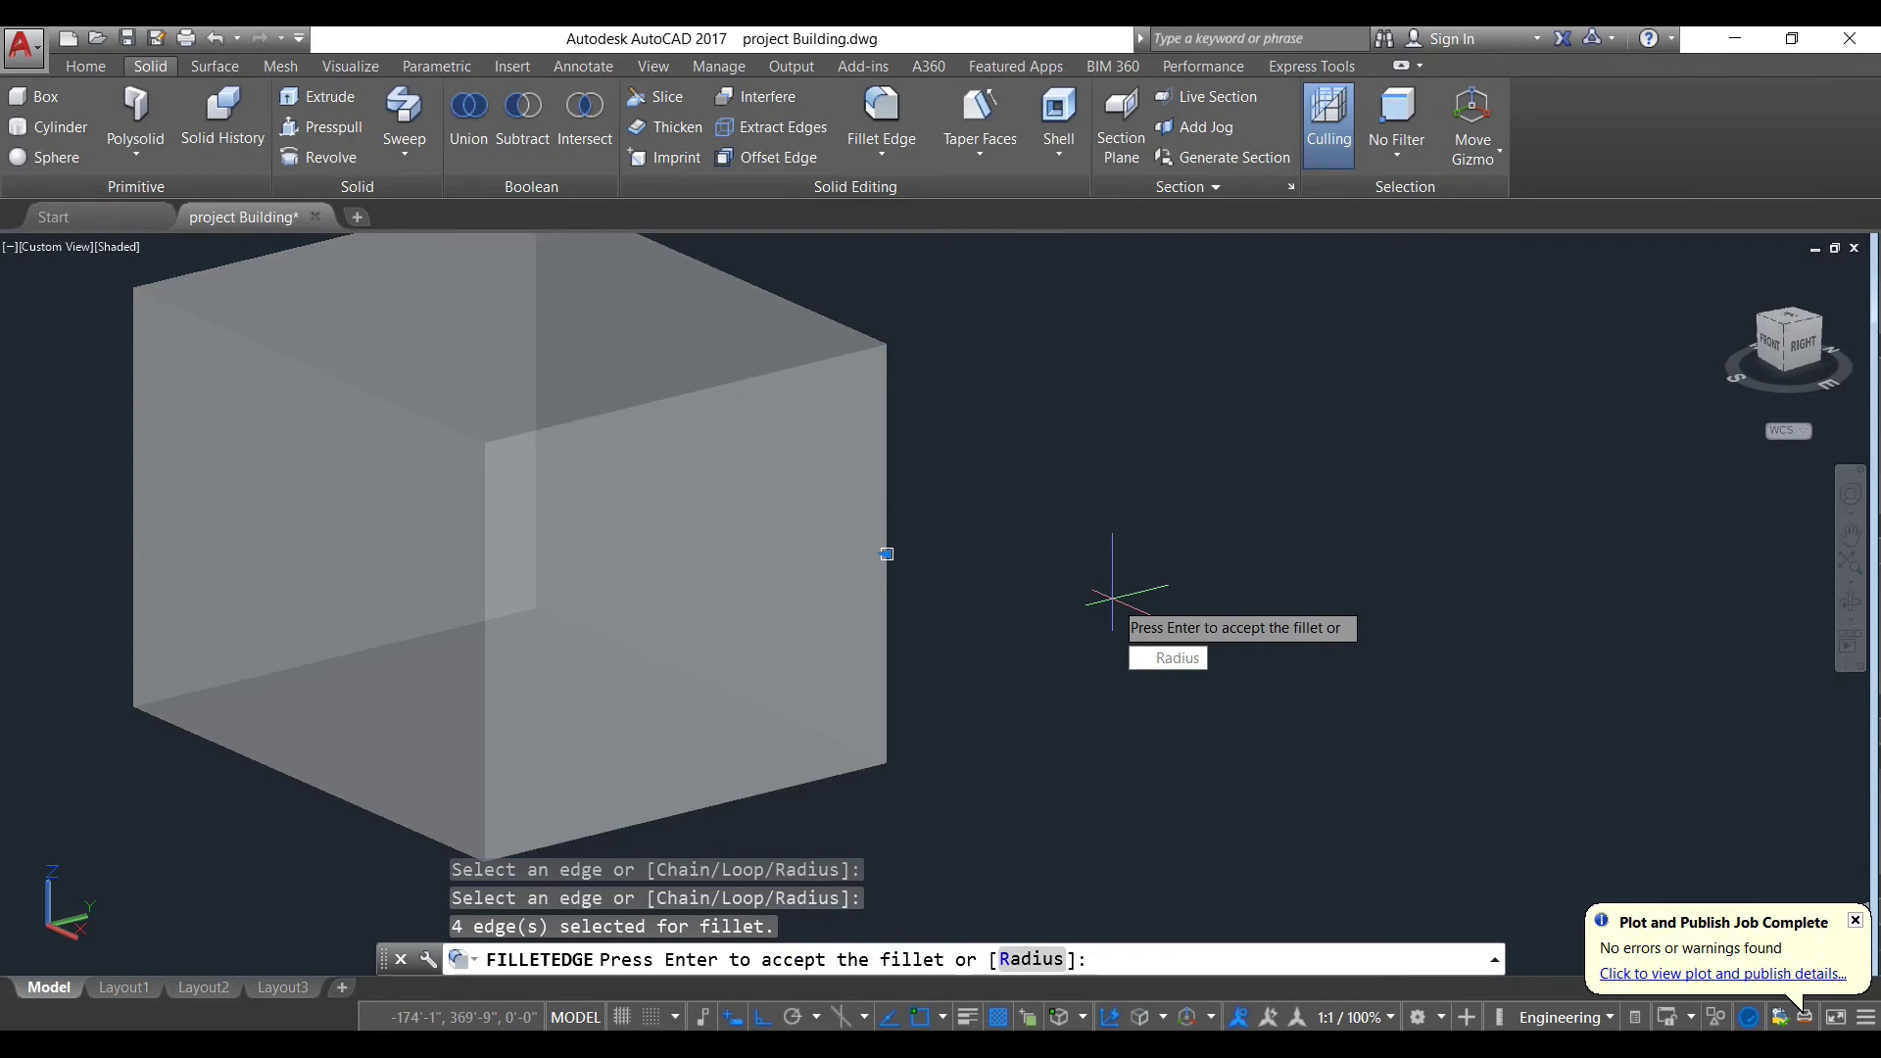
key("Down")
key("Return")
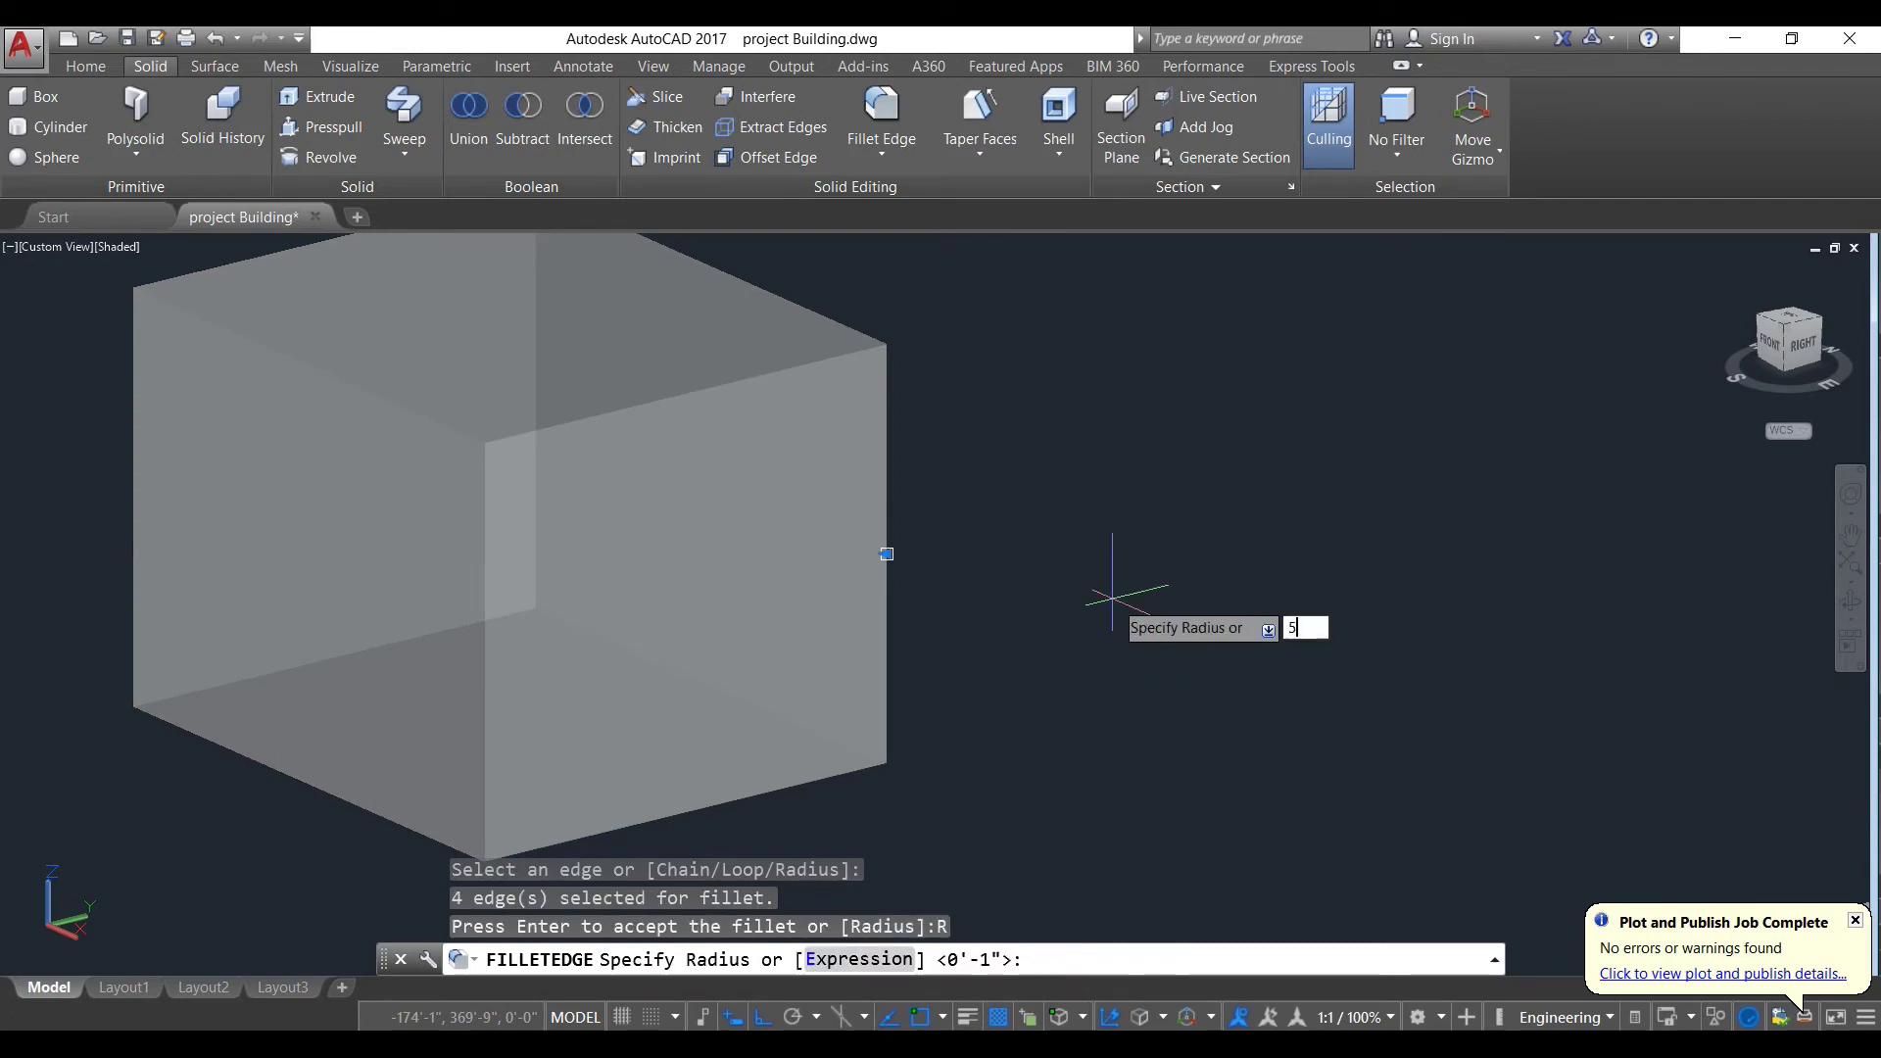
key("Return")
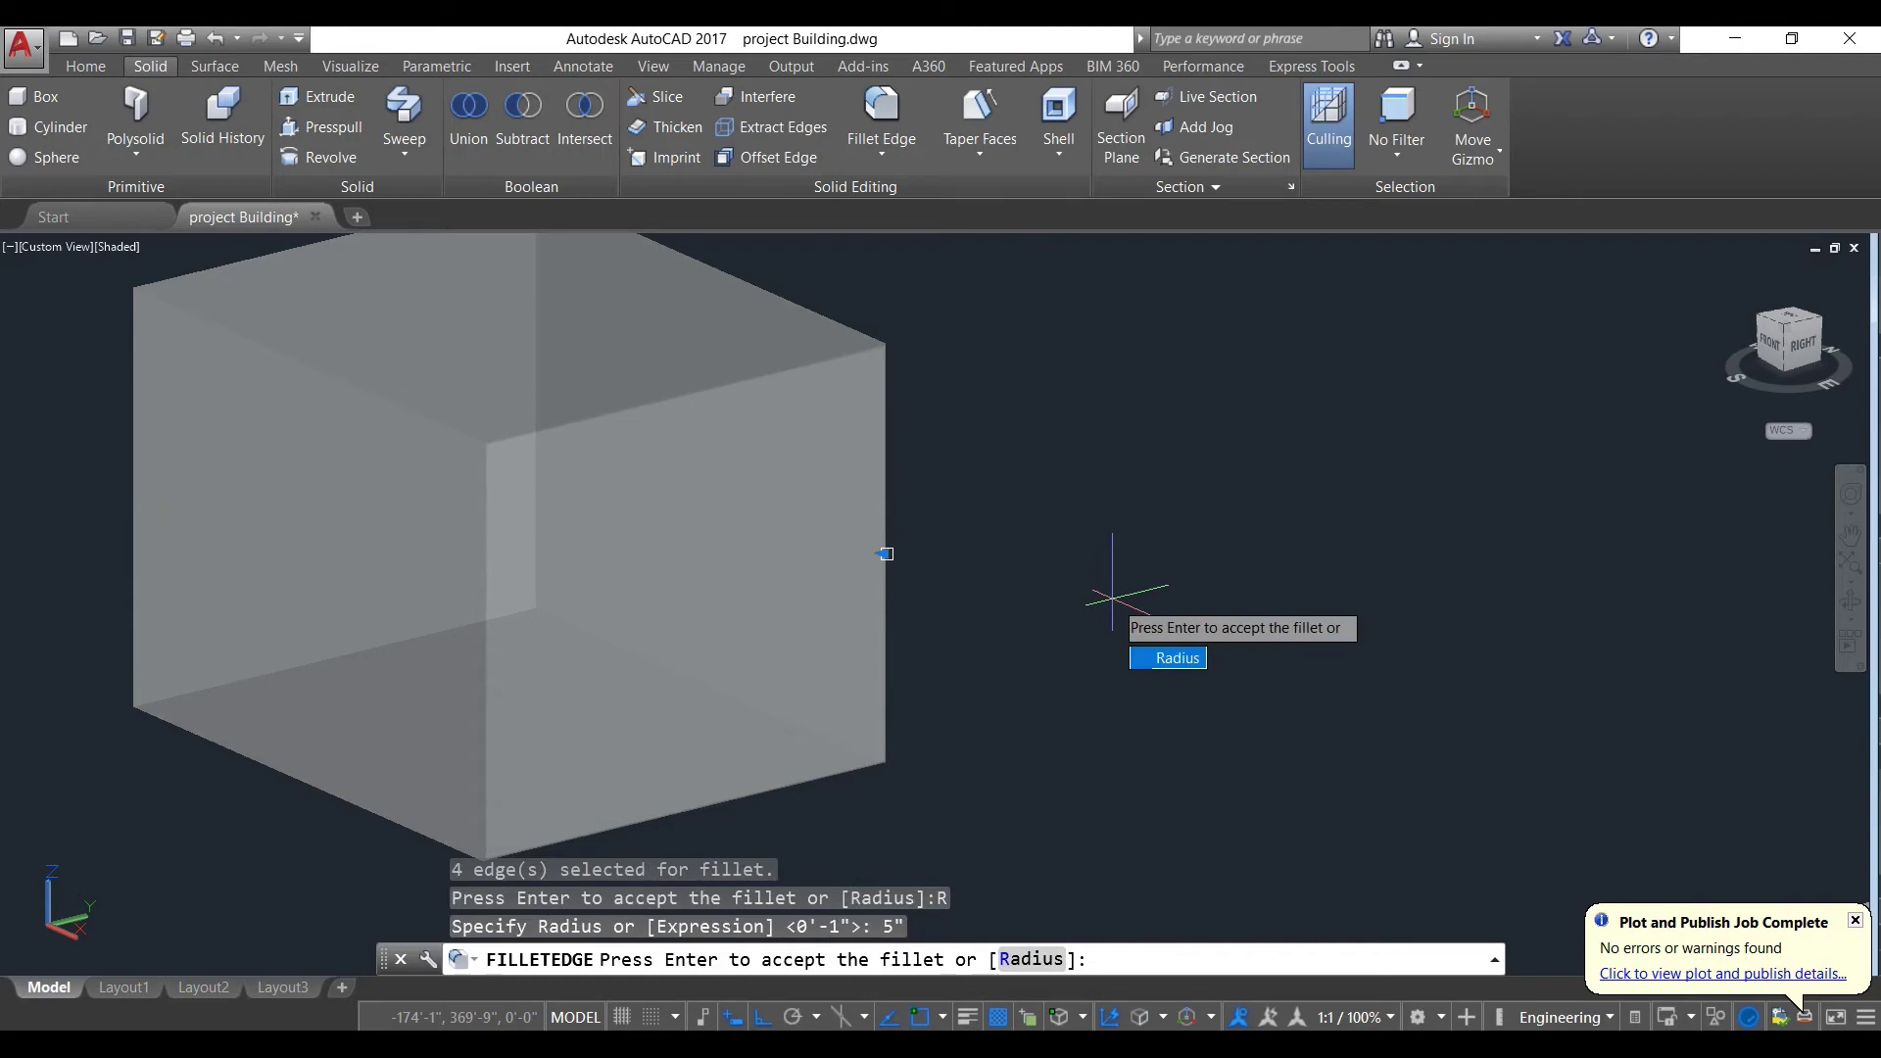
key("Return")
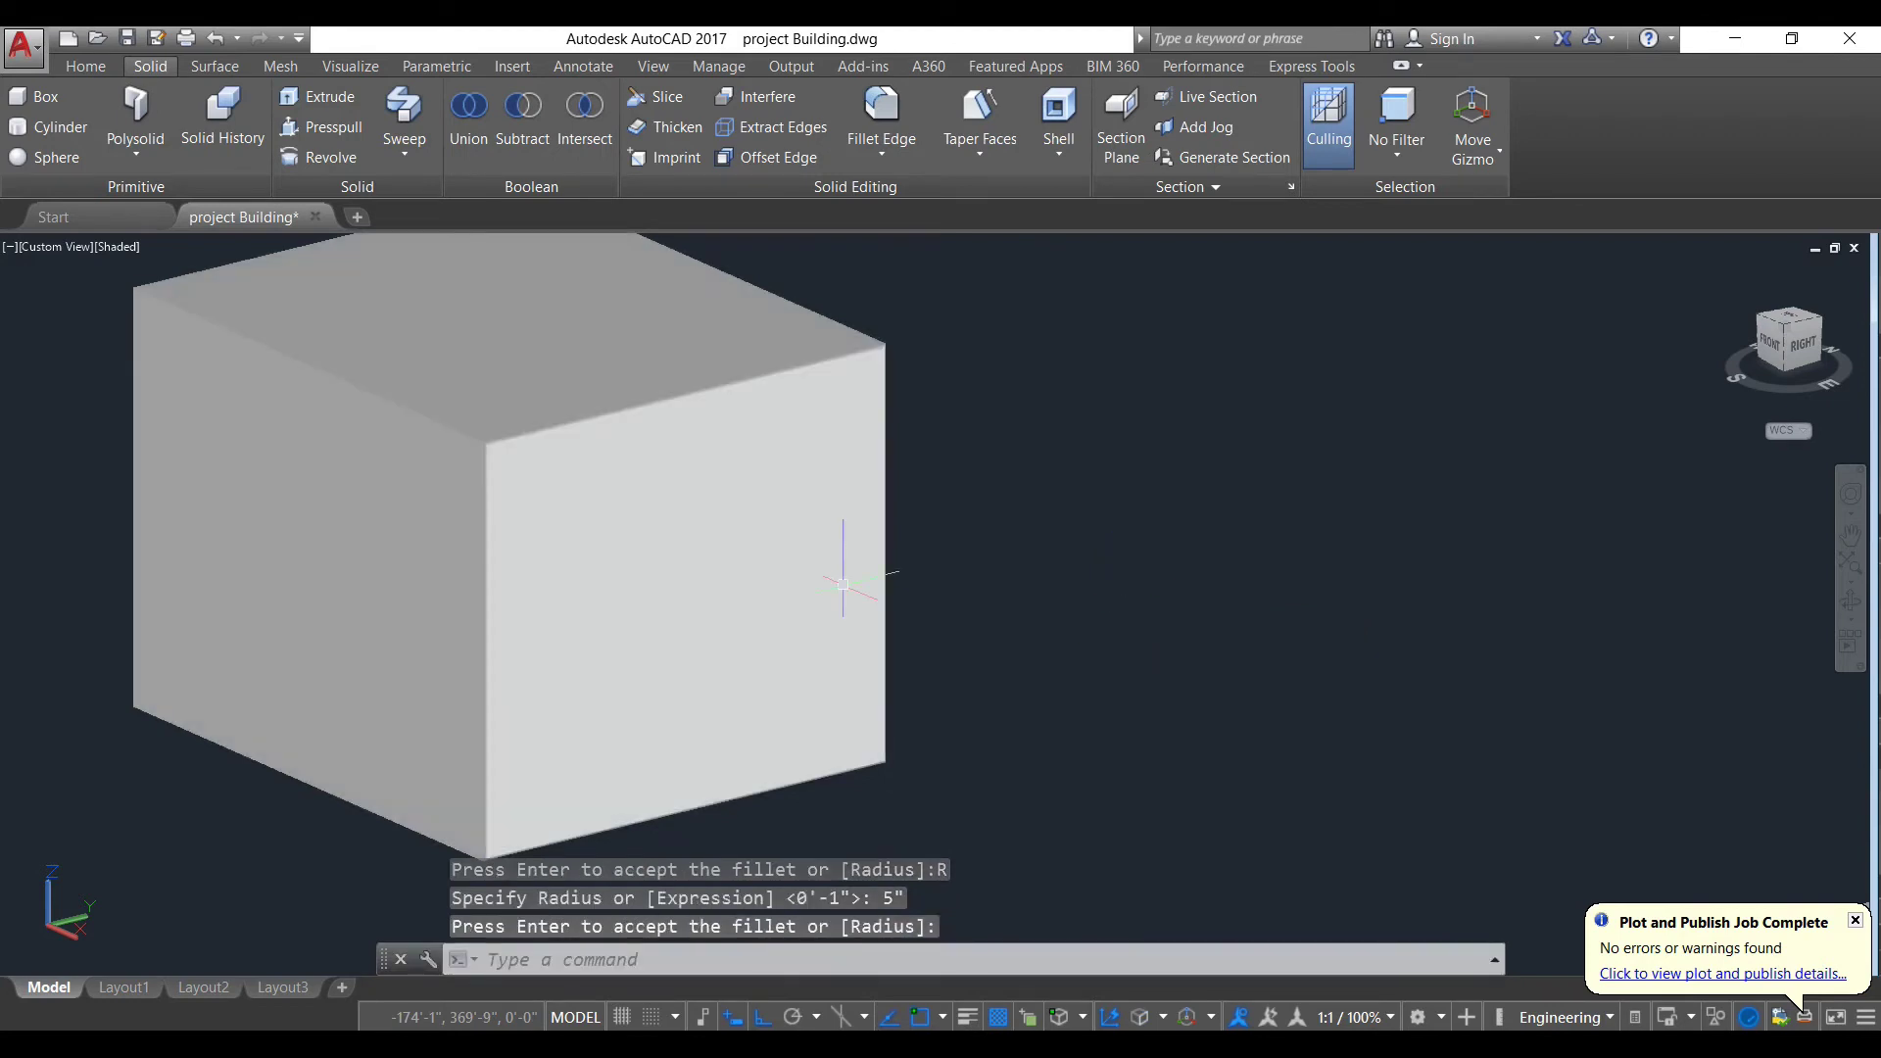
Step: Examine the filleted edges up close at the box's upper near corner
scroll(548, 441, "up", 8)
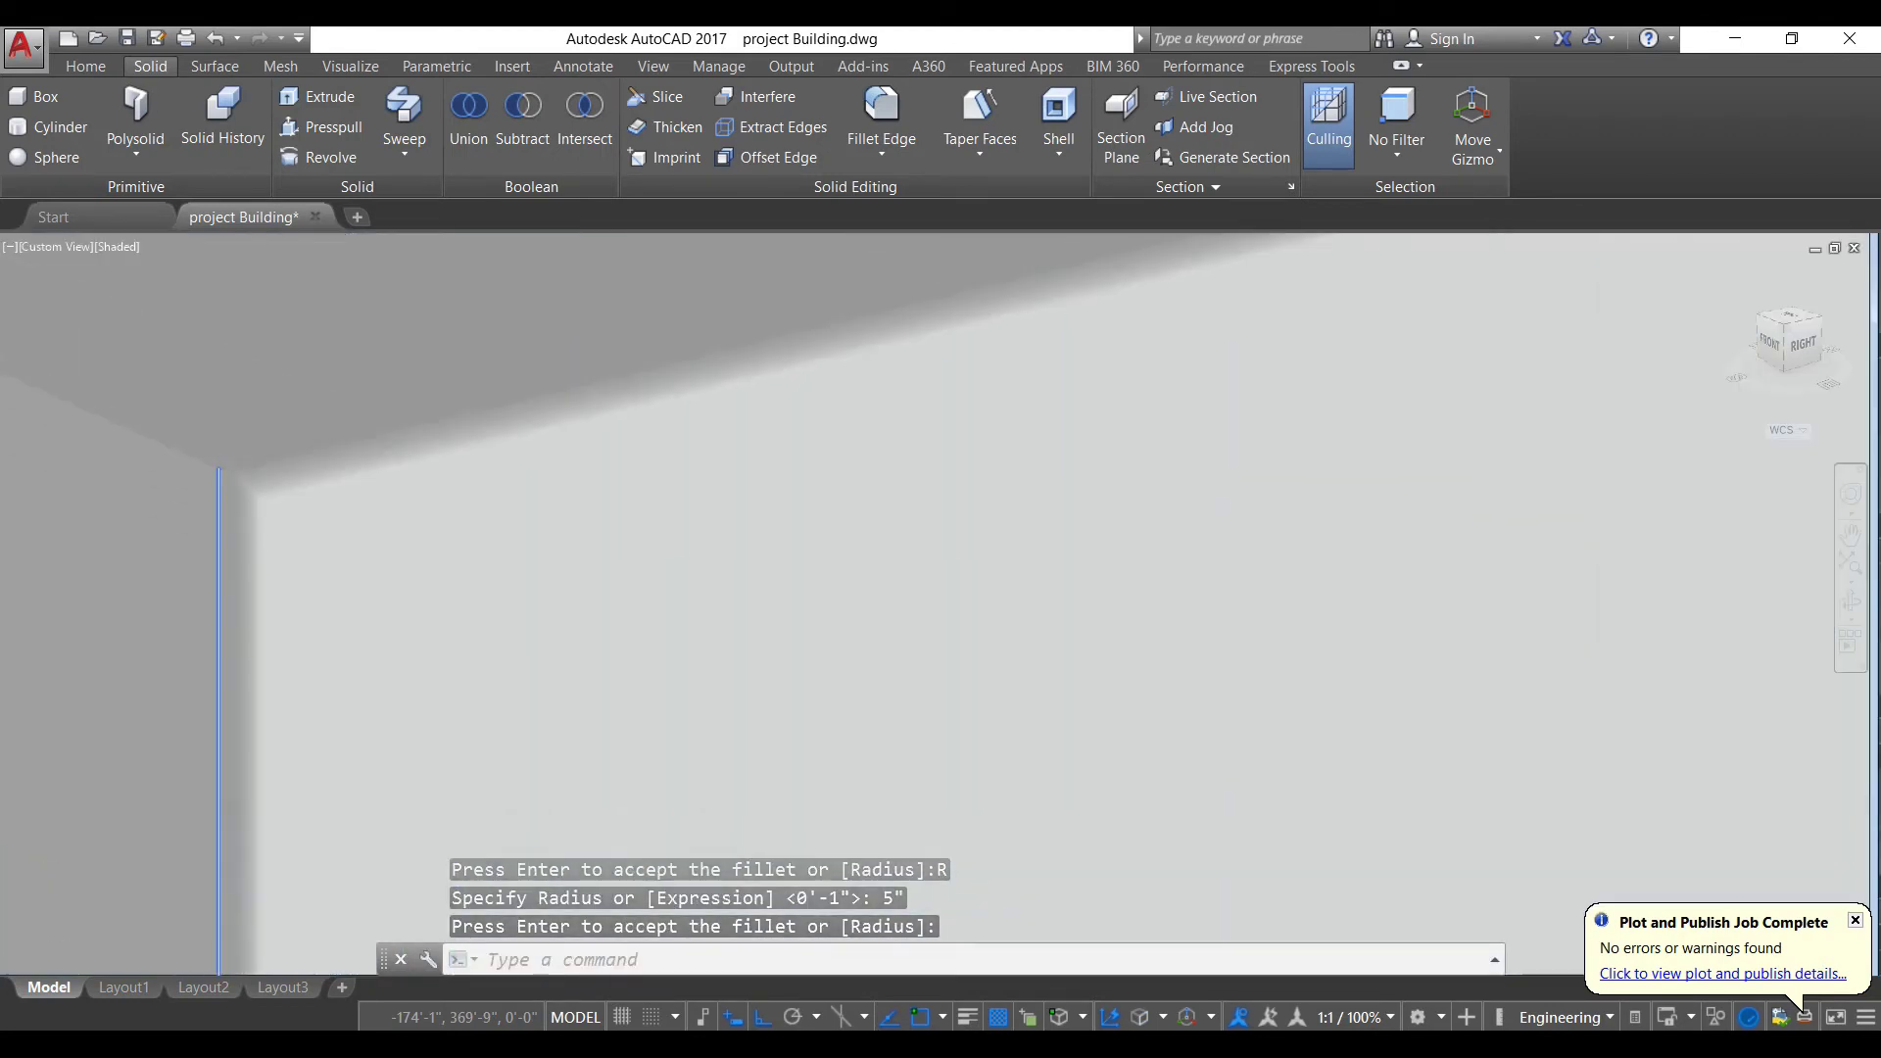
middle_click_drag(253, 529, 630, 391)
middle_click_drag(470, 621, 425, 506, "shift")
scroll(590, 516, "up", 3)
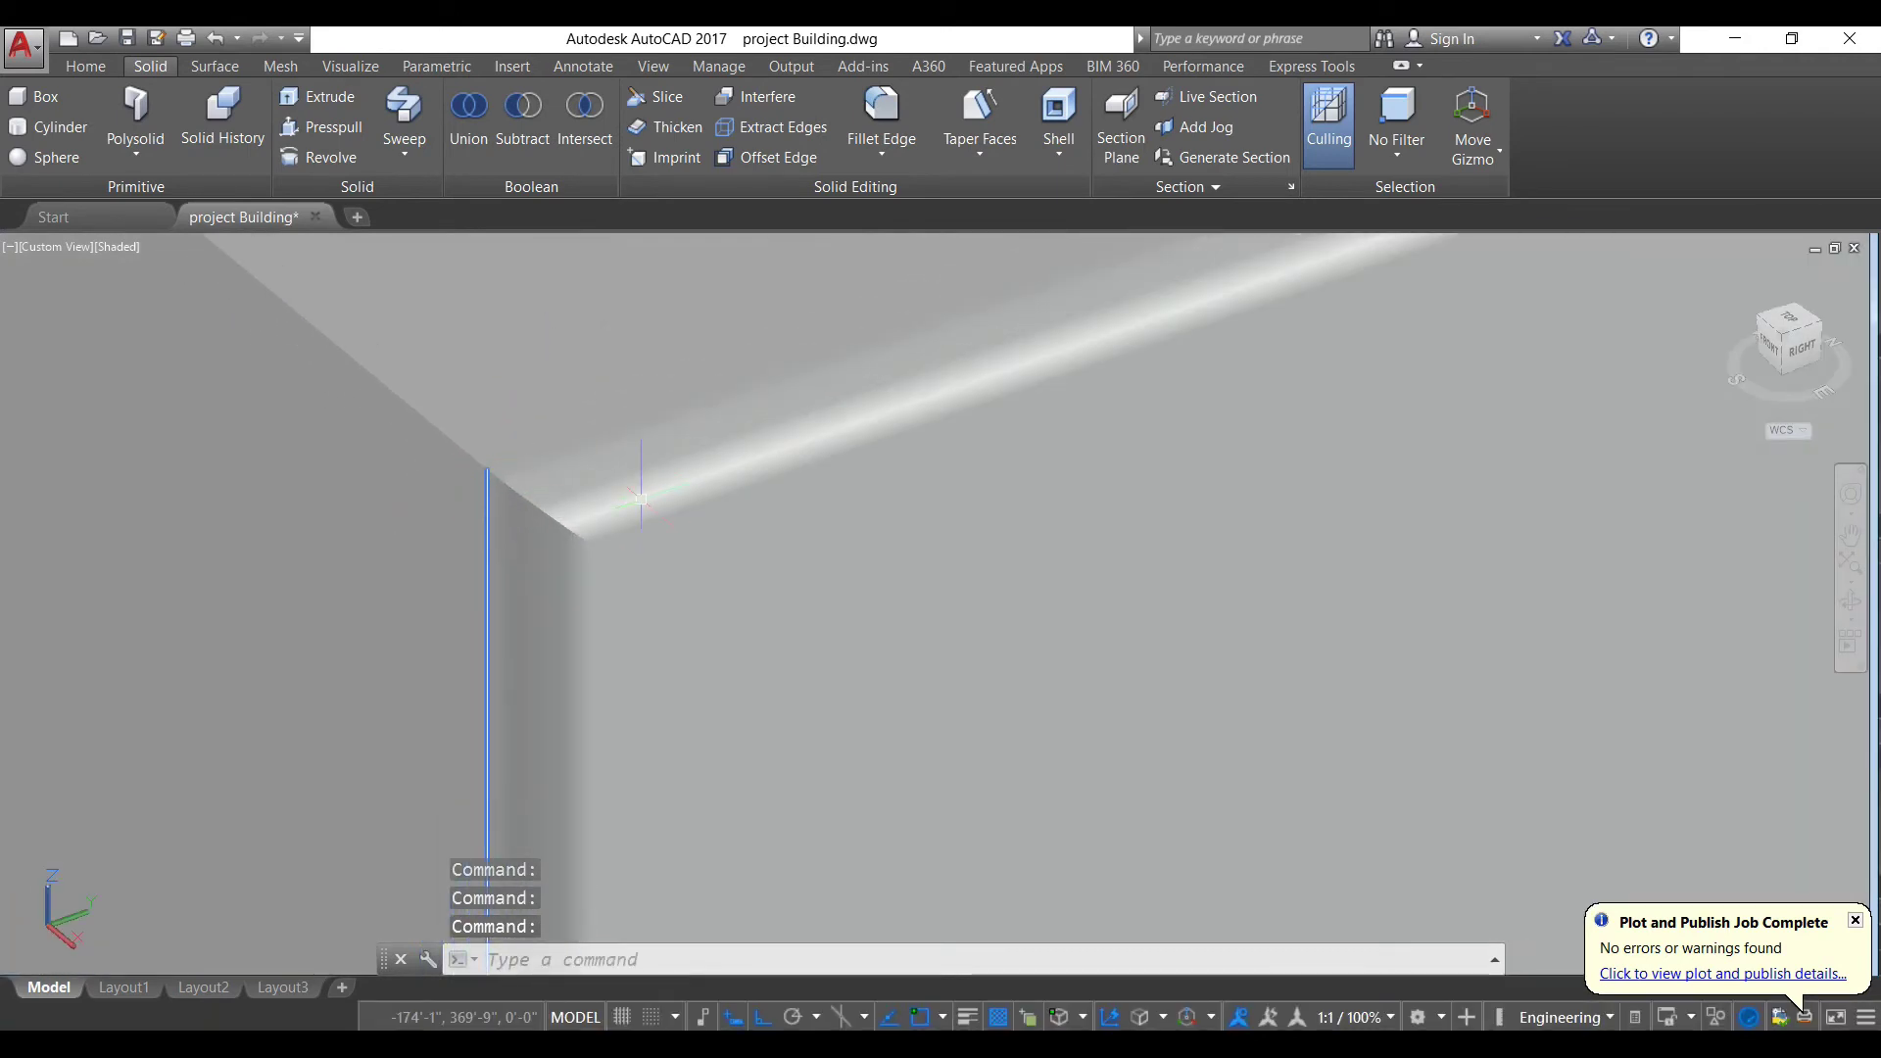
scroll(641, 499, "down", 6)
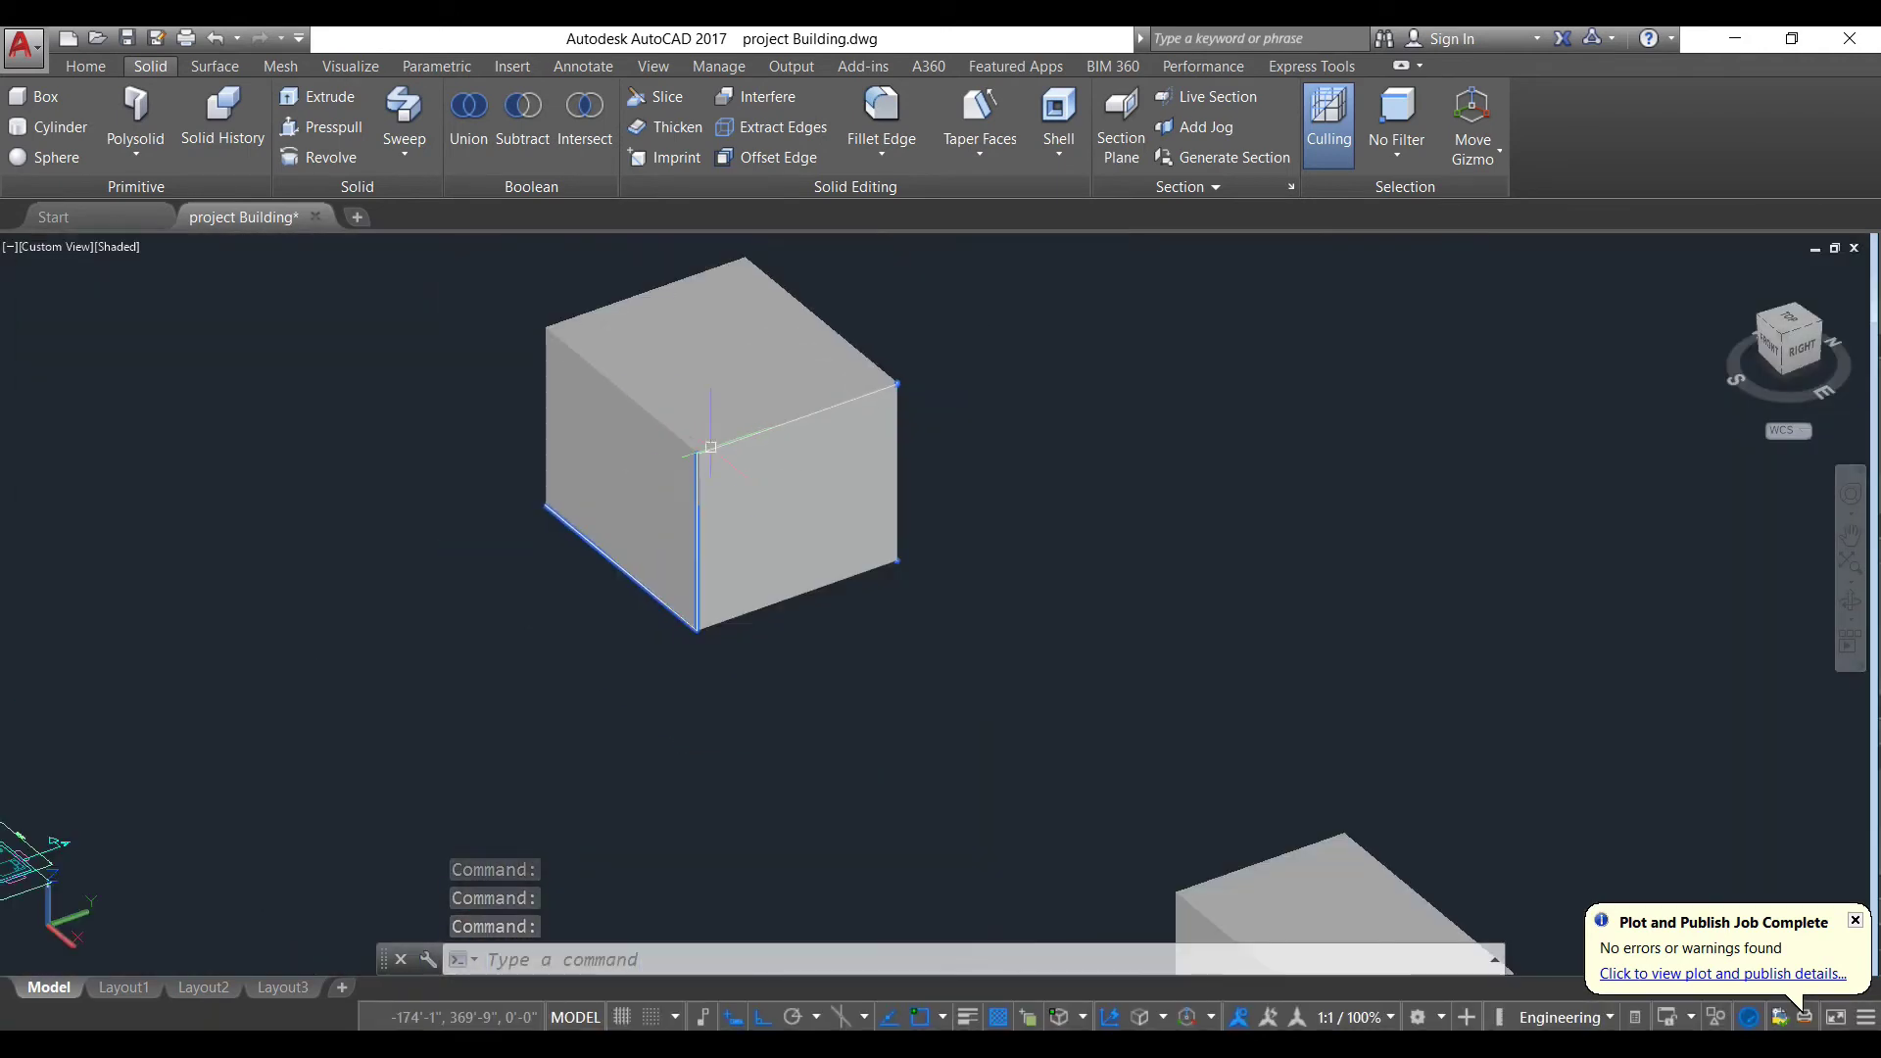
Step: Start Fillet Edge on the smaller box behind the long bar and accept the edge loop around its right face using the Loop option
middle_click_drag(710, 447, 465, 153)
middle_click_drag(1078, 549, 744, 274)
scroll(1127, 510, "up", 3)
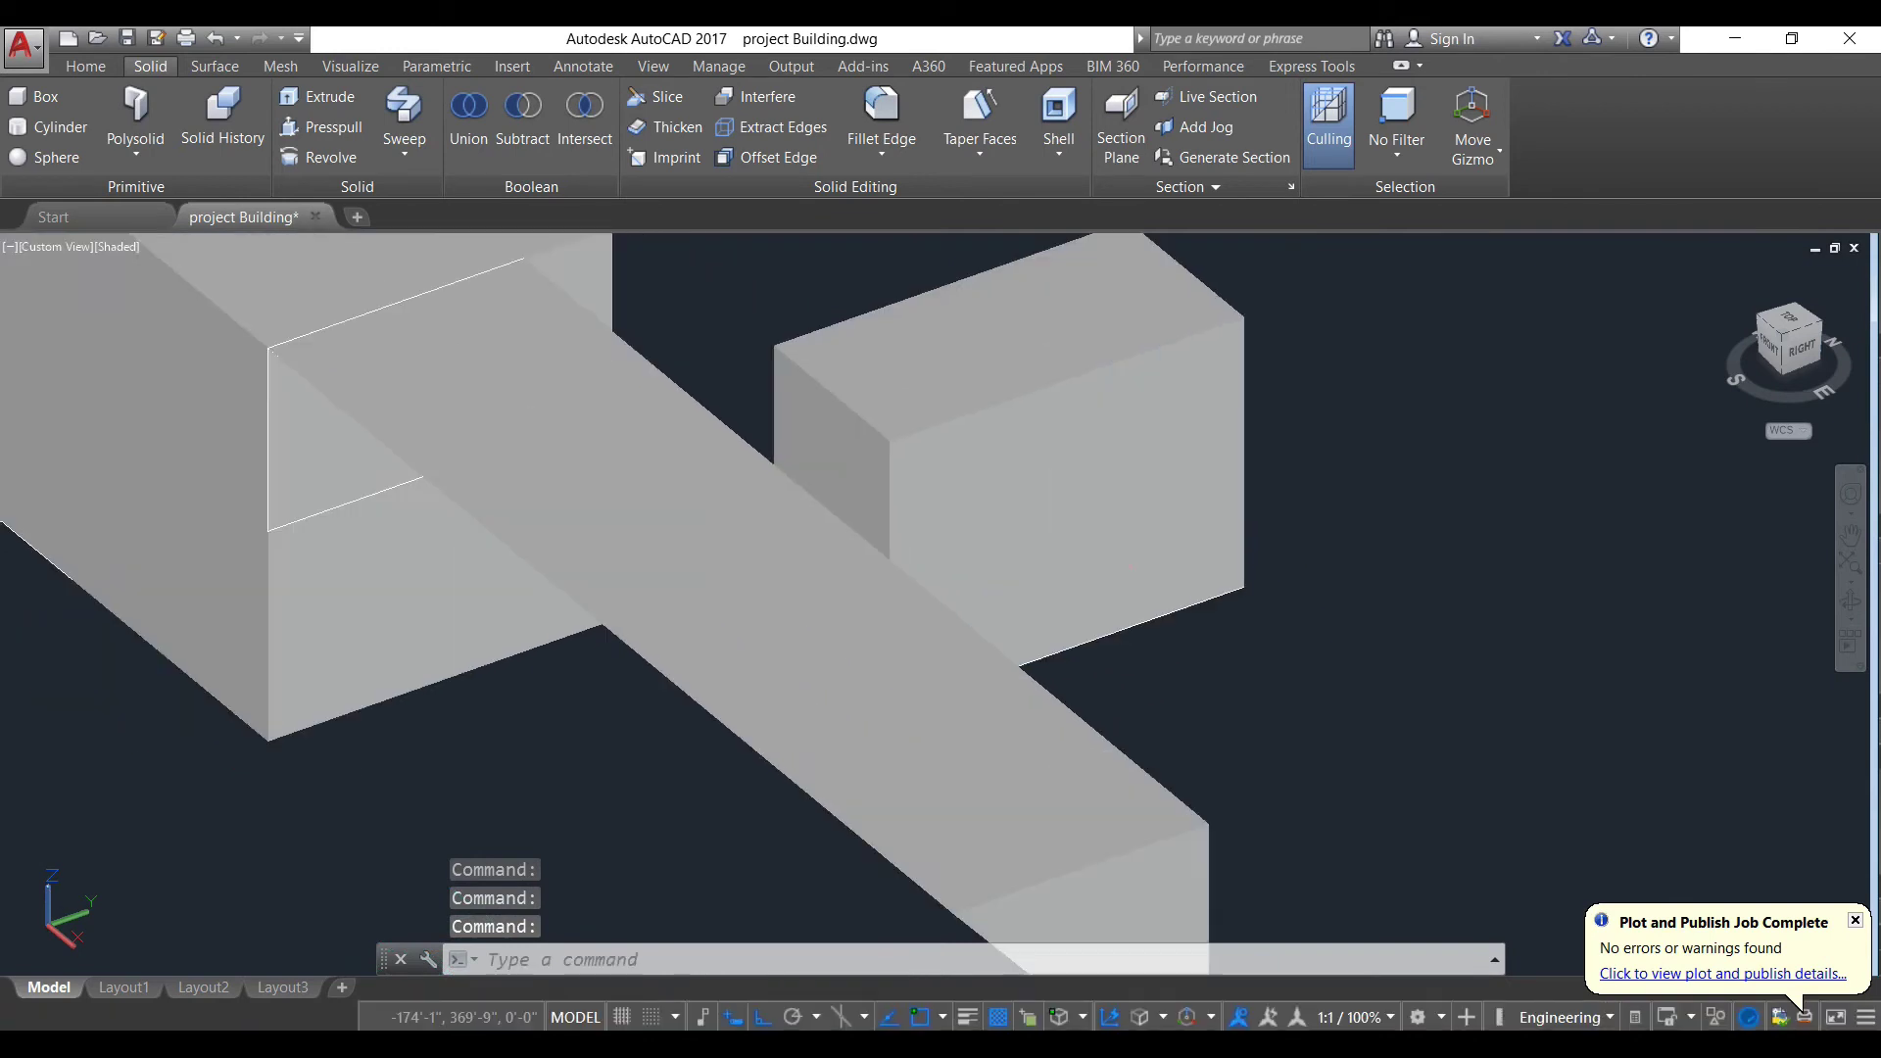
middle_click_drag(1313, 480, 1231, 407)
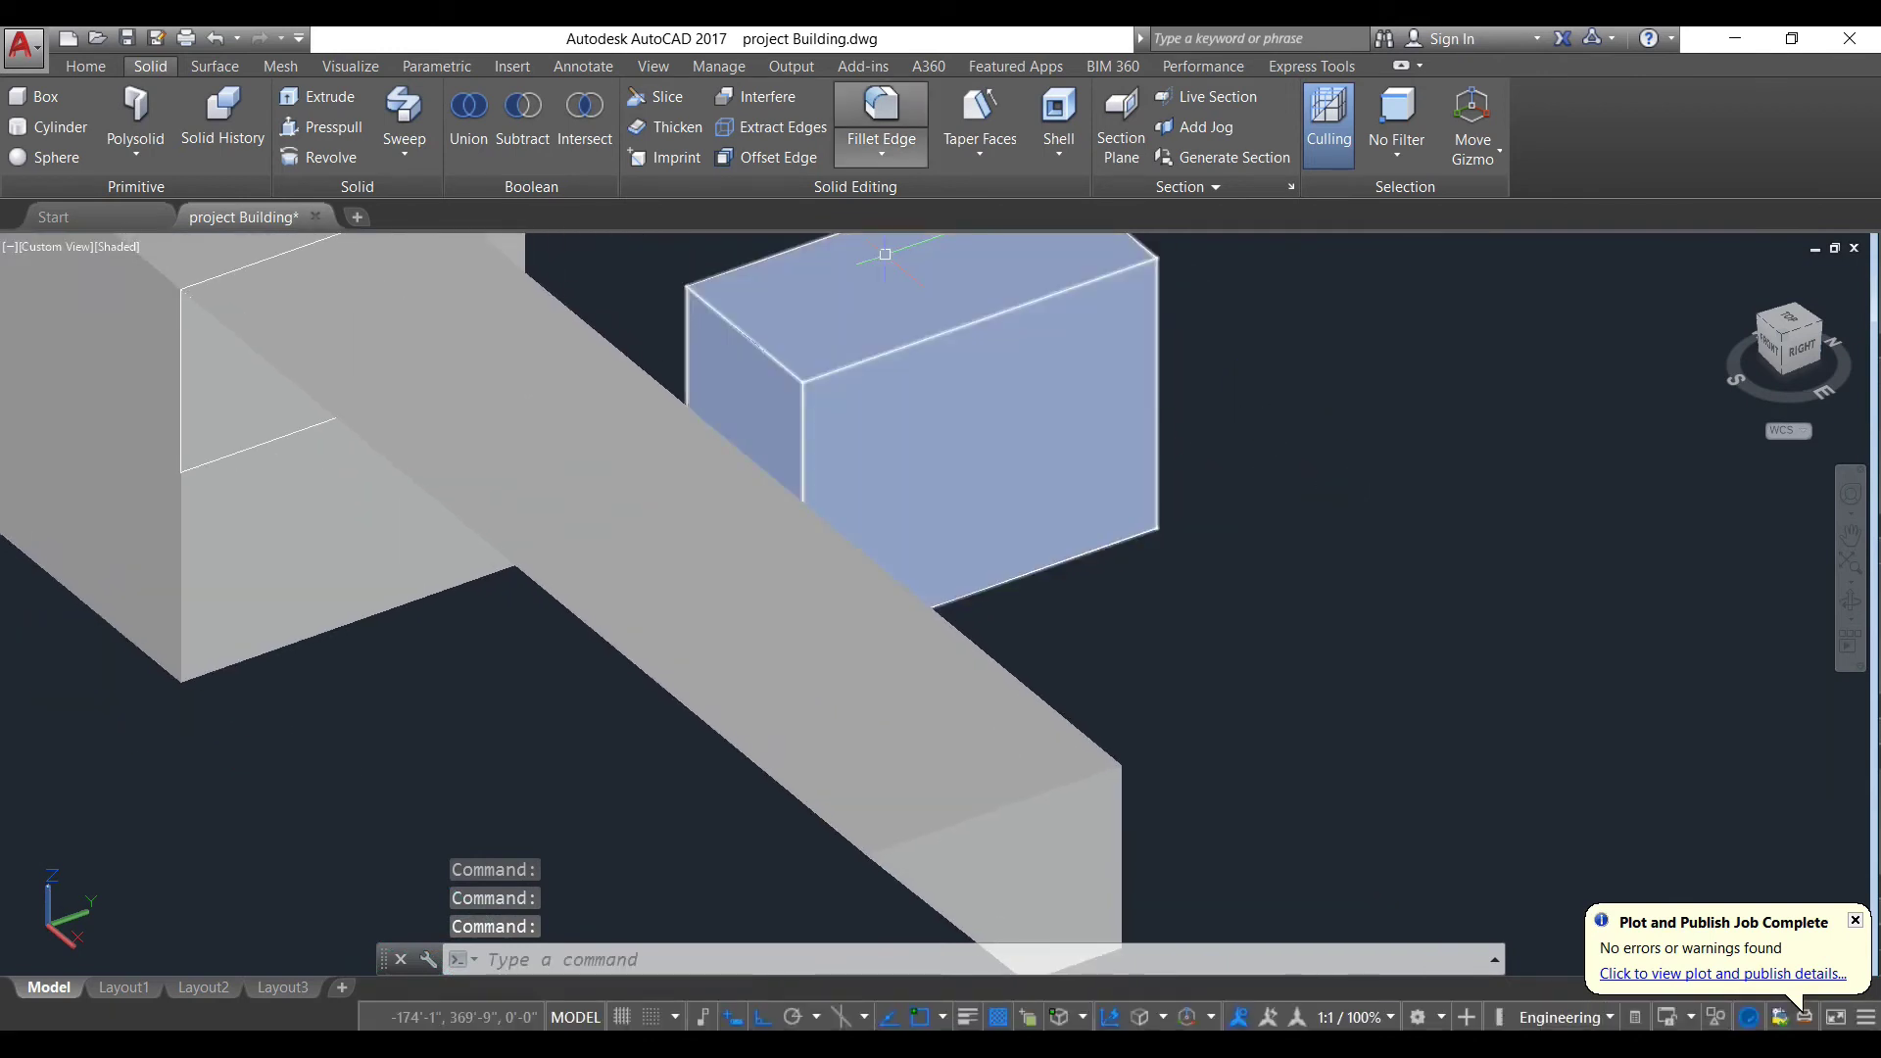
left_click(881, 110)
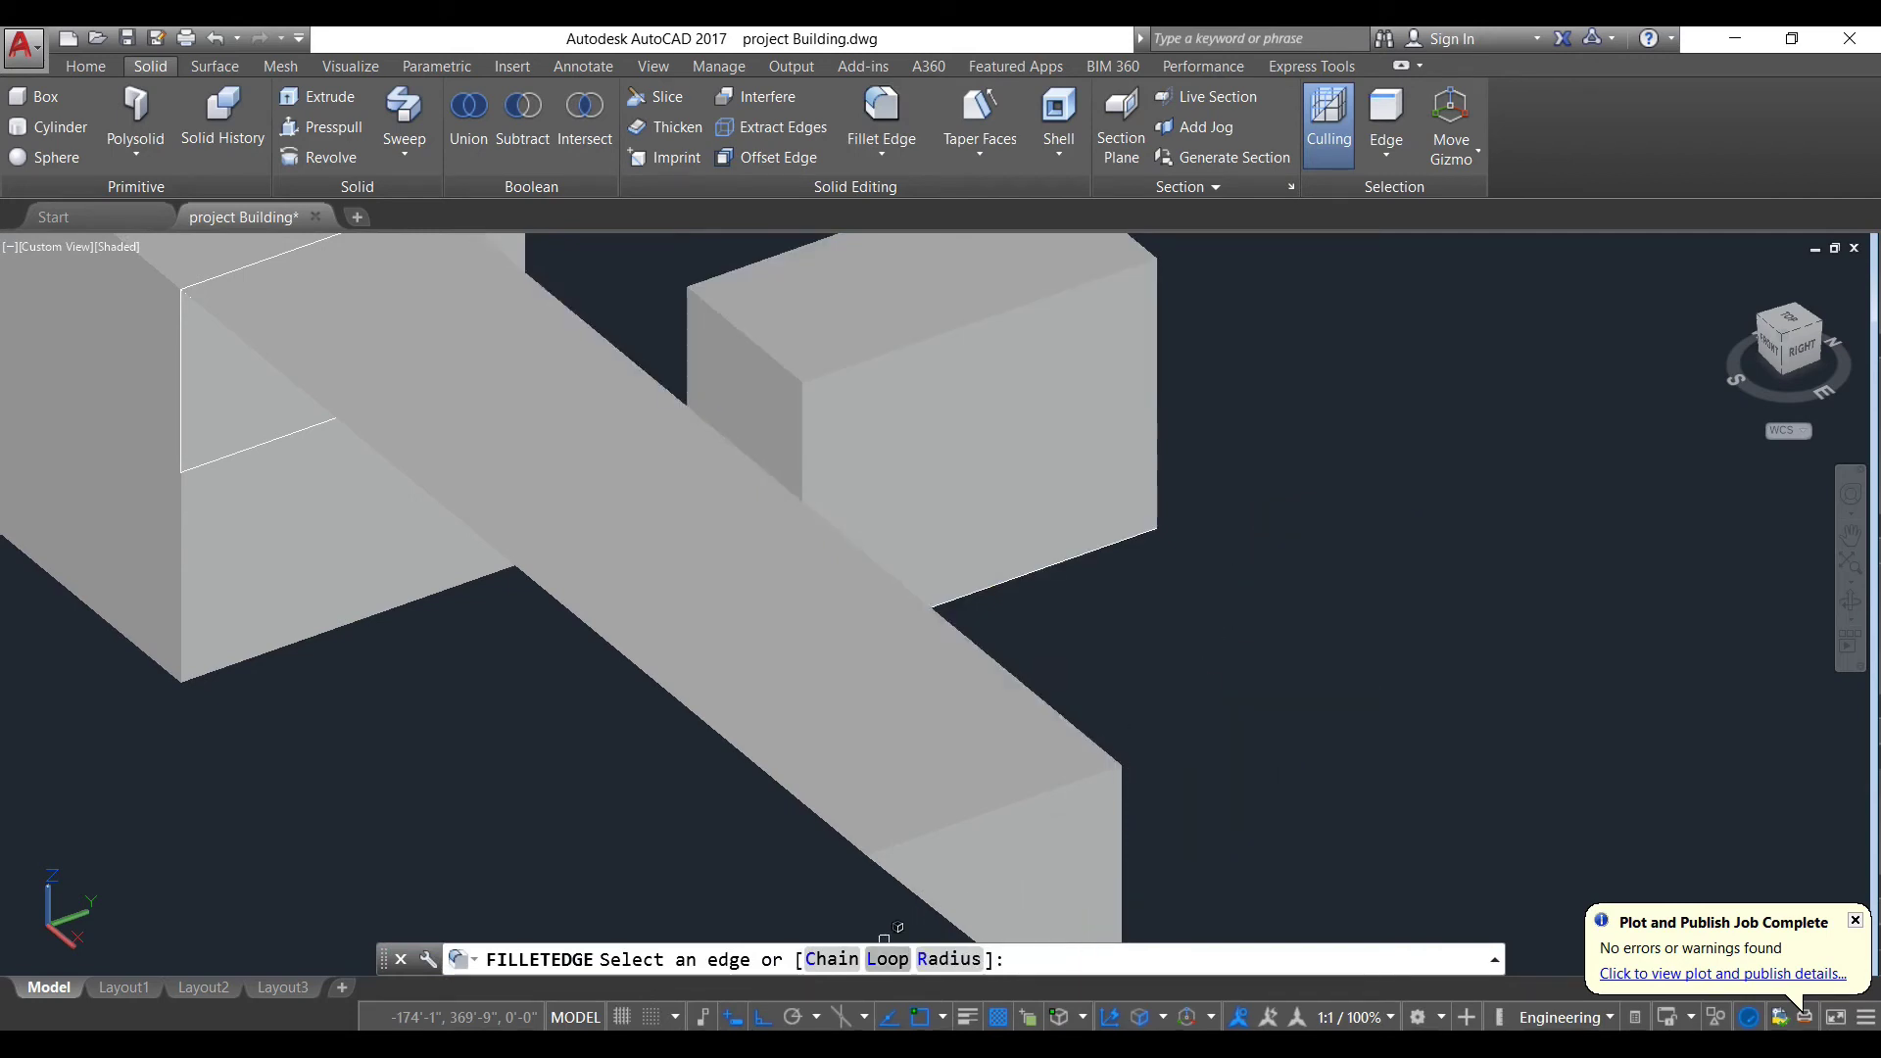
type("L")
key("Return")
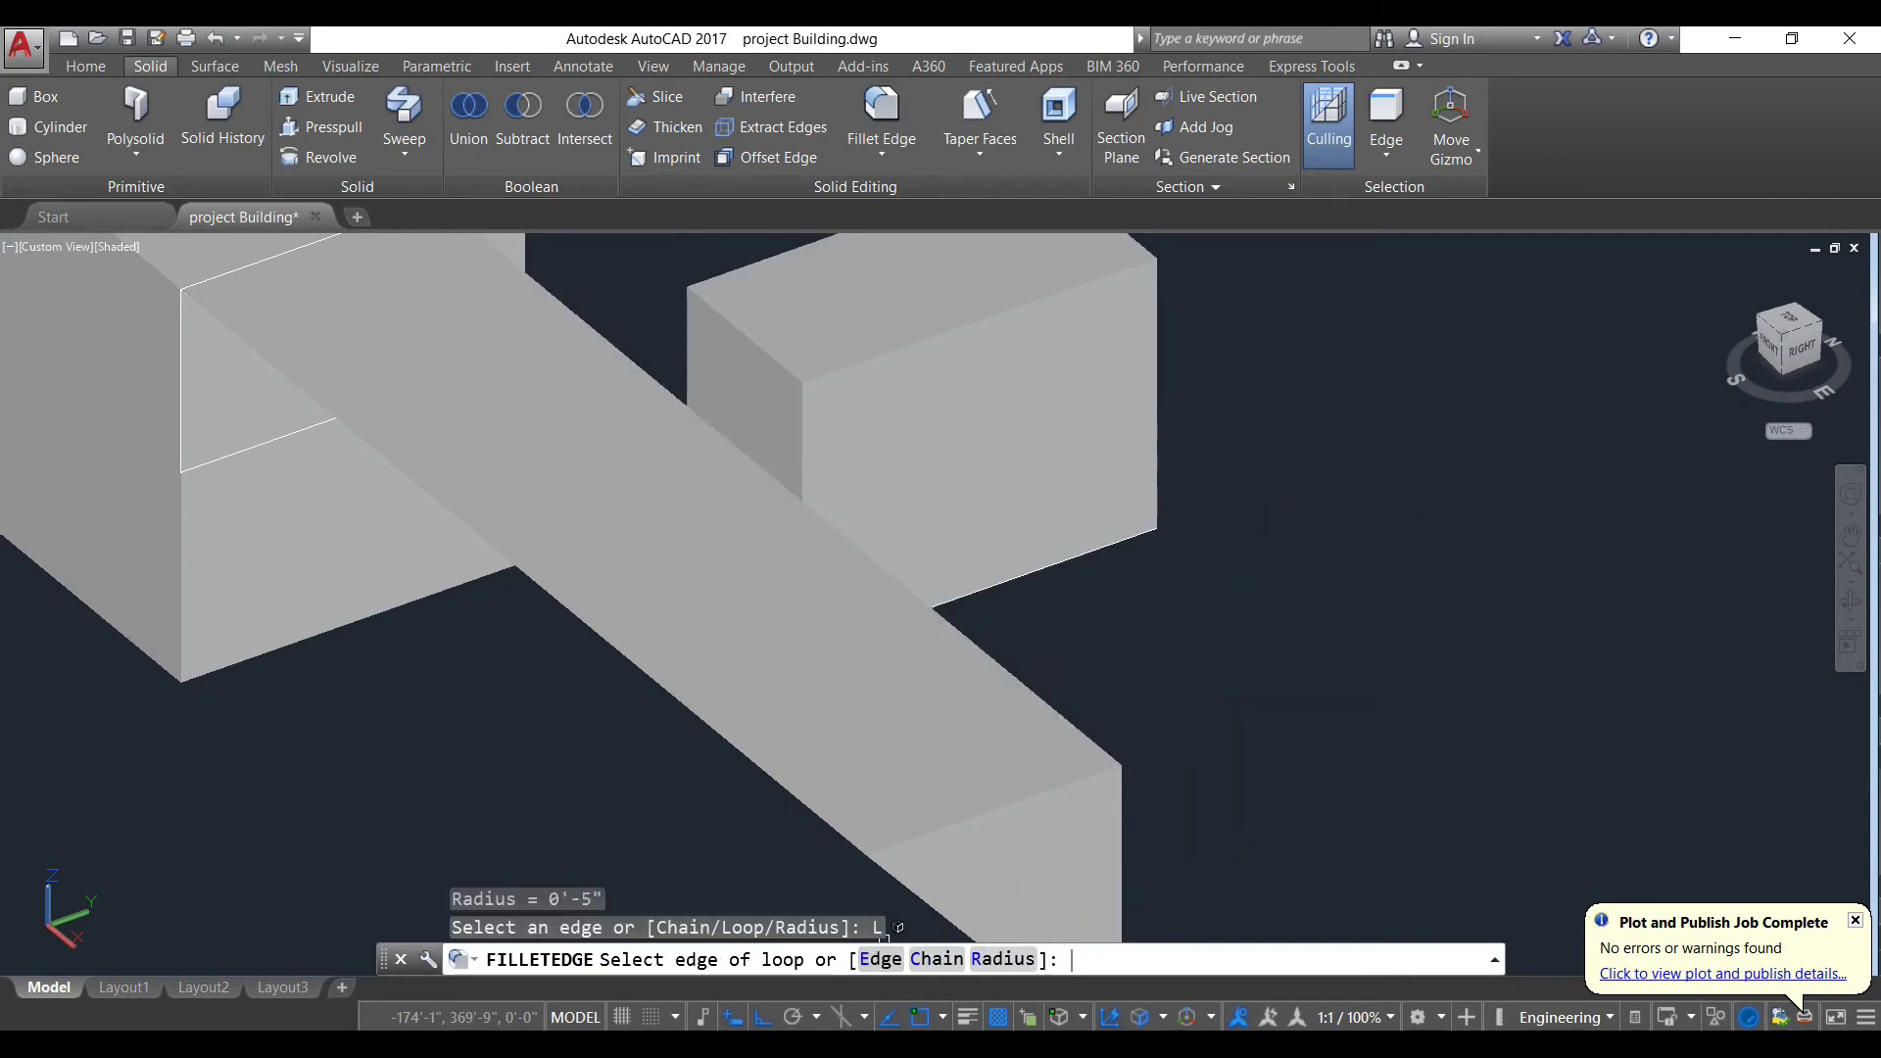
left_click(803, 415)
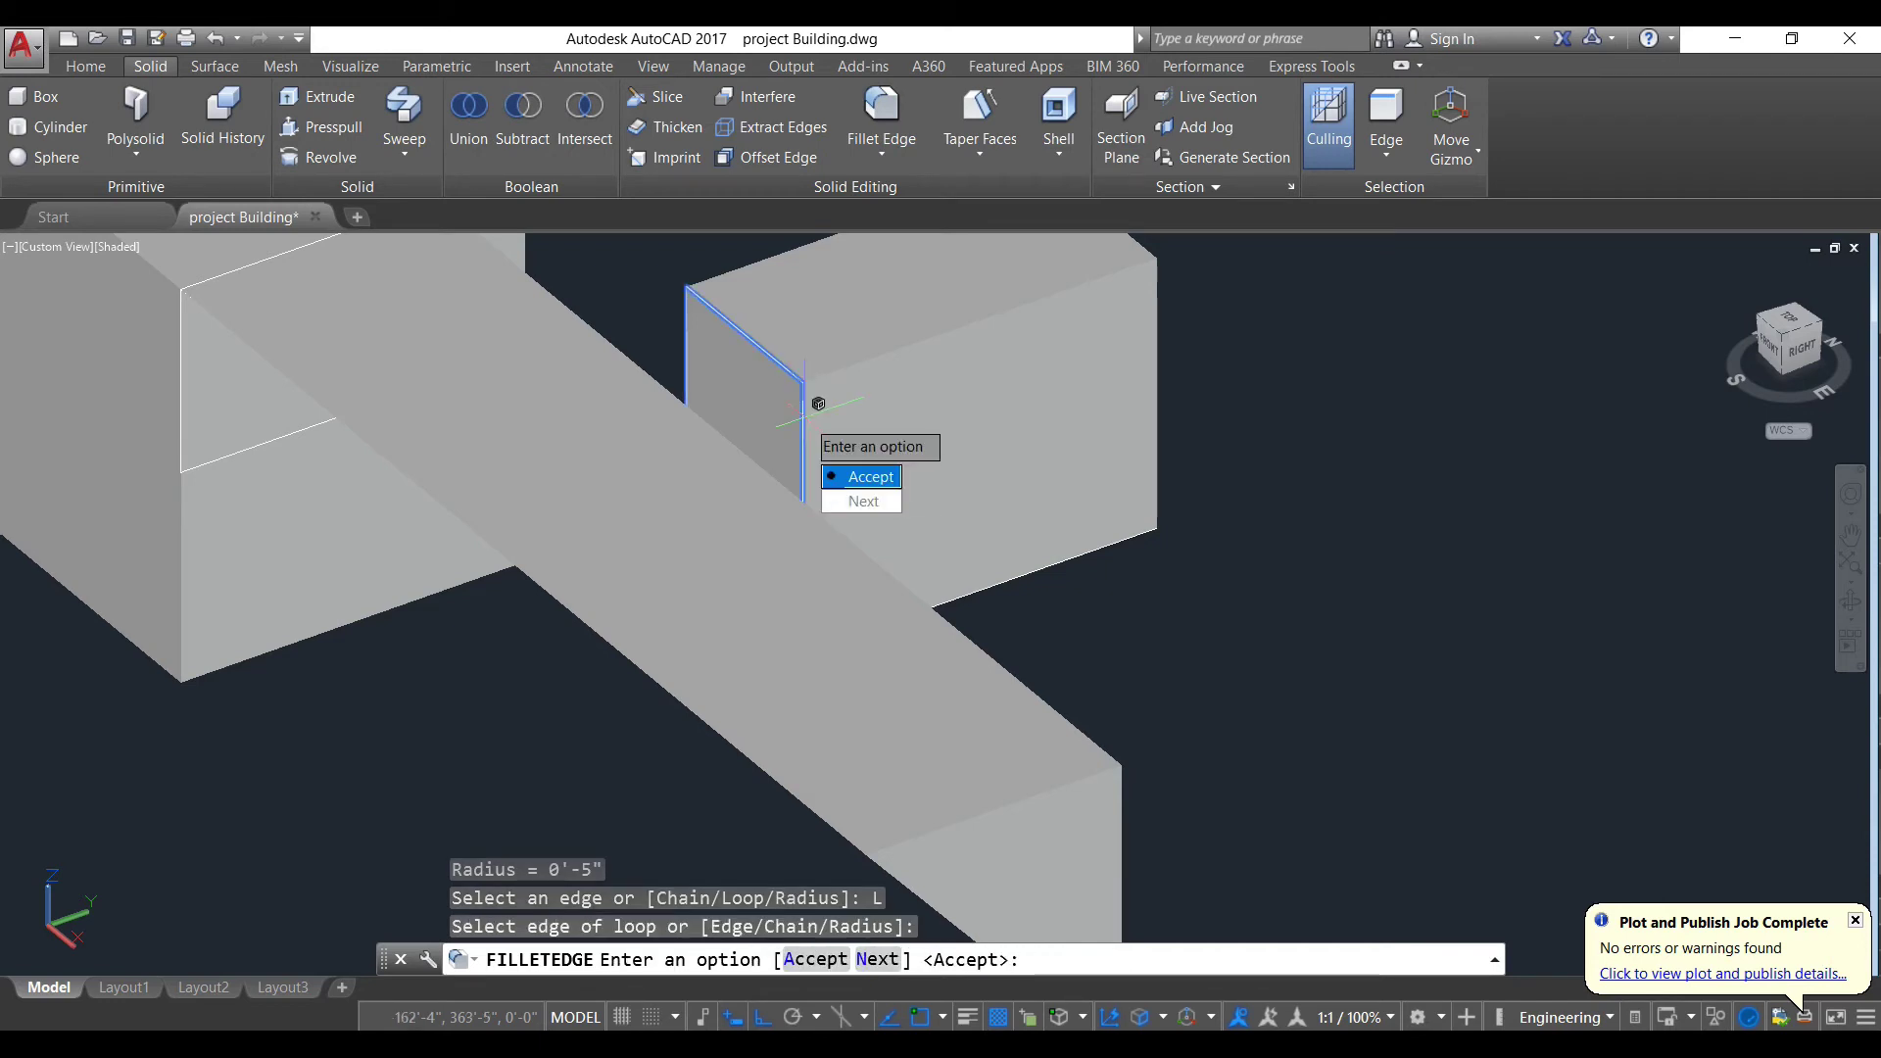
key("Down")
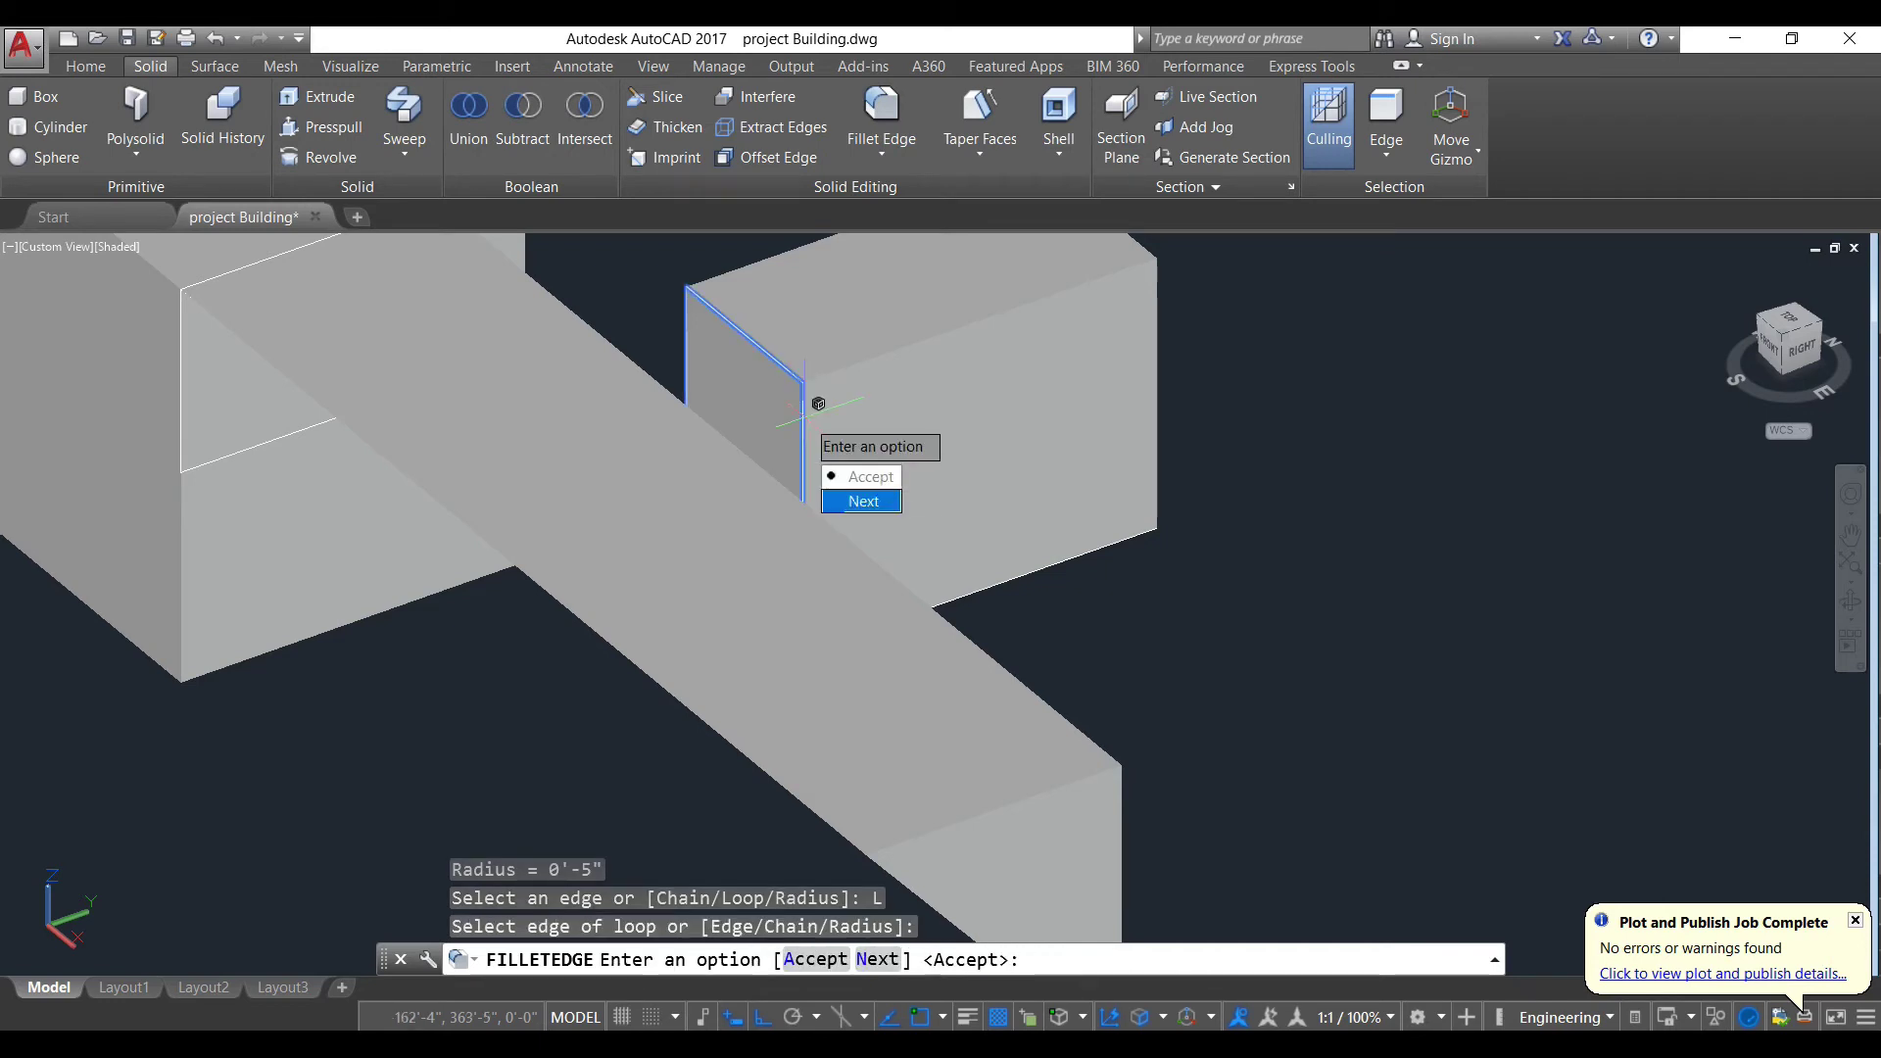
key("Return")
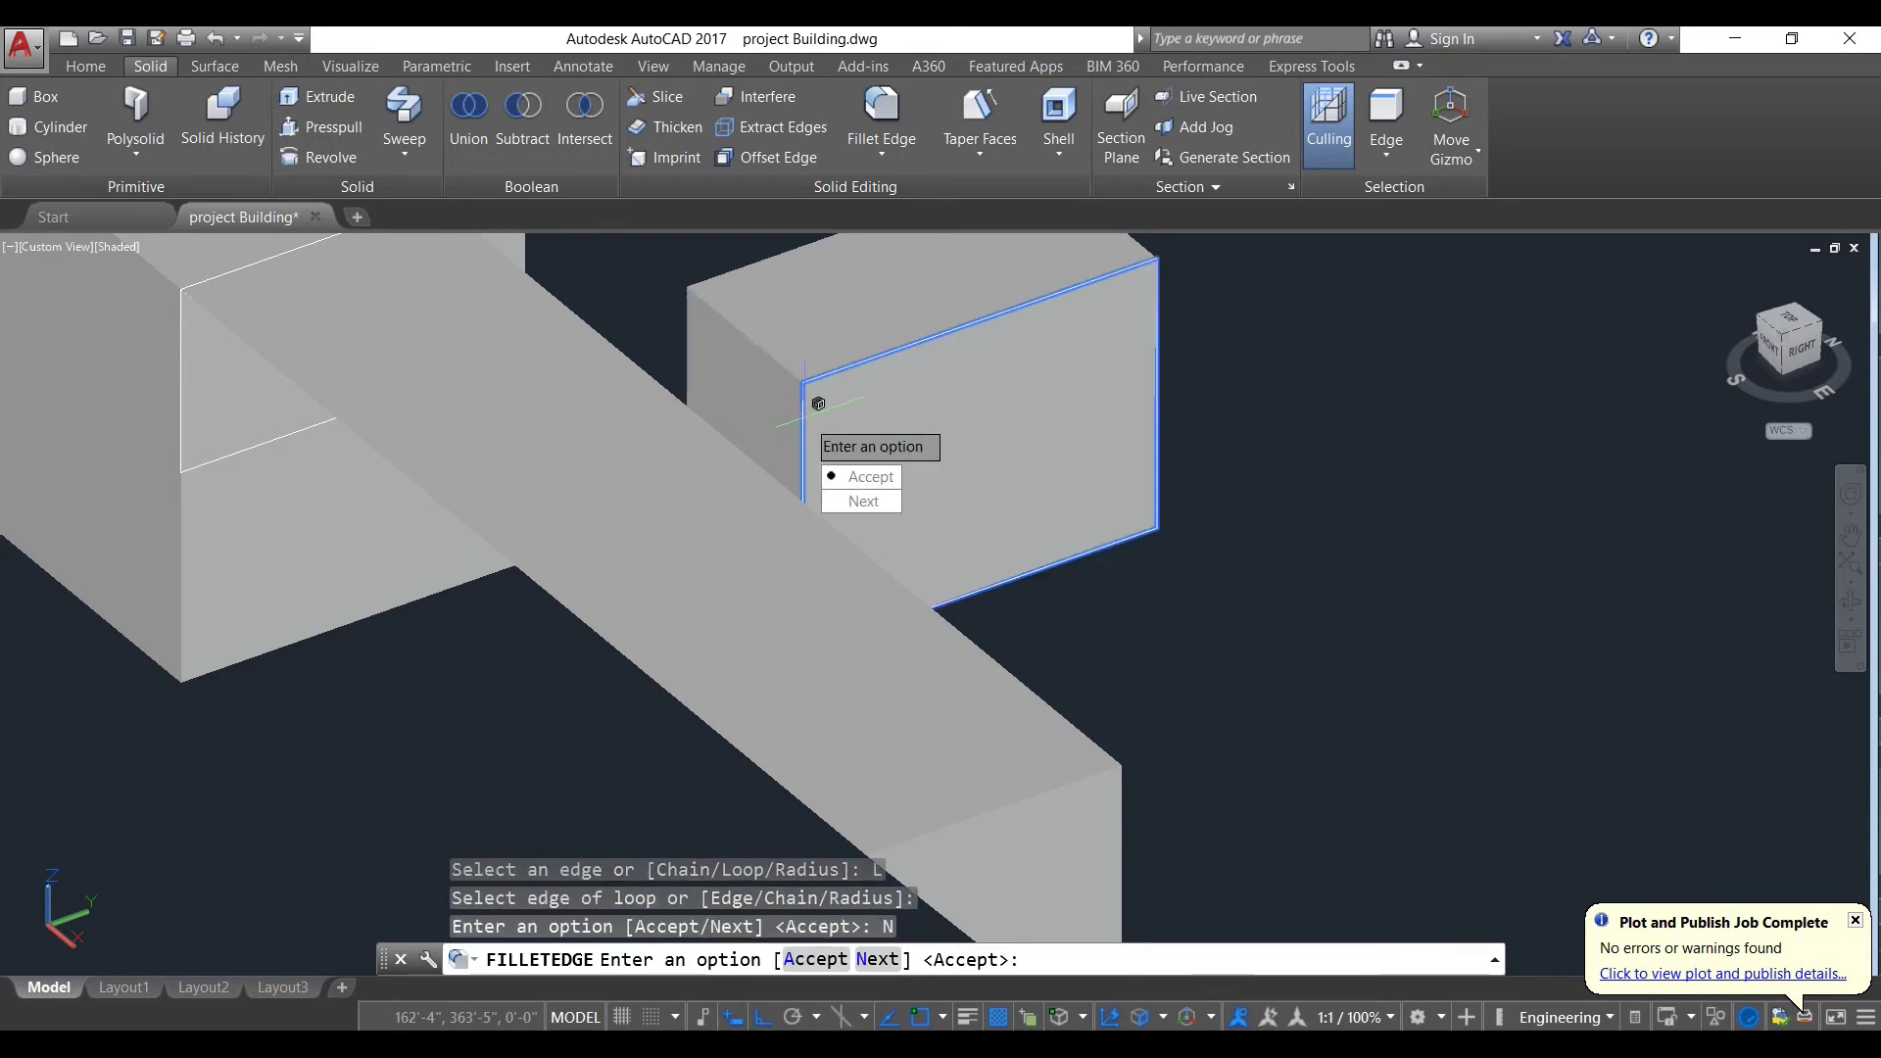
key("Down")
key("Up")
key("Return")
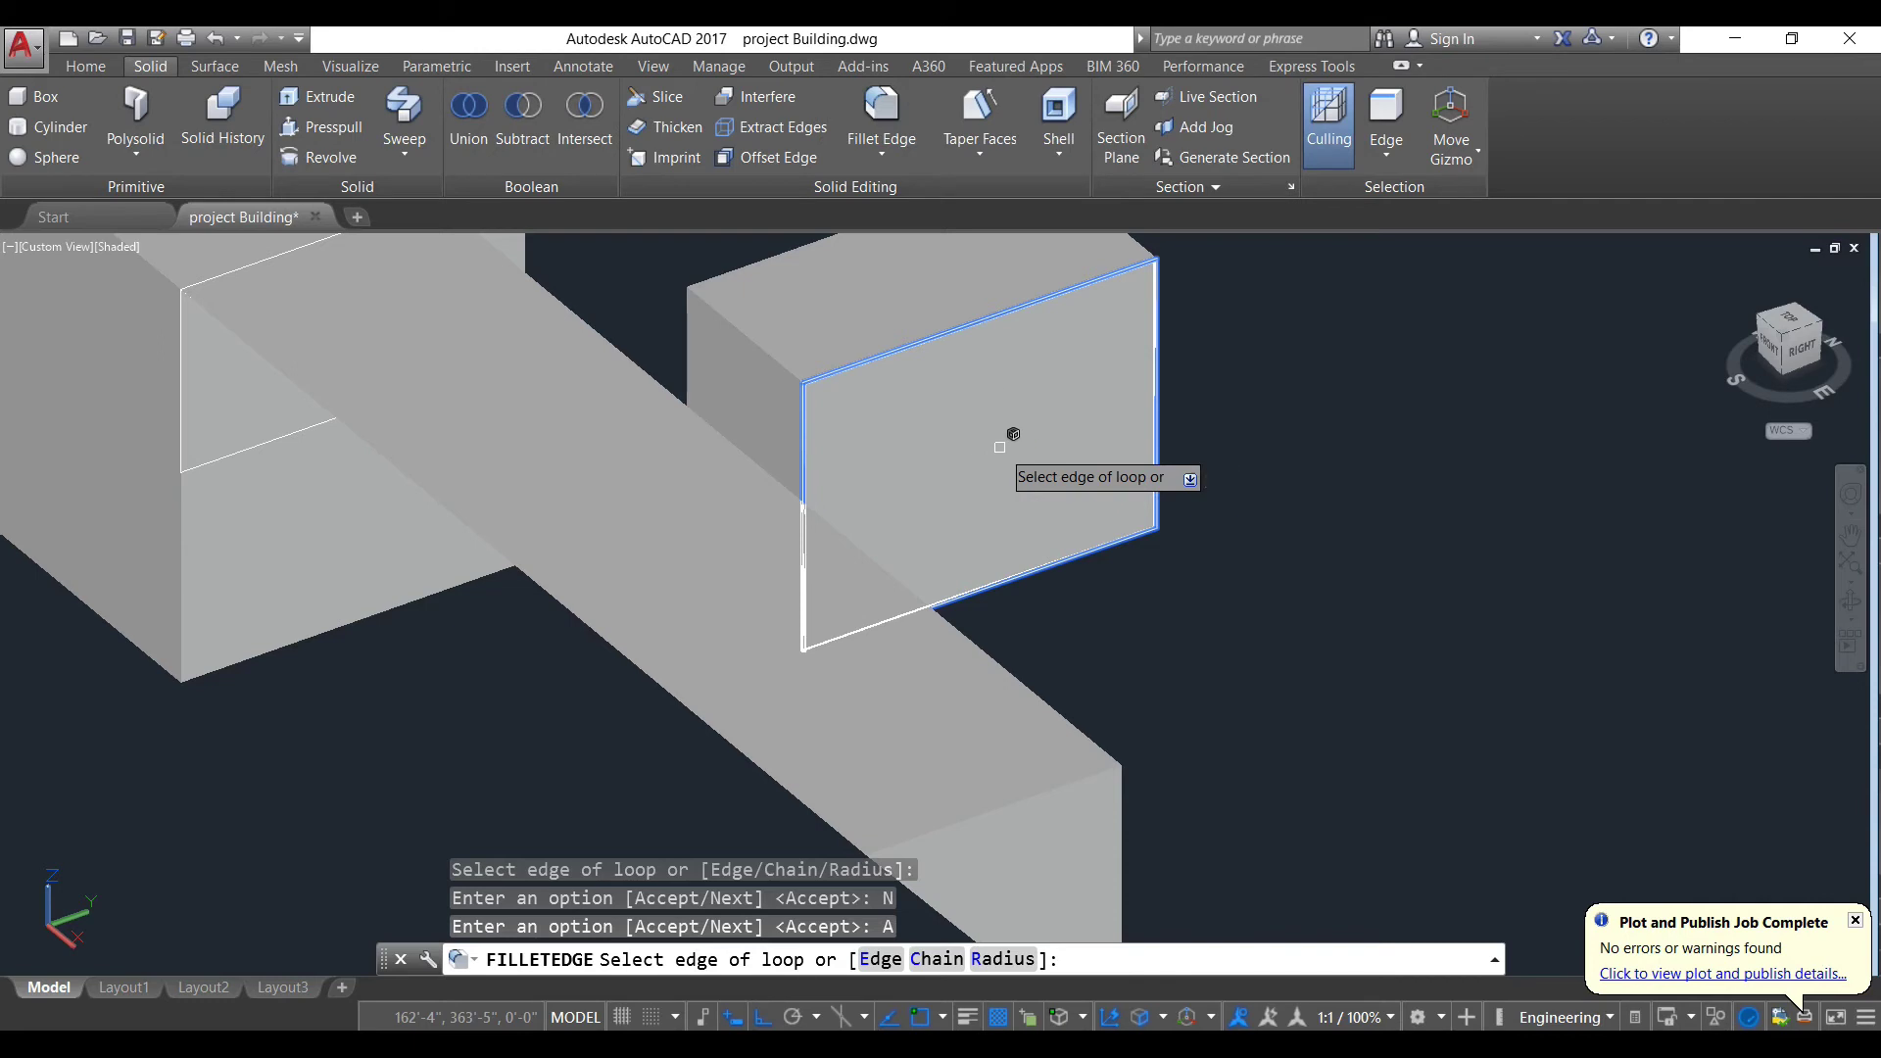
Step: Set the loop's fillet radius to 15", apply the fillet and inspect the smaller box's rounded edges
key("Return")
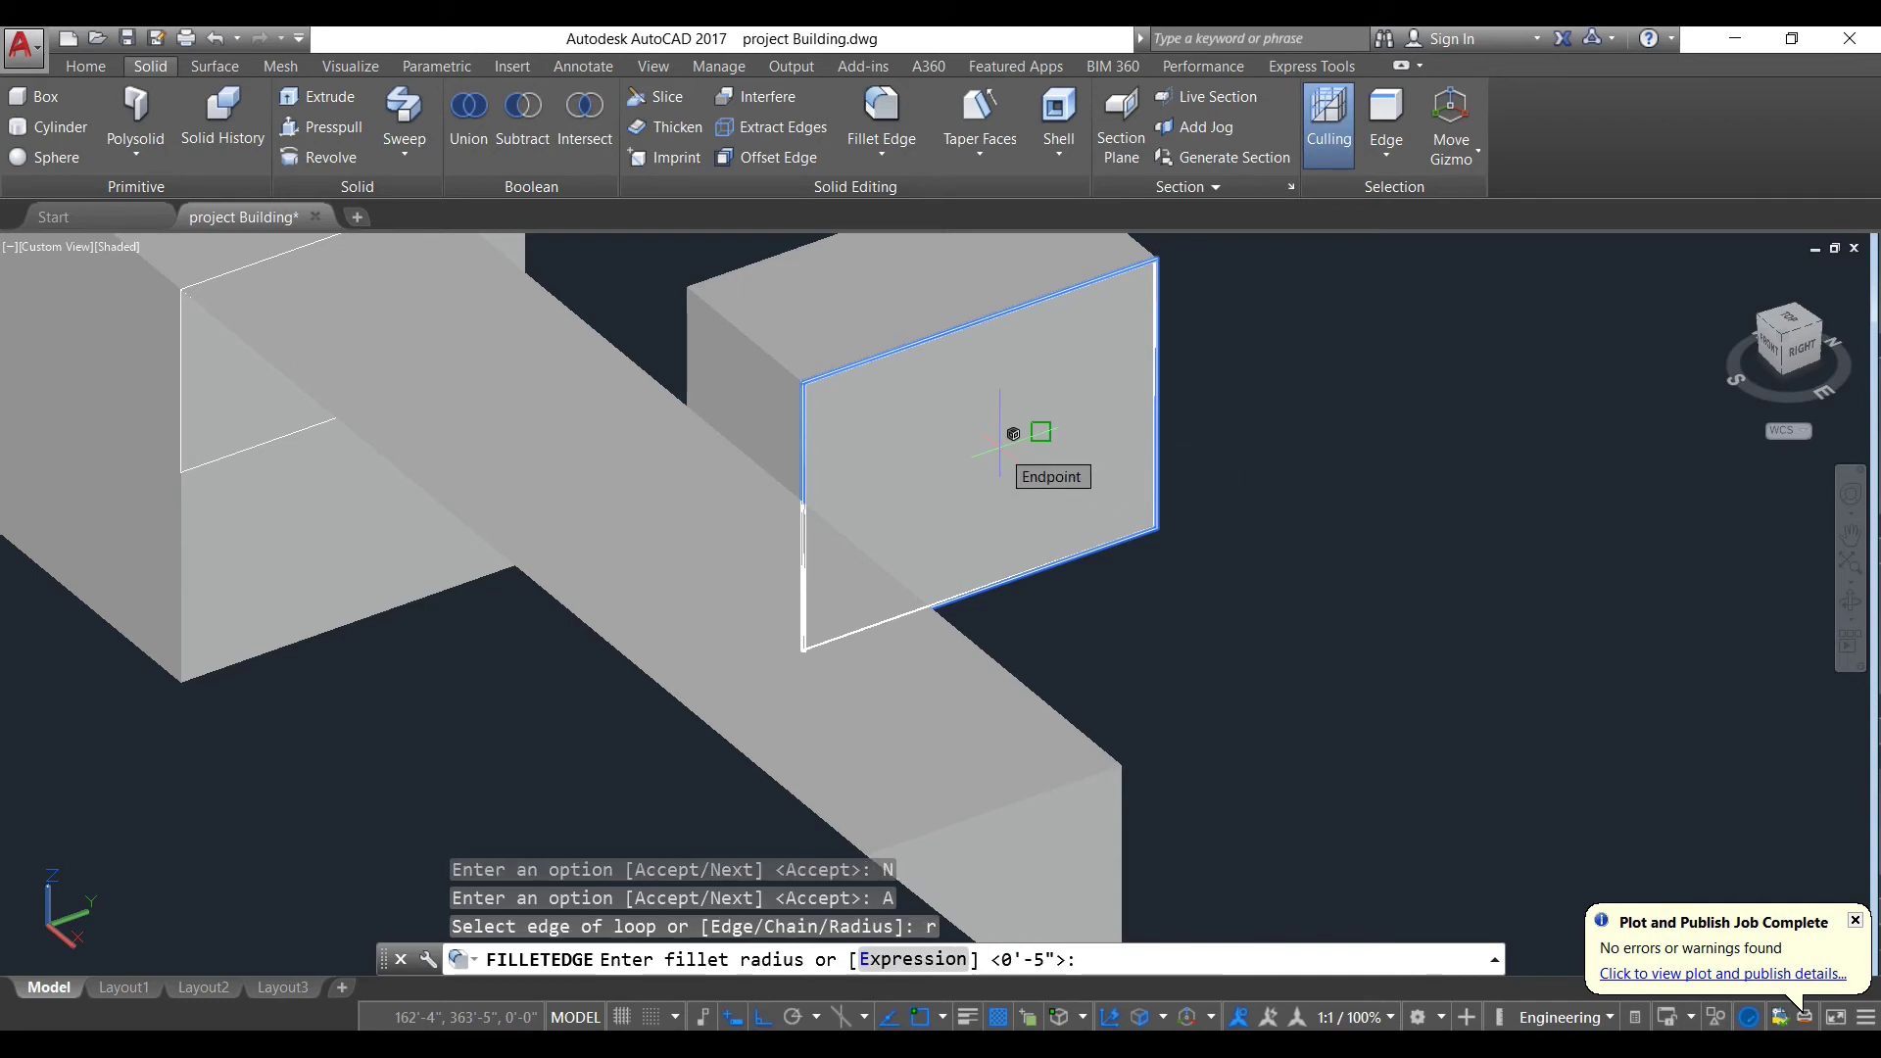
type("15\"")
key("Return")
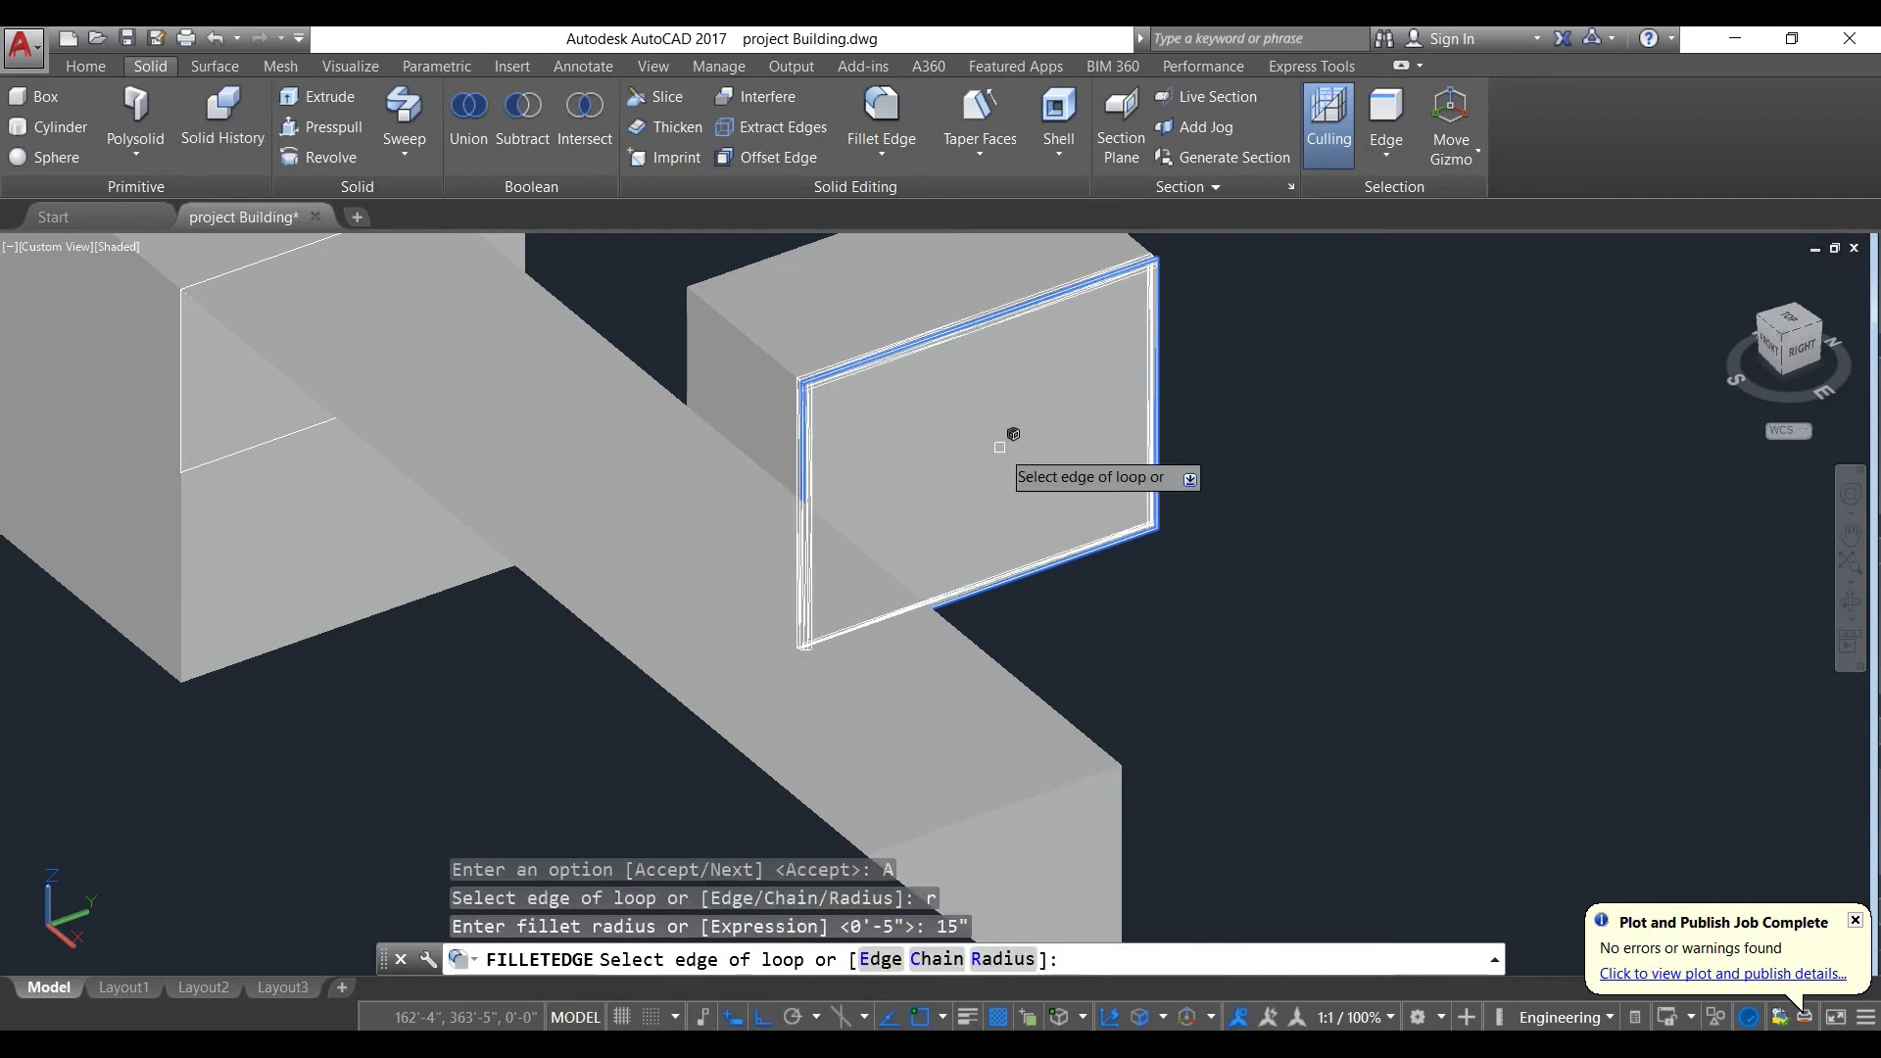
key("Return")
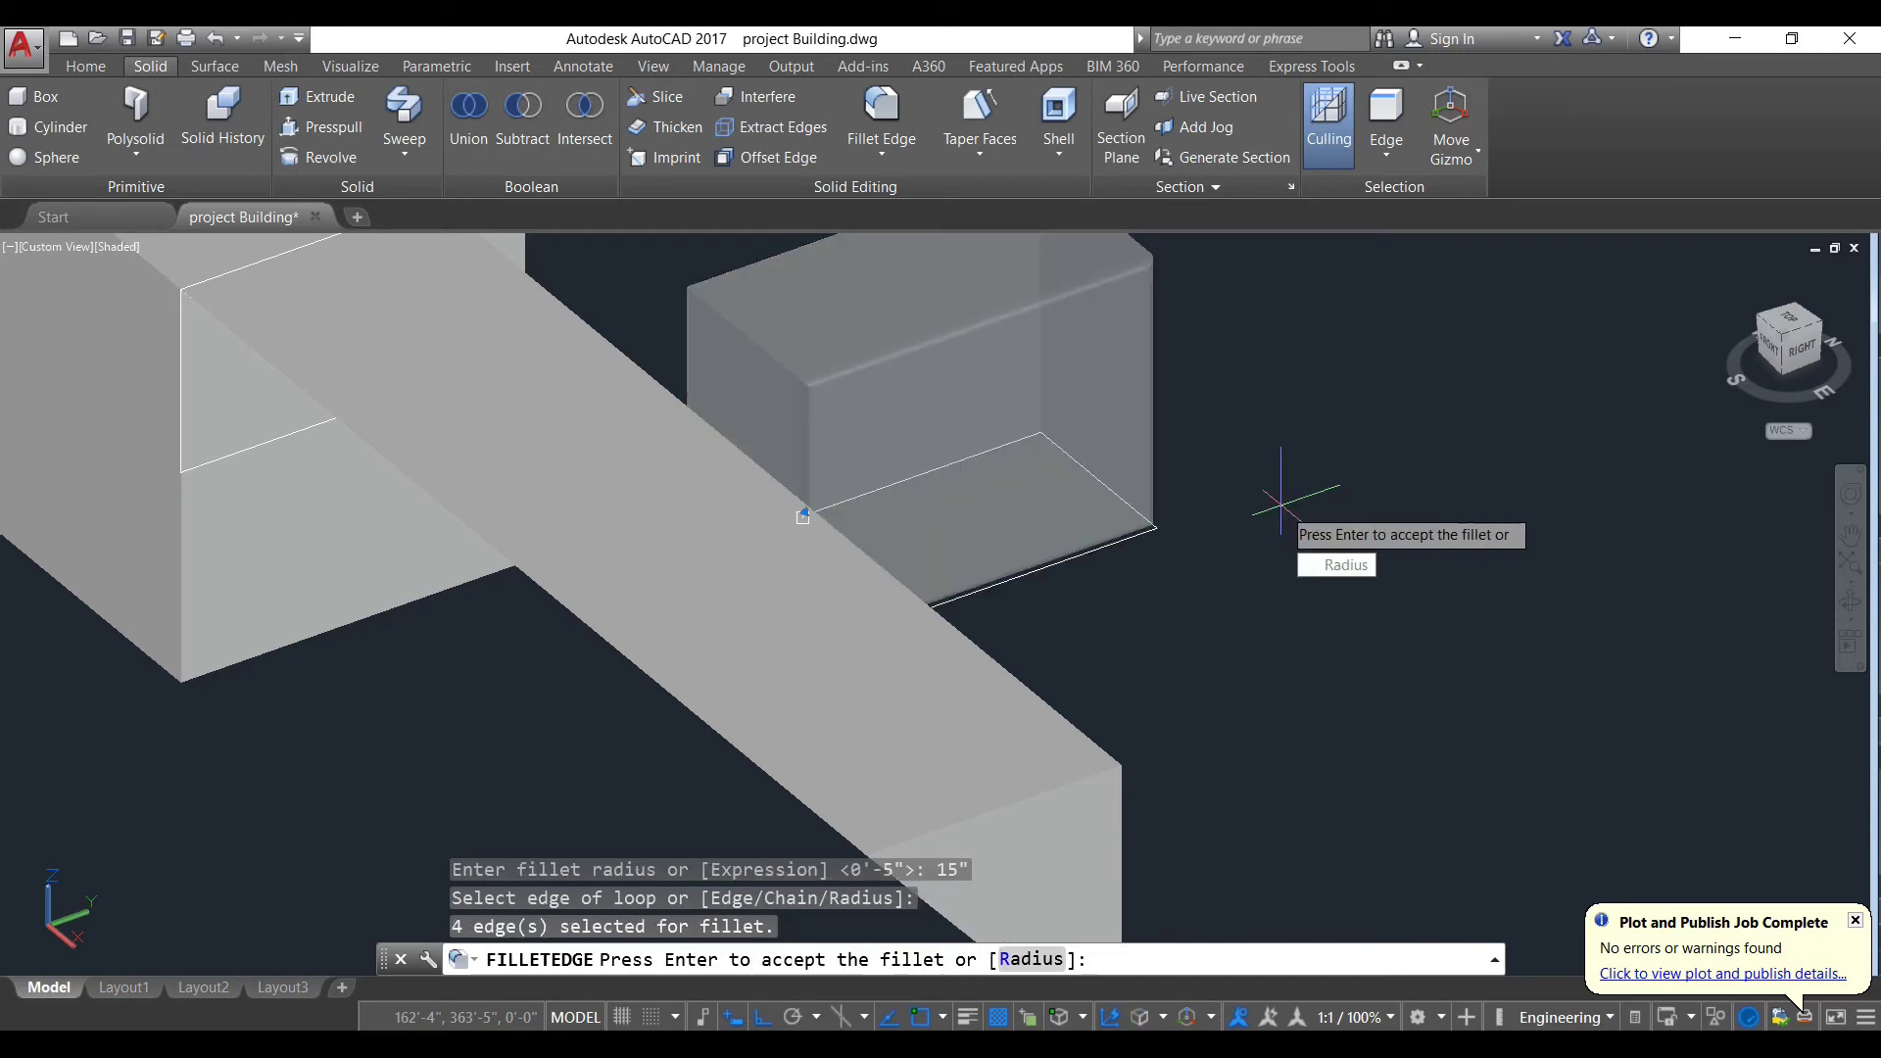
key("Return")
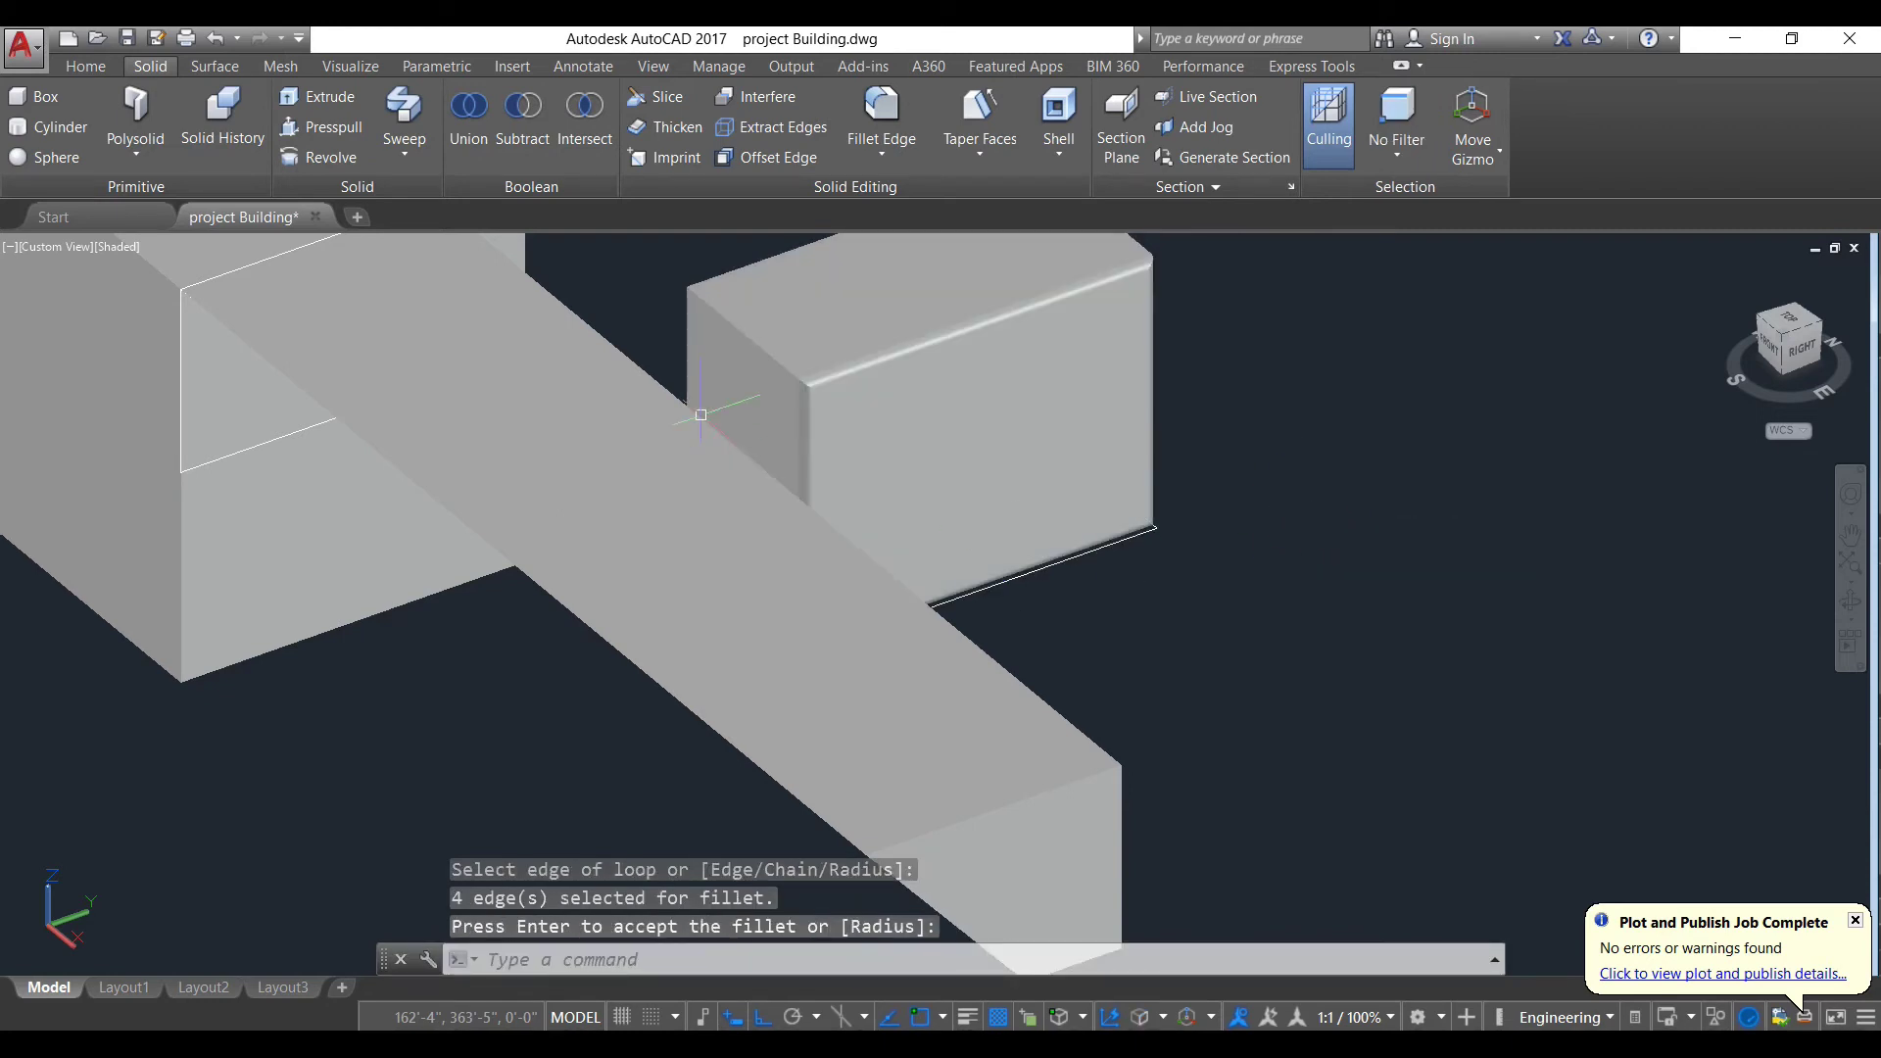
scroll(700, 415, "up", 4)
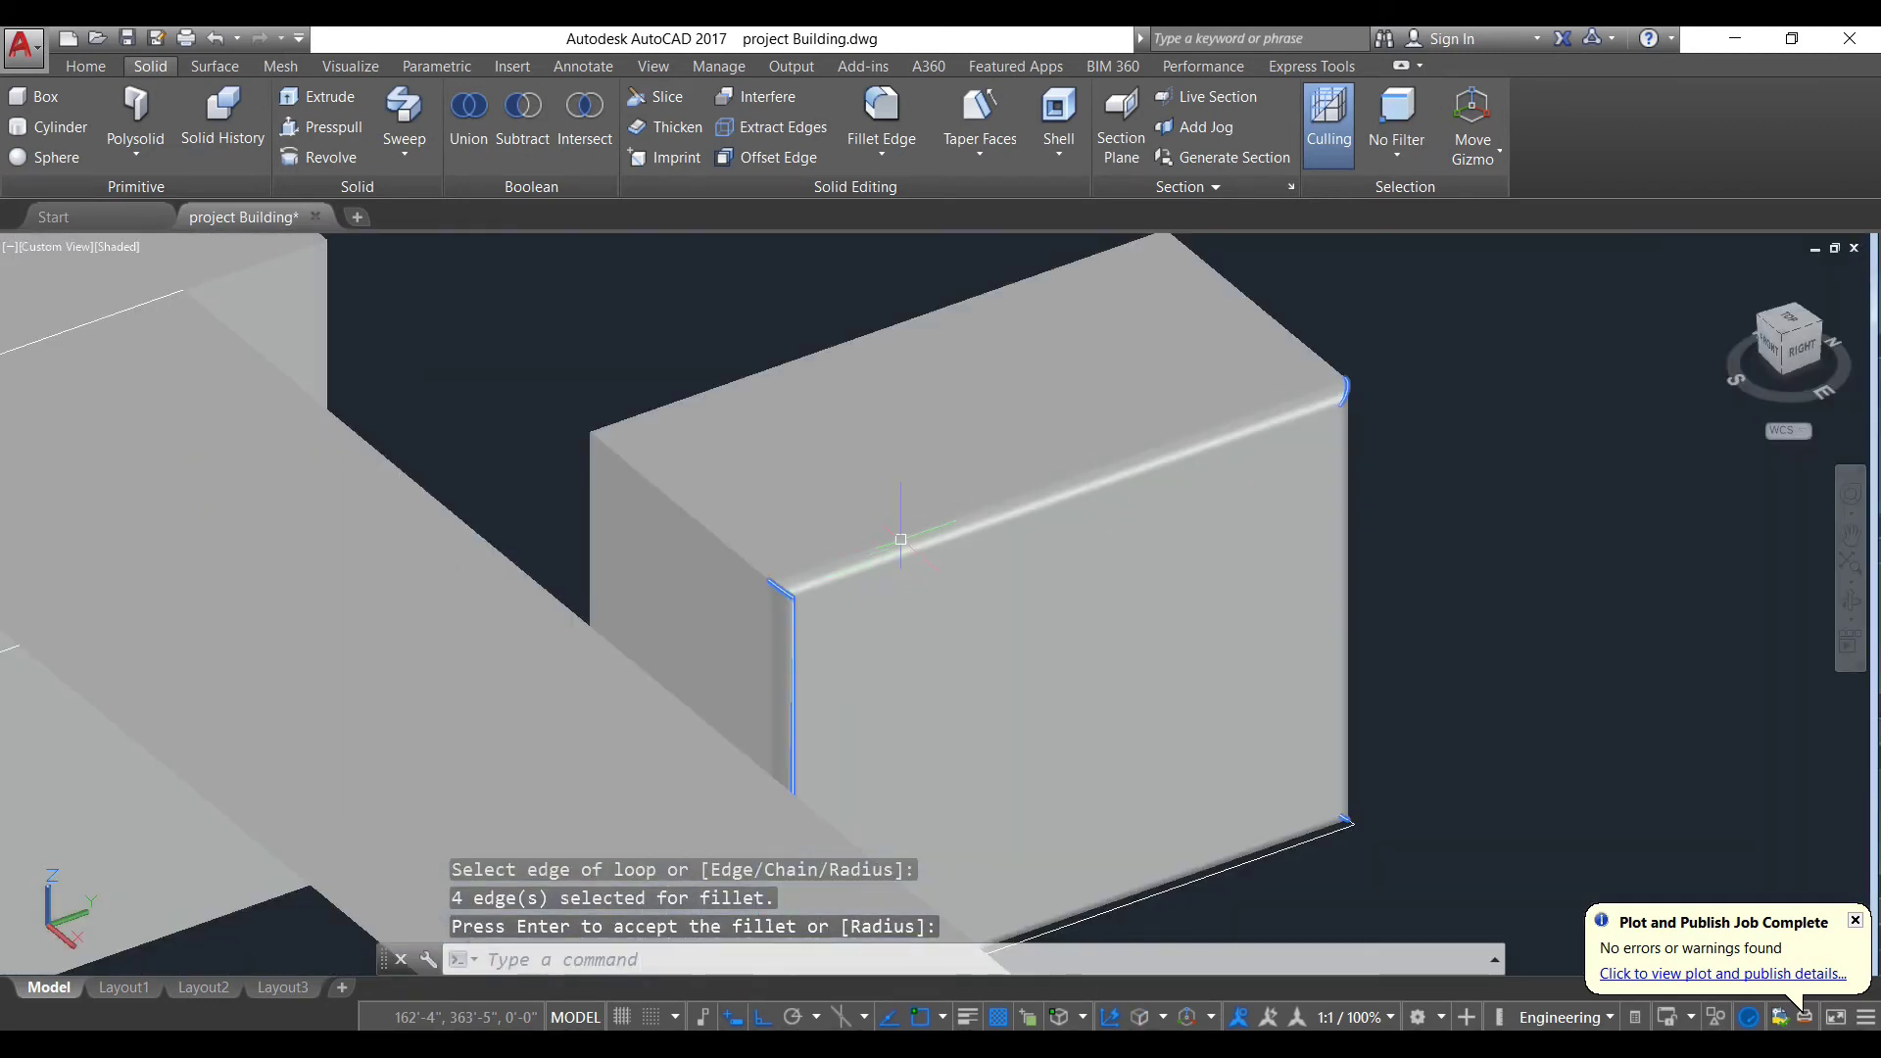
scroll(900, 539, "down", 5)
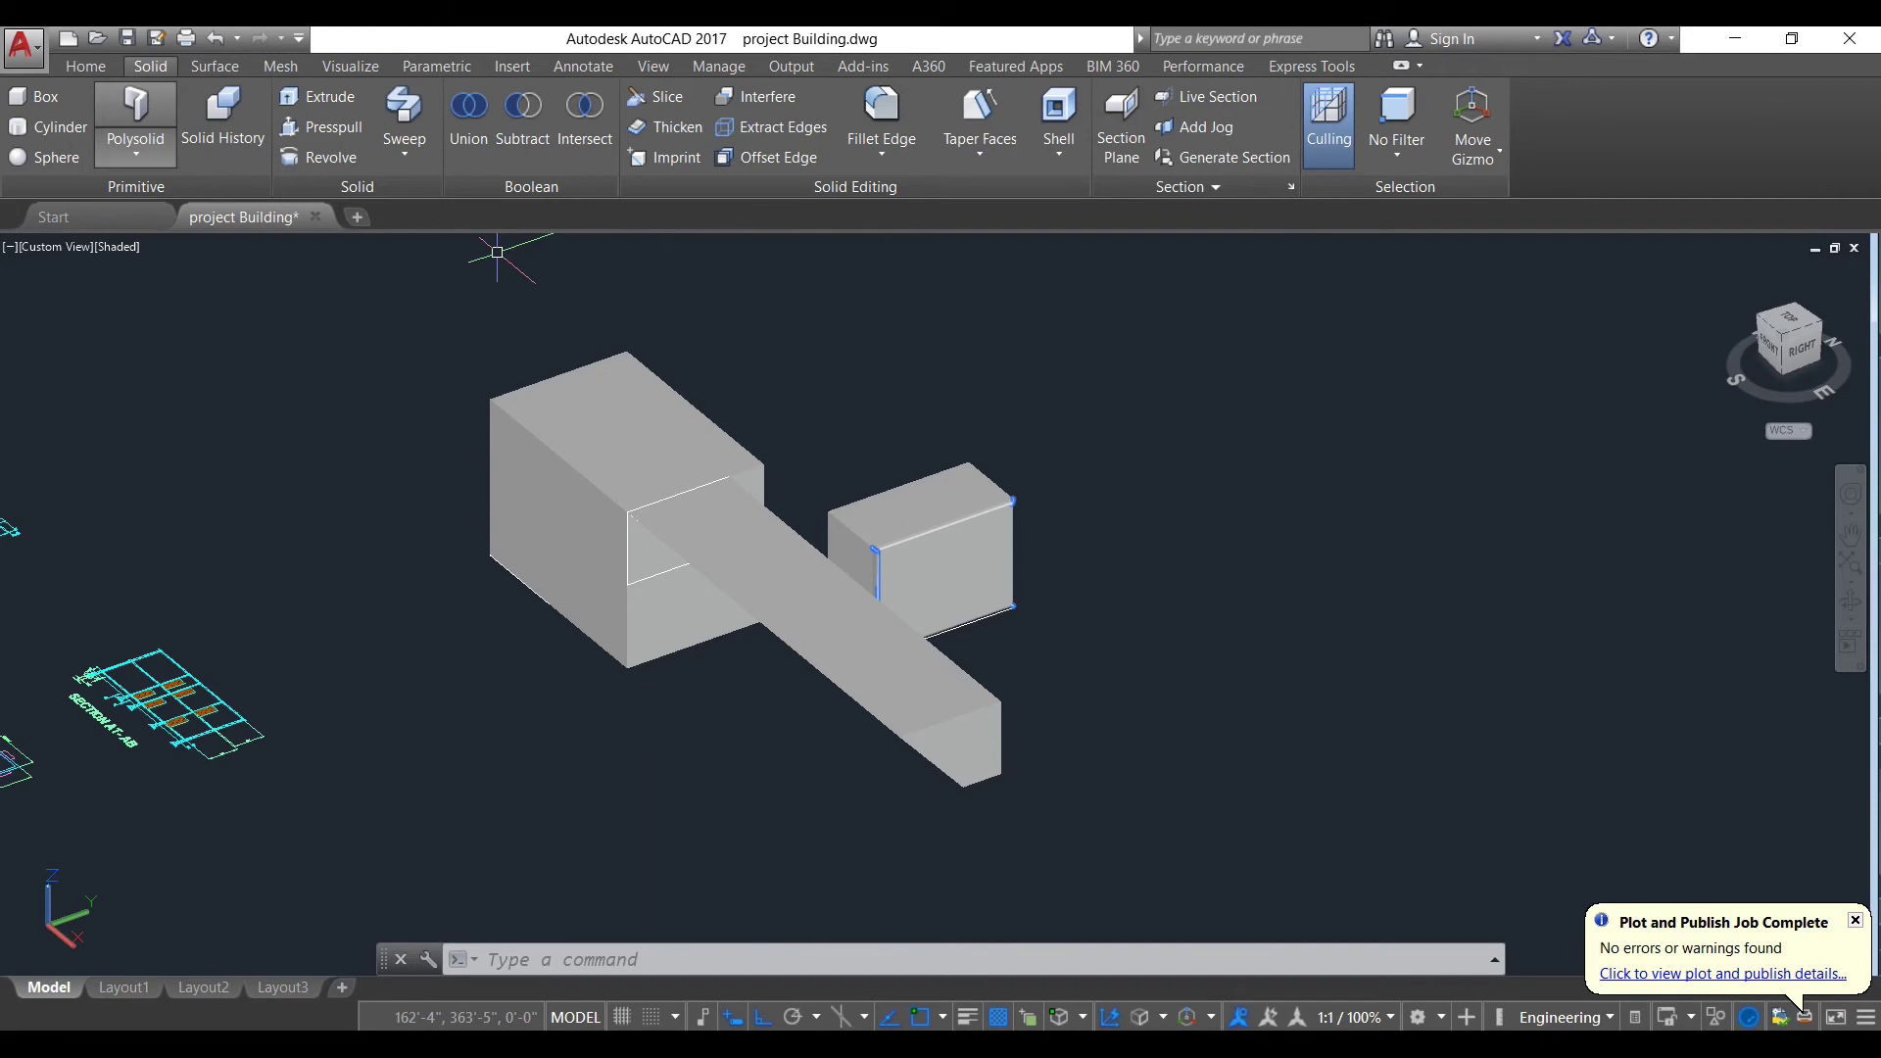
left_click(85, 65)
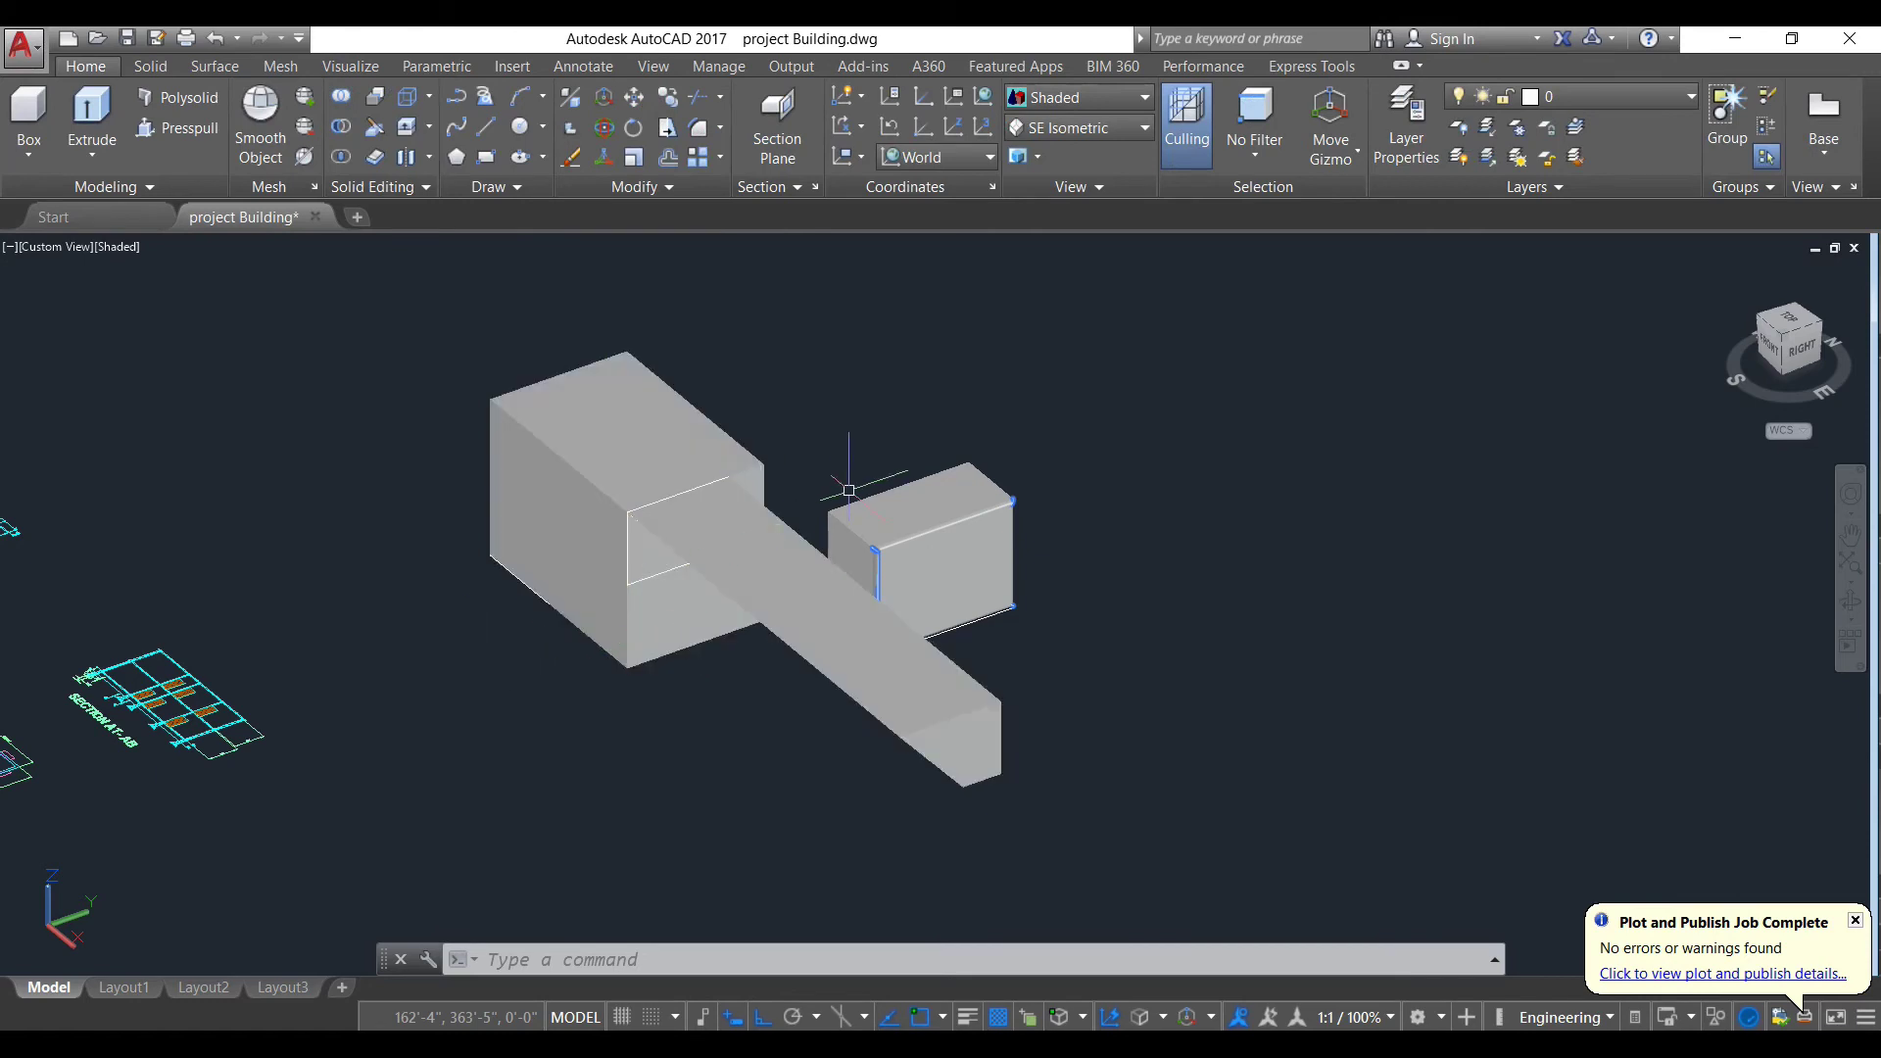
scroll(845, 486, "up", 2)
left_click(755, 681)
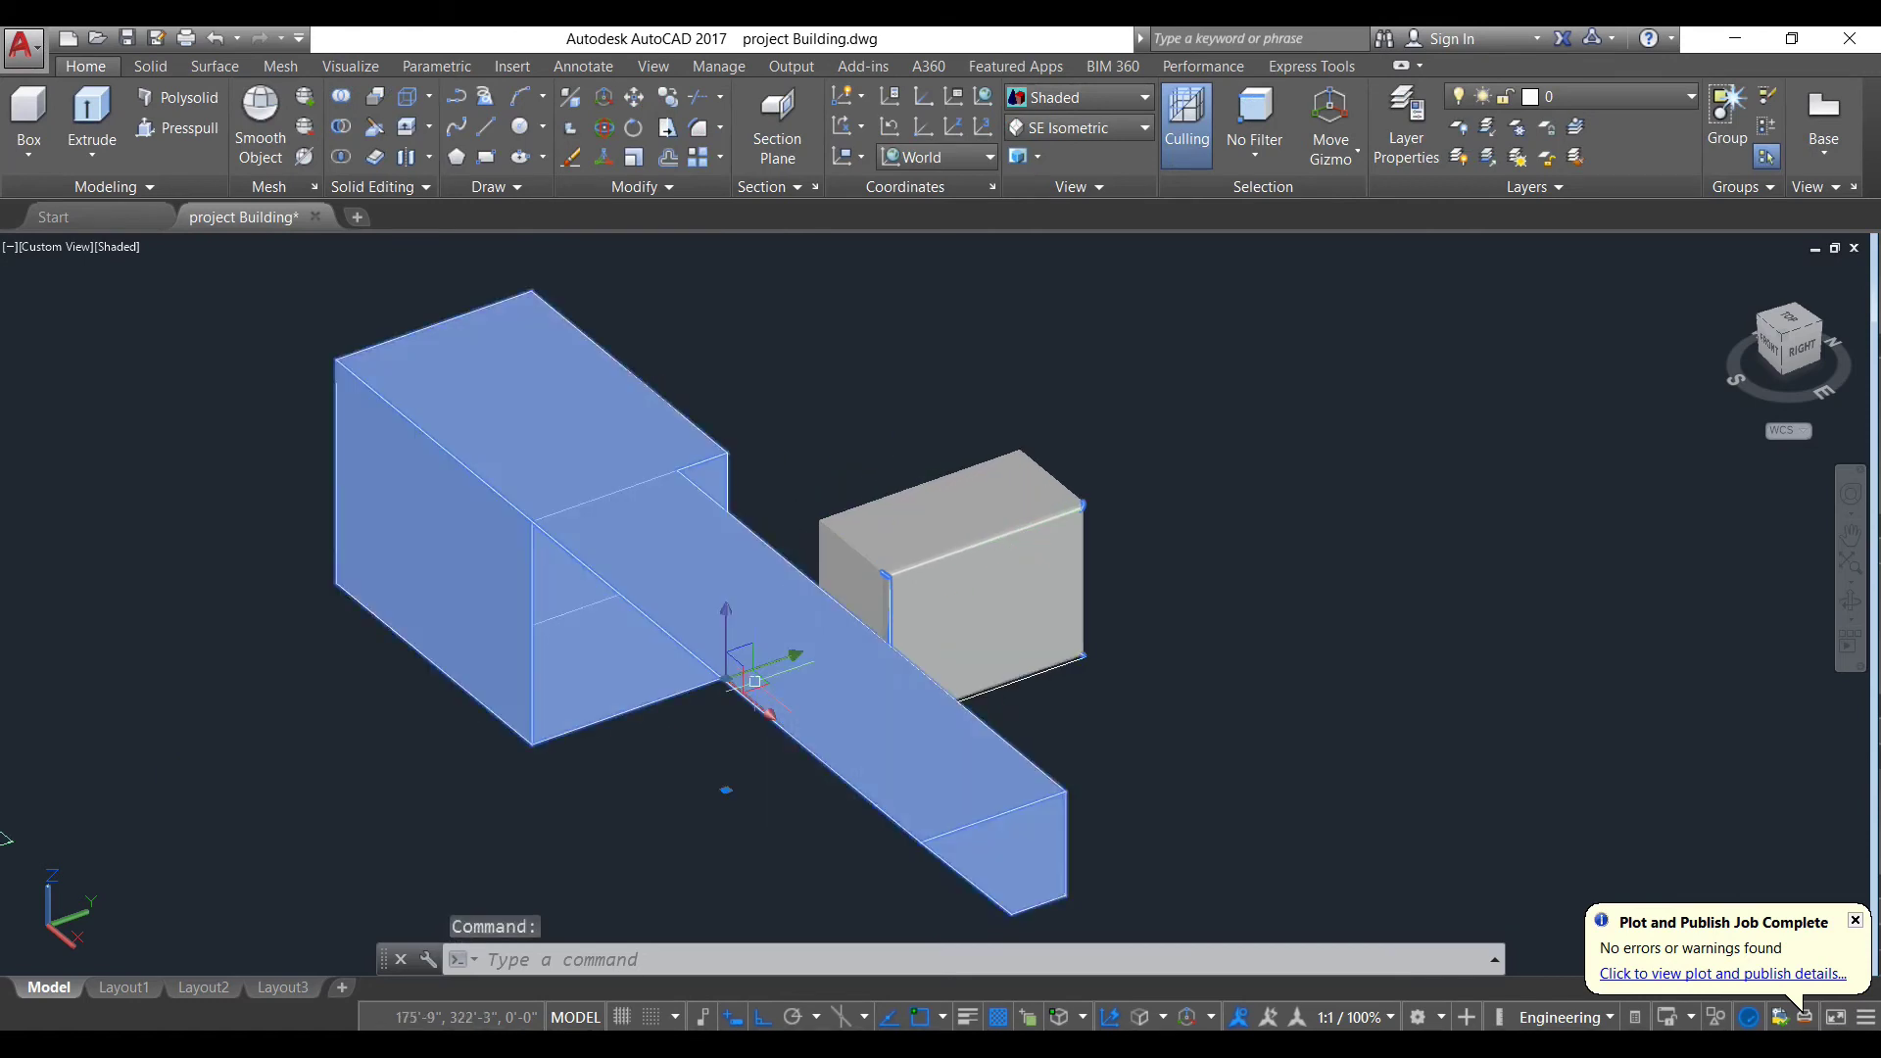
scroll(626, 669, "down", 4)
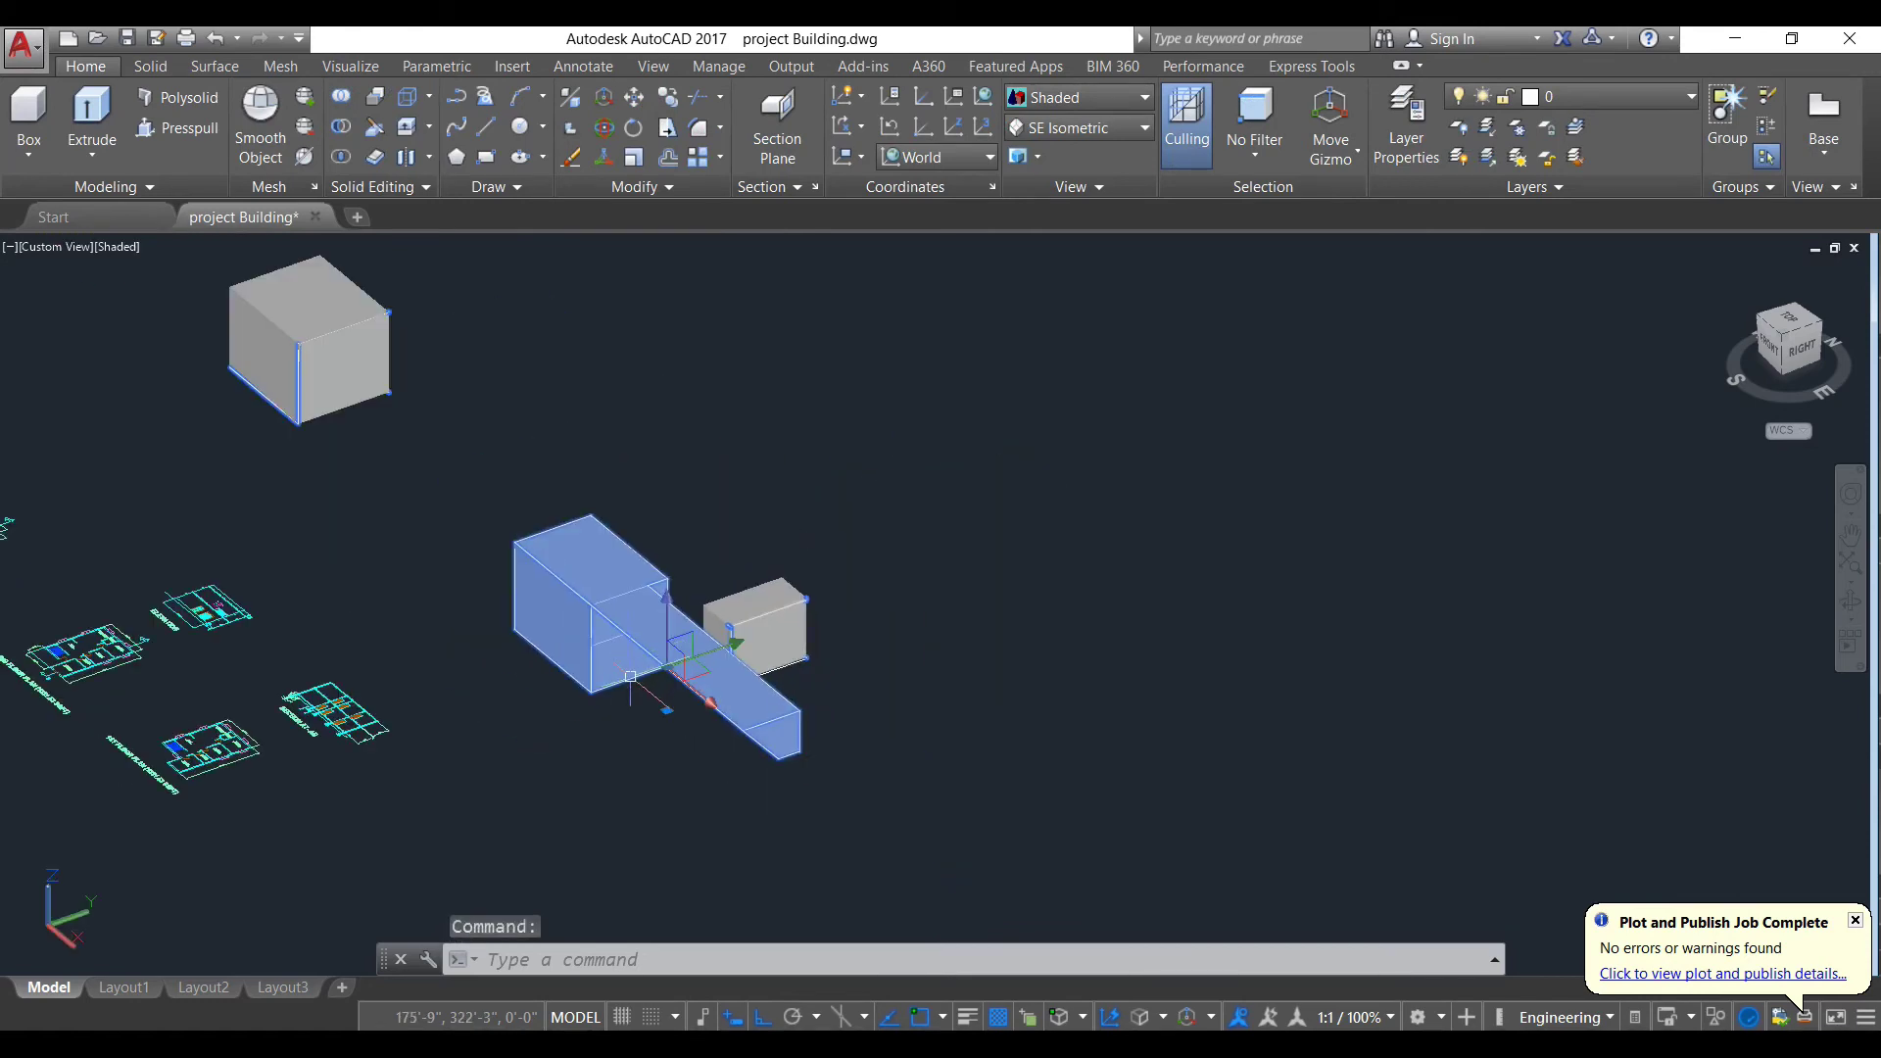
key("Escape")
scroll(576, 534, "up", 2)
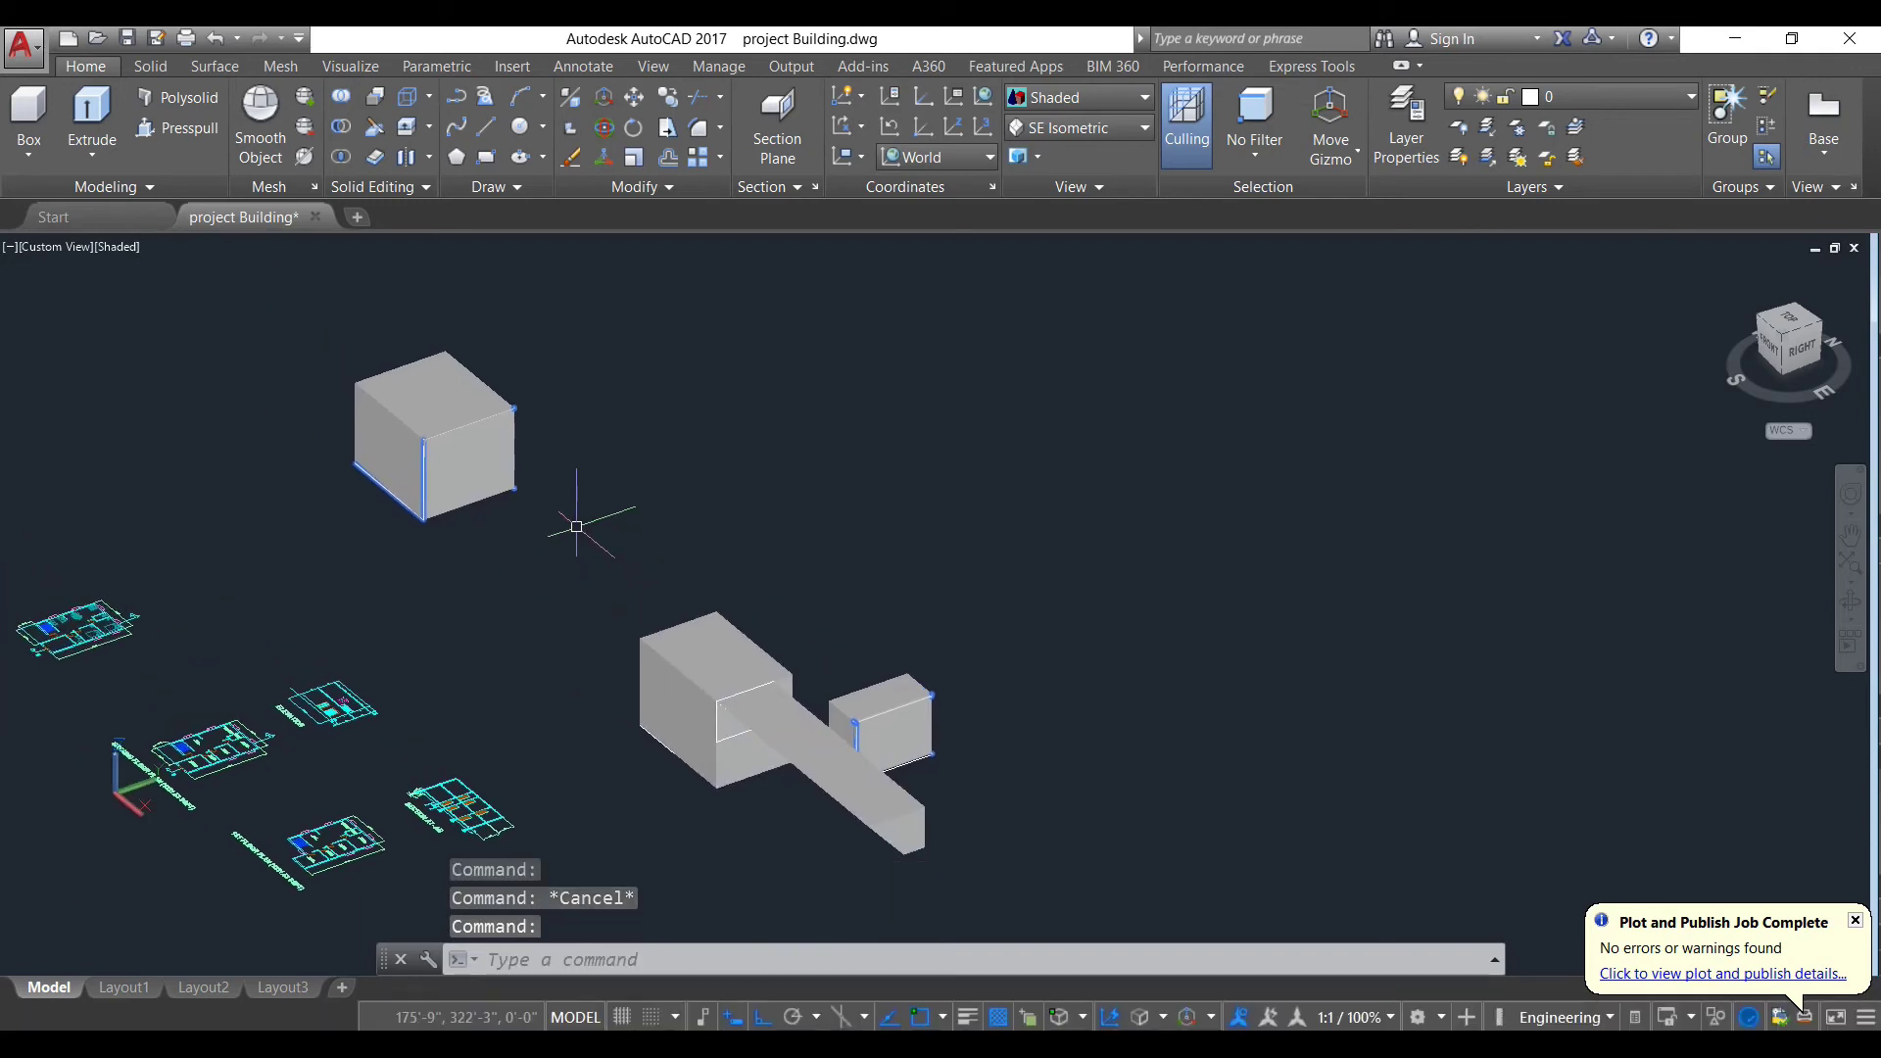
Step: Copy the smaller box behind the long bar so the copy overlaps the right face of the separate freehand box
left_click(861, 715)
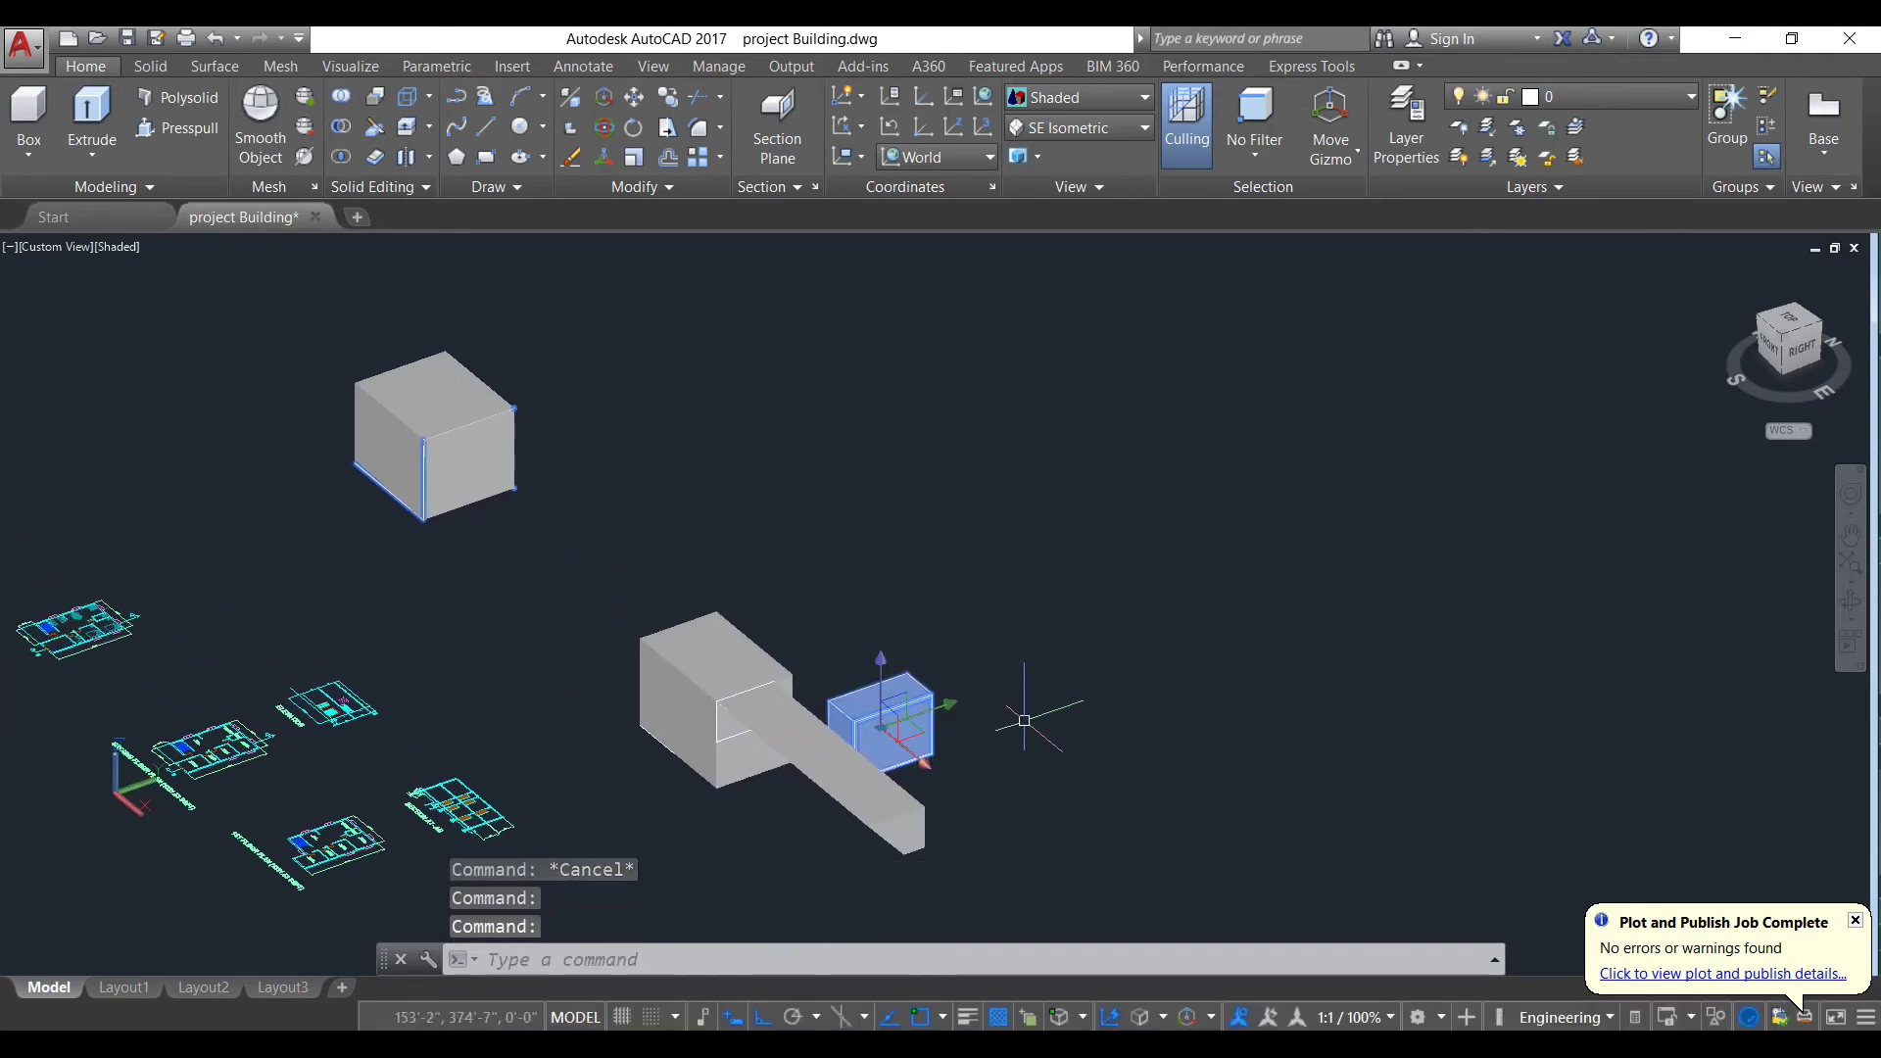
type("co")
key("Return")
scroll(896, 716, "up", 2)
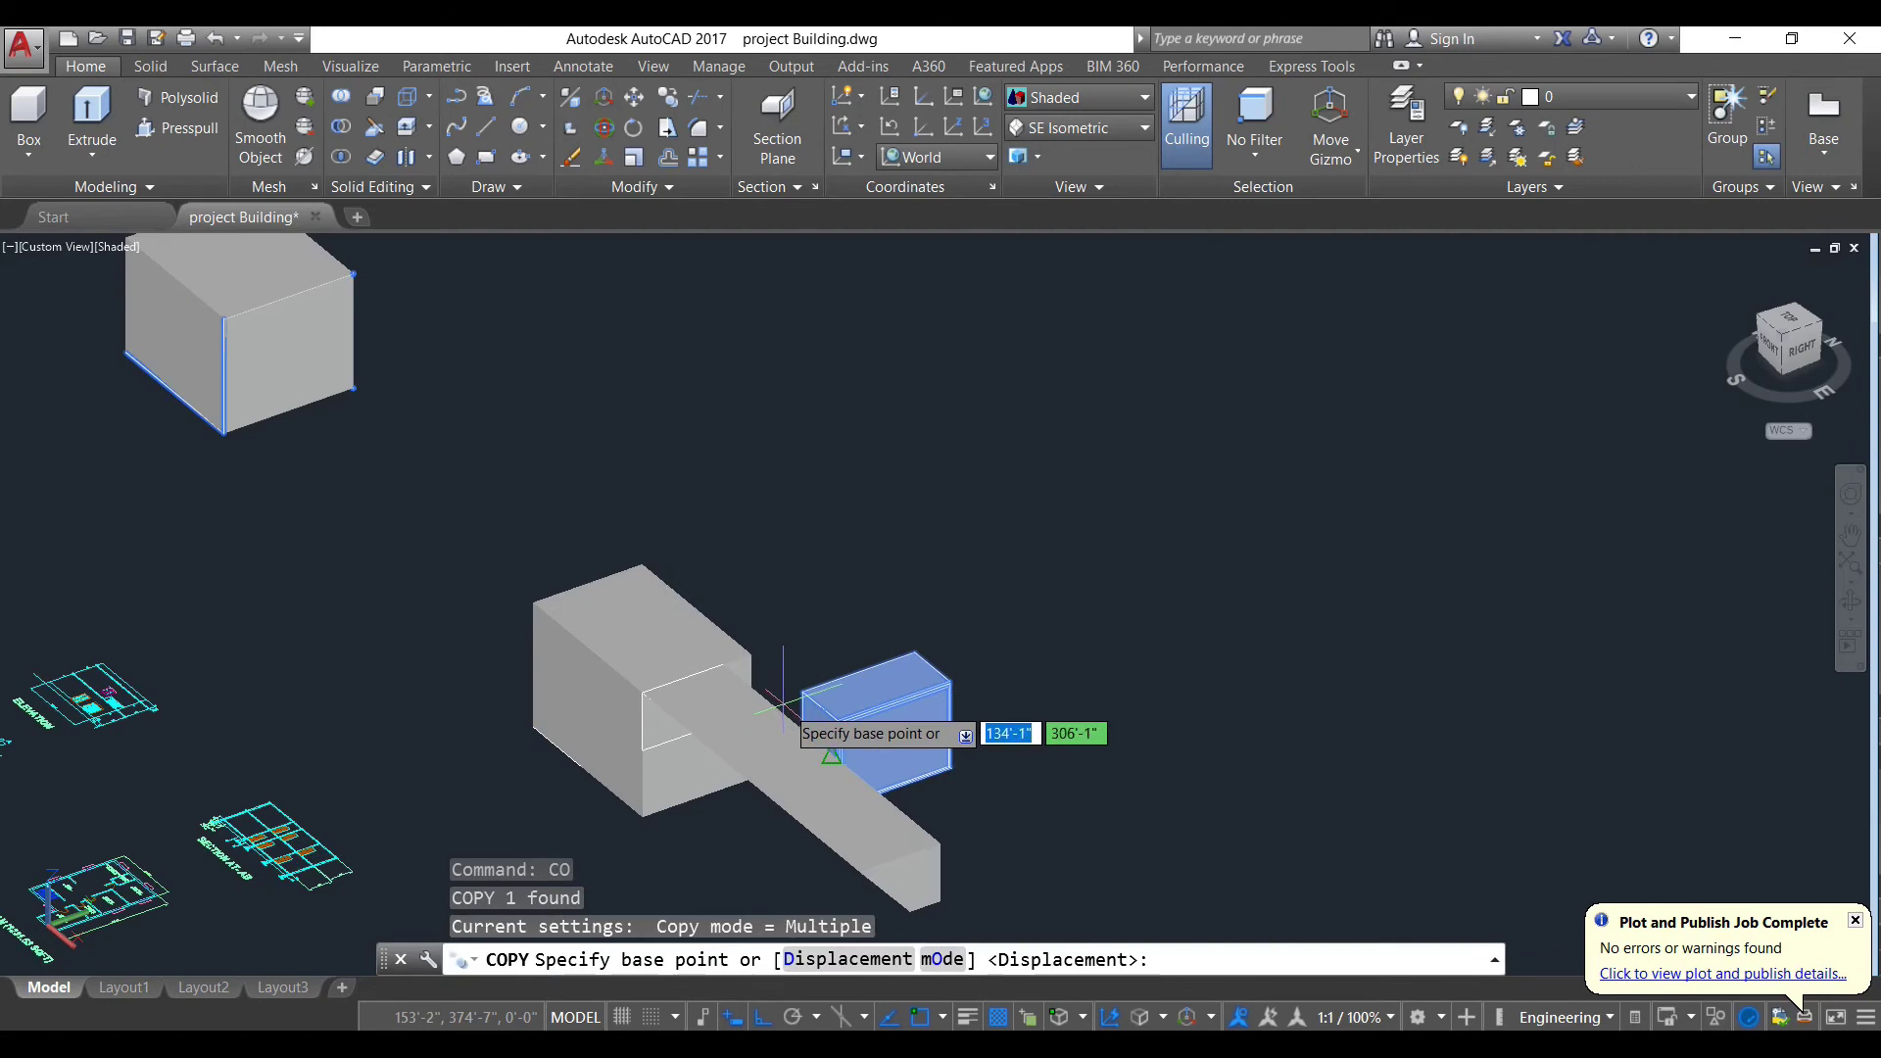
left_click(804, 700)
scroll(842, 627, "down", 3)
middle_click_drag(843, 627, 864, 595, "shift")
left_click(863, 594)
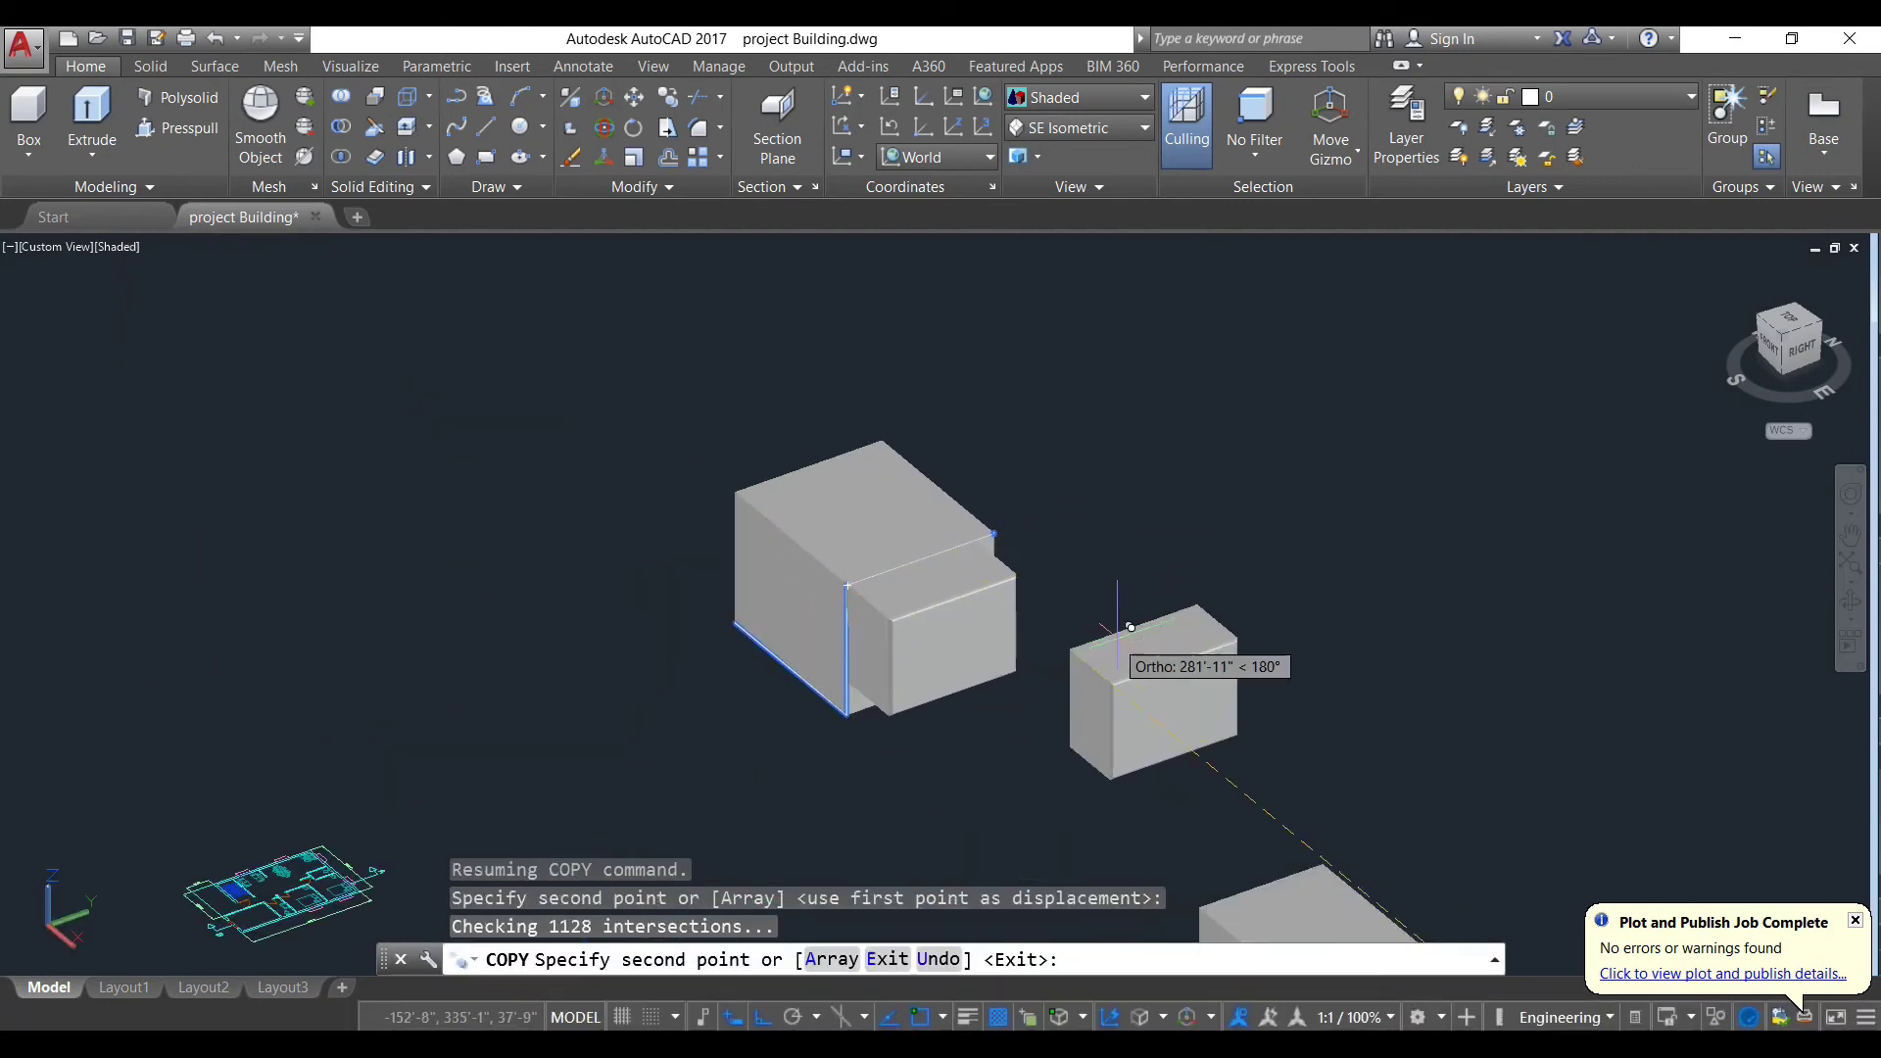
key("Escape")
Step: Check the selection of the freehand box and the overlapping copy, and look over the solid editing tools for combining them
left_click(826, 508)
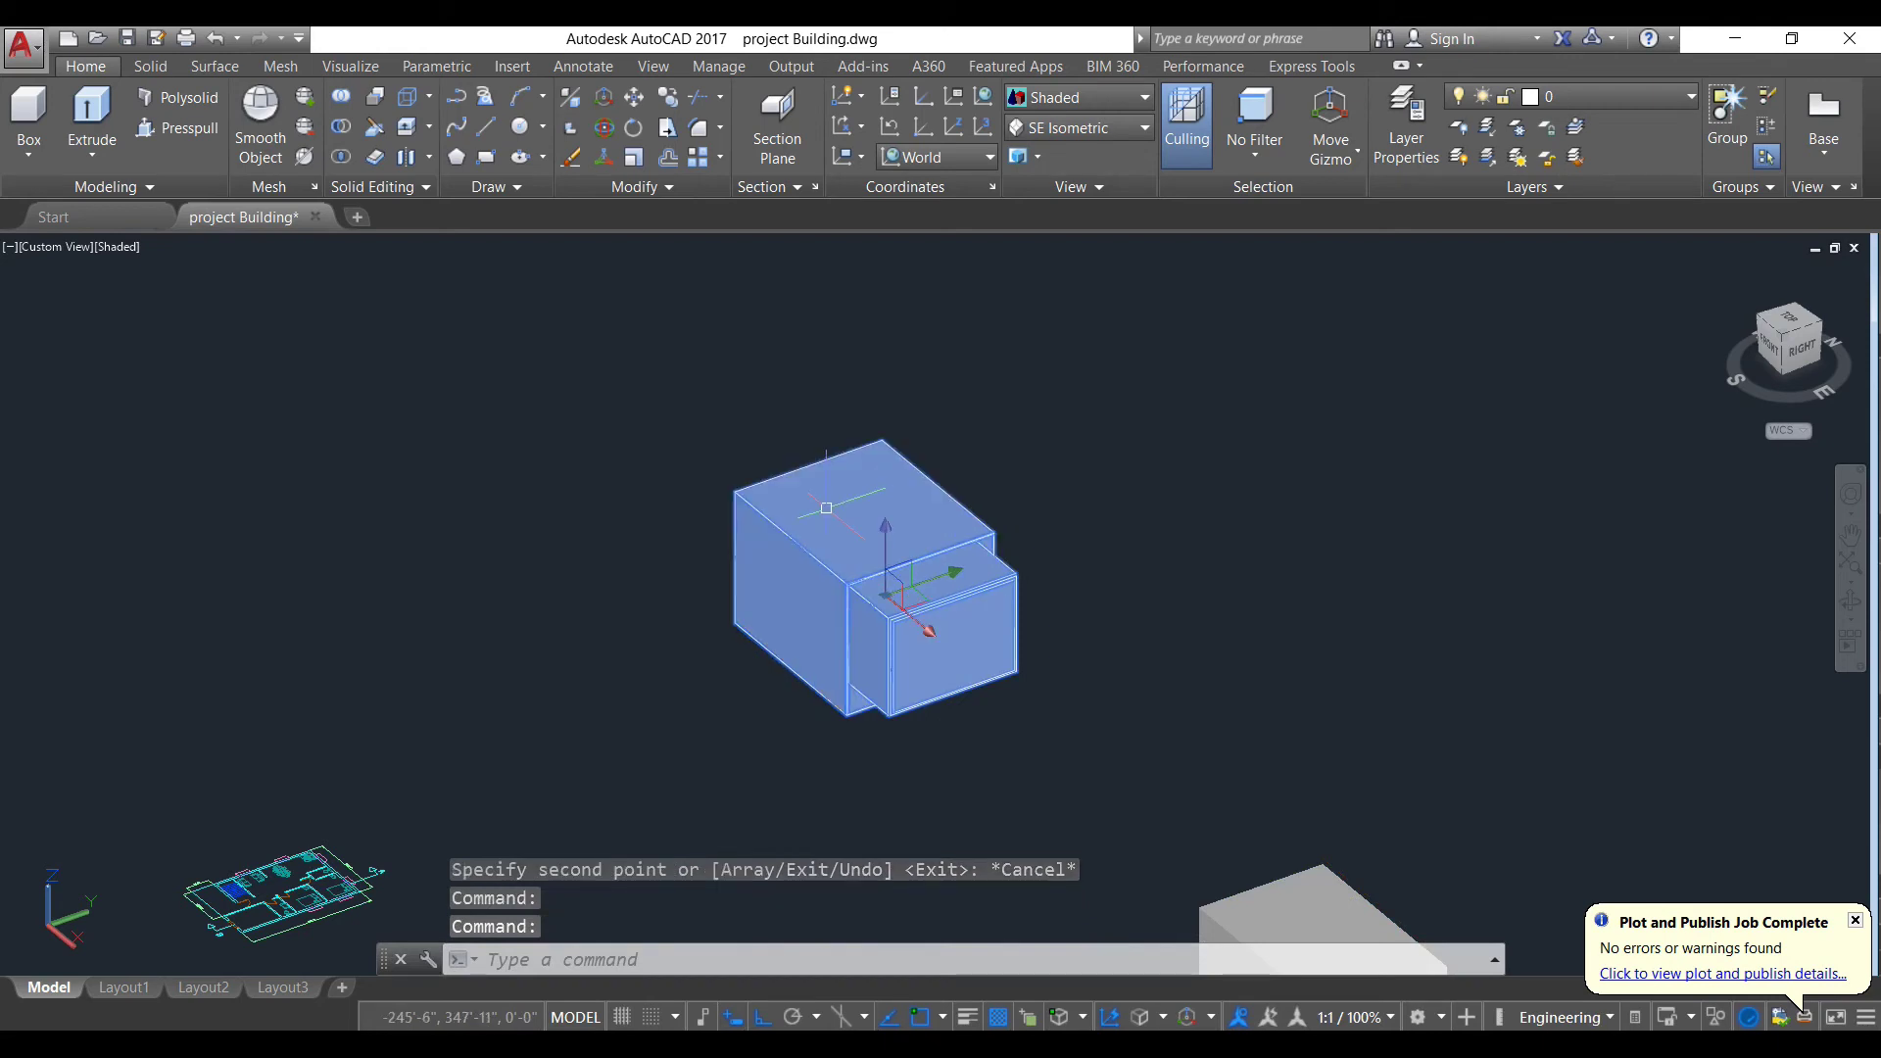
key("Escape")
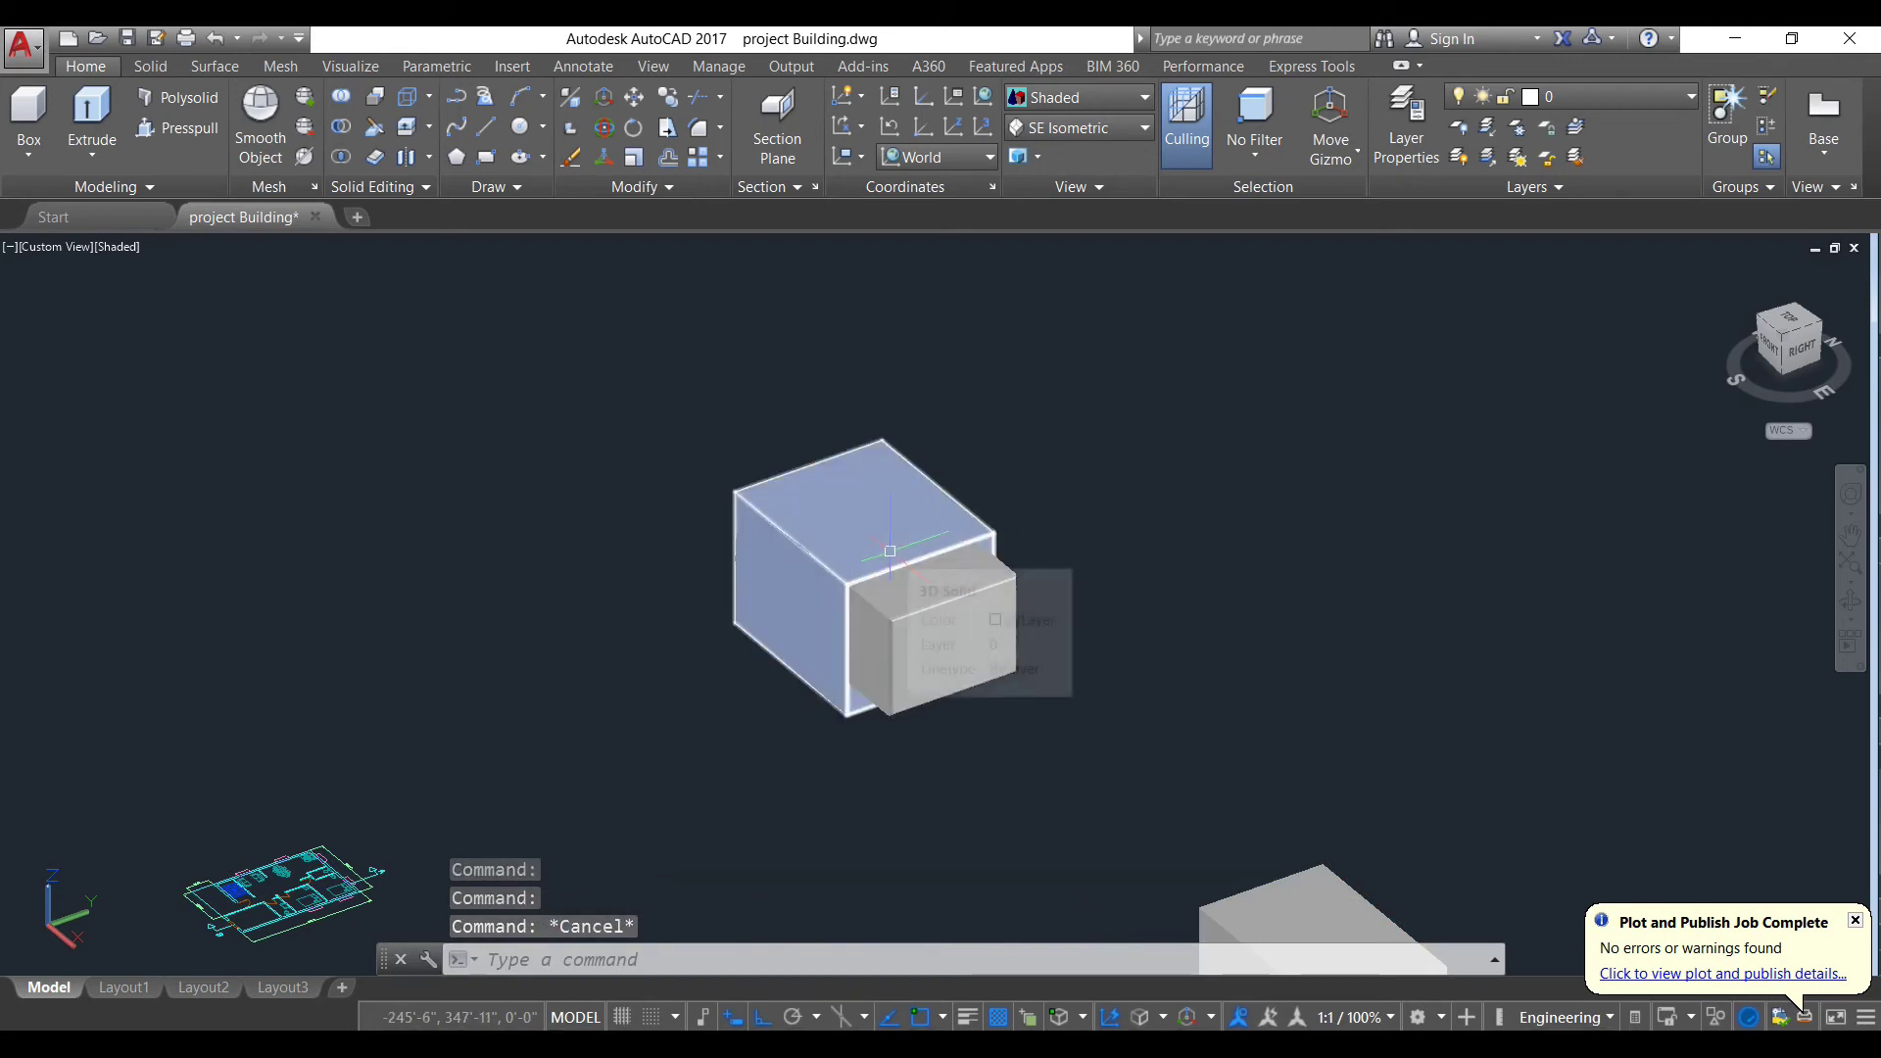
left_click(919, 610)
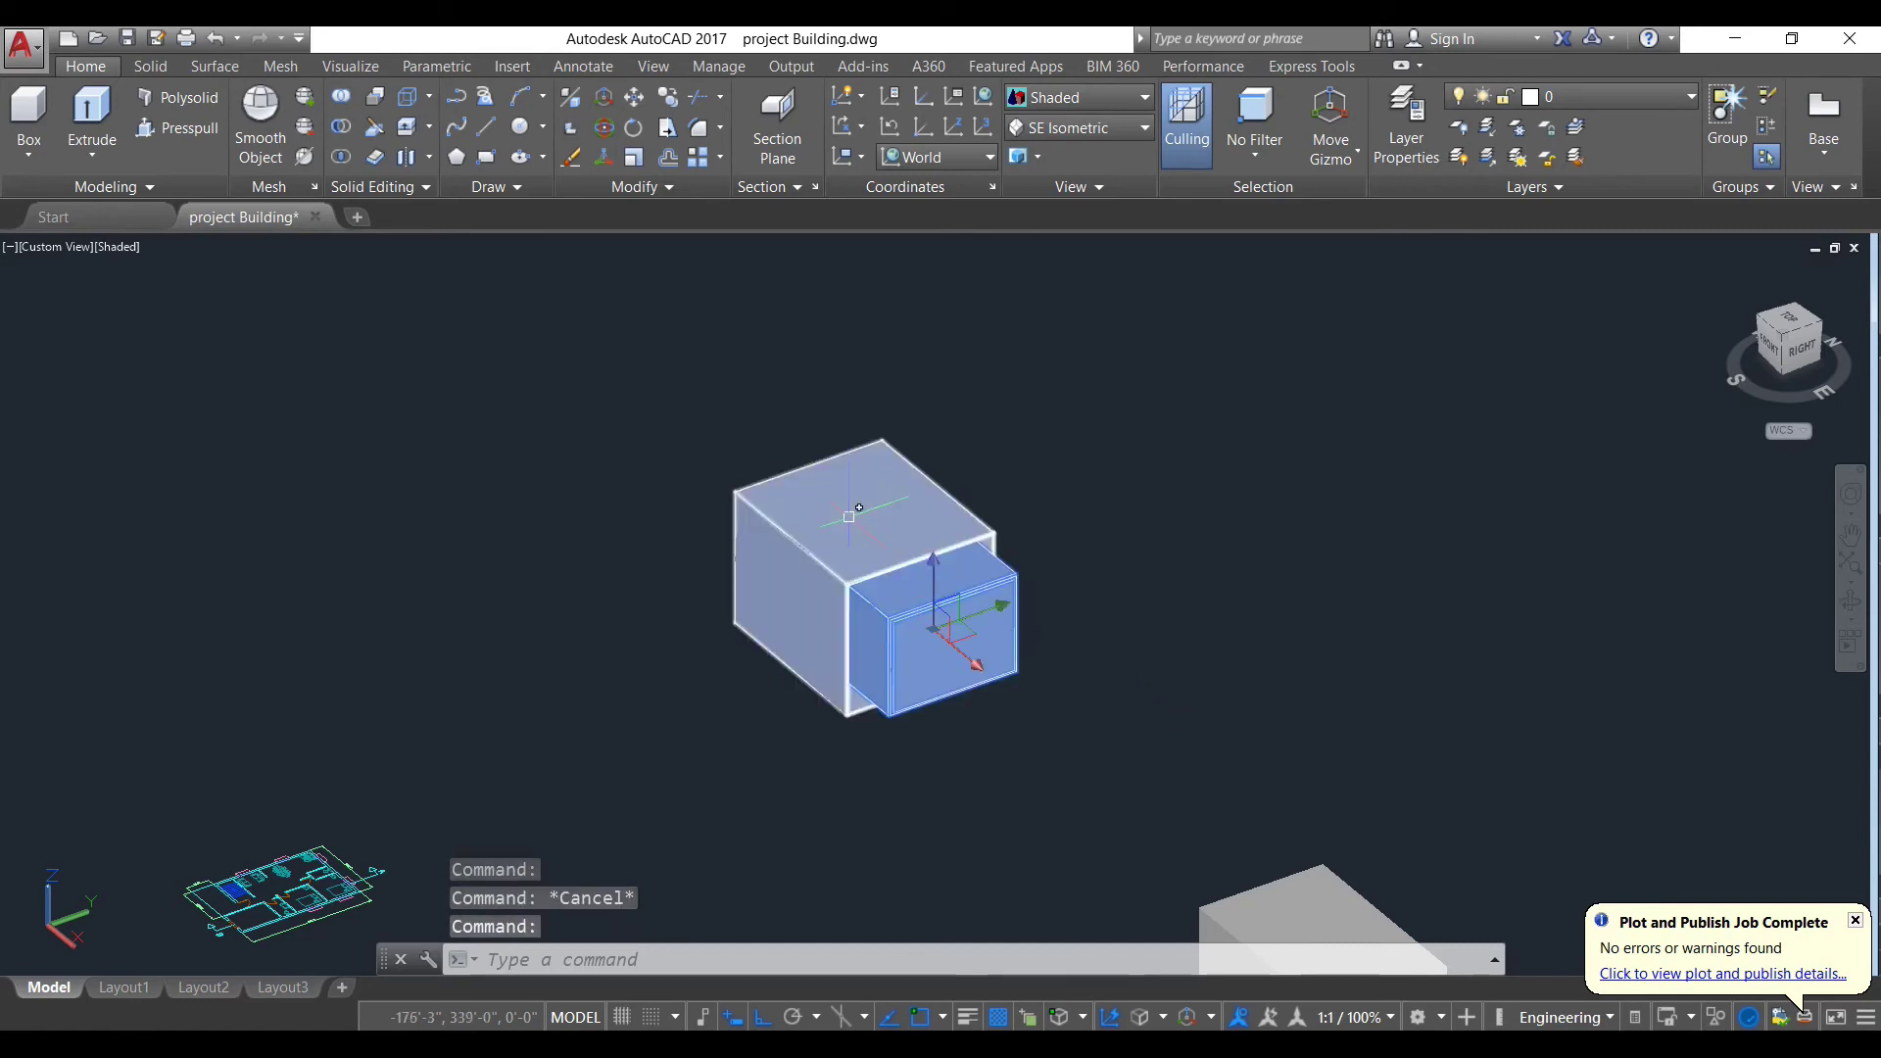
left_click(846, 518)
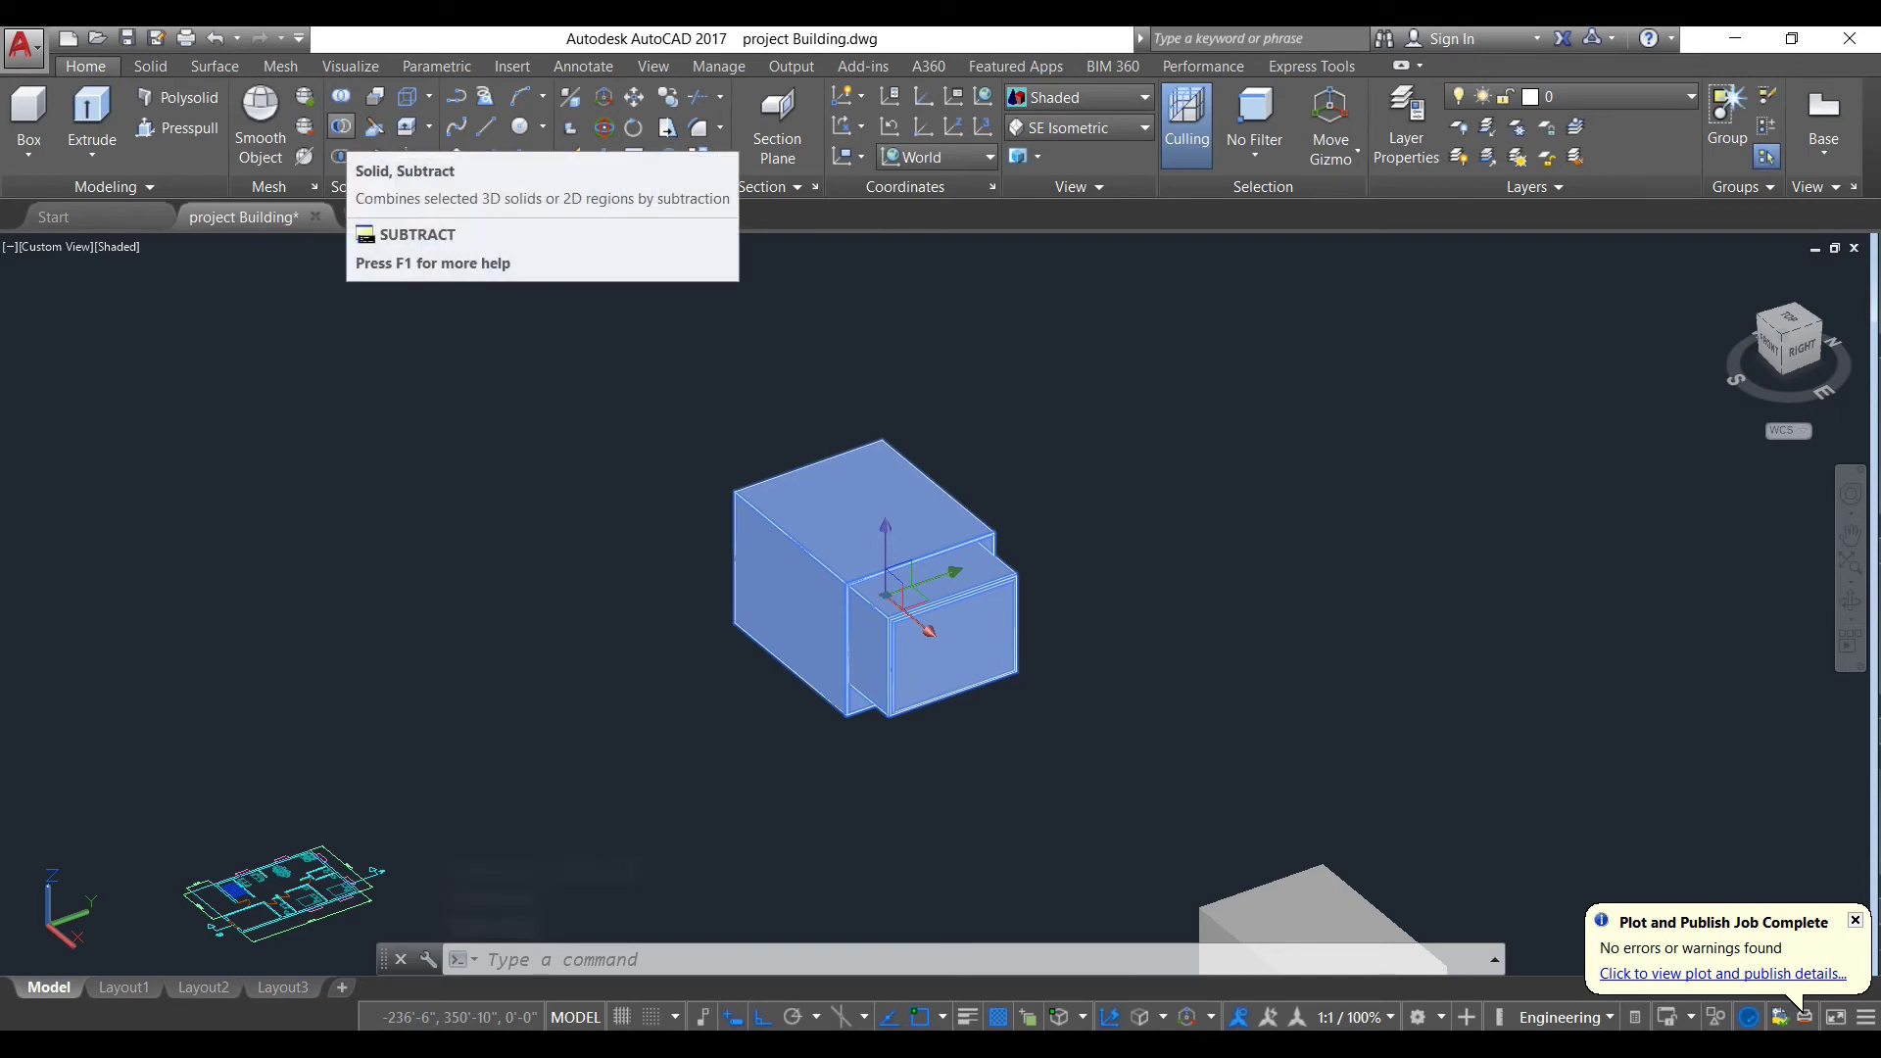
left_click_drag(372, 186, 382, 241)
left_click(334, 241)
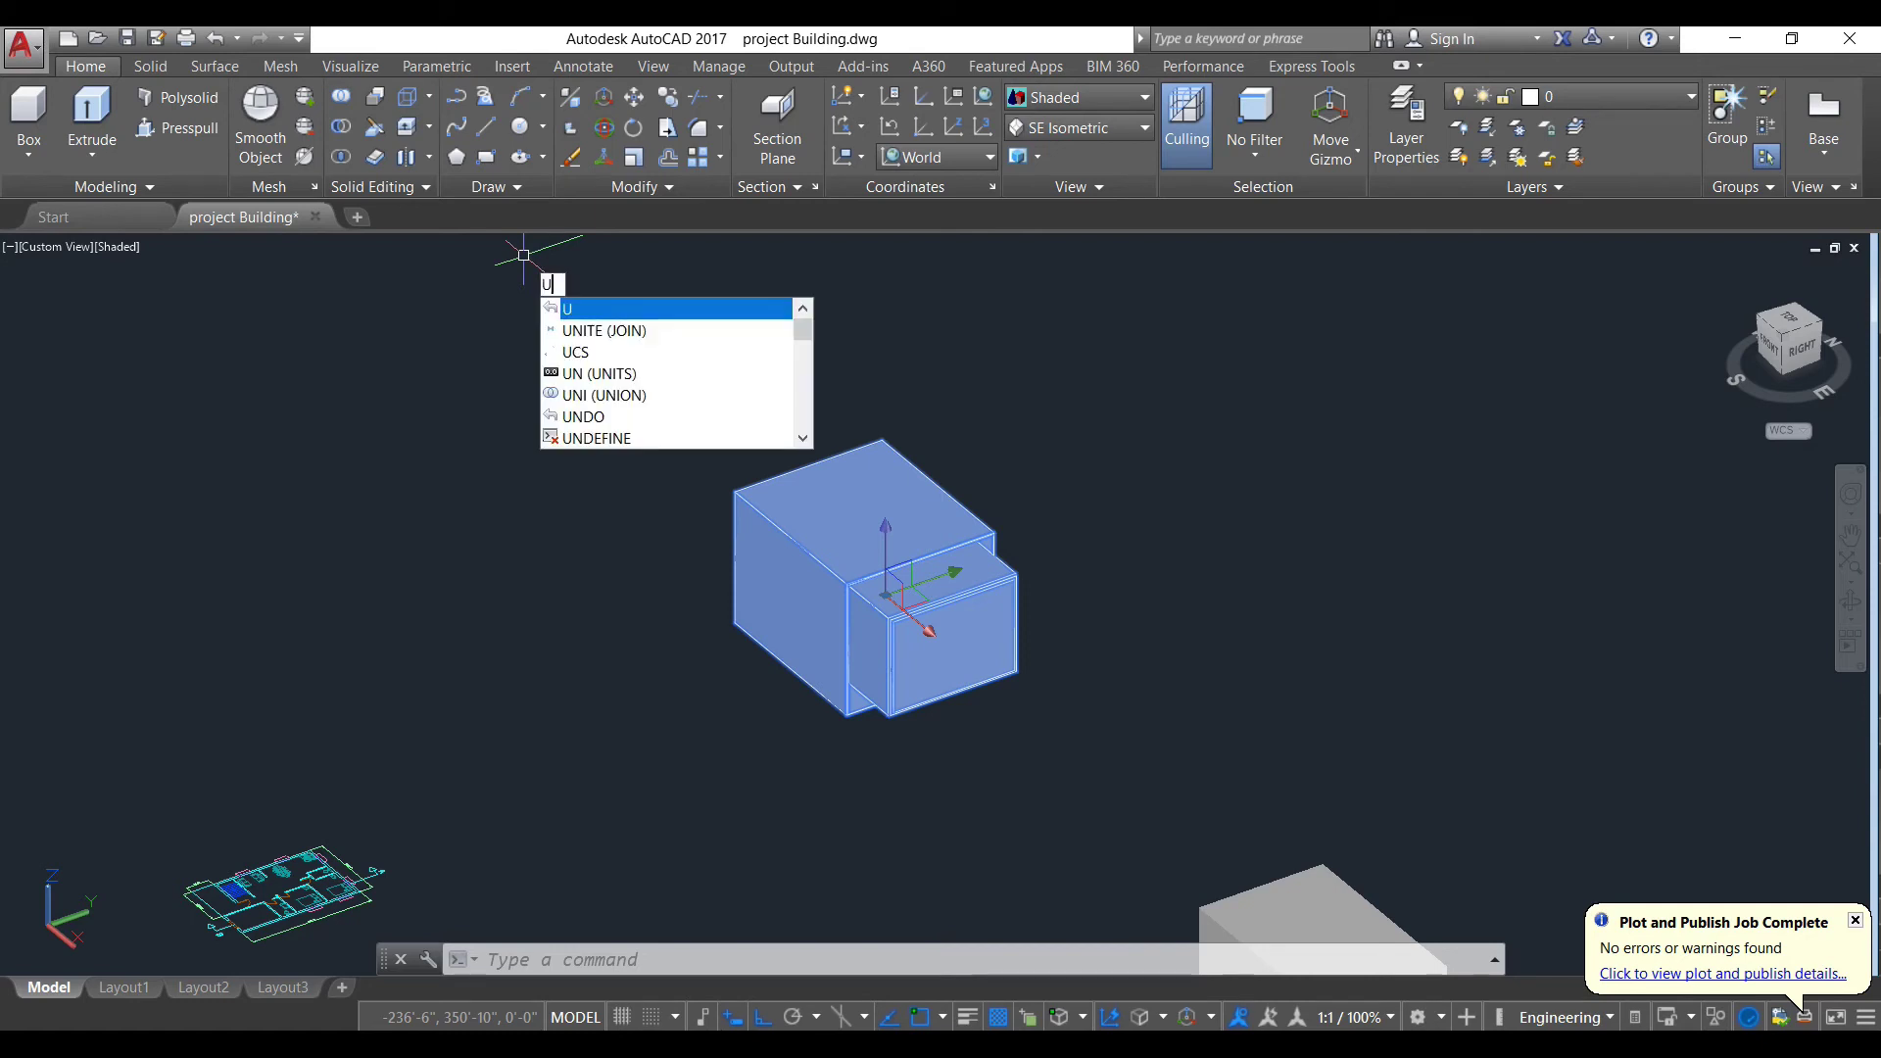
Step: Union the freehand box and the overlapping copy into one solid and check that they select together
key("Return")
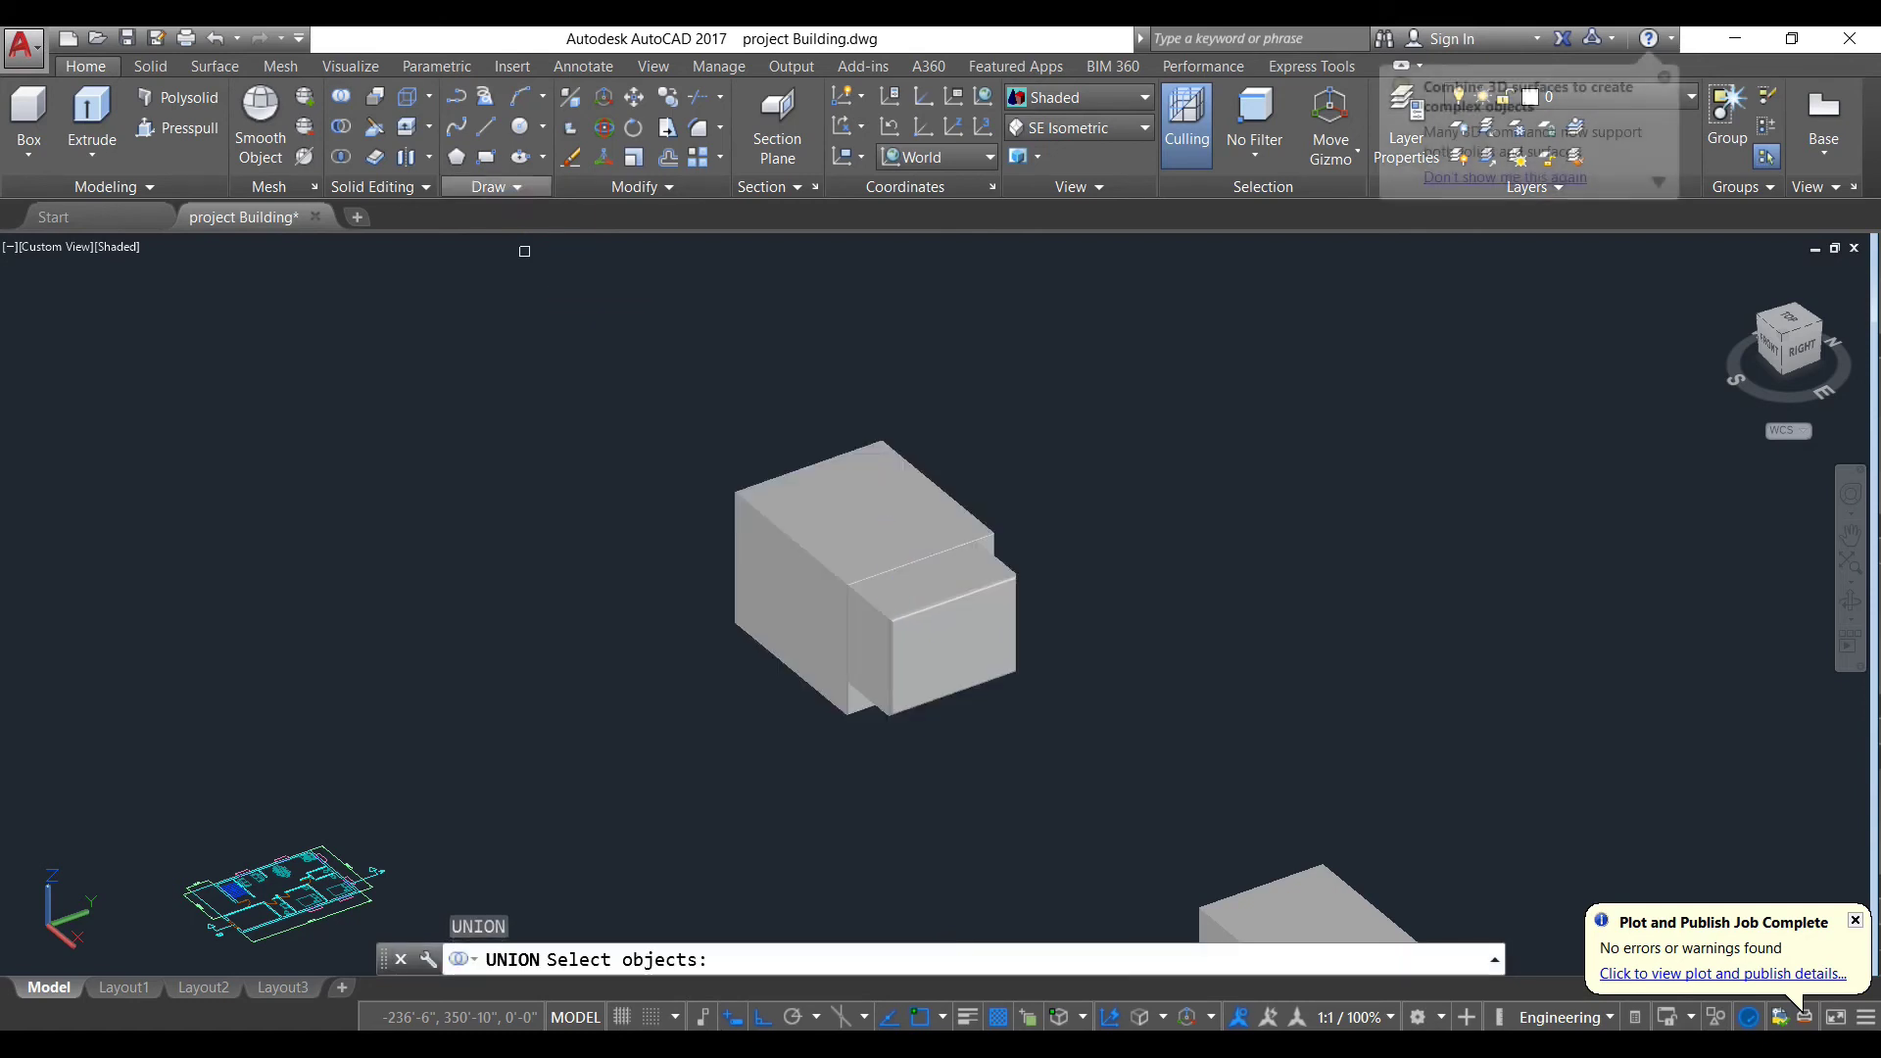
left_click(823, 539)
left_click(936, 628)
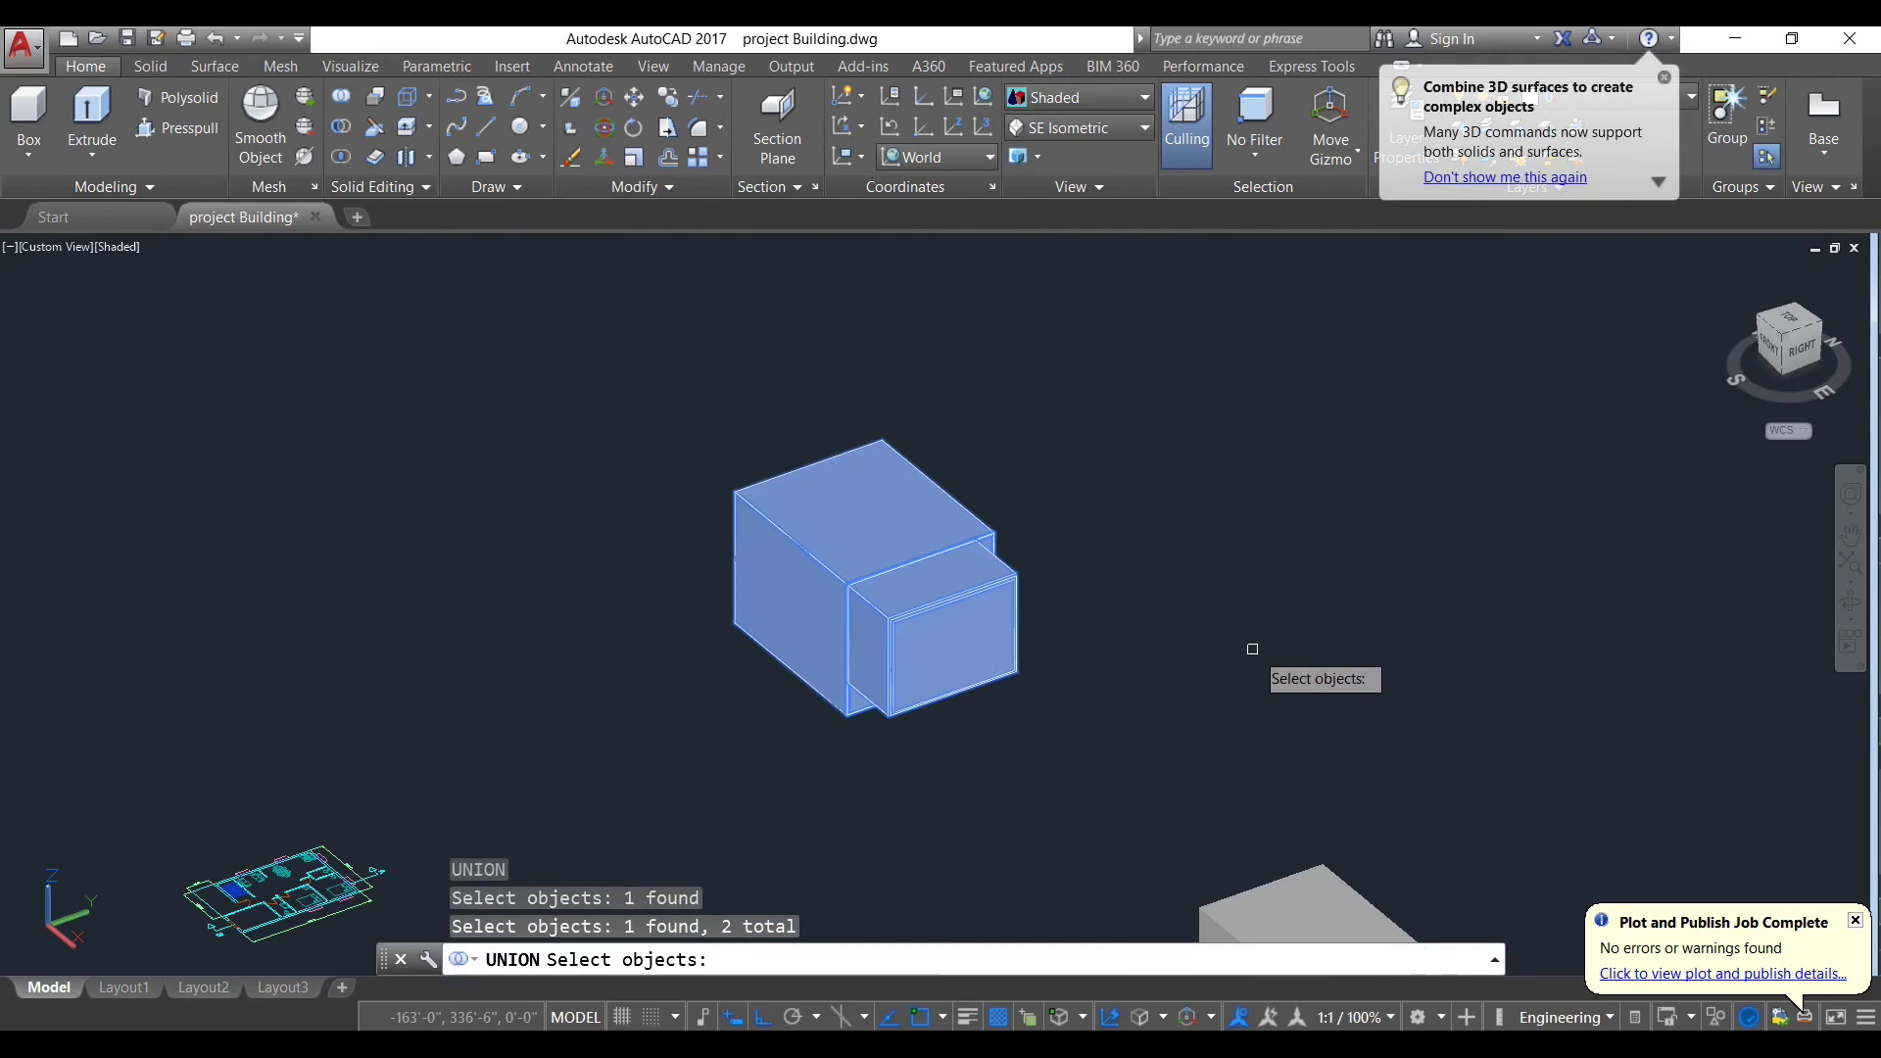
key("Return")
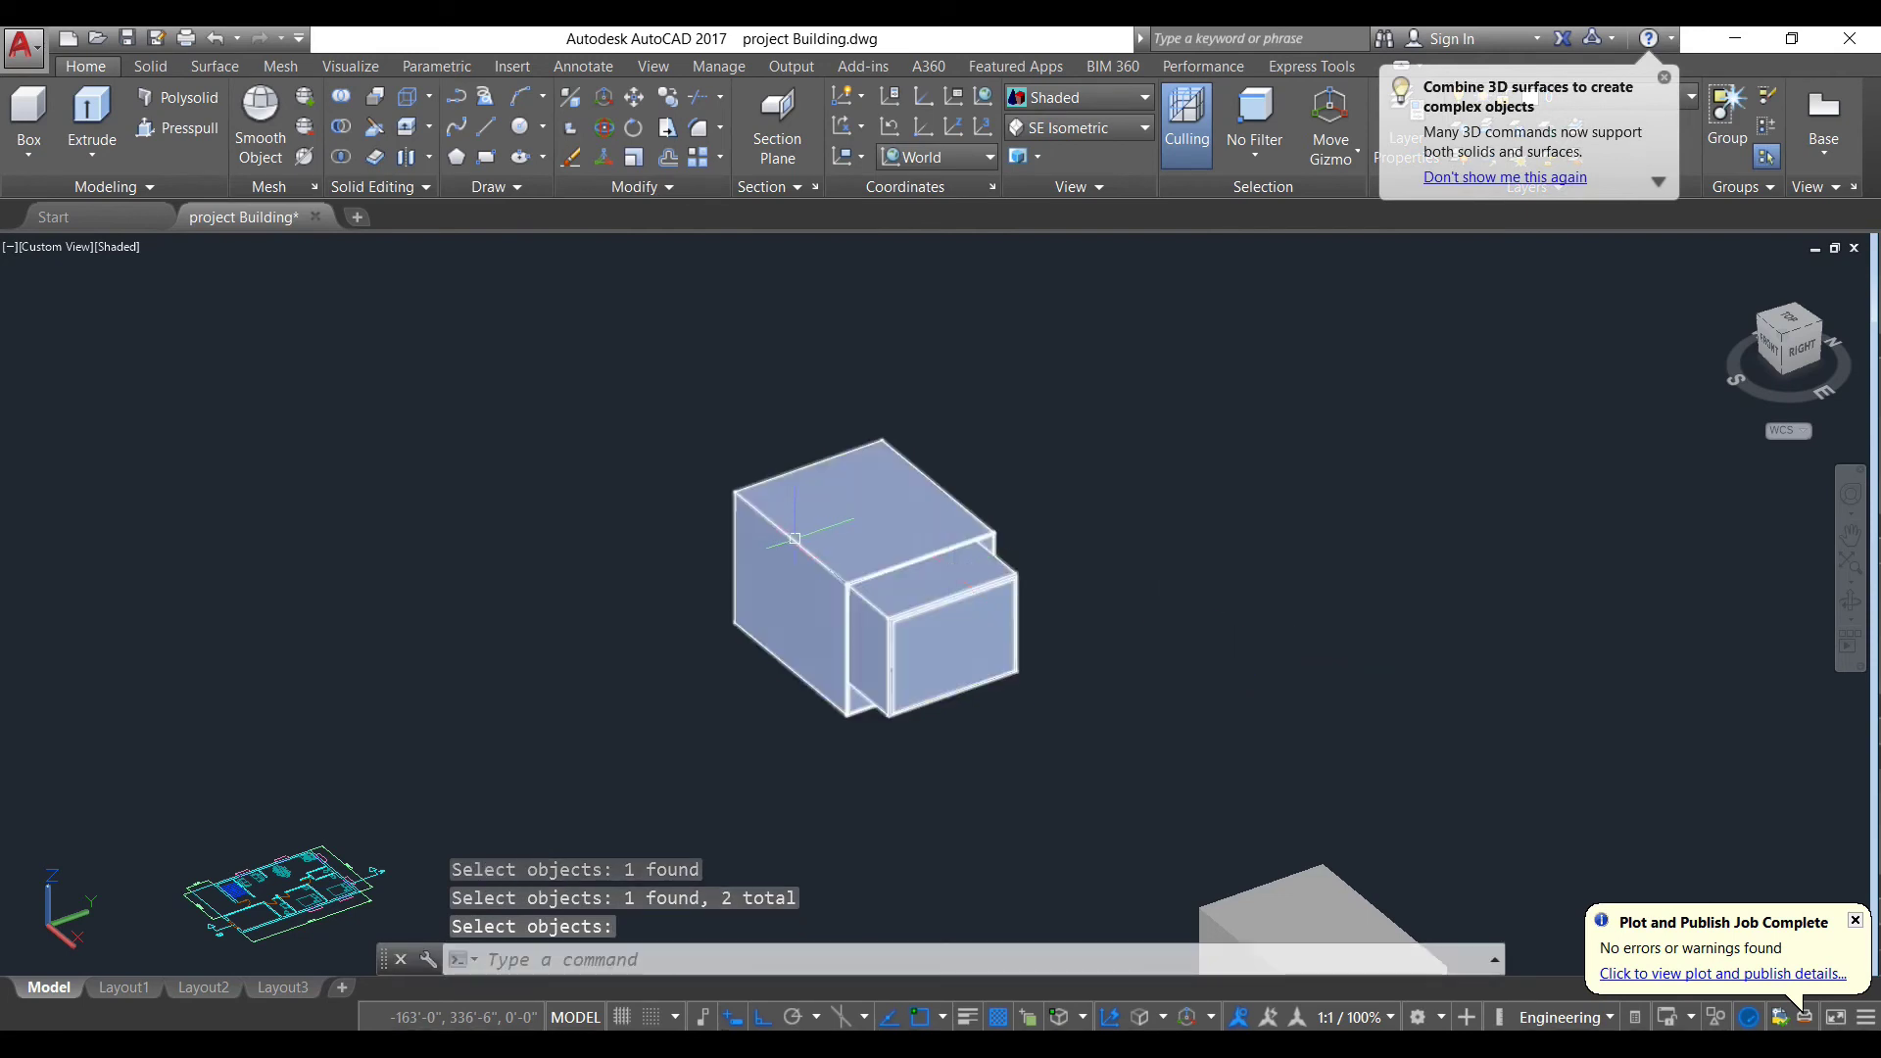
left_click(901, 573)
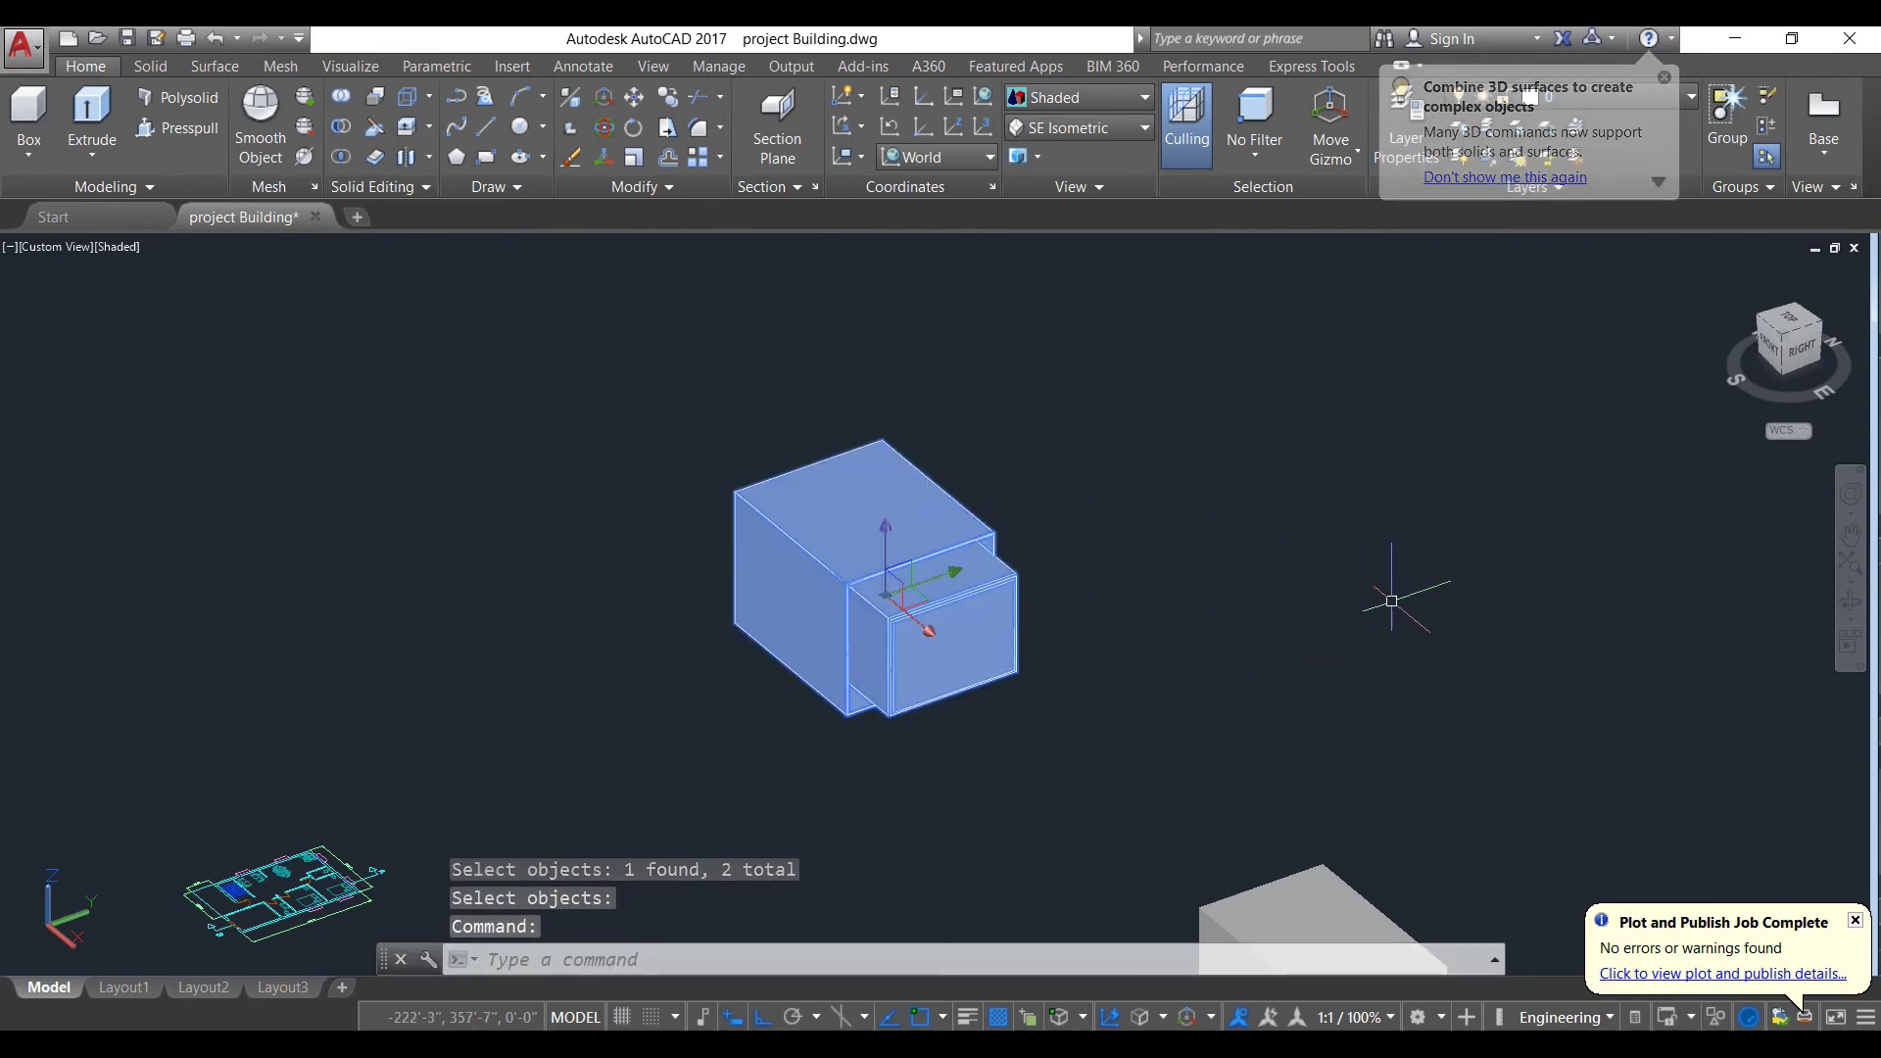
scroll(1391, 600, "down", 2)
middle_click_drag(1368, 595, 882, 538)
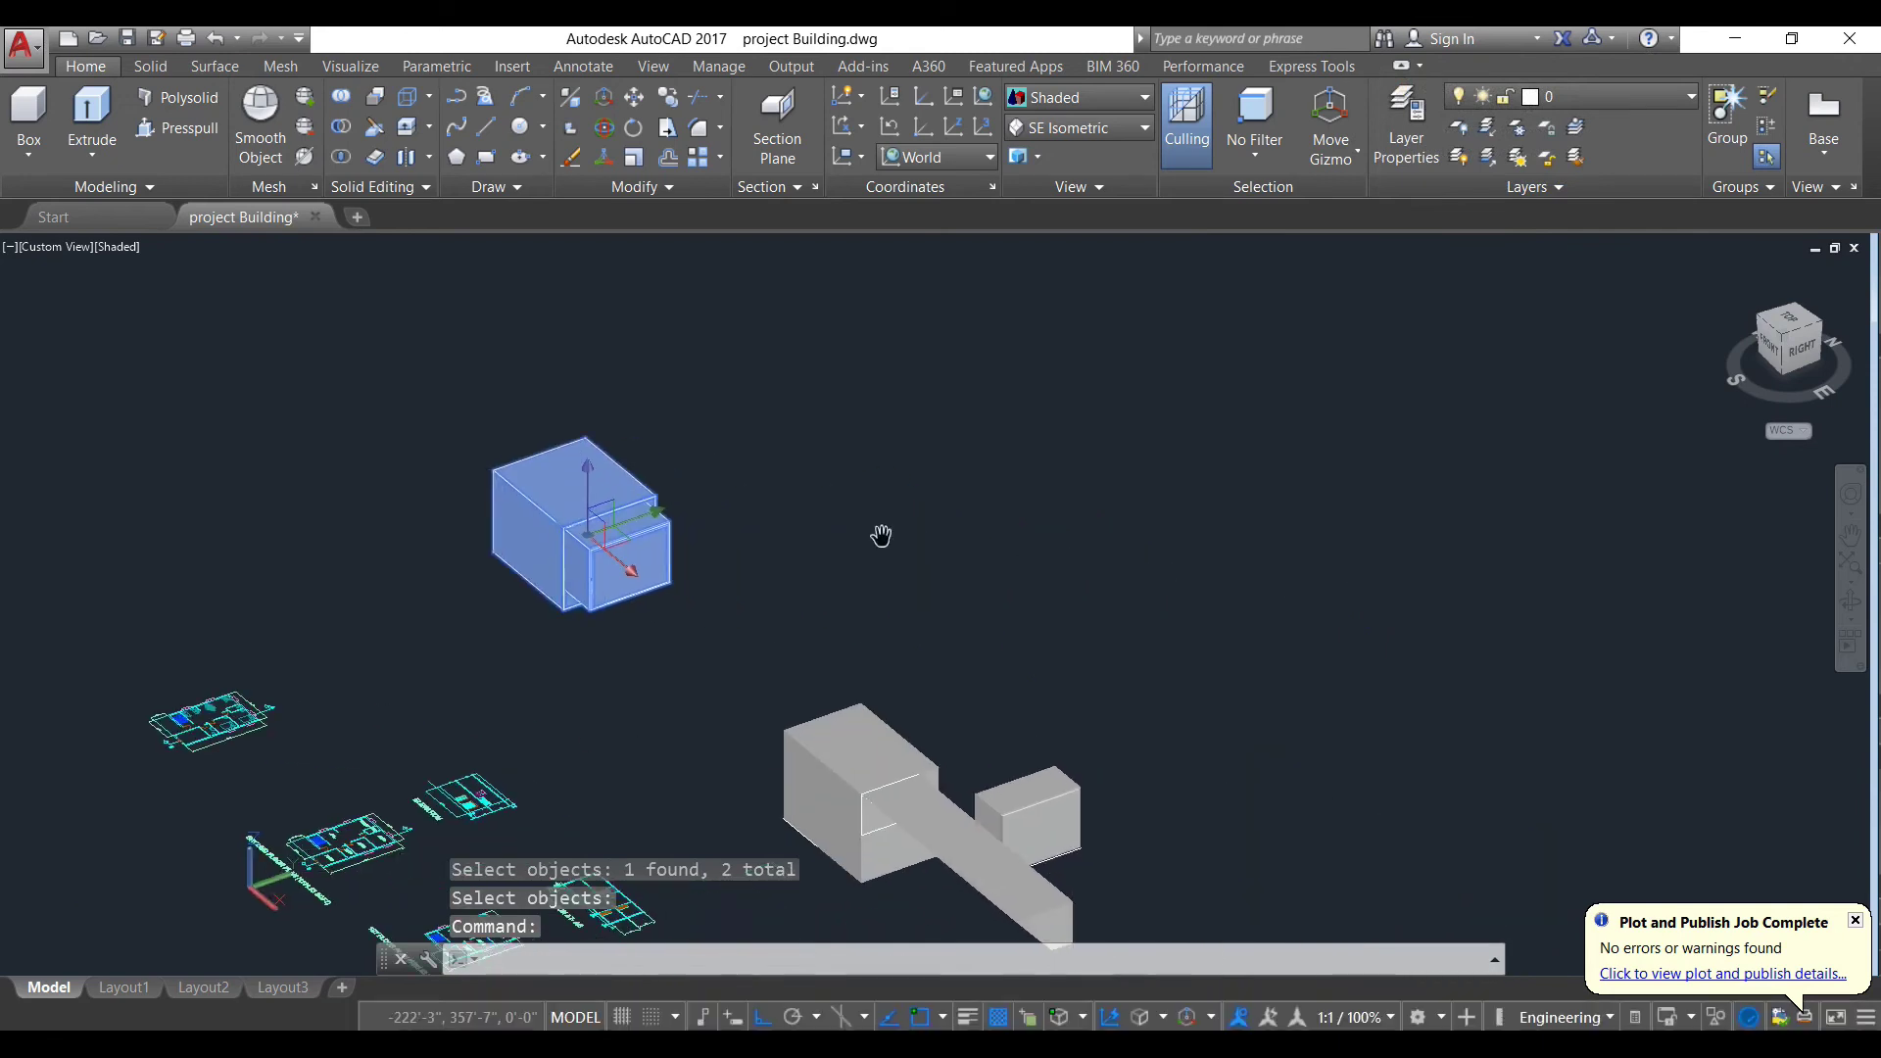
key("Escape")
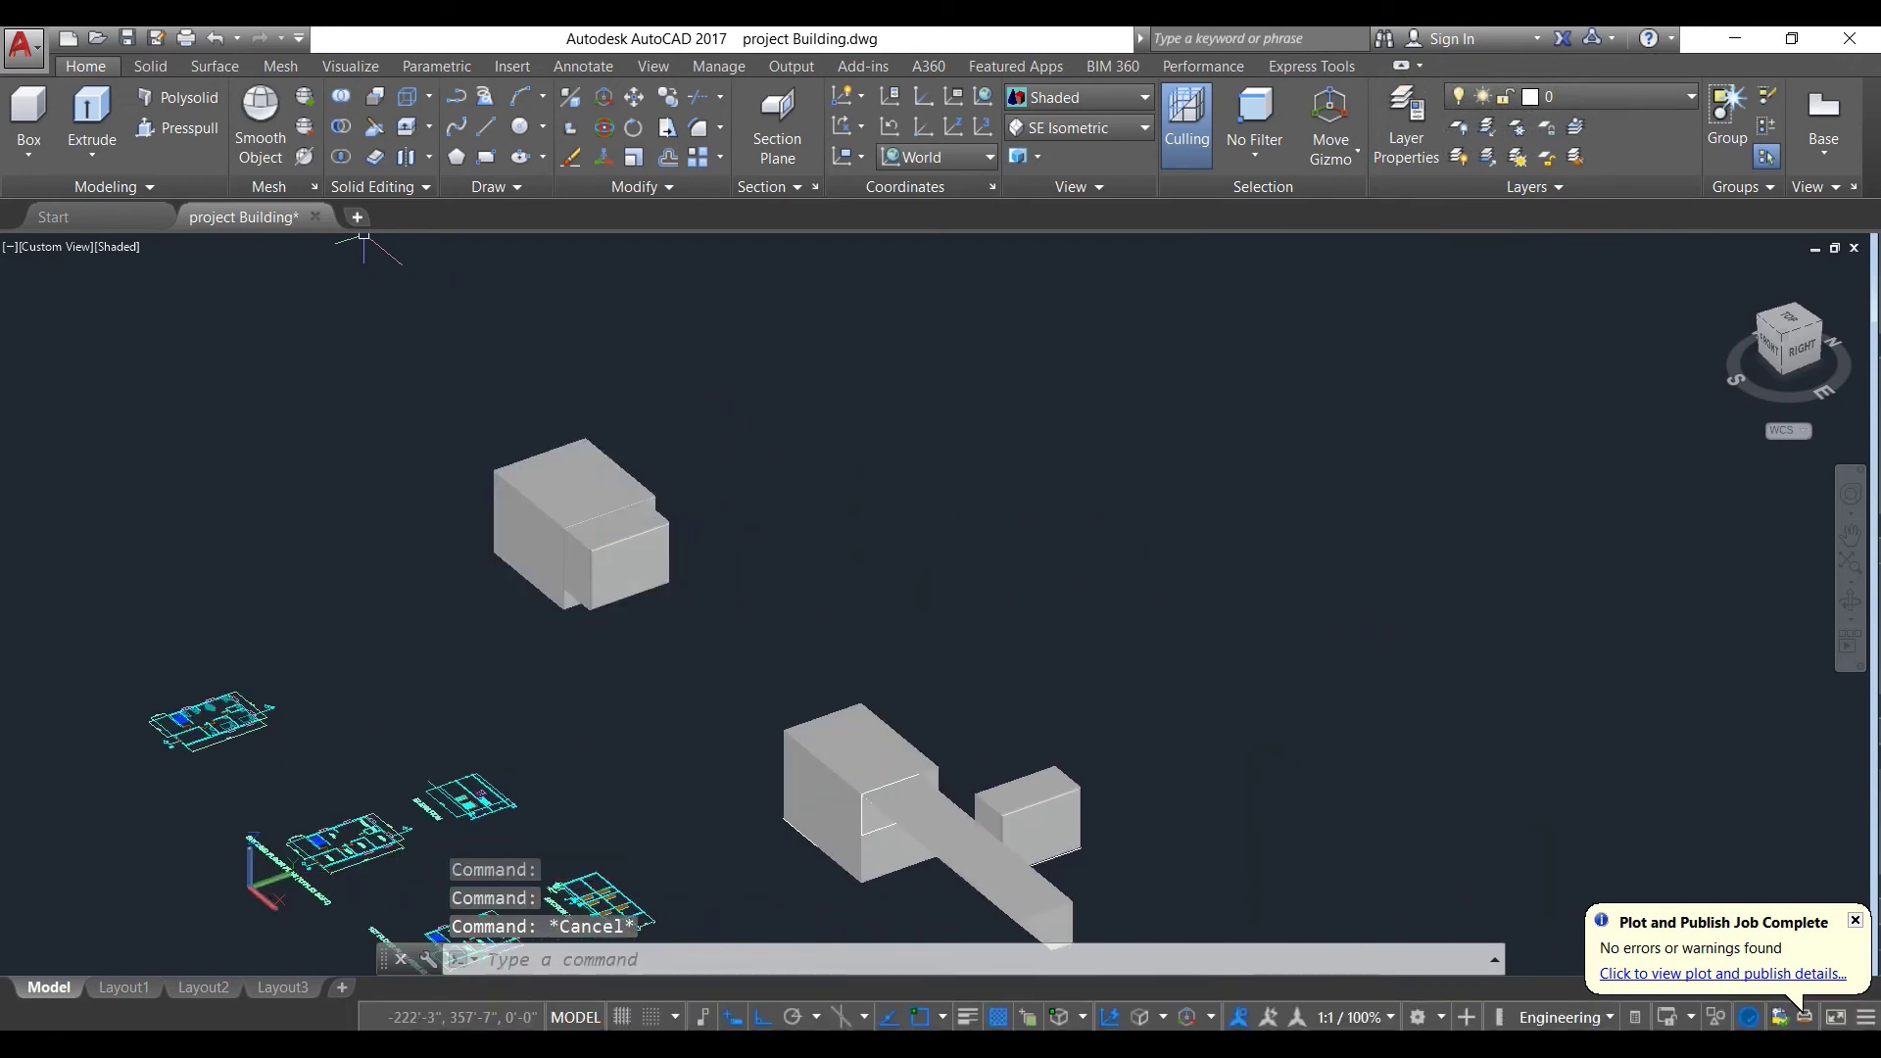
Step: Draw a rectangle about 155' by 171'-7" in the empty area beside the united solid
left_click(485, 156)
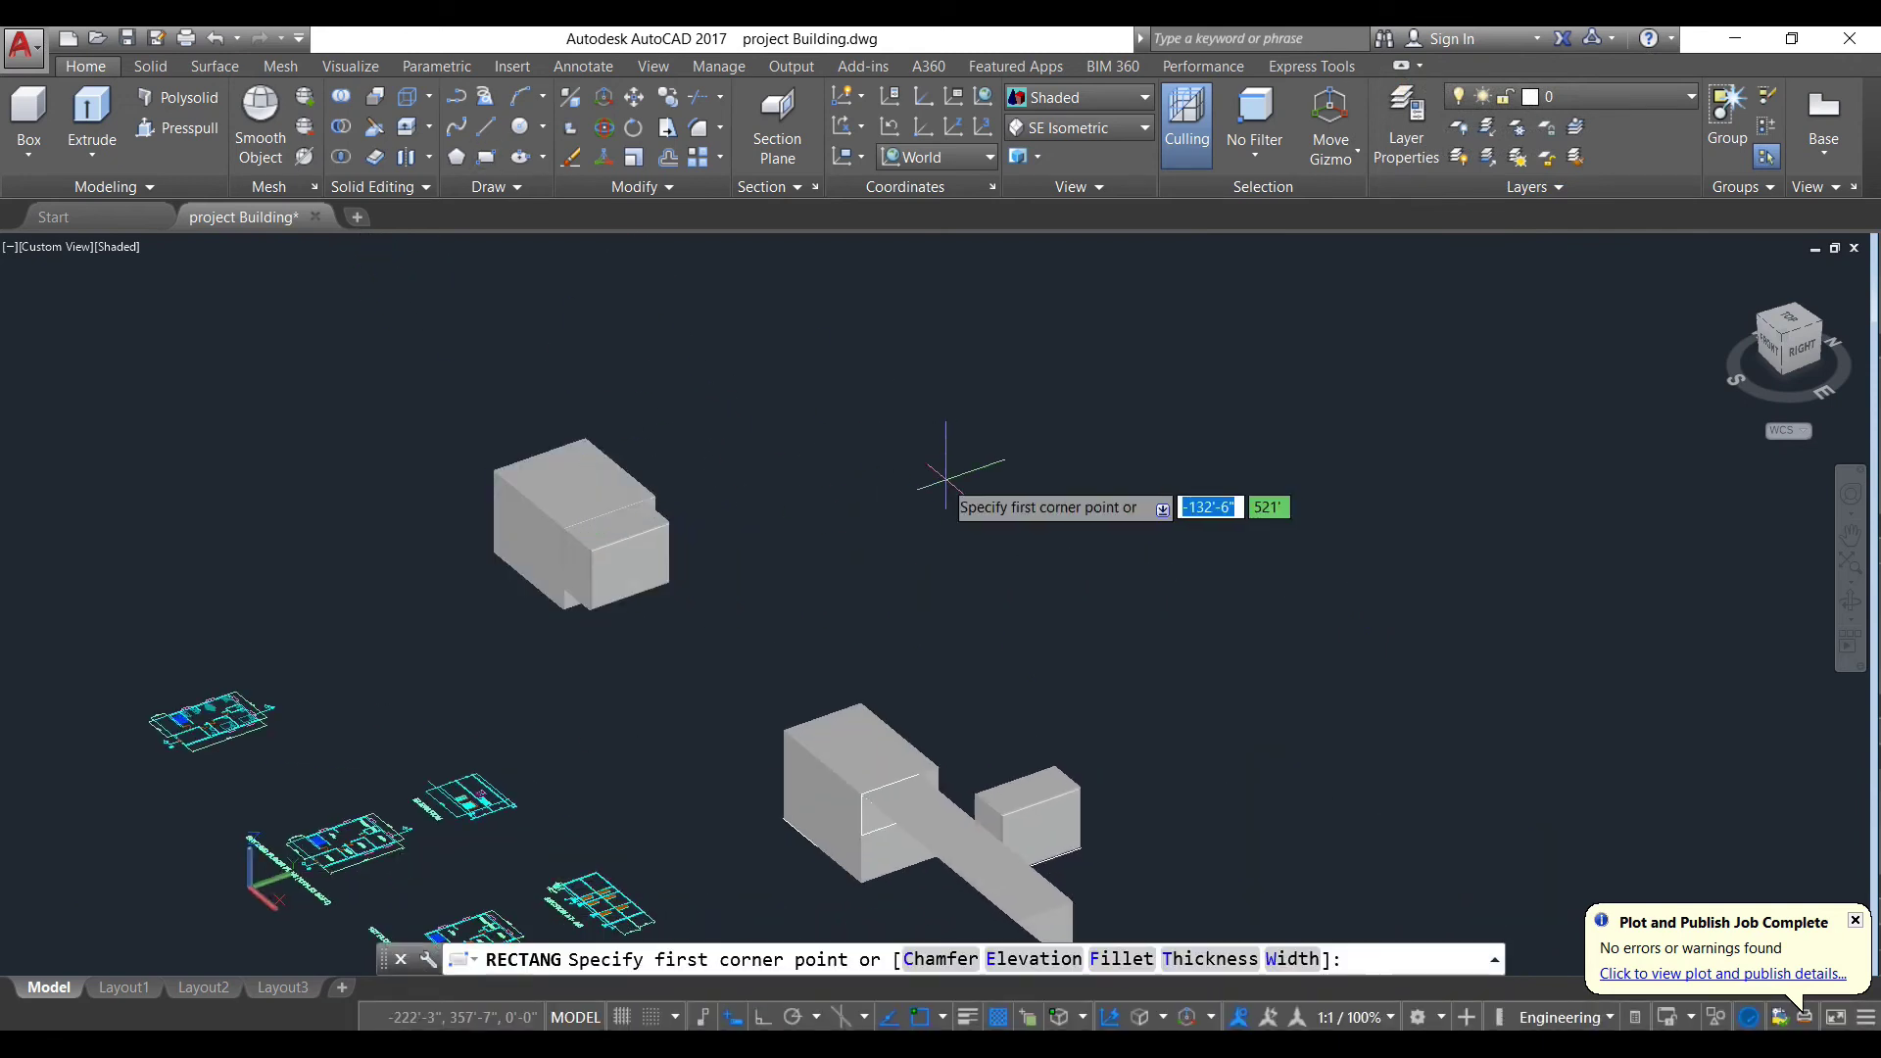
left_click(838, 474)
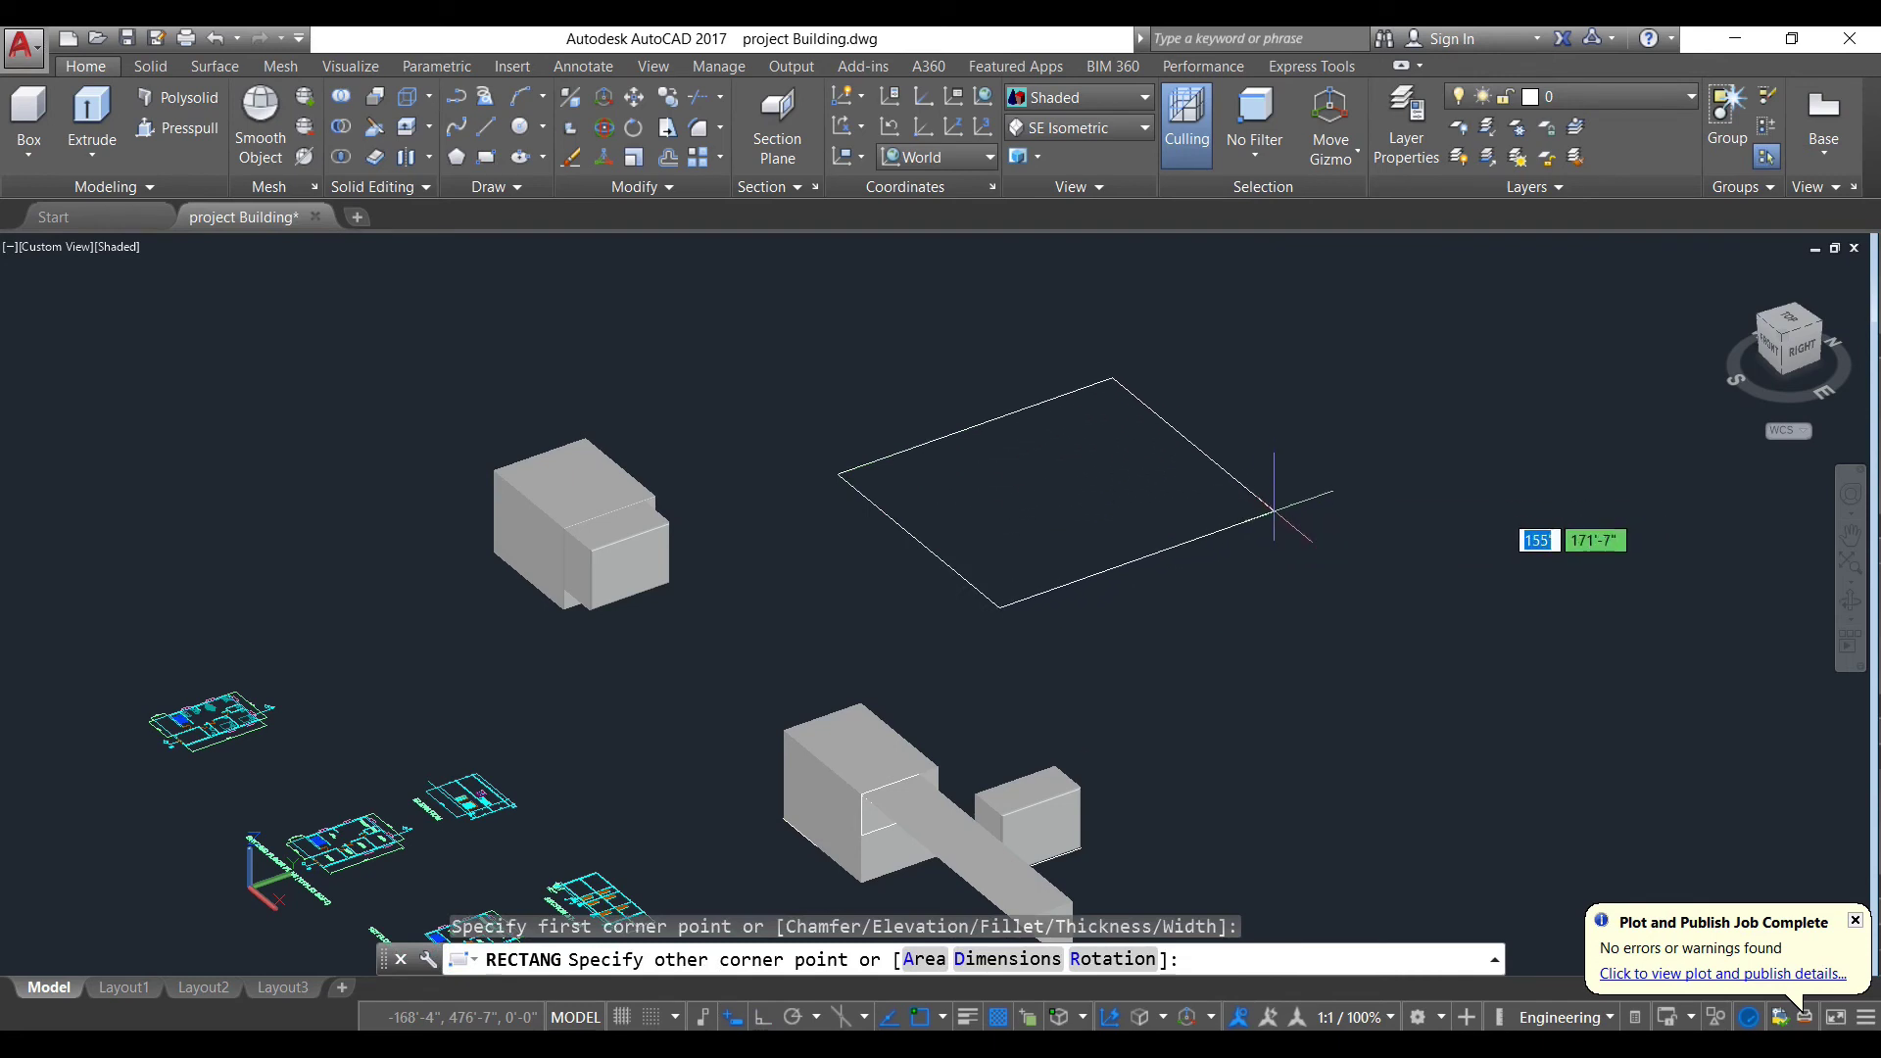
left_click(1274, 510)
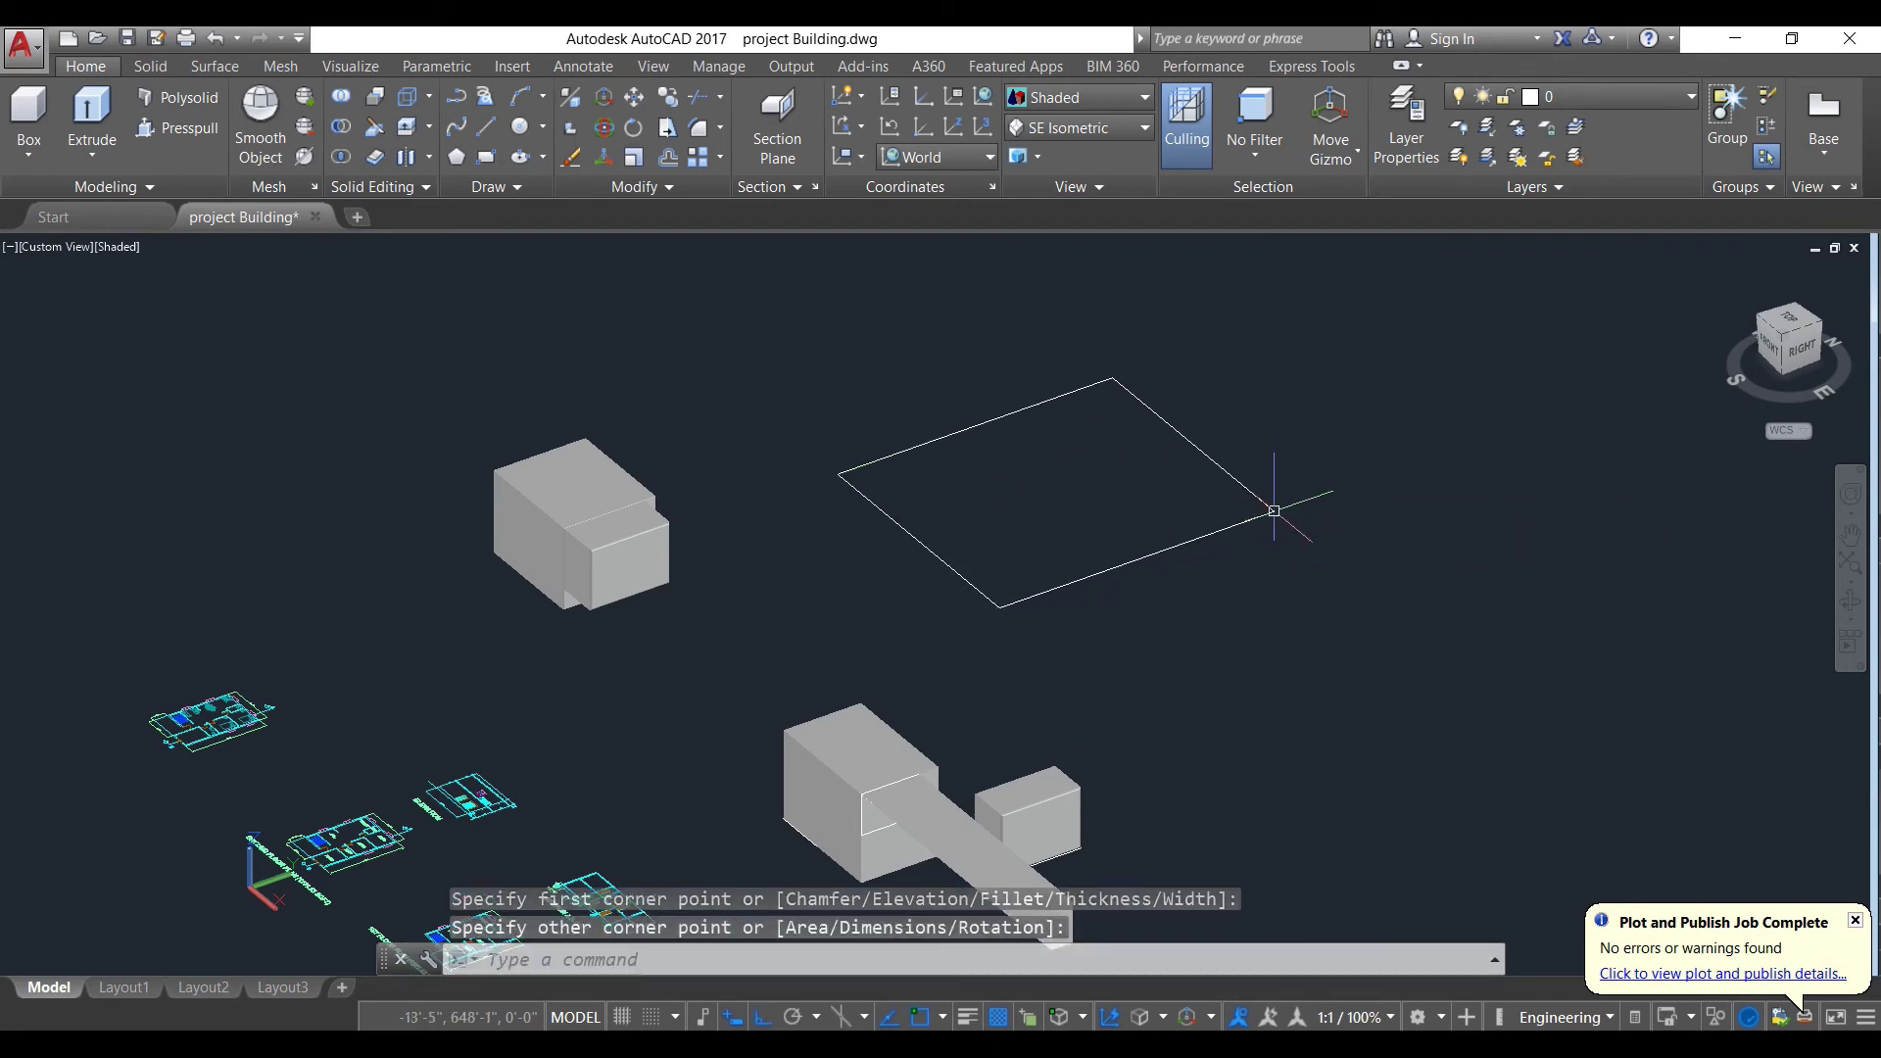
Step: Offset the new rectangle 5" toward the inside
type("O")
key("Return")
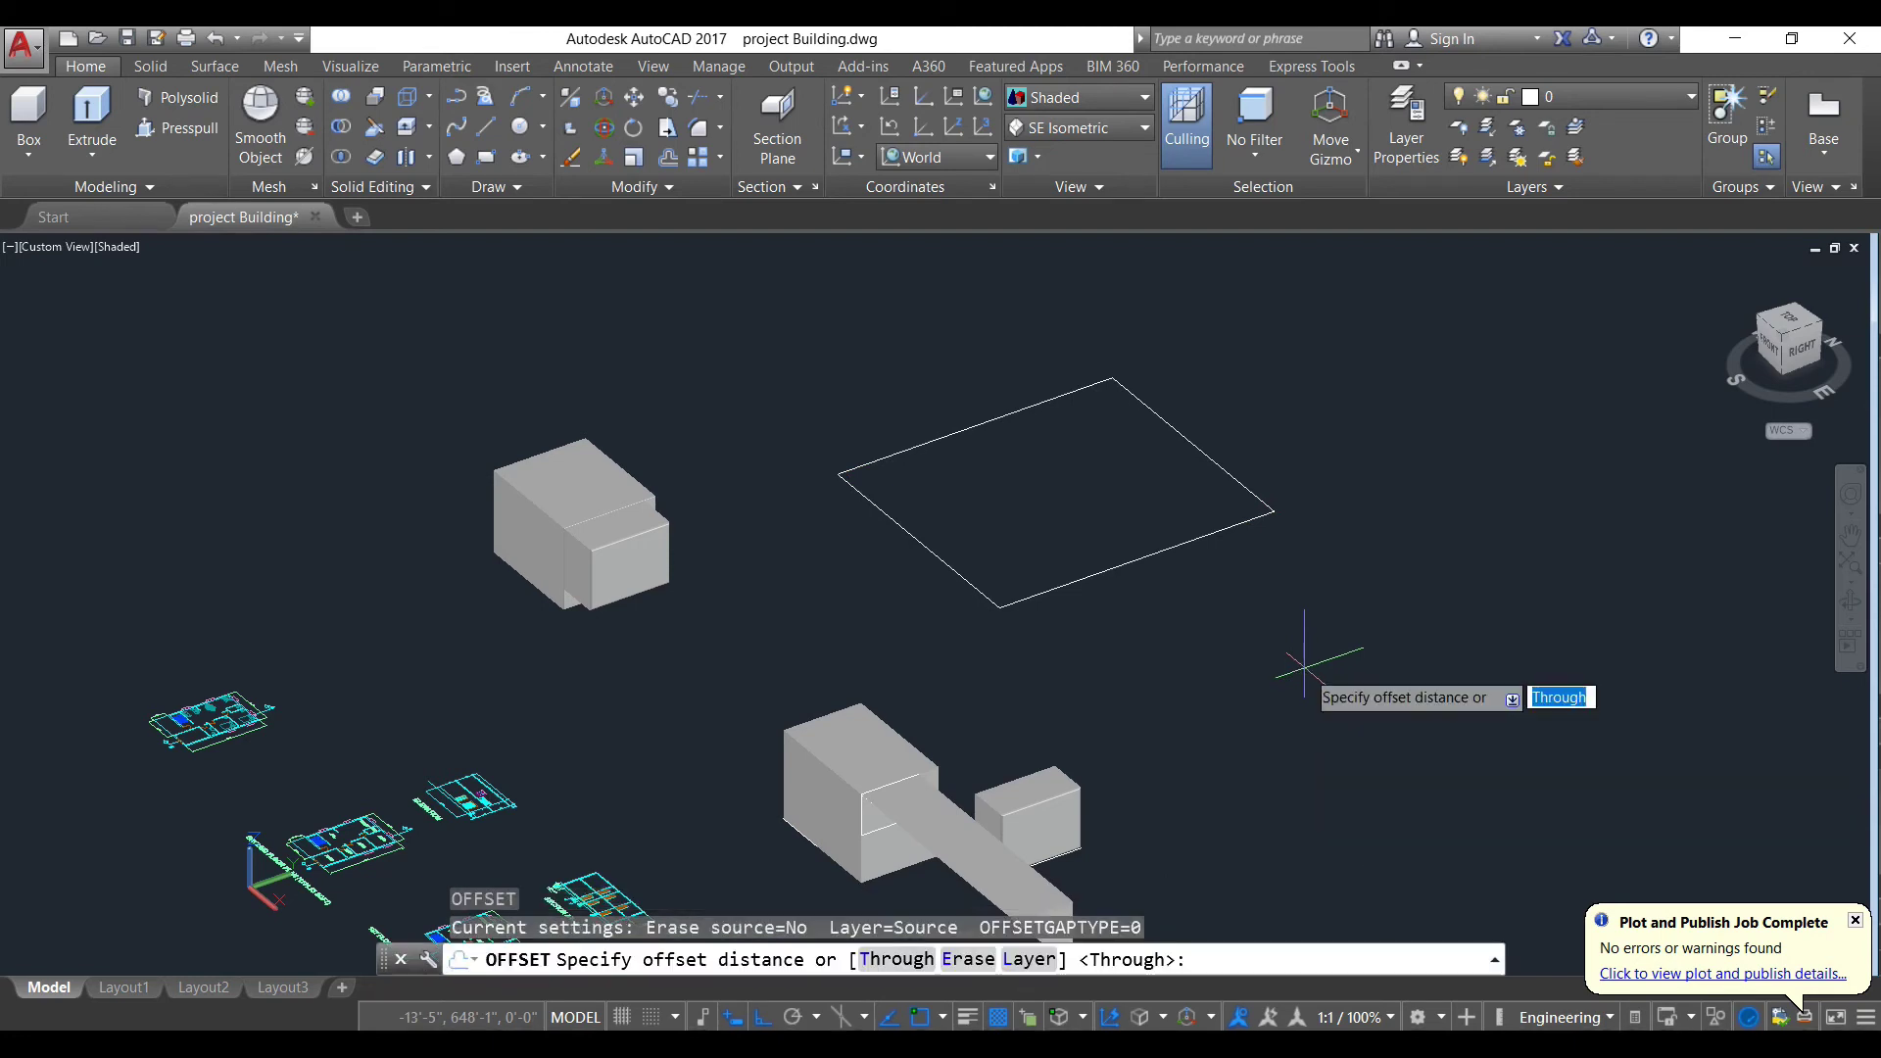
type("5\"")
key("Return")
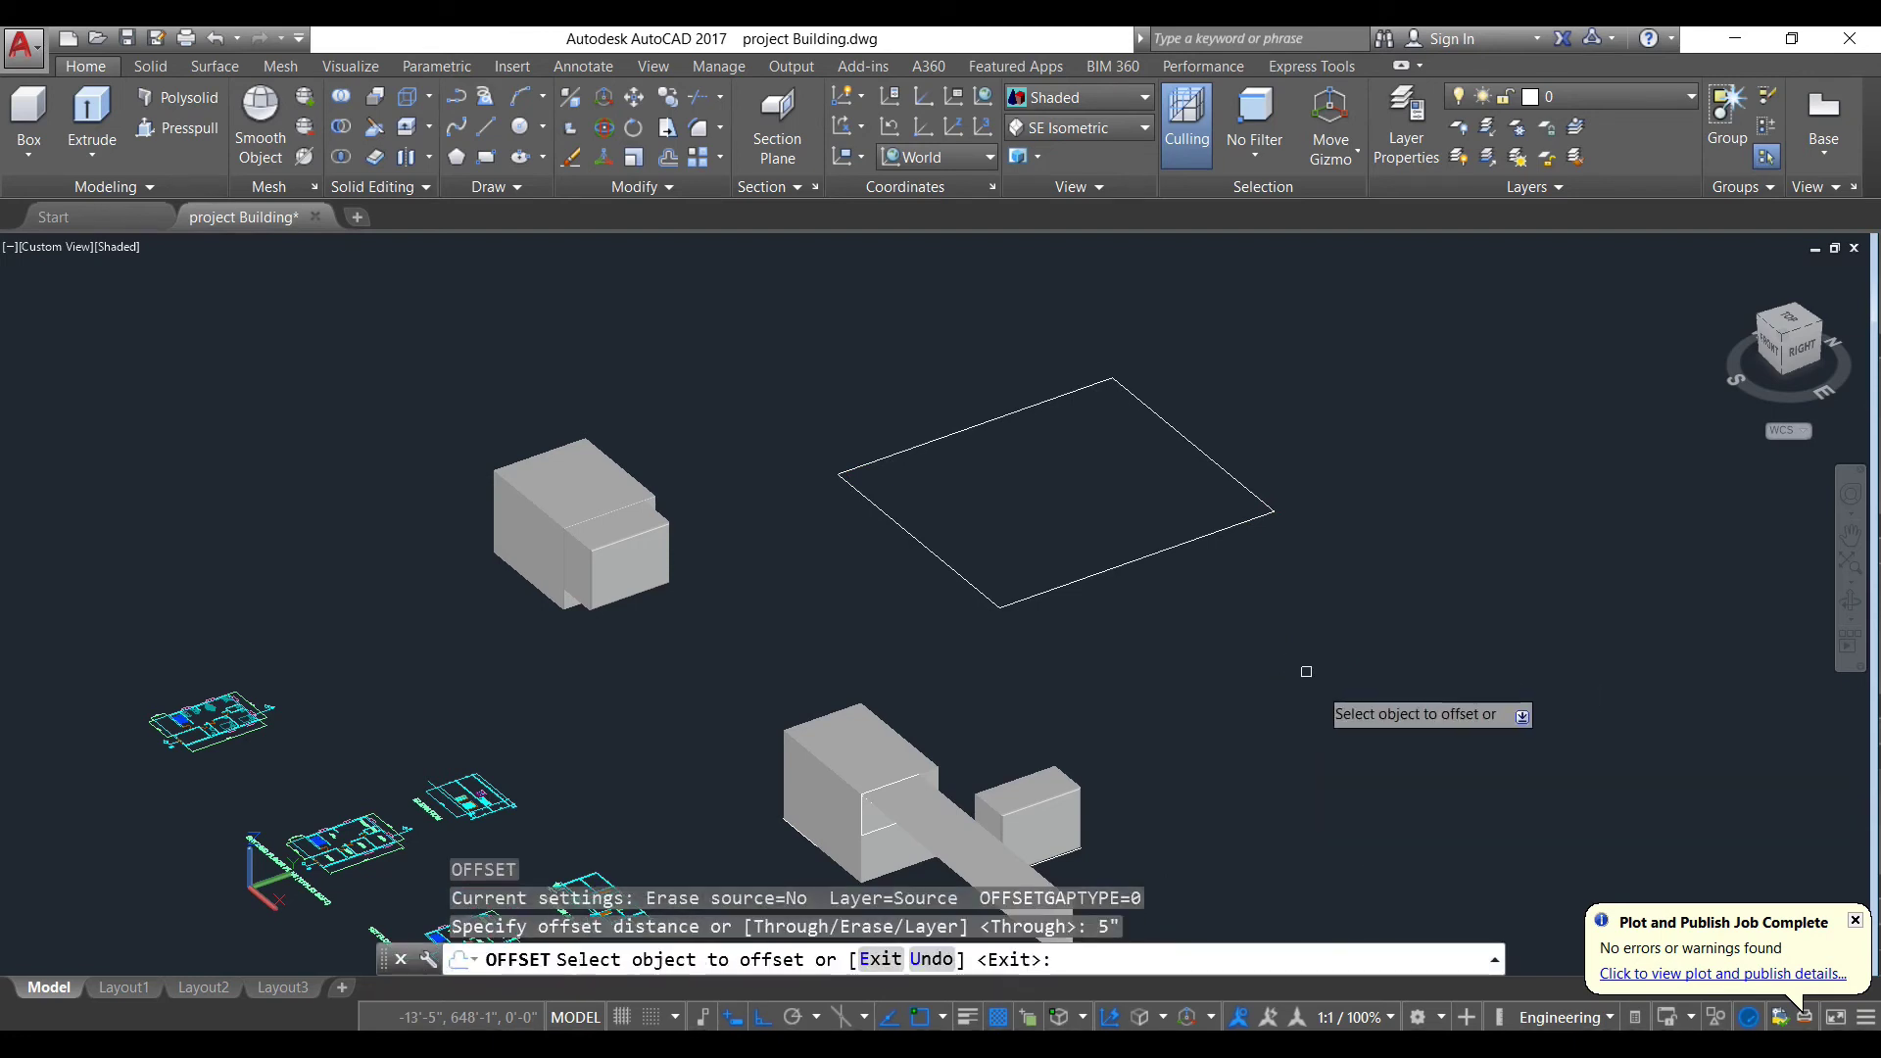
left_click(1226, 472)
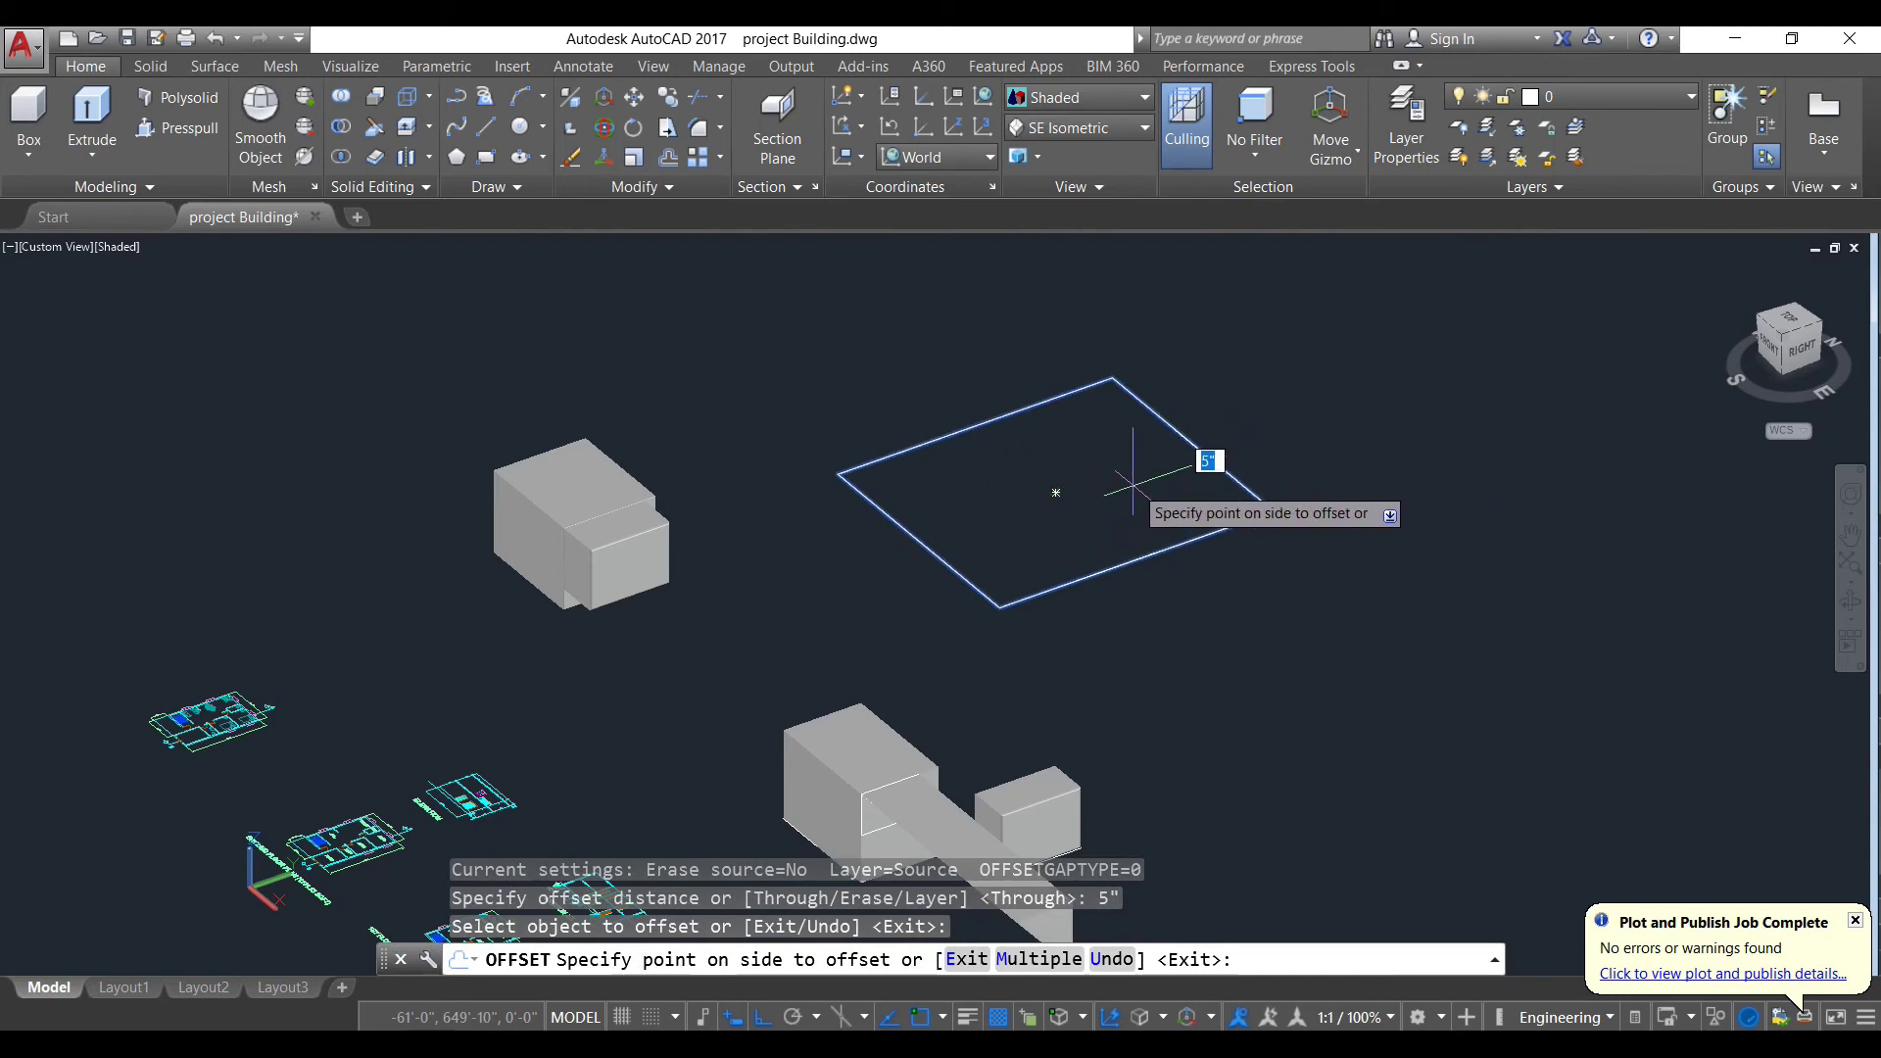
scroll(1115, 480, "up", 3)
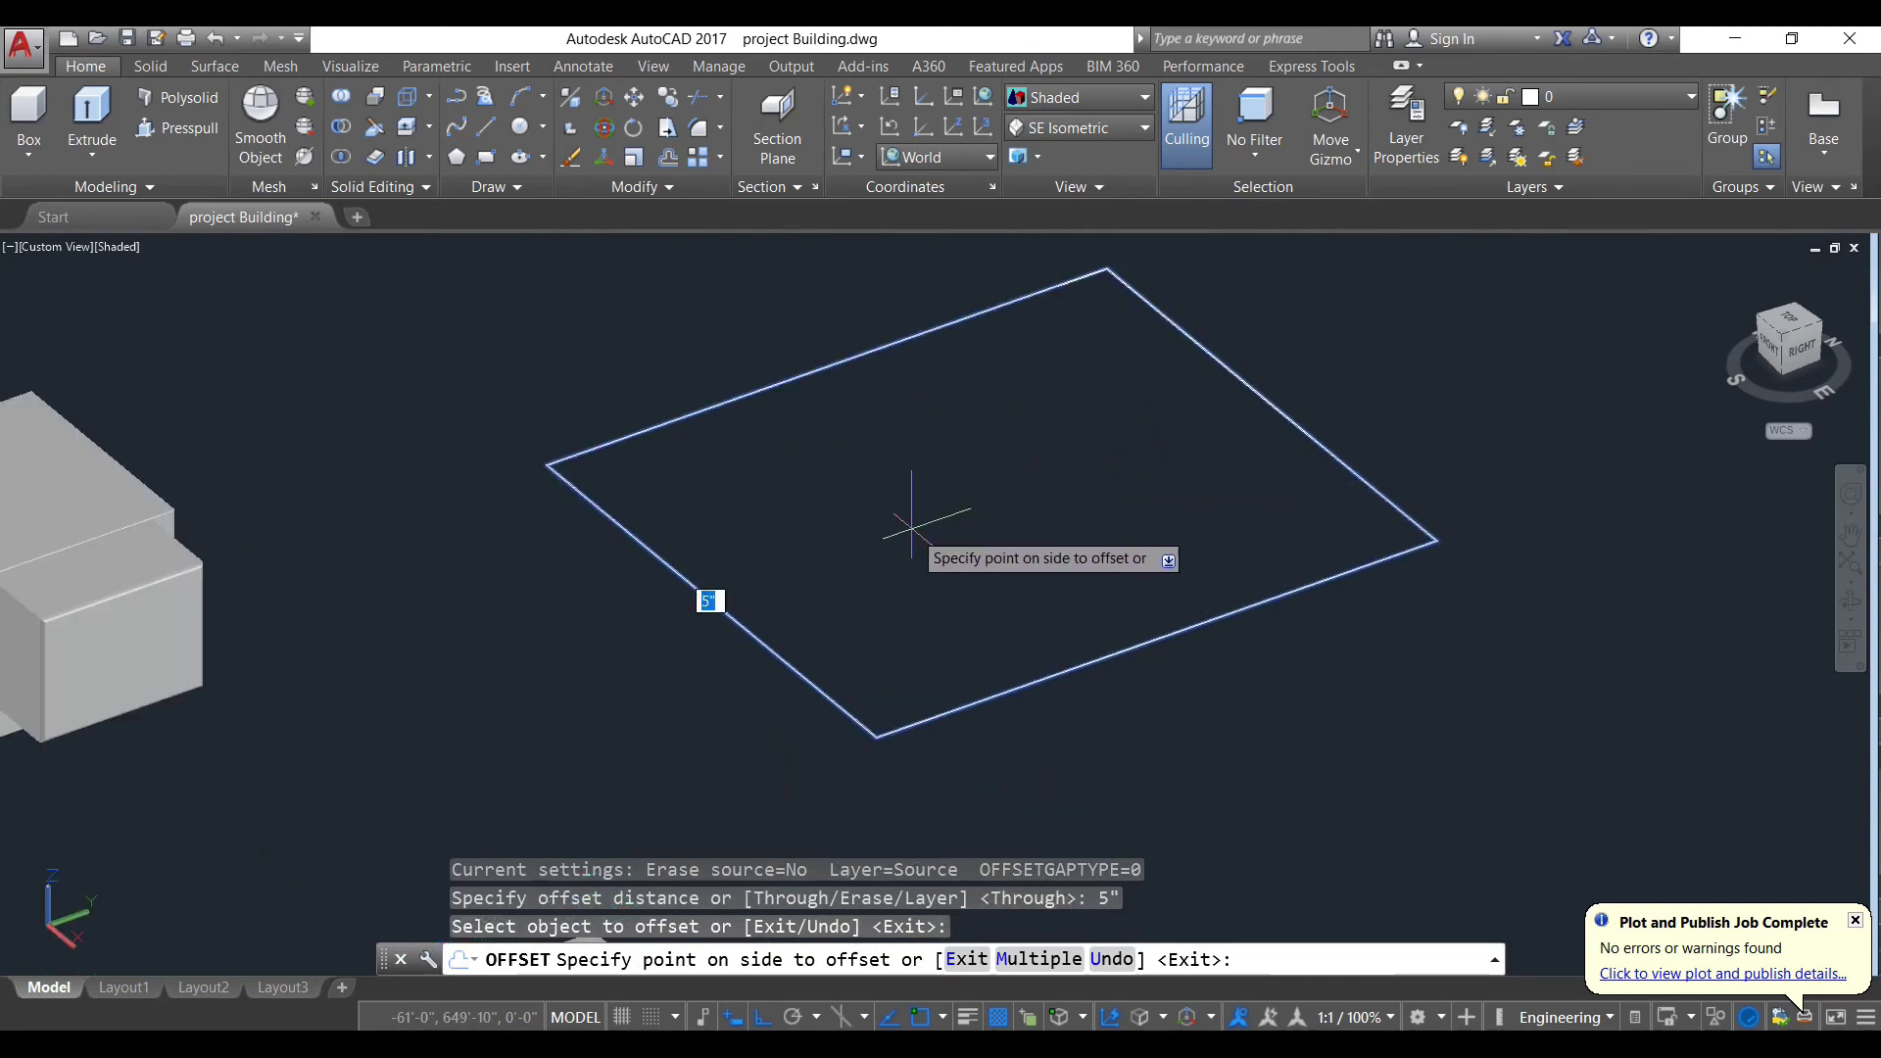
left_click(1067, 483)
key("Escape")
scroll(1097, 488, "down", 4)
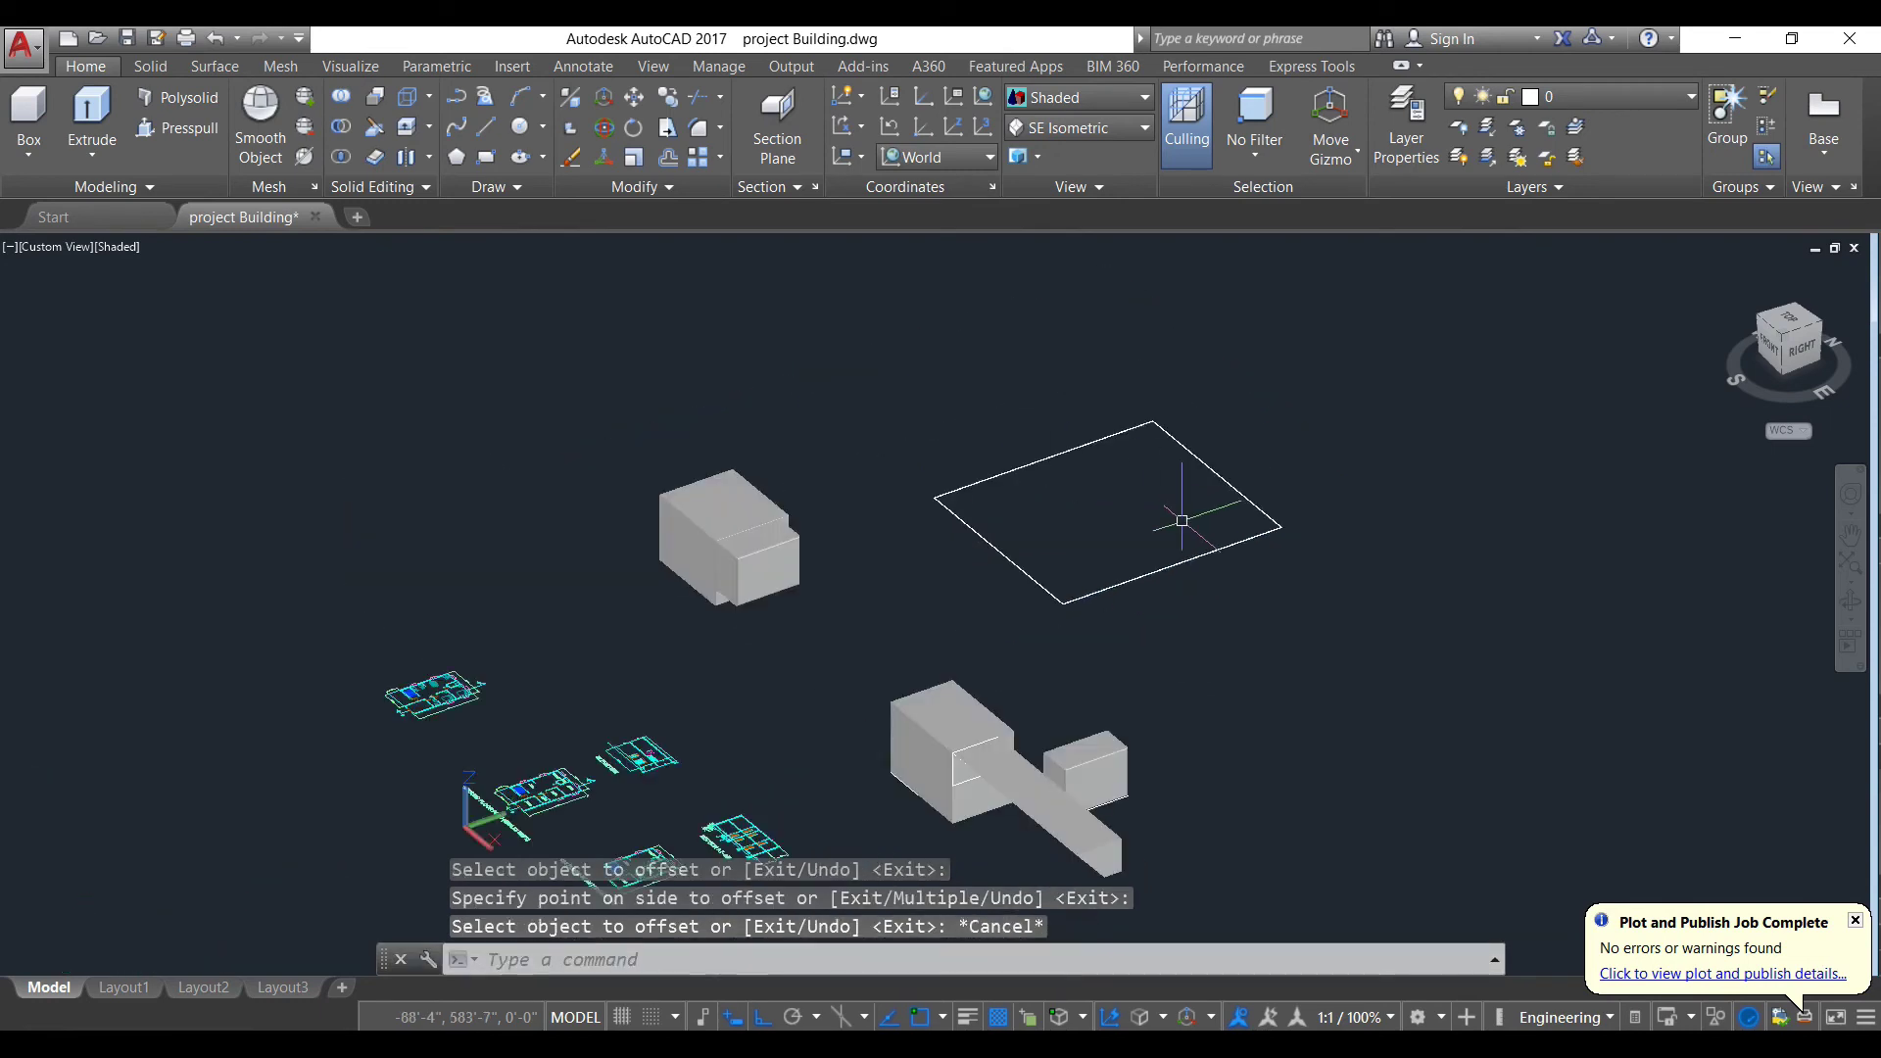
Step: Try to offset the rectangle at a distance of 1' and inspect it up close
key("Return")
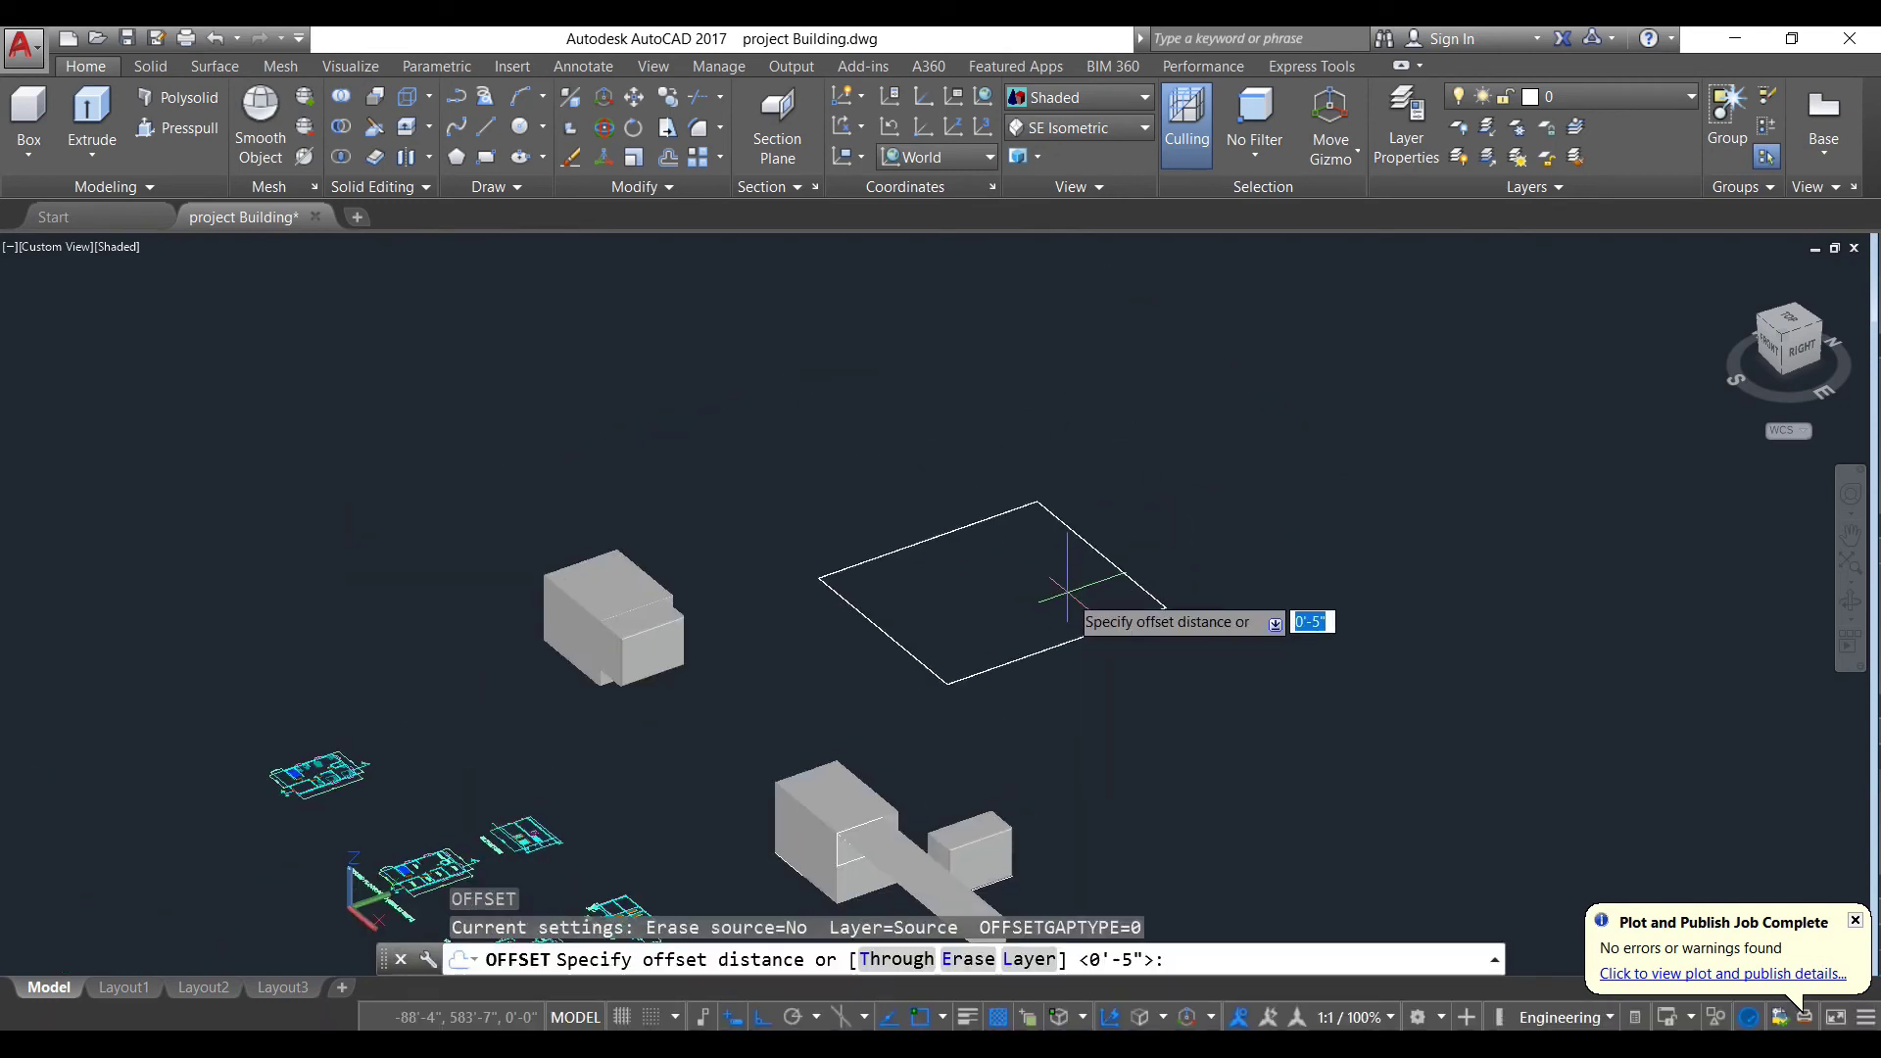
type("1'")
key("Return")
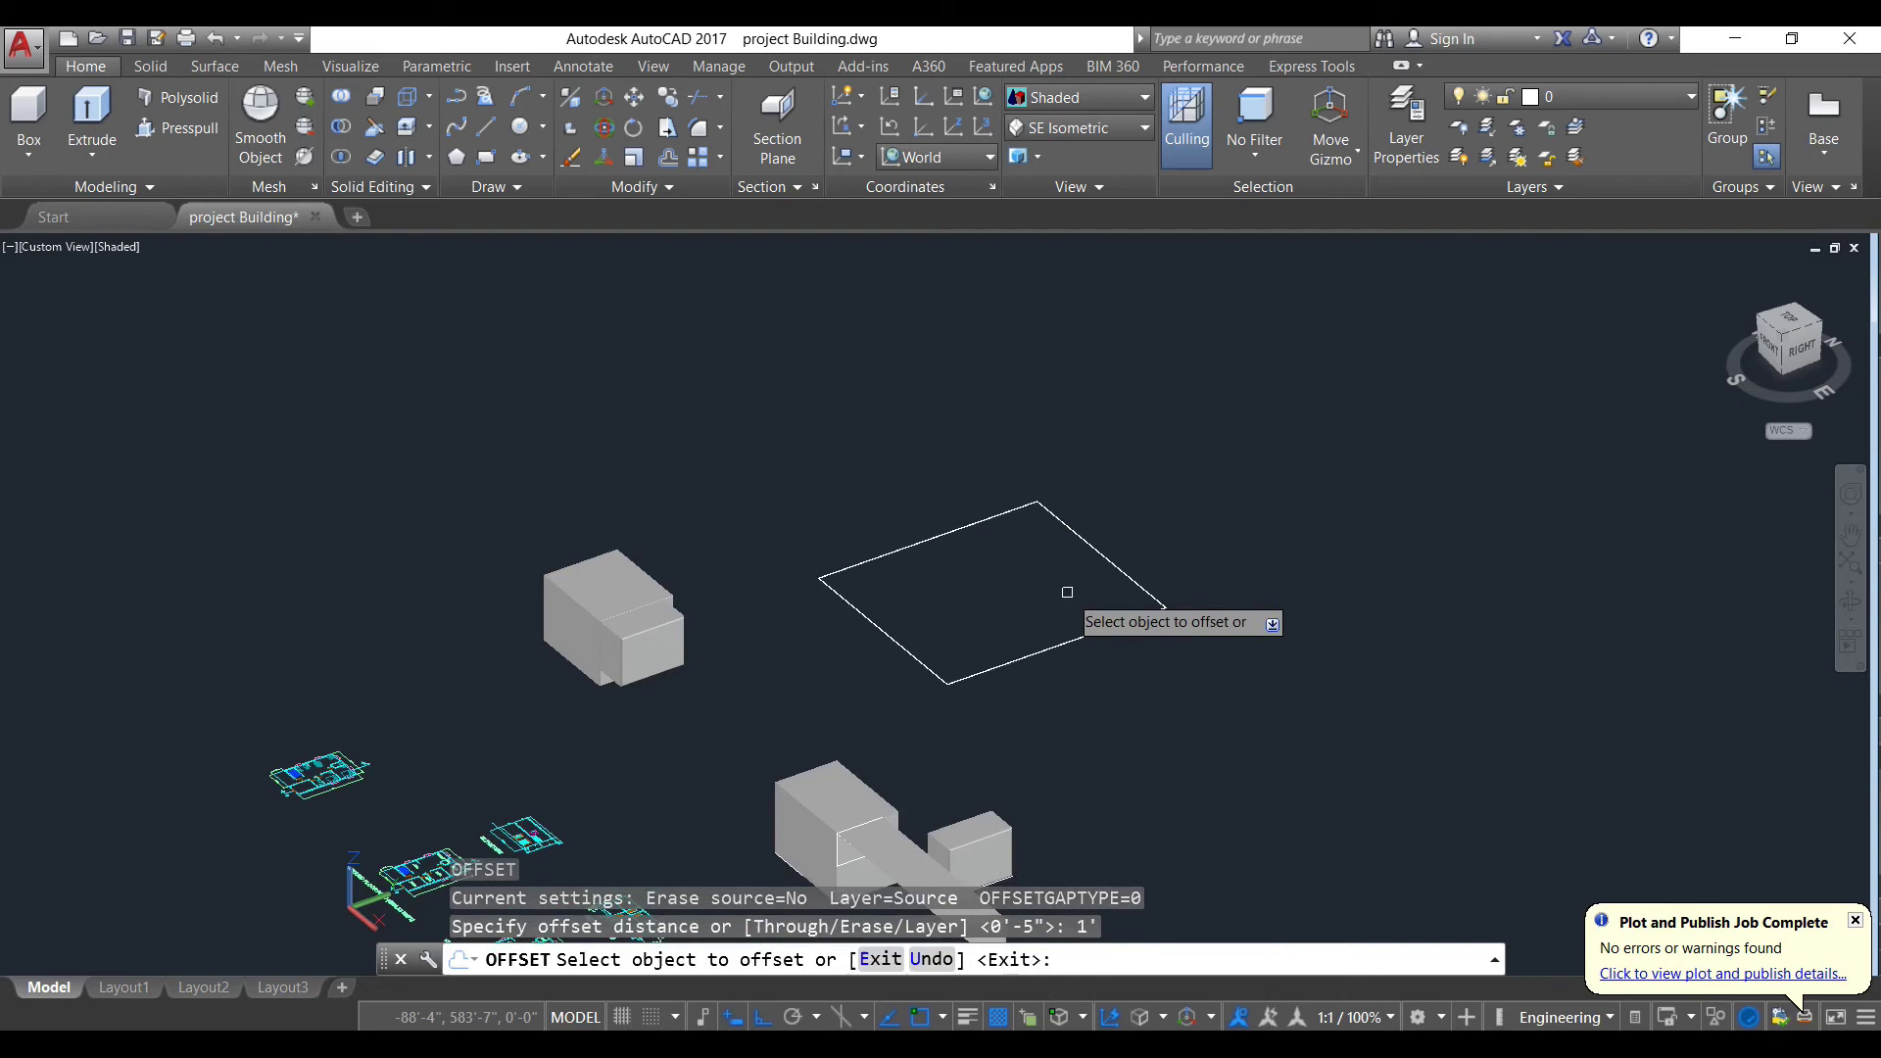
left_click(1096, 632)
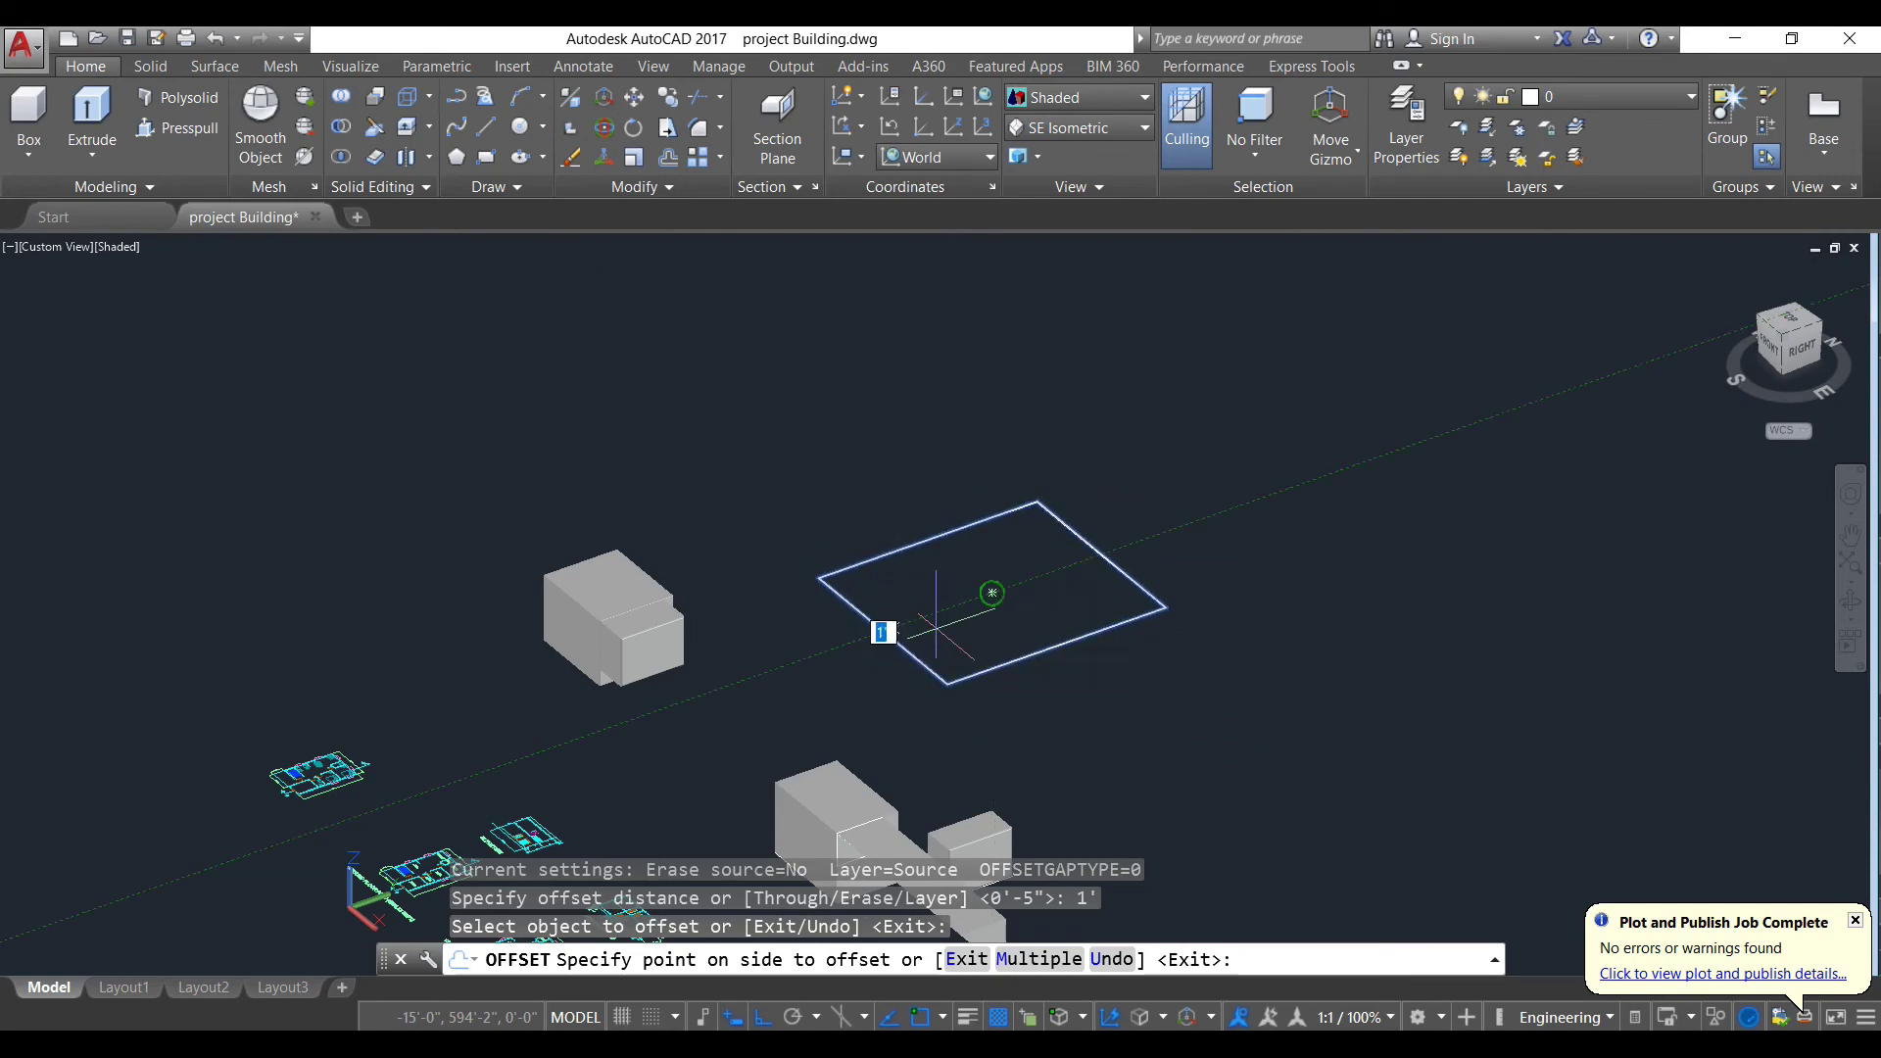
key("Escape")
scroll(872, 635, "up", 3)
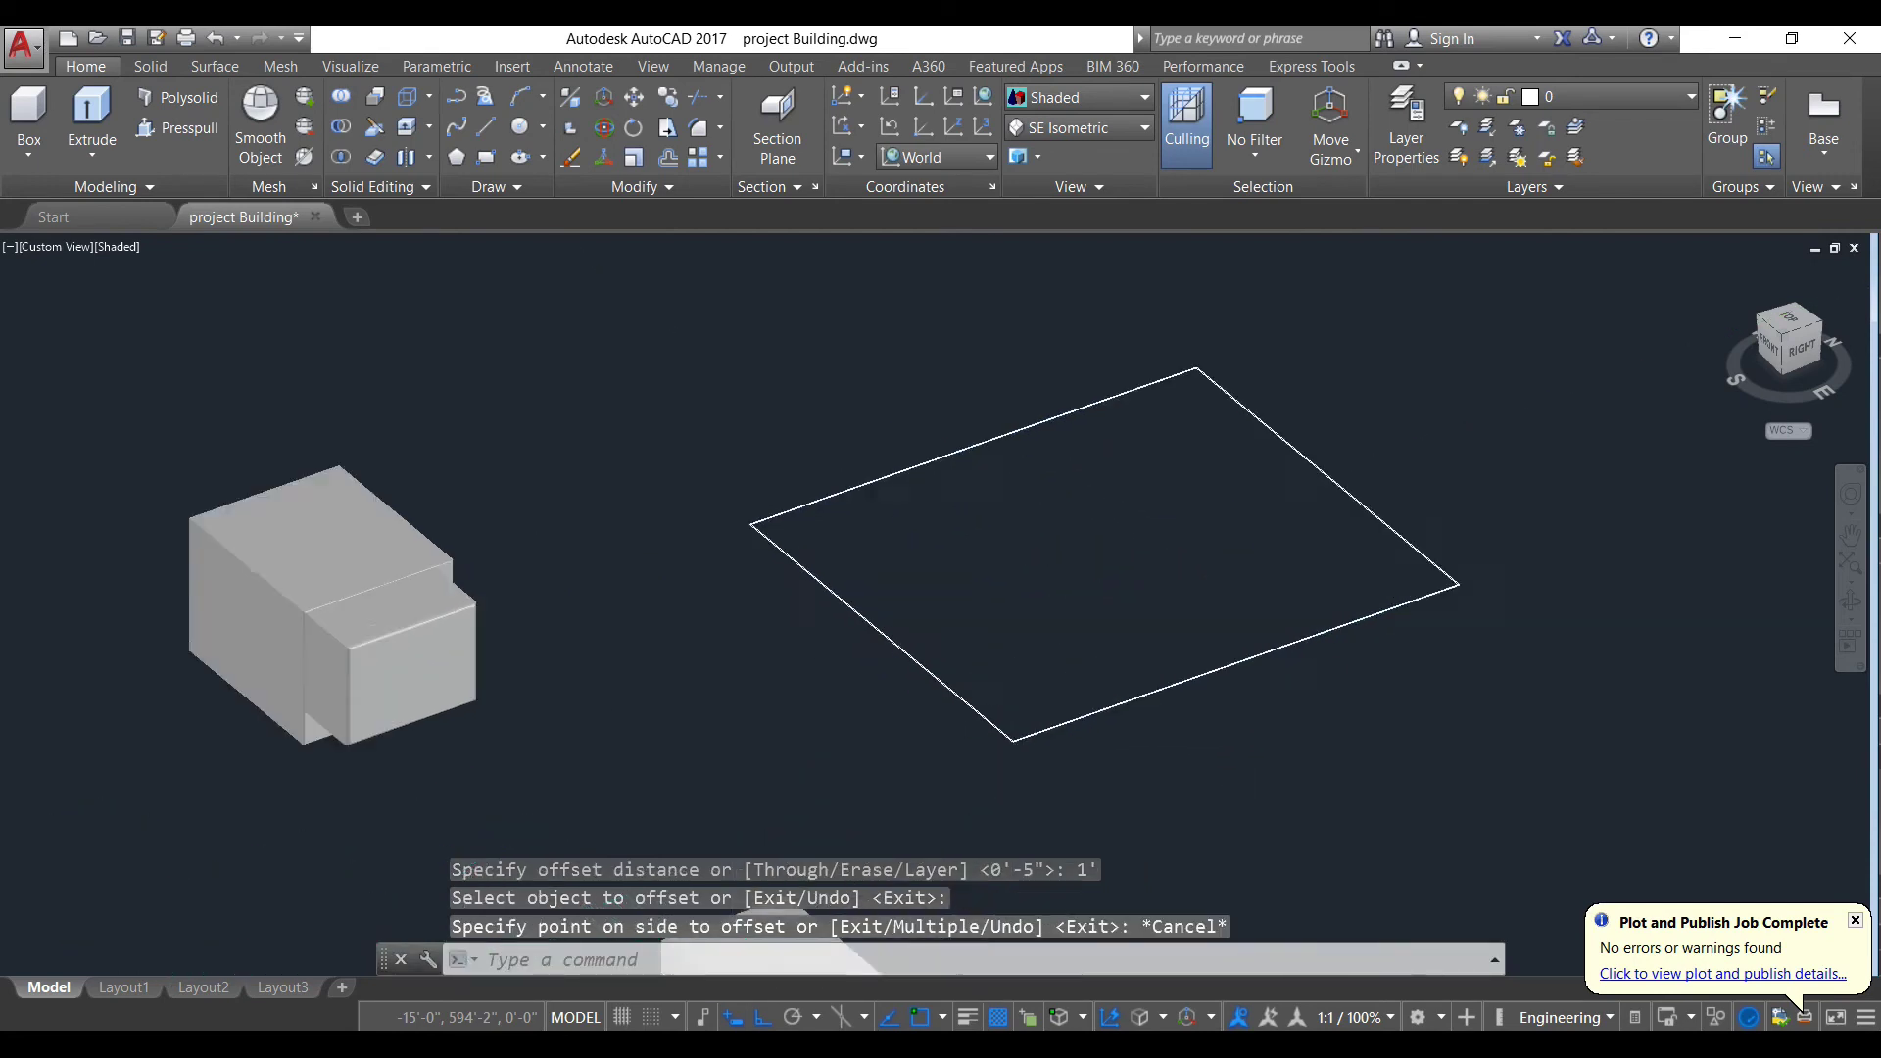
scroll(896, 617, "up", 2)
scroll(895, 617, "down", 5)
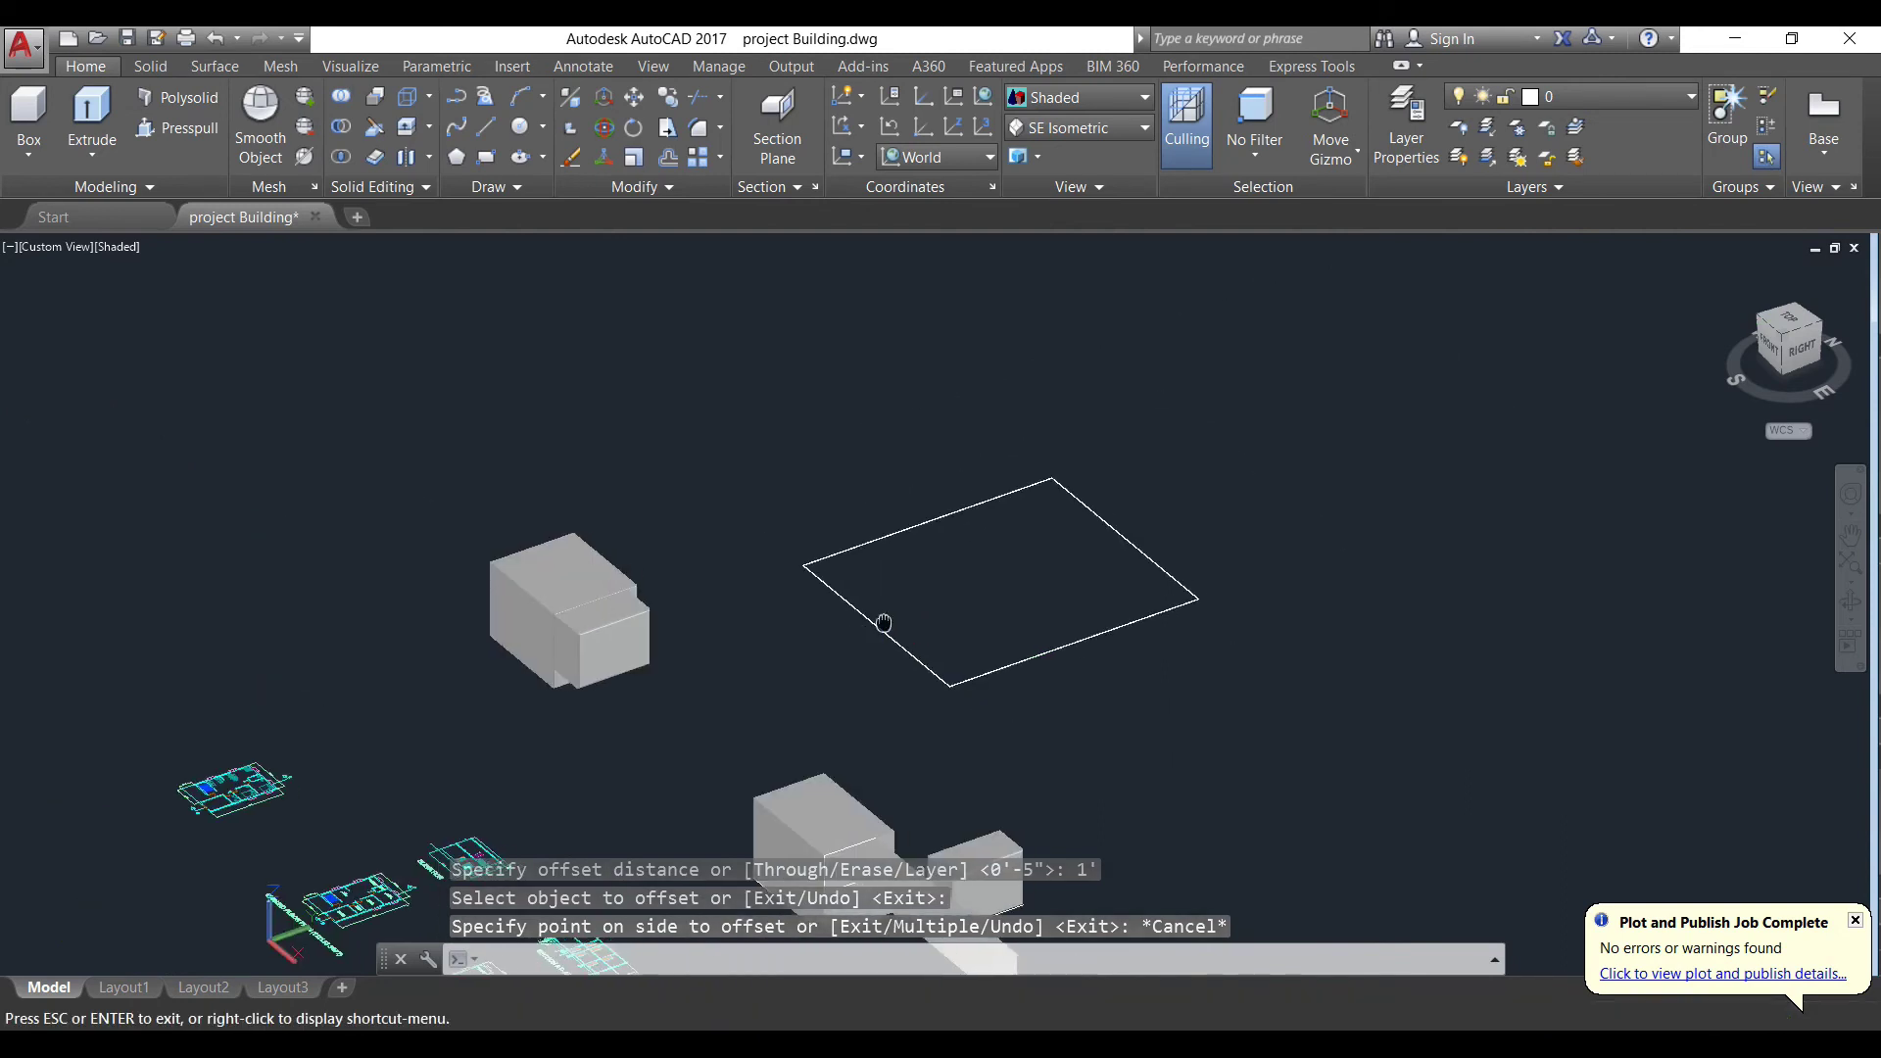
scroll(825, 621, "up", 1)
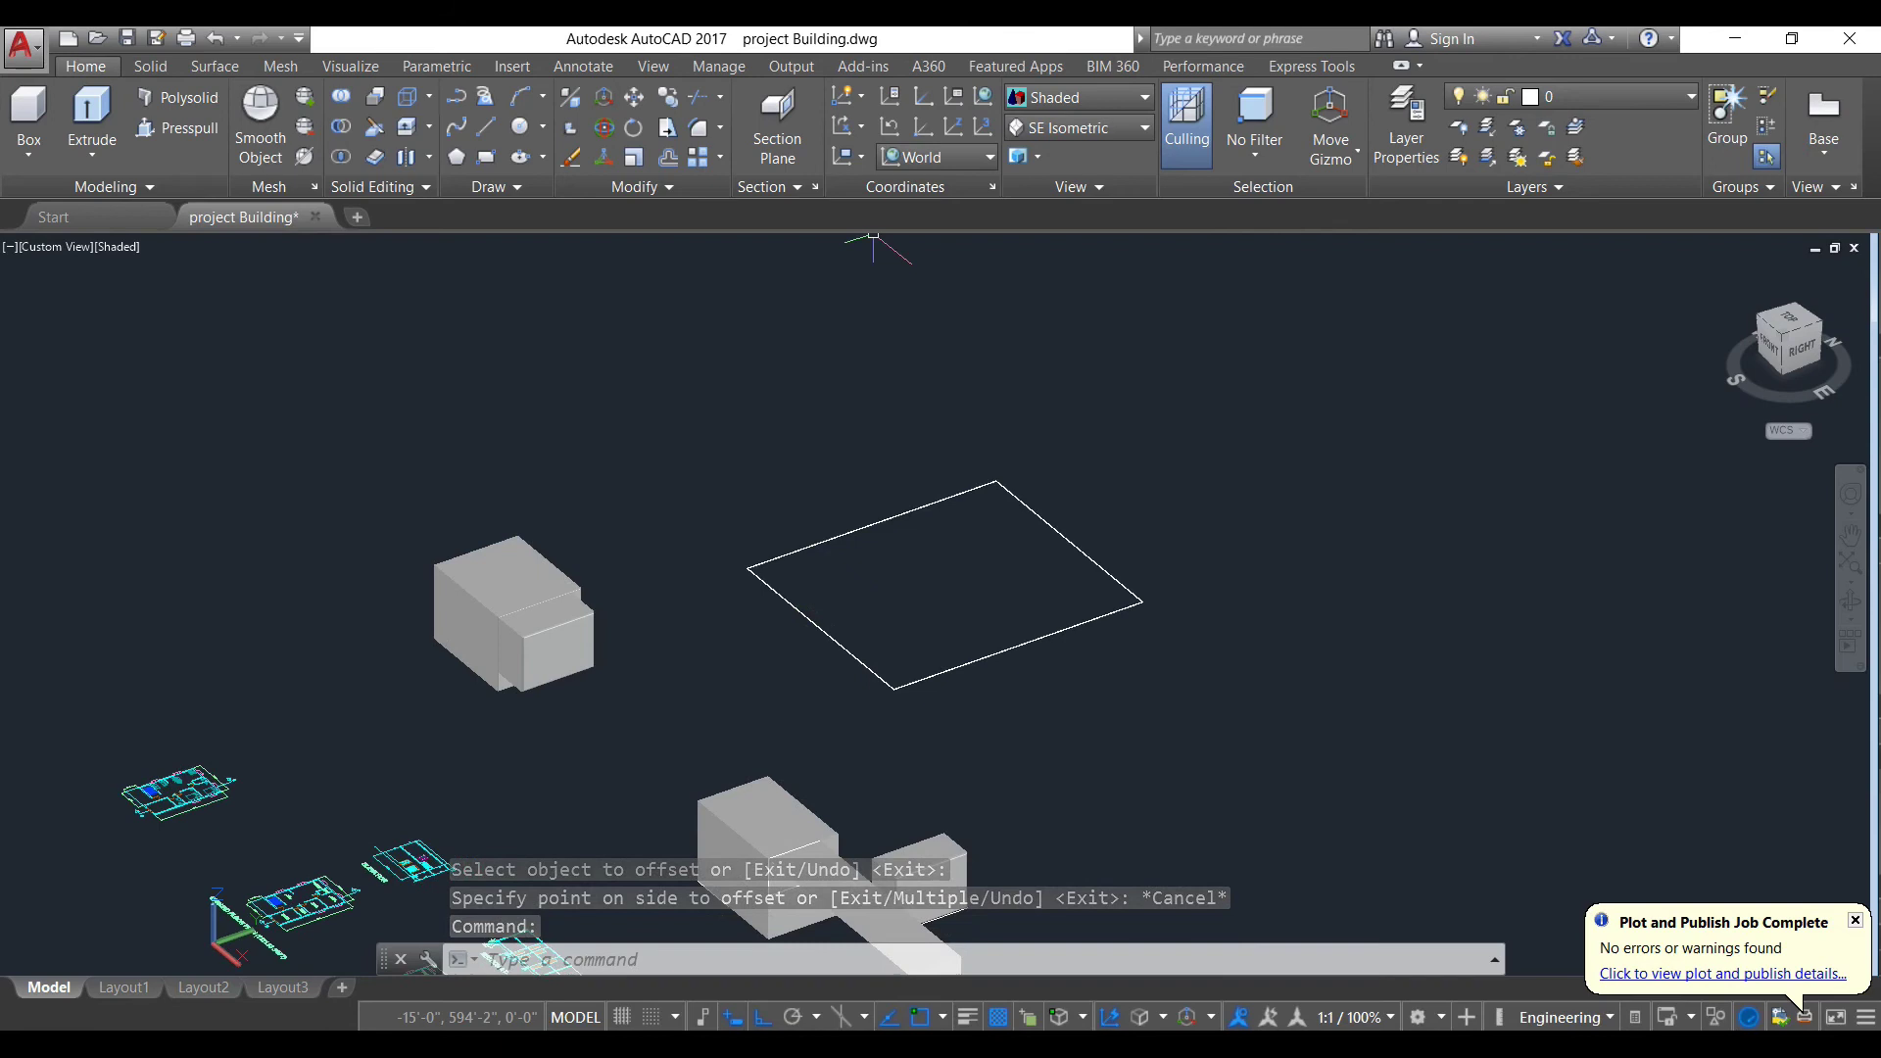
Step: Switch the UCS to Top and try the 1' offset on the rectangle again
left_click(931, 157)
left_click(921, 219)
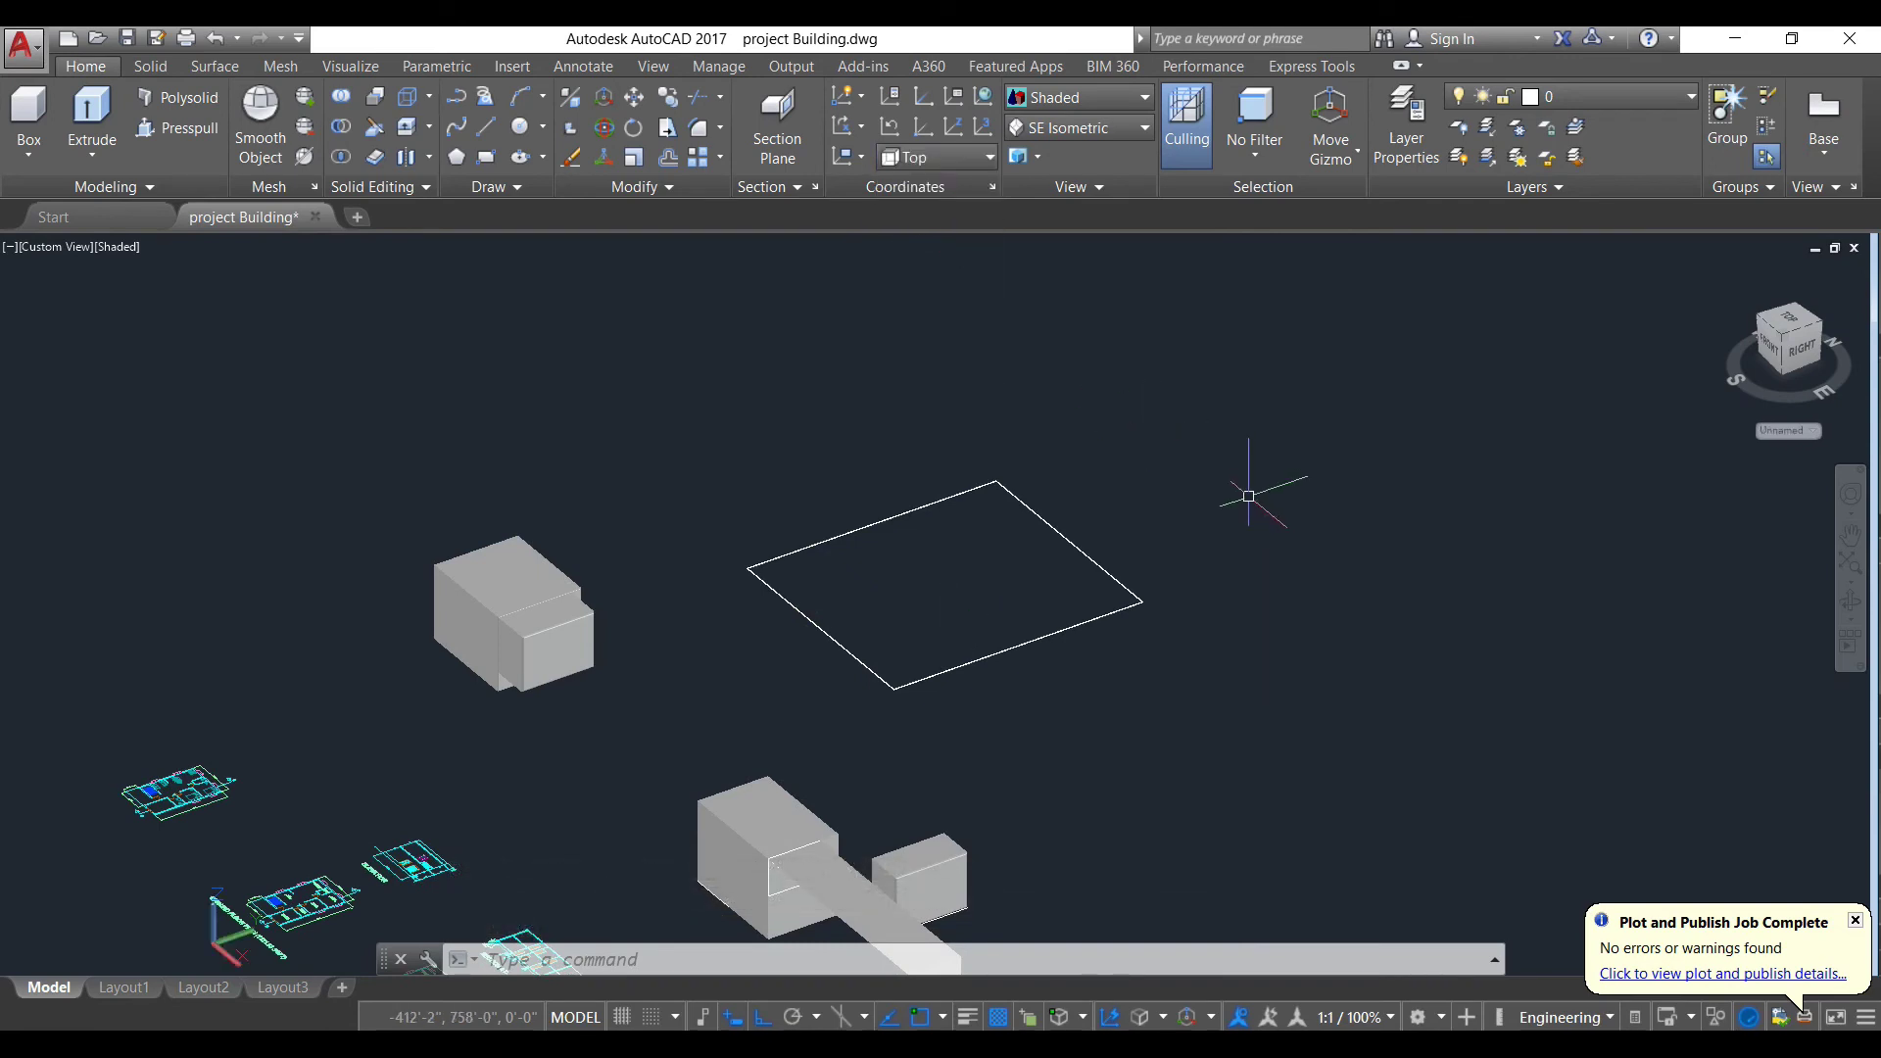
type("o")
key("Return")
key("Return")
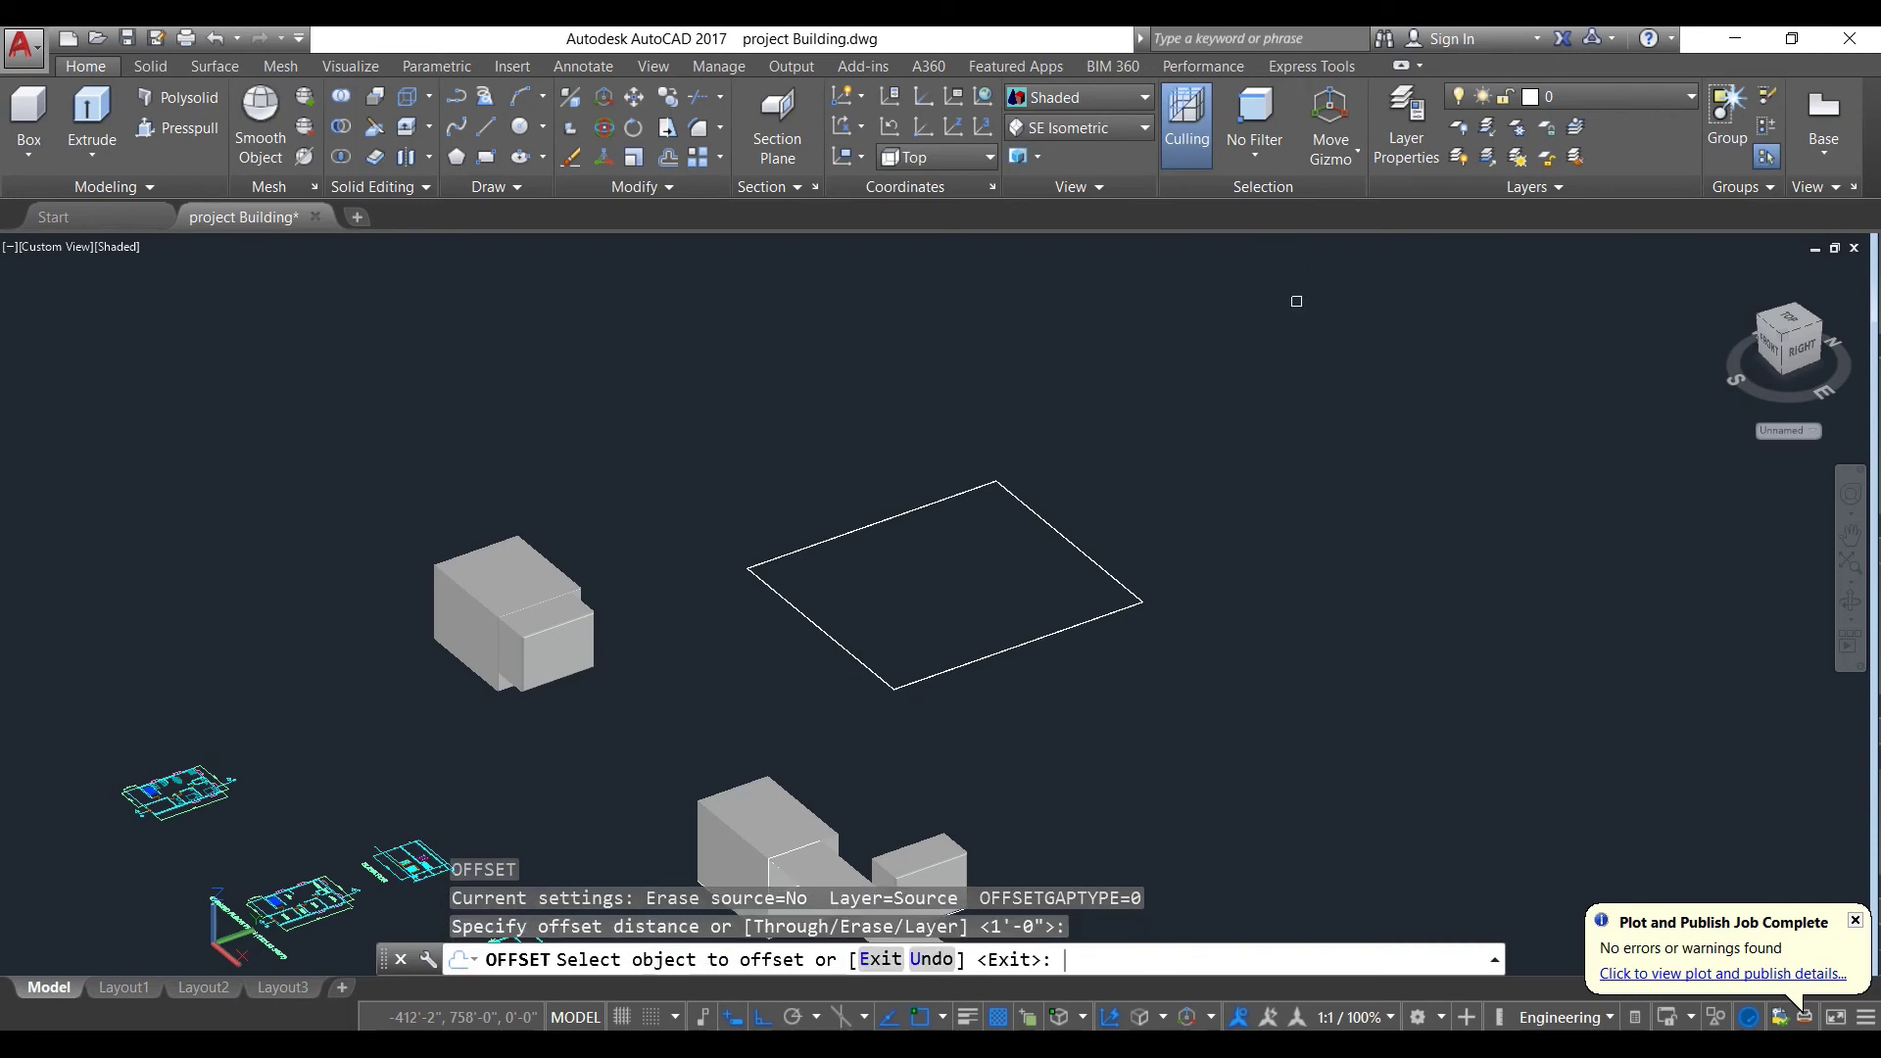
left_click(845, 644)
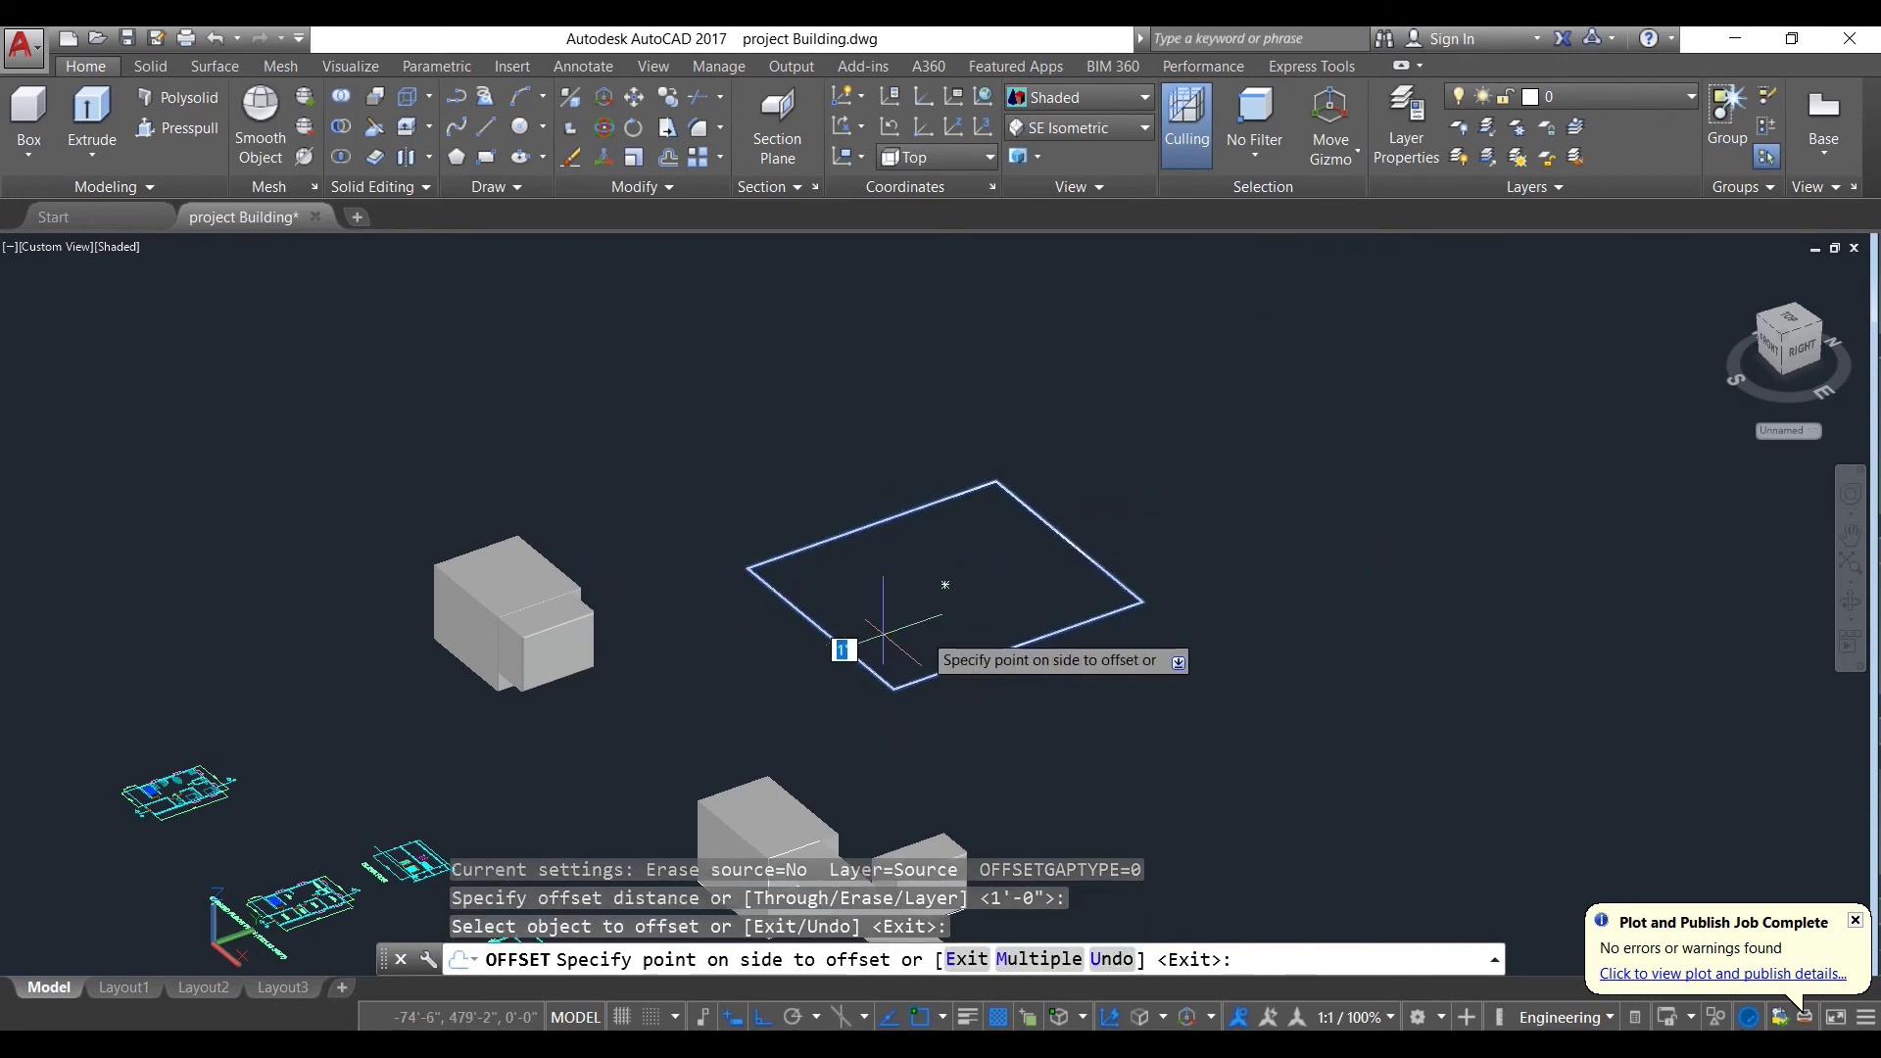
key("Escape")
scroll(812, 659, "down", 2)
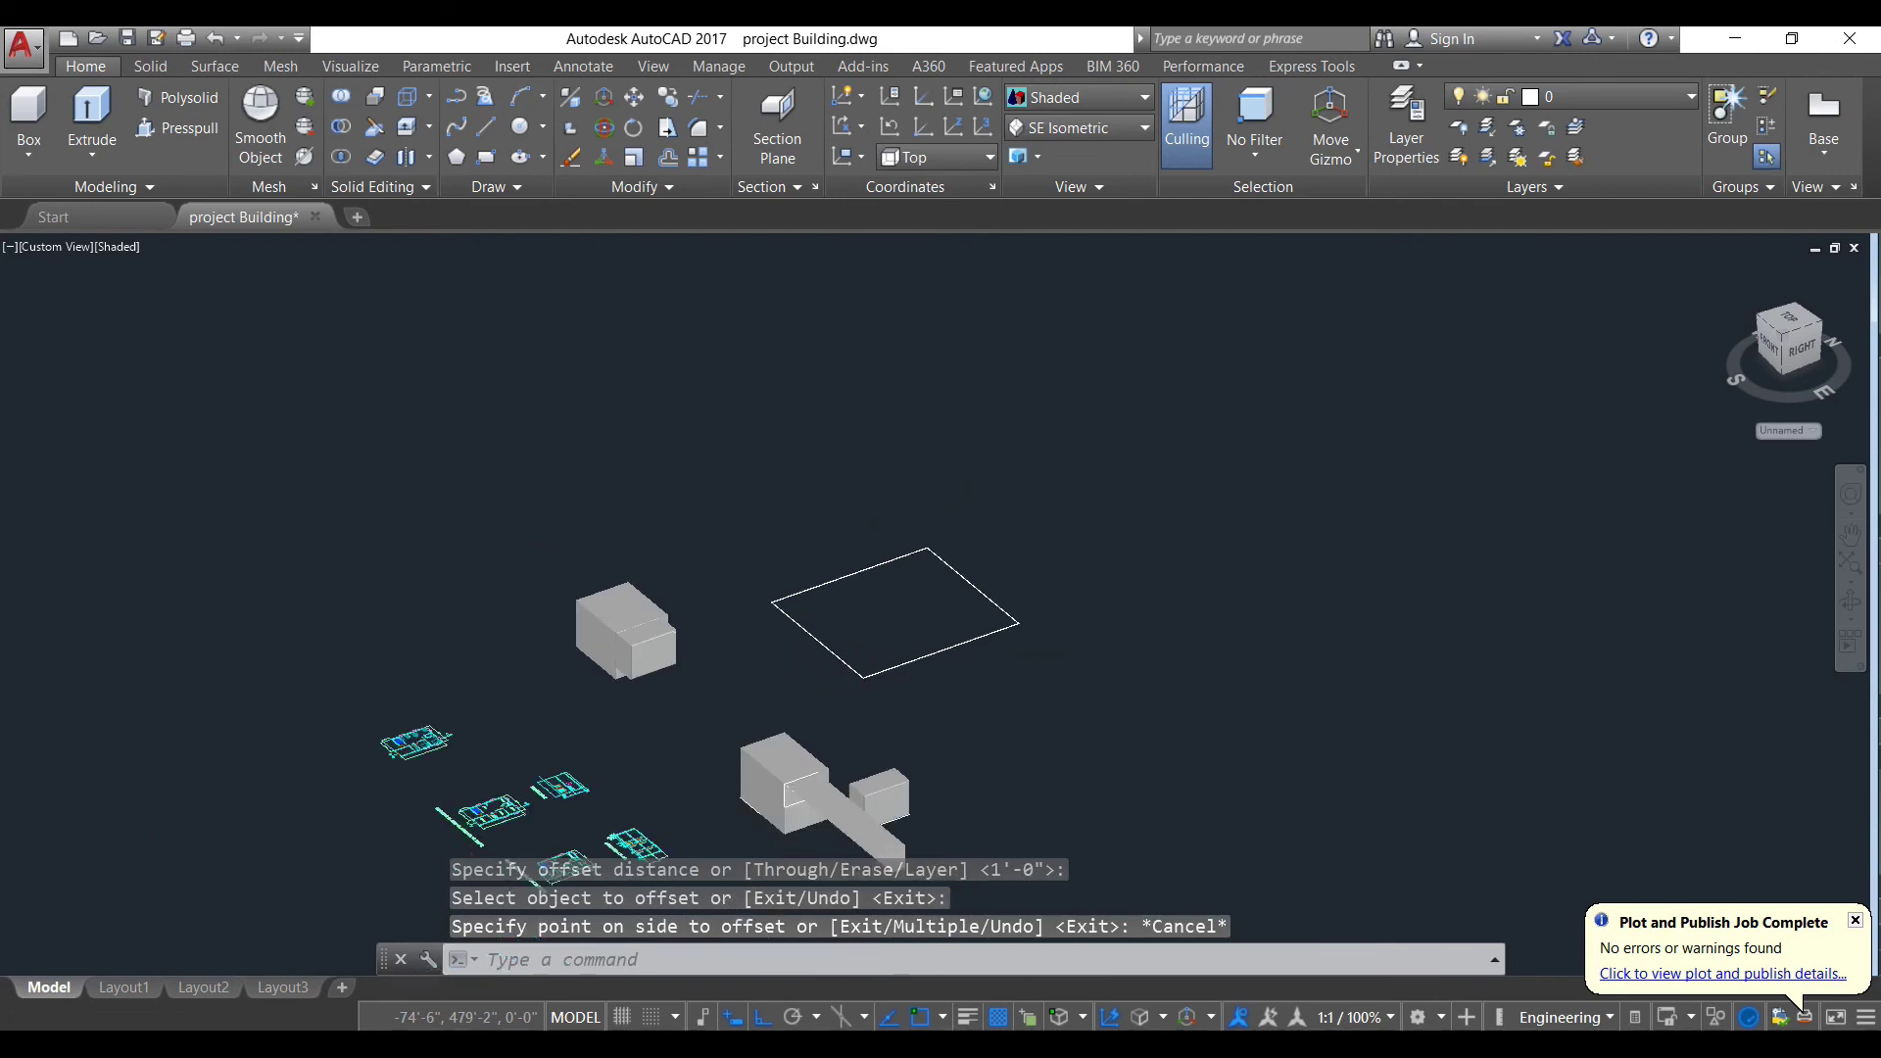
scroll(902, 588, "down", 3)
scroll(935, 593, "up", 5)
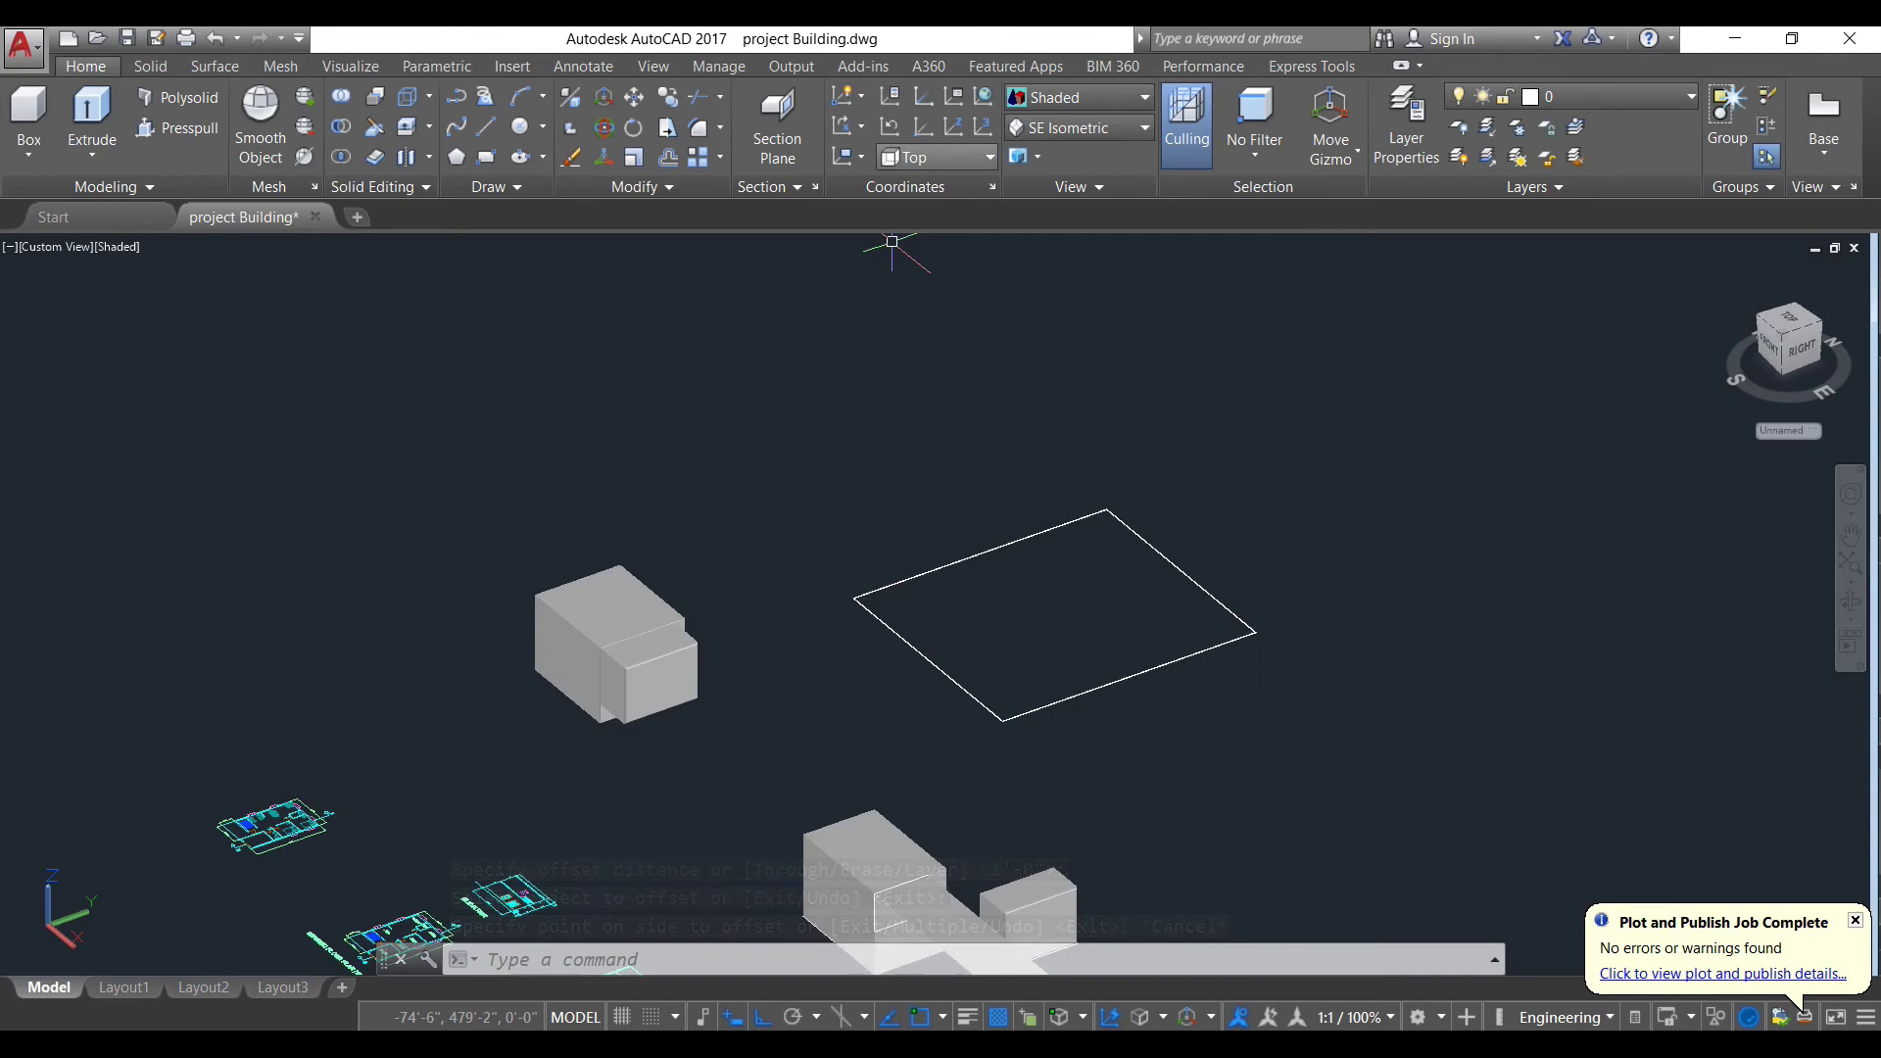
Step: Switch the UCS to World and offset the rectangle 1' toward the inside, checking the nested outlines up close
left_click(935, 157)
left_click(921, 185)
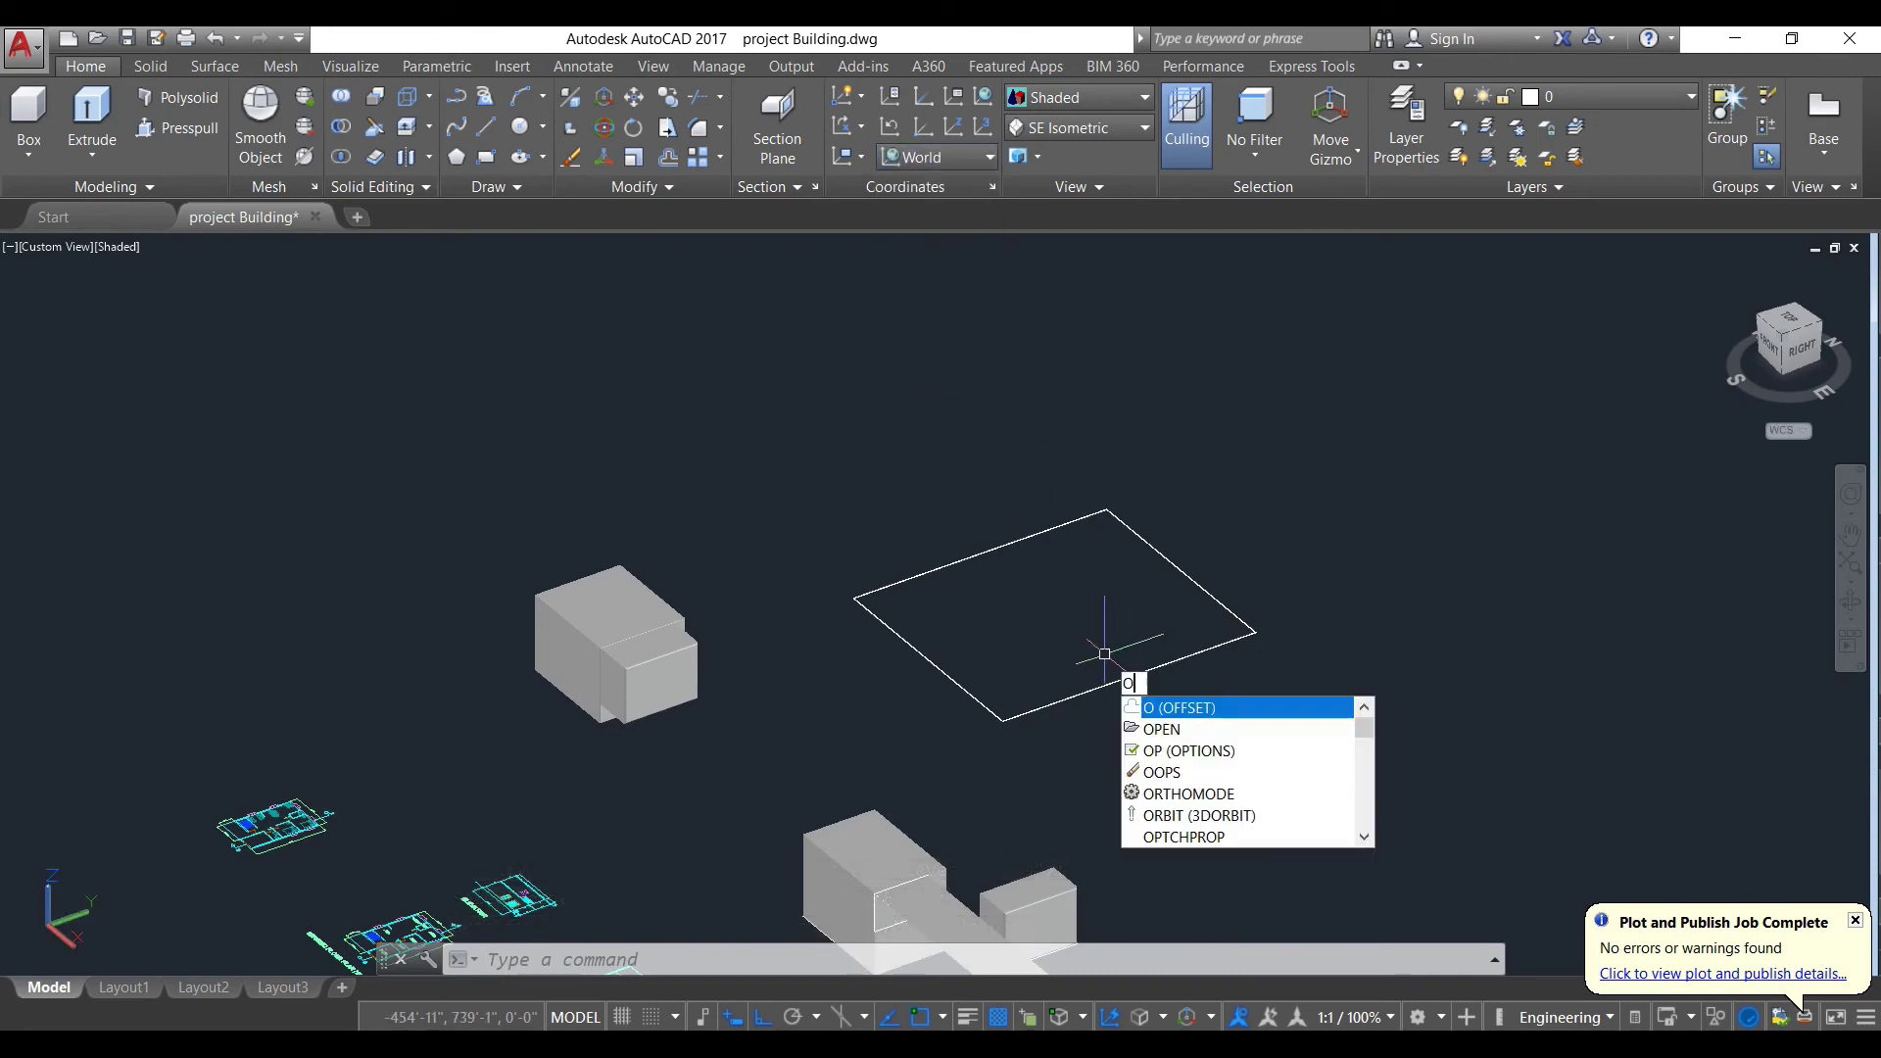
key("Return")
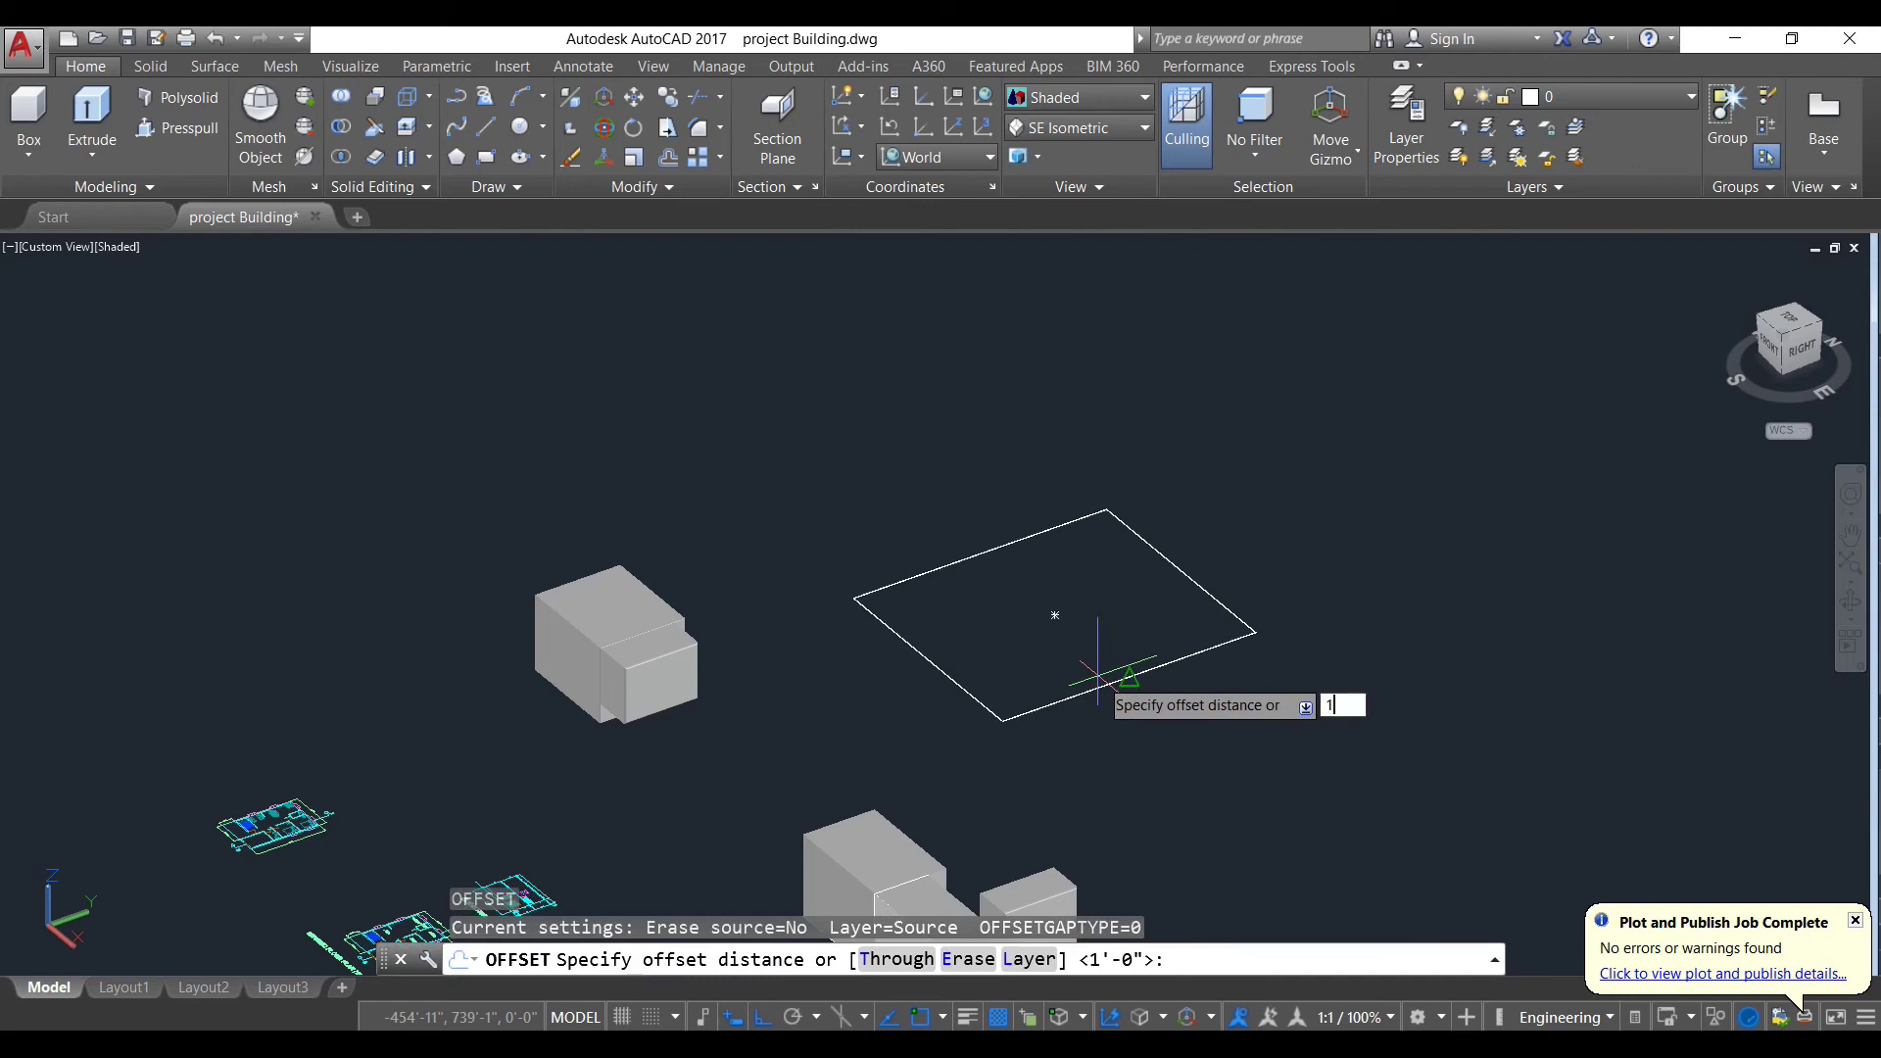
type("1'")
key("Return")
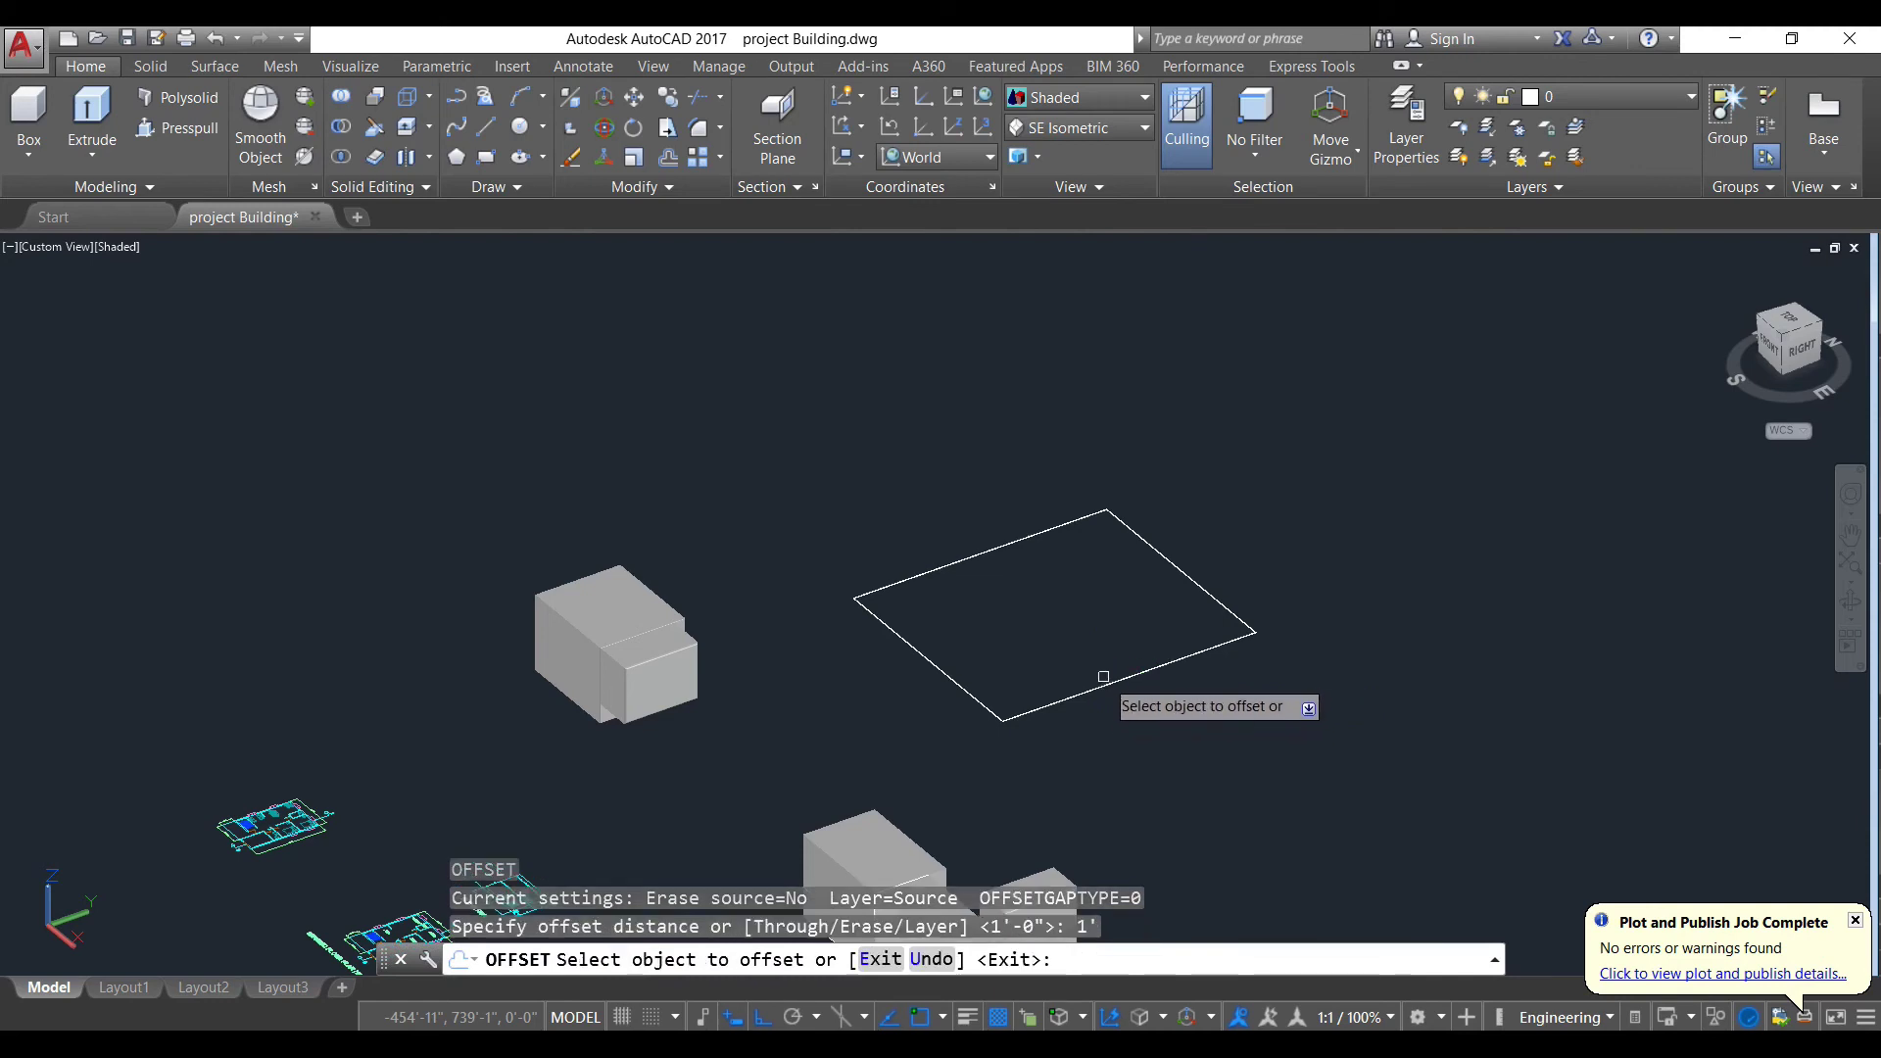
left_click(1107, 682)
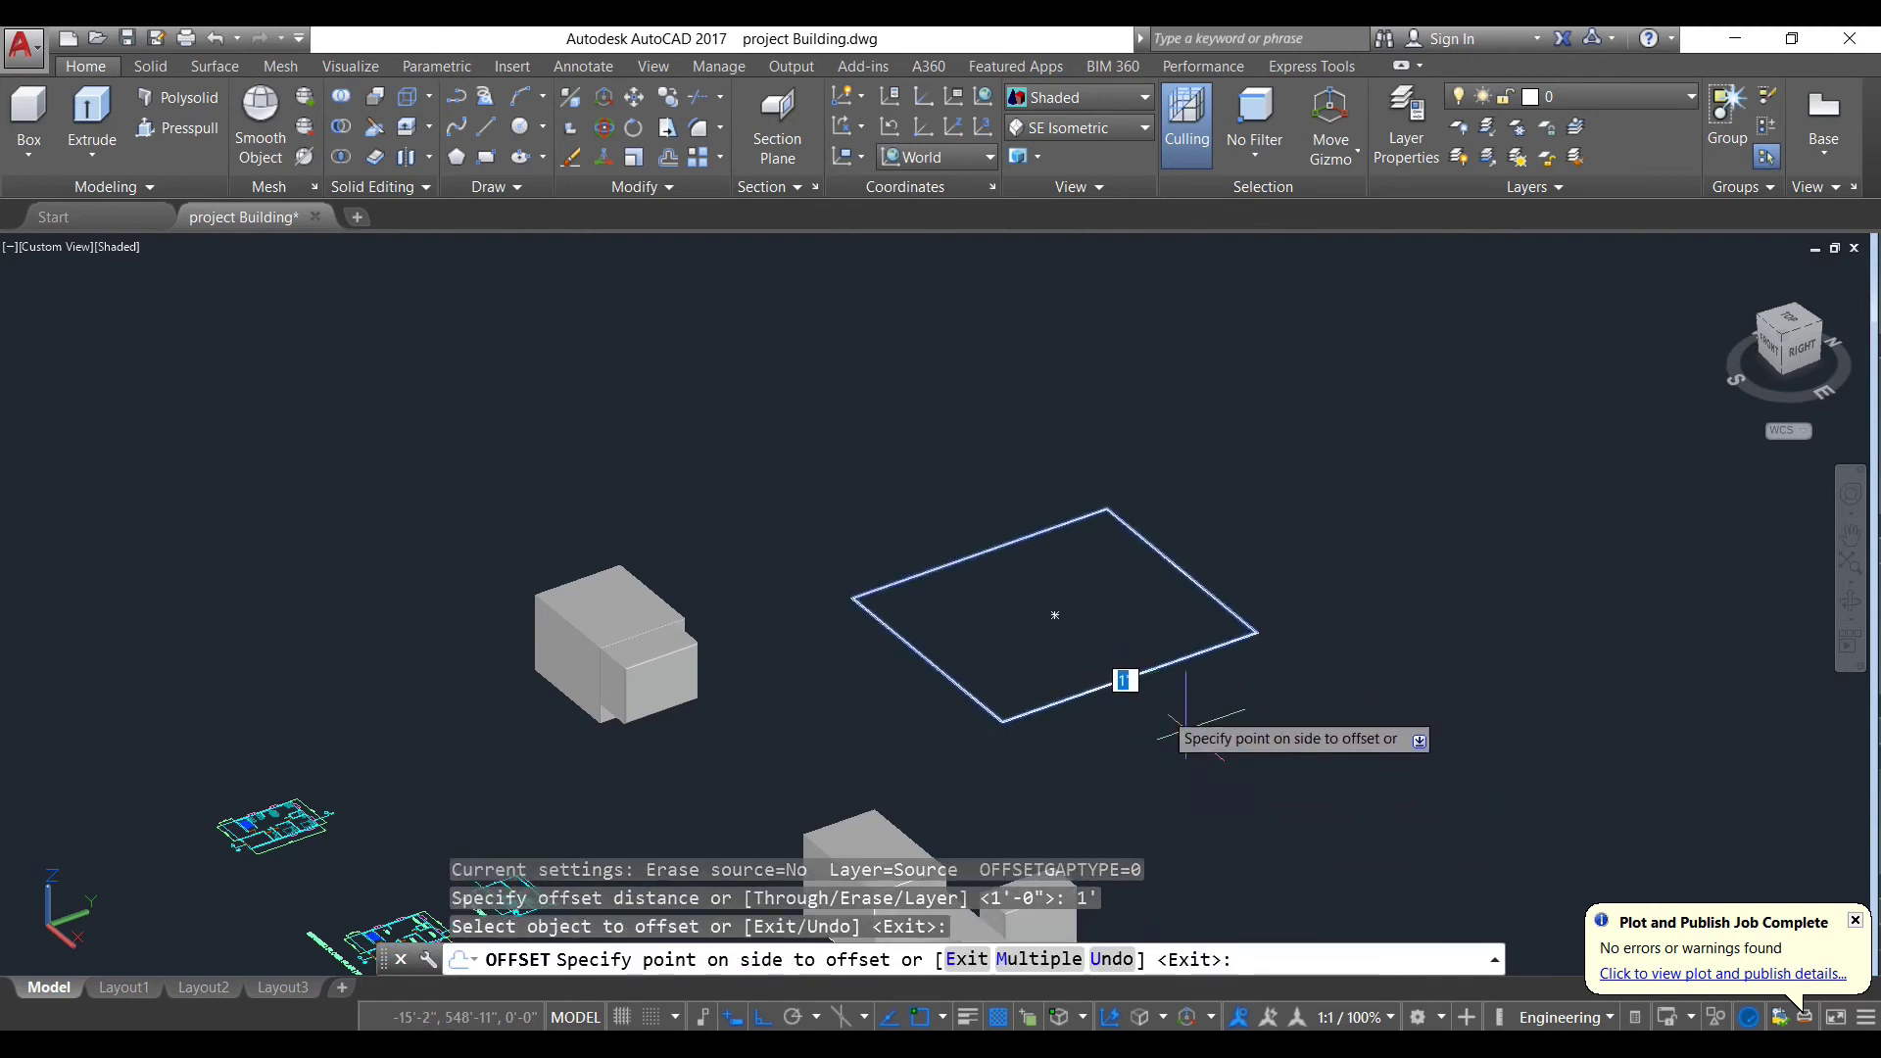
left_click(1041, 593)
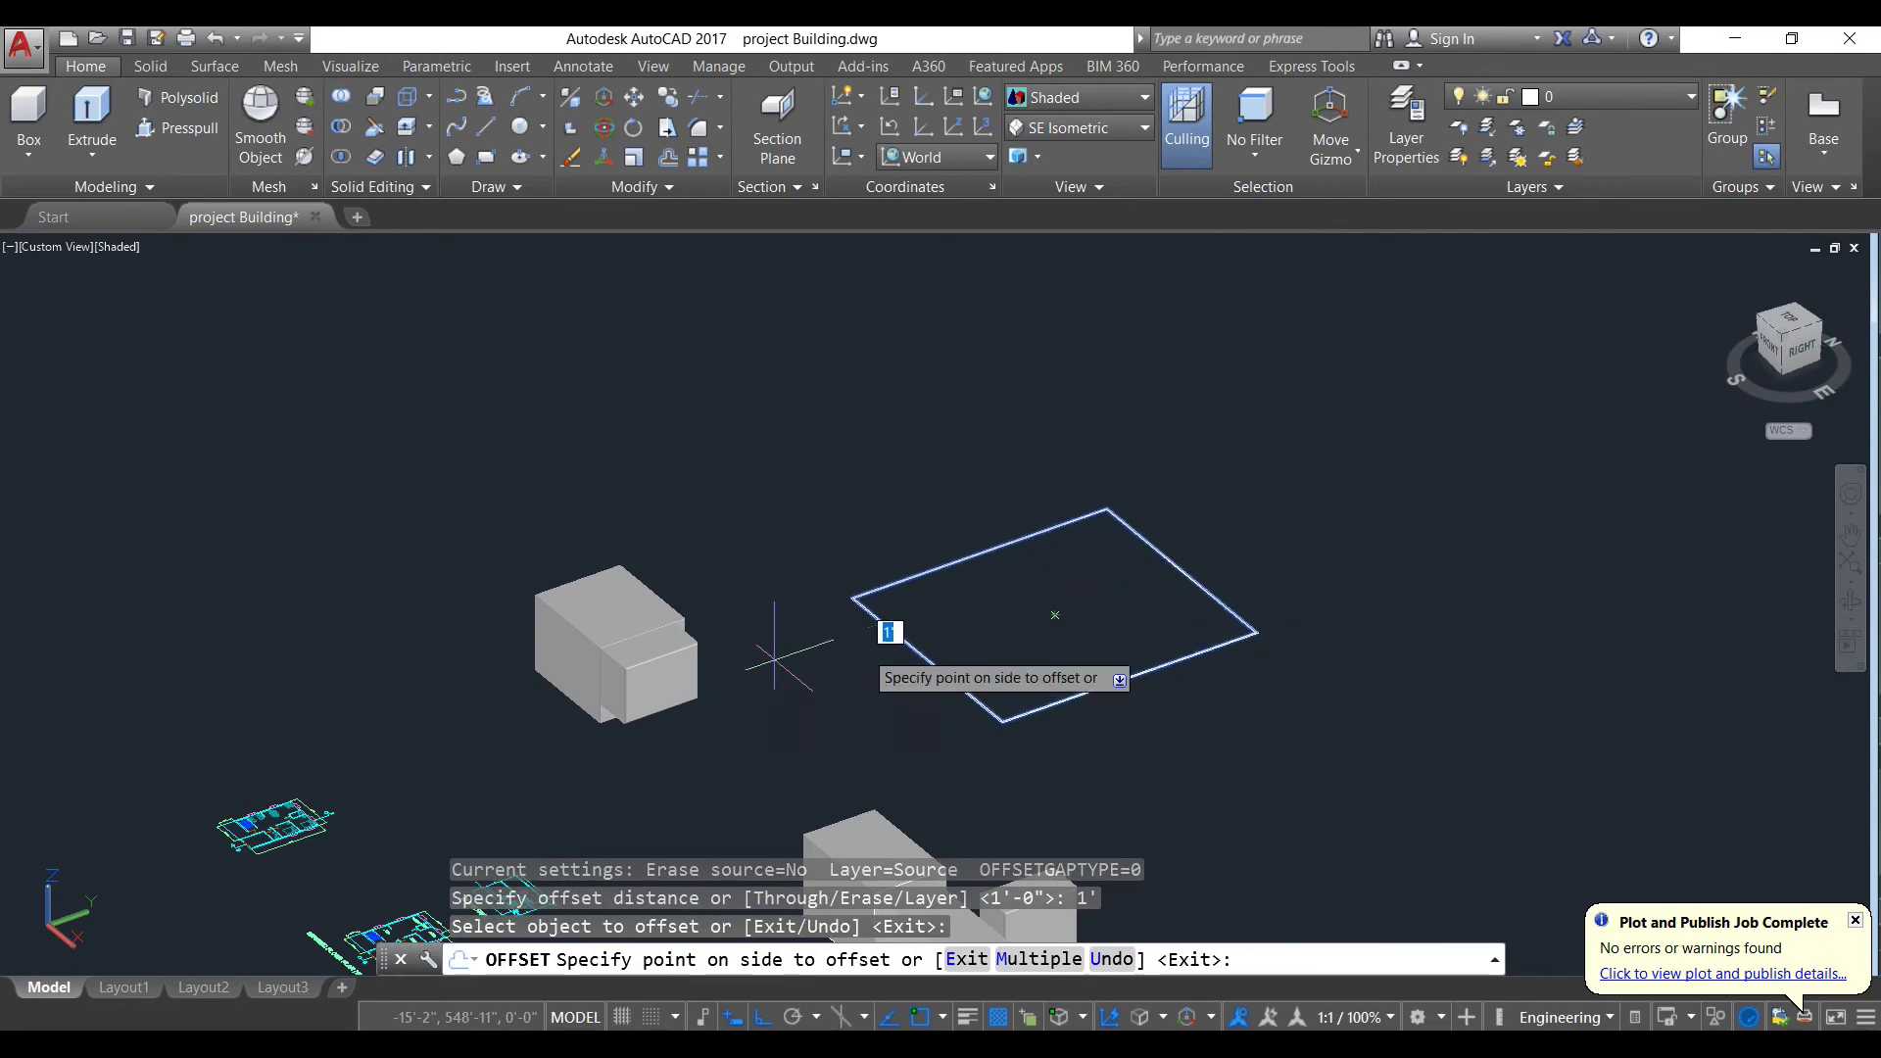
key("Escape")
scroll(895, 640, "up", 6)
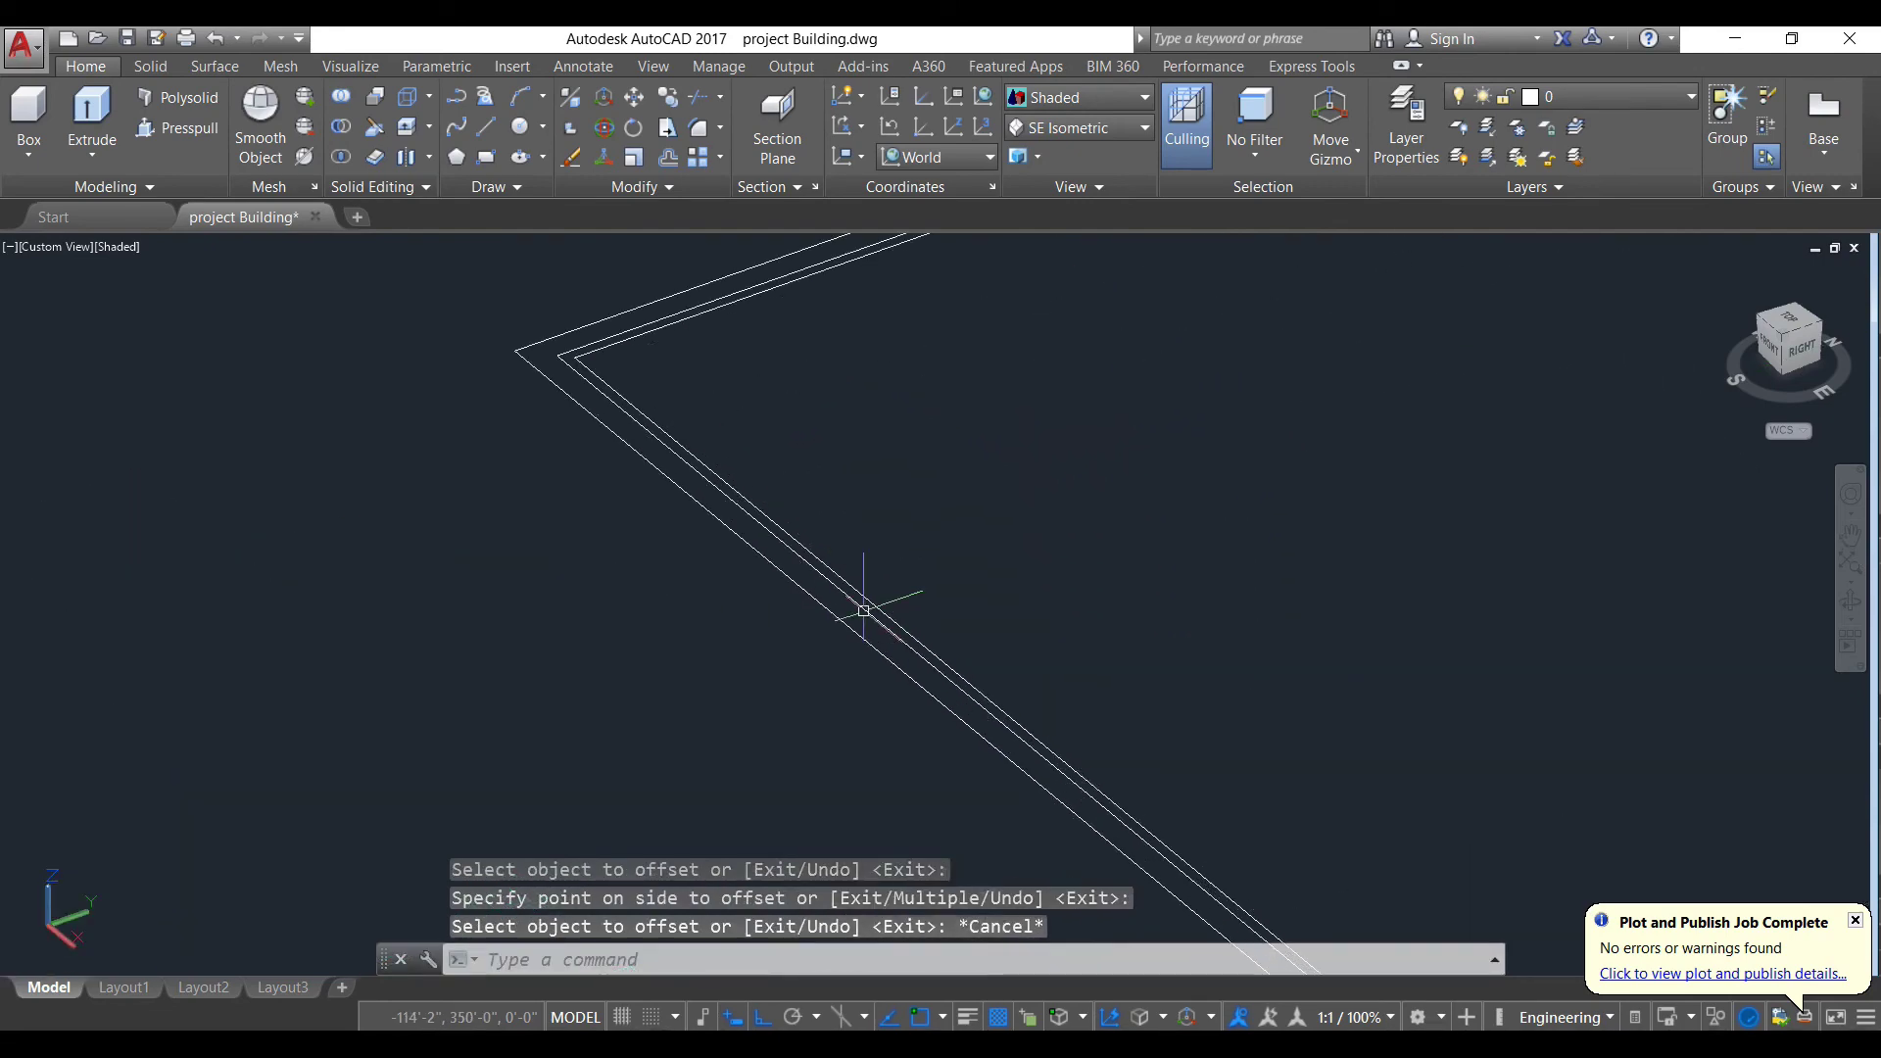
scroll(860, 608, "down", 2)
middle_click_drag(976, 569, 491, 546)
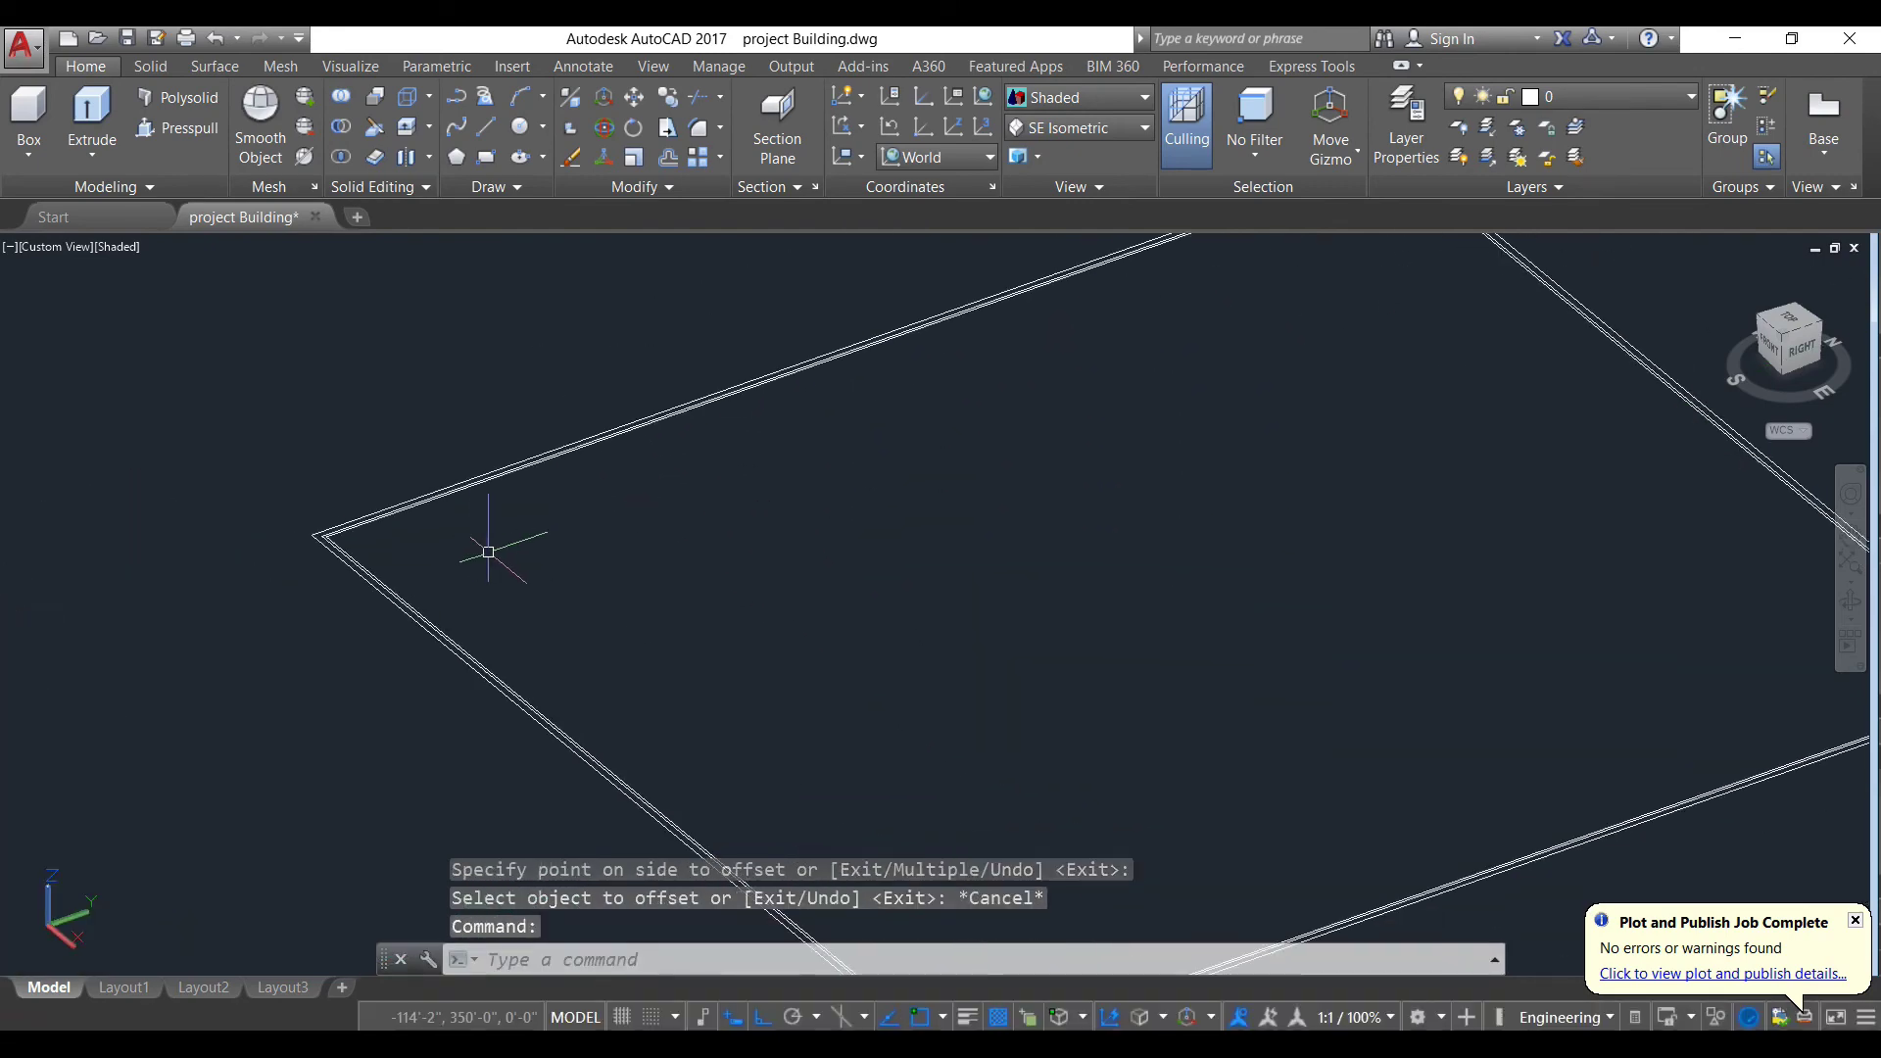
scroll(519, 568, "down", 2)
scroll(640, 588, "down", 2)
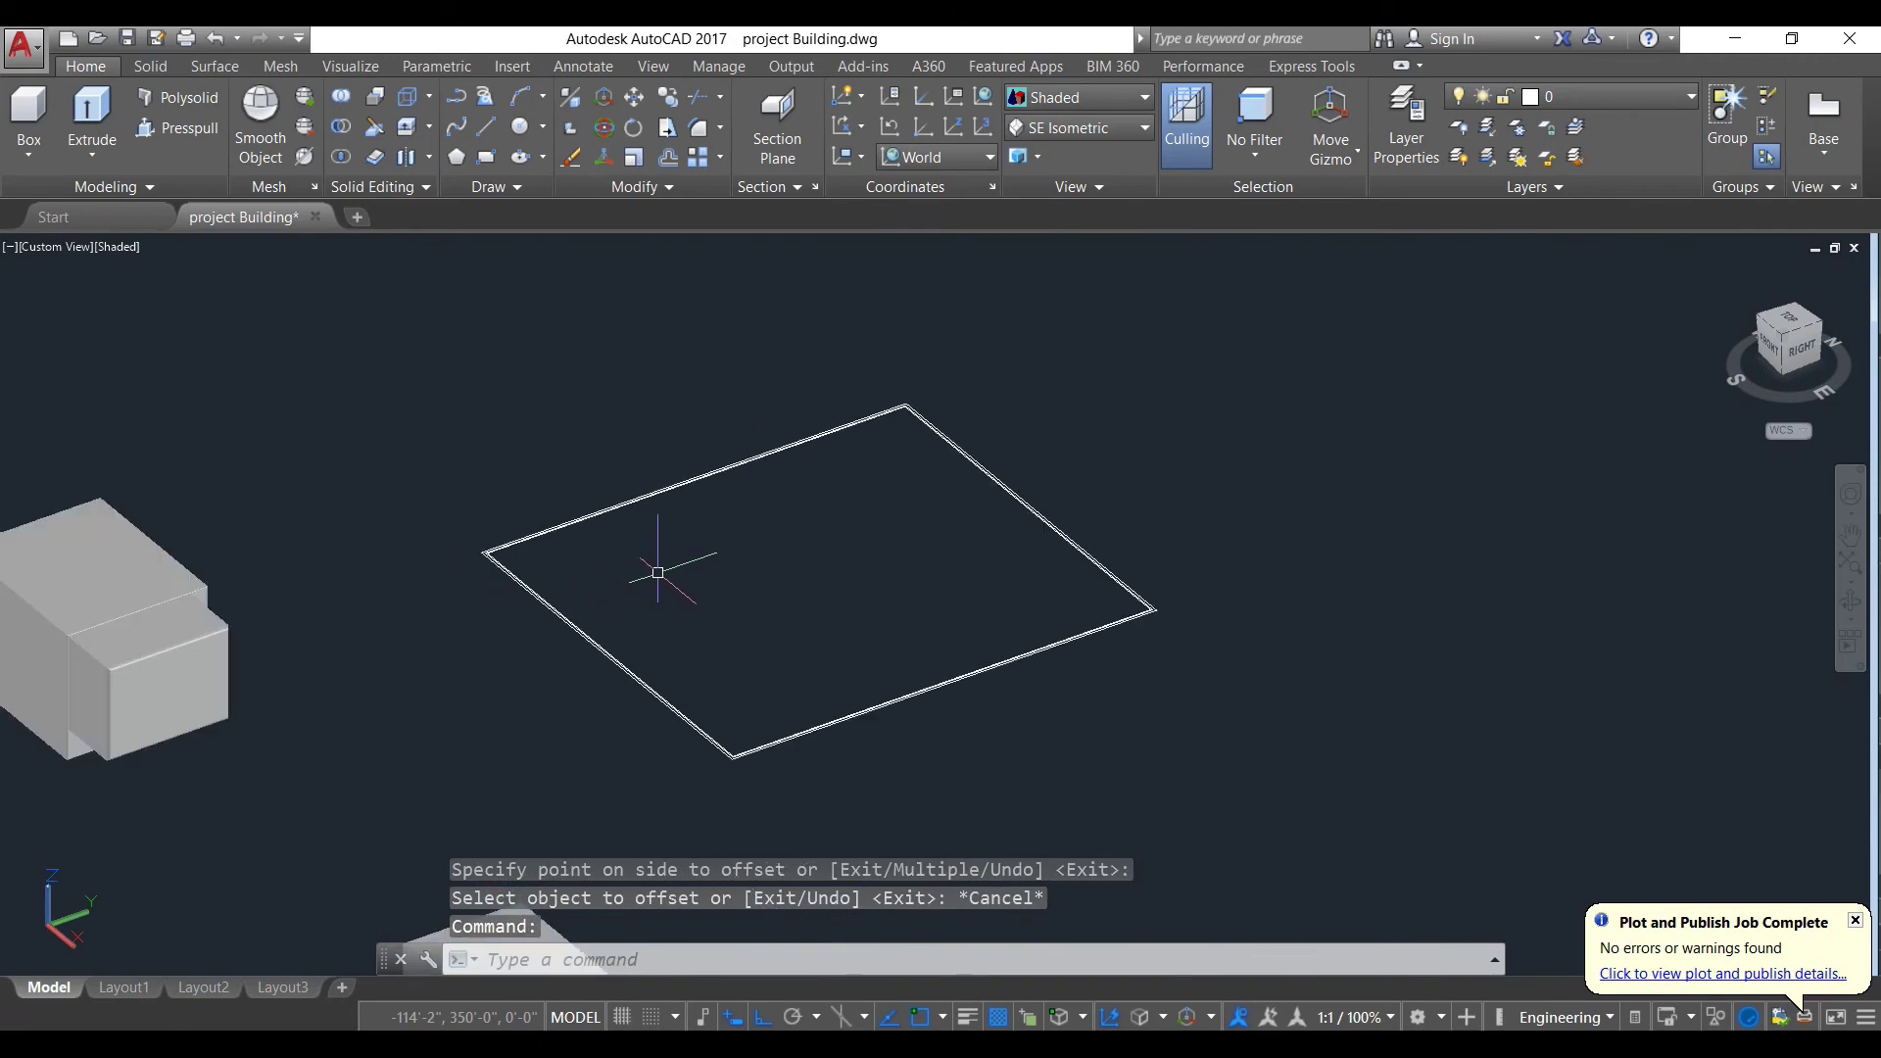
Step: Undo the 1' offsets and the preceding UCS and view changes step by step, returning to the World UCS
type("u")
key("Return")
type("u")
key("Return")
type("u")
key("Return")
type("u")
key("Return")
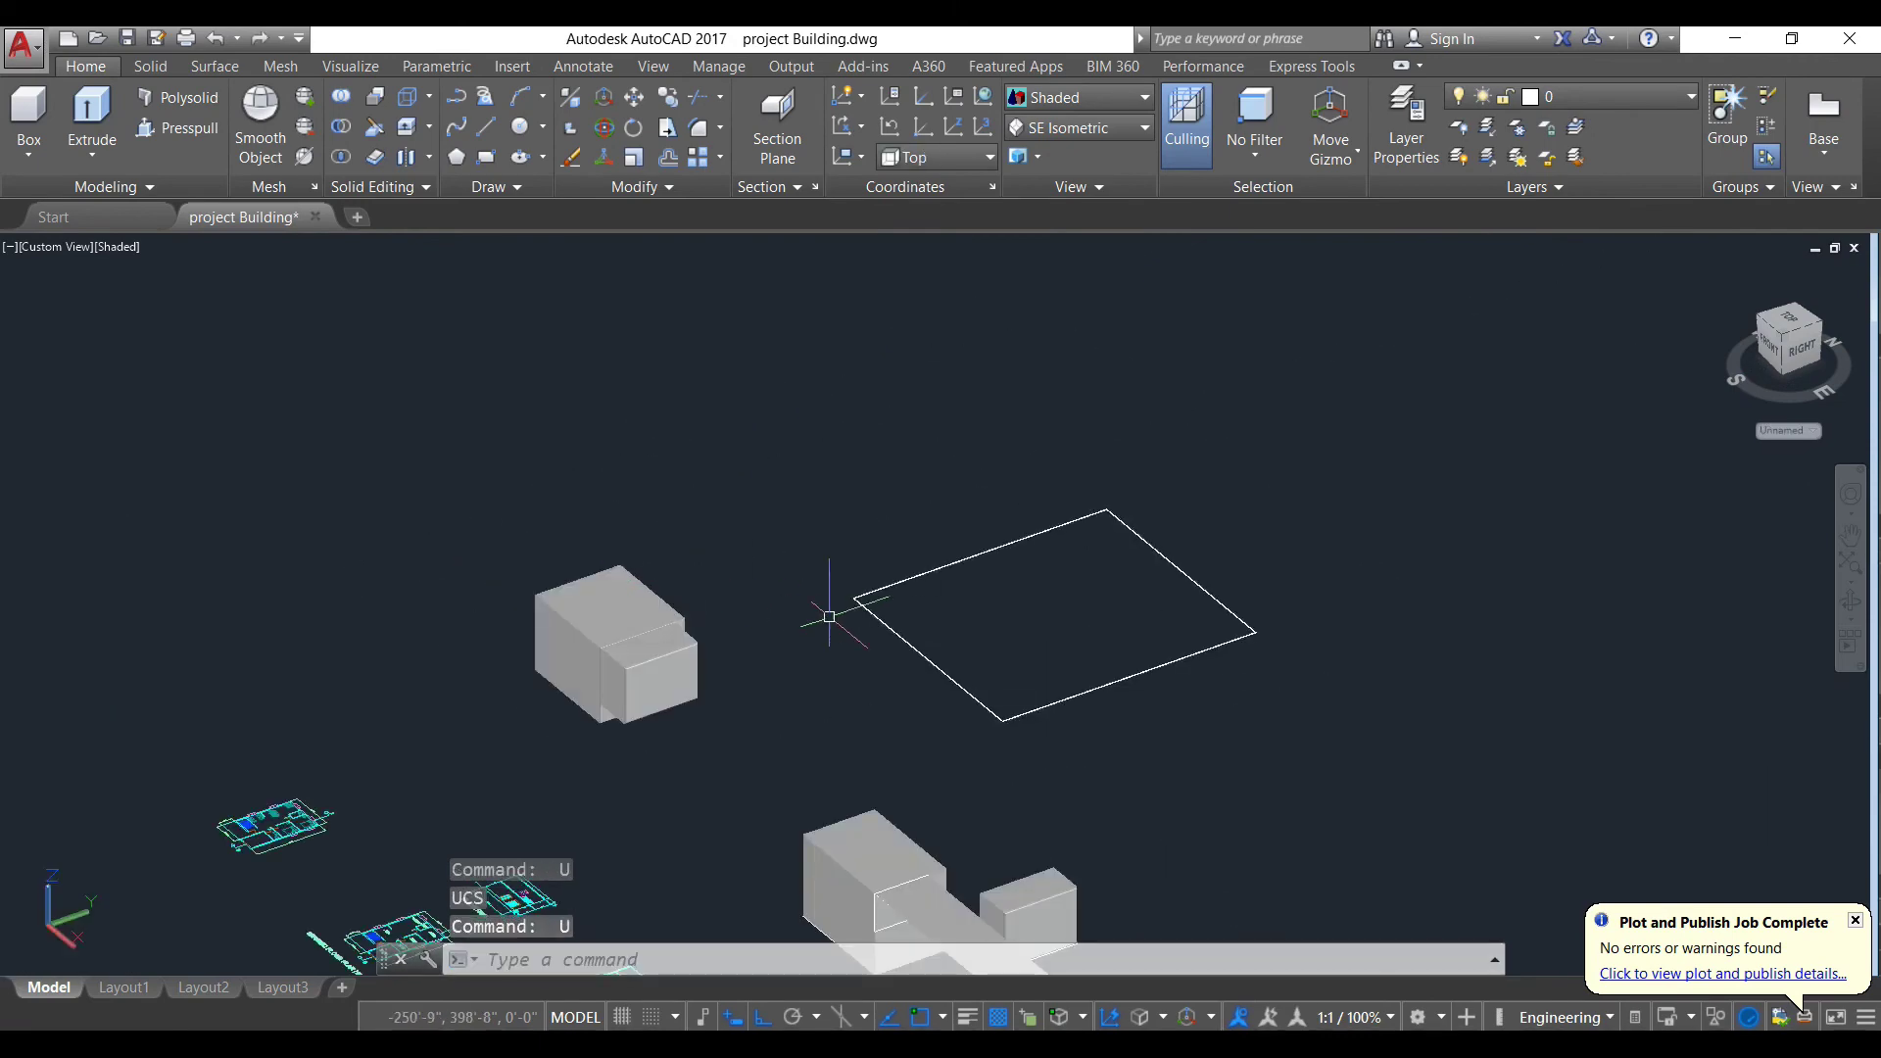
type("u")
key("Return")
type("u")
key("Return")
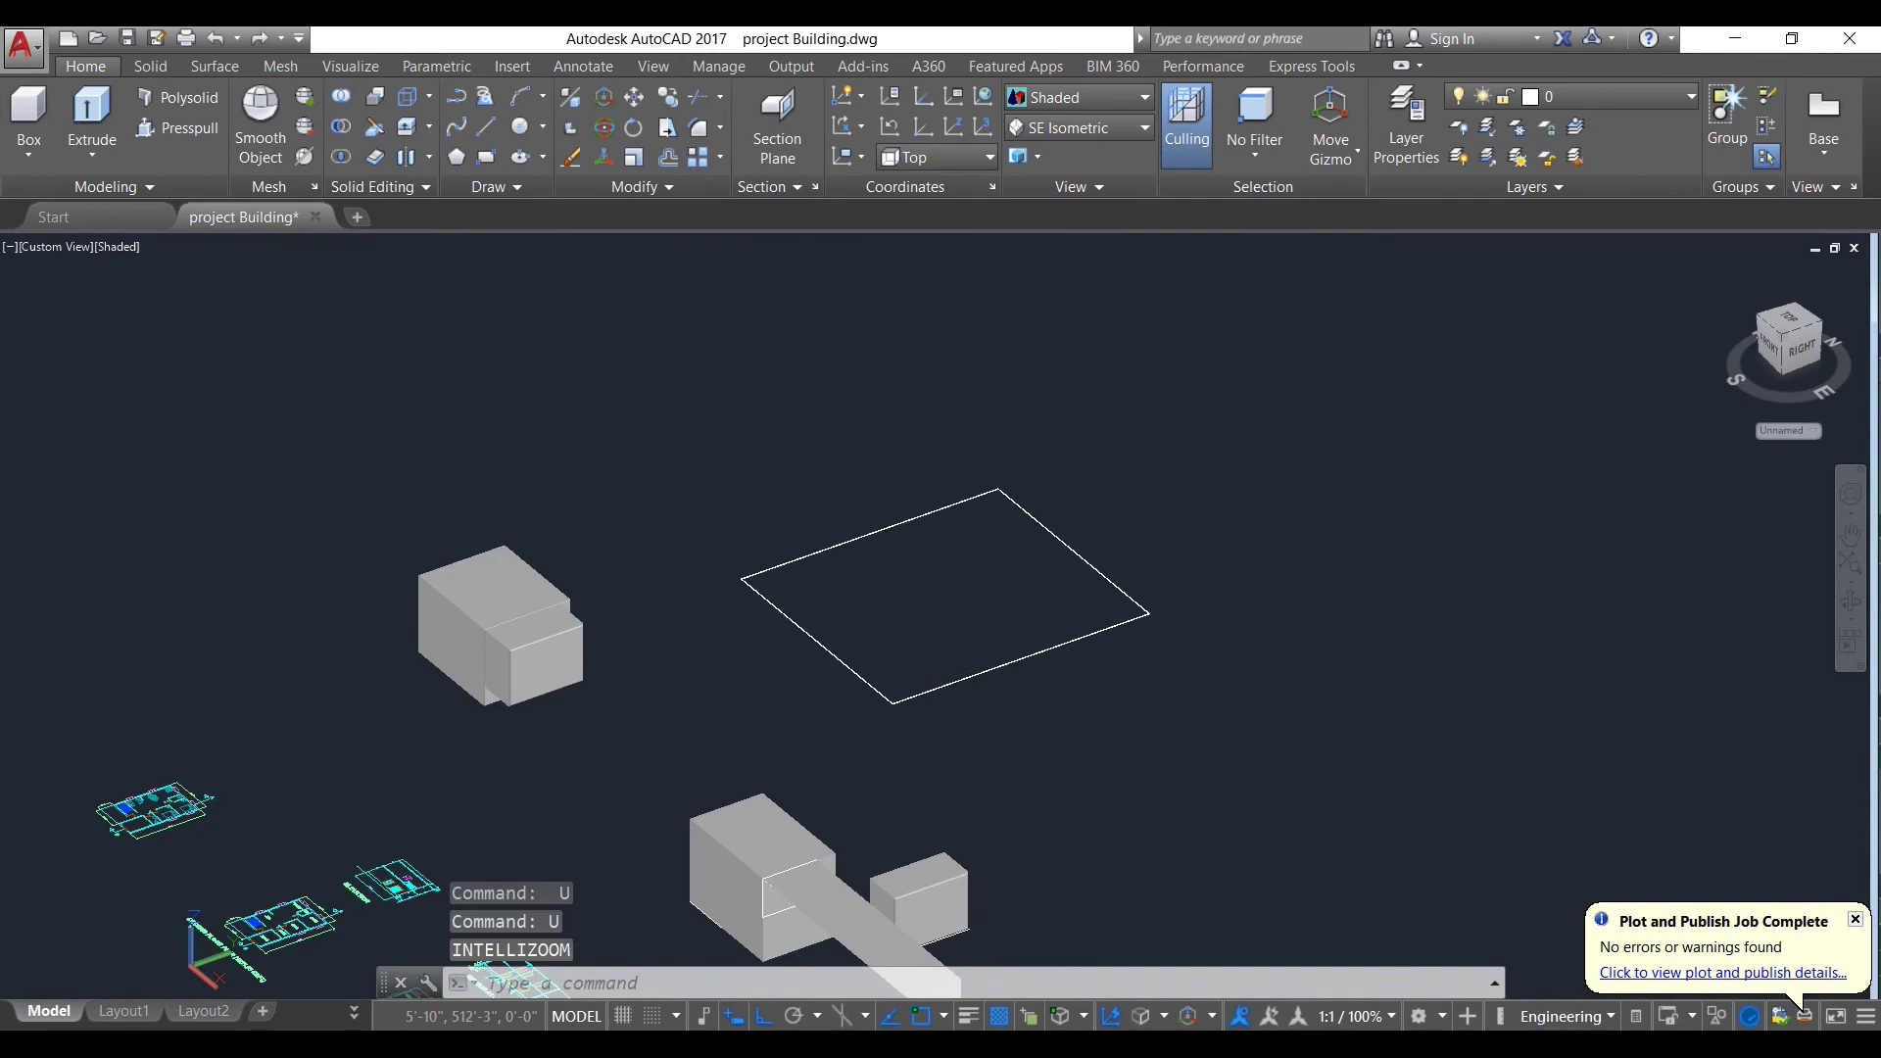
type("u")
key("Return")
type("u")
key("Return")
type("u")
key("Return")
type("uu")
key("Return")
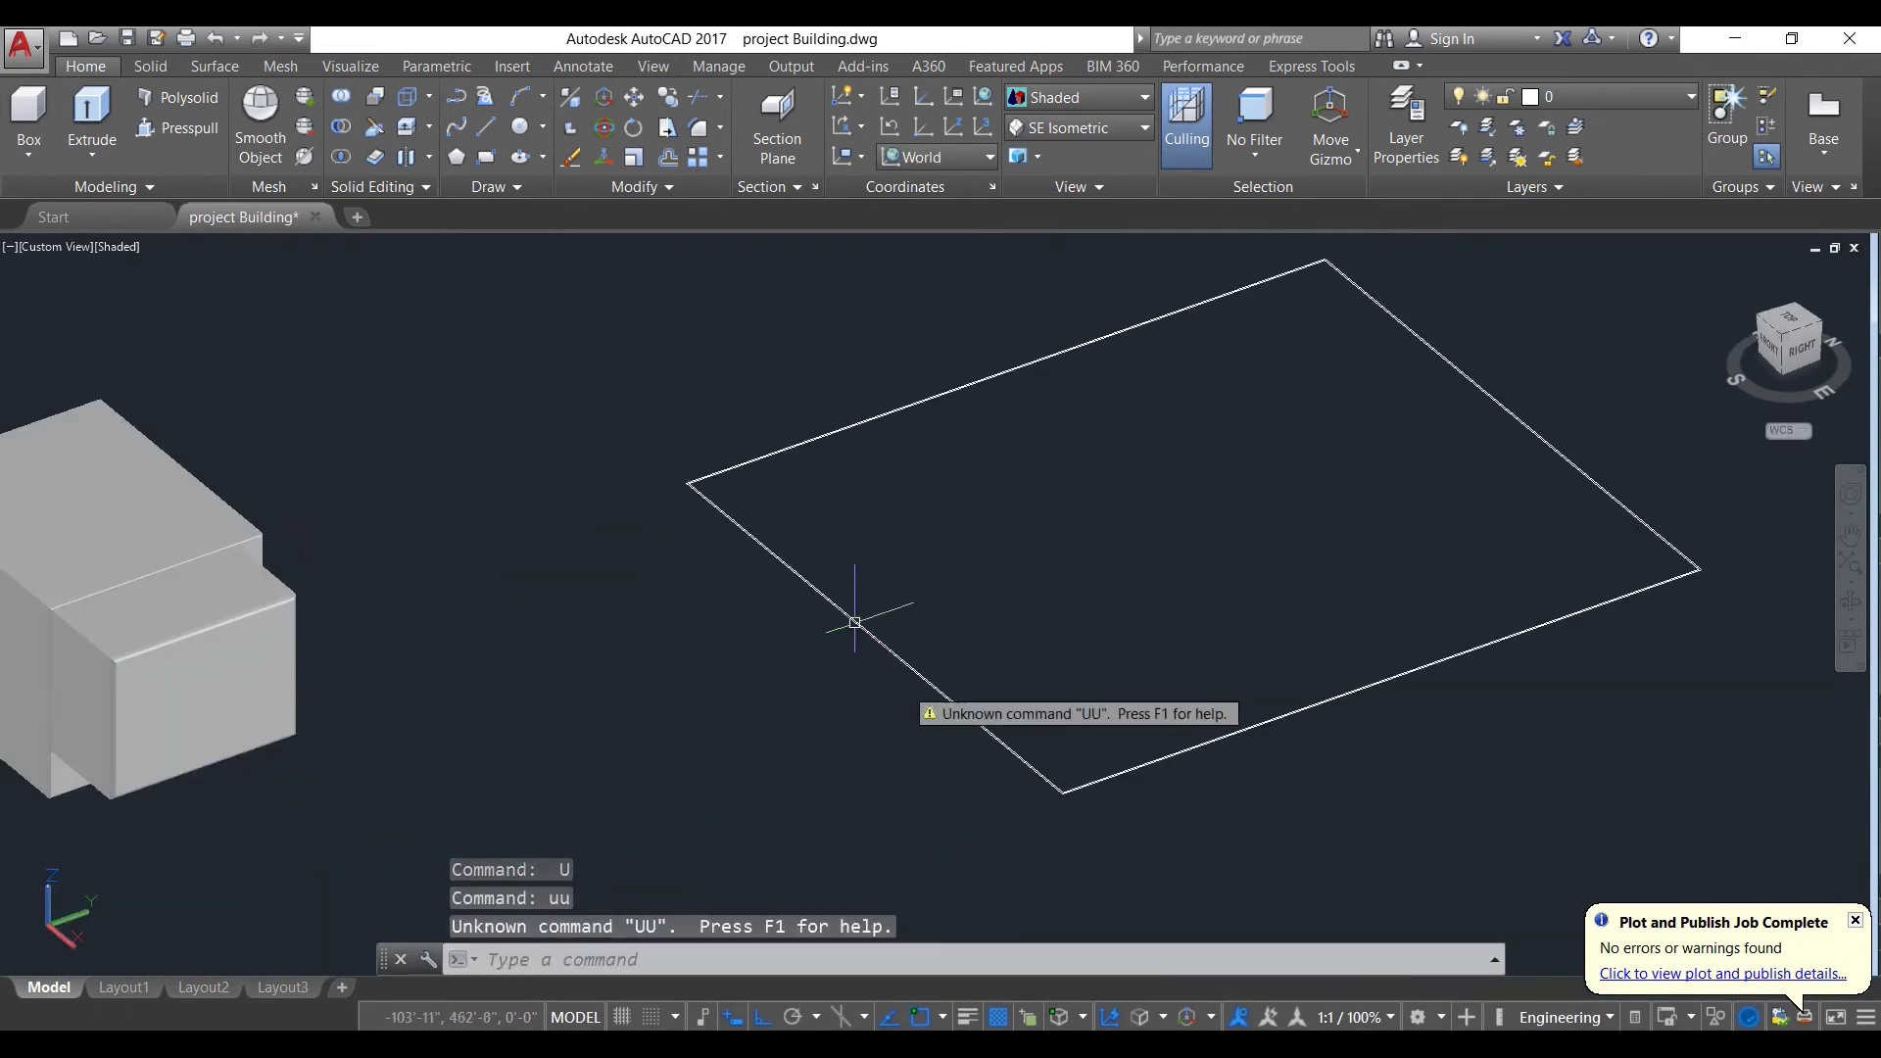
Step: Erase both remaining nested rectangles beside the united solid
left_click(1218, 790)
left_click(693, 402)
type("e")
key("Return")
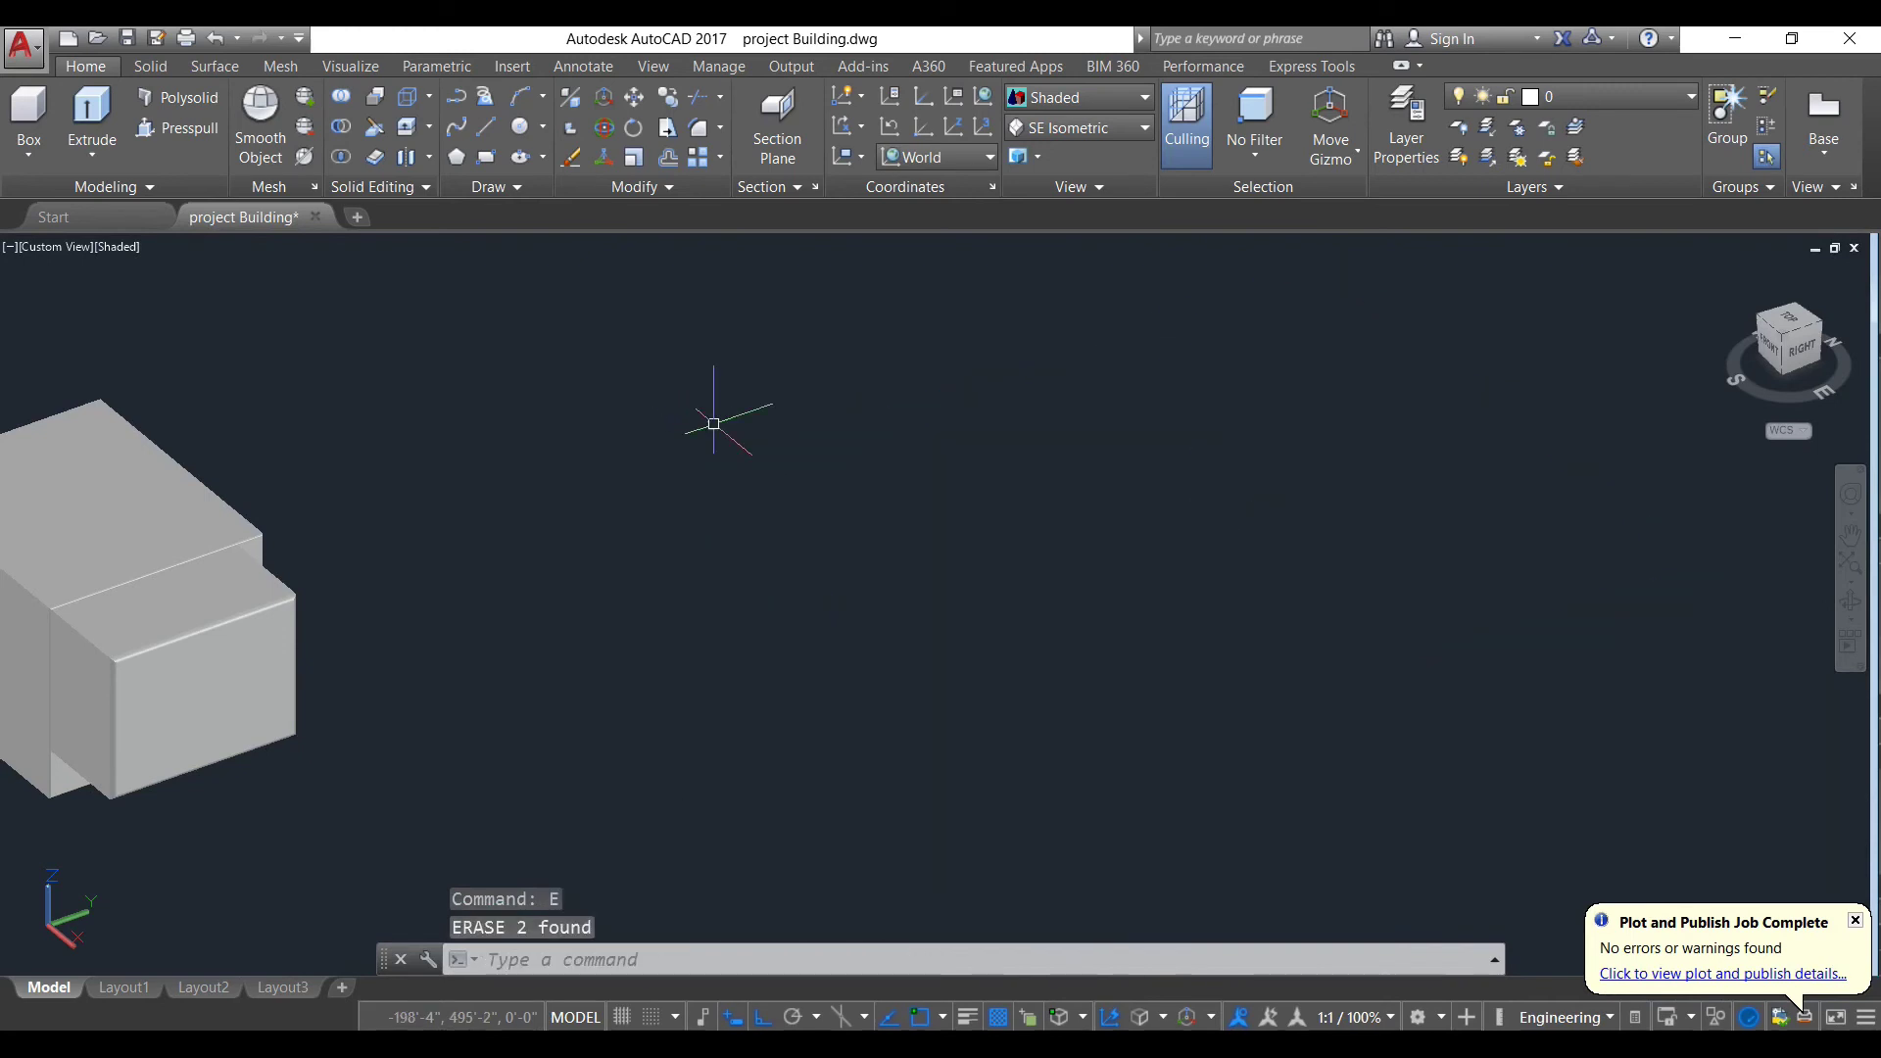
Step: Draw a rectangle beside the united solid and a larger one of about 92' by 78' enclosing it
type("rec")
key("Return")
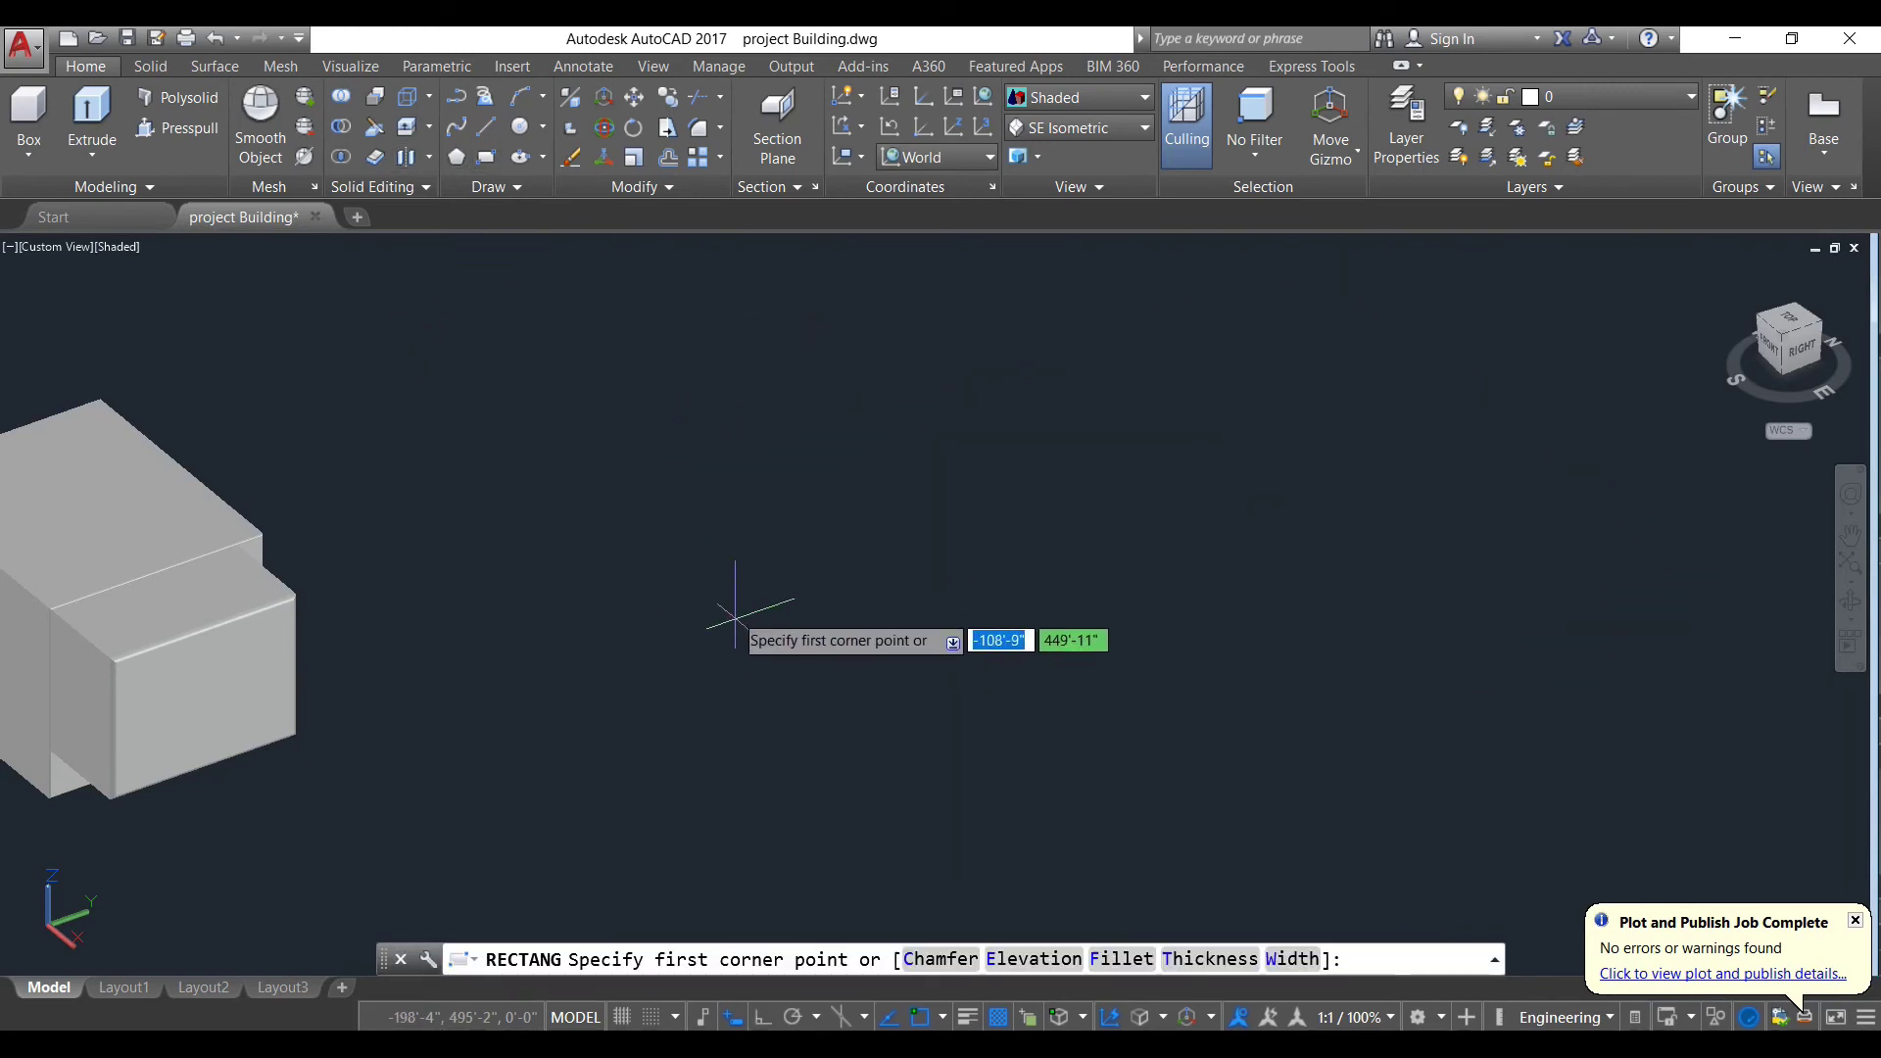
left_click(720, 592)
left_click(1078, 622)
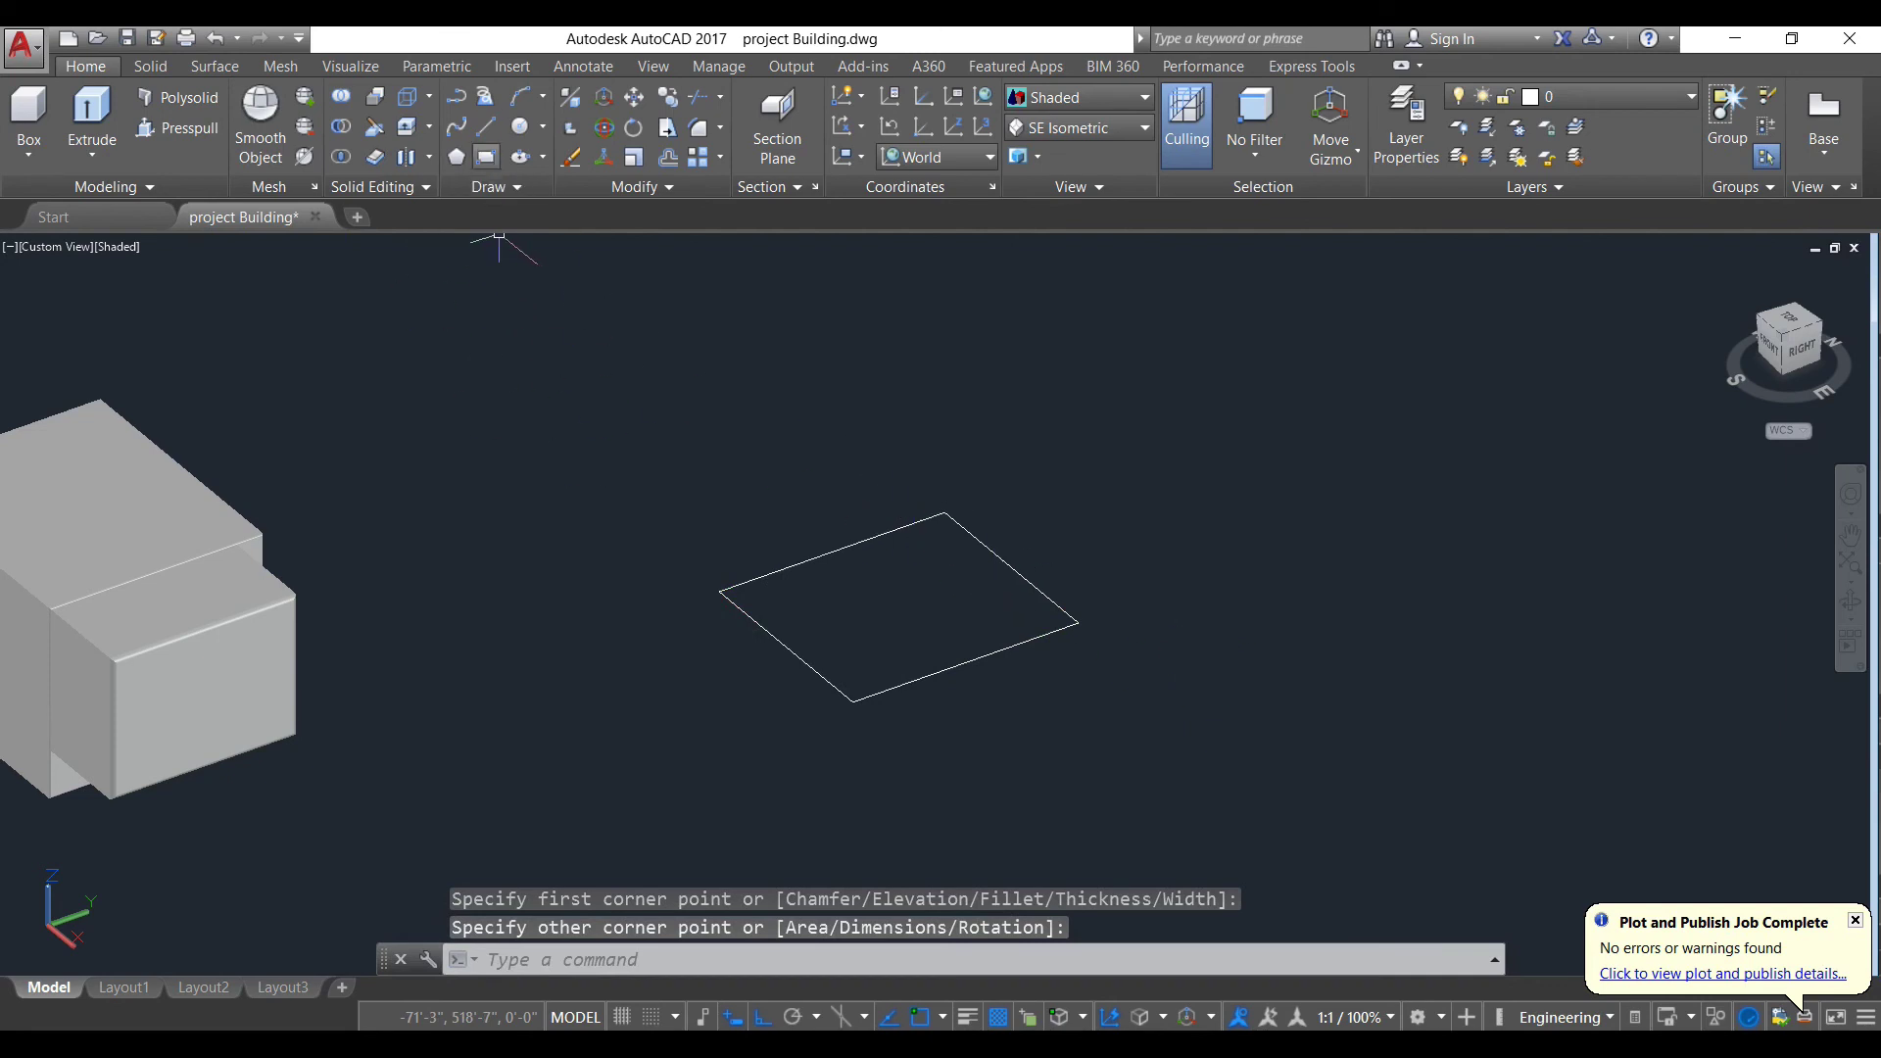
left_click(486, 157)
left_click(662, 568)
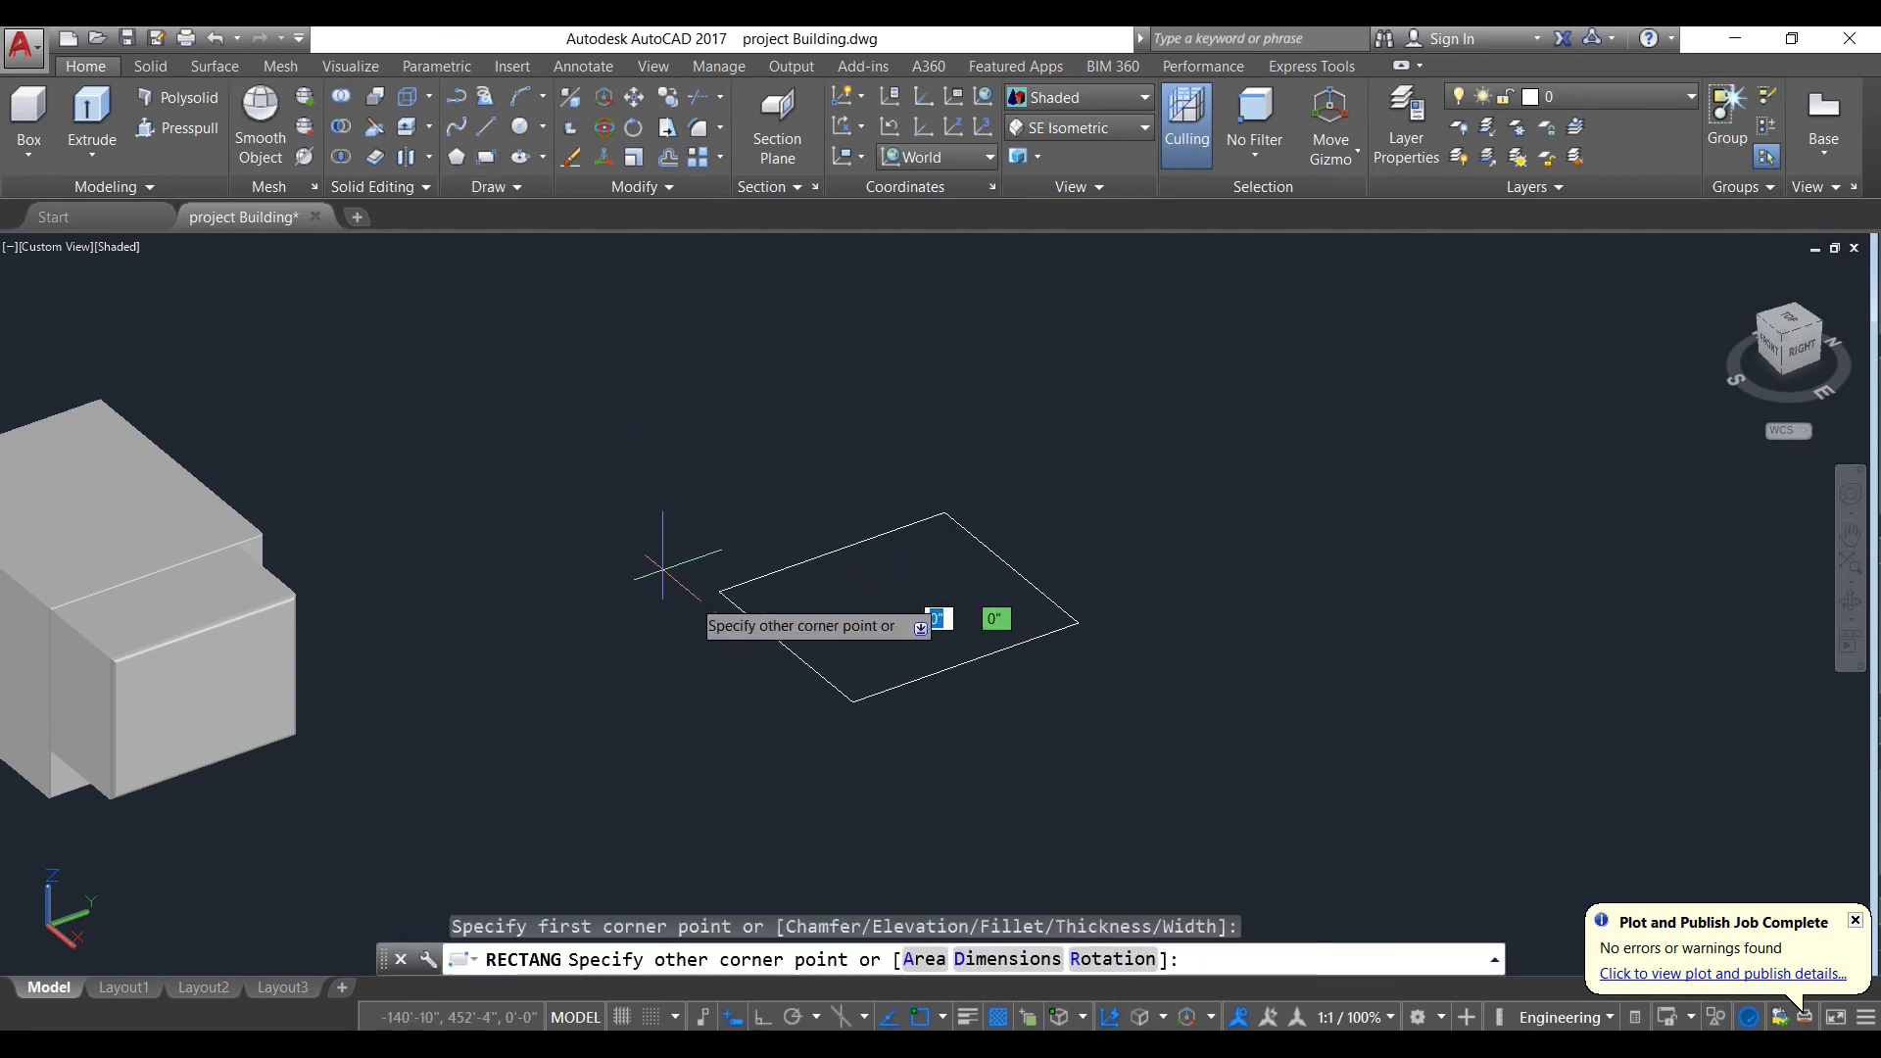
left_click(1177, 652)
key("Escape")
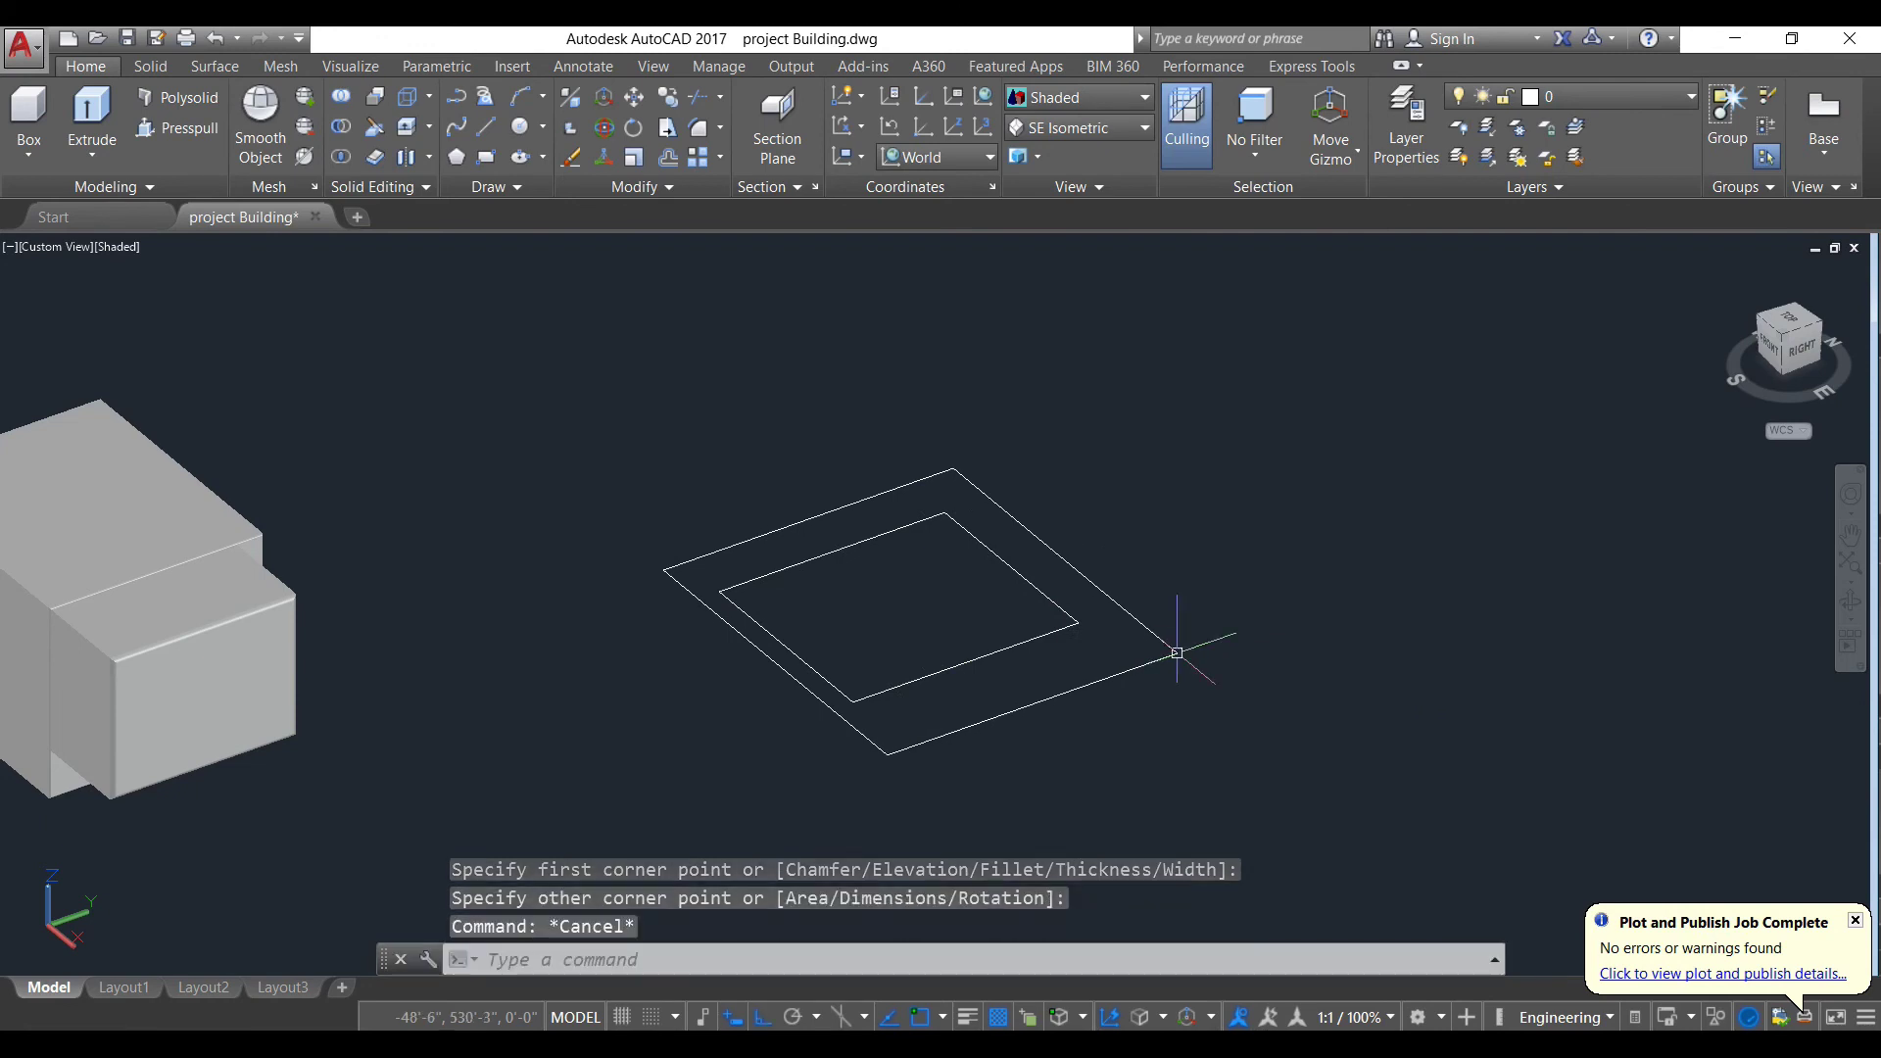
Step: Extrude the inner and outer rectangles upward together to the same height
scroll(638, 631, "down", 2)
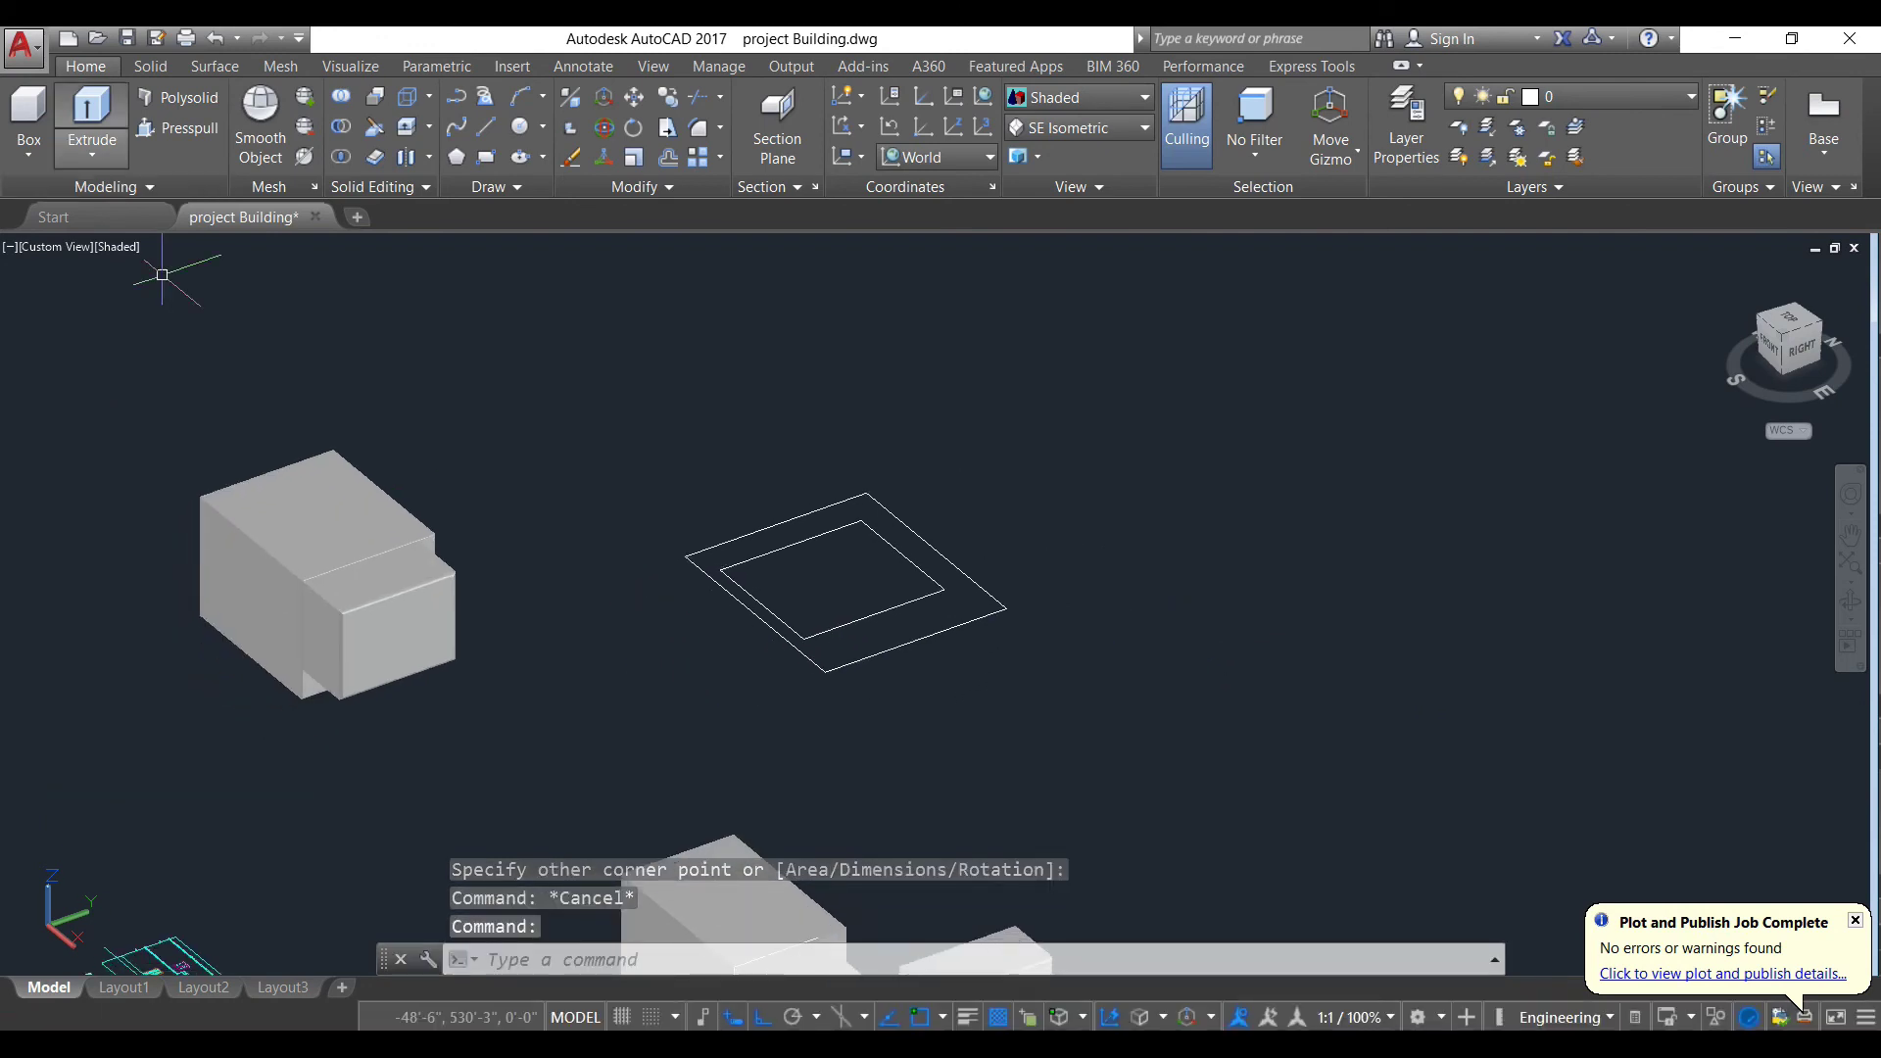
left_click(92, 115)
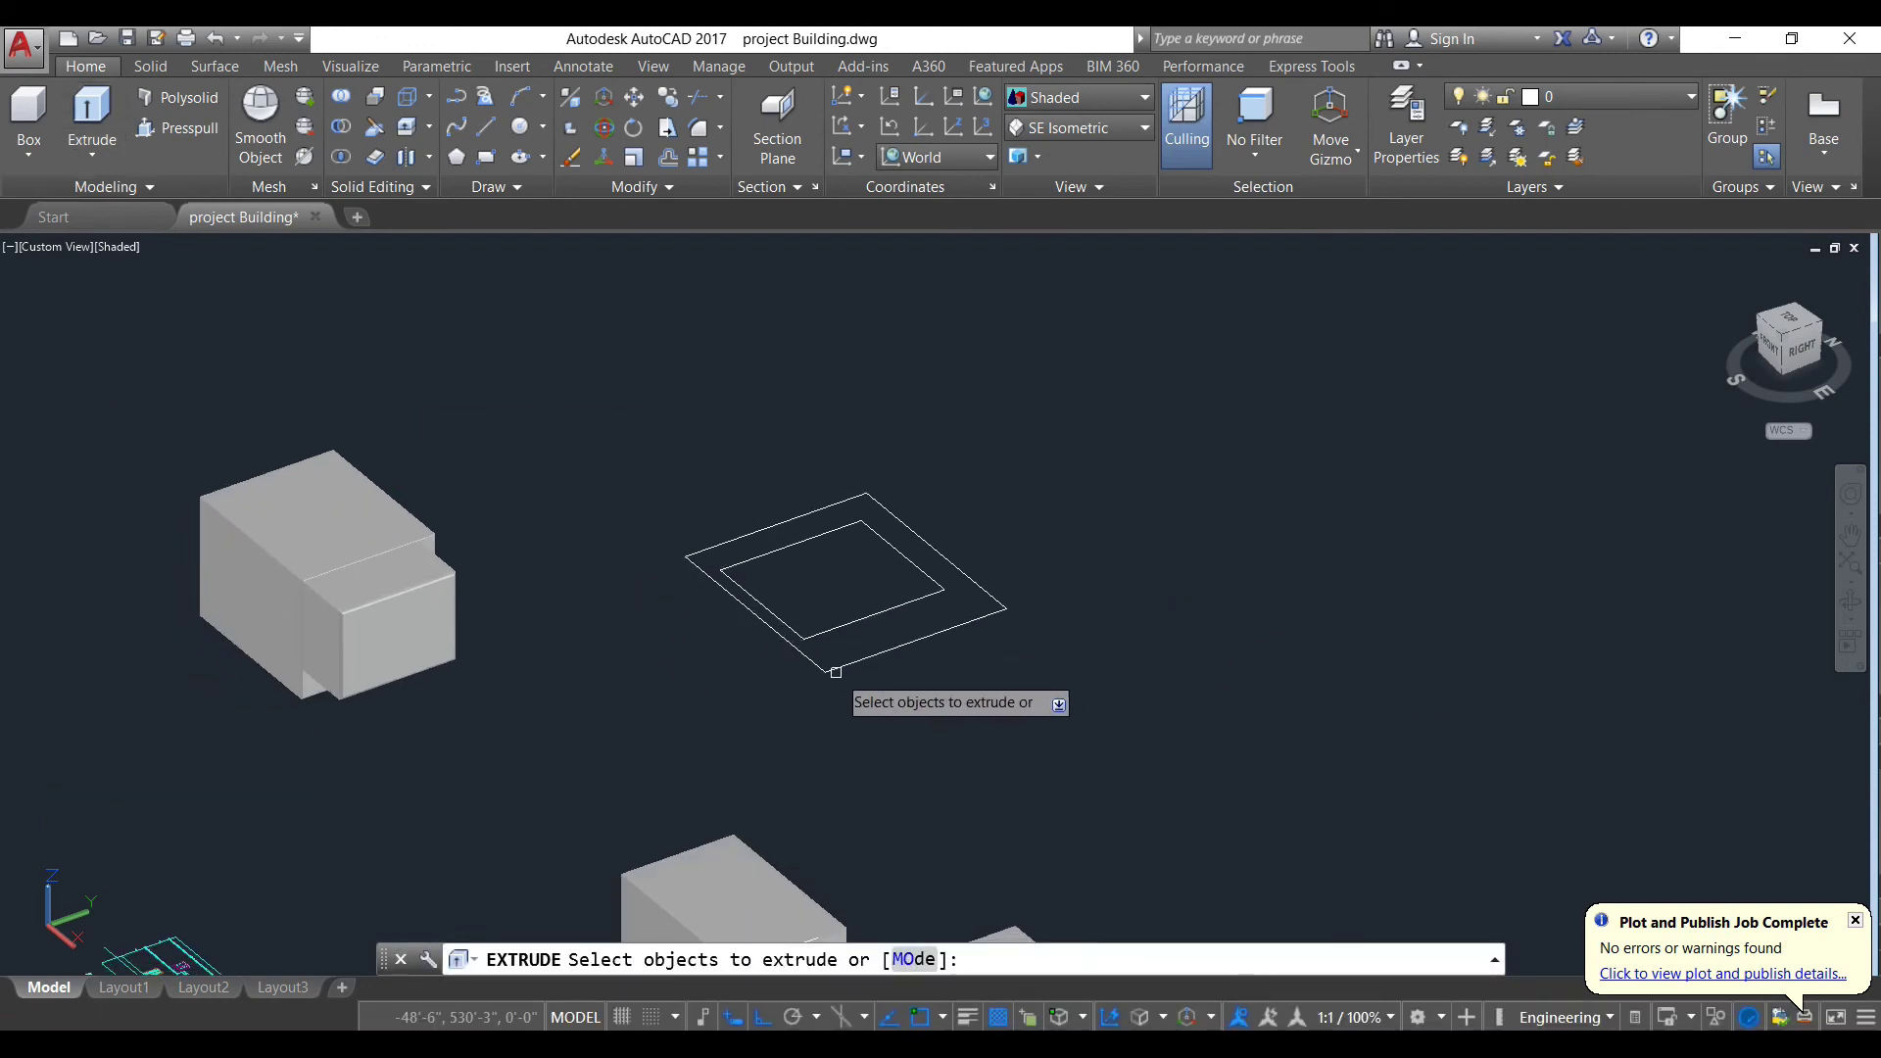
left_click(819, 639)
left_click(817, 638)
key("Return")
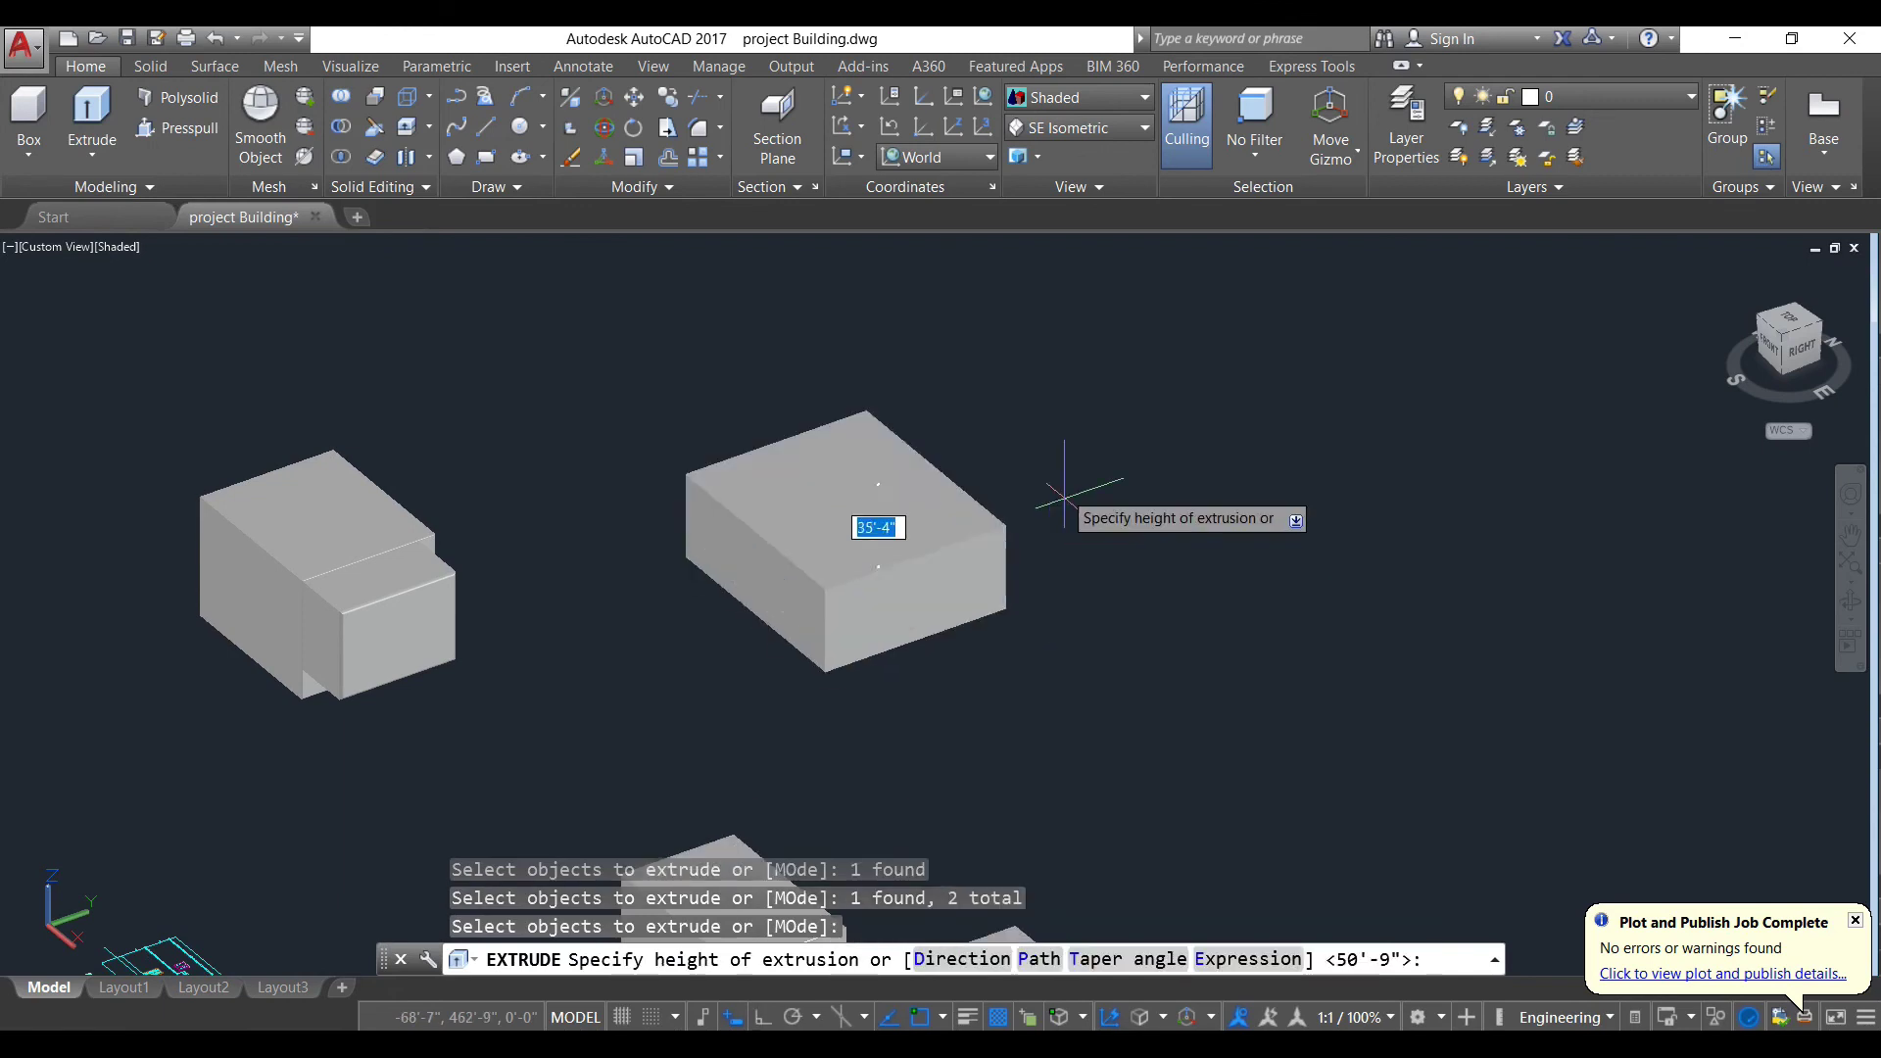
key("Return")
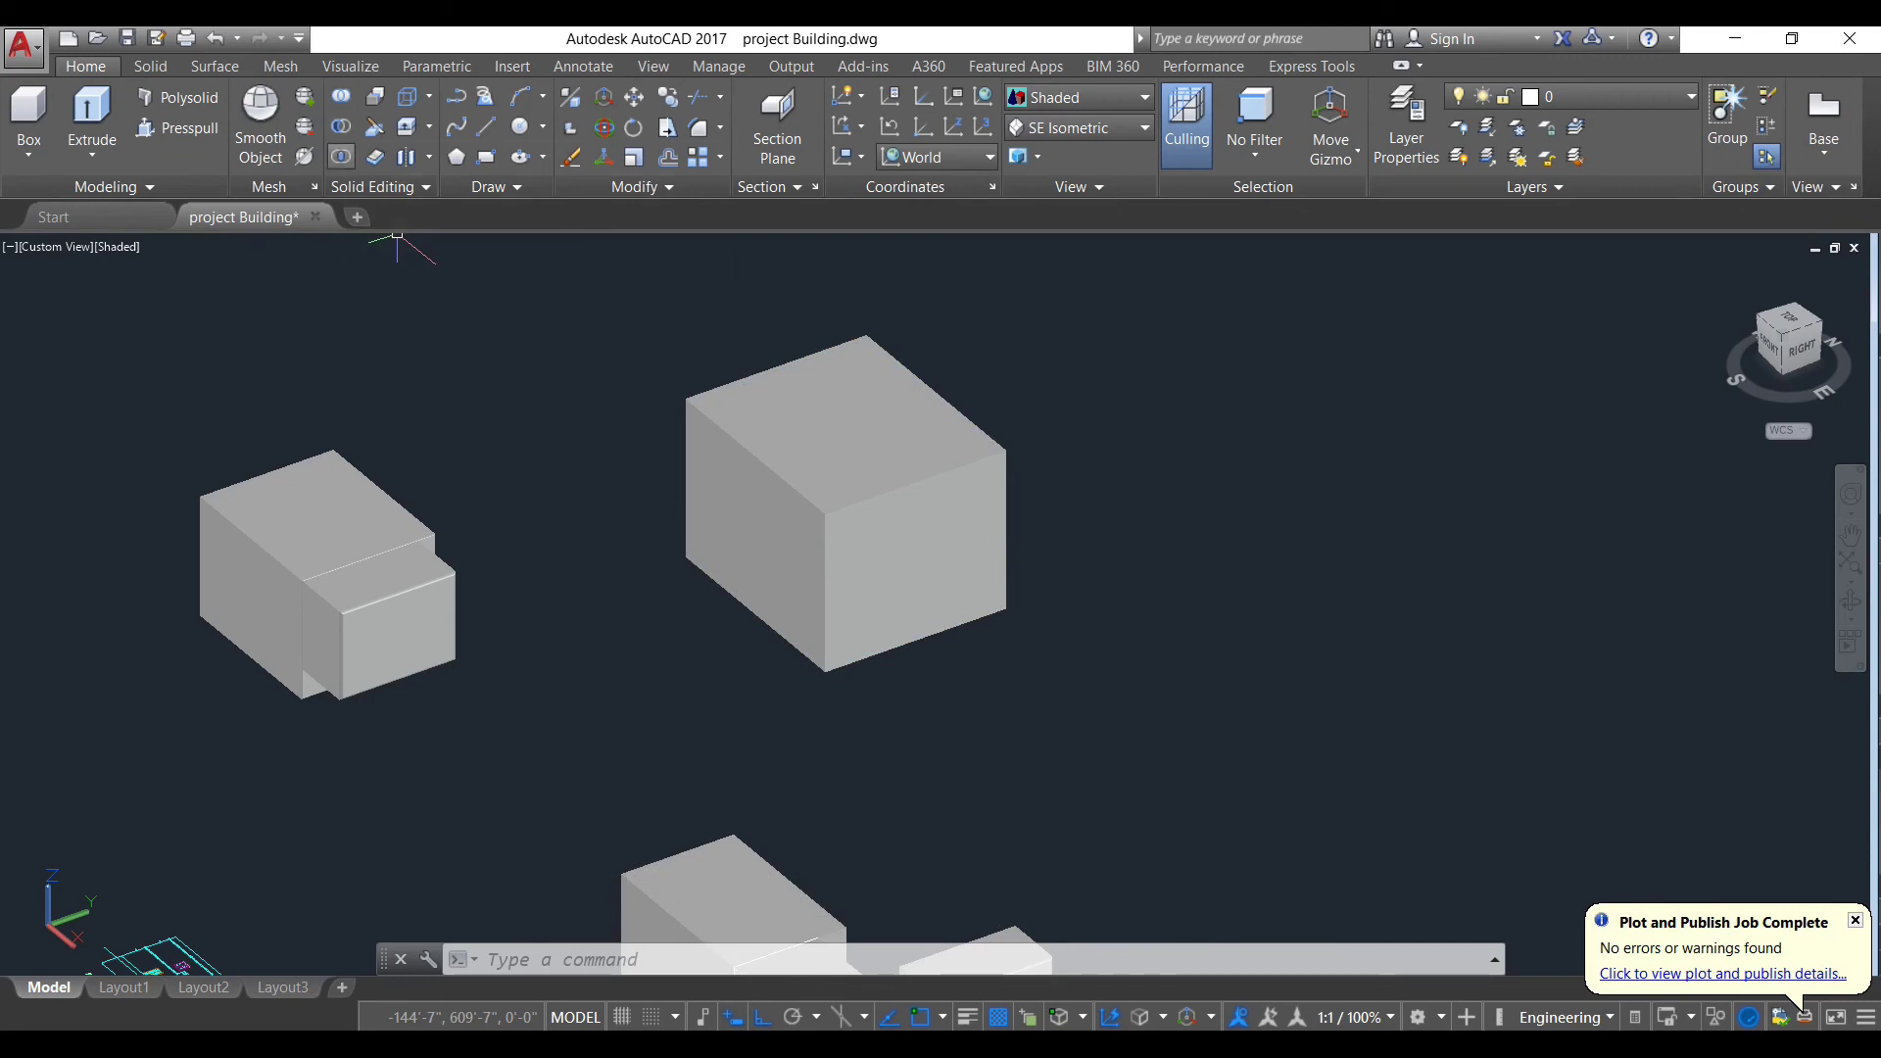
Step: Subtract the inner extruded solid from the outer block and inspect the cavity from another angle
type("b")
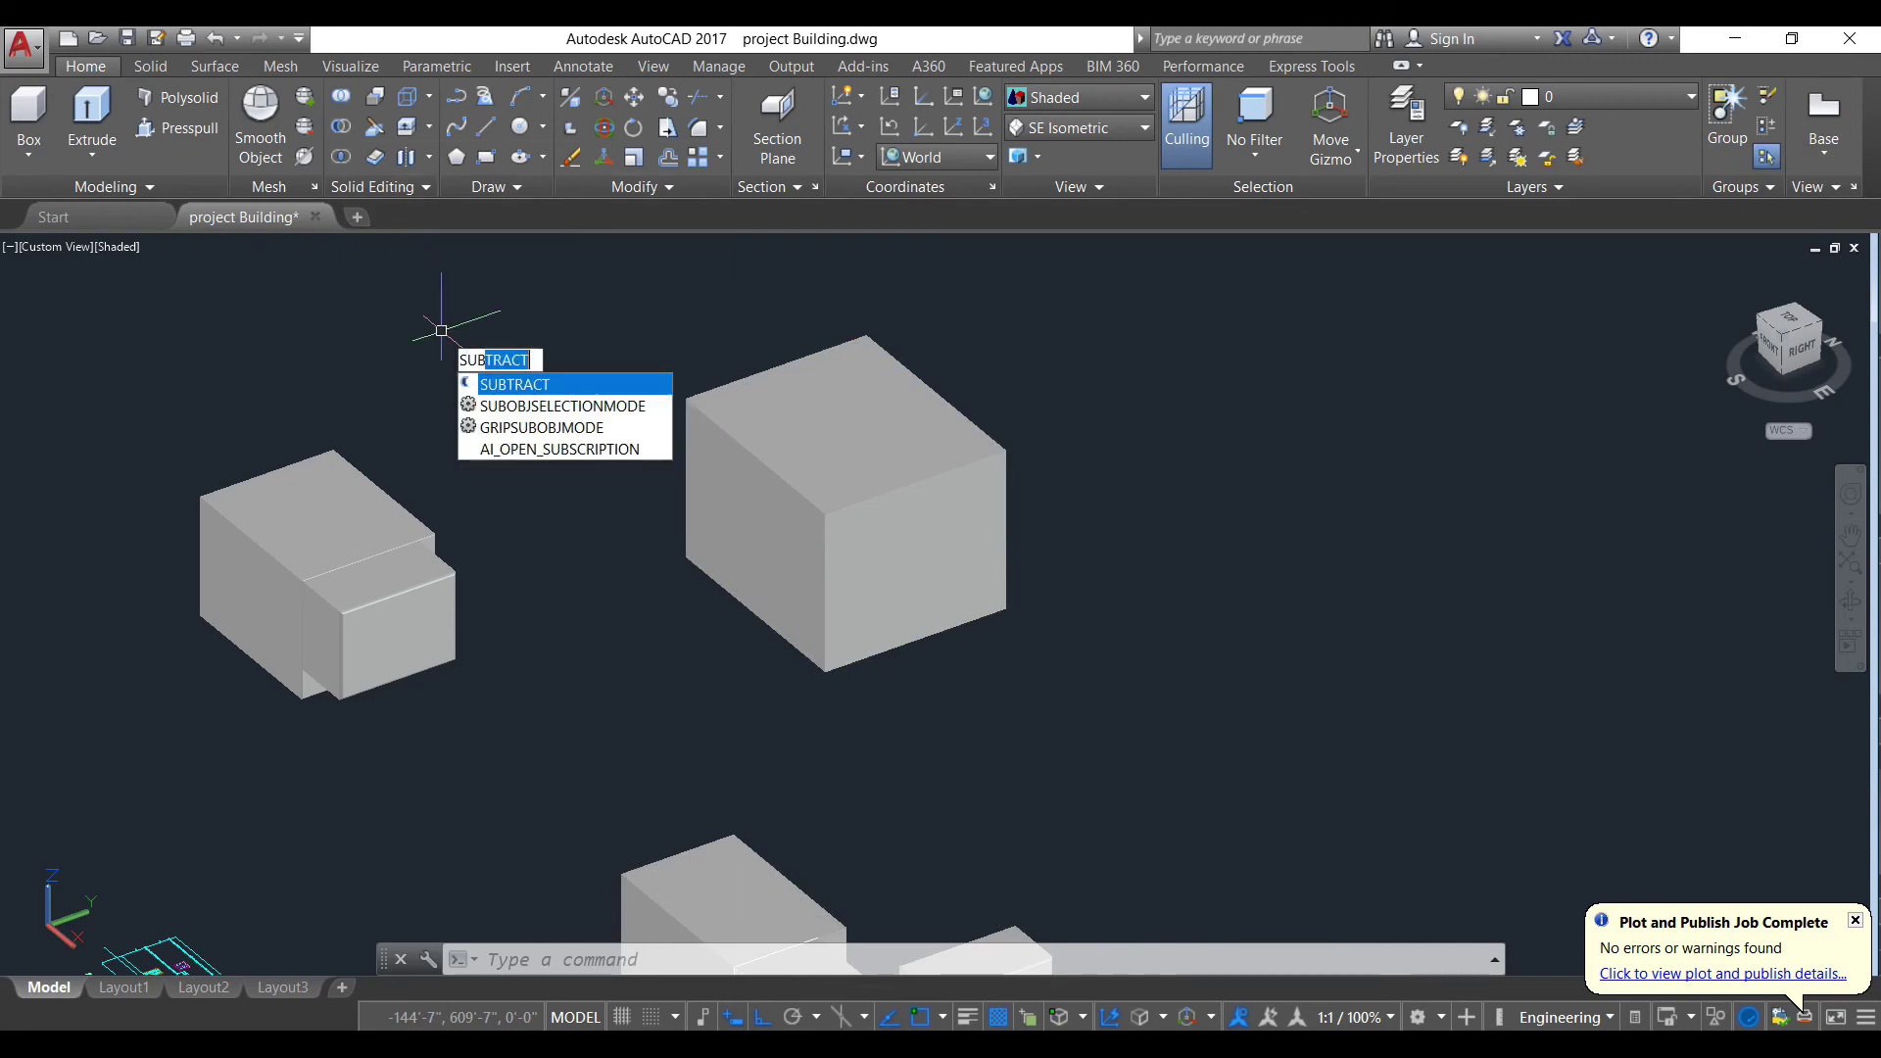
key("Return")
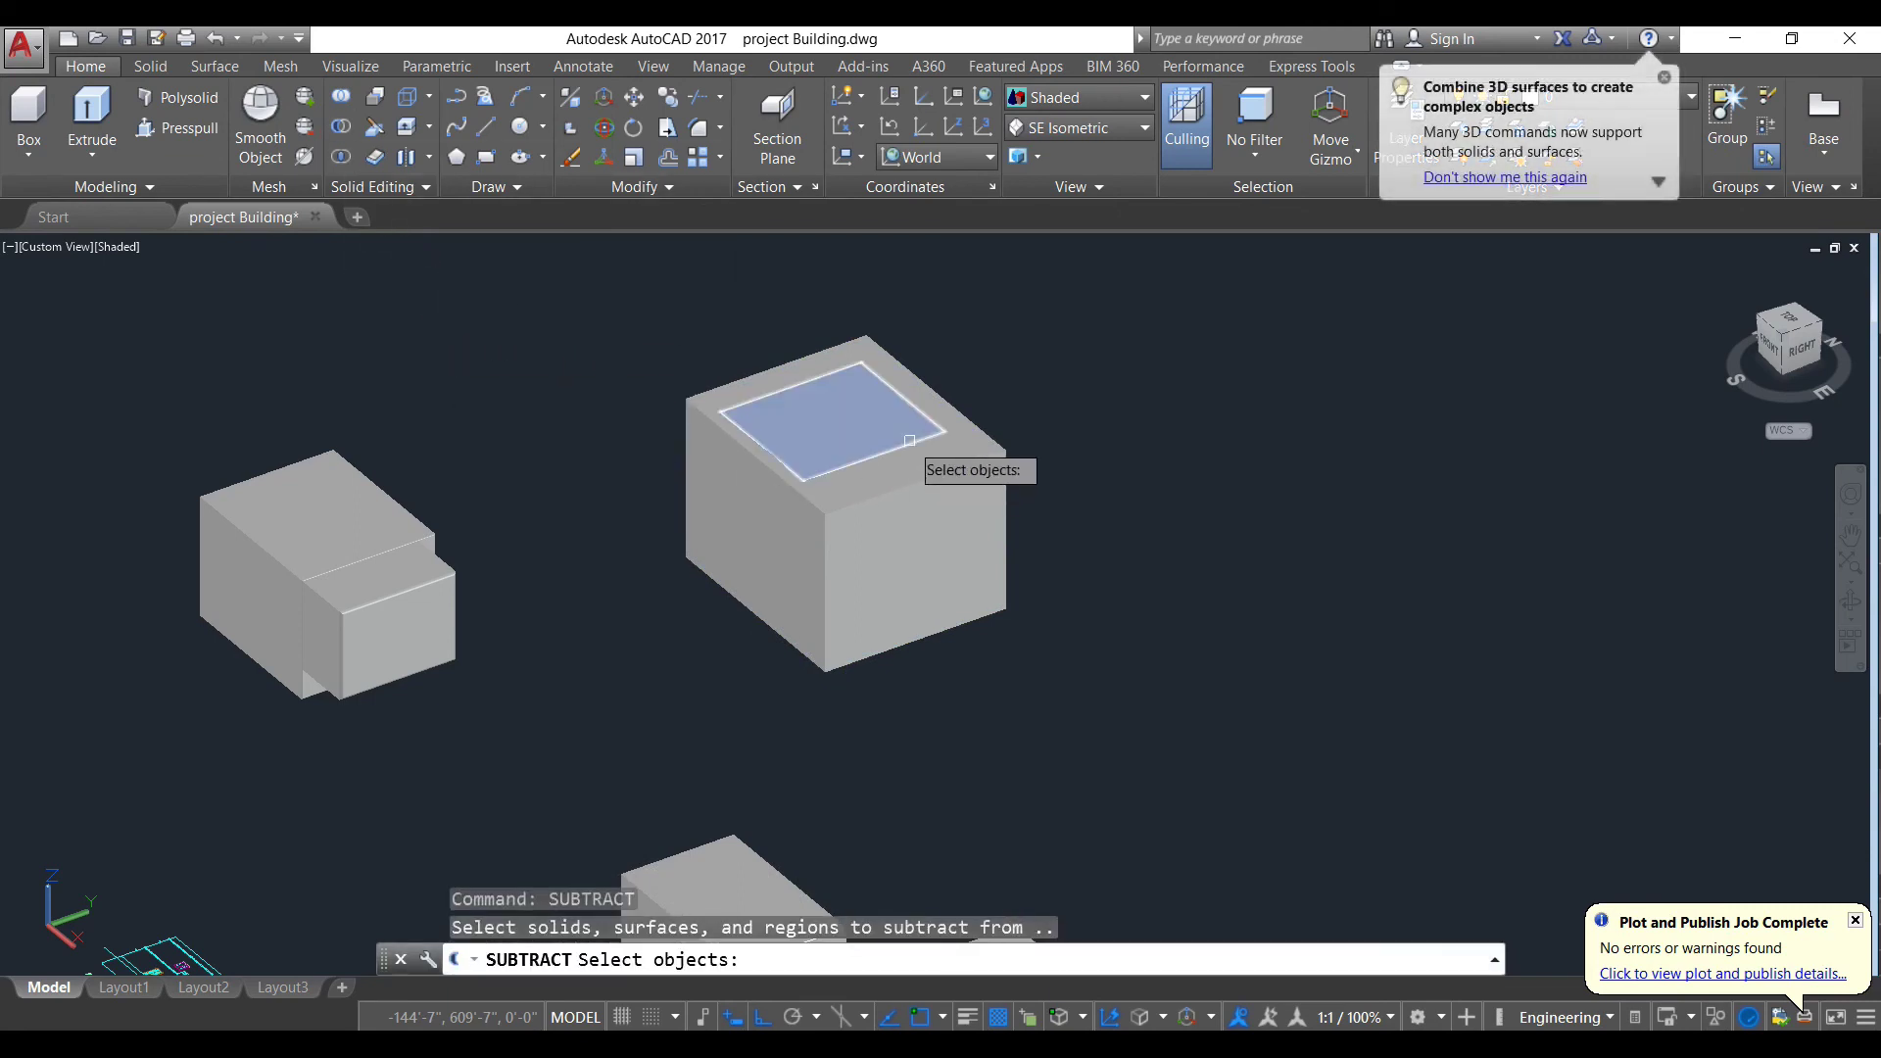
left_click(936, 475)
key("Return")
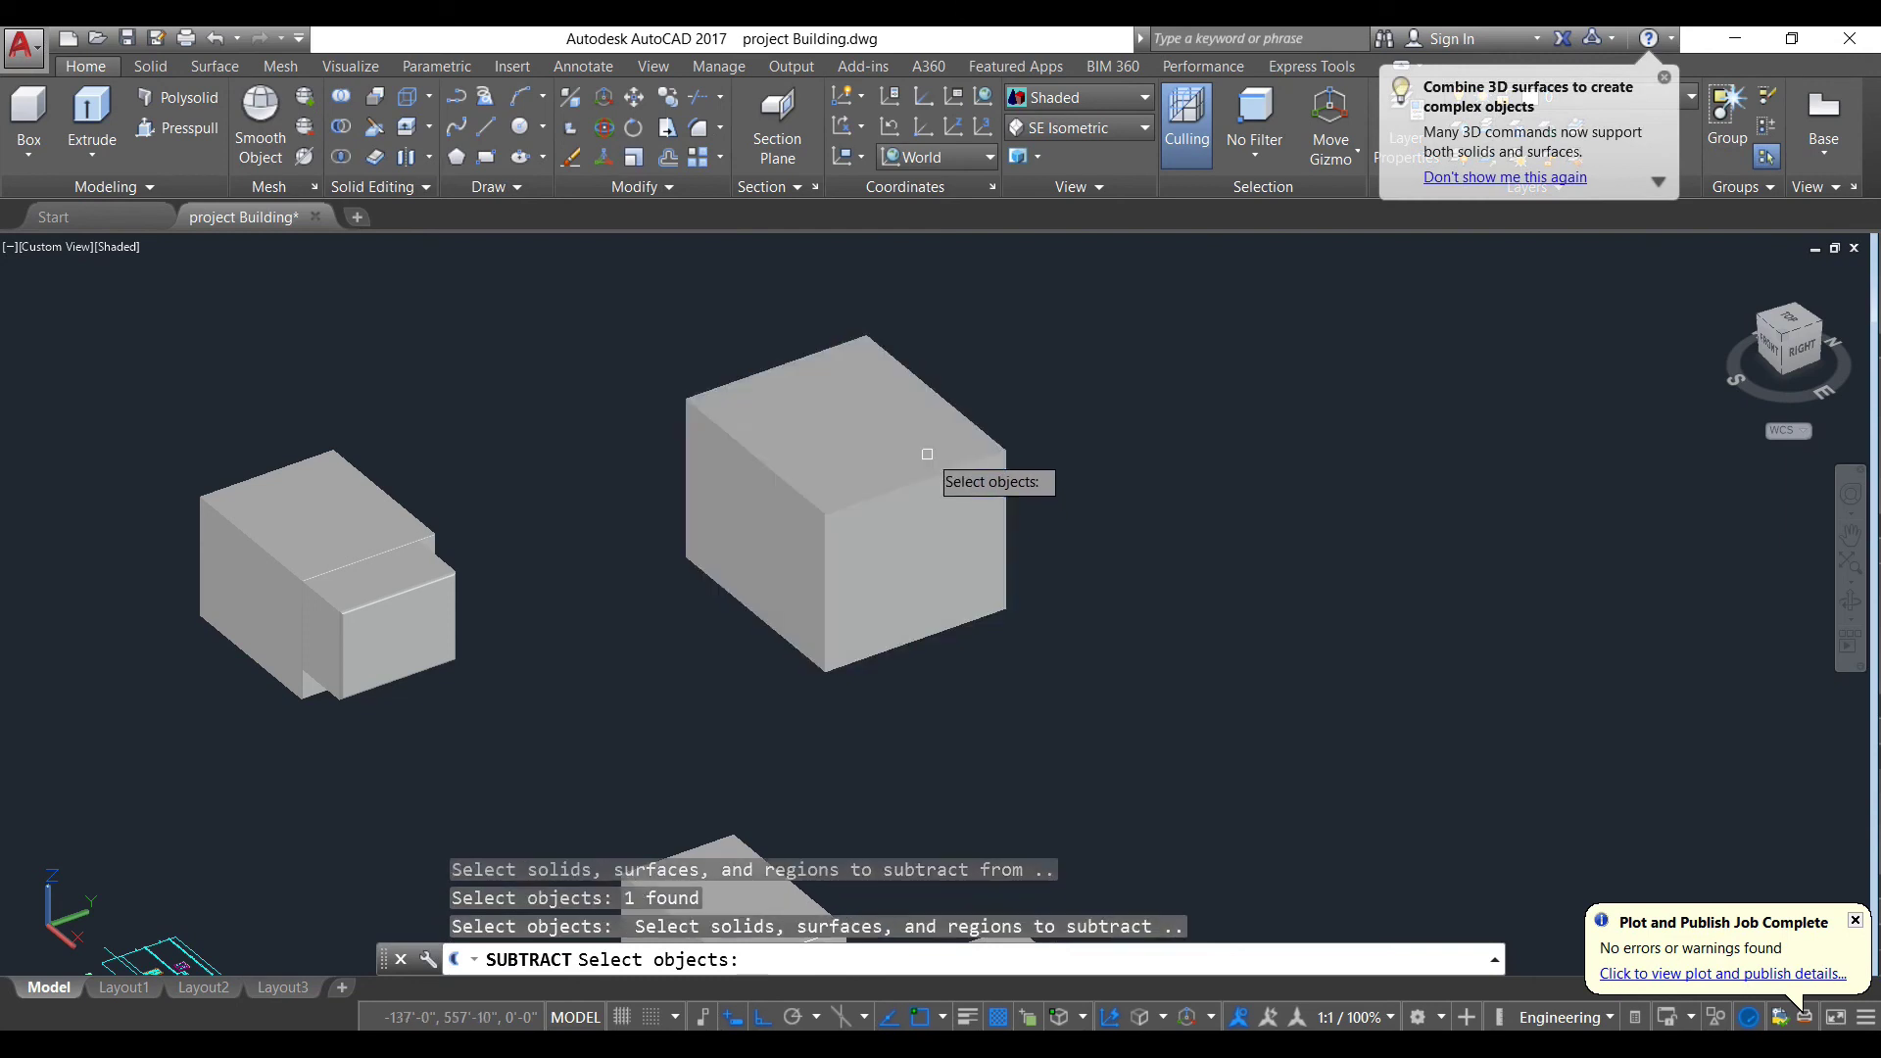
left_click(860, 424)
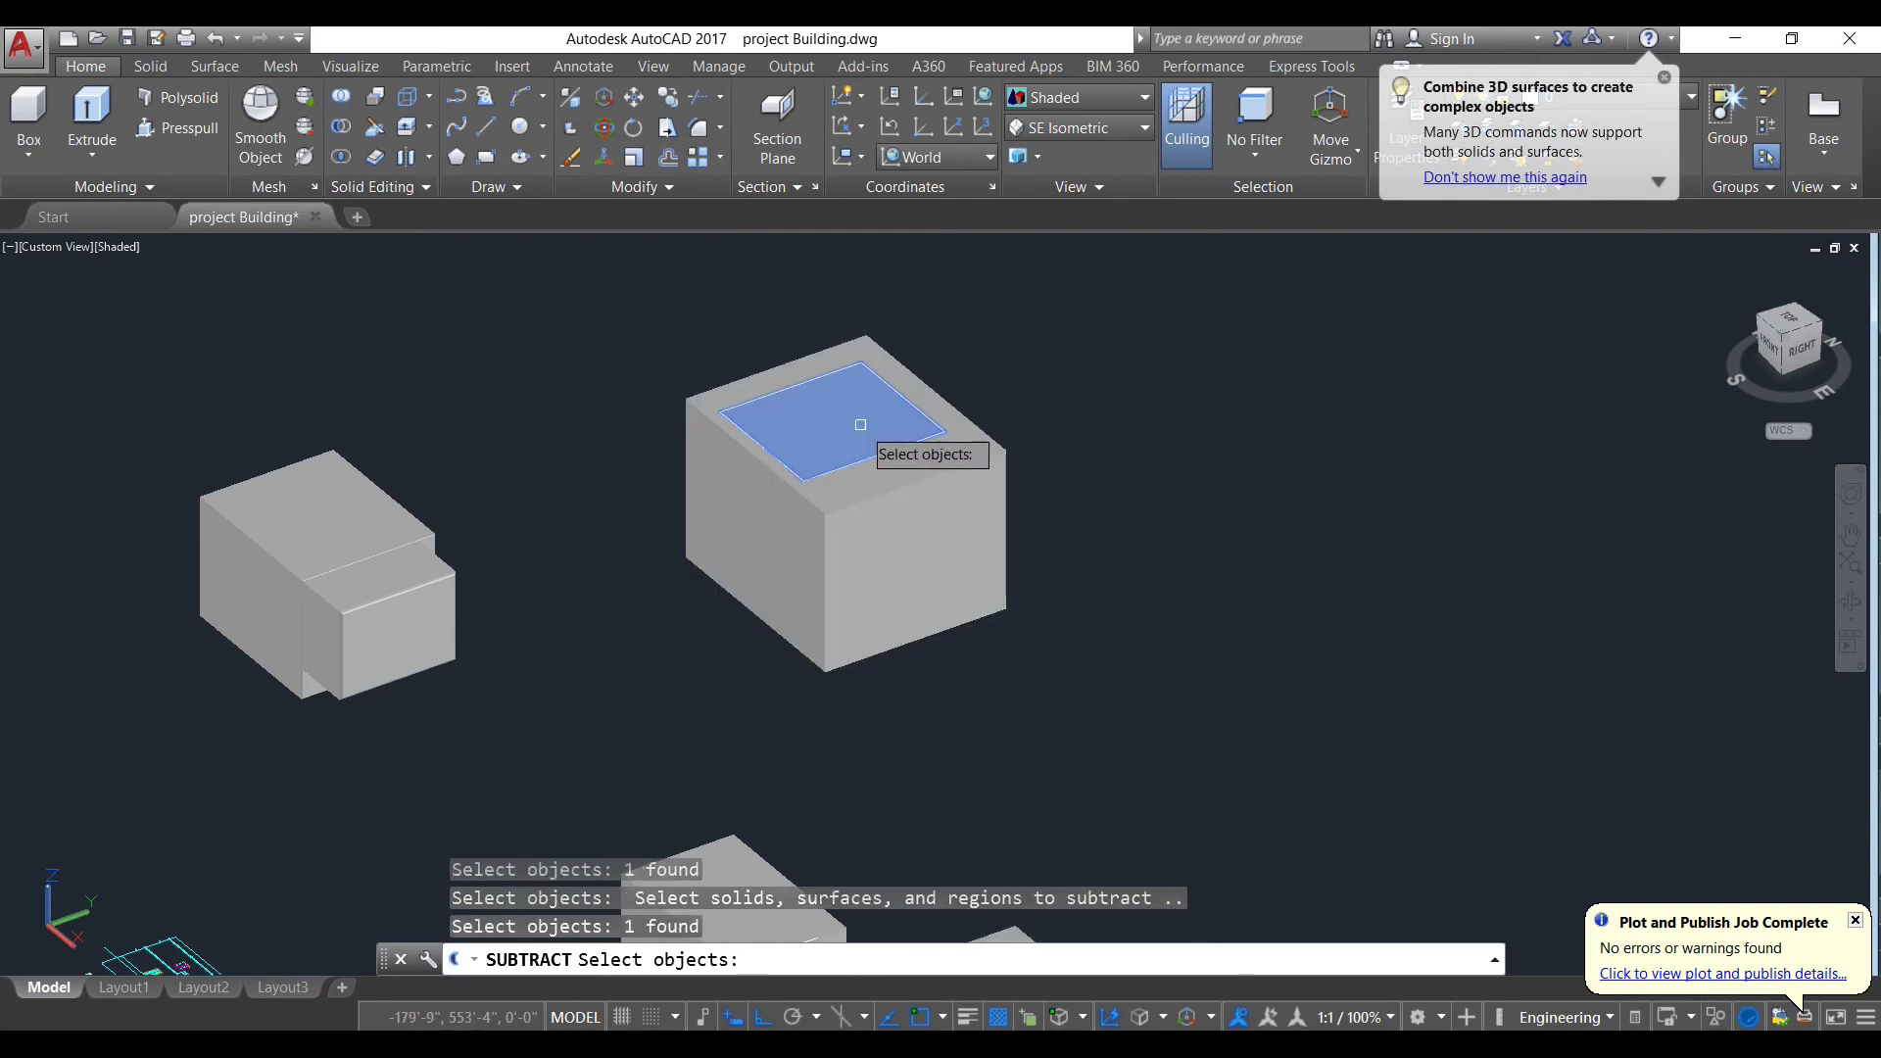
key("Return")
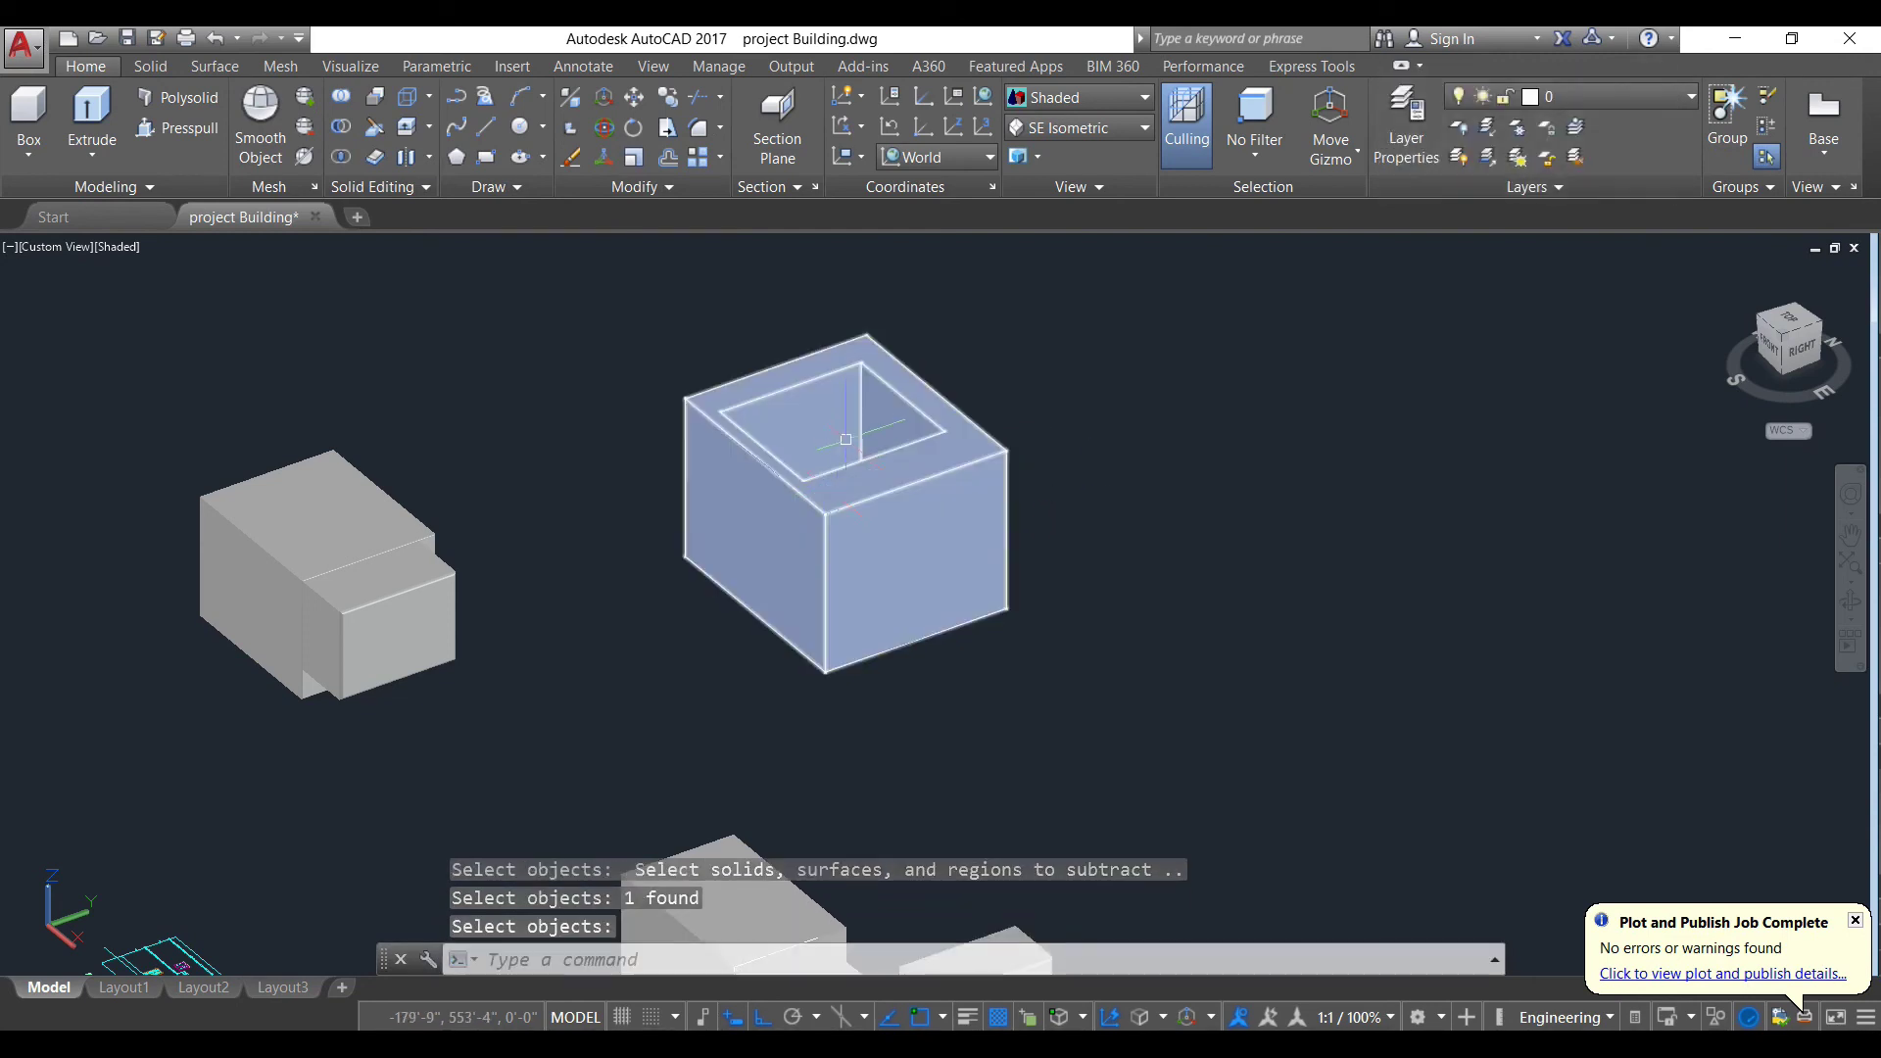
scroll(854, 424, "up", 5)
scroll(853, 424, "down", 3)
middle_click_drag(1196, 421, 1195, 686, "shift")
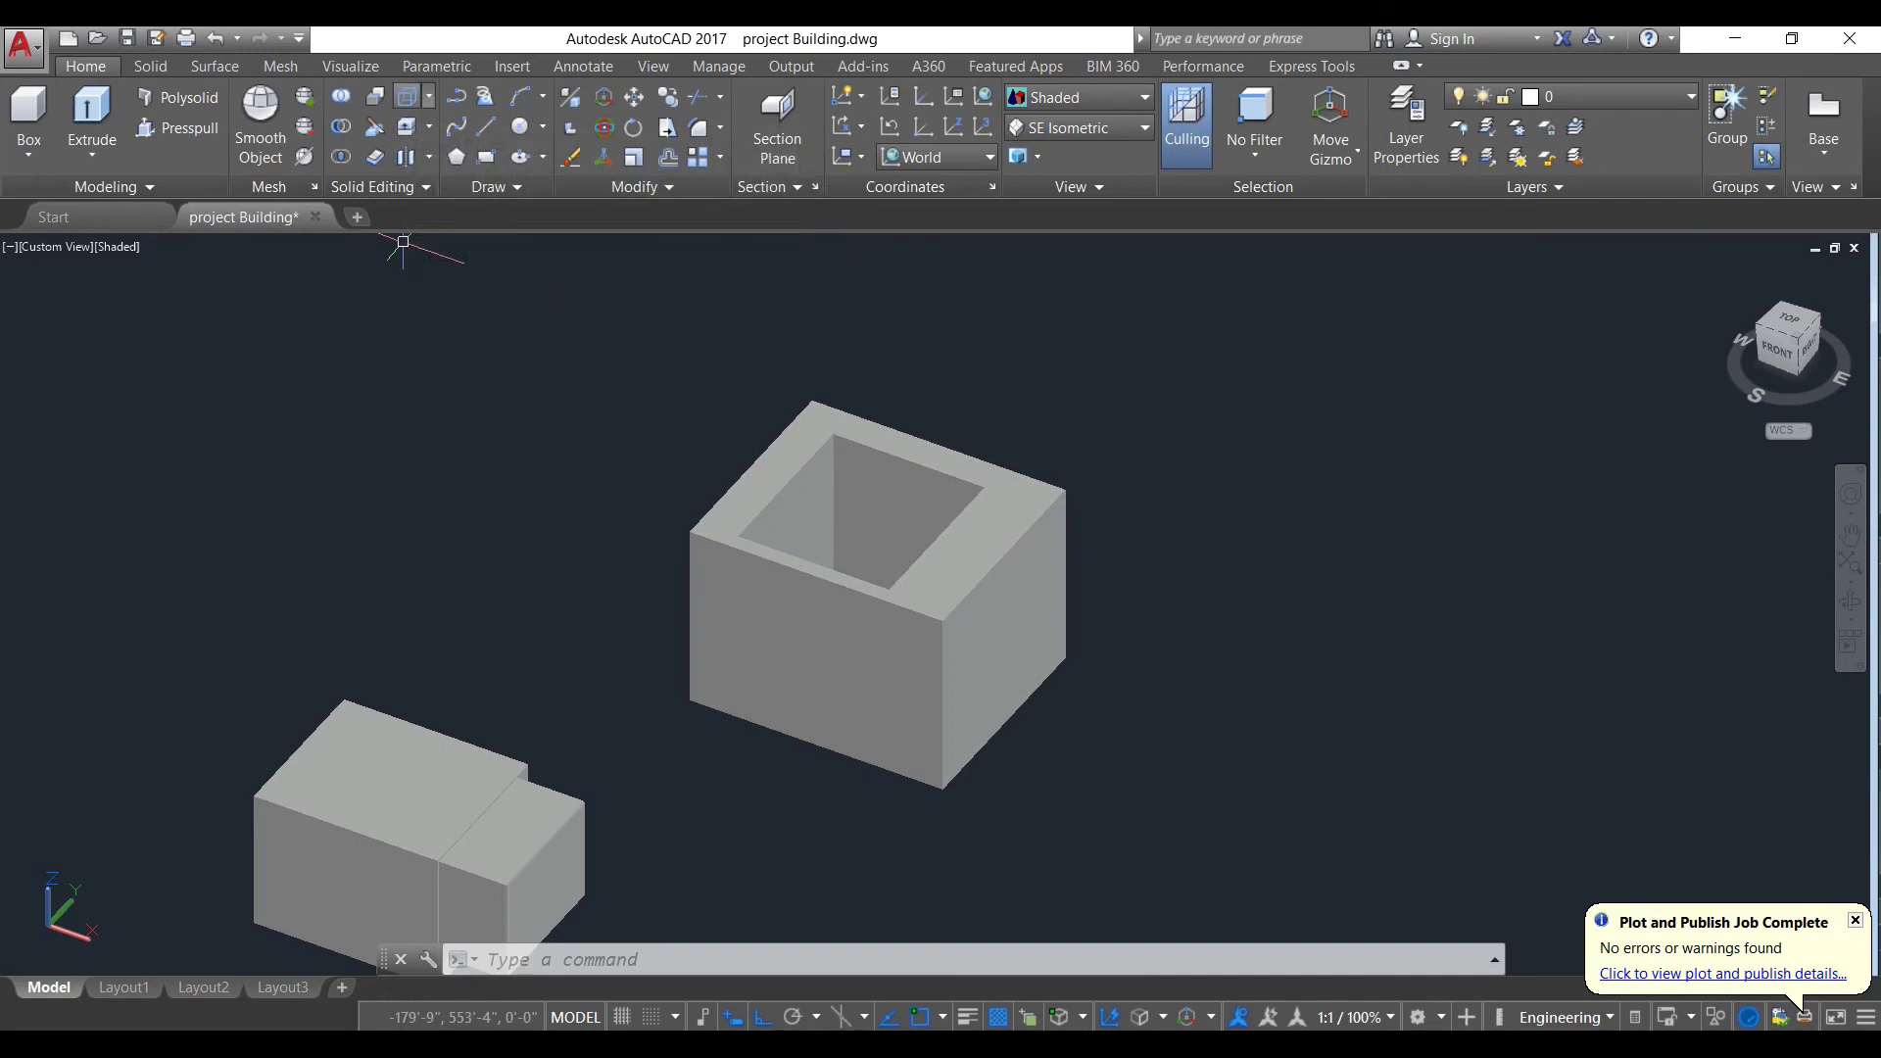
Step: Extract the edges of the hollow block and check them against the solid up close
left_click(406, 96)
left_click(925, 598)
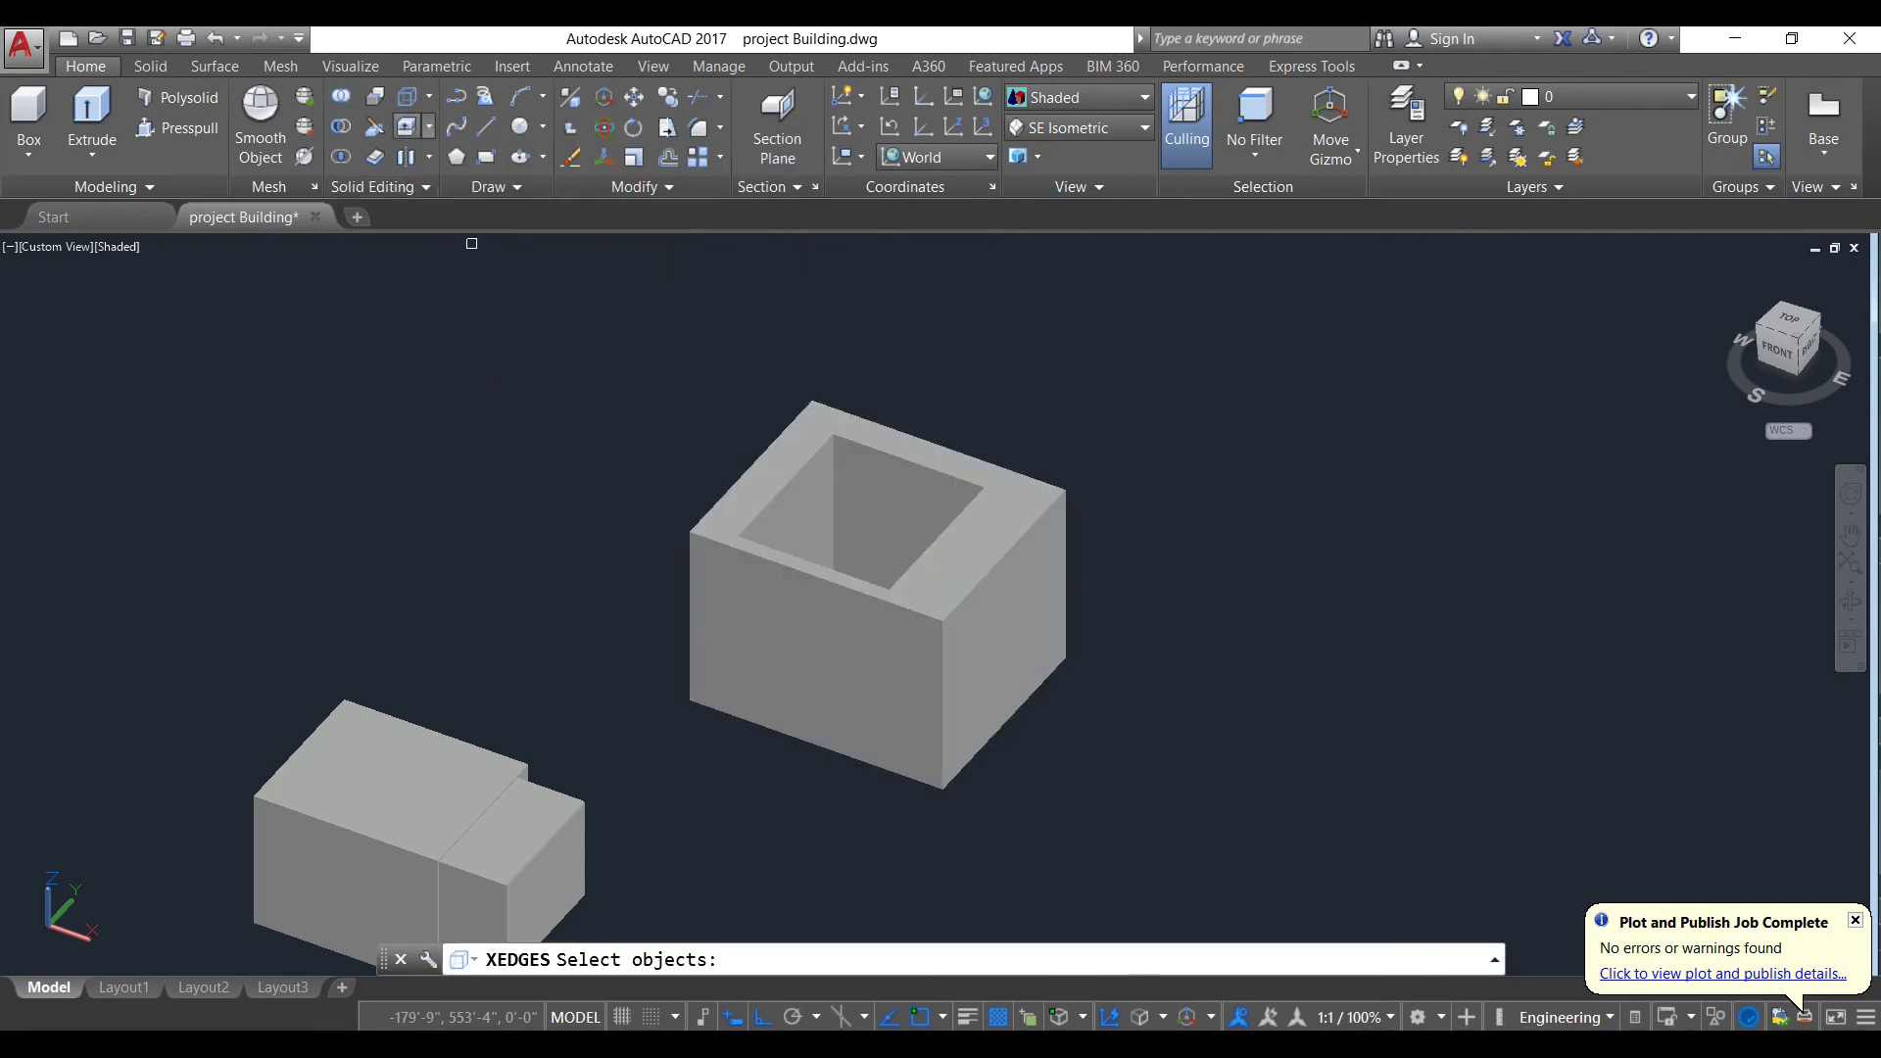
left_click(938, 620)
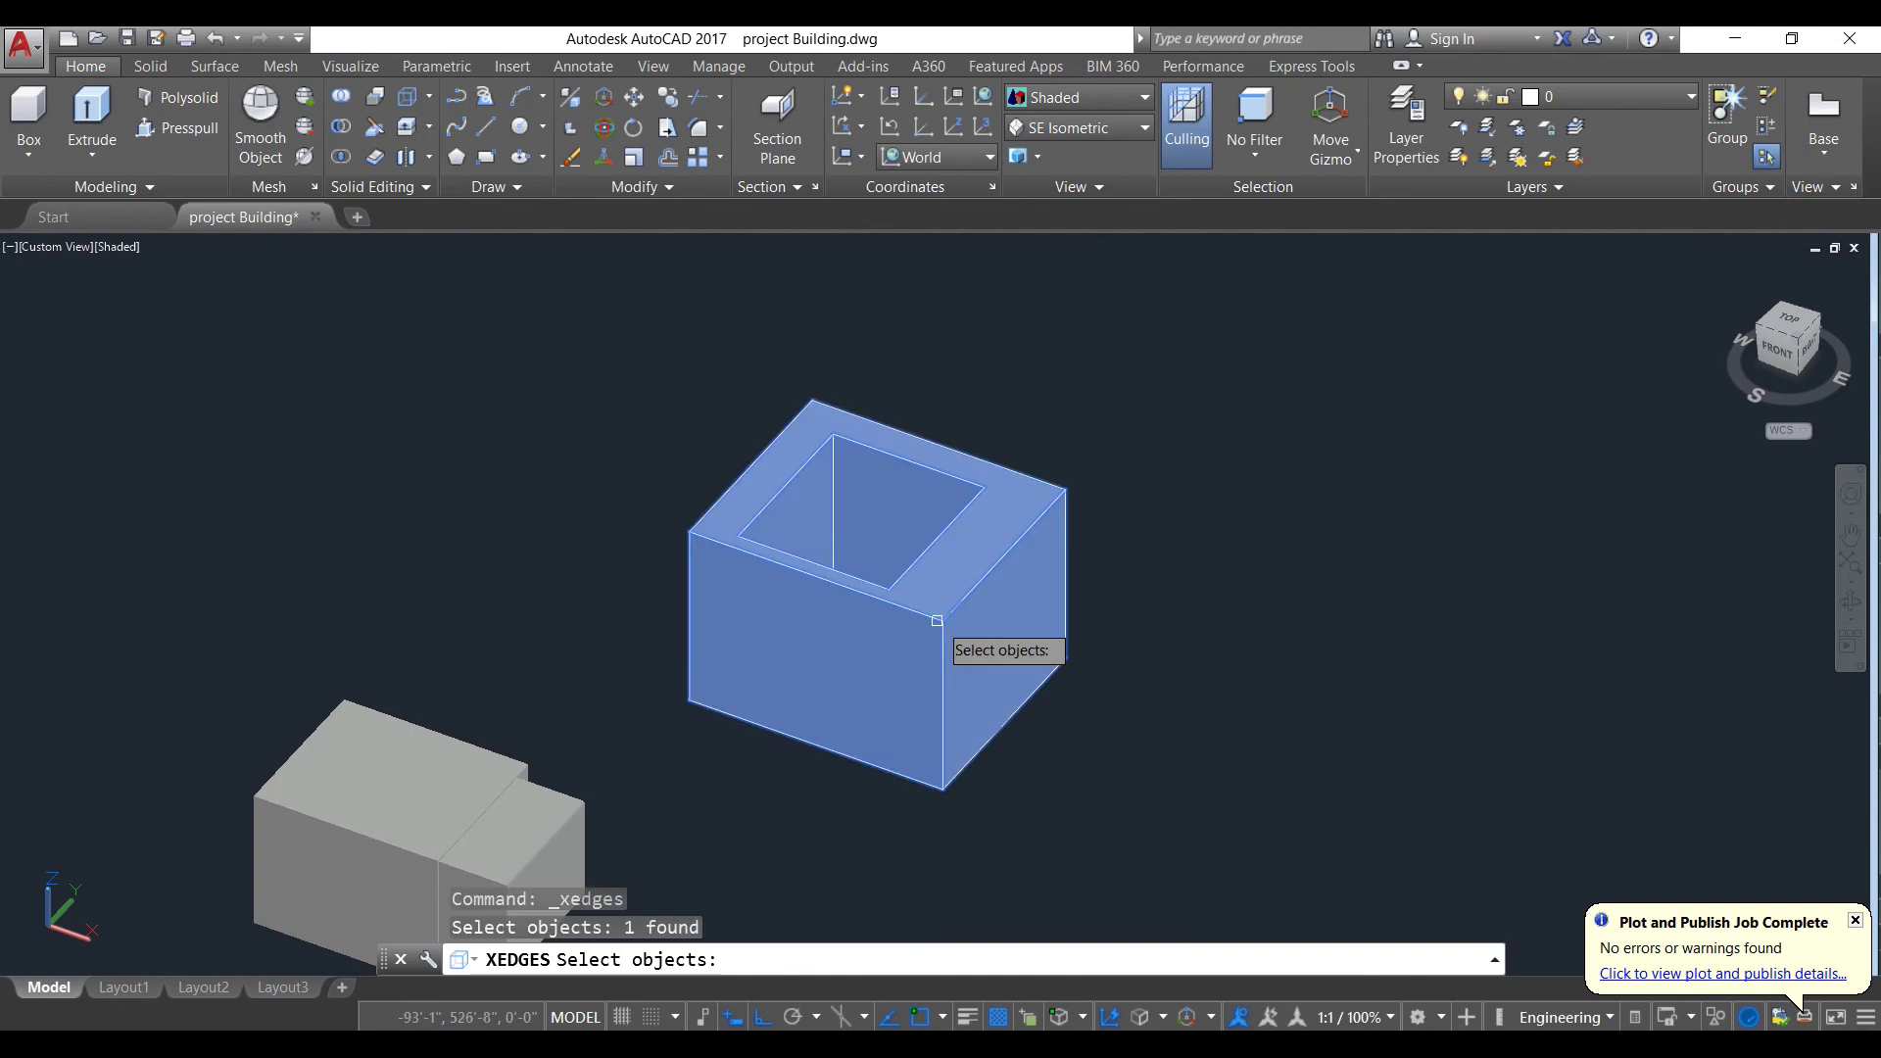
key("Return")
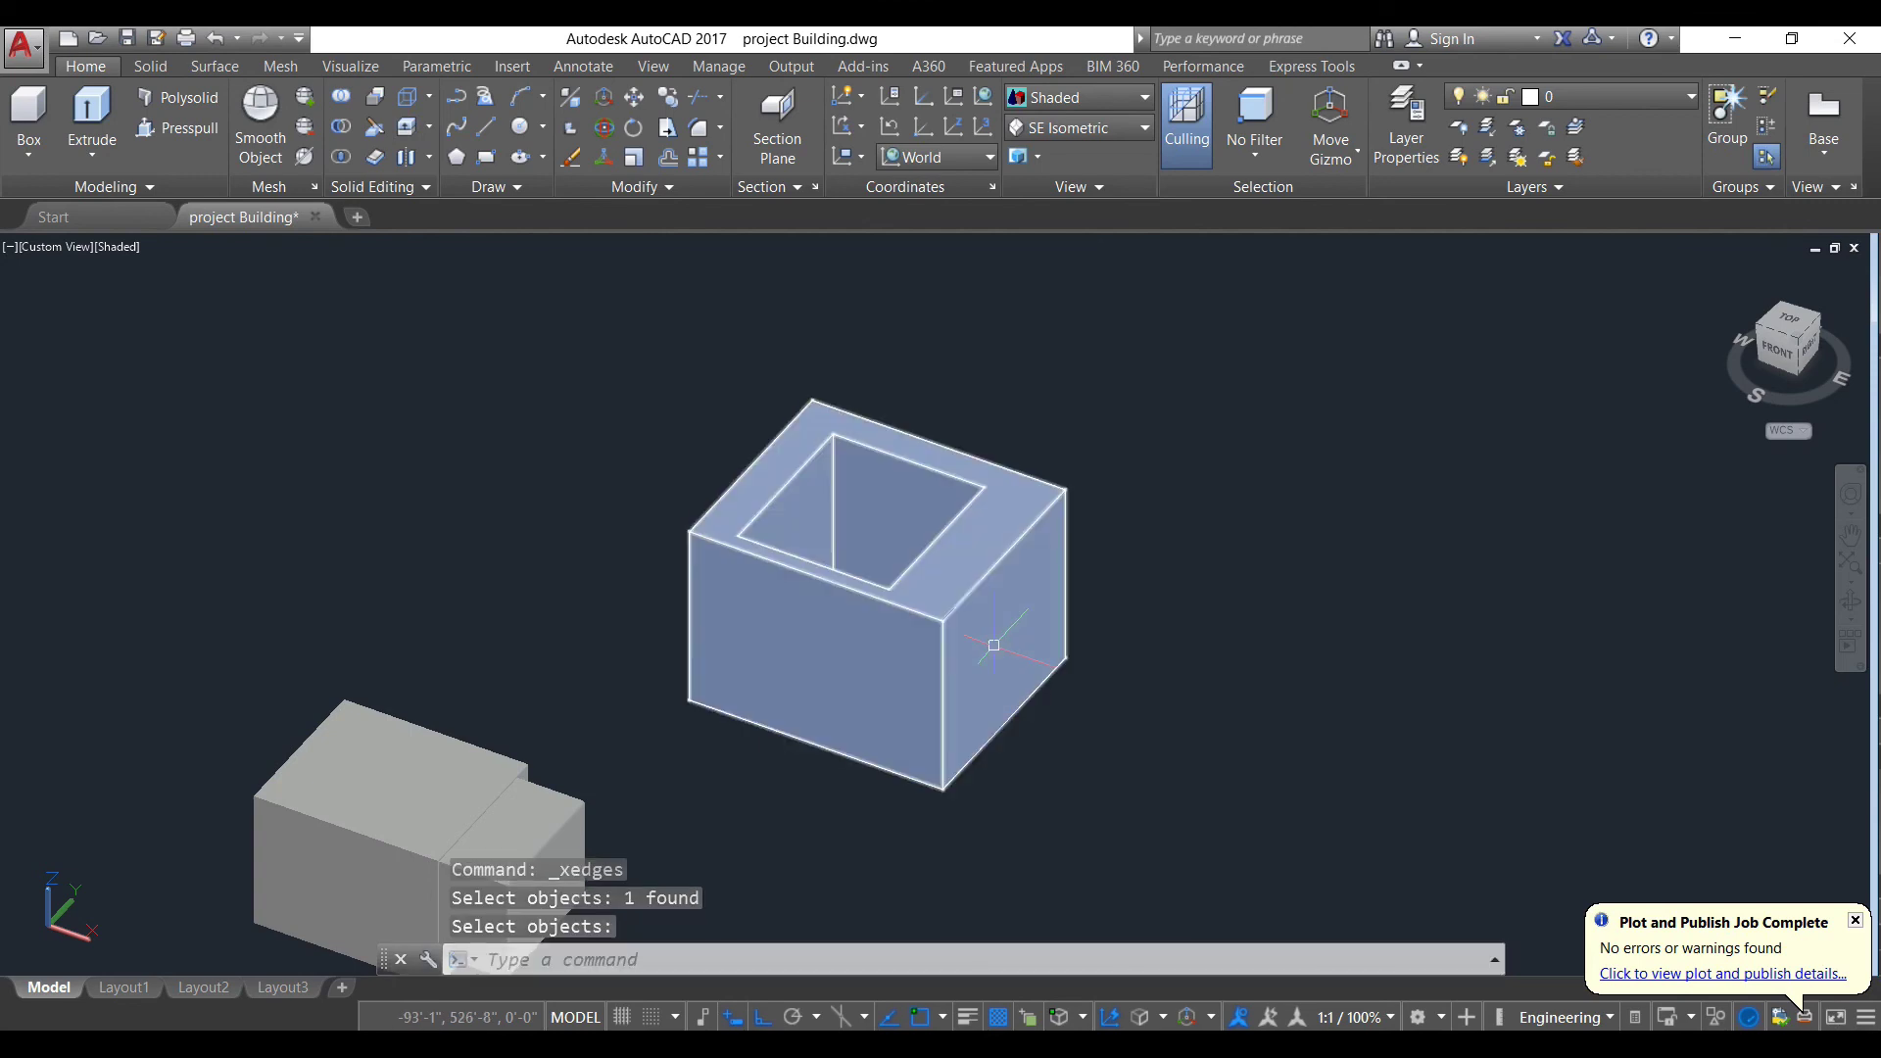
scroll(993, 645, "up", 3)
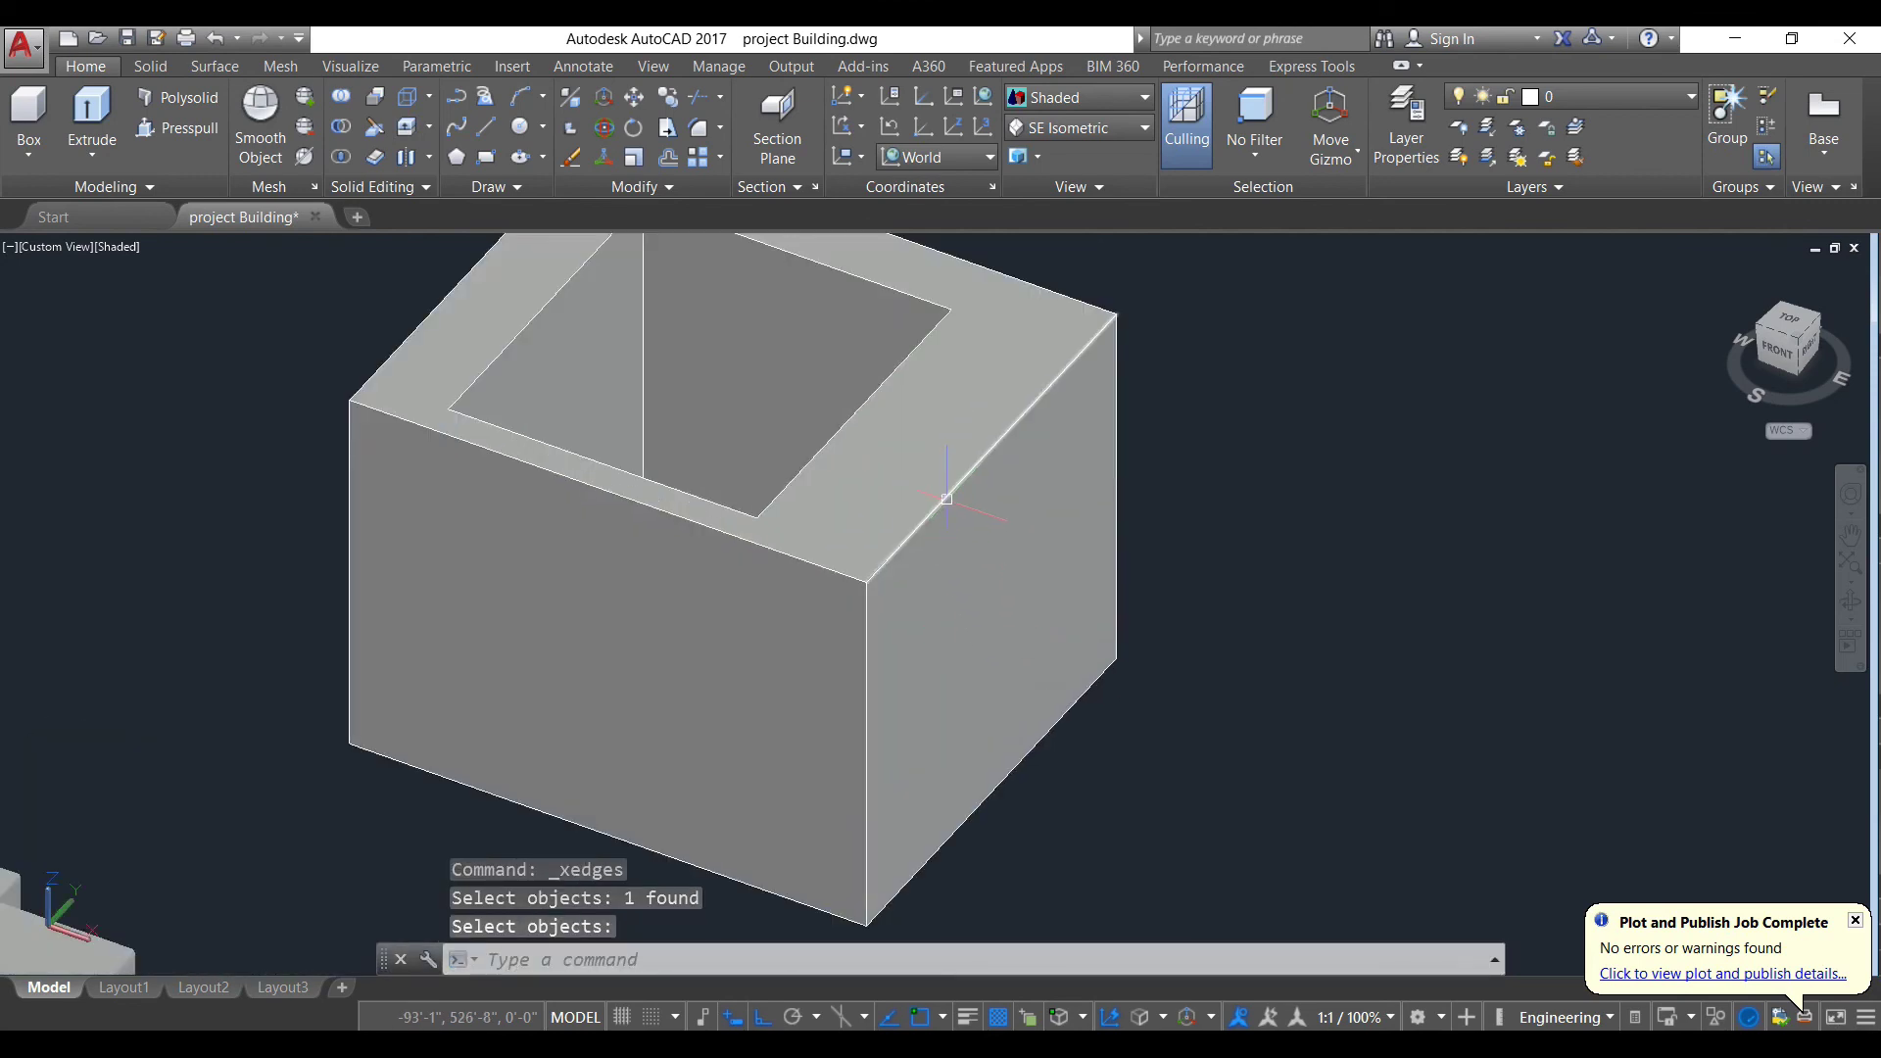
left_click(938, 534)
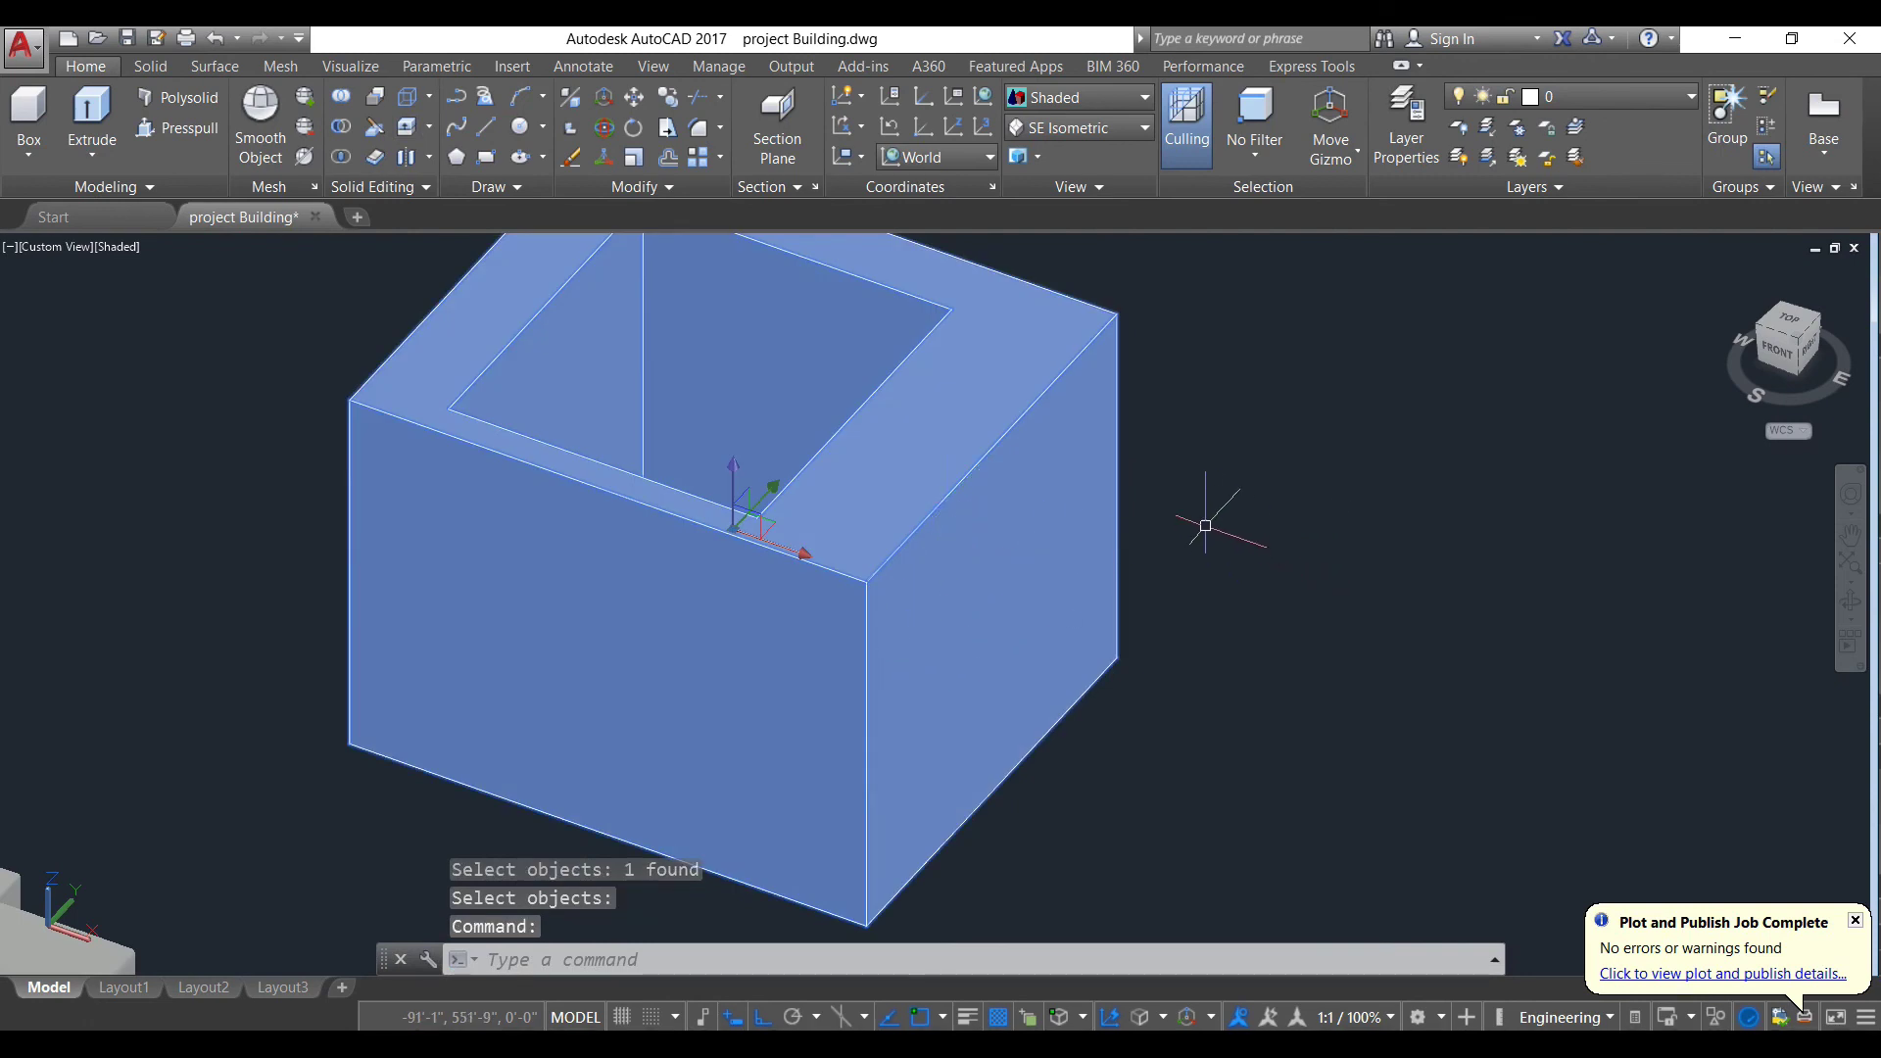
scroll(1205, 533, "down", 2)
key("Escape")
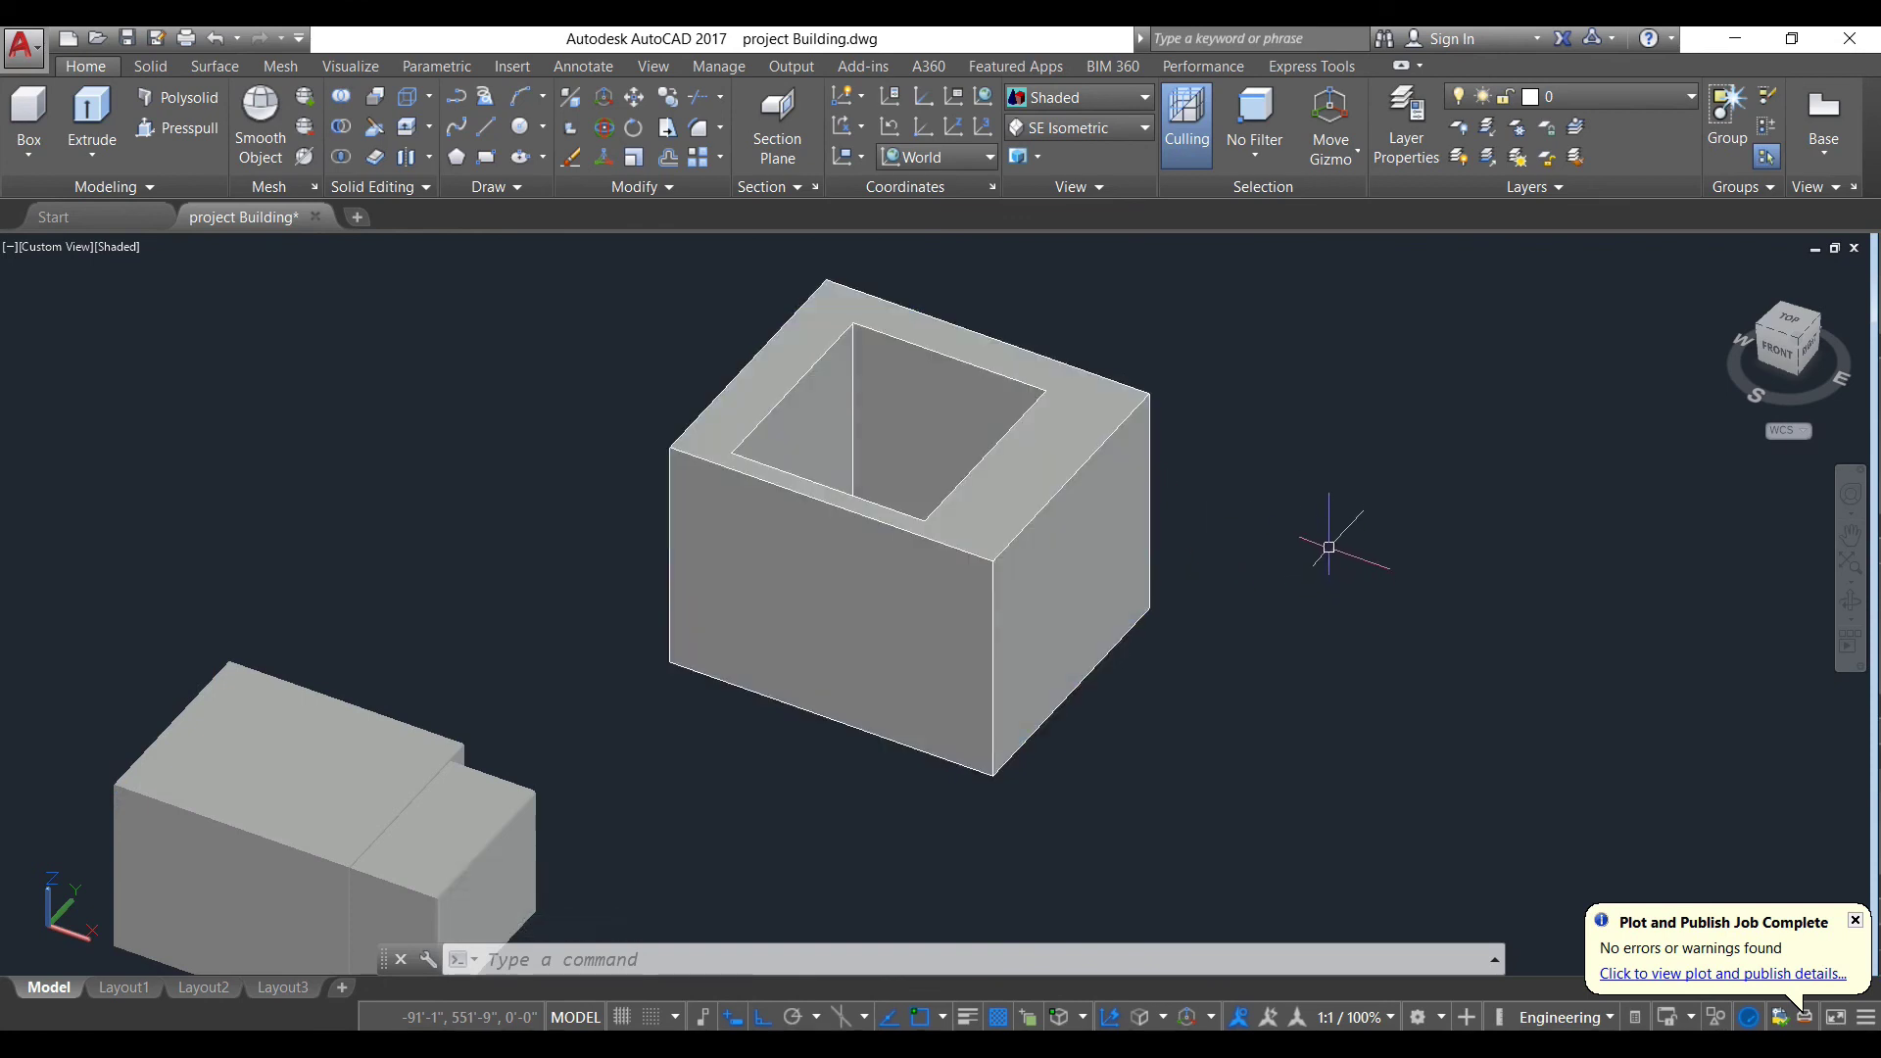
Step: Undo the edge extraction on the hollow block along with the last zoom changes
type("u")
key("Return")
type("u")
key("Return")
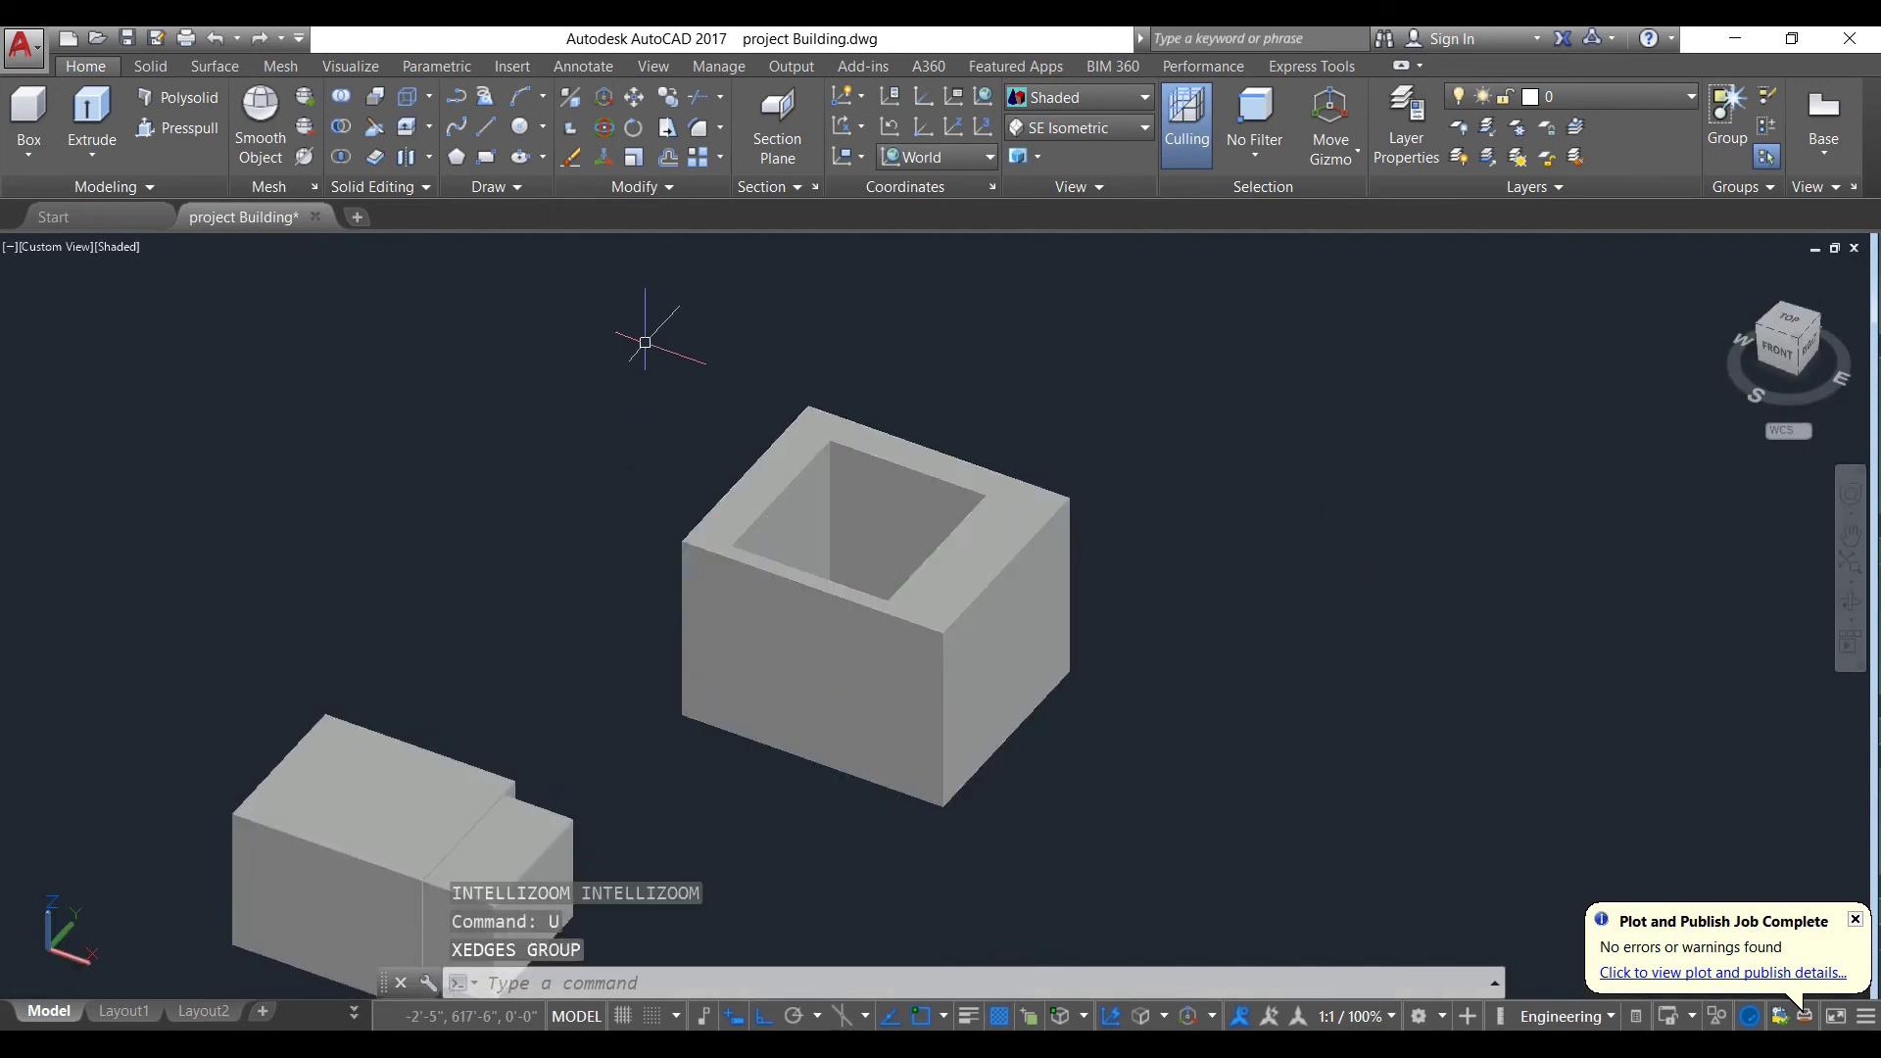
left_click(429, 96)
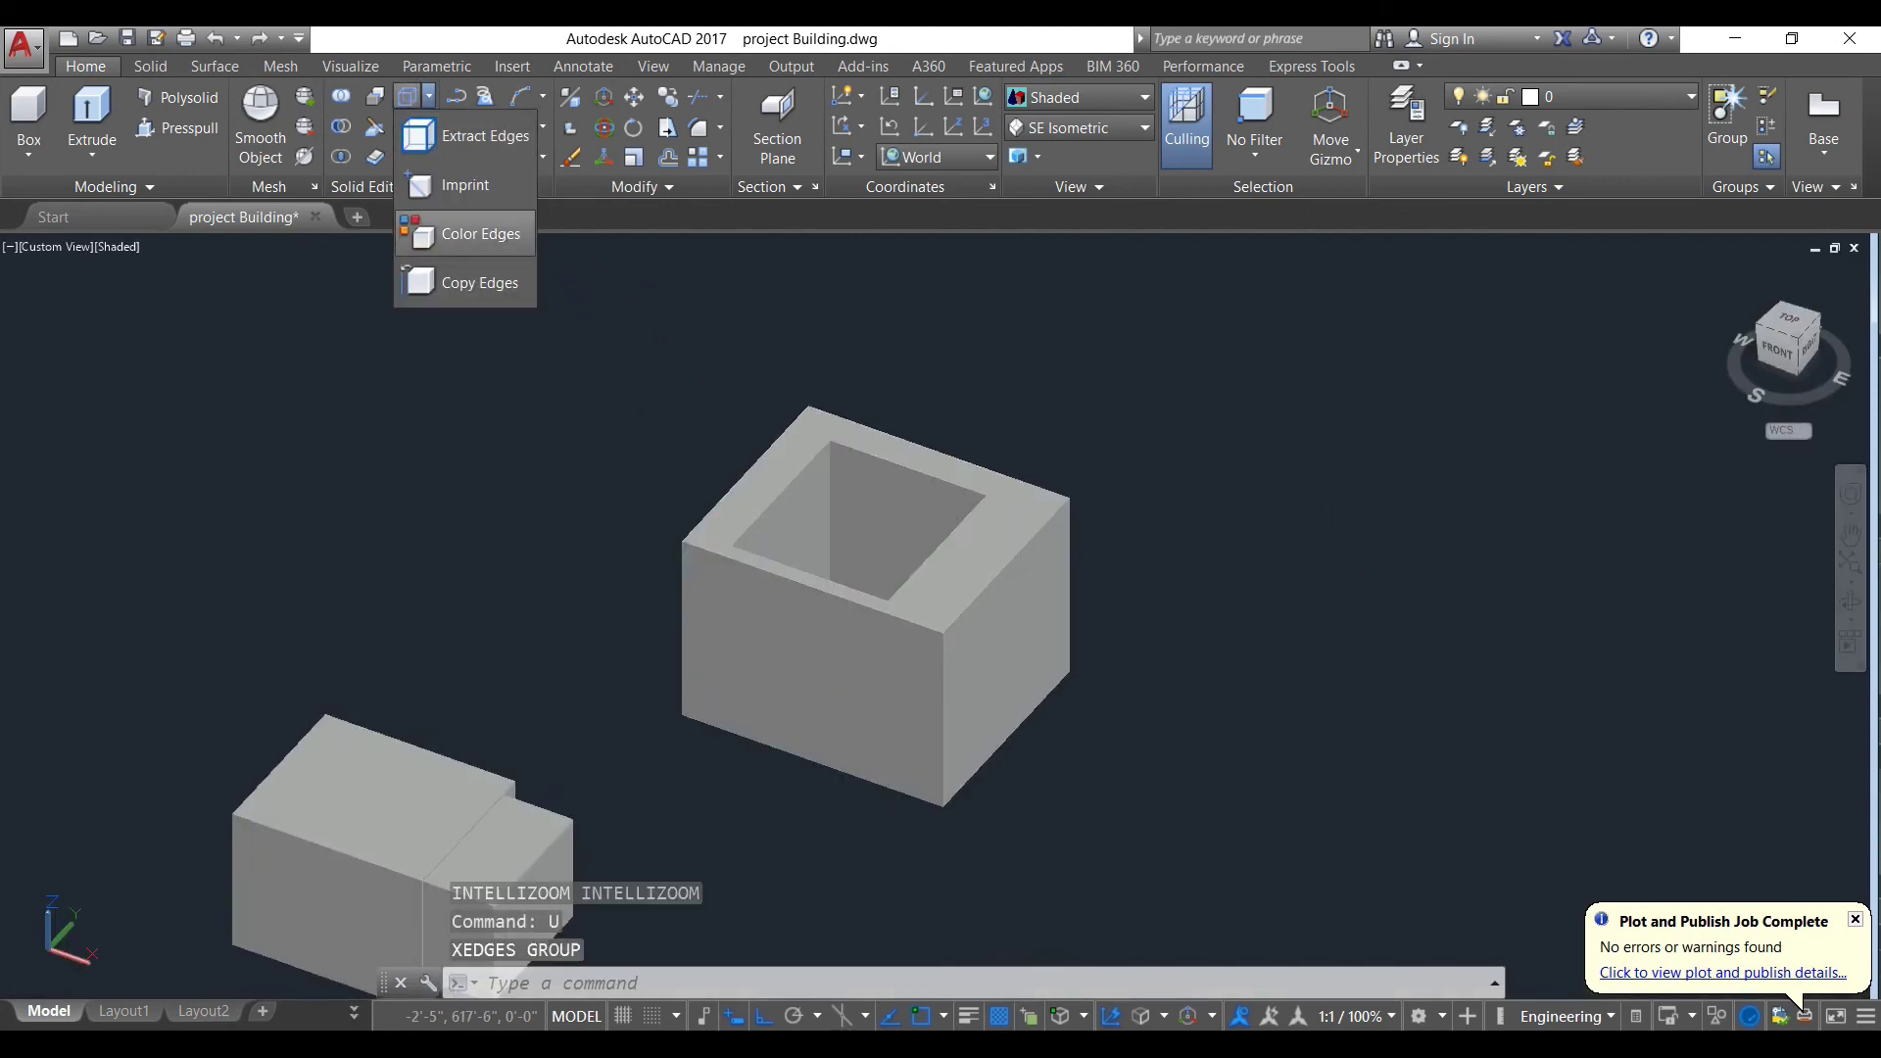
left_click(465, 282)
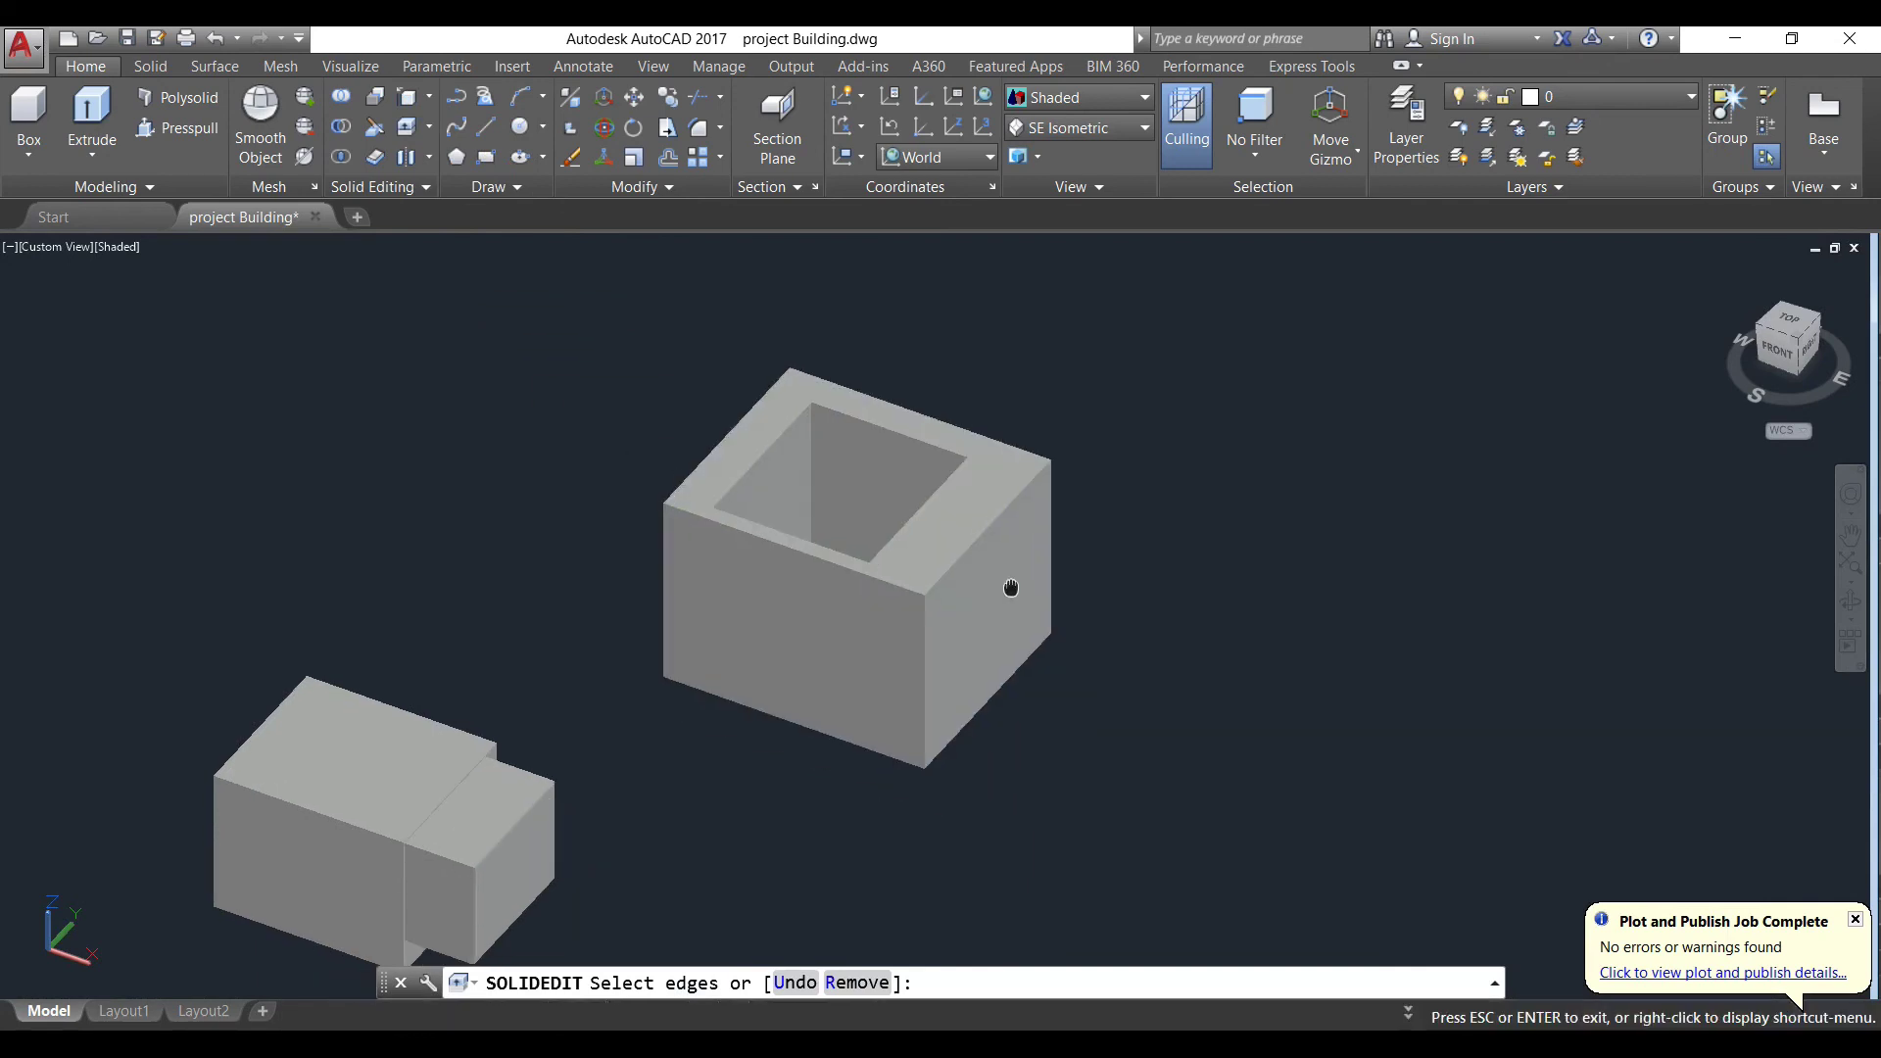
scroll(962, 533, "up", 5)
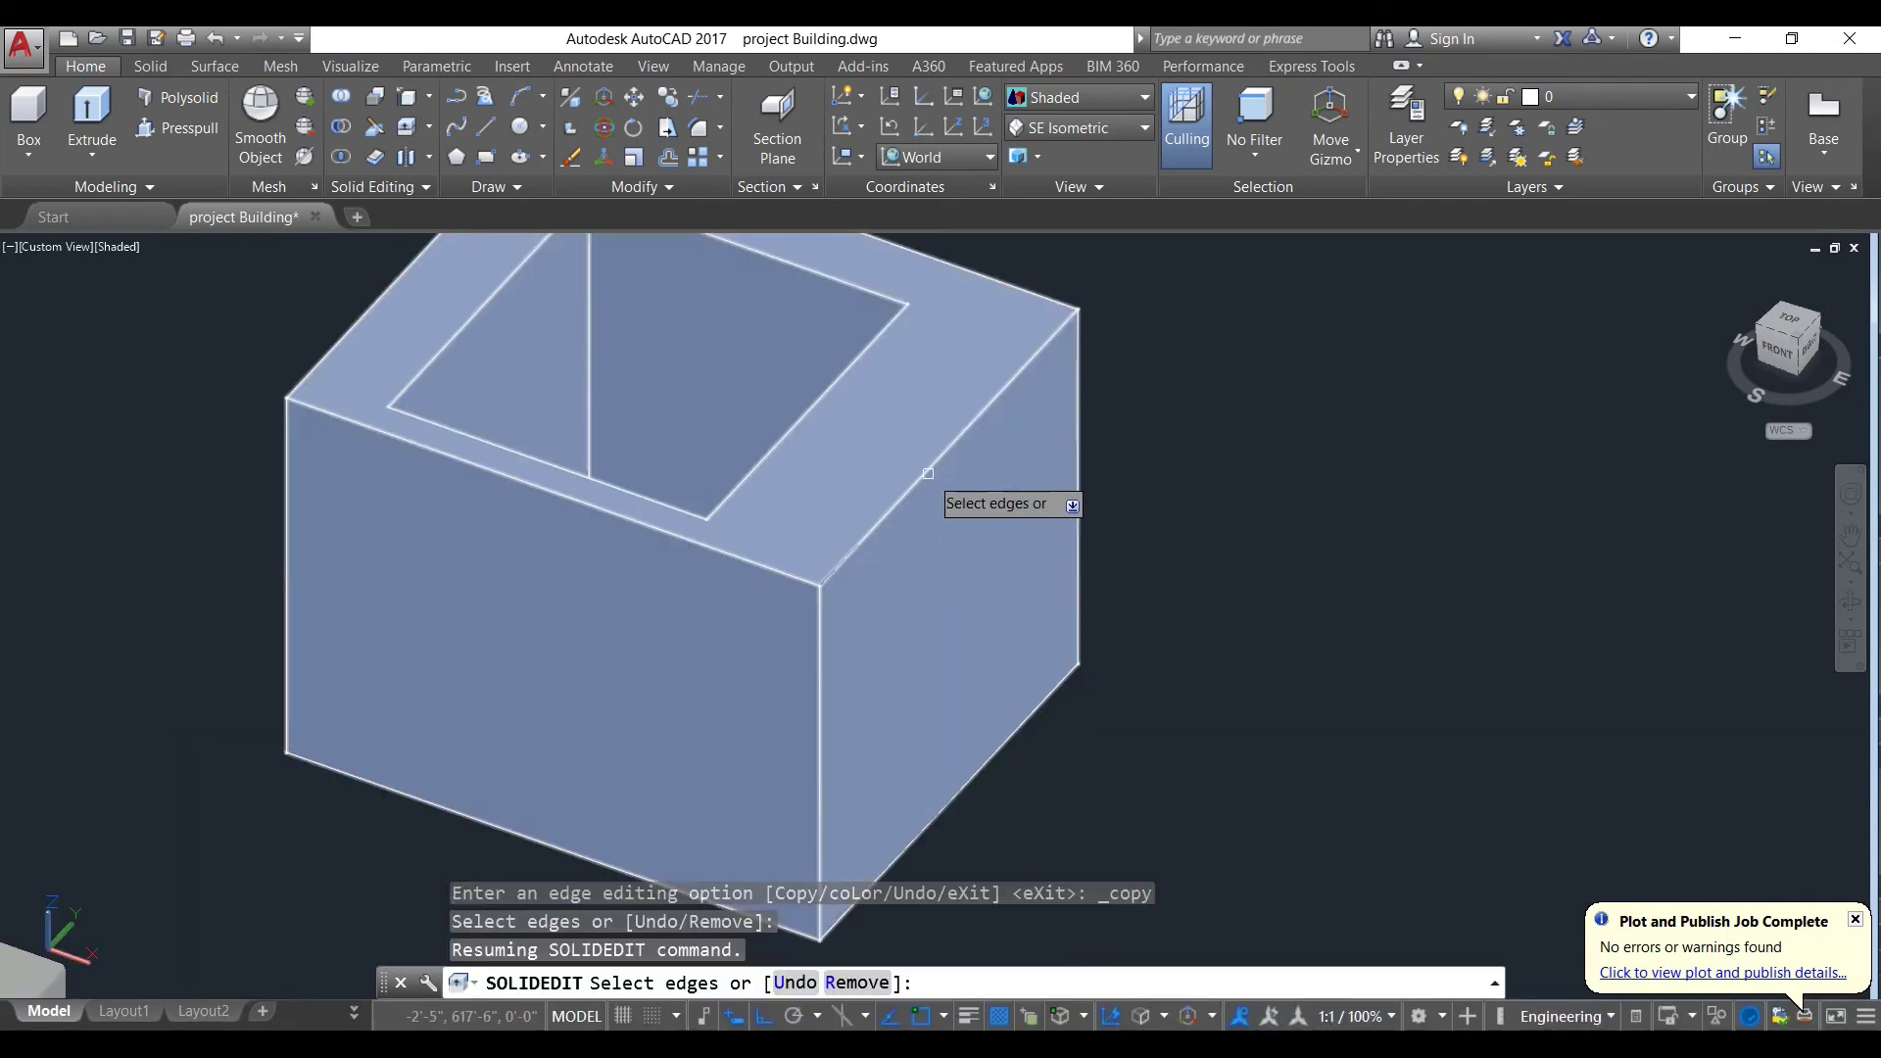
left_click(935, 465)
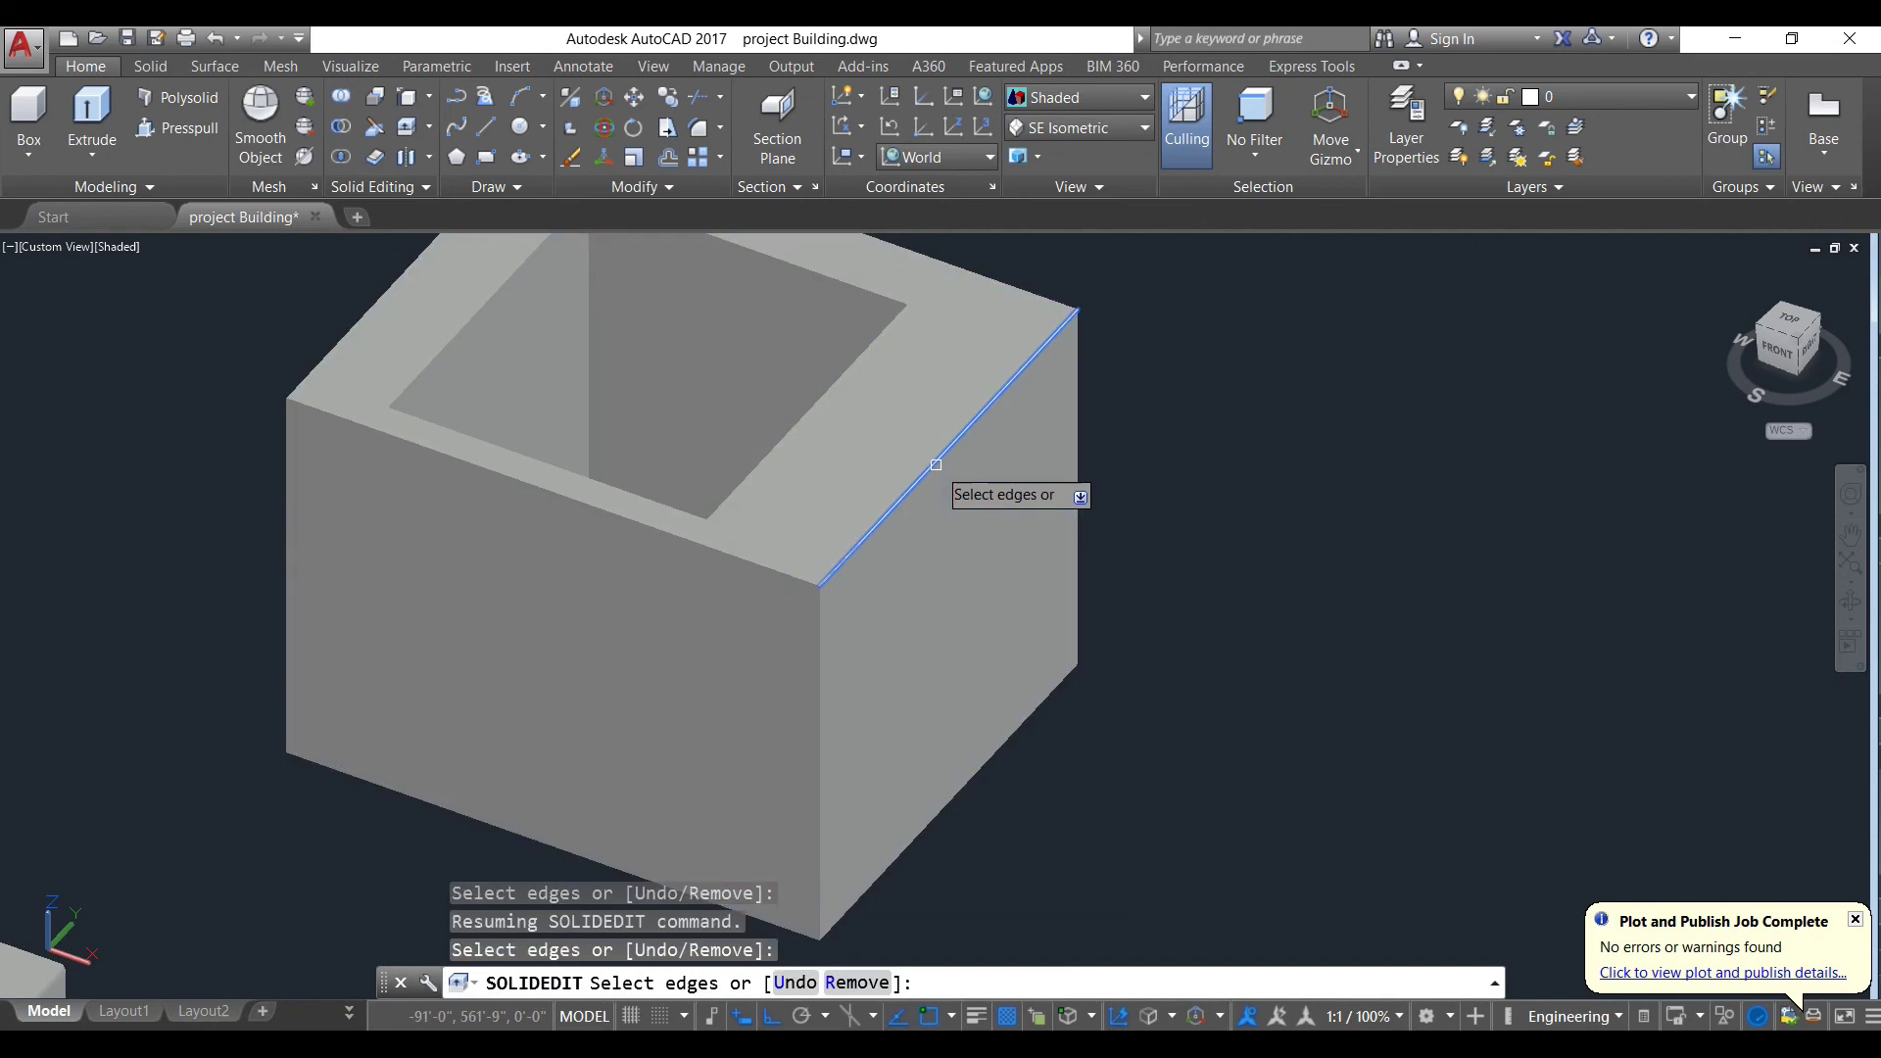
key("Return")
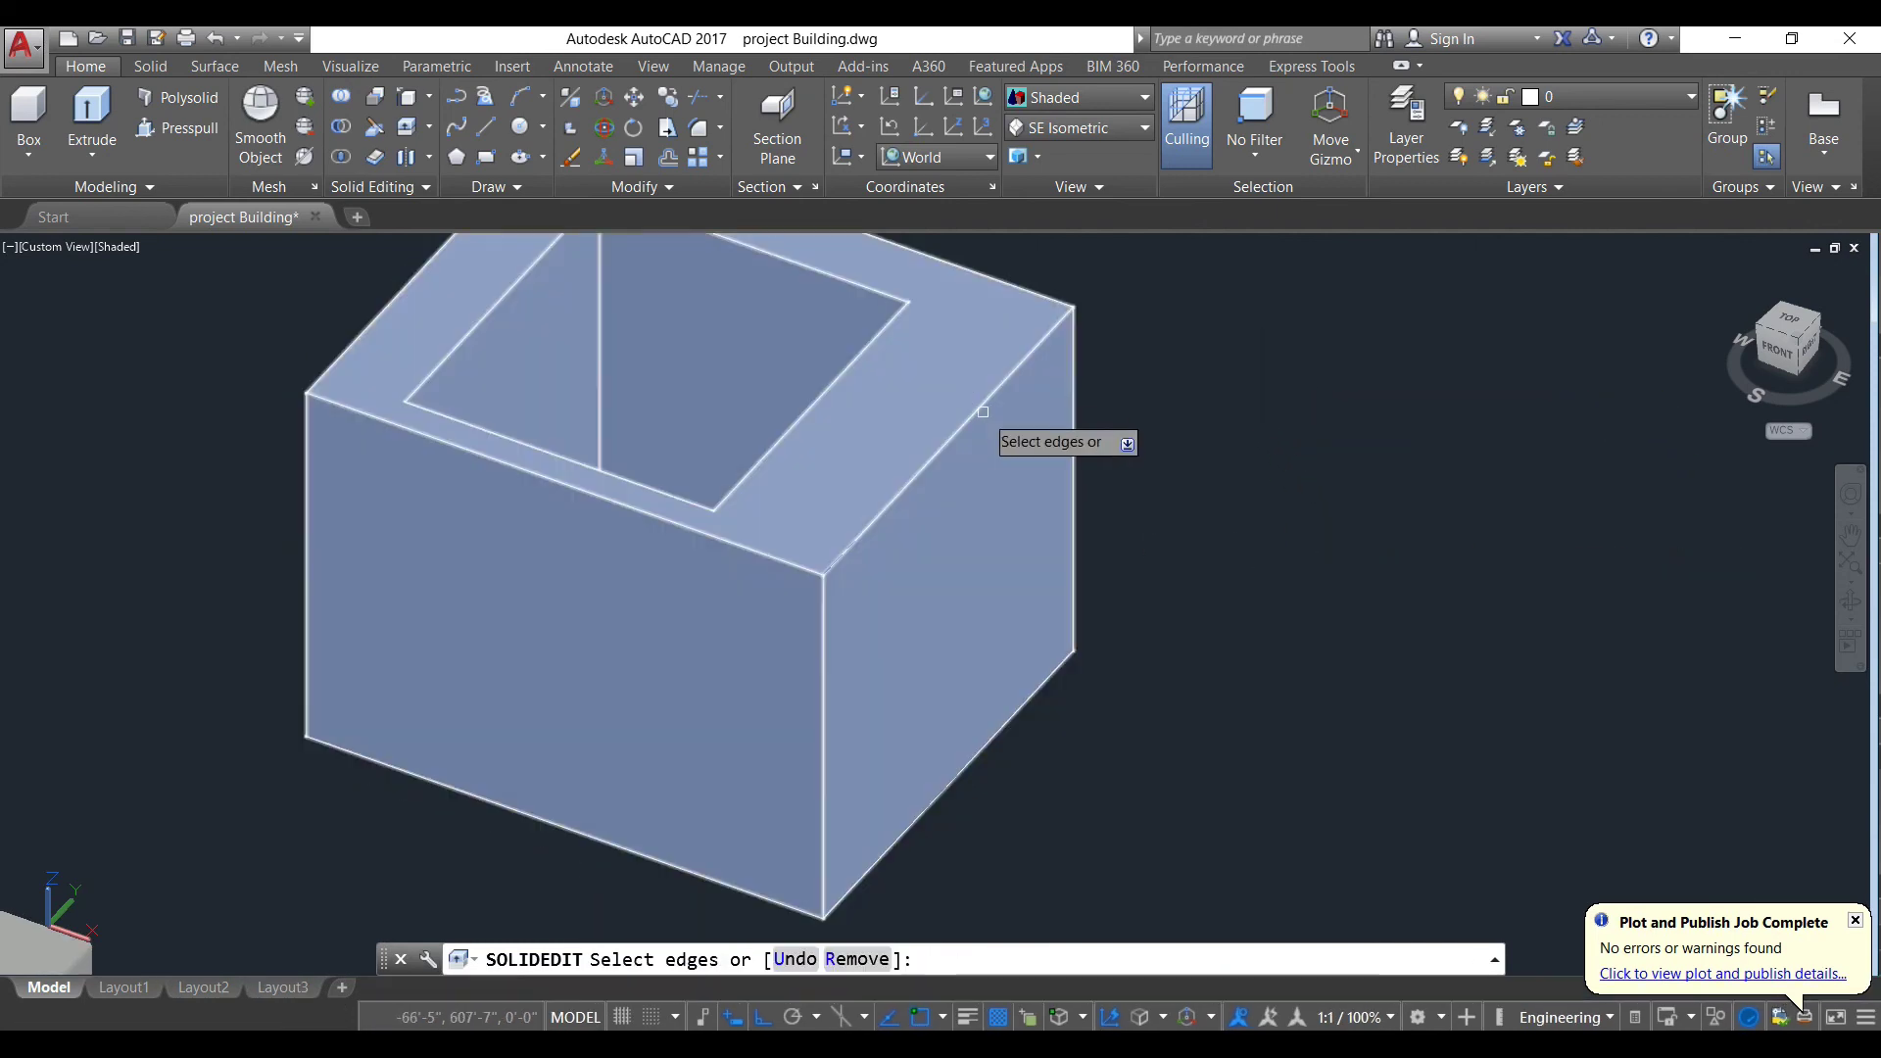
left_click(980, 407)
key("Return")
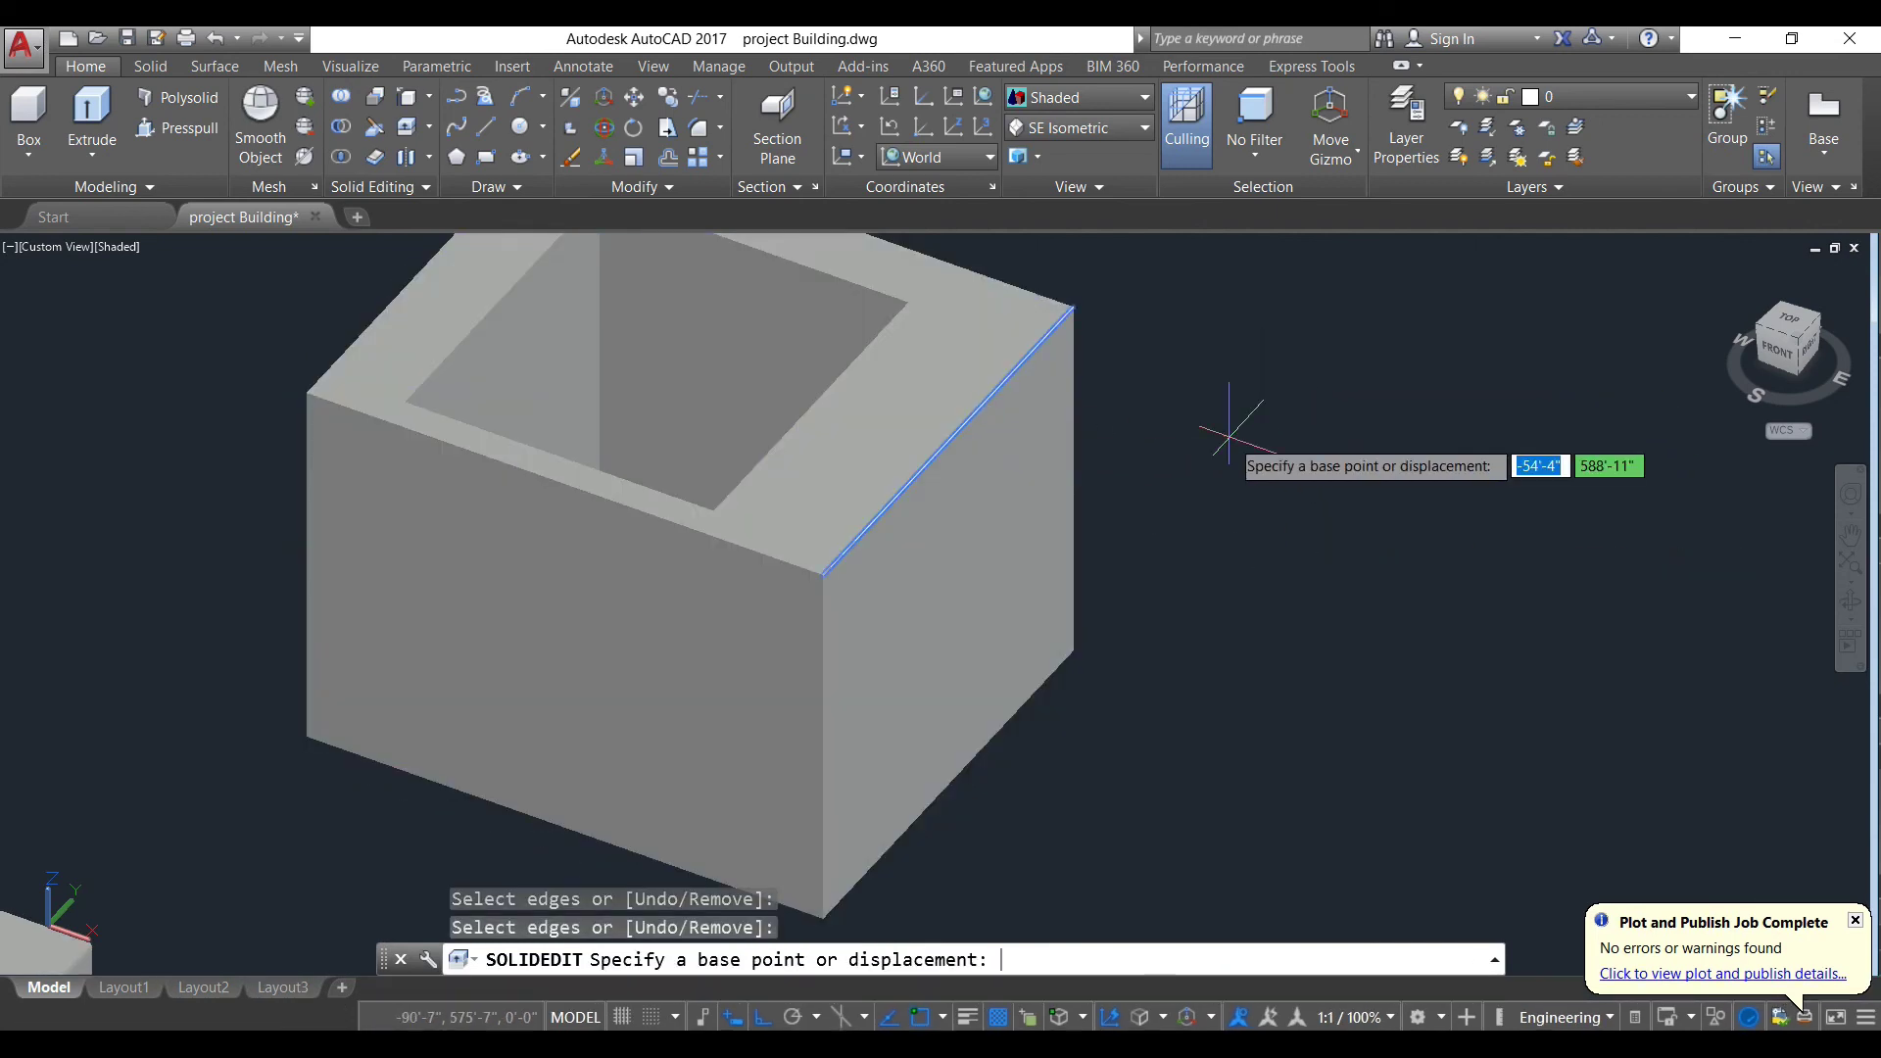
type("5")
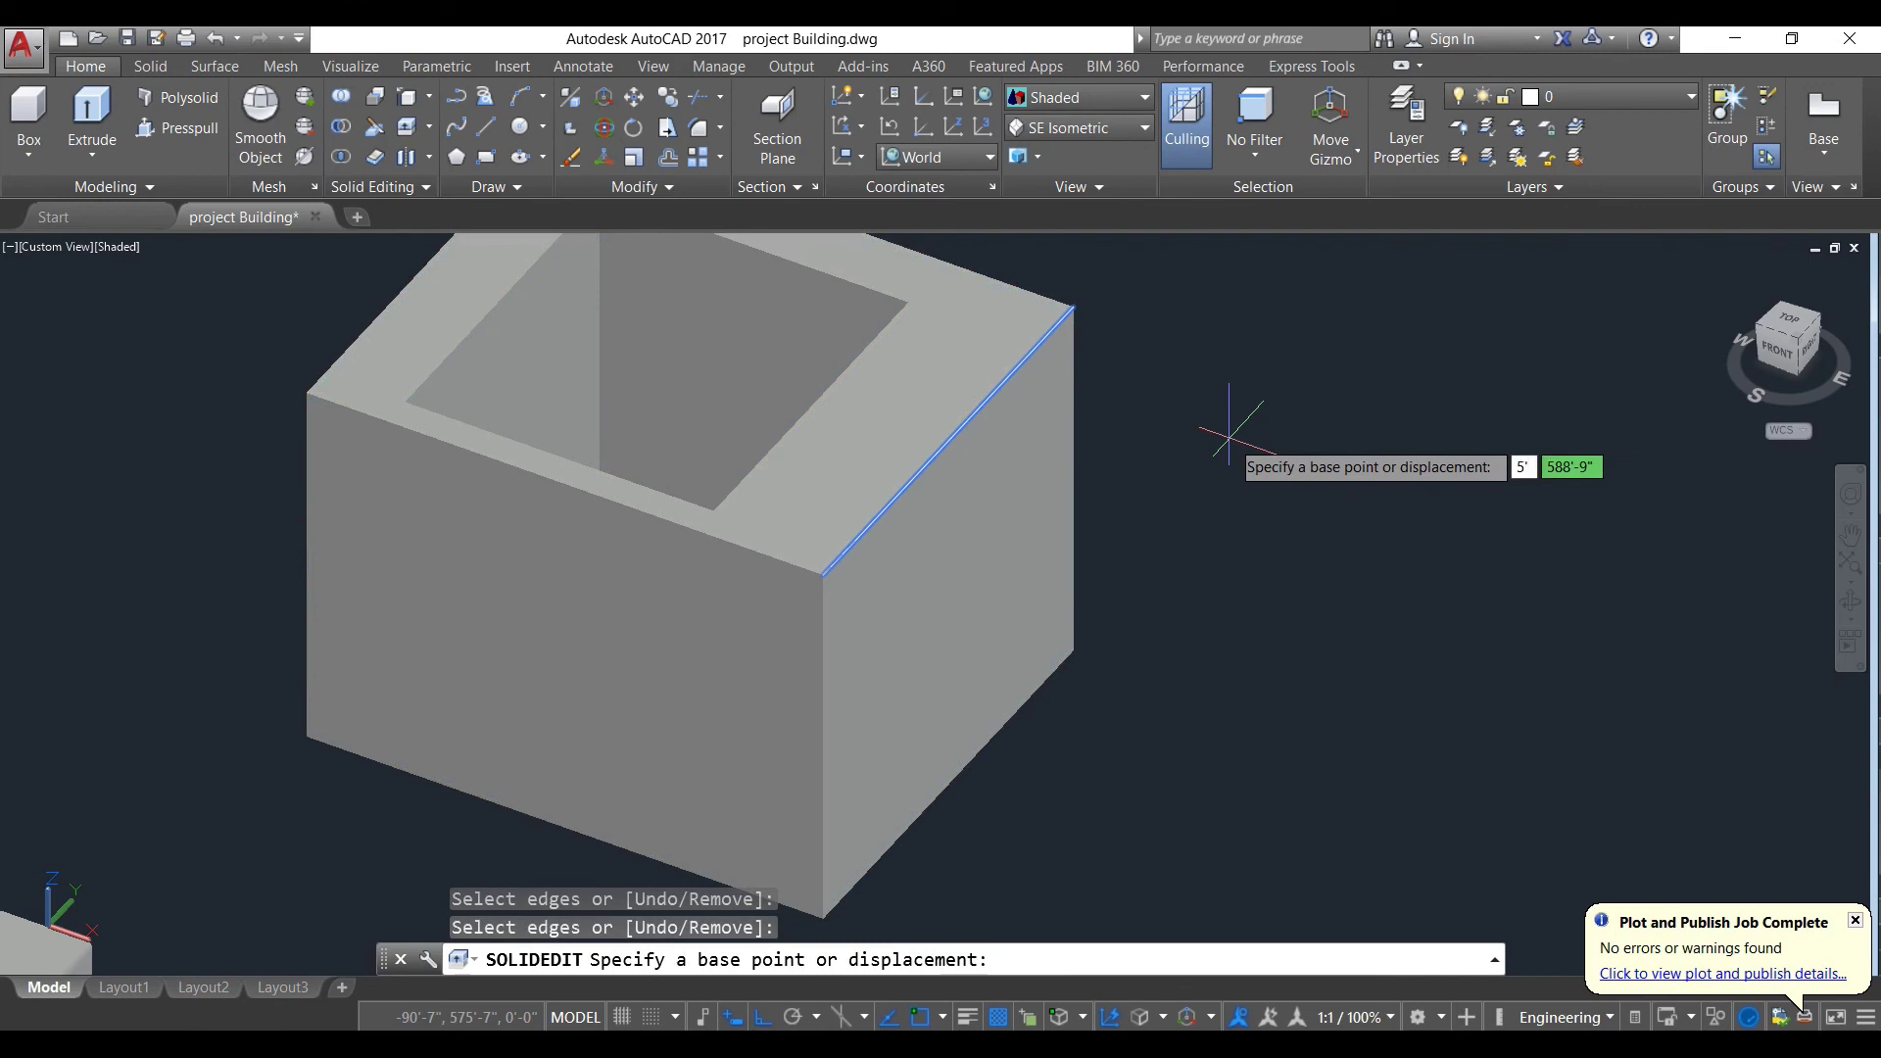
key("Return")
key("Escape")
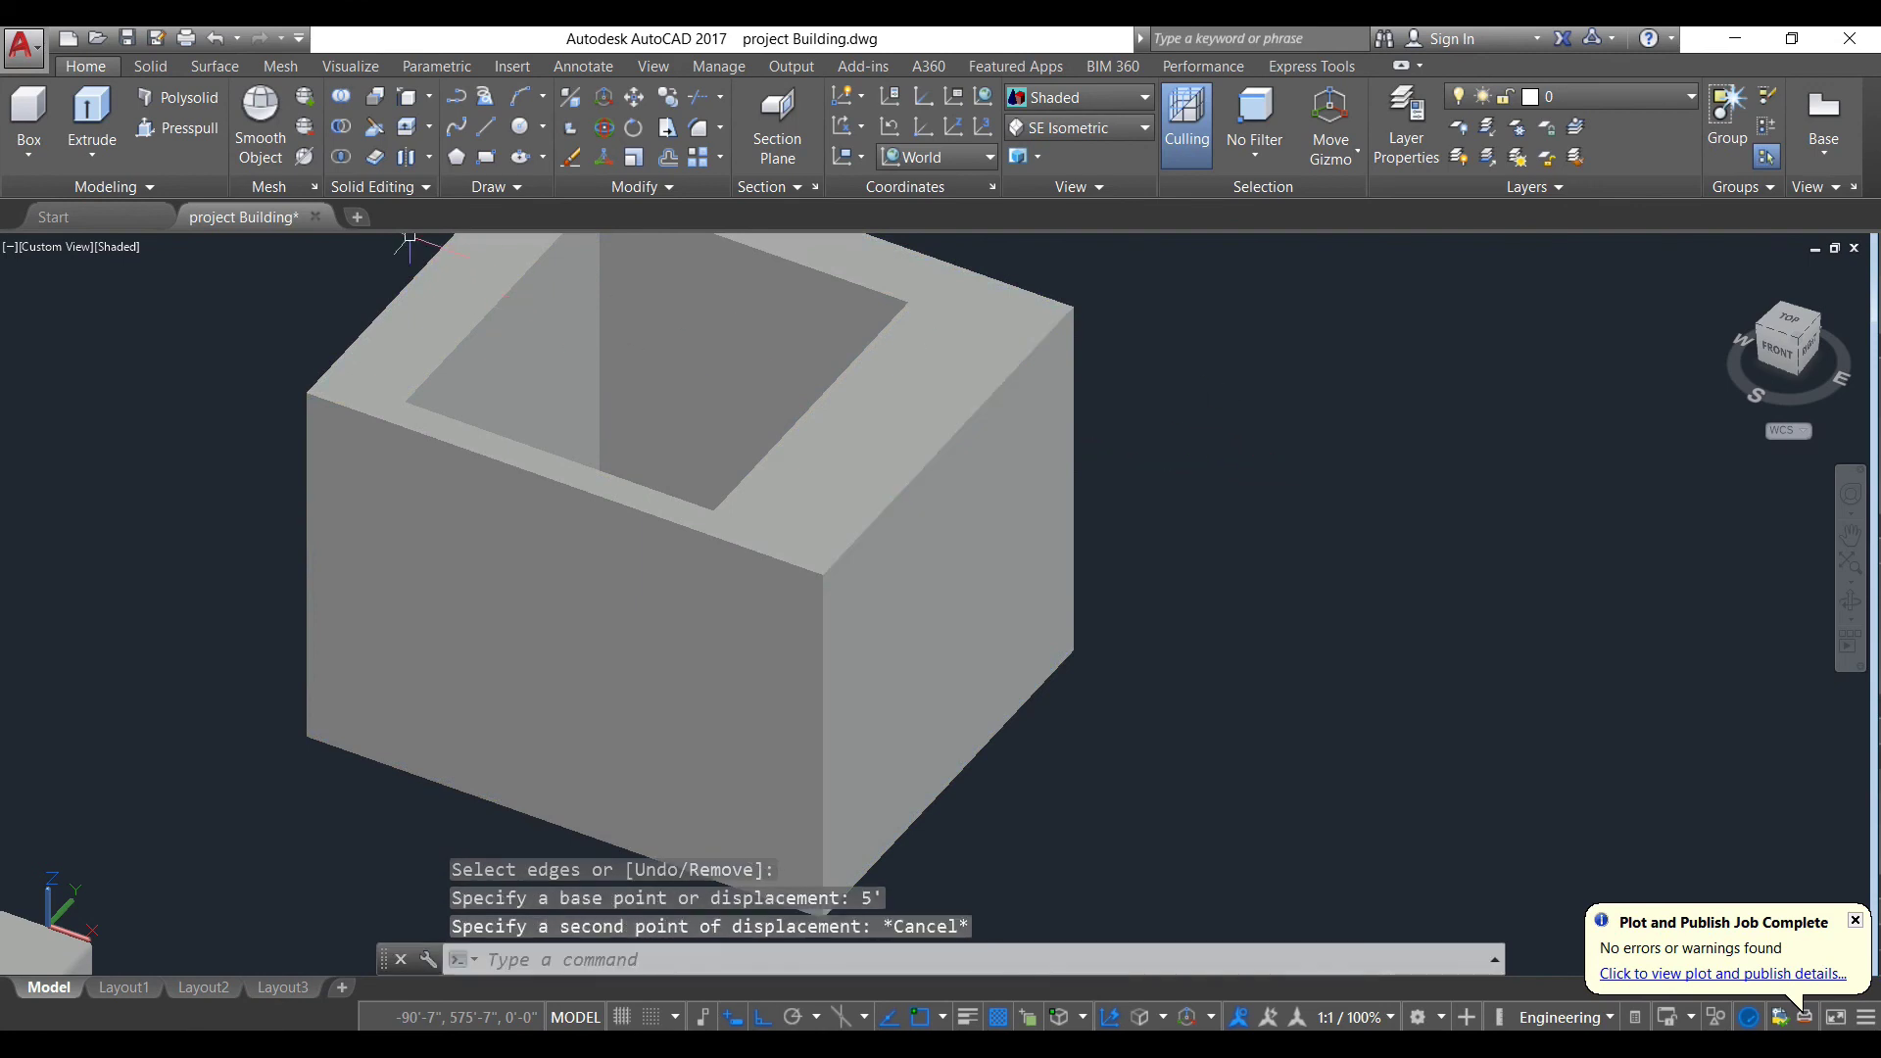
Step: Copy the top outer edge beside the hollow block's widest rim 5' straight down along the Z axis and finish the solid editing
key("Return")
left_click(899, 495)
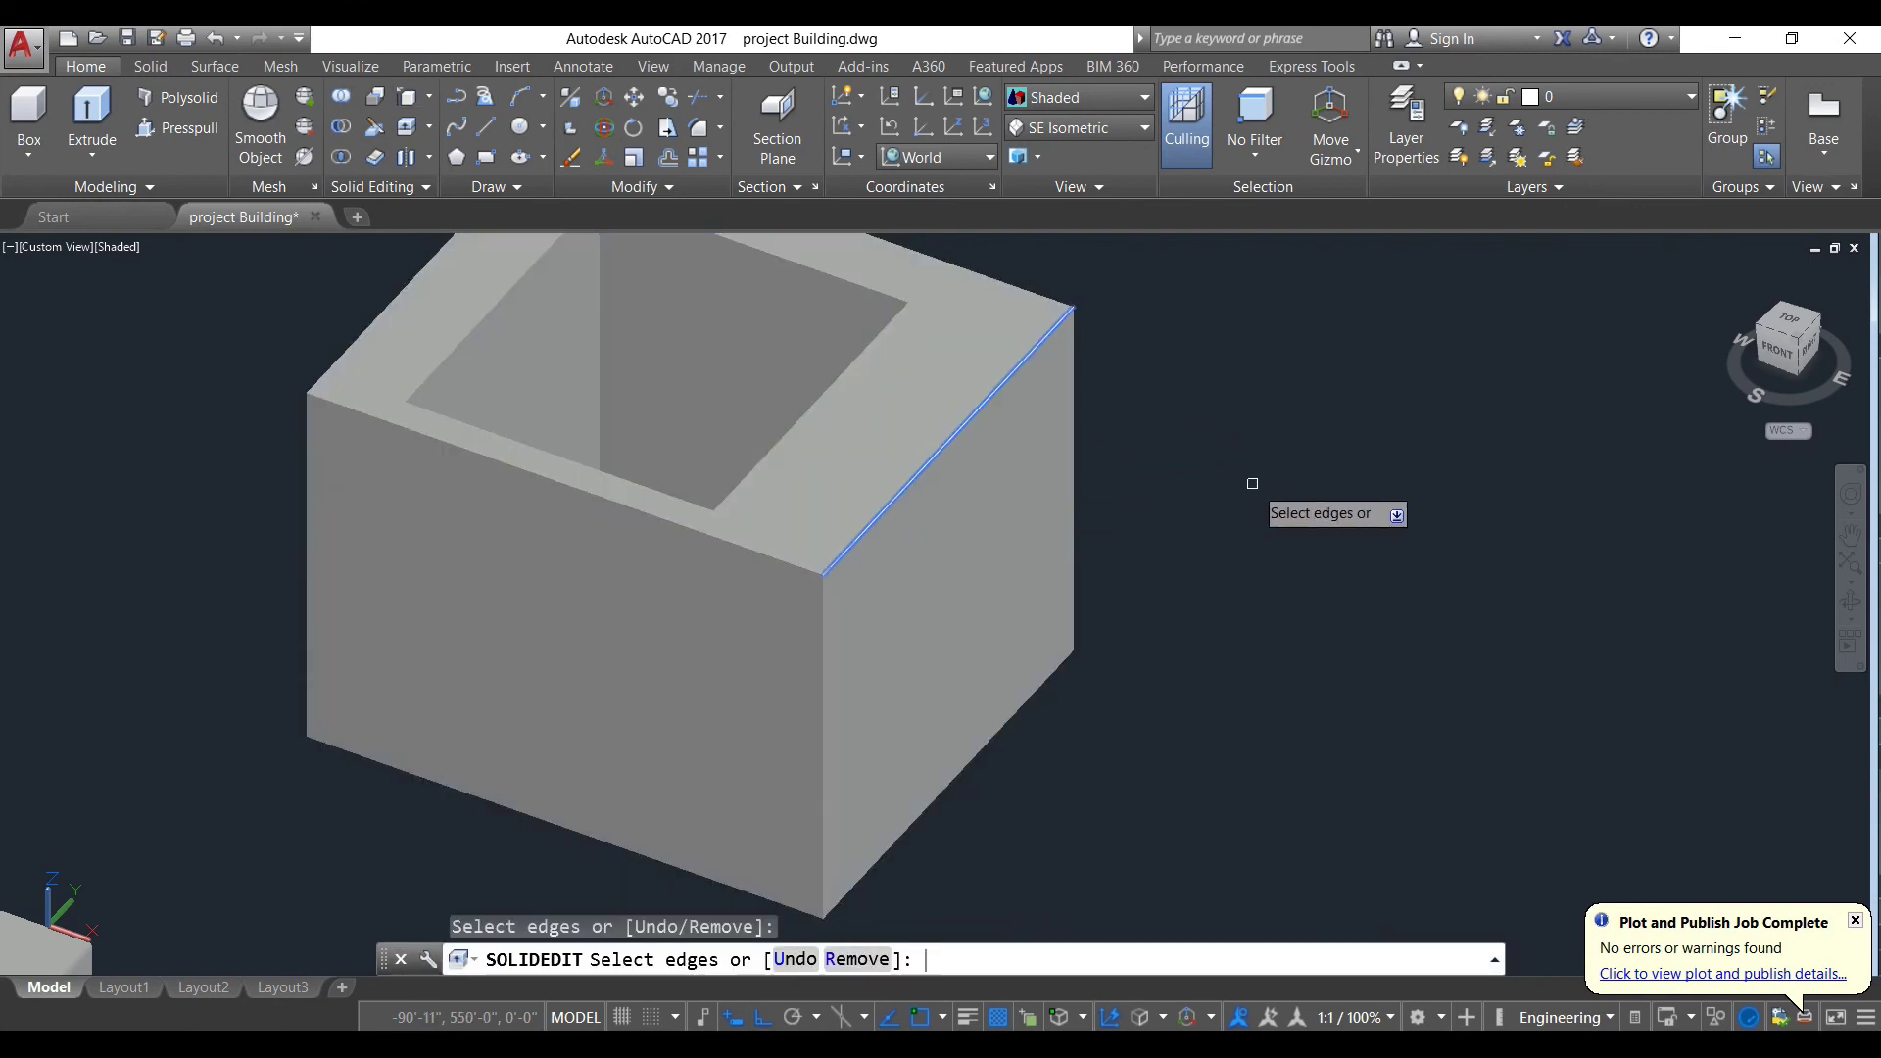
key("Return")
left_click(1156, 312)
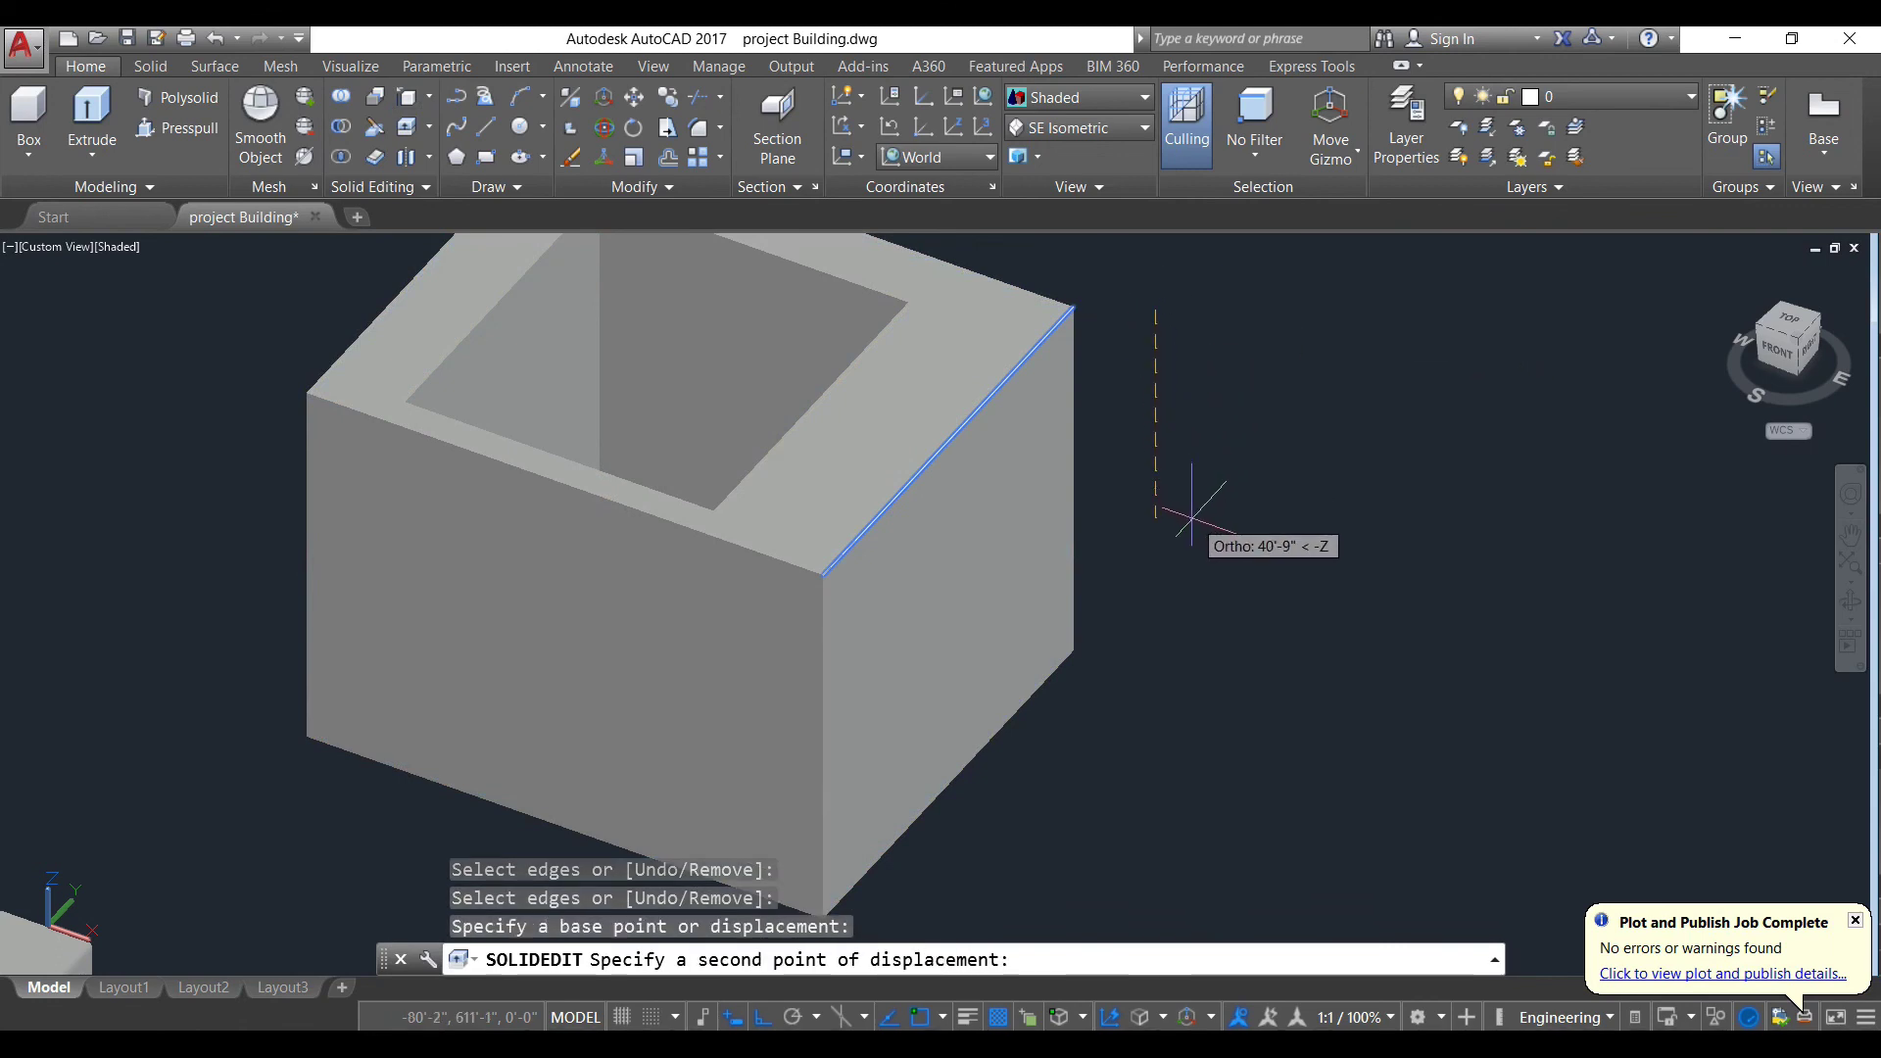
type("5'")
key("Return")
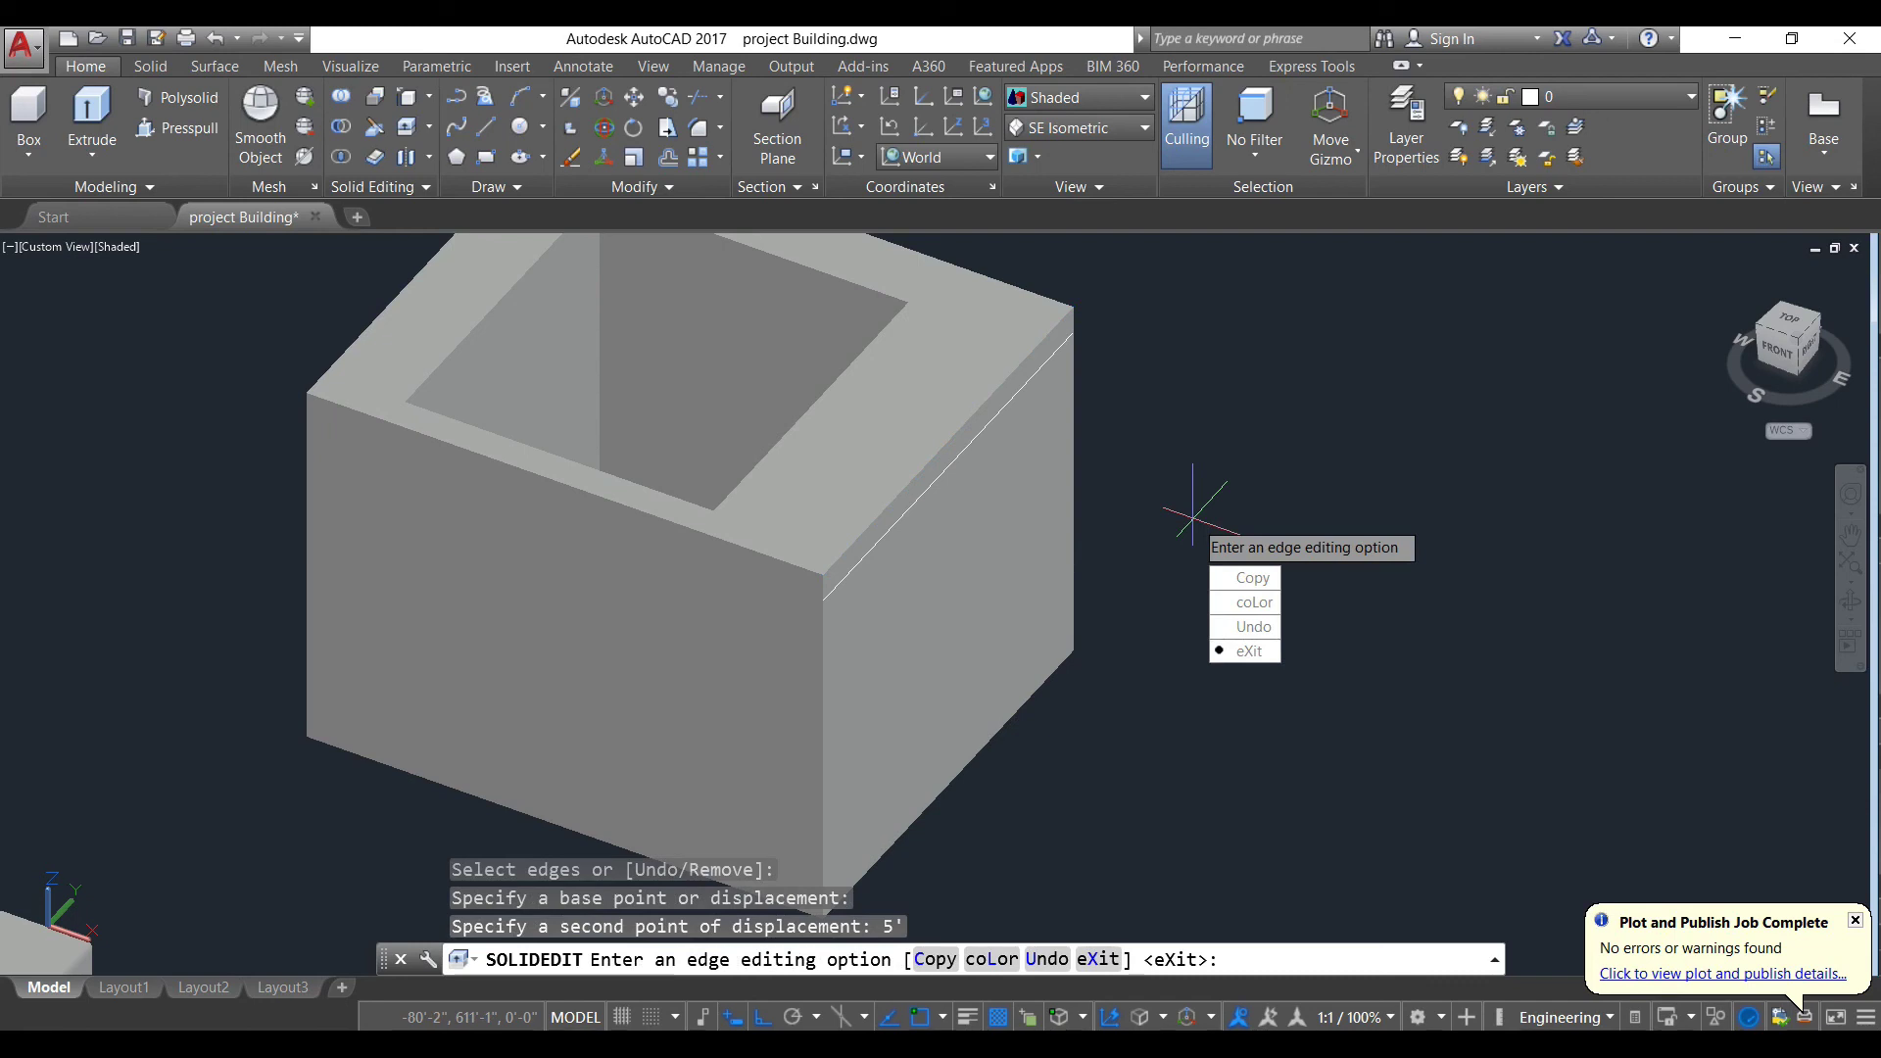
type("X")
key("Return")
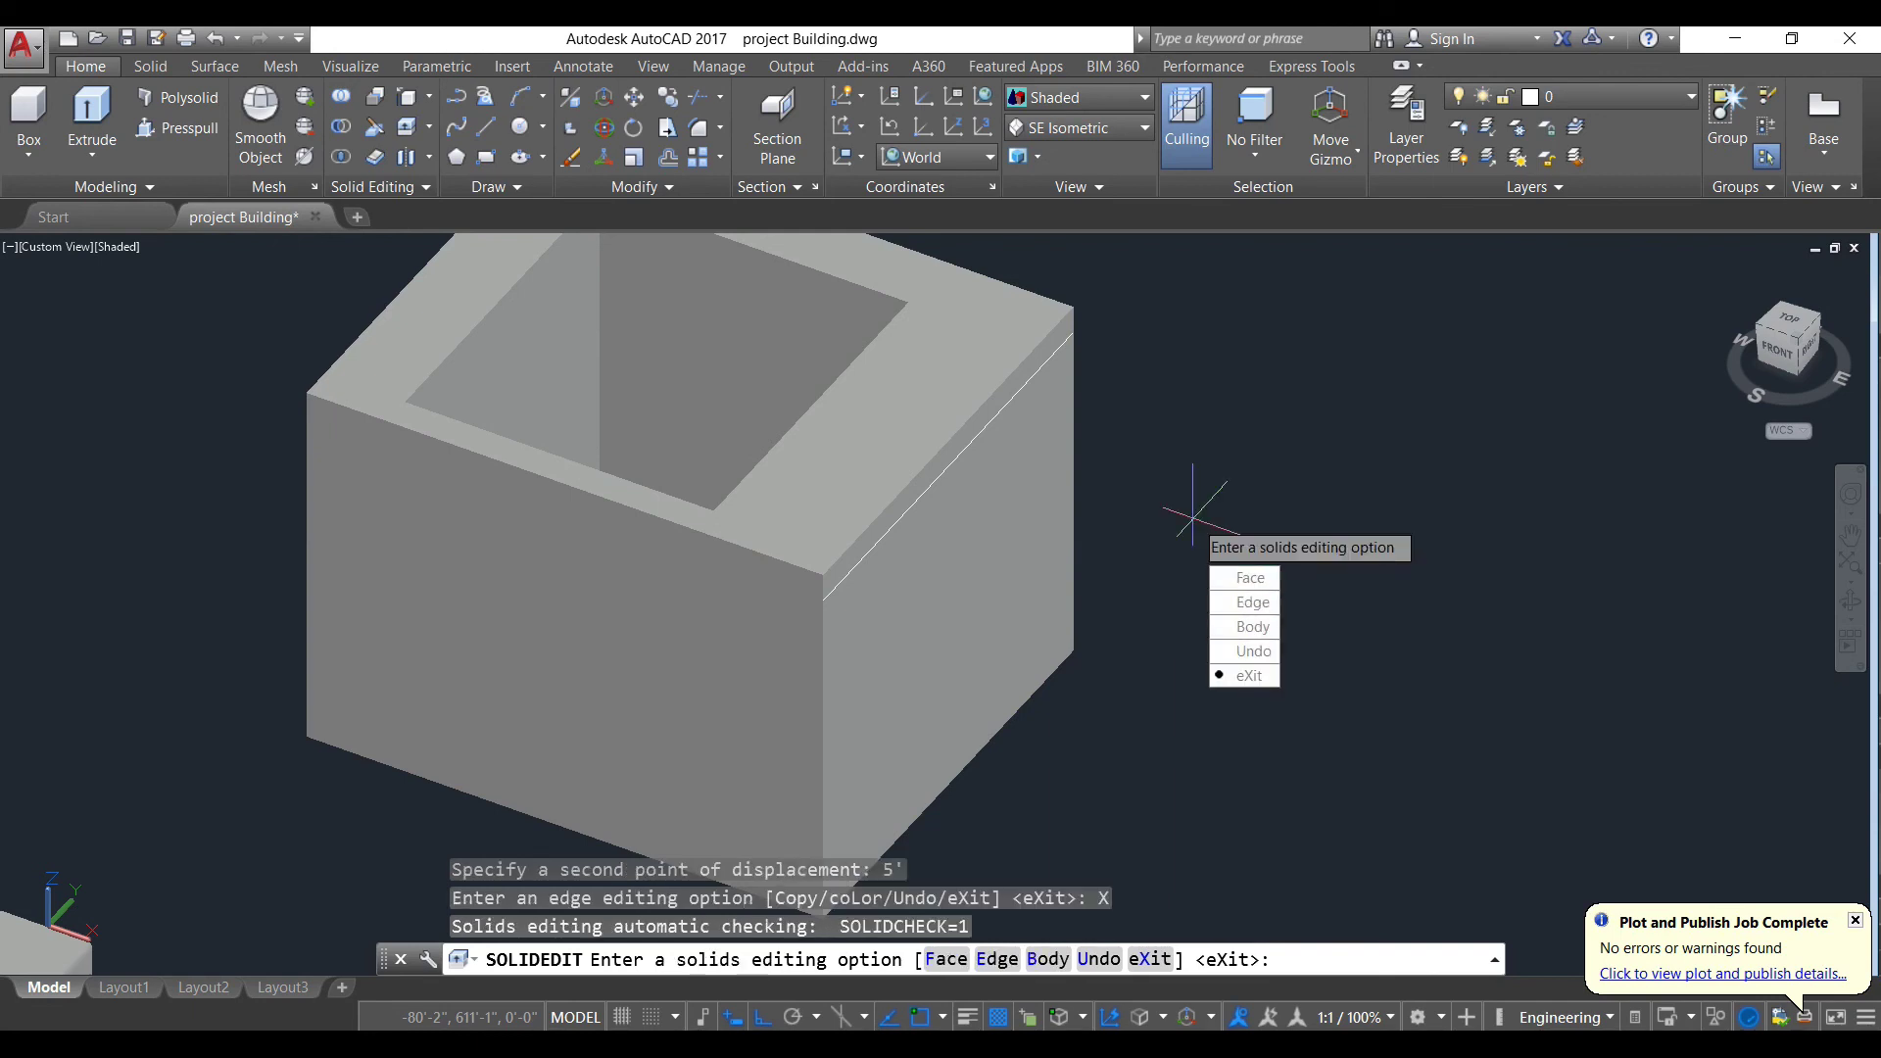
type("X")
key("Return")
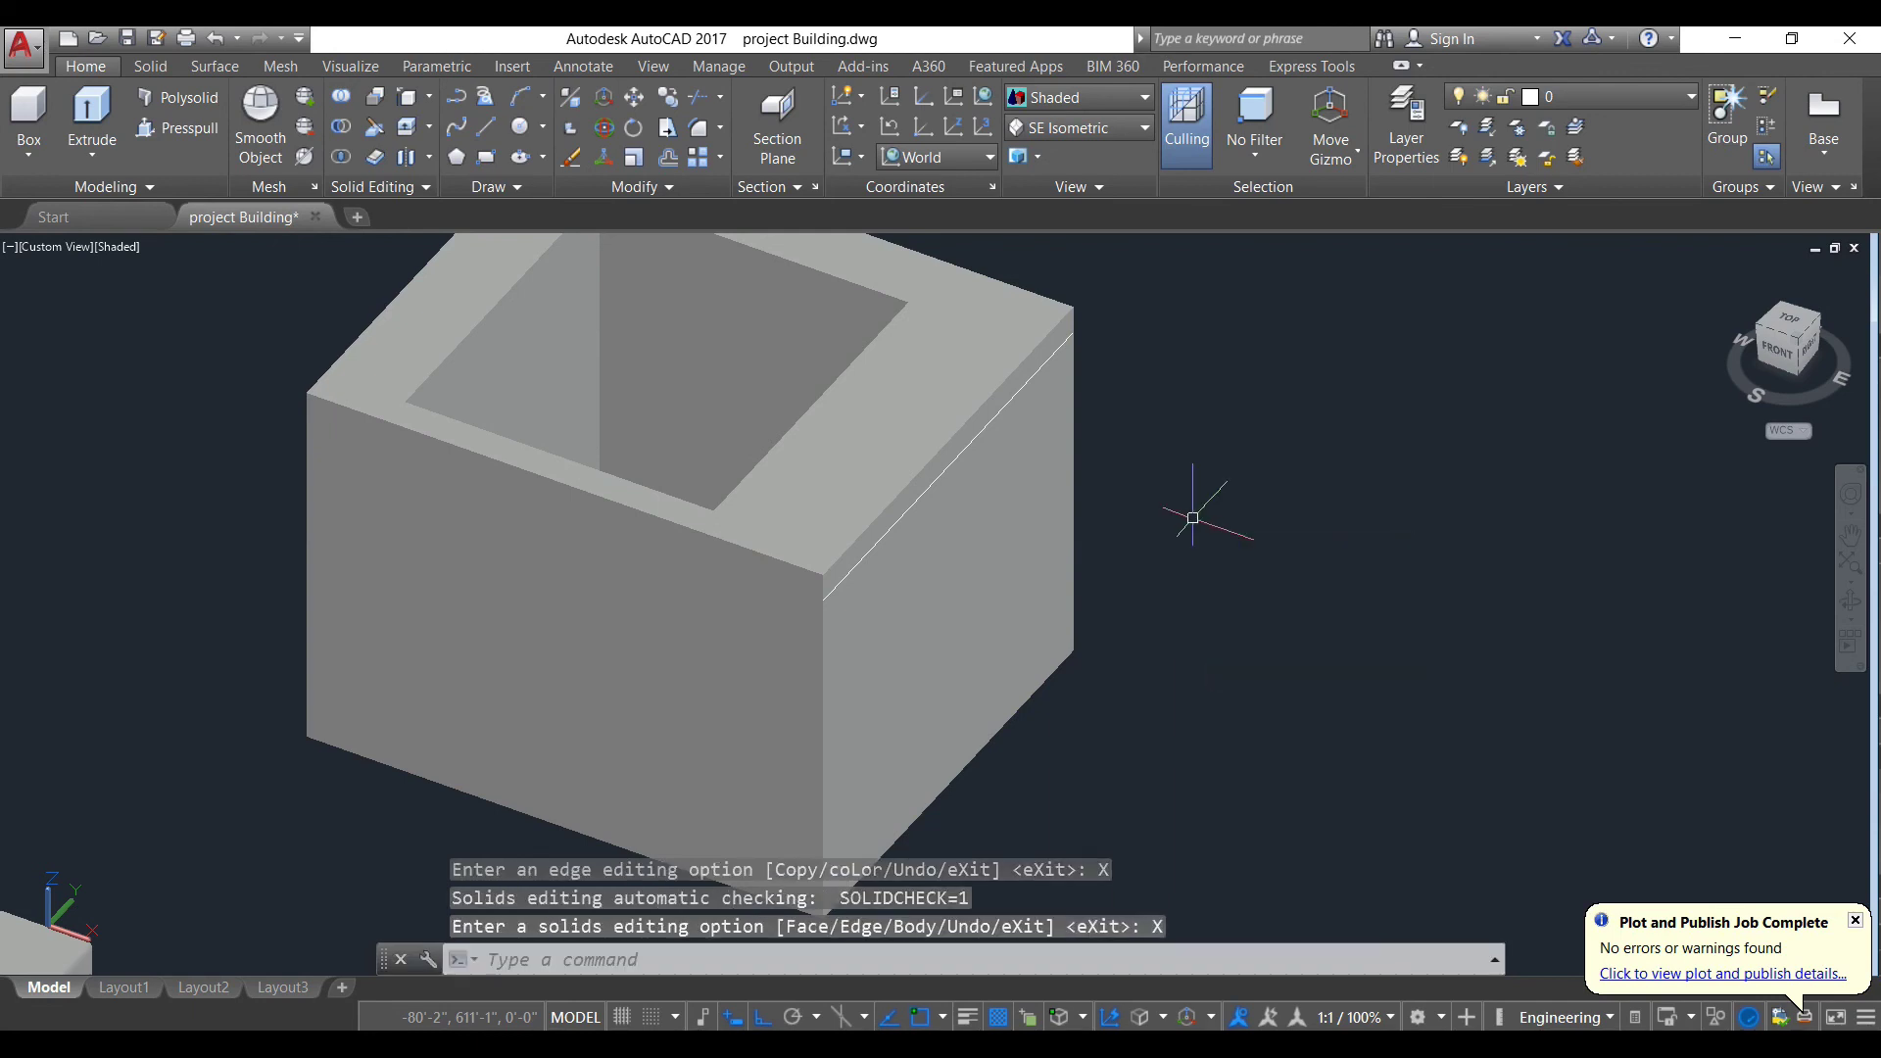
scroll(1192, 519, "down", 2)
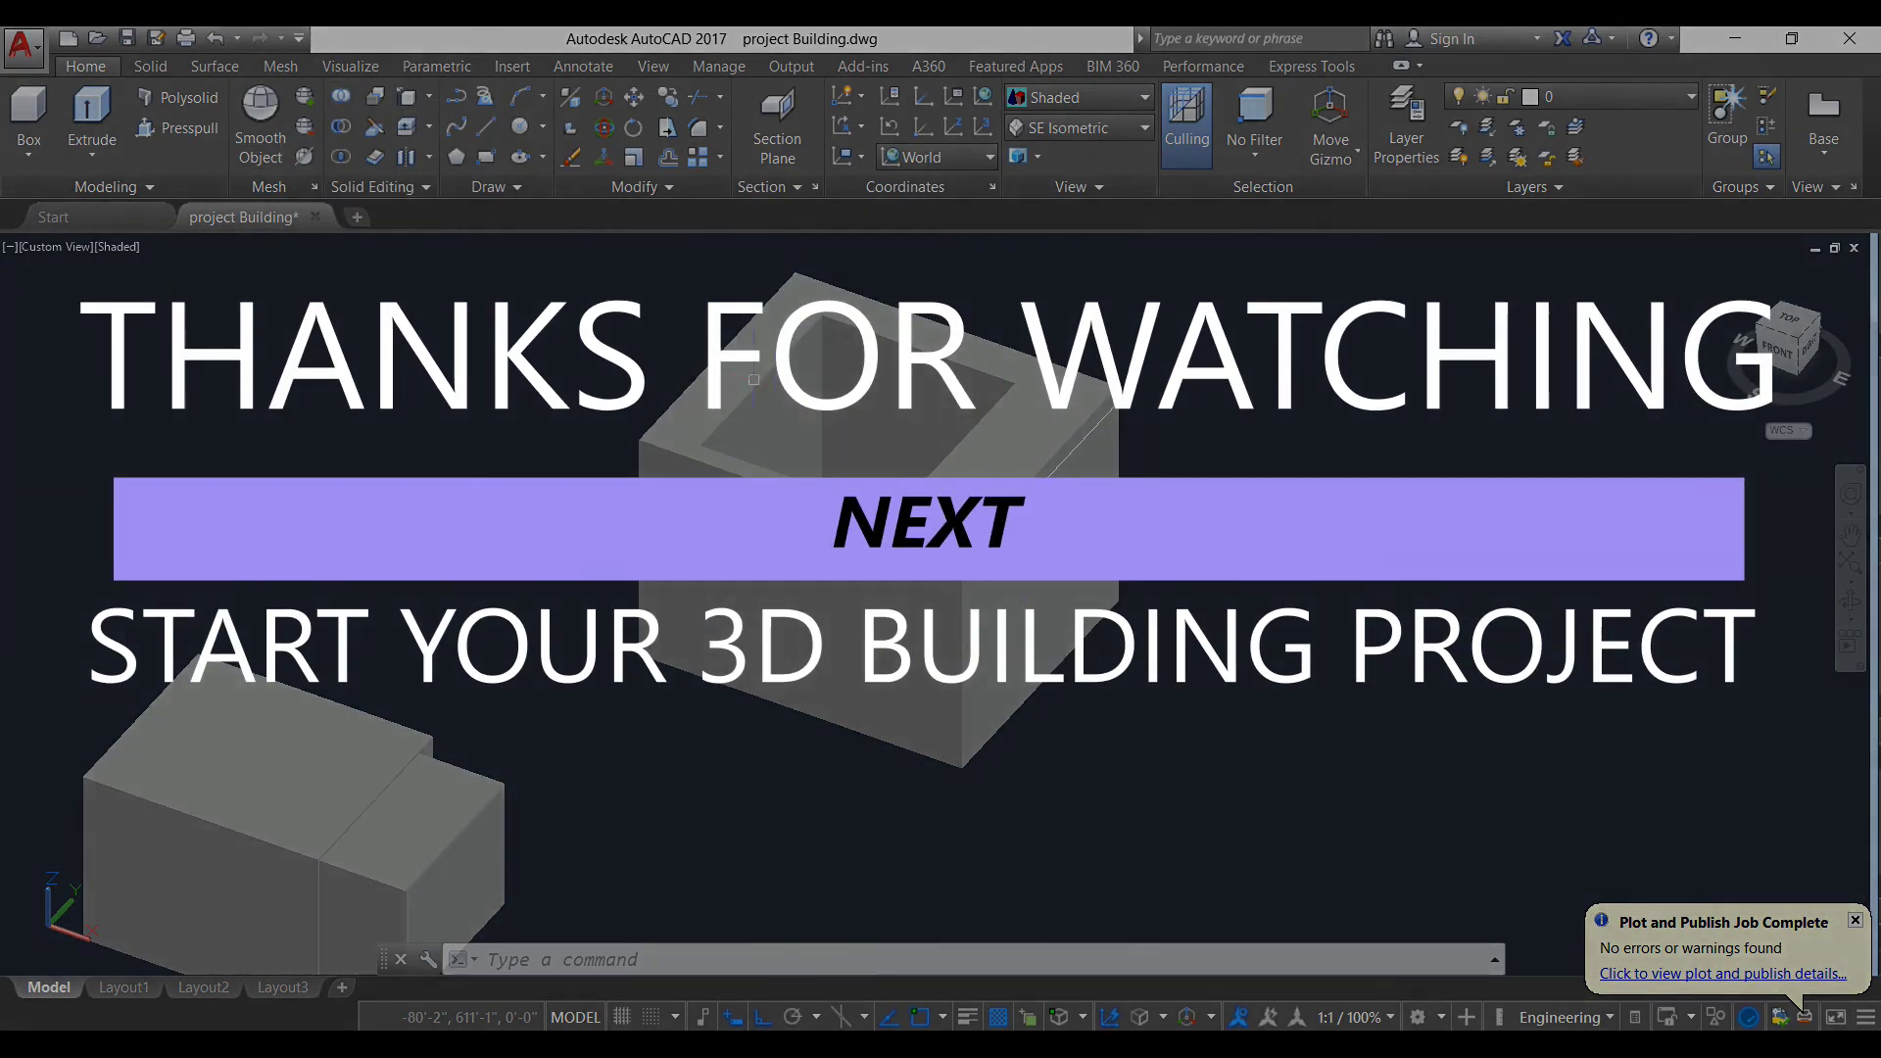
scroll(1141, 456, "down", 3)
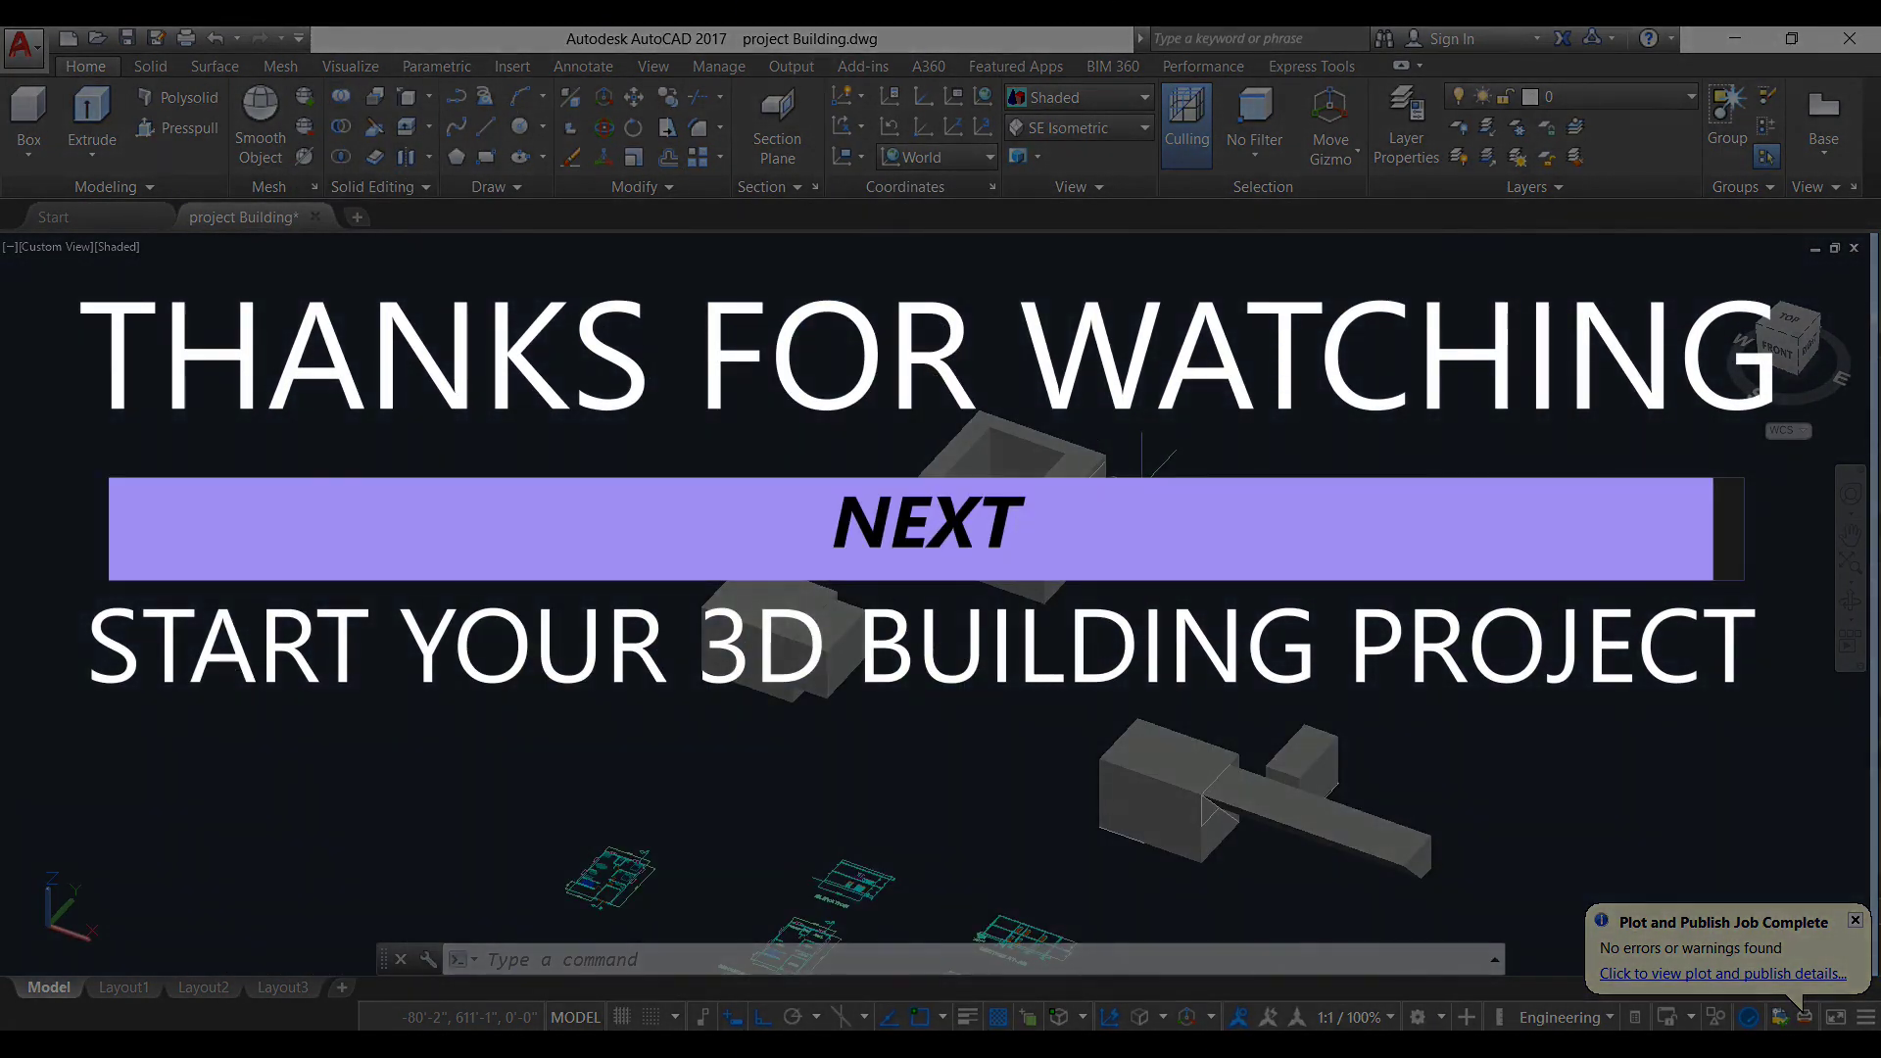